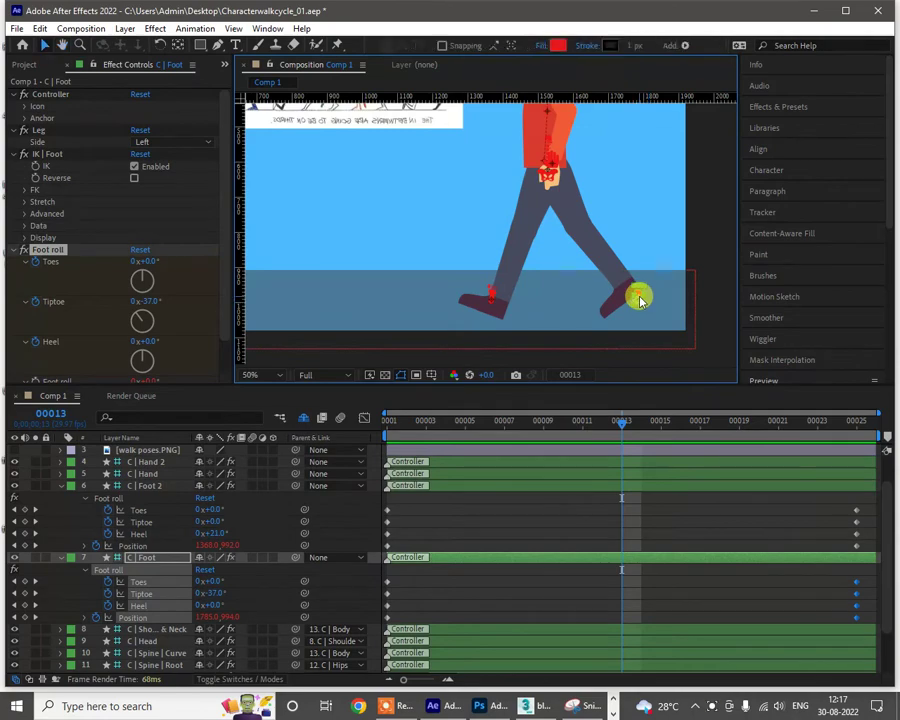
drag(622, 300, 451, 305)
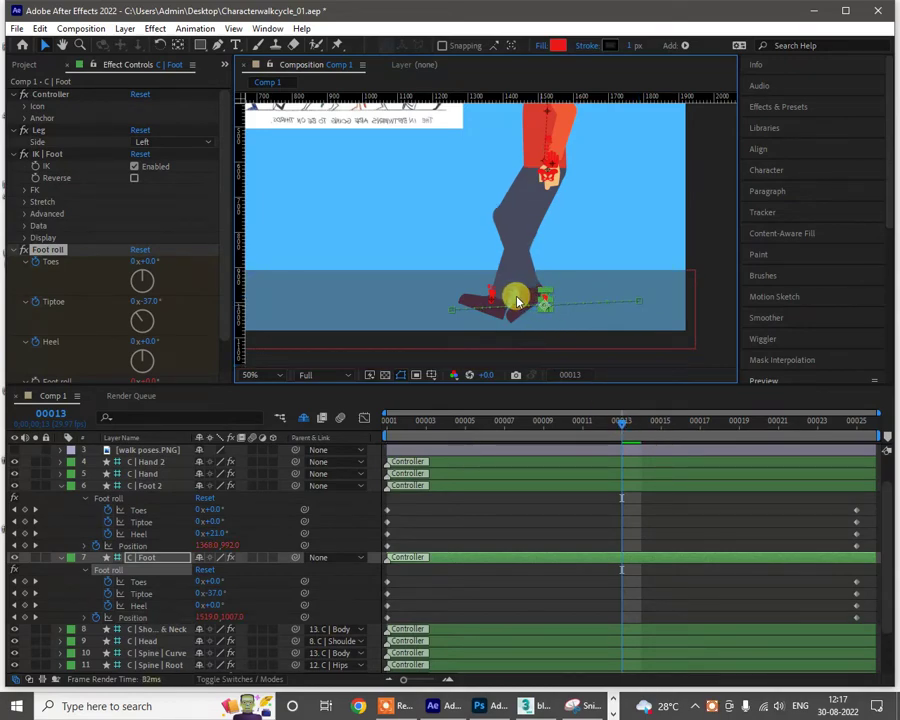
click(661, 607)
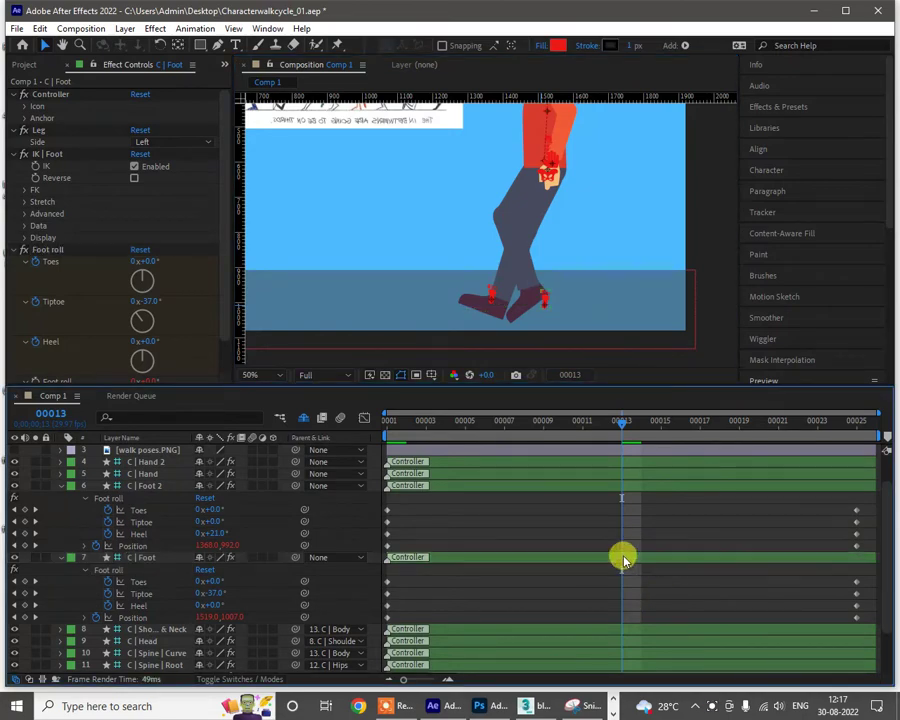
click(620, 558)
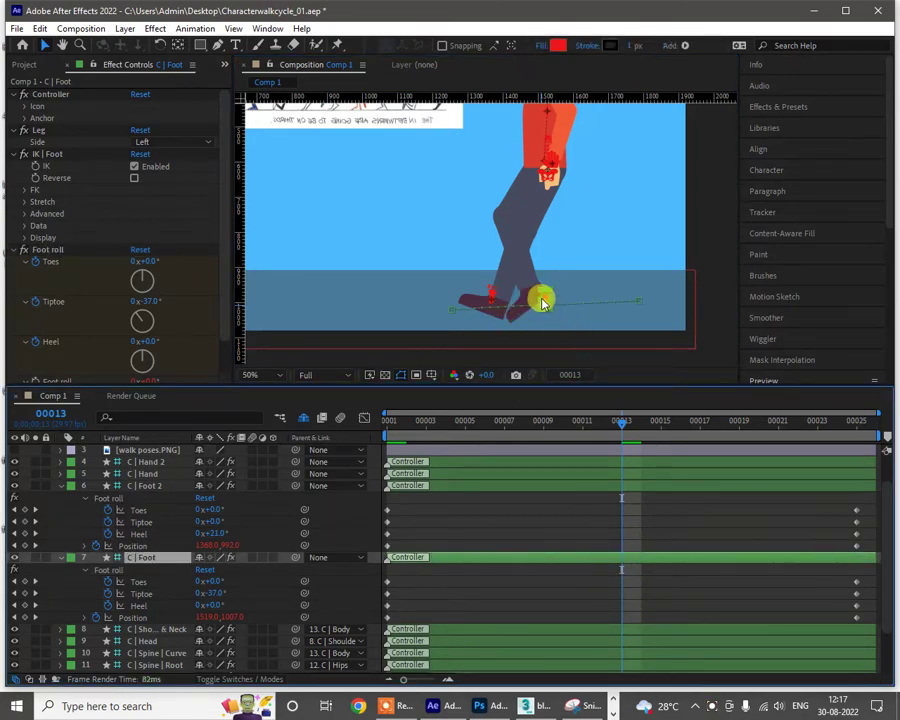
mouse_move(548, 302)
mouse_down()
mouse_move(517, 302)
mouse_move(546, 305)
mouse_up()
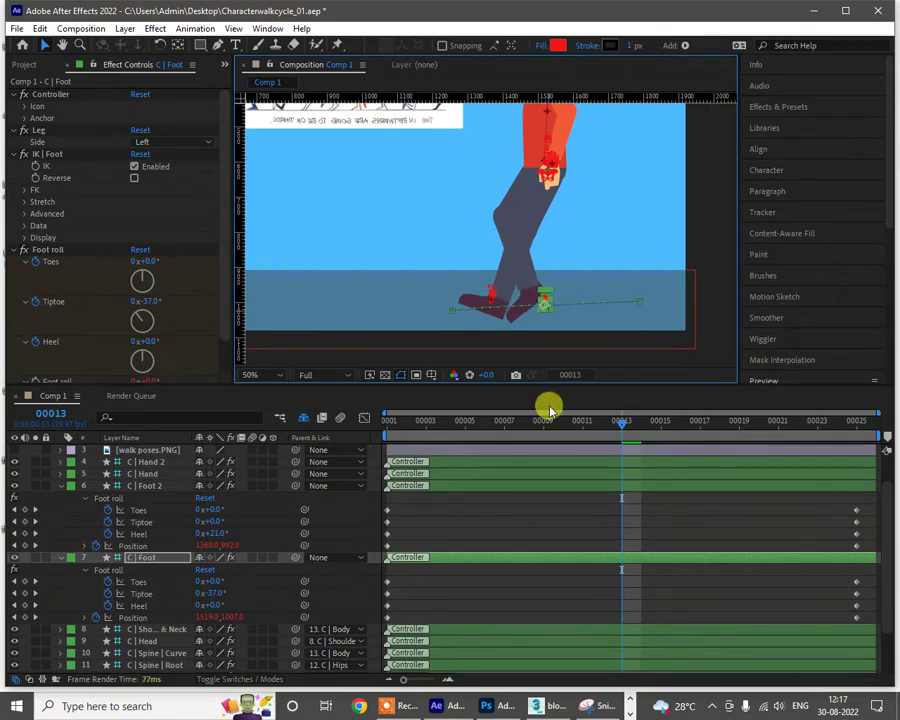
click(627, 590)
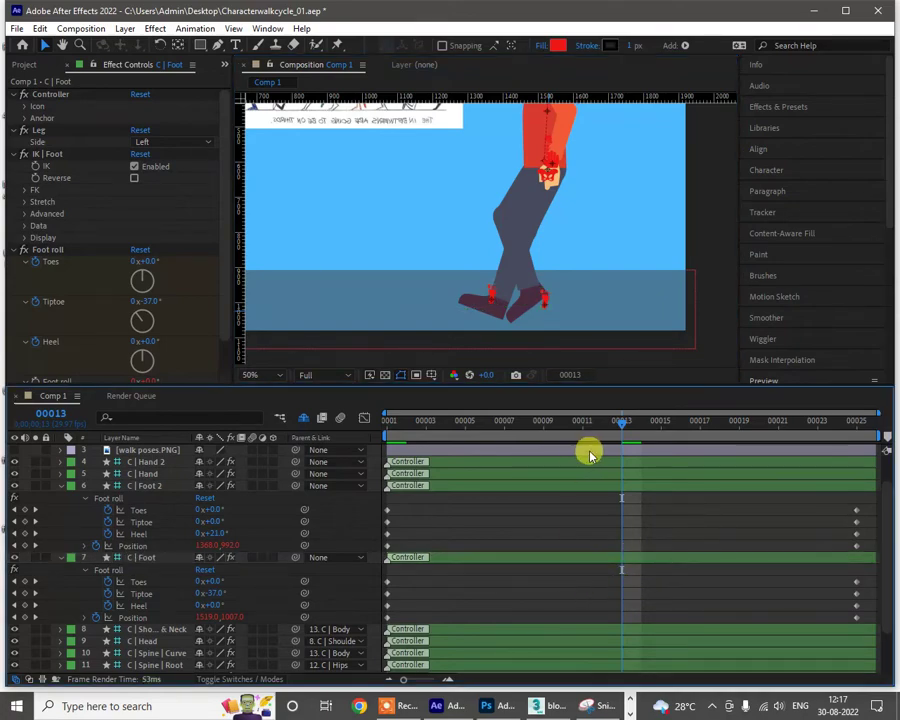
click(544, 303)
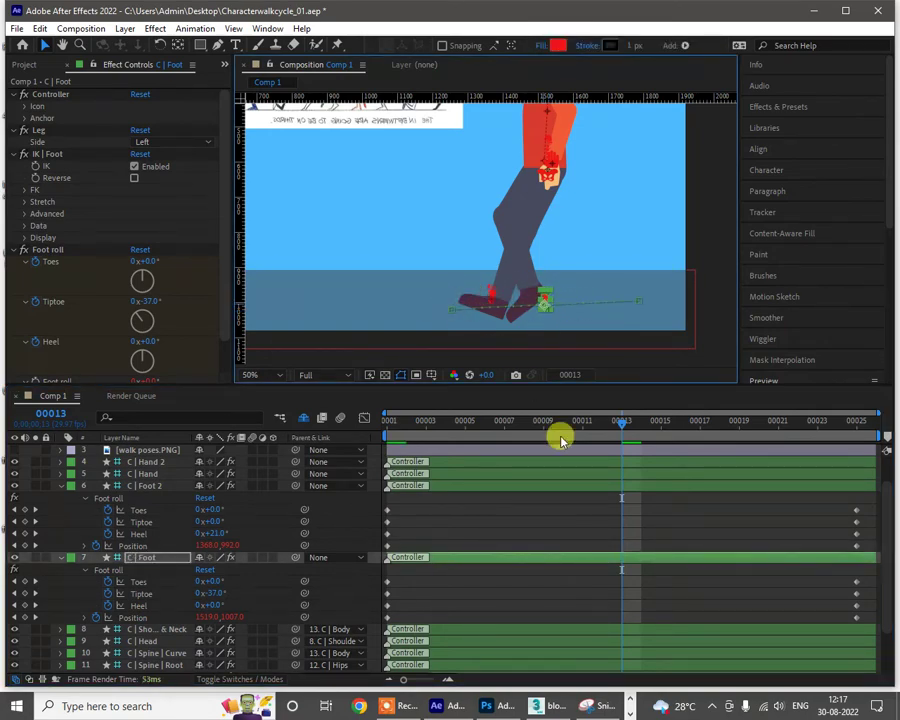
click(660, 521)
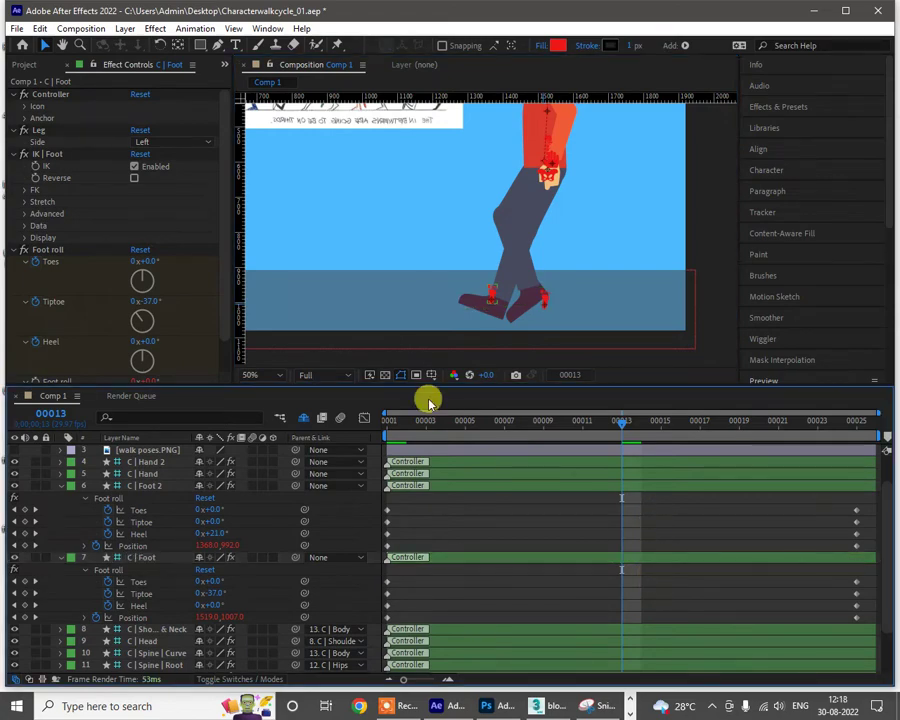
click(341, 370)
click(341, 372)
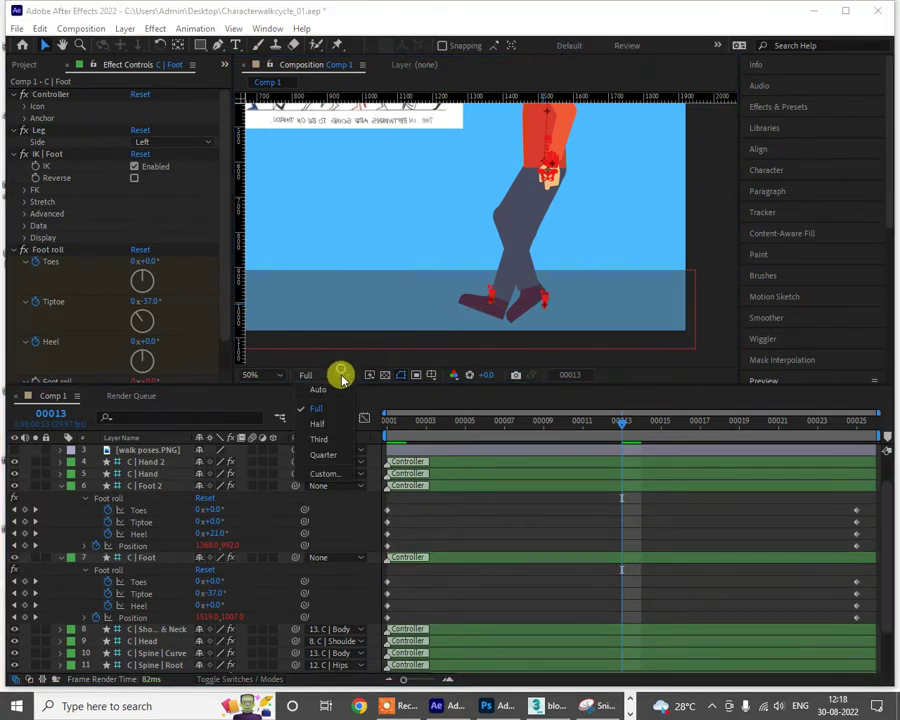
click(332, 457)
click(622, 522)
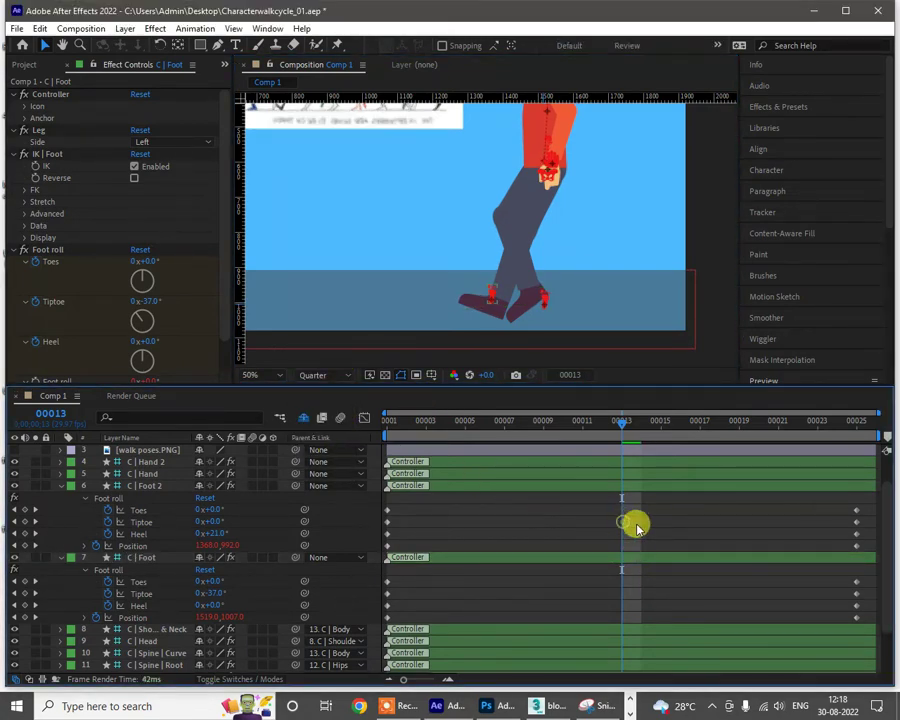
key(ctrl+z)
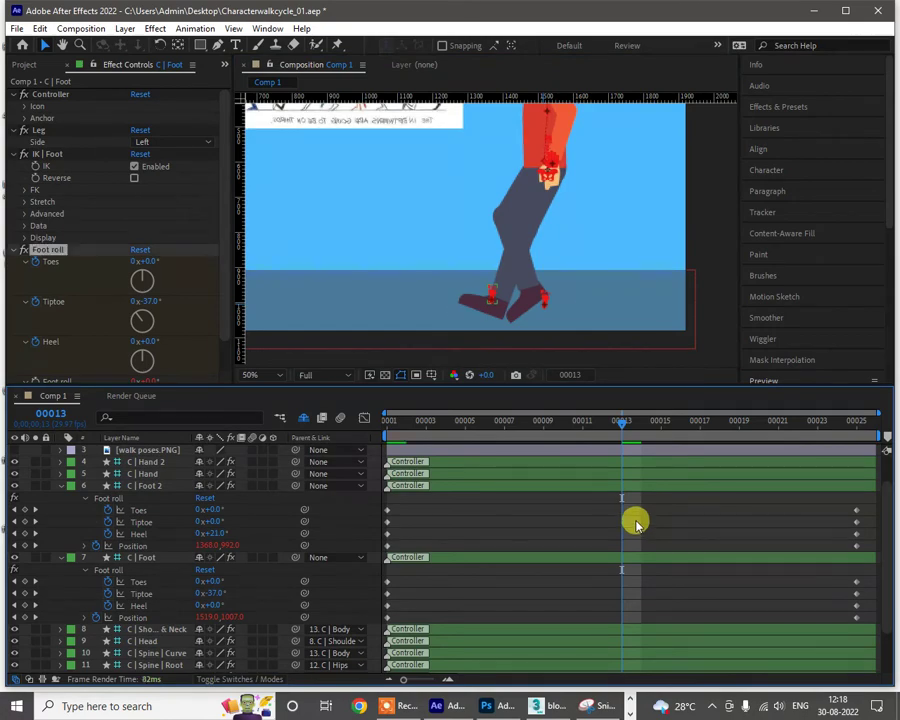
key(ctrl+z)
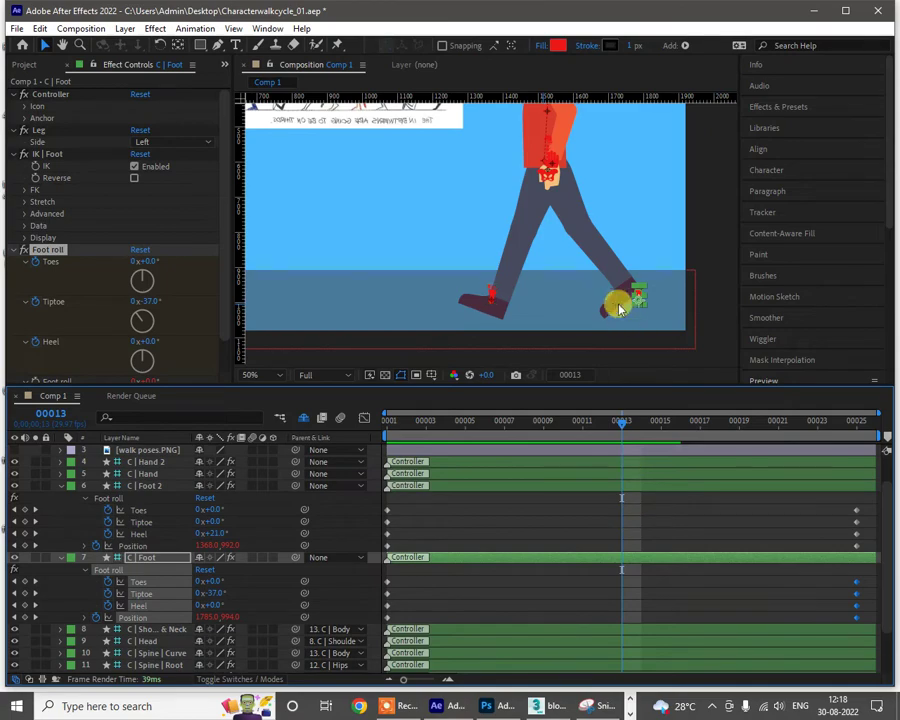
Step: Copy the C | Foot 2 foot roll and position keyframes at frame 25 and paste them onto C | Foot at frame 13
drag(848, 504, 860, 546)
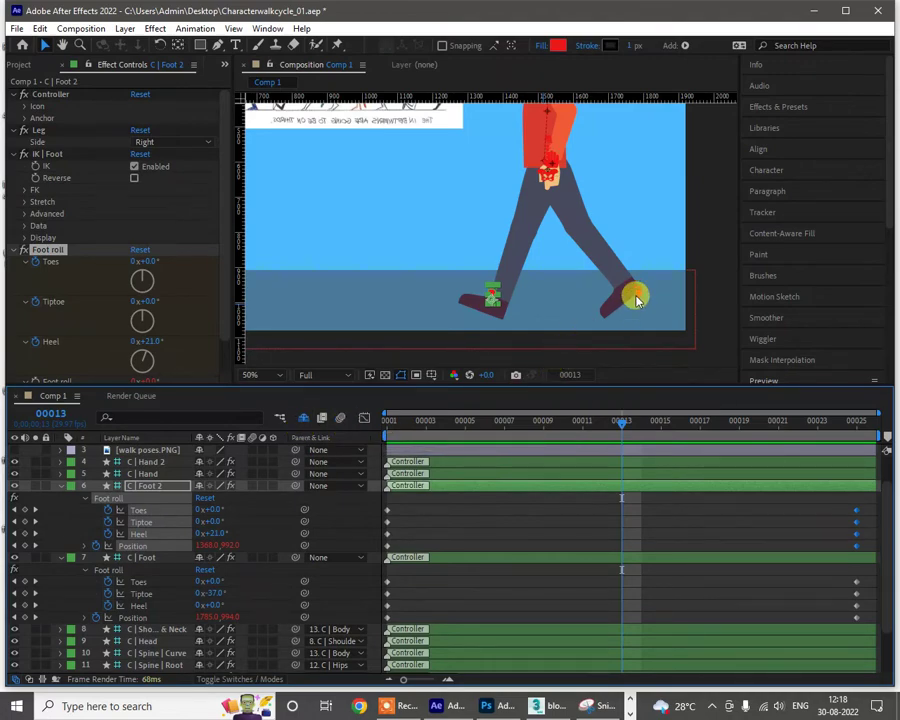
click(637, 298)
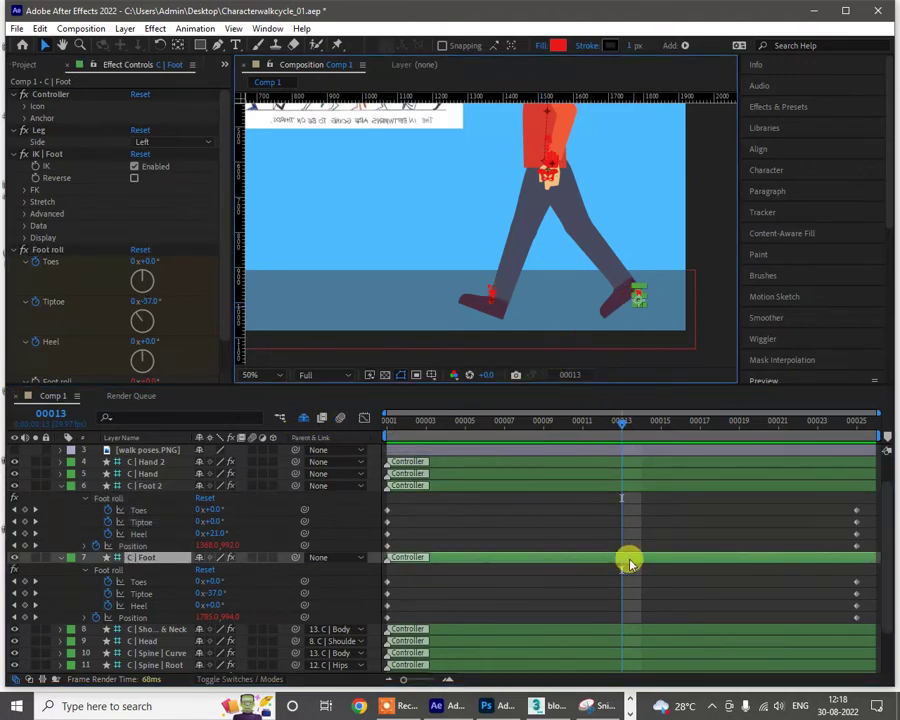
key(ctrl+v)
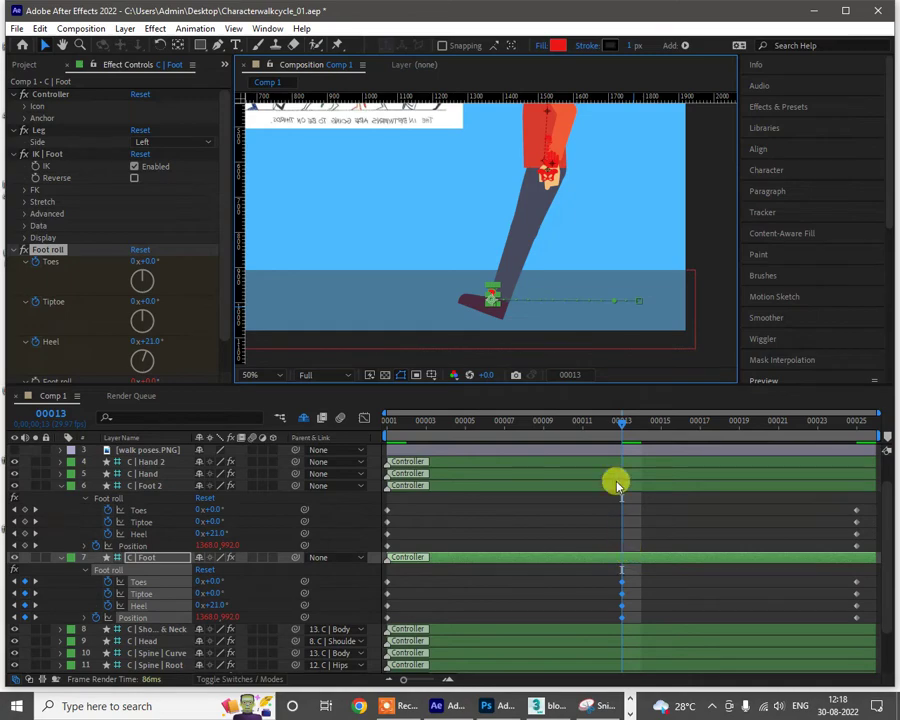
Step: Copy the C | Foot foot roll and position keyframes at frame 1 and paste them onto C | Foot 2 at frame 13
click(563, 421)
drag(401, 440, 359, 443)
click(388, 617)
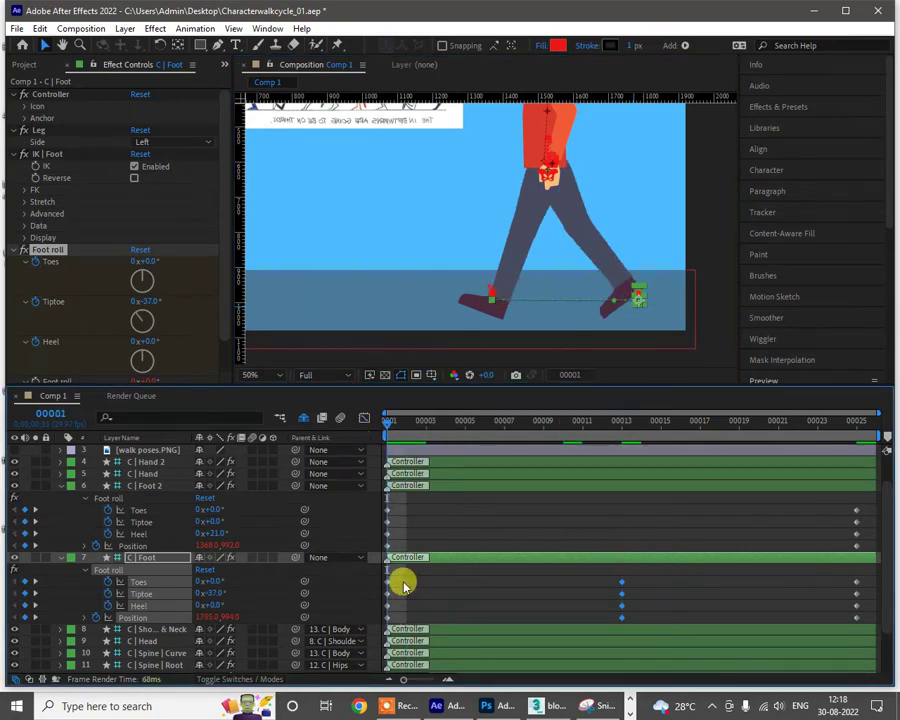
drag(402, 581, 379, 626)
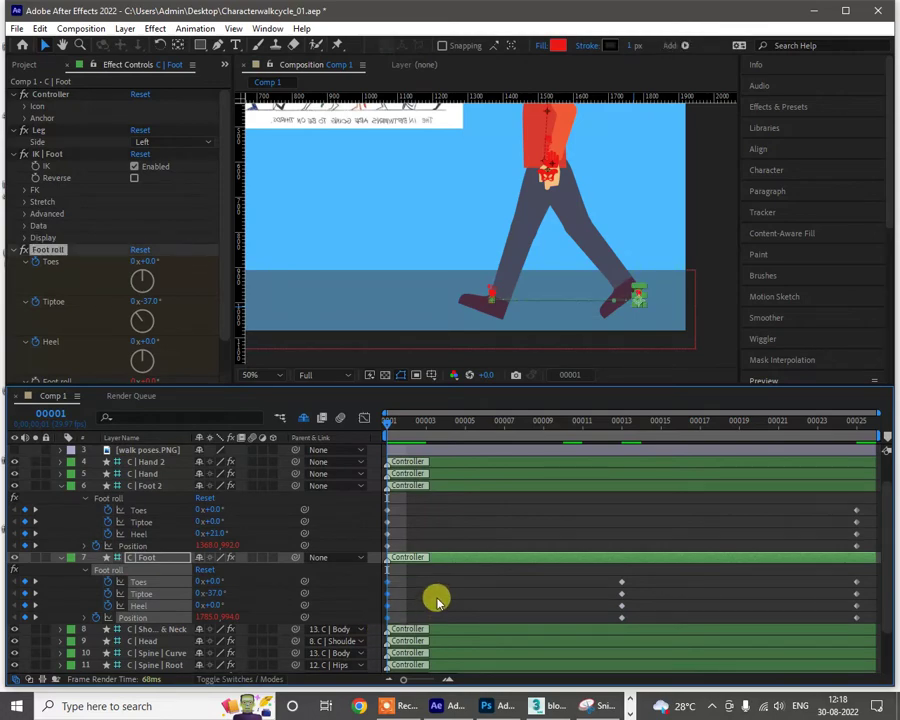
click(623, 428)
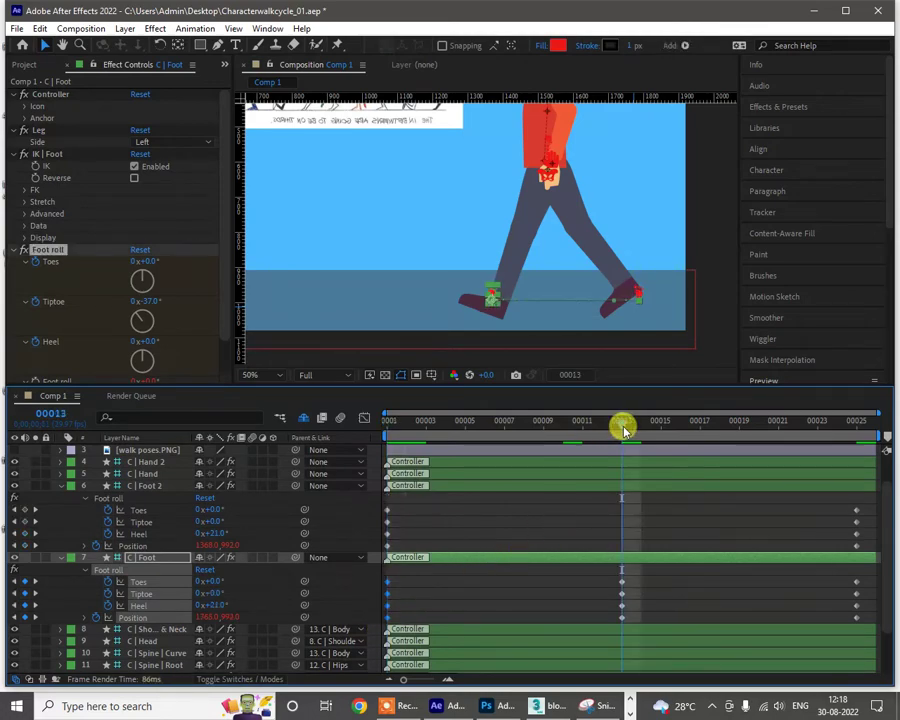
click(624, 487)
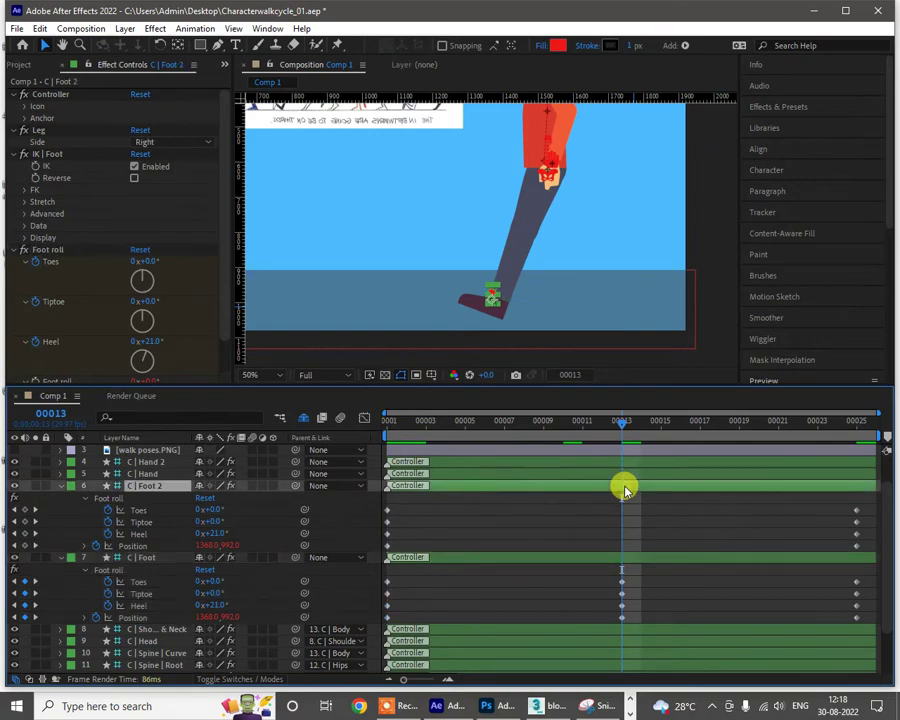
key(ctrl+v)
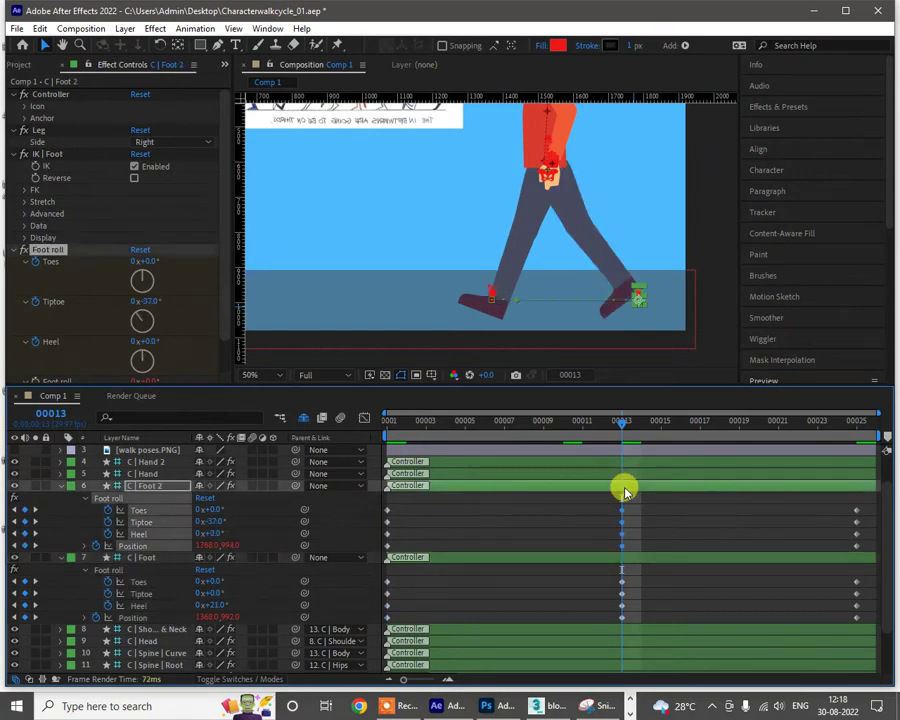
Step: Scrub through the leg animation from frame 1 and preview the walk cycle playback
drag(615, 430, 328, 466)
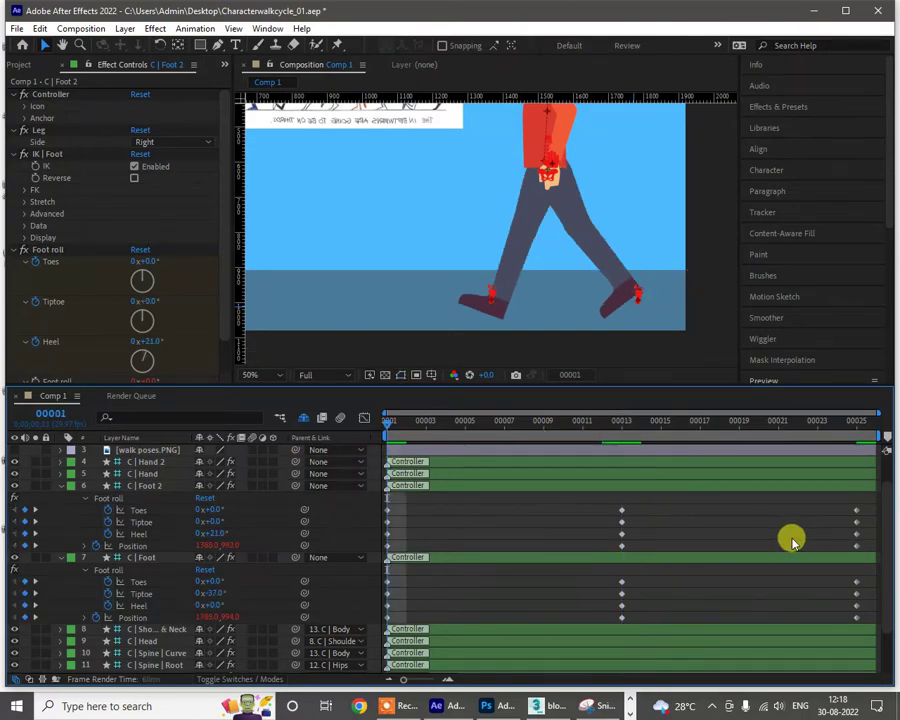
click(405, 426)
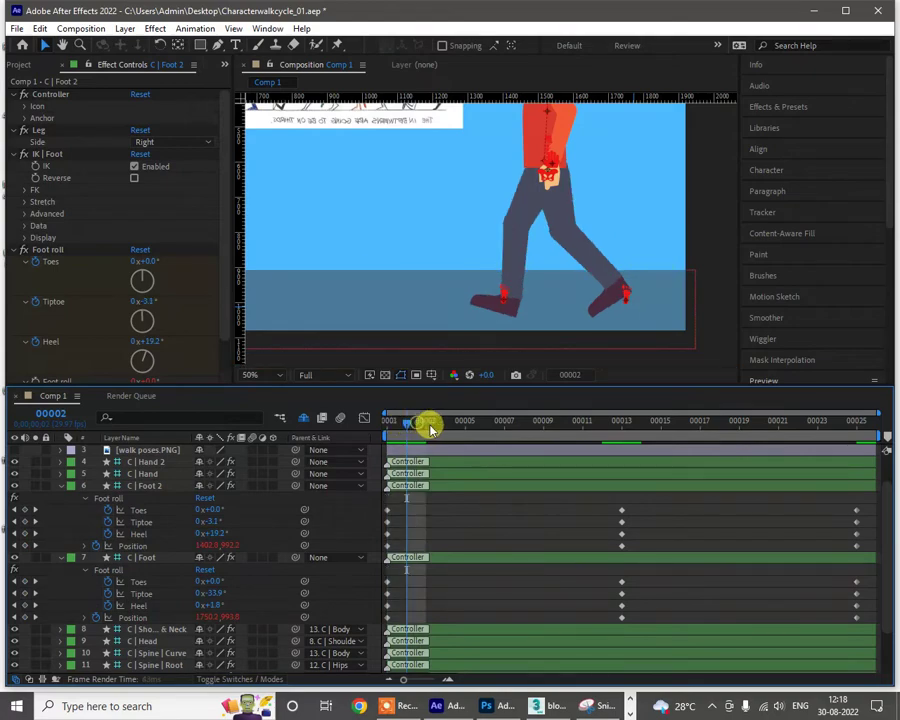
drag(430, 428, 297, 446)
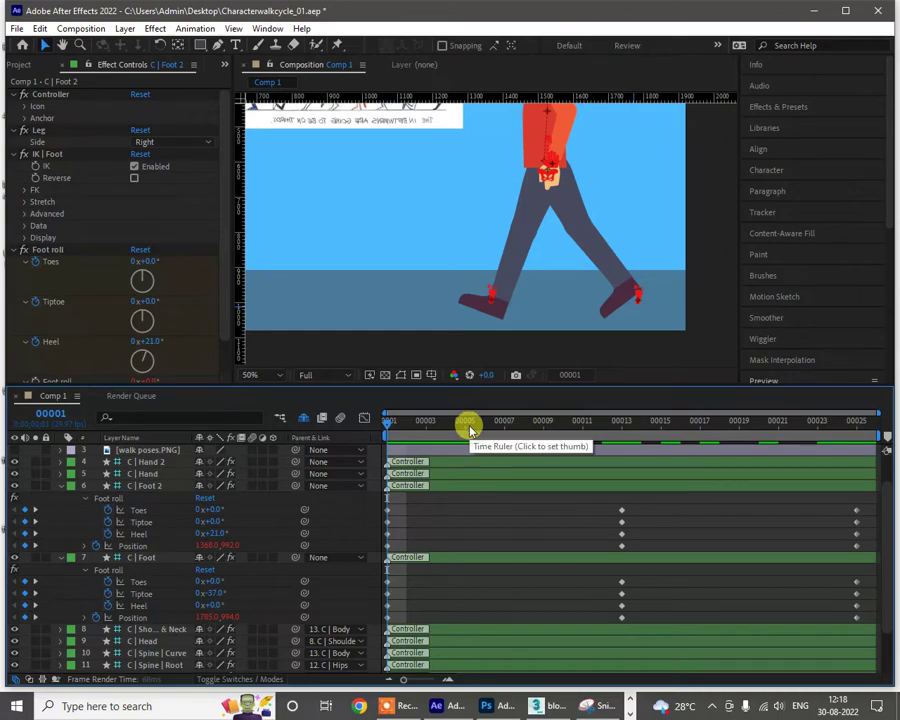
key(space)
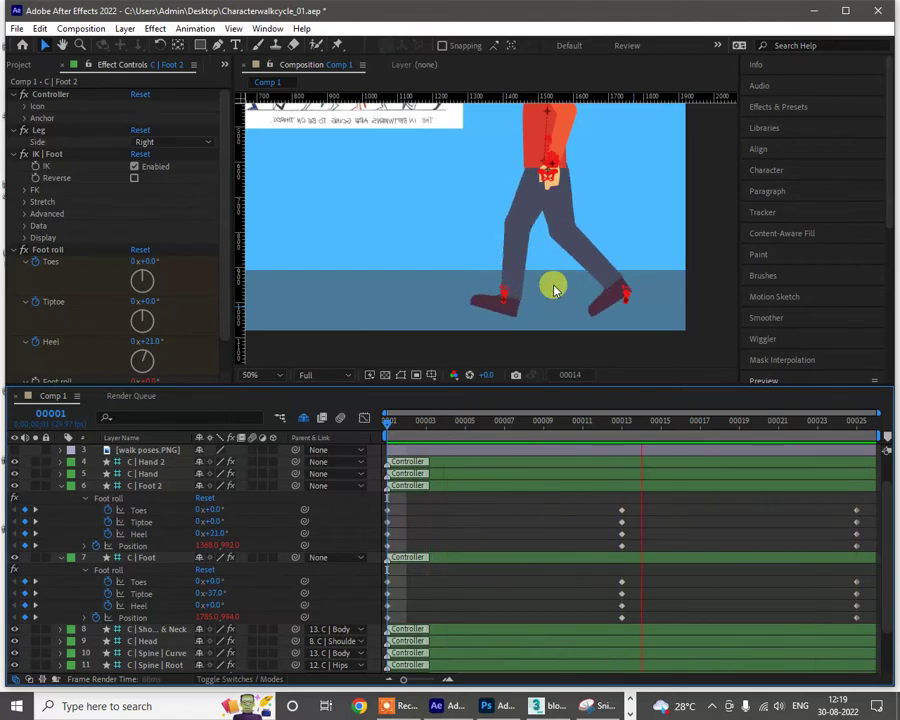
key(space)
Step: Add a Position keyframe to the C | Hips controller at frame 13
drag(578, 263, 632, 285)
key(v)
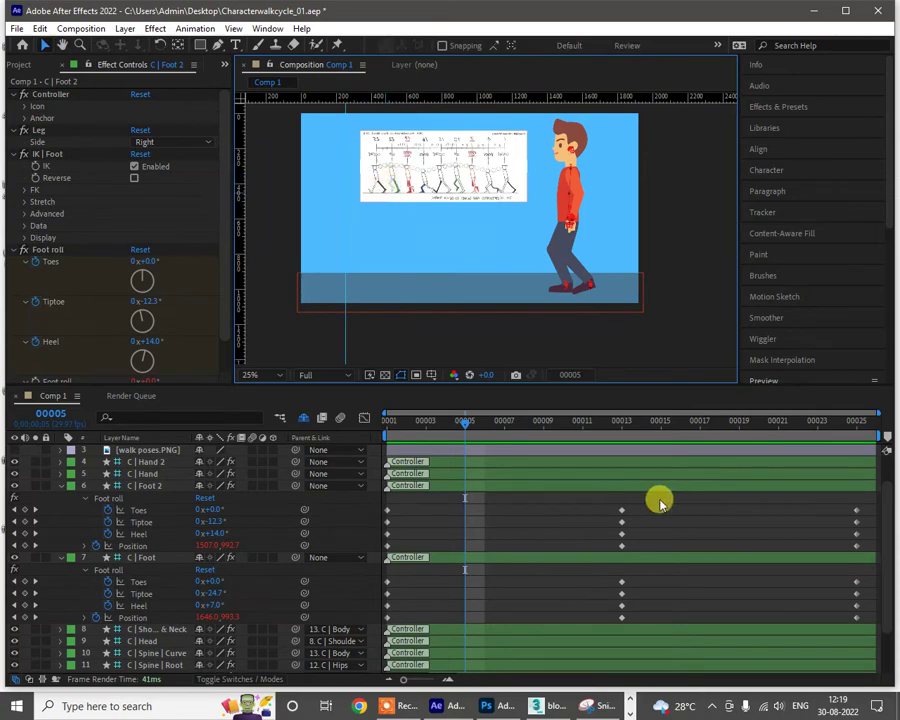
drag(551, 432, 620, 430)
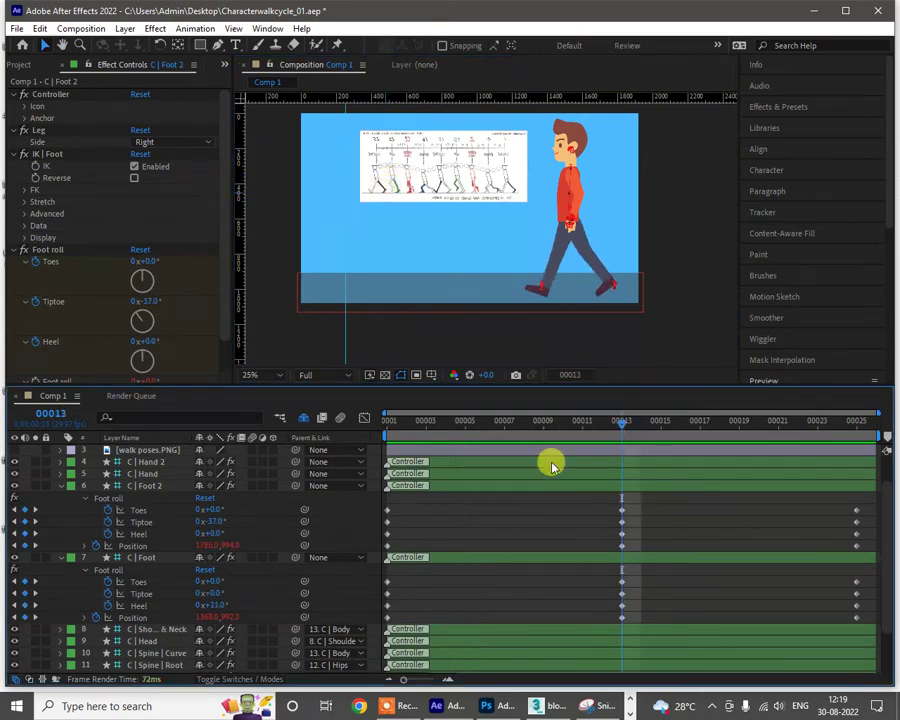
scroll(160, 615, down, 2)
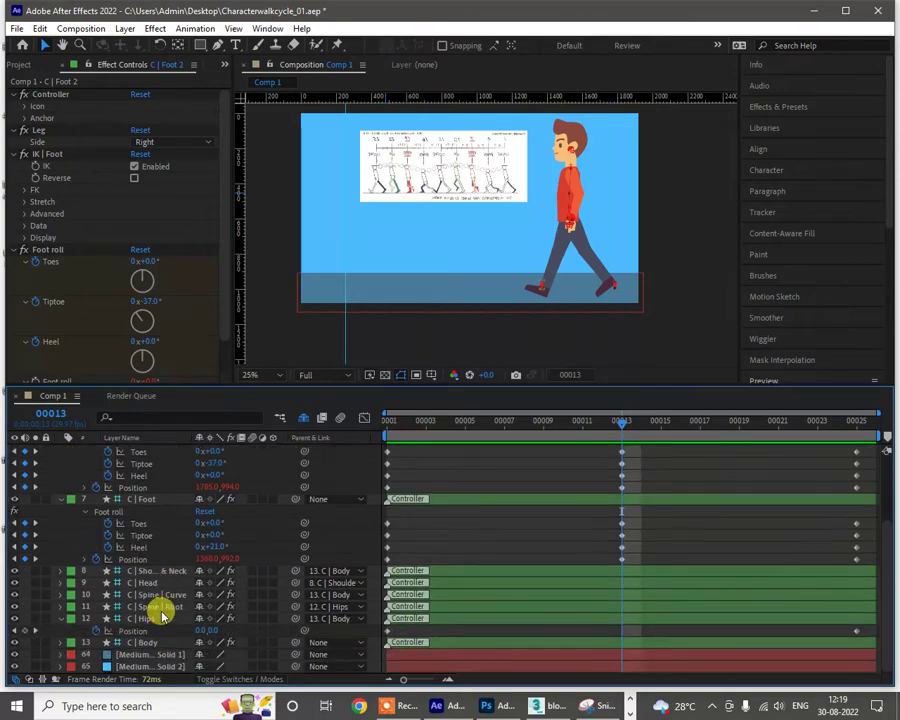
click(153, 620)
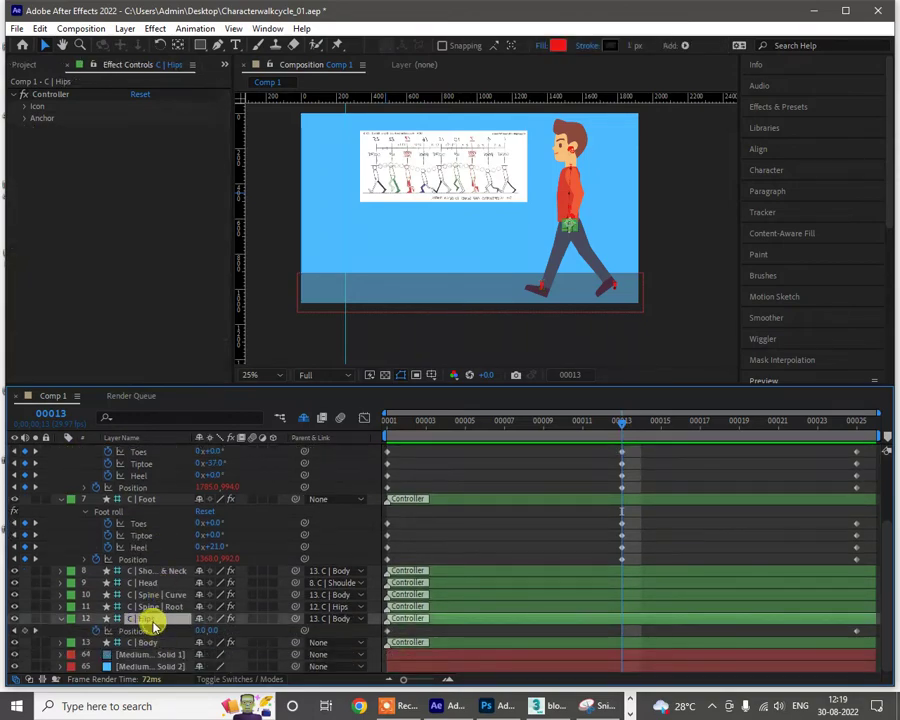
click(24, 630)
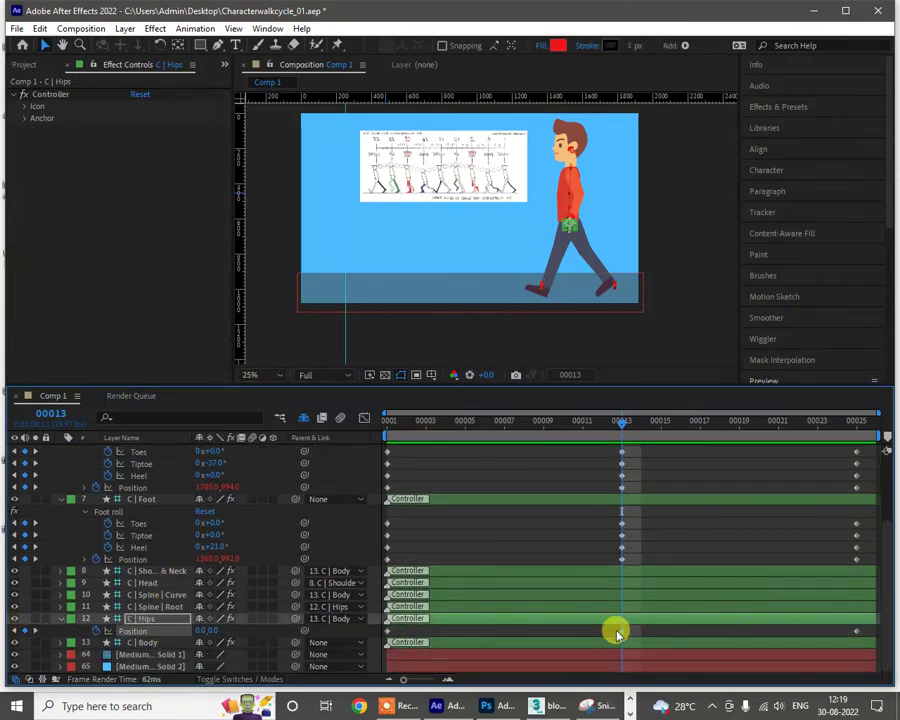
Step: Go to frame 7 and examine the passing position in the walk poses reference image beside the character
click(543, 423)
drag(510, 432, 502, 432)
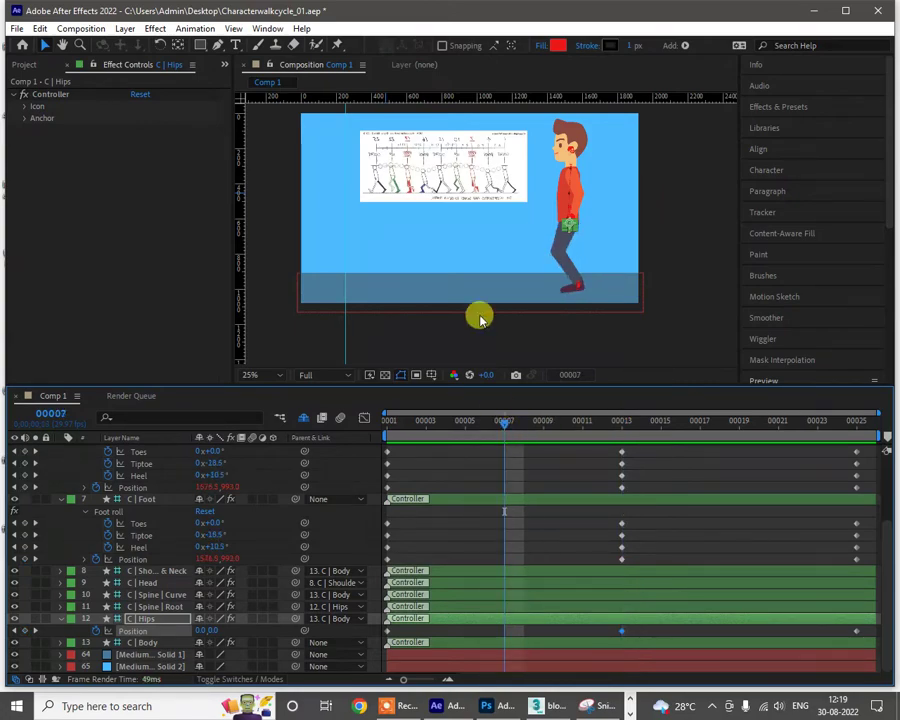
scroll(370, 162, up, 2)
drag(463, 183, 514, 296)
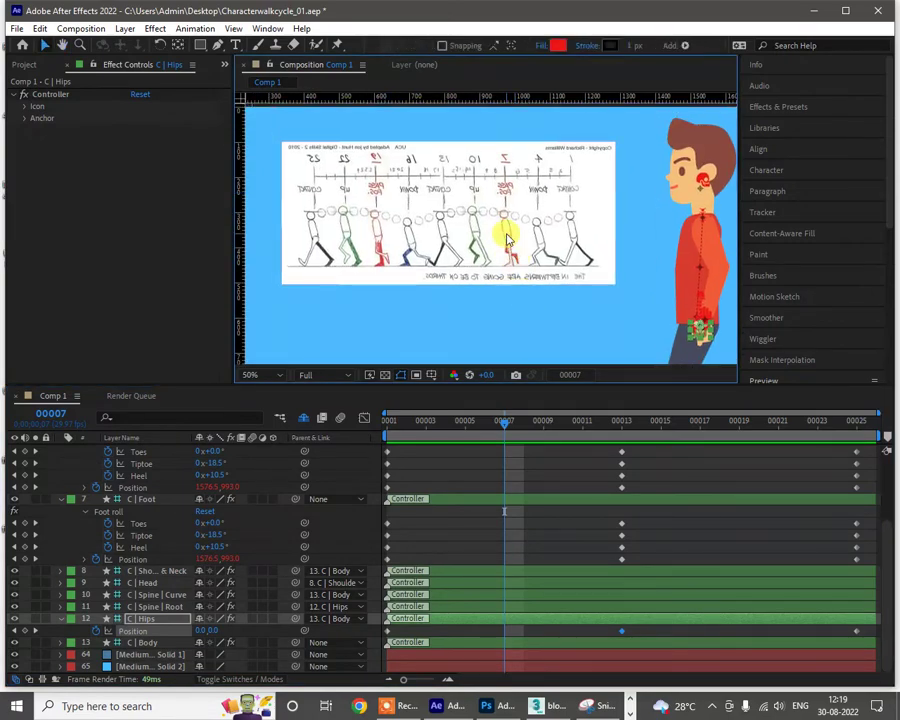
scroll(515, 262, up, 4)
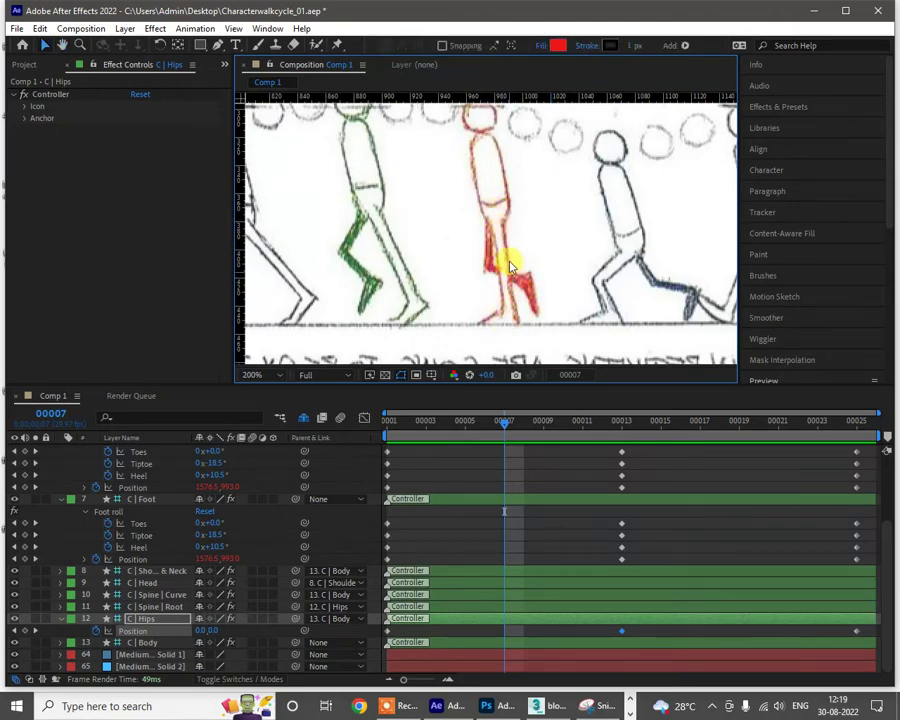
key(comma)
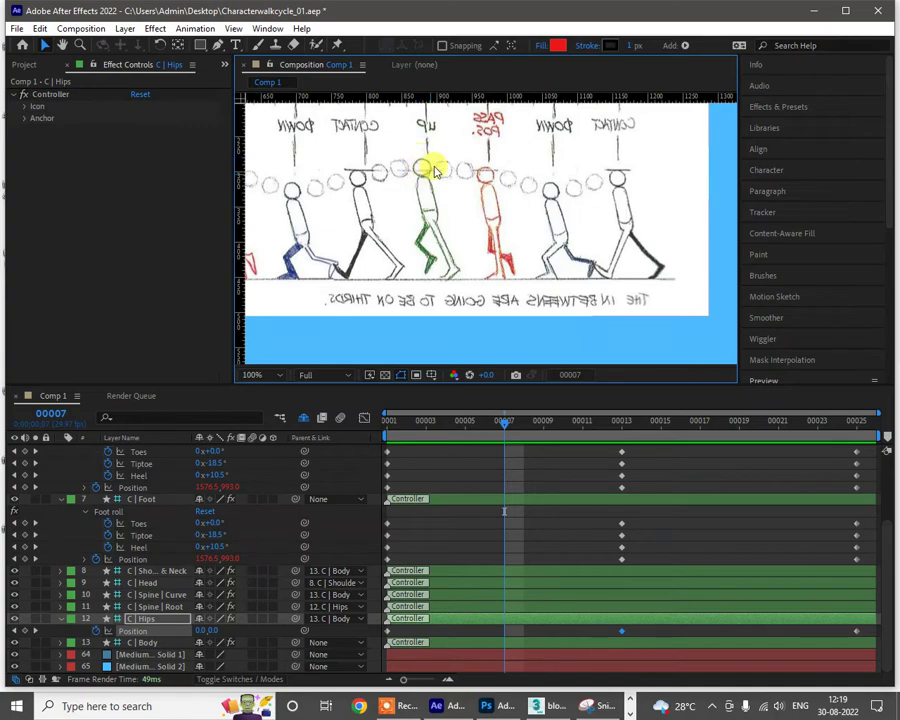
drag(614, 285, 625, 279)
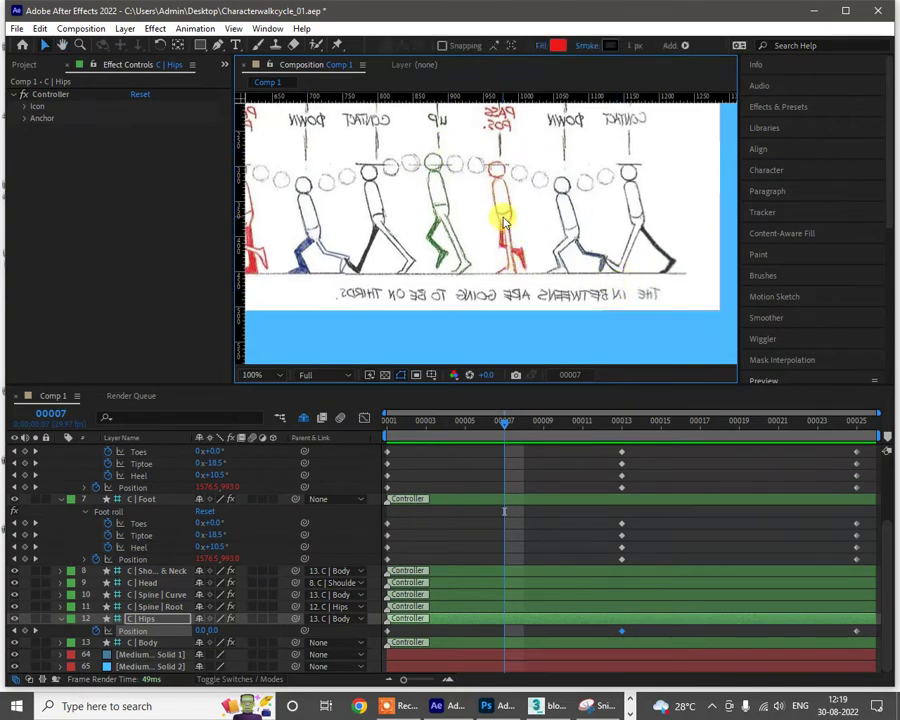
scroll(520, 245, down, 2)
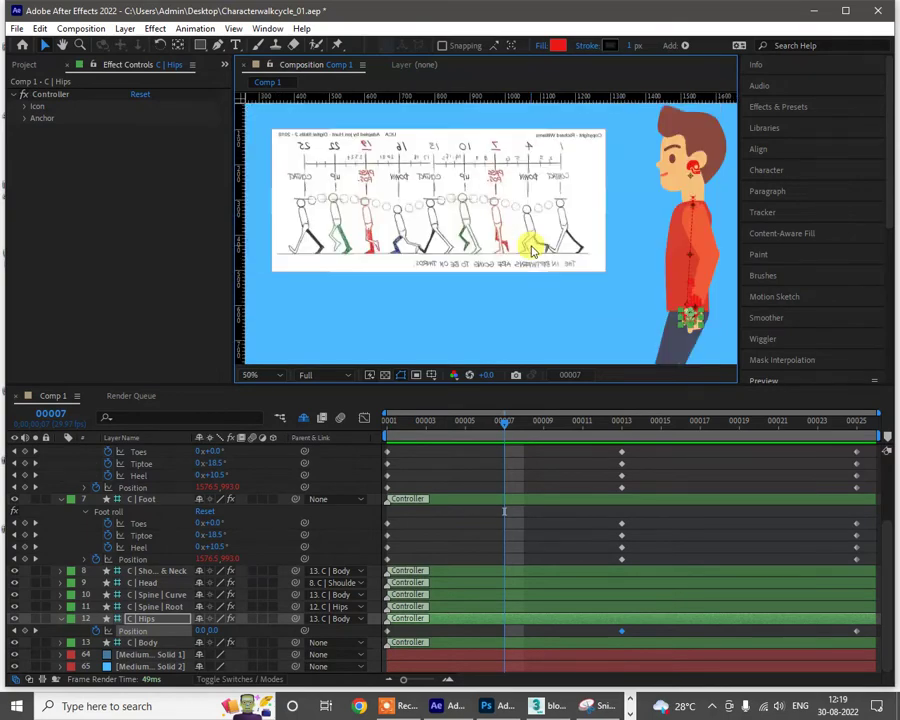
drag(569, 263, 468, 187)
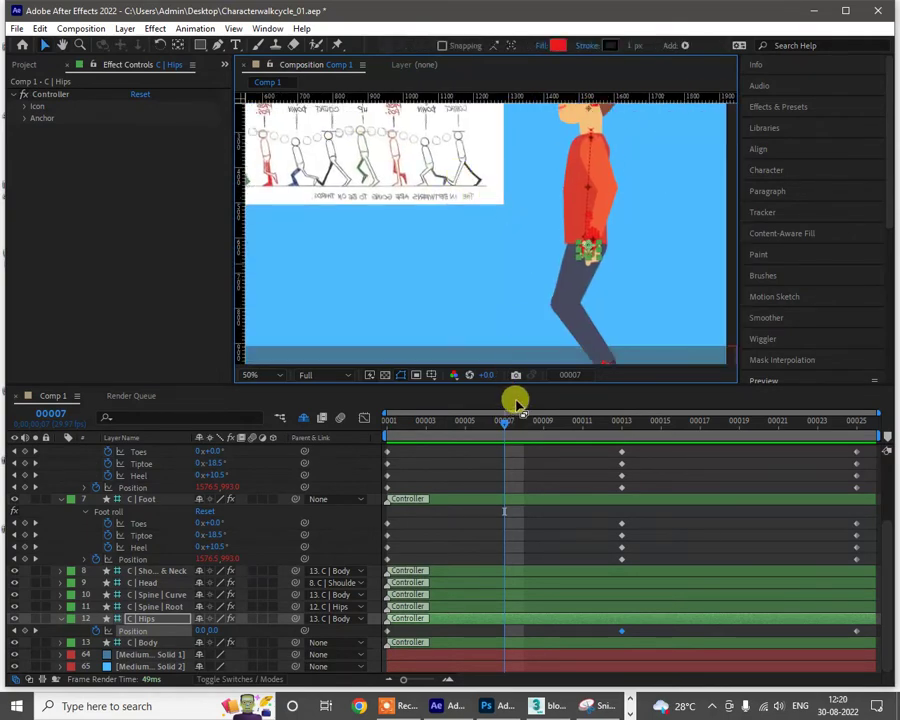
Step: At frame 7, lift the C | Foot controller to about 1586.5, 909 and roll its Heel to about -31.5°
drag(456, 424, 356, 429)
drag(558, 258, 519, 169)
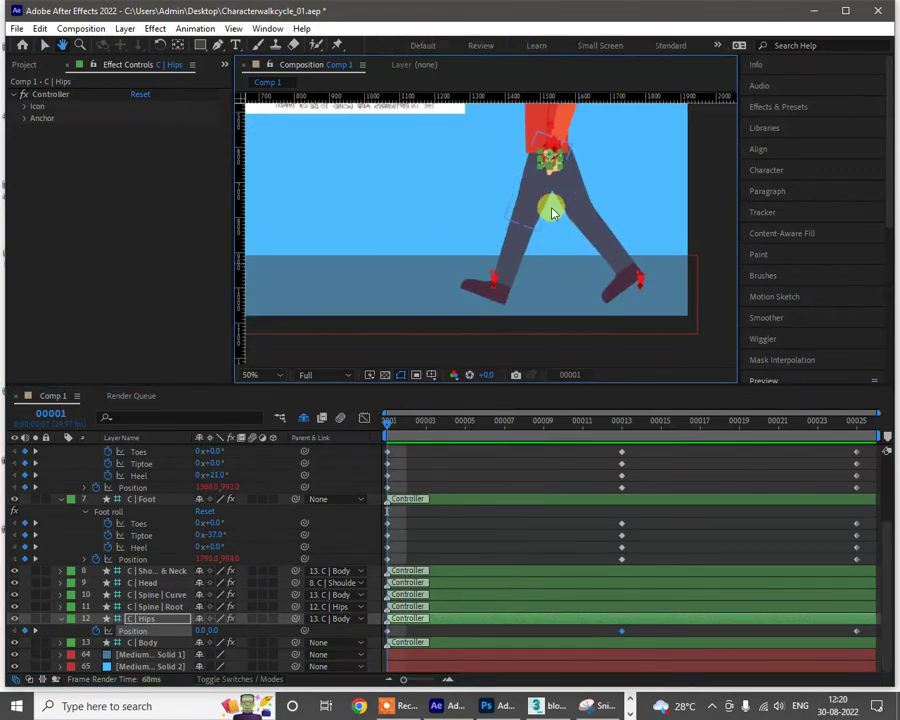
key(v)
click(639, 279)
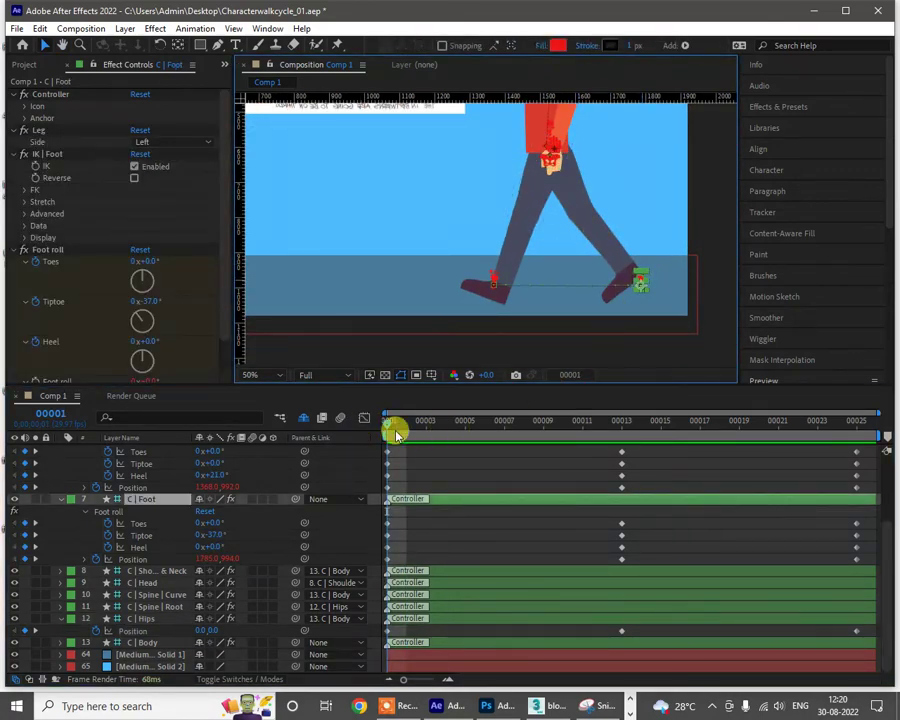
drag(395, 434, 506, 400)
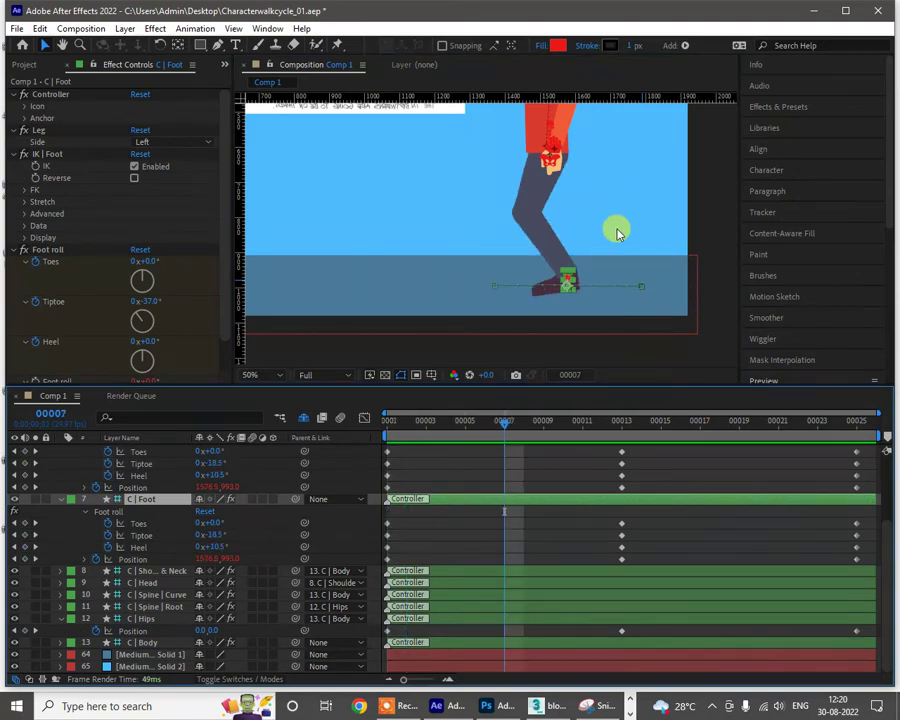
drag(625, 224, 627, 240)
key(v)
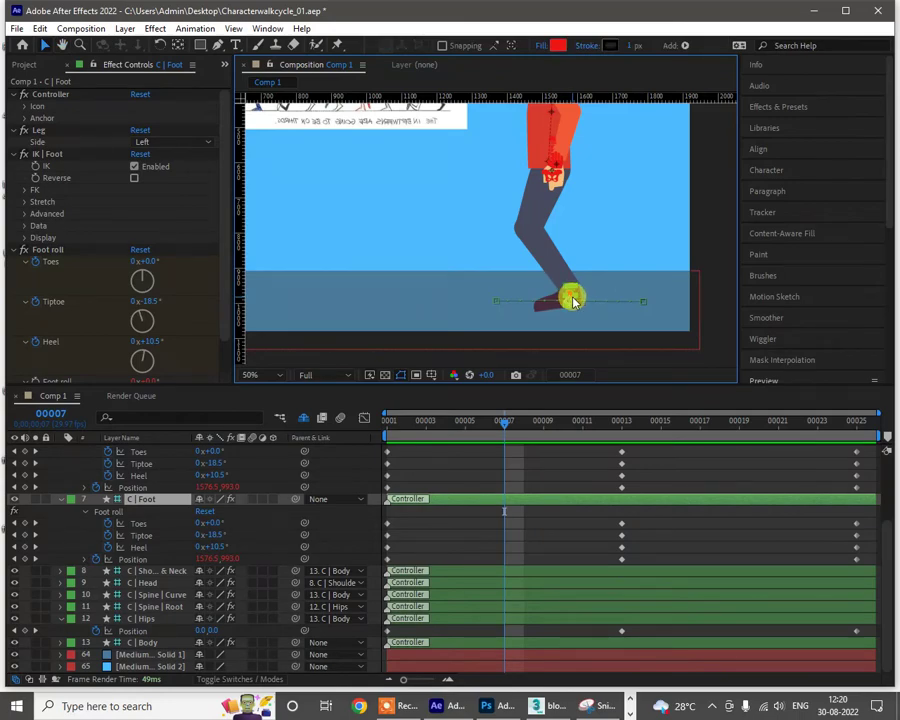
drag(573, 302, 576, 273)
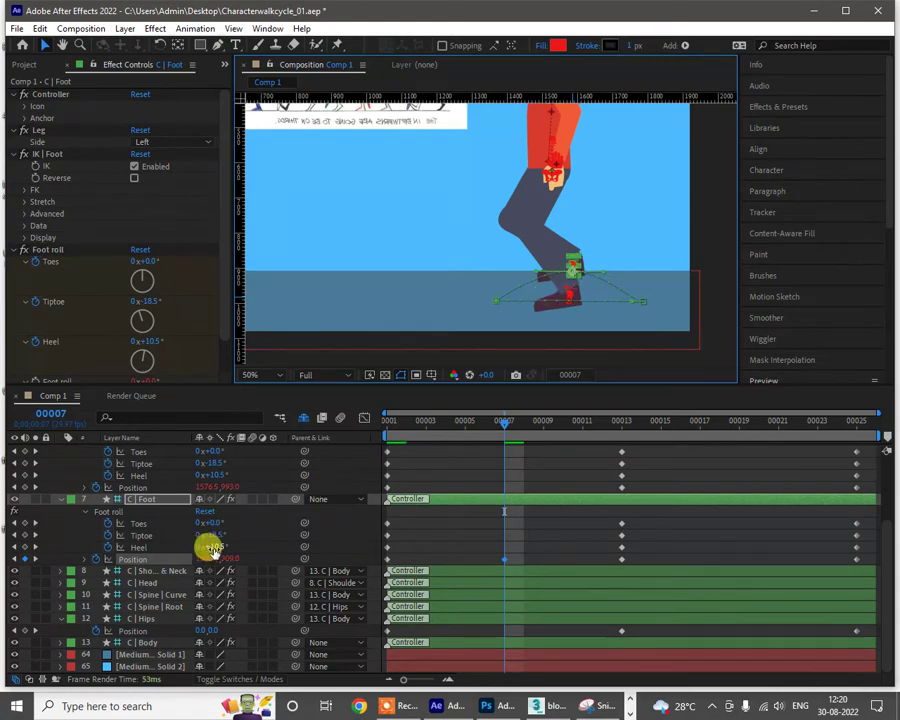
drag(212, 548, 186, 548)
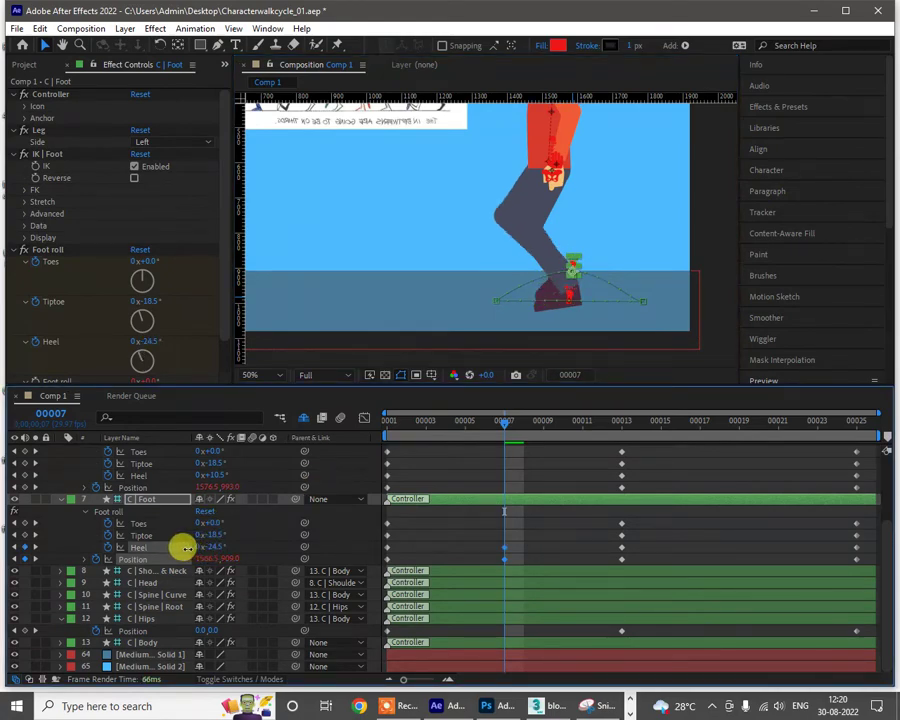
Step: Move C | Foot farther back and up to about 1676.5, 847 at frame 7, and set its Heel to about -62.5°
click(572, 270)
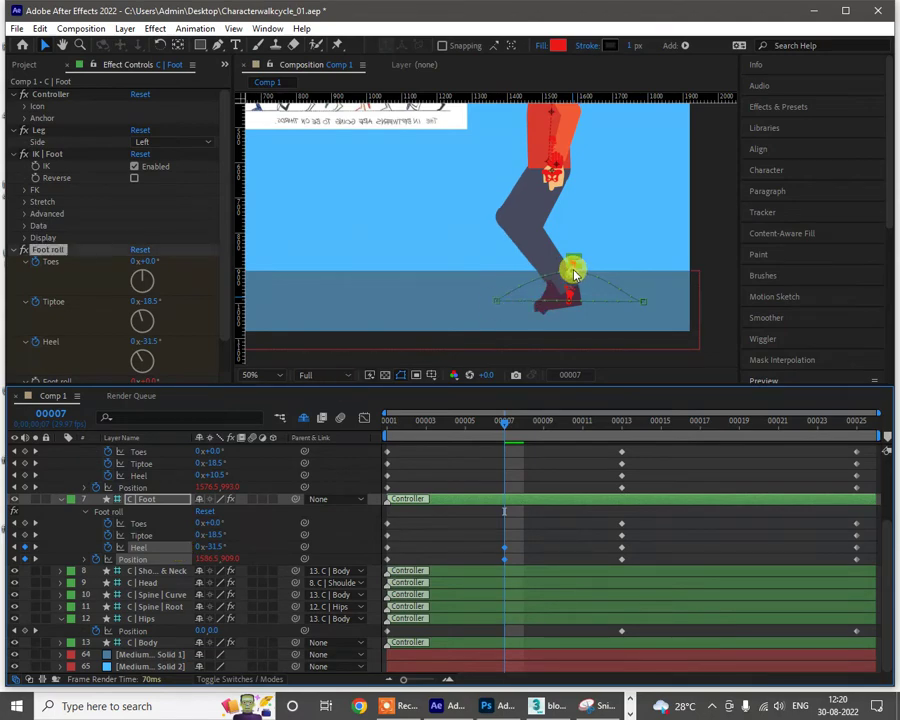
drag(595, 258, 600, 256)
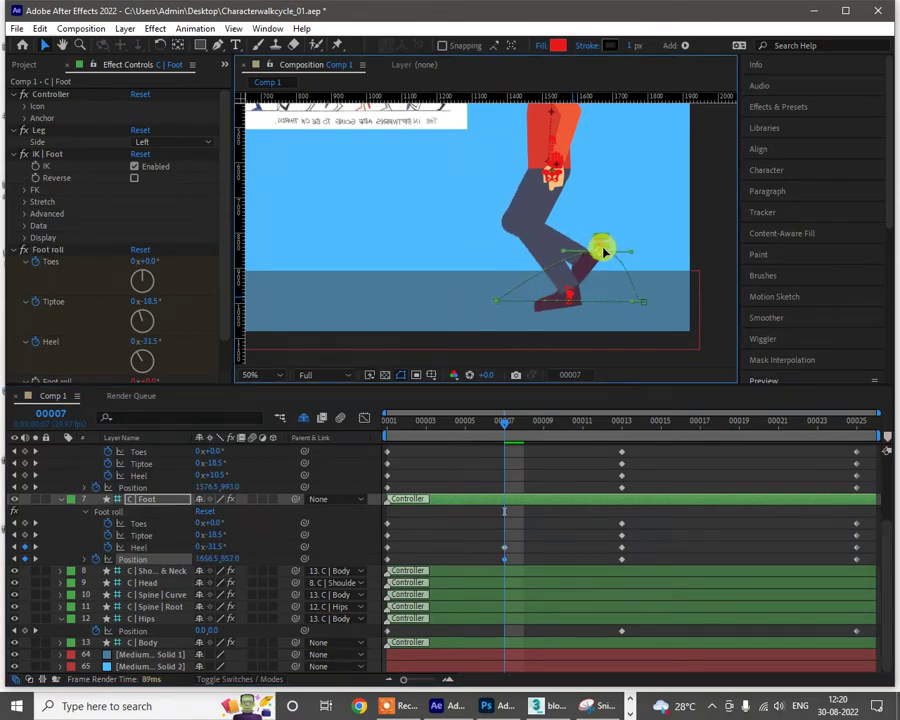
drag(605, 252, 605, 249)
click(207, 560)
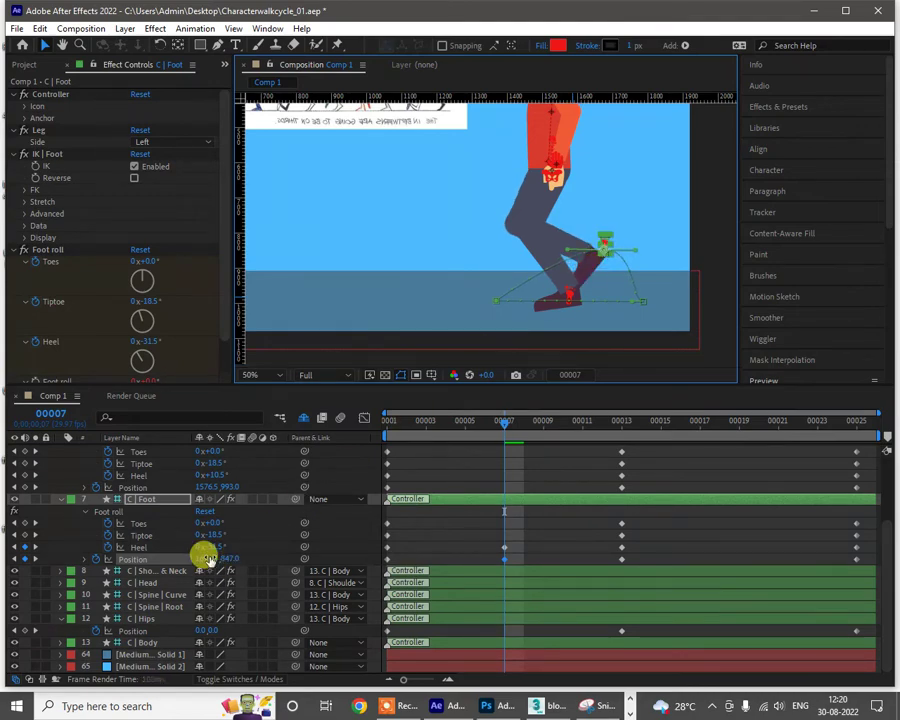
drag(213, 545, 203, 548)
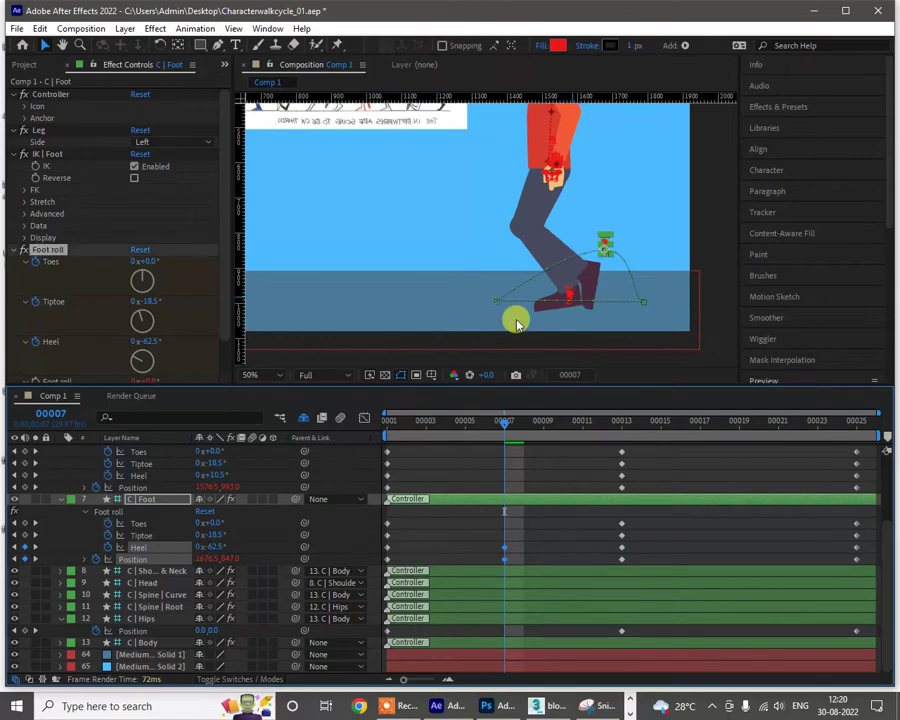
Step: Raise the C | Foot controller straight up at frame 7 to a Position of about 1676.5, 813
click(605, 246)
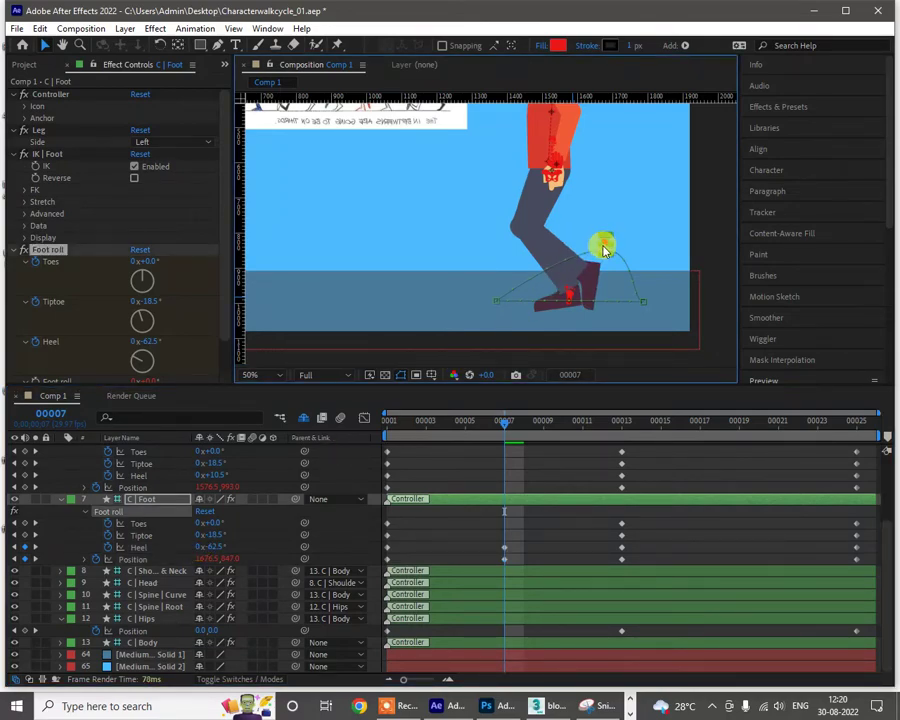
click(603, 247)
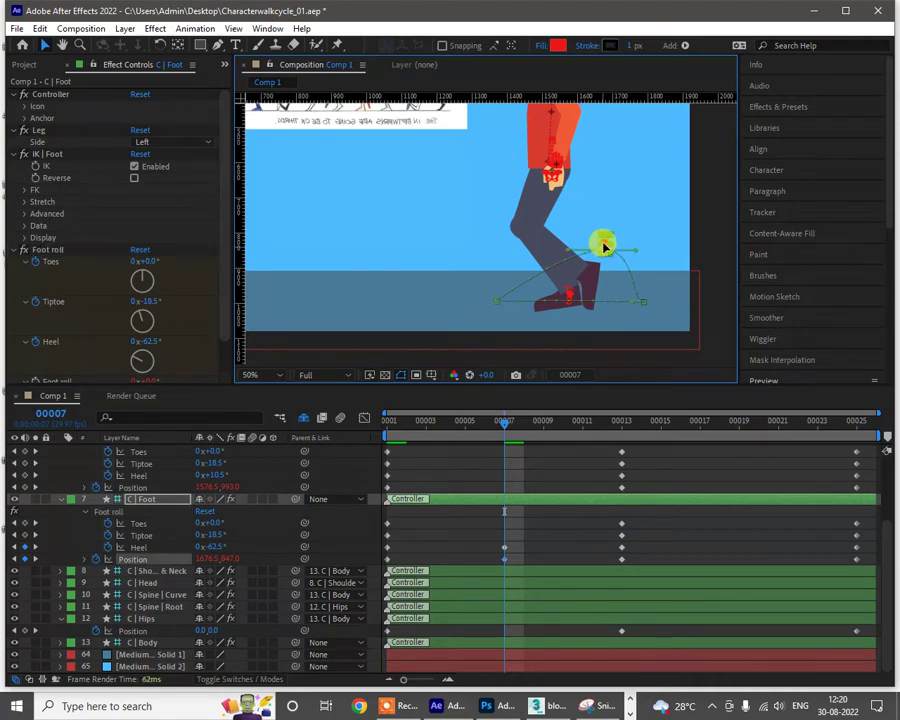
key(Up)
key(Up)
key(Up)
key(Up)
key(Up)
key(Up)
key(Up)
key(Up)
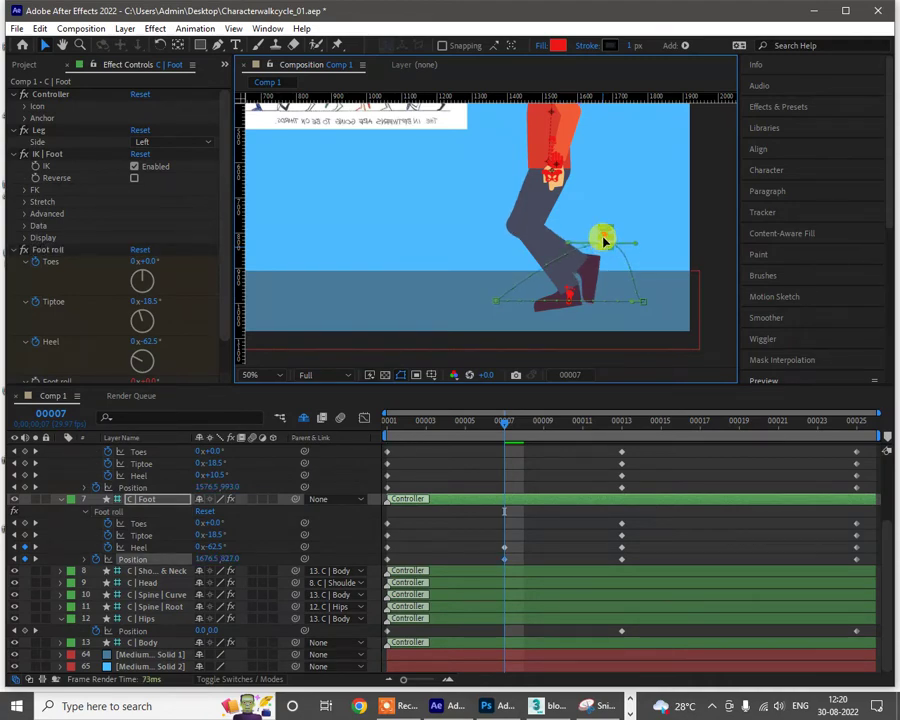
drag(603, 241, 603, 237)
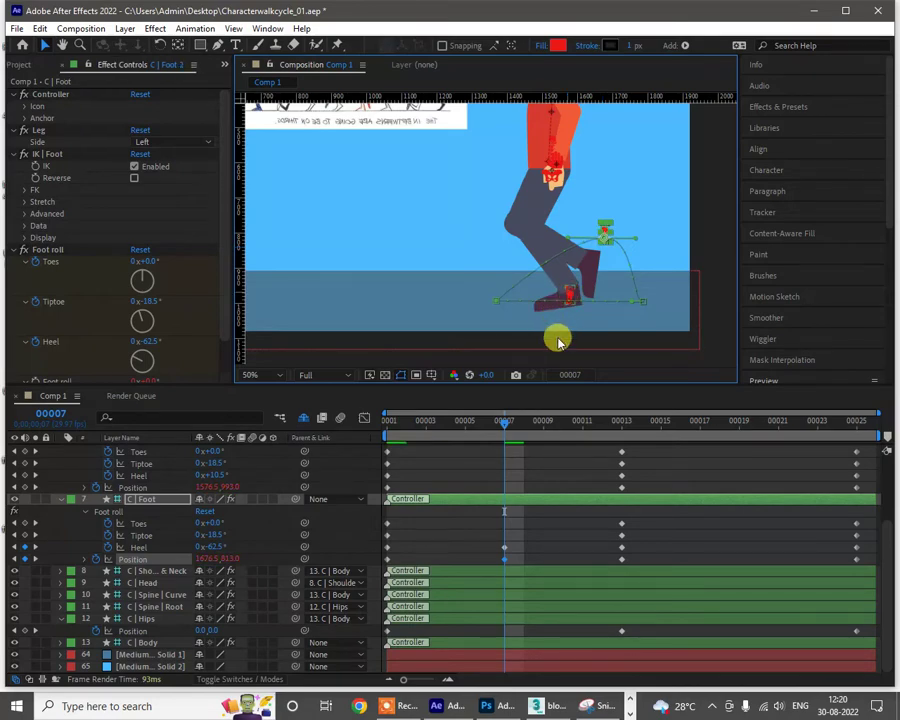
Step: Flatten the standing foot at frame 7 by setting C | Foot 2's Tiptoe and Heel to 0°
click(558, 466)
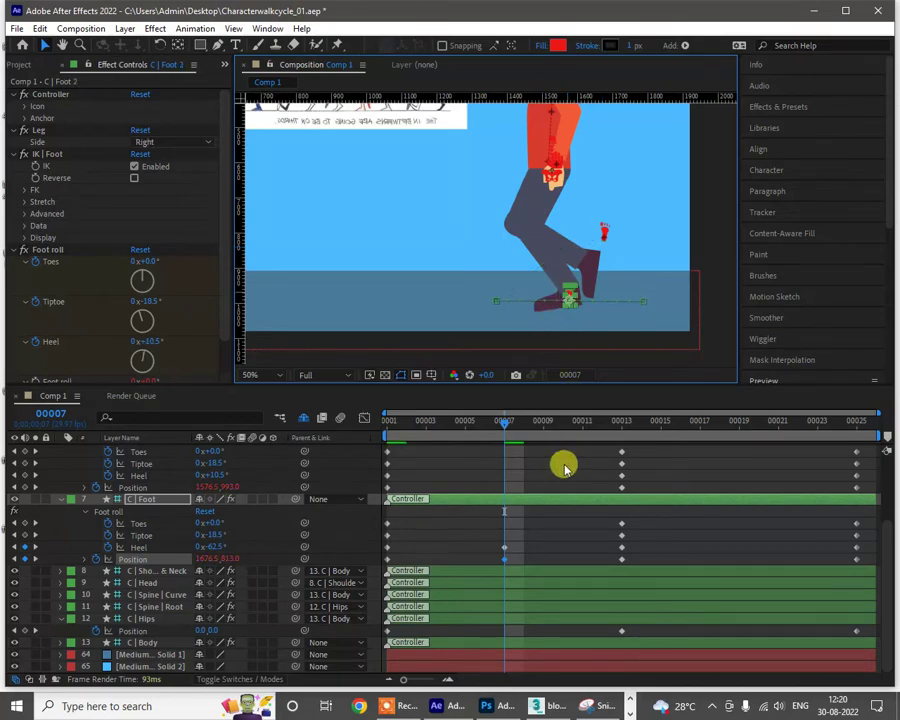
click(567, 296)
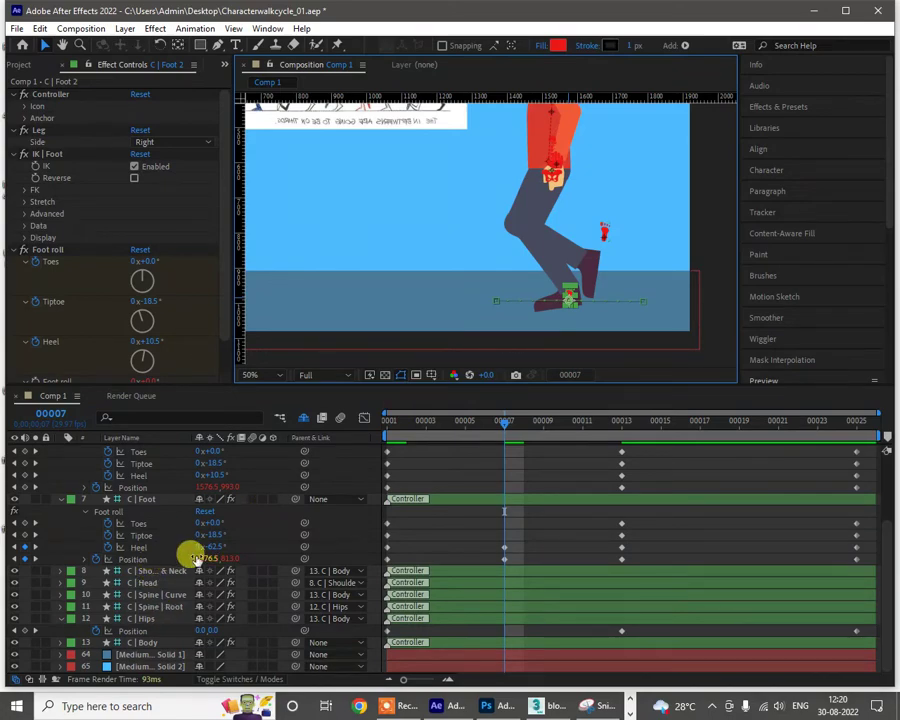
key(u)
key(u)
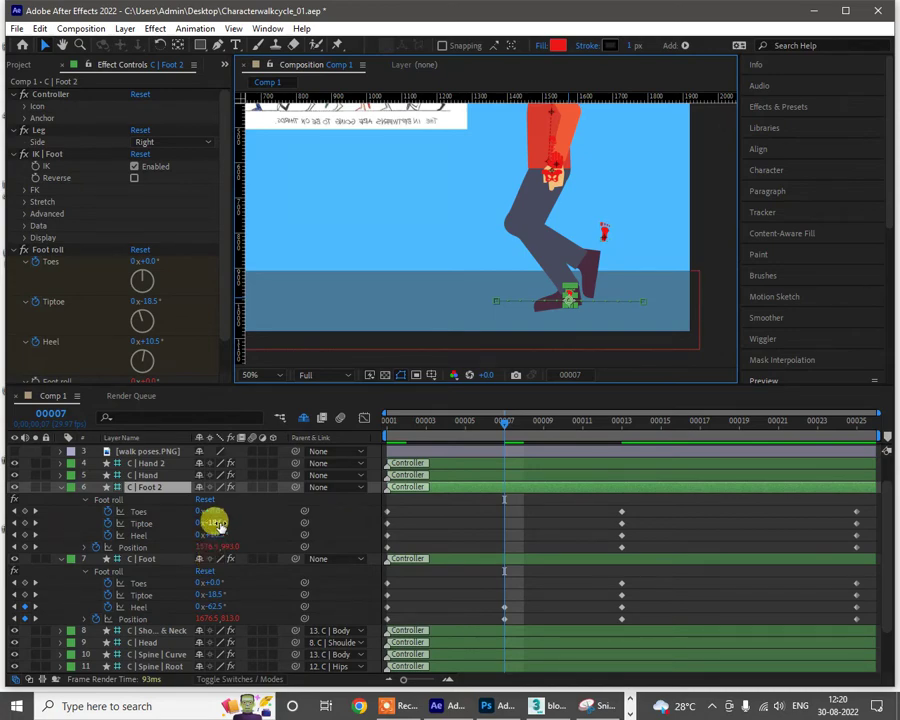
click(215, 523)
text(0)
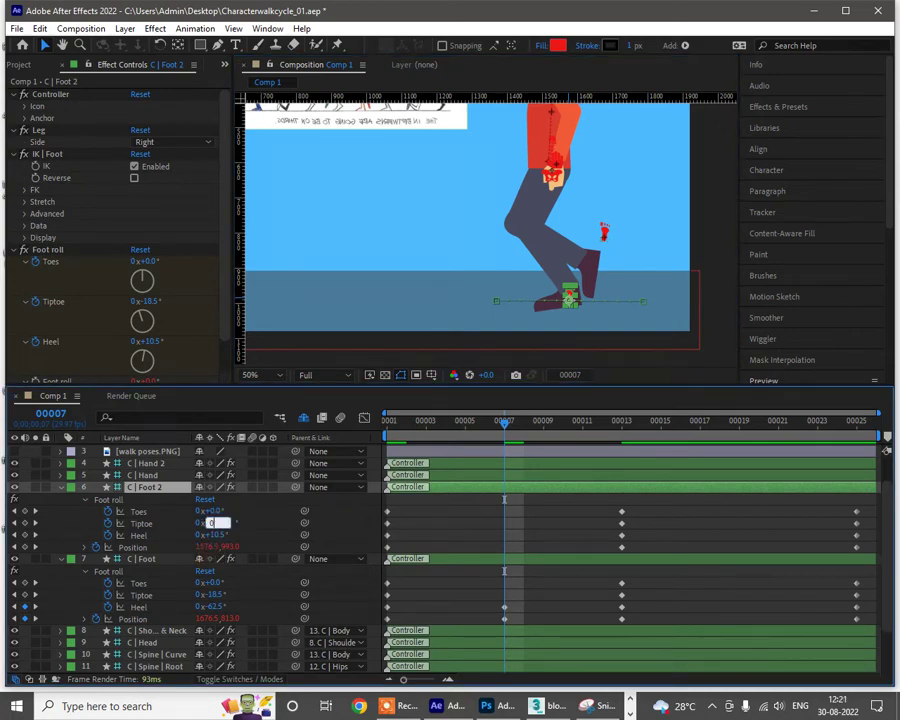
click(222, 534)
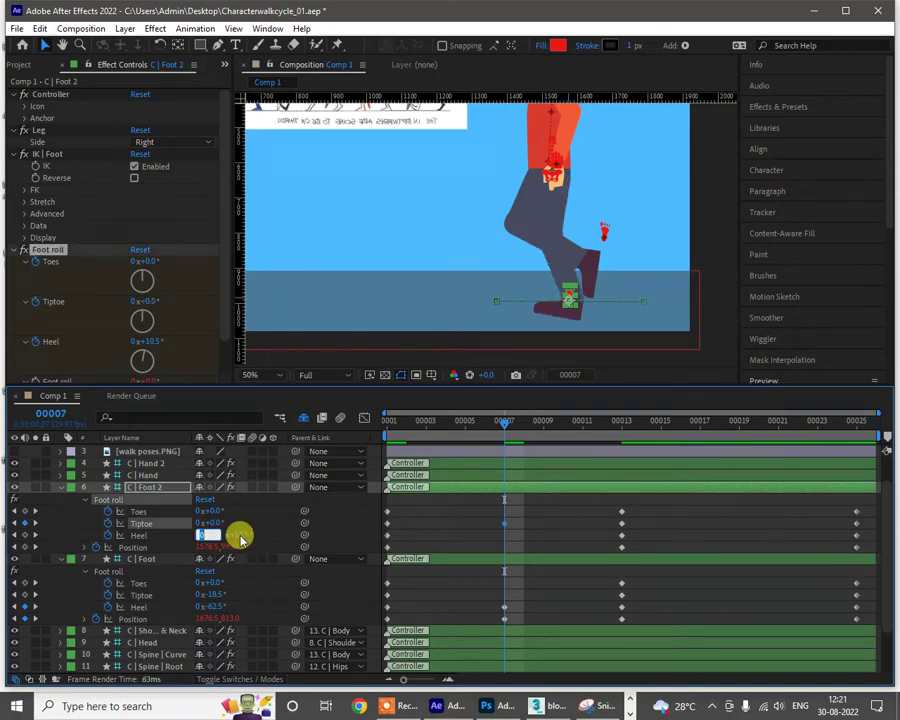
click(240, 537)
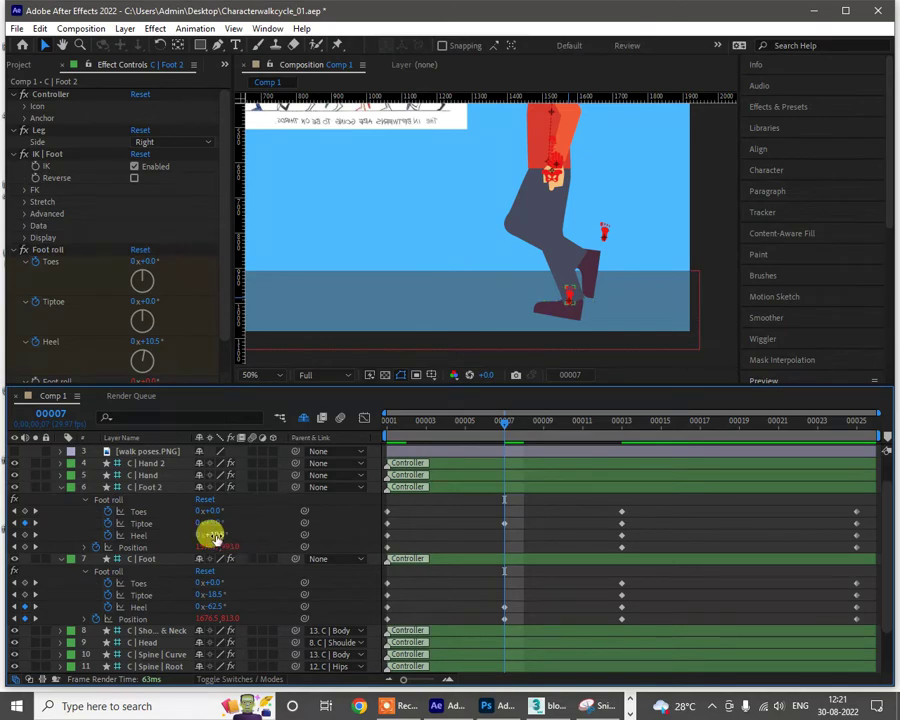
text(0)
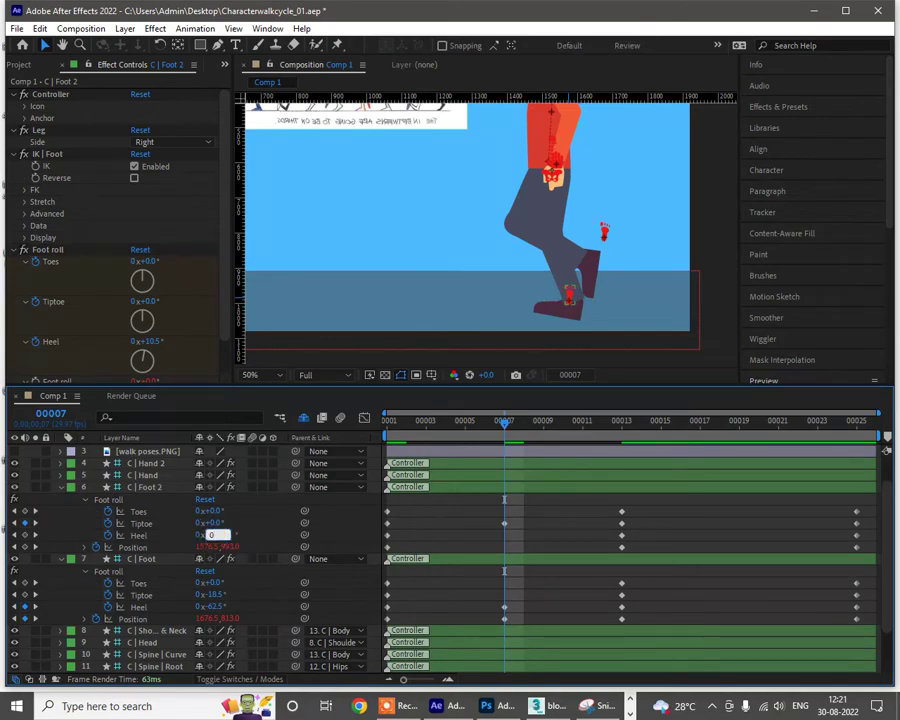
key(Return)
click(211, 533)
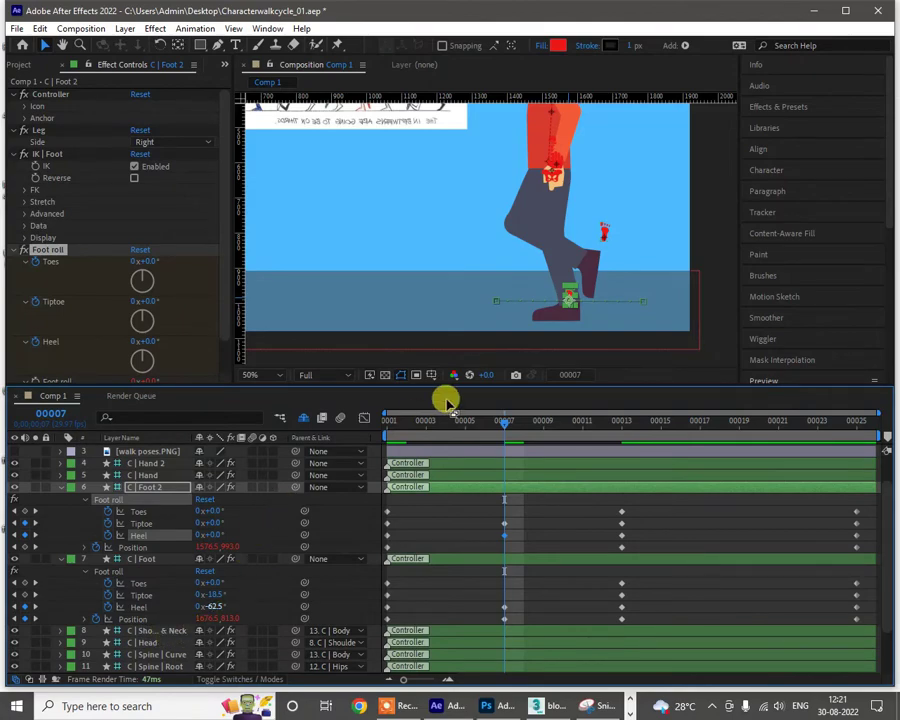
Step: Raise the C | Hips controller at frame 7 to a Position of 0, -9 for the passing pose
scroll(540, 204, down, 2)
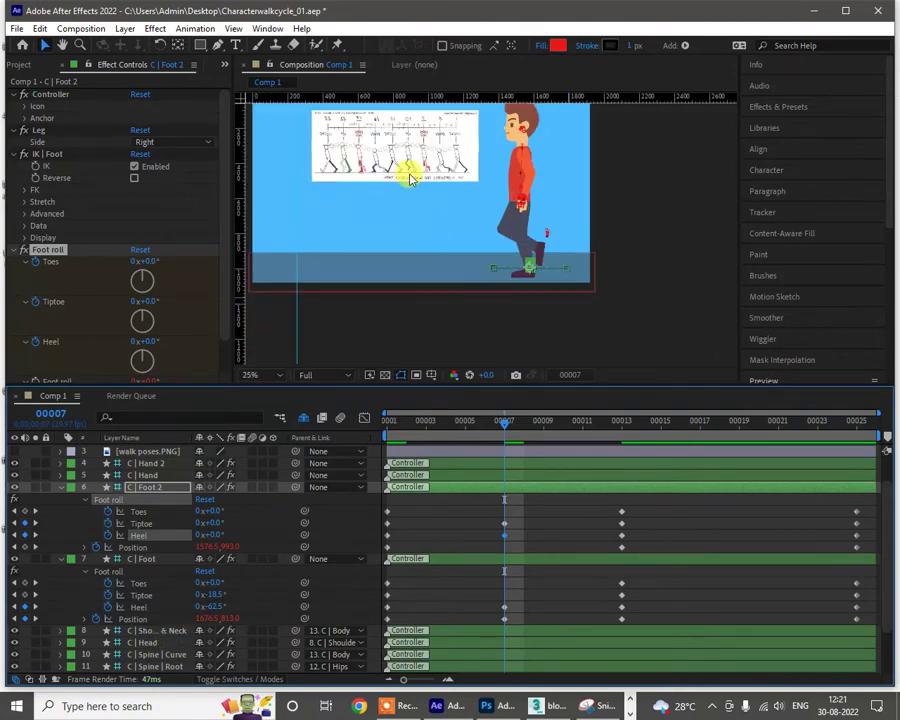
scroll(409, 178, up, 2)
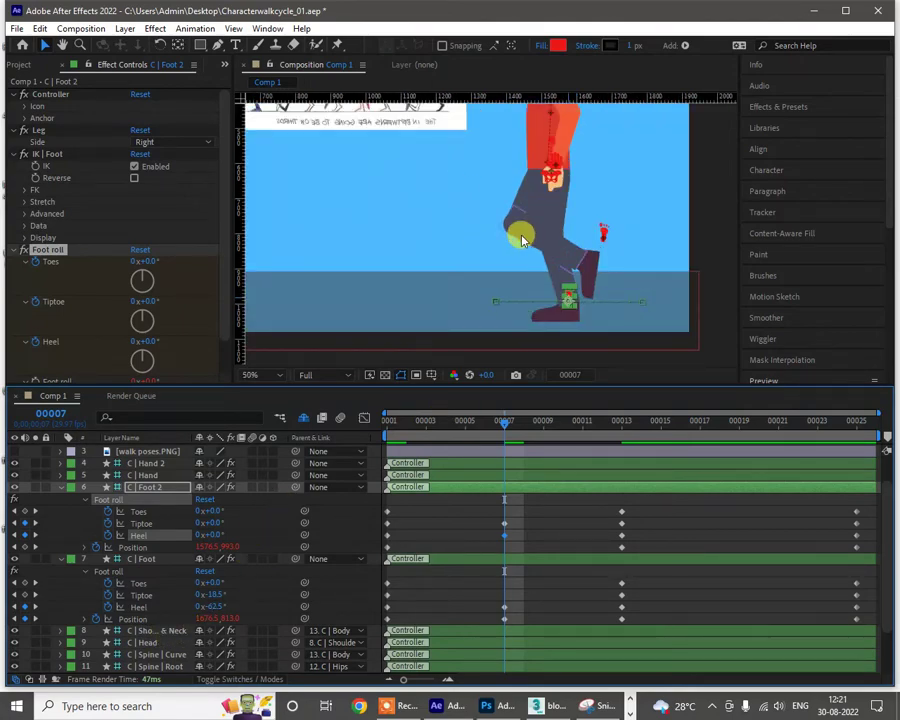
key(h)
drag(540, 236, 504, 234)
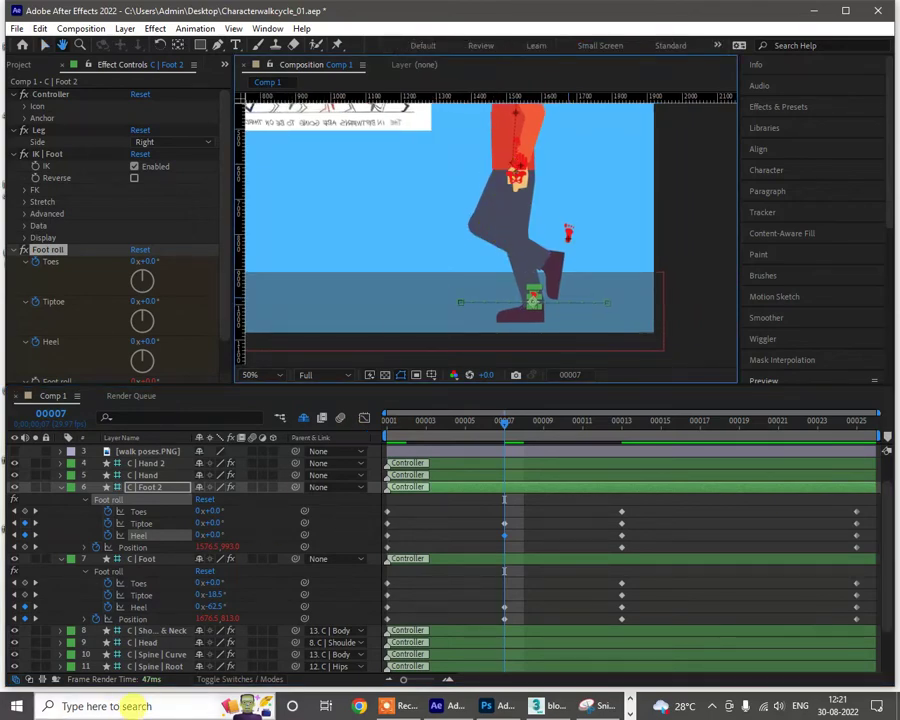
scroll(169, 639, down, 3)
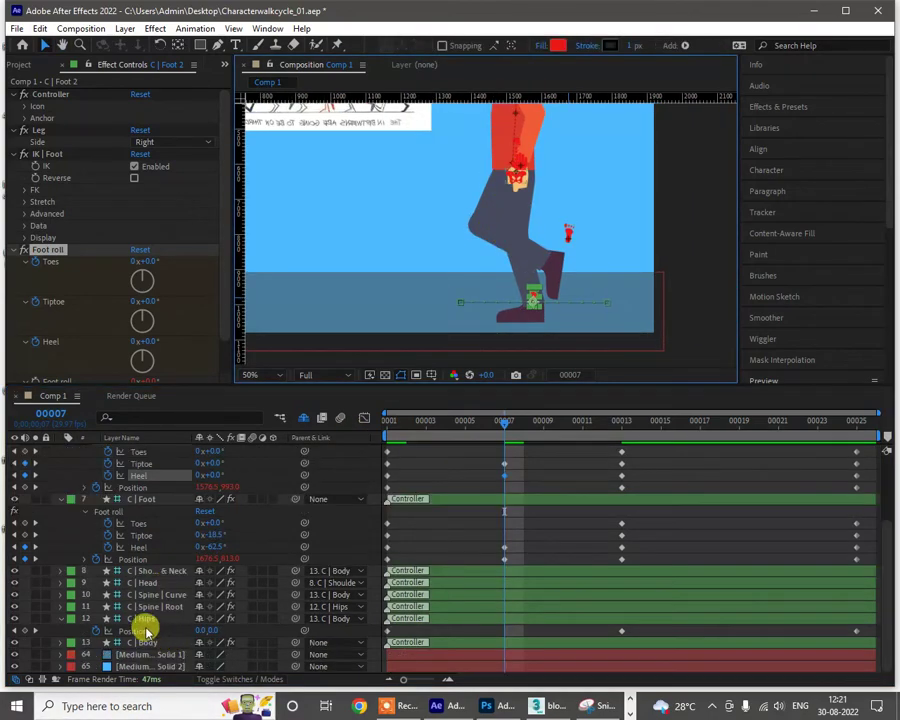
click(146, 620)
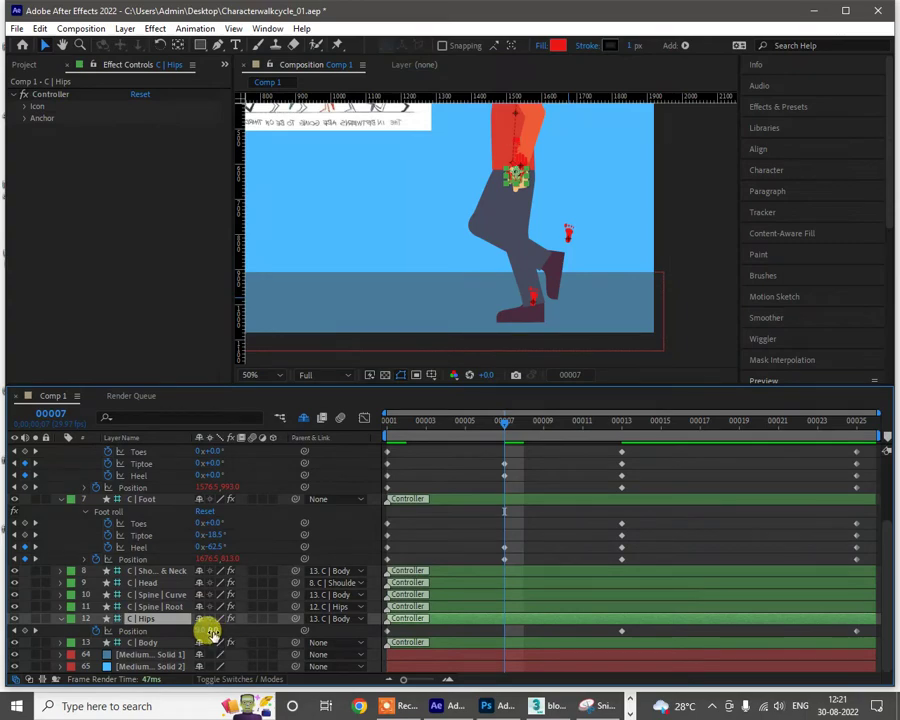
drag(212, 631, 206, 632)
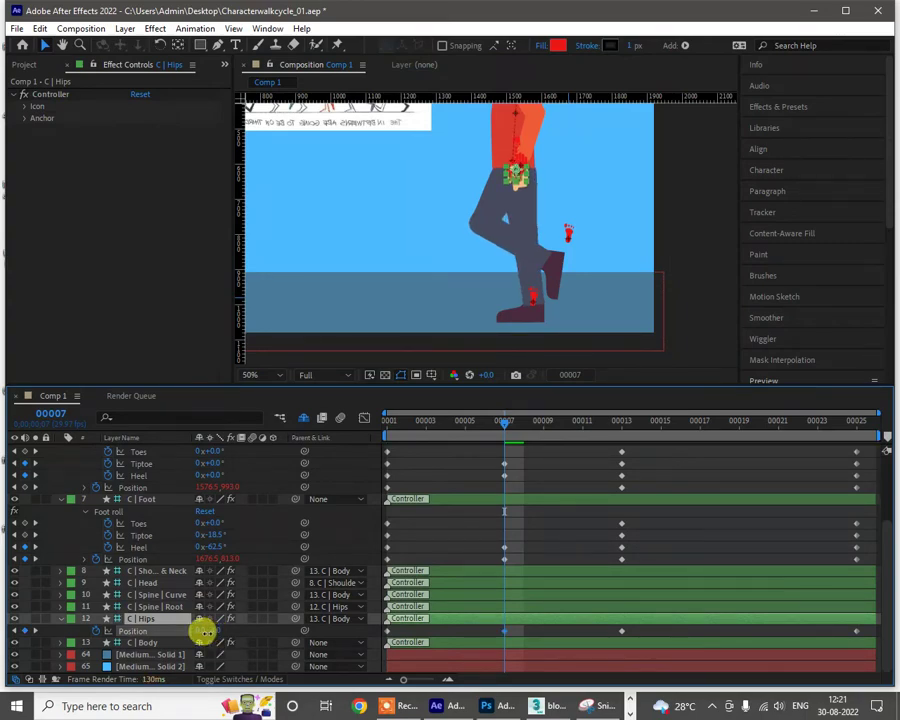
drag(206, 633, 204, 633)
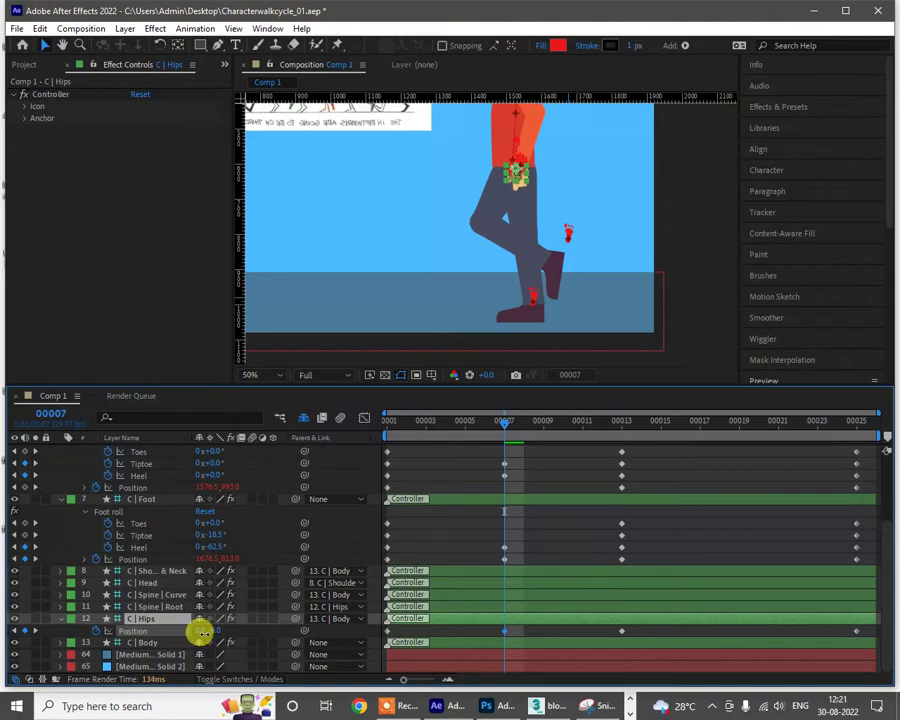
click(561, 549)
Step: Preview the walk from frame 1 and scrub through the first step to frame 13
scroll(600, 213, down, 4)
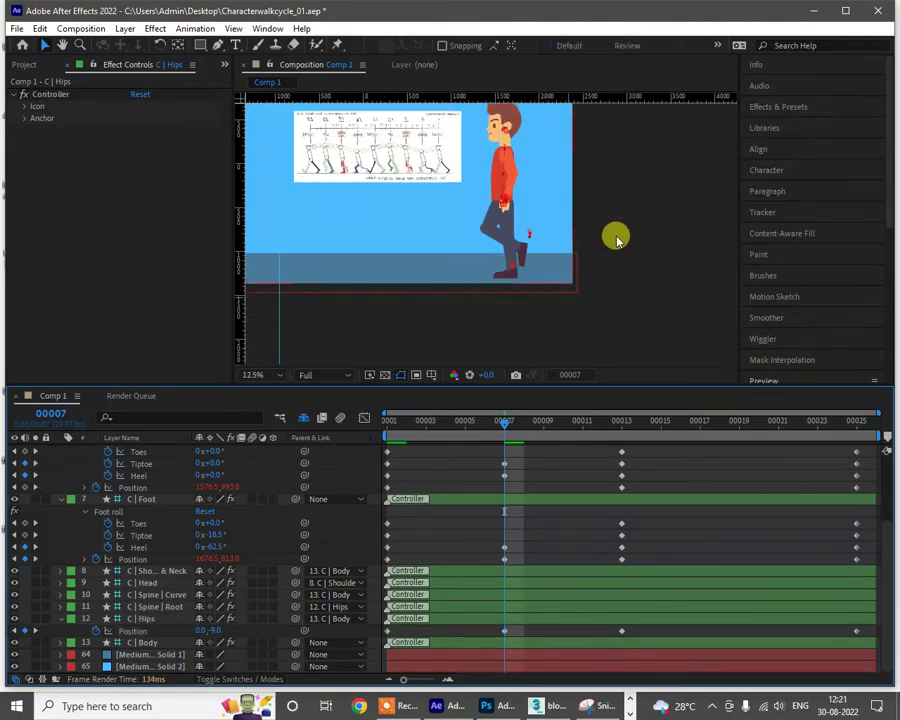
key(v)
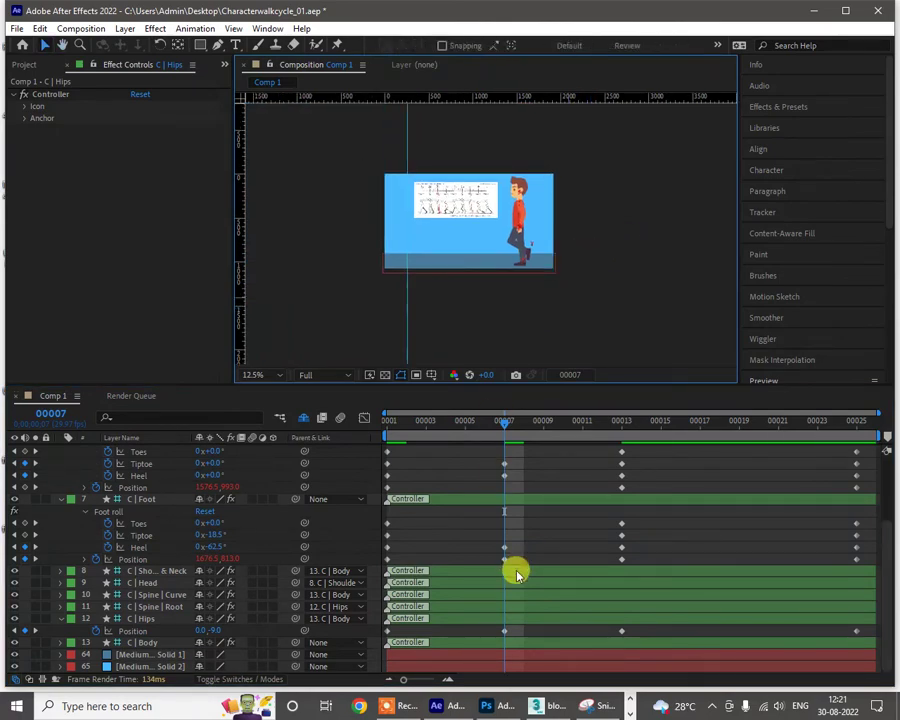
drag(505, 443, 313, 438)
scroll(492, 298, up, 1)
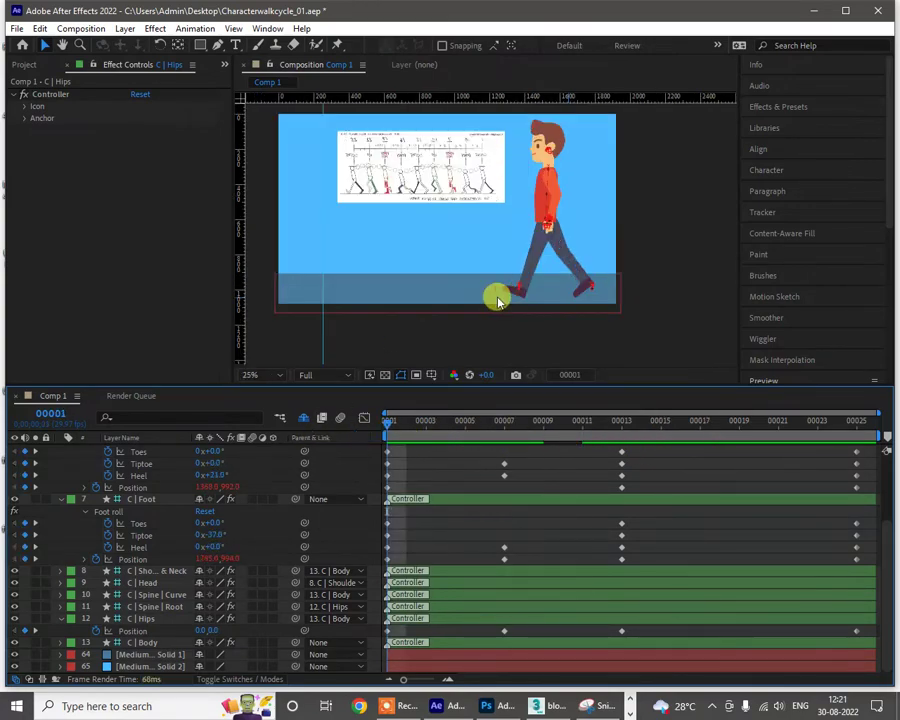
click(407, 422)
drag(445, 427, 624, 430)
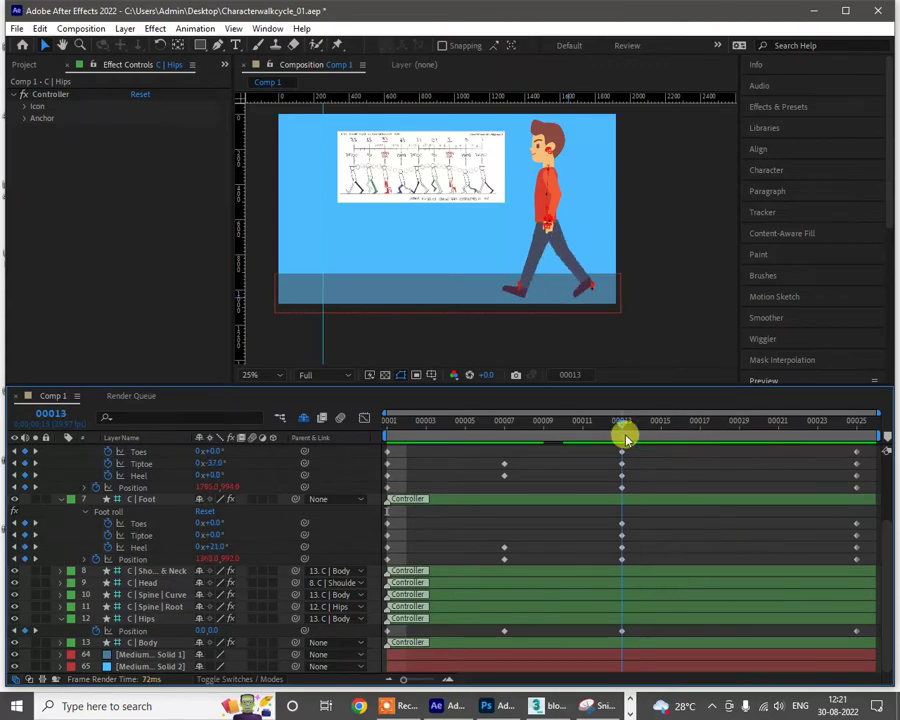
Step: Raise the C | Foot 2 controller at frame 19 to a Position of about 1616.5, 913
click(591, 289)
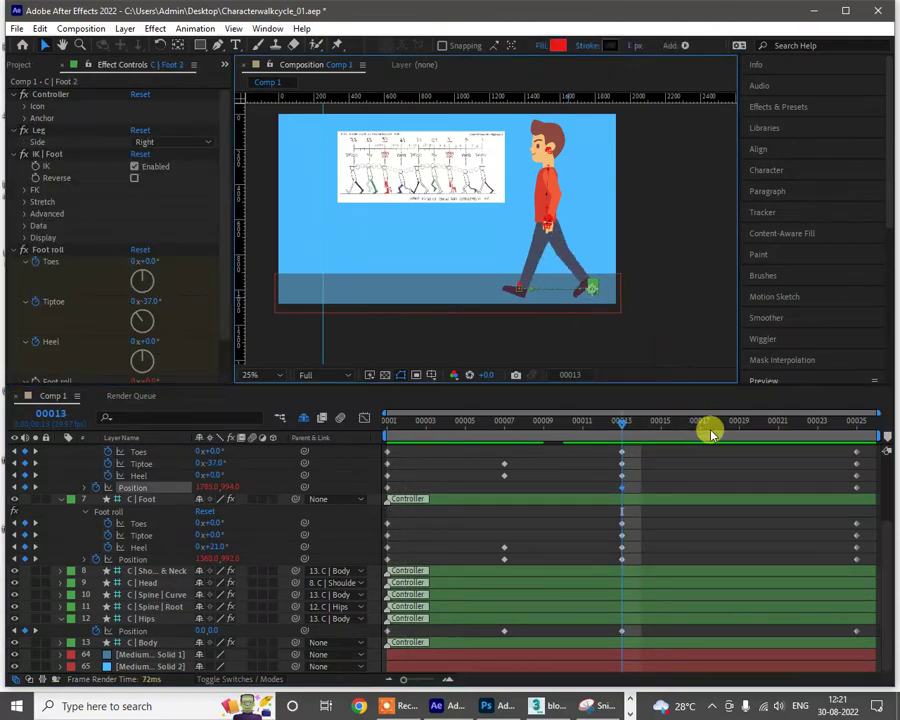
drag(713, 428, 739, 432)
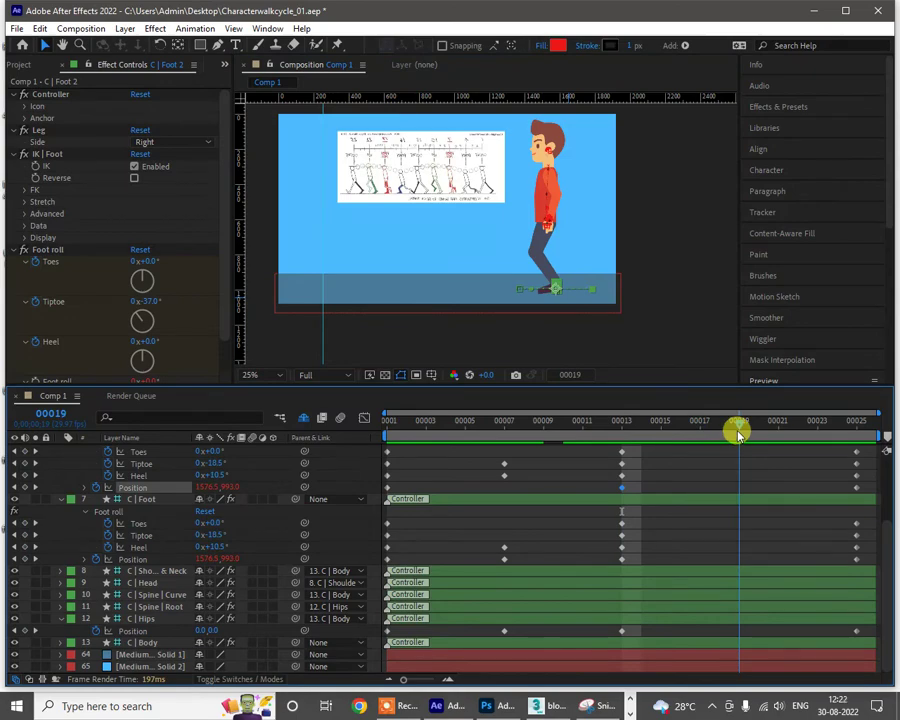
scroll(576, 275, up, 2)
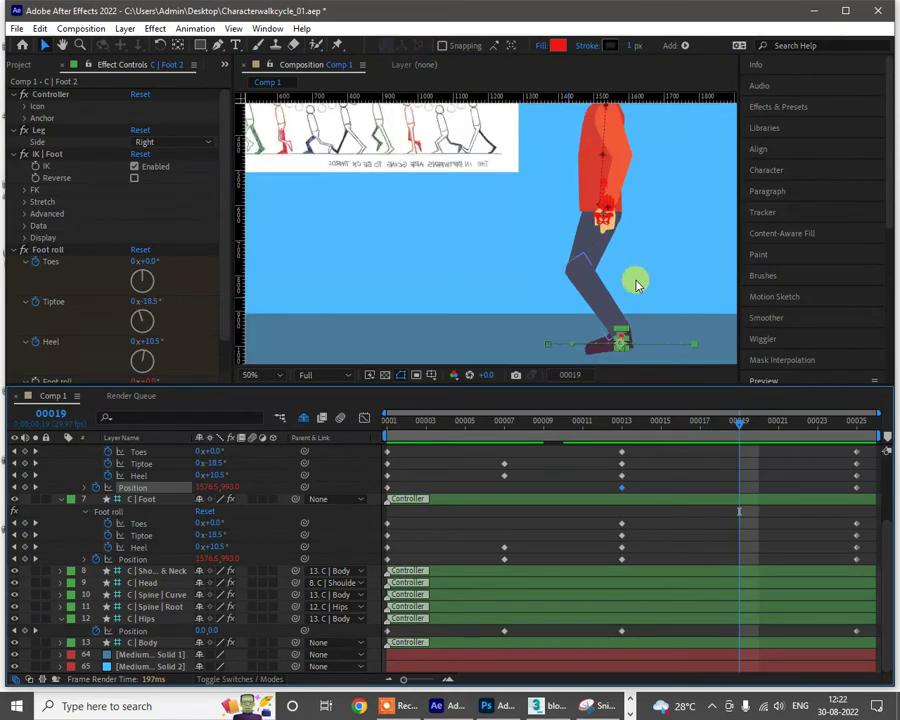
drag(576, 258, 518, 237)
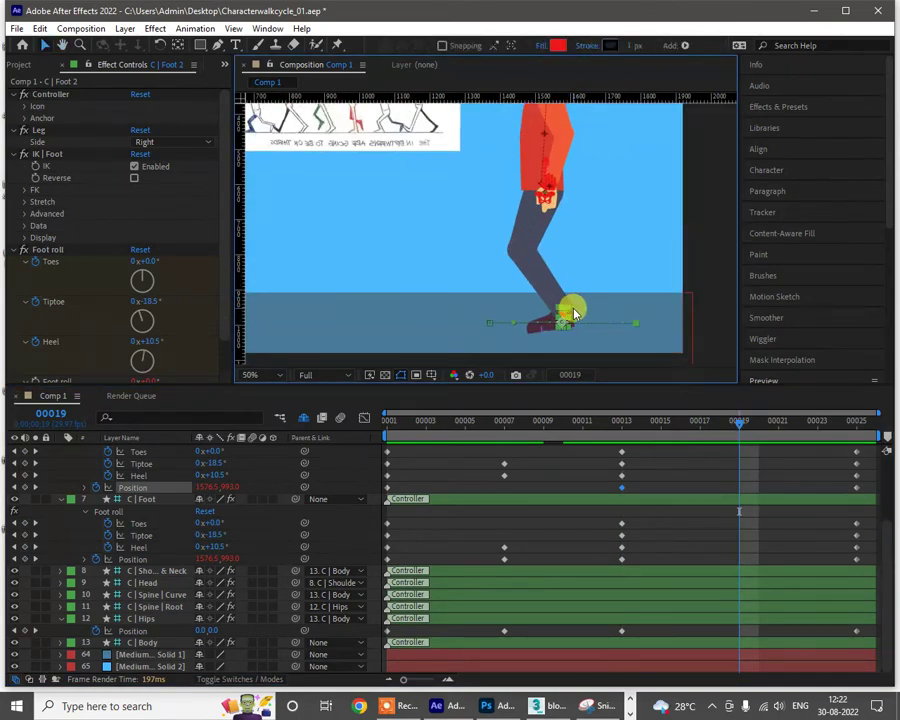
key(shift+Up)
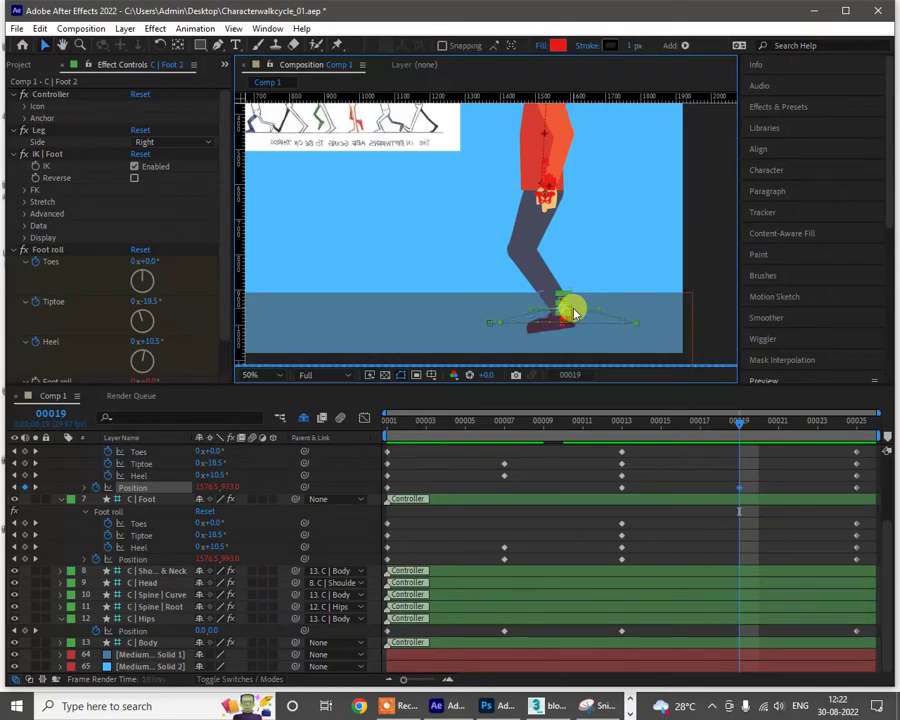
key(shift+Up)
key(Up)
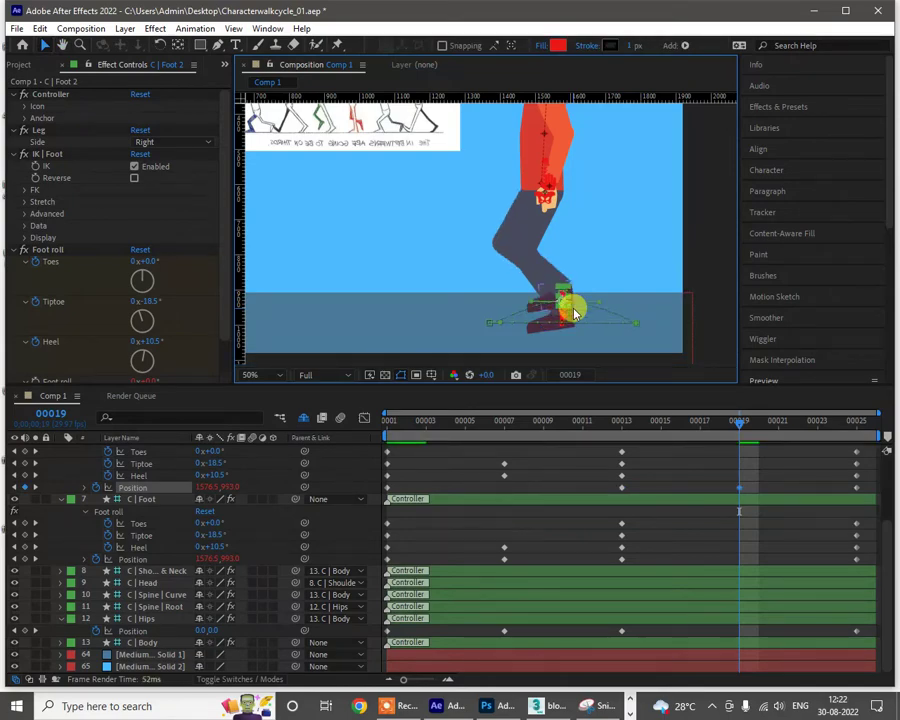
key(Up)
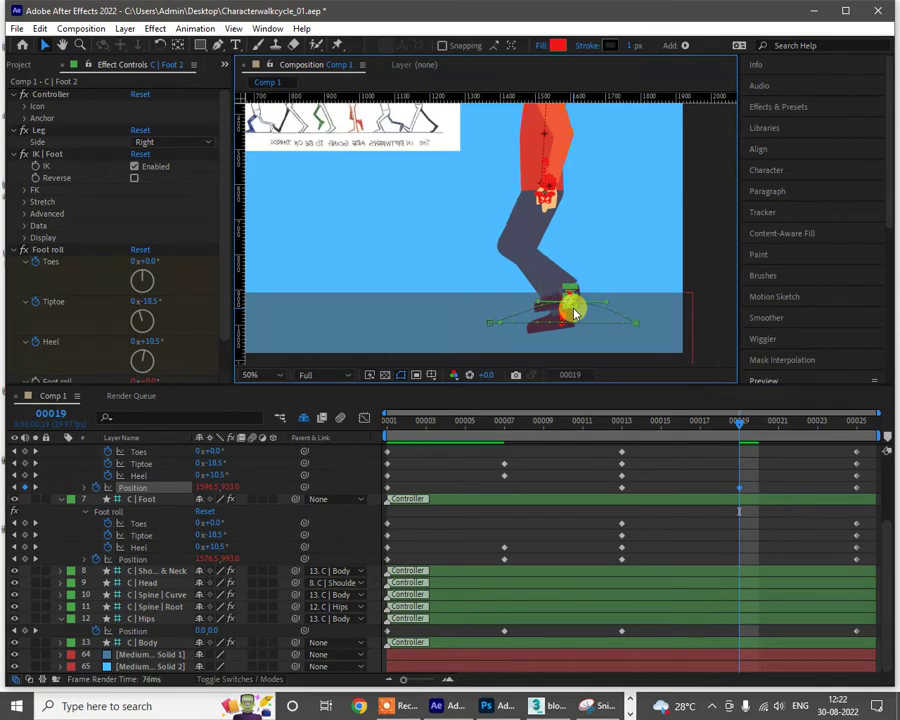
key(Up)
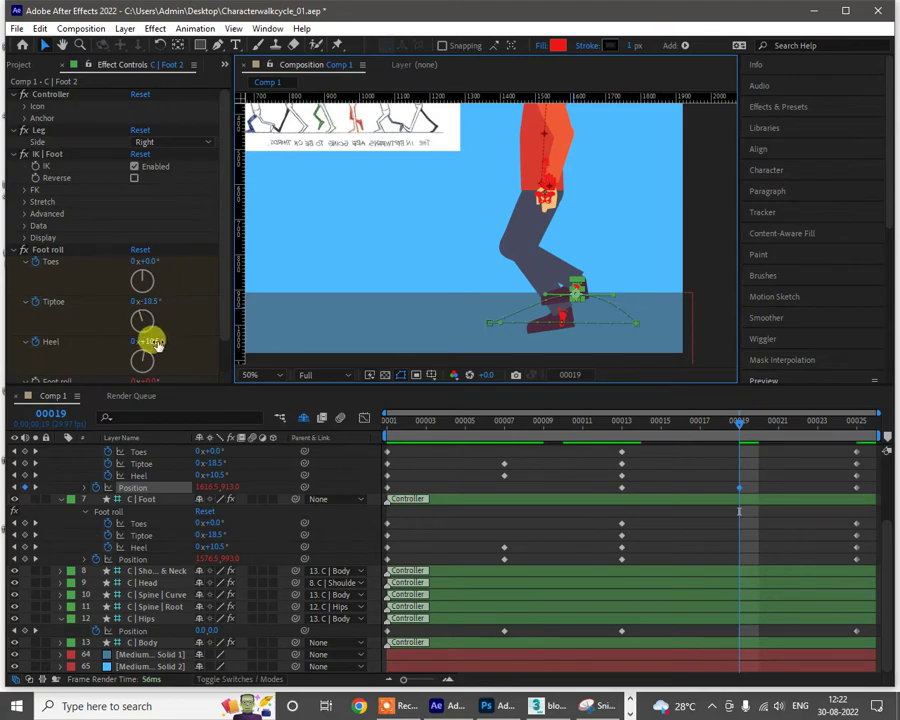
Step: Set C | Foot 2's Heel to about -48.5° at frame 19 and lift its controller to a Position of about 1696.5, 817
click(140, 342)
drag(136, 342, 117, 349)
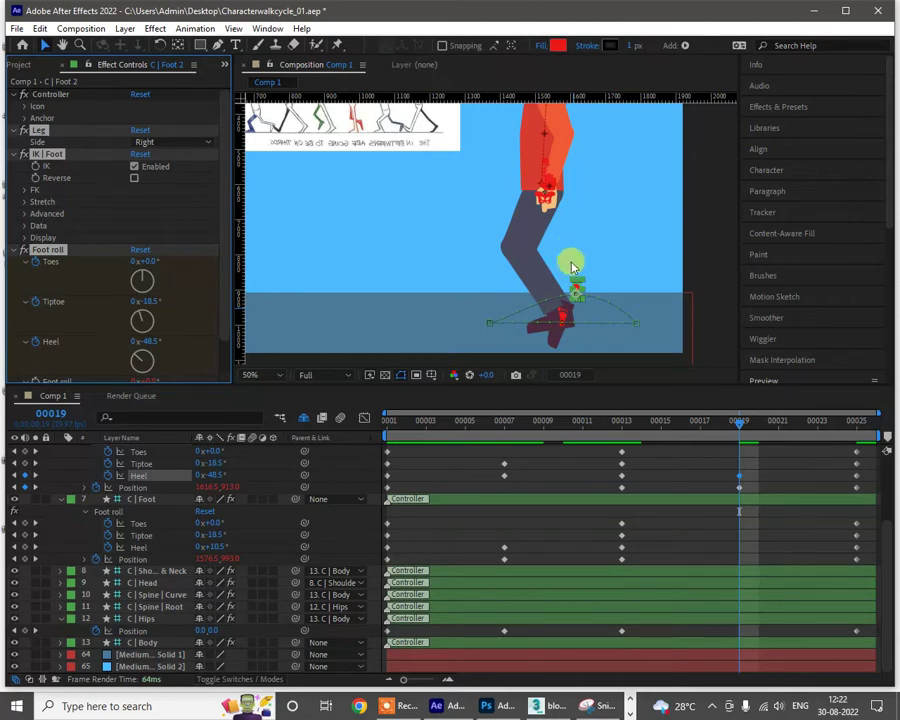
drag(577, 299, 605, 263)
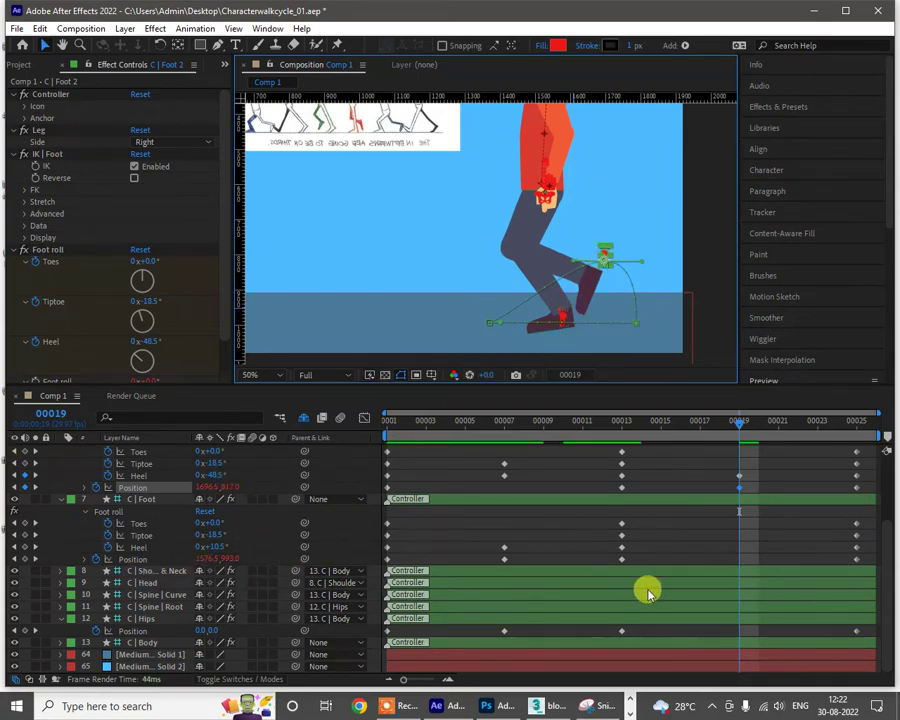
click(685, 572)
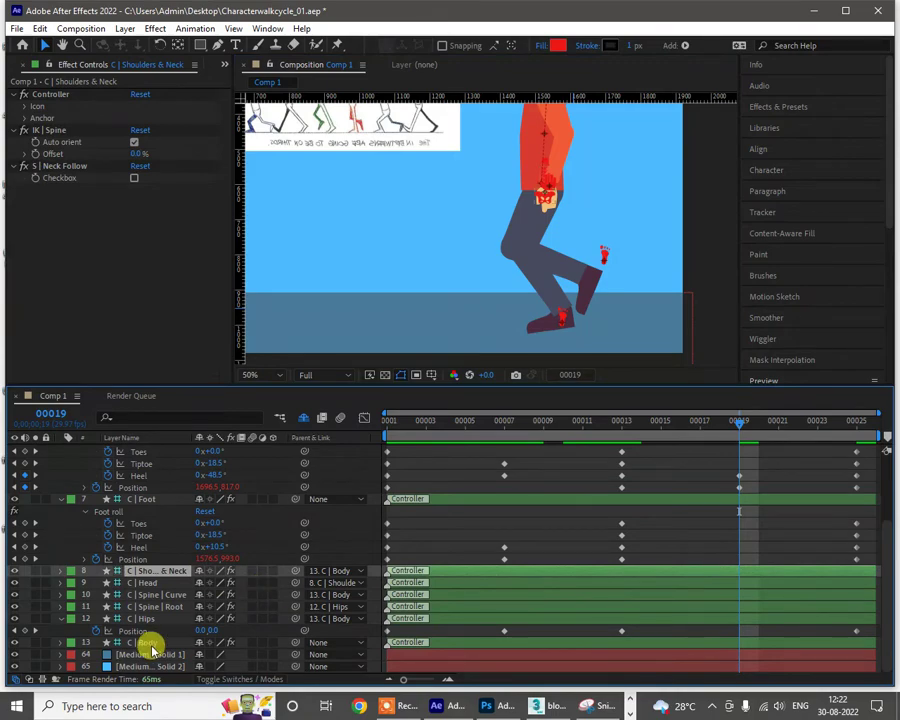
Step: Flatten the standing foot at frame 19 by setting C | Foot's Tiptoe and Heel to 0°
click(144, 498)
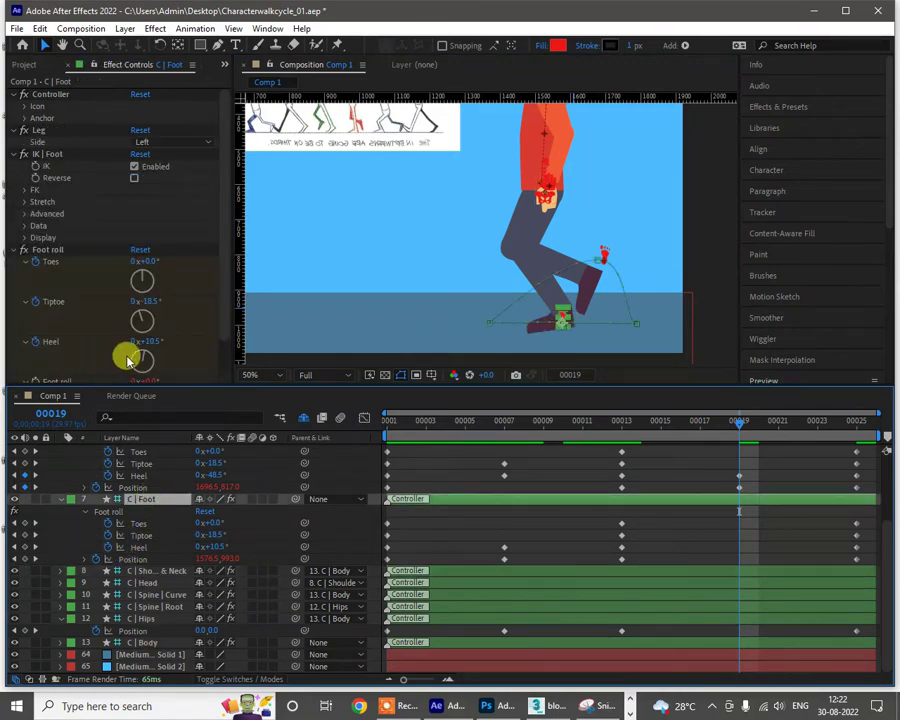
click(146, 301)
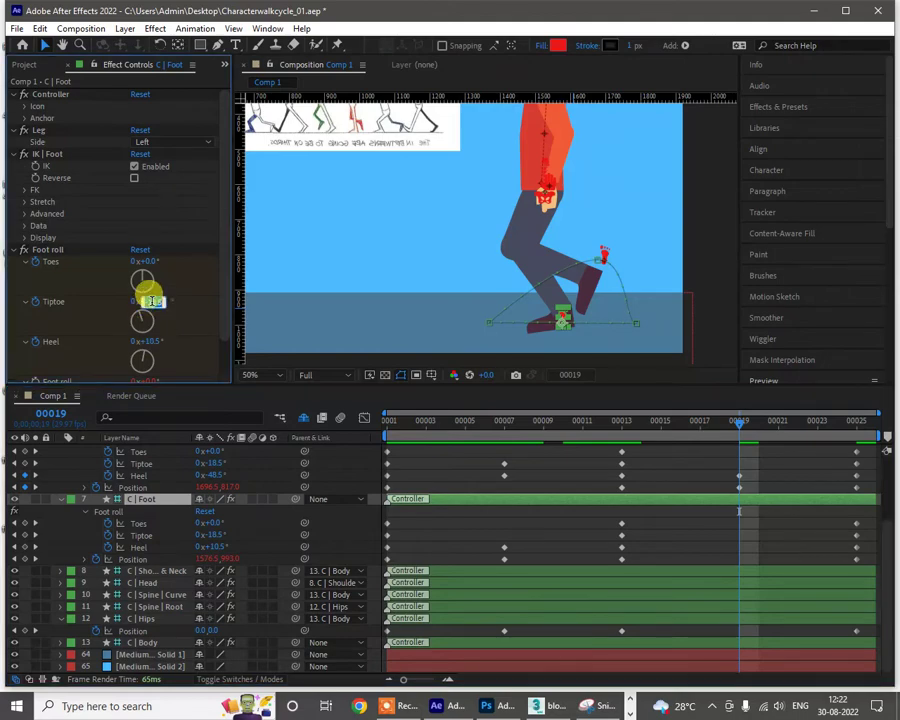
text(0)
key(Return)
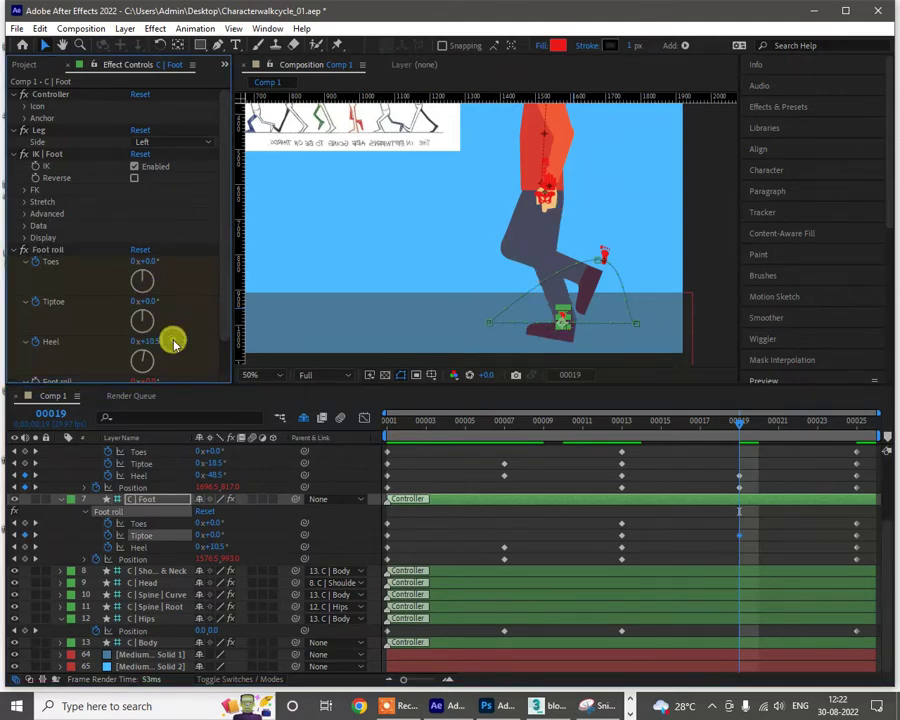
click(173, 343)
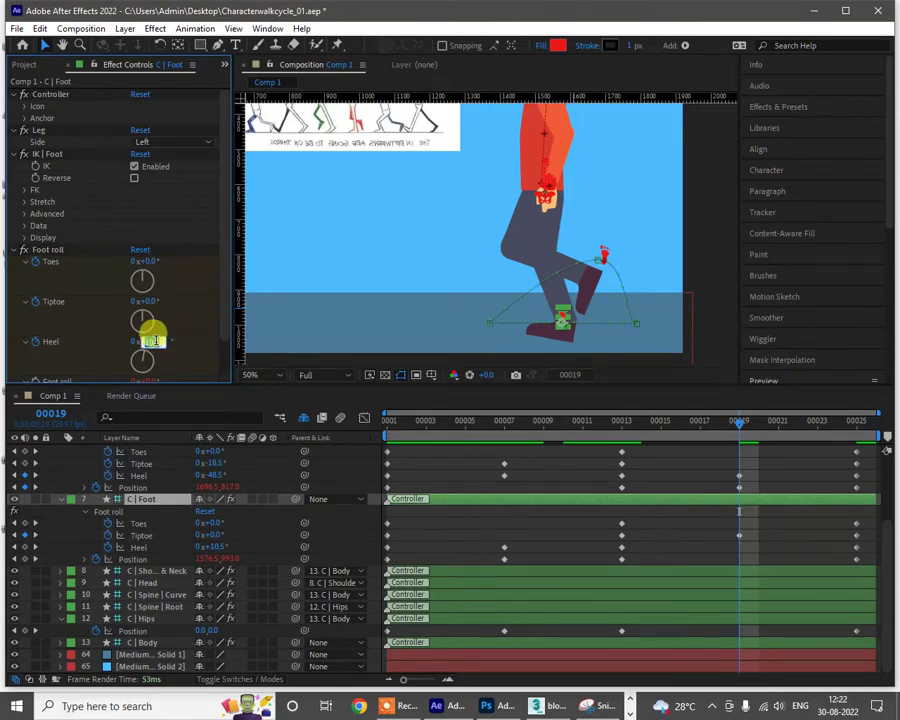
text(0)
key(Return)
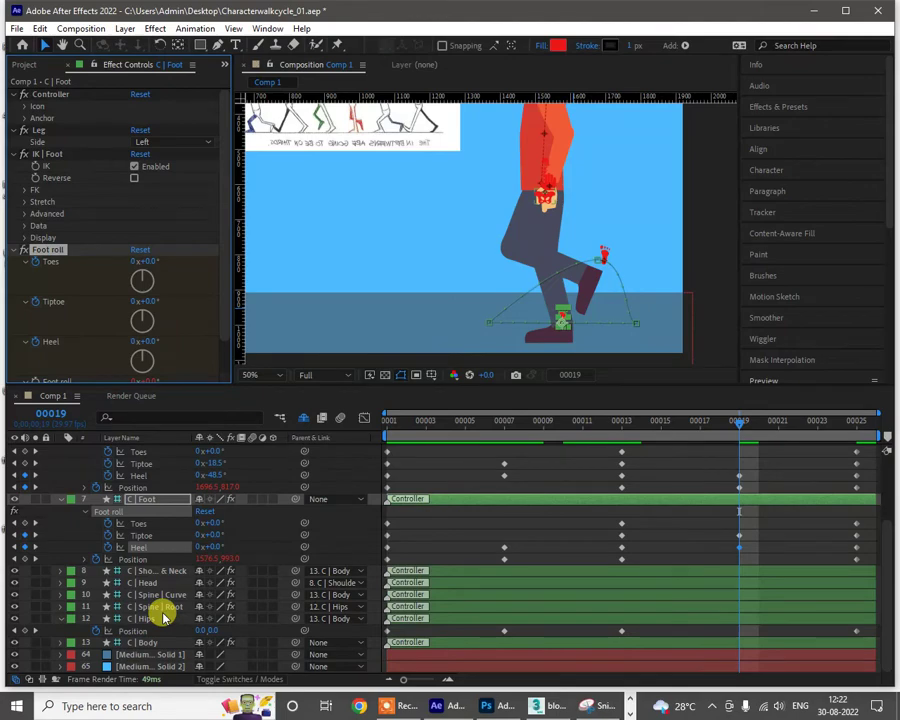
Step: Copy the C | Hips Position keyframe from frame 7 to frame 19
click(504, 633)
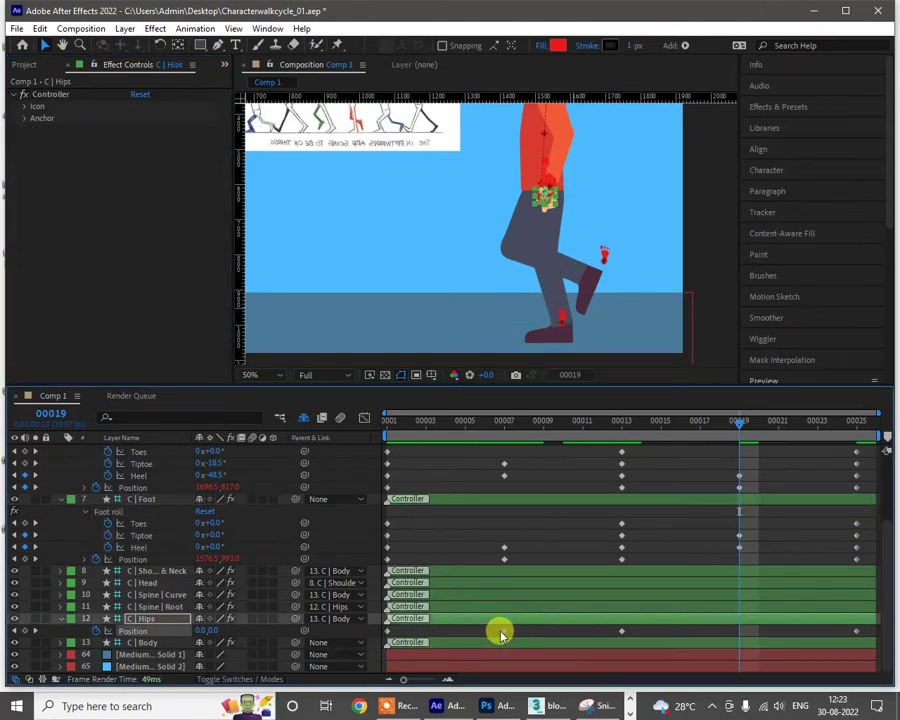
key(ctrl+v)
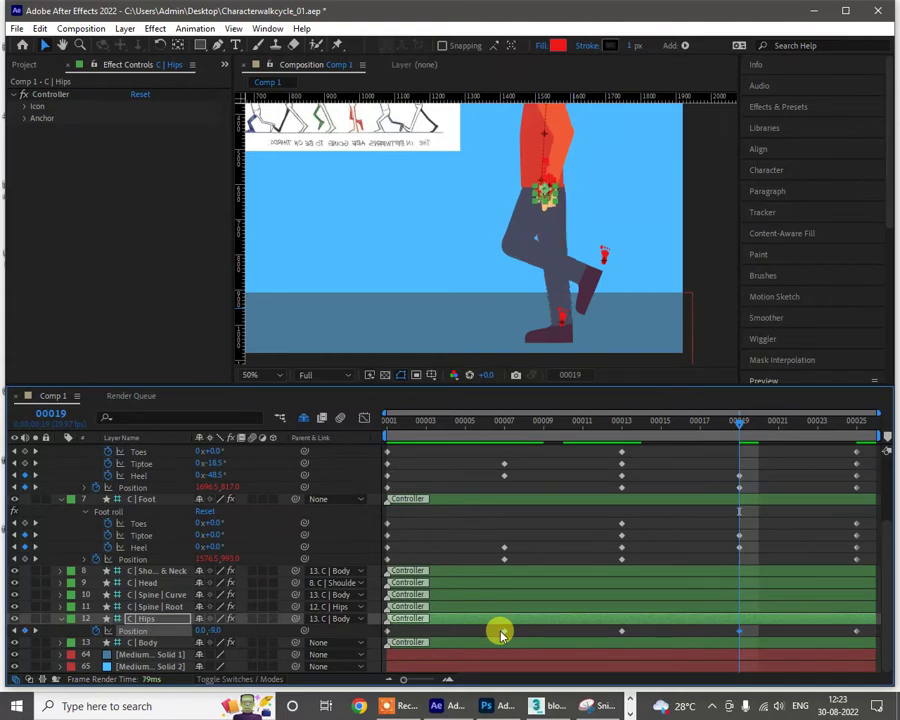
Step: Preview the full walk cycle from frame 1 with the whole character in view
scroll(651, 291, down, 2)
drag(659, 289, 687, 303)
drag(701, 426, 297, 440)
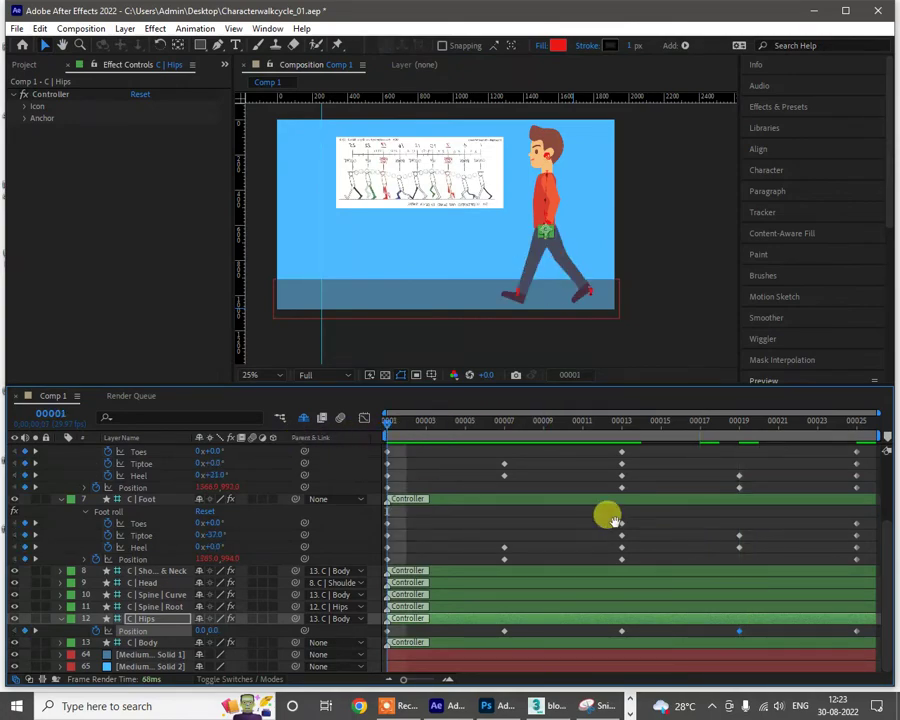
key(space)
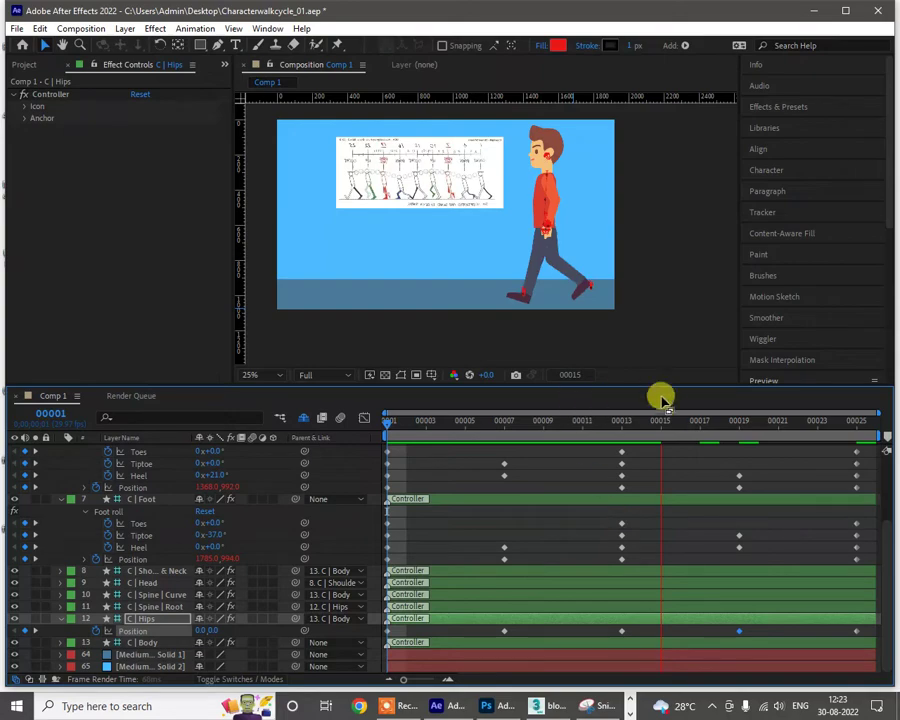
click(680, 421)
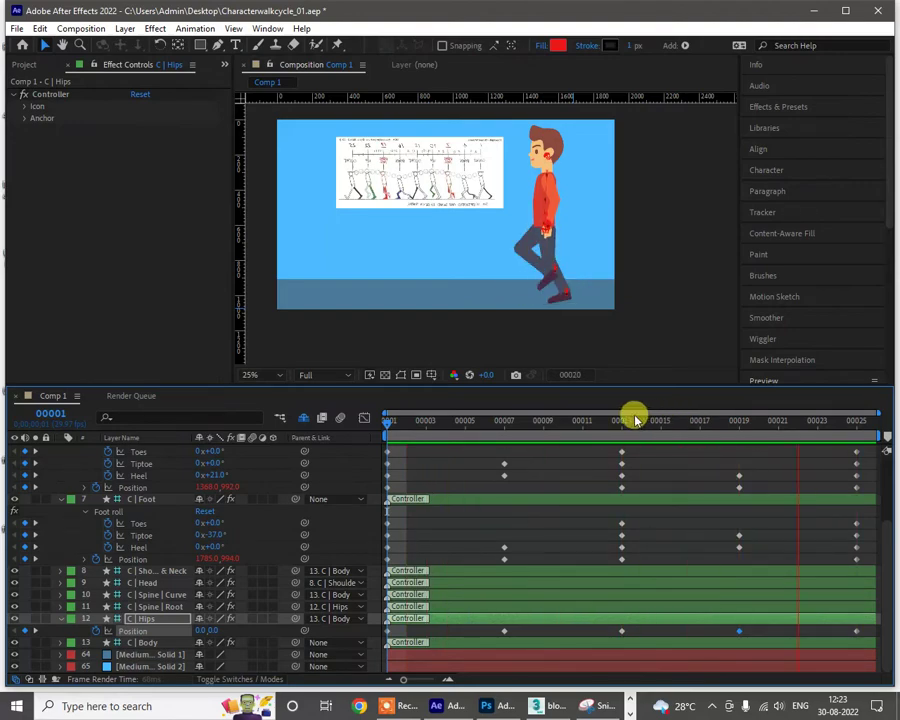
key(space)
Step: Examine the reference chart's down and up poses and compare them with the character at frame 4
scroll(458, 185, up, 2)
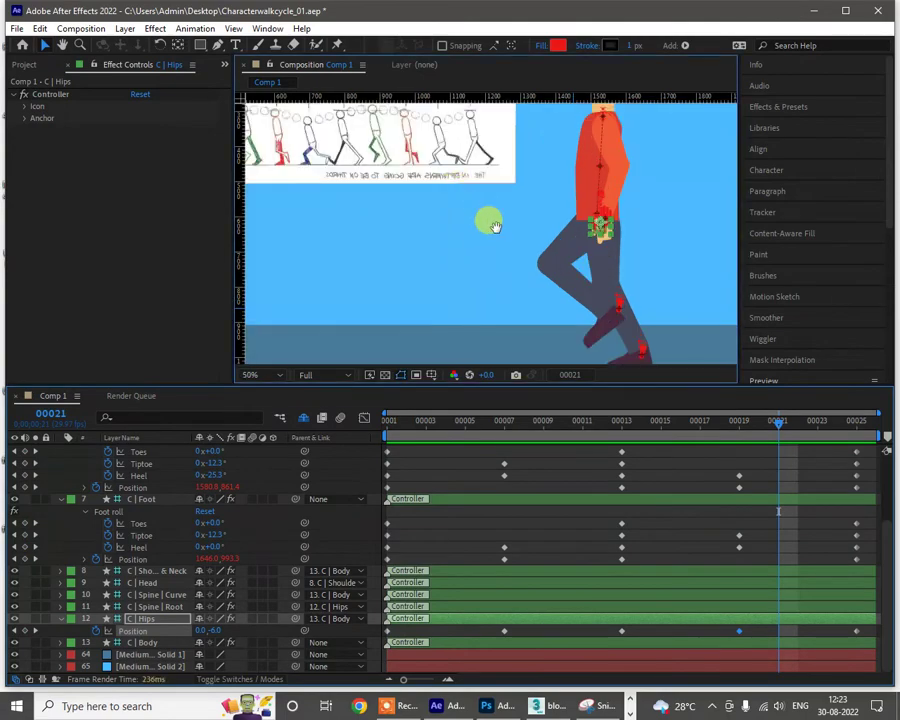
drag(494, 226, 515, 260)
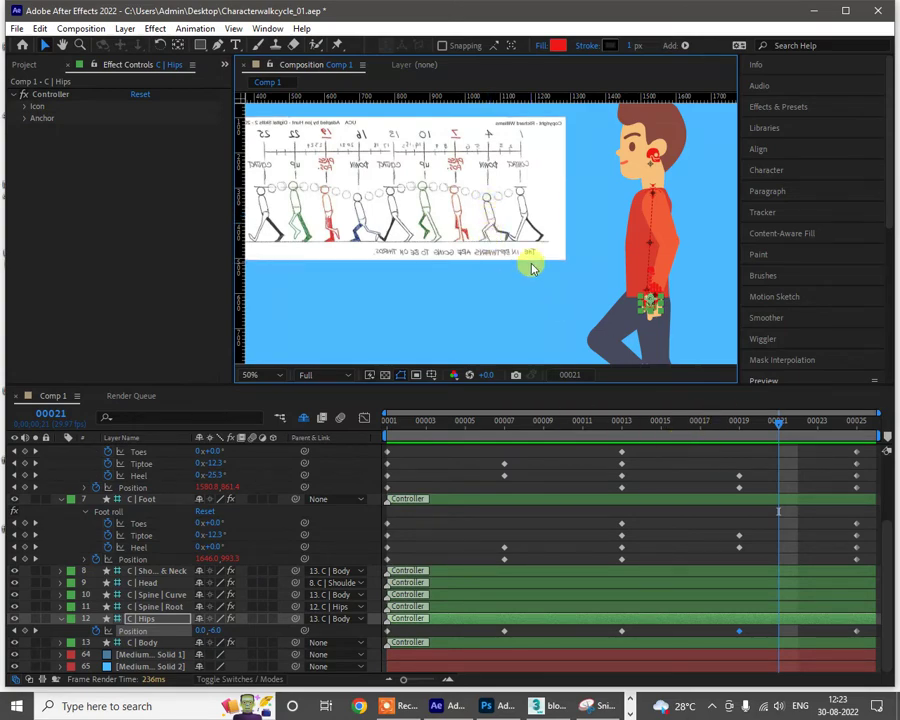
scroll(528, 262, down, 1)
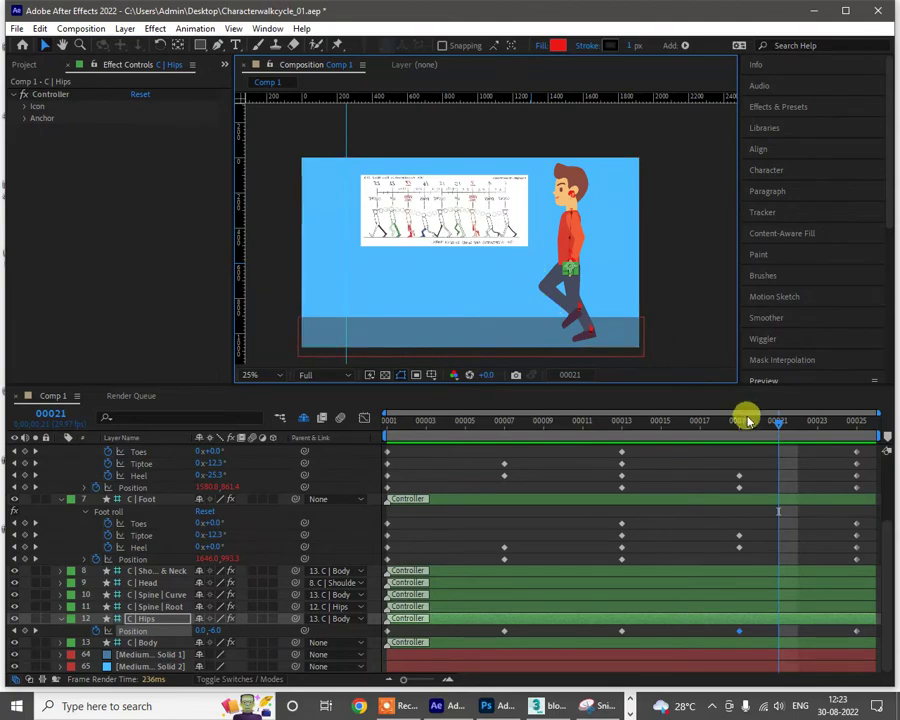
scroll(466, 229, up, 1)
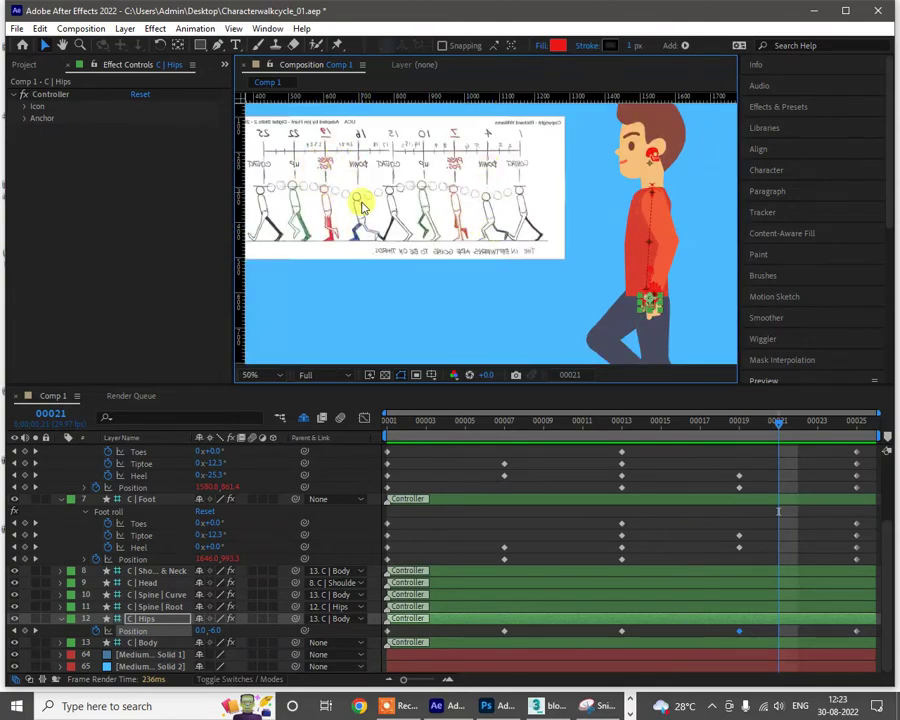
drag(779, 428, 448, 420)
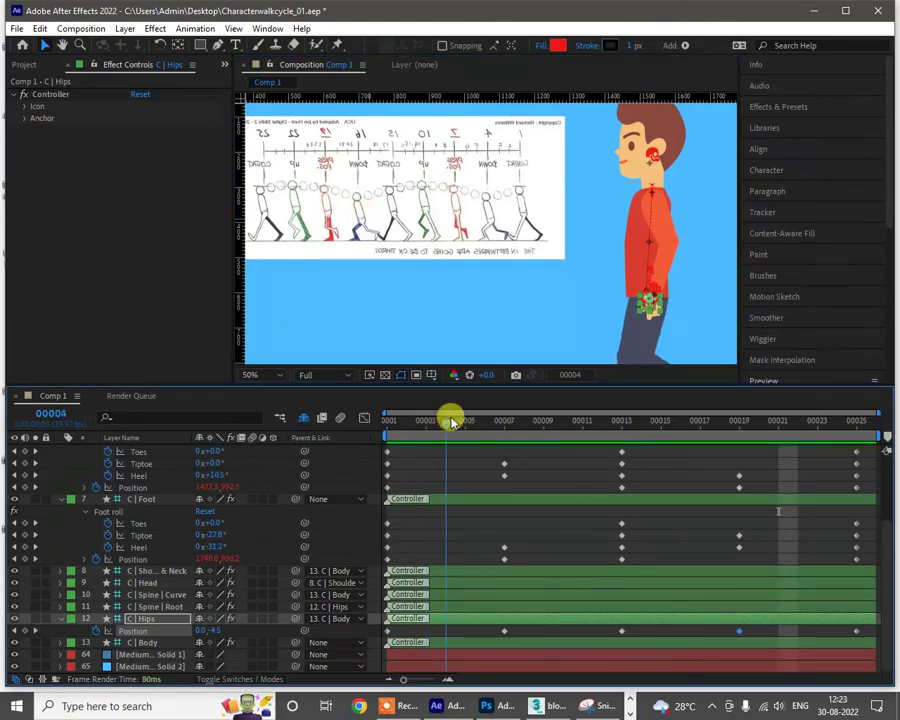
scroll(620, 215, down, 2)
drag(636, 216, 626, 176)
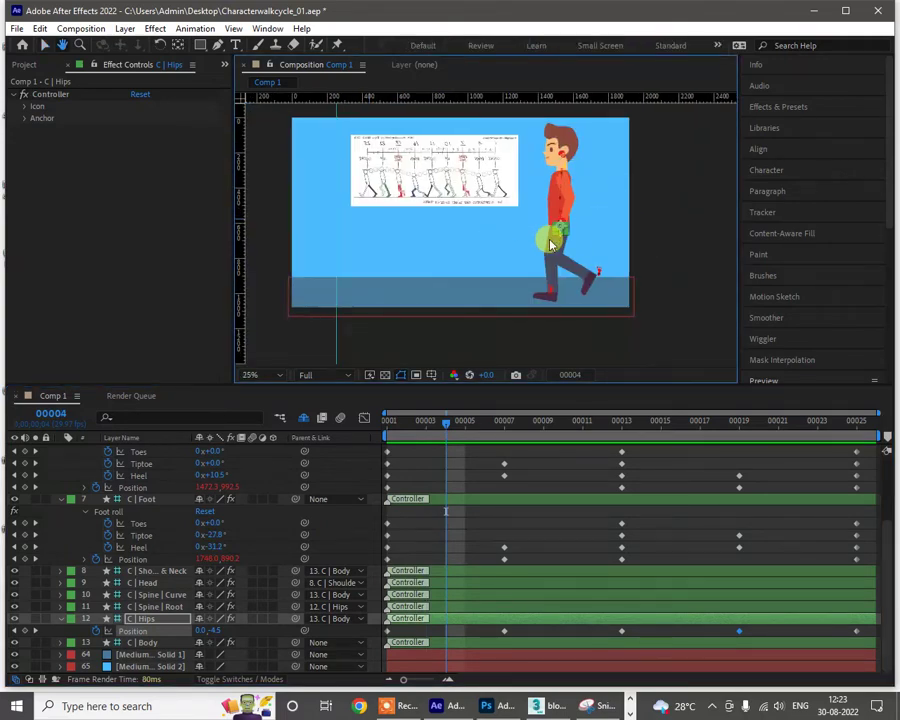
Step: Reveal the C | Body controller's Position and keyframe its original value at frames 1, 13 and 25
click(150, 642)
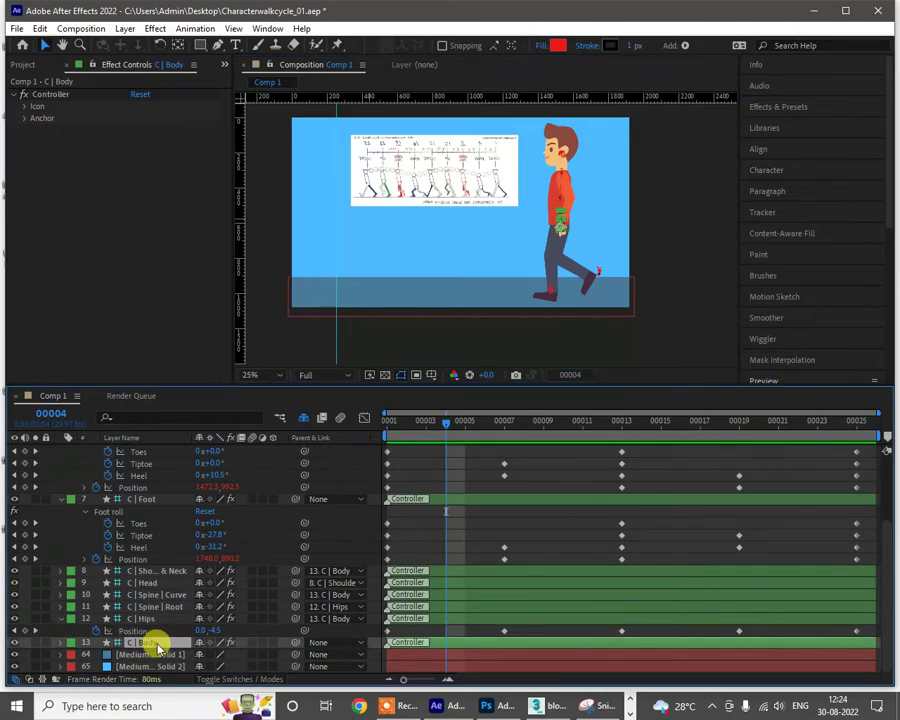
key(p)
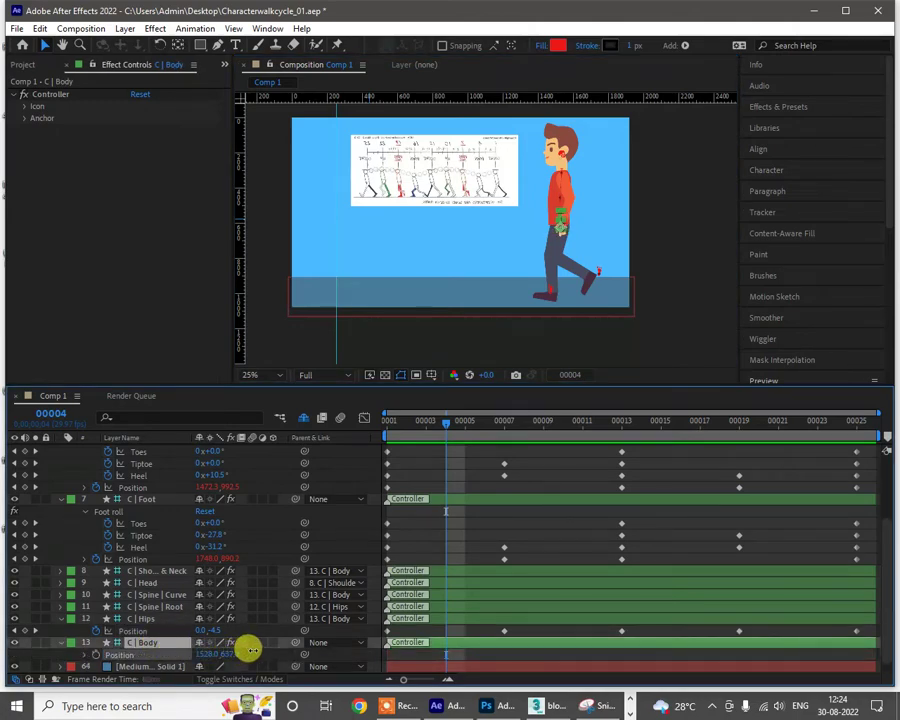
drag(253, 650, 253, 650)
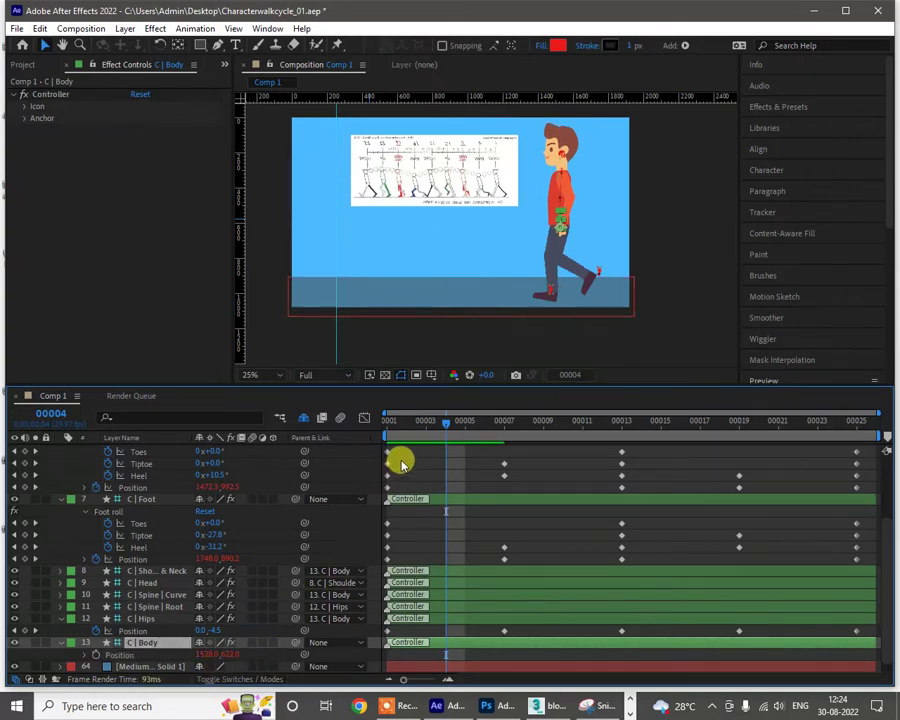
drag(408, 428, 371, 420)
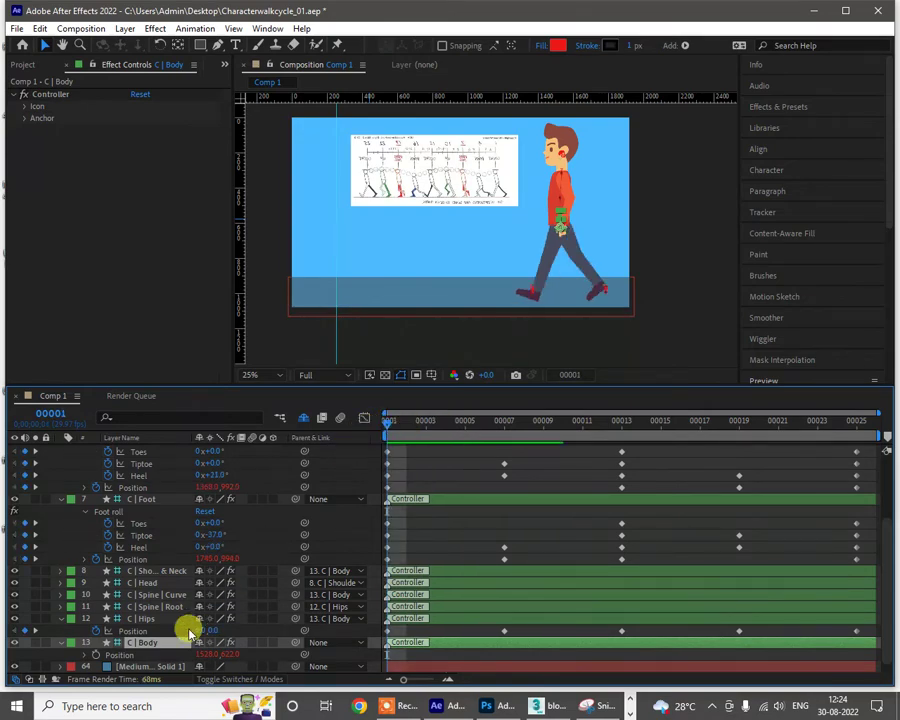
click(96, 655)
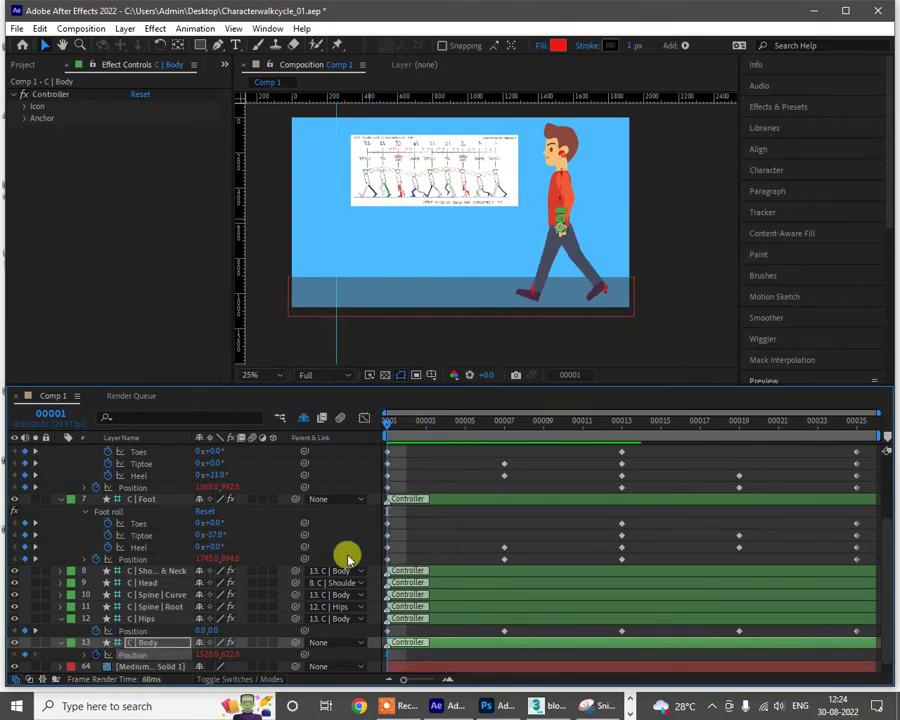
click(623, 423)
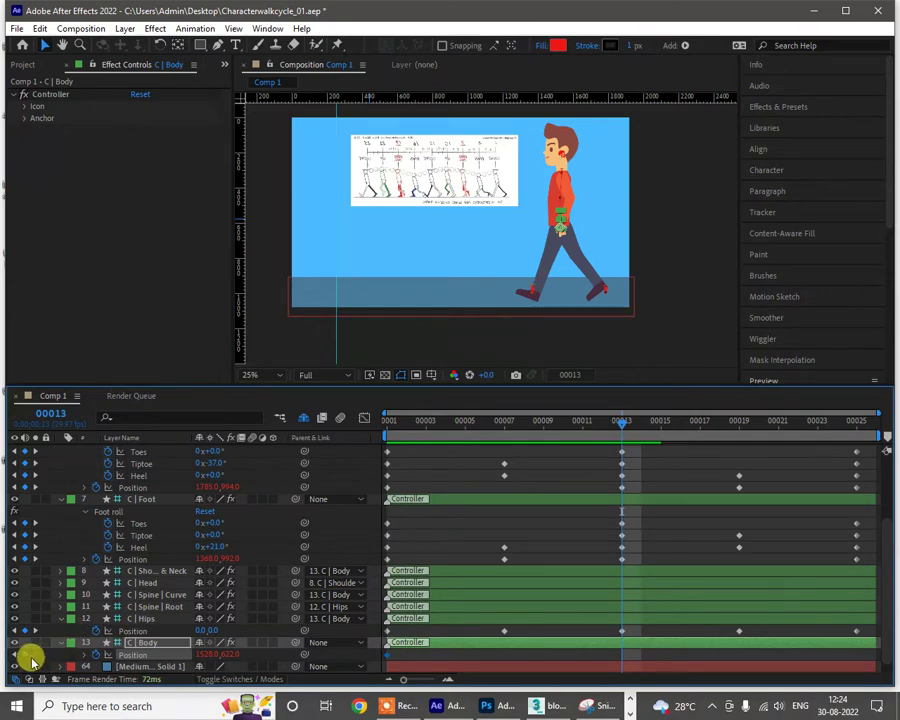
click(858, 434)
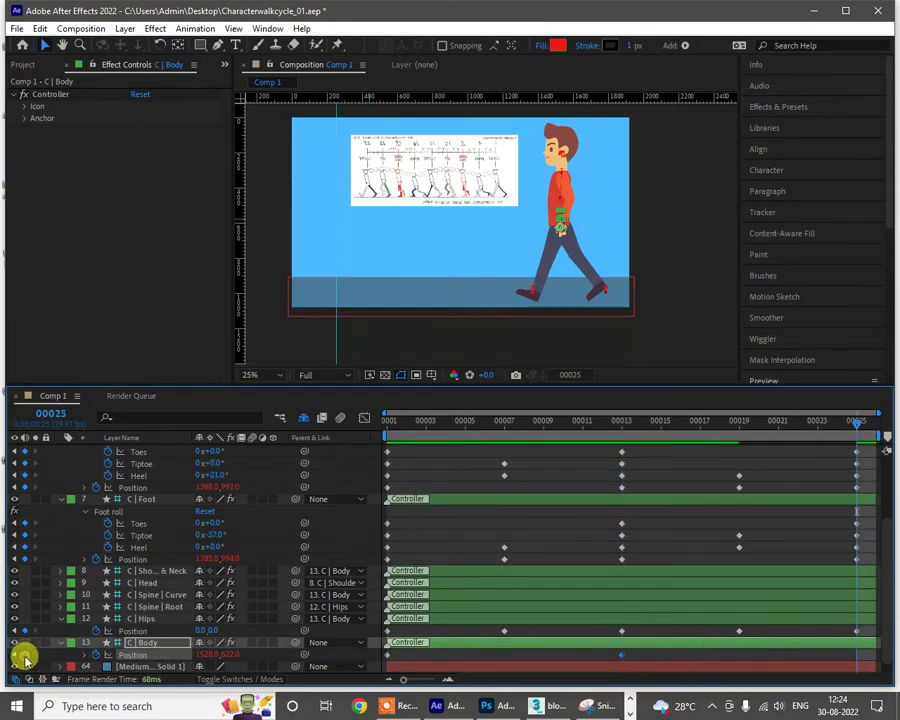
Step: Lower the C | Body controller to Y Position 639.0 at frame 4 and copy that keyframe to frame 16
click(446, 434)
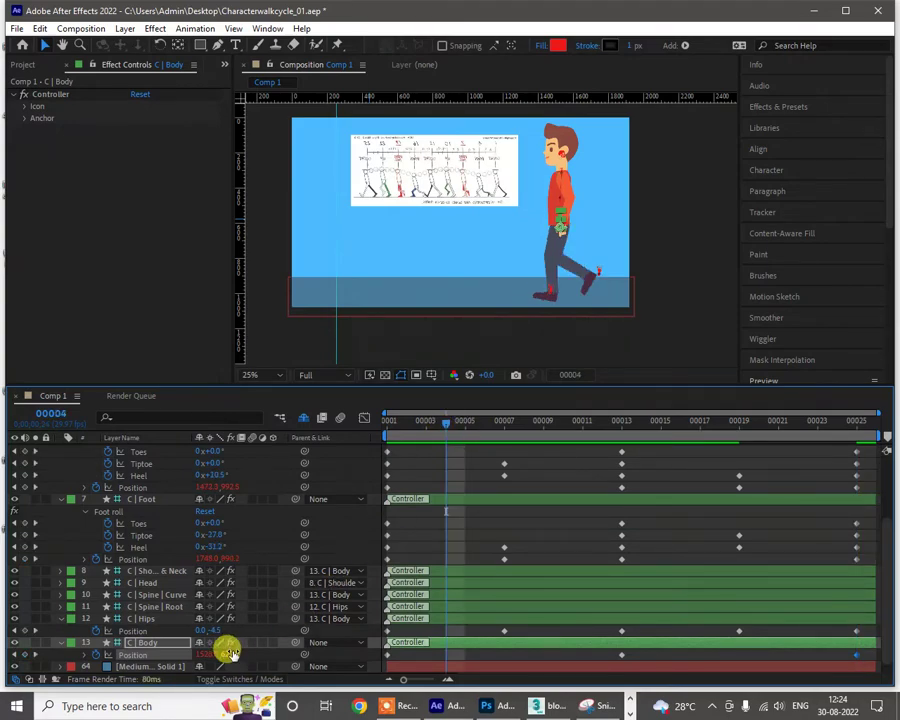
drag(228, 652, 246, 648)
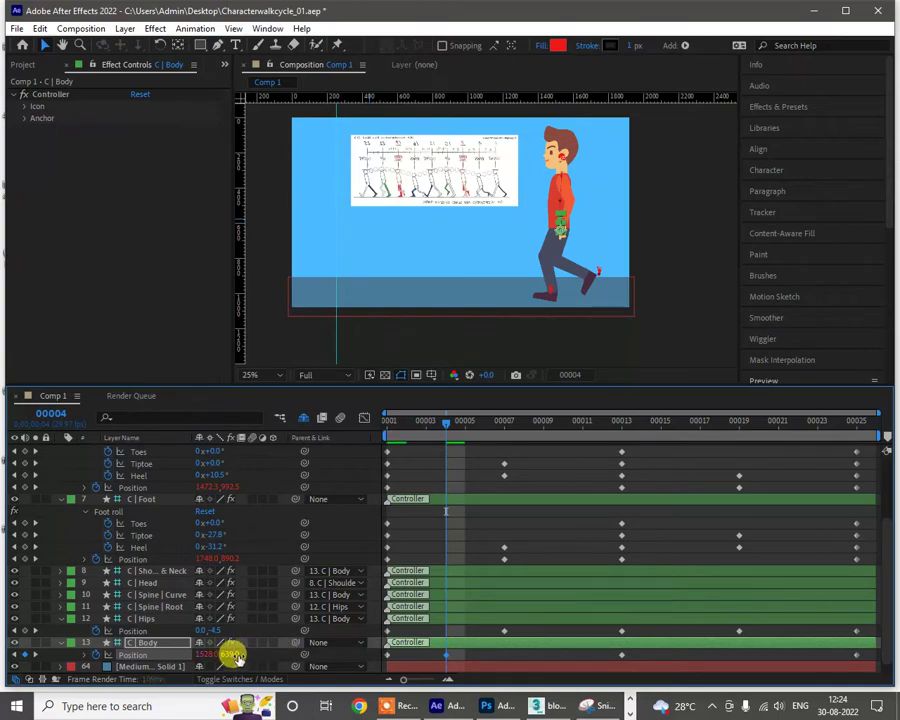
click(687, 428)
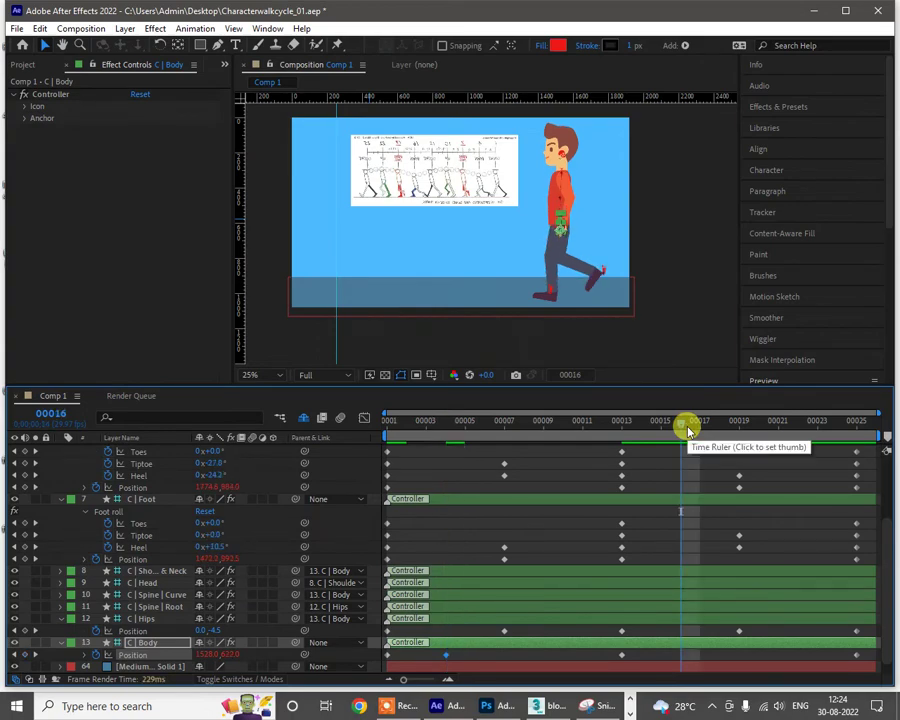
key(ctrl+v)
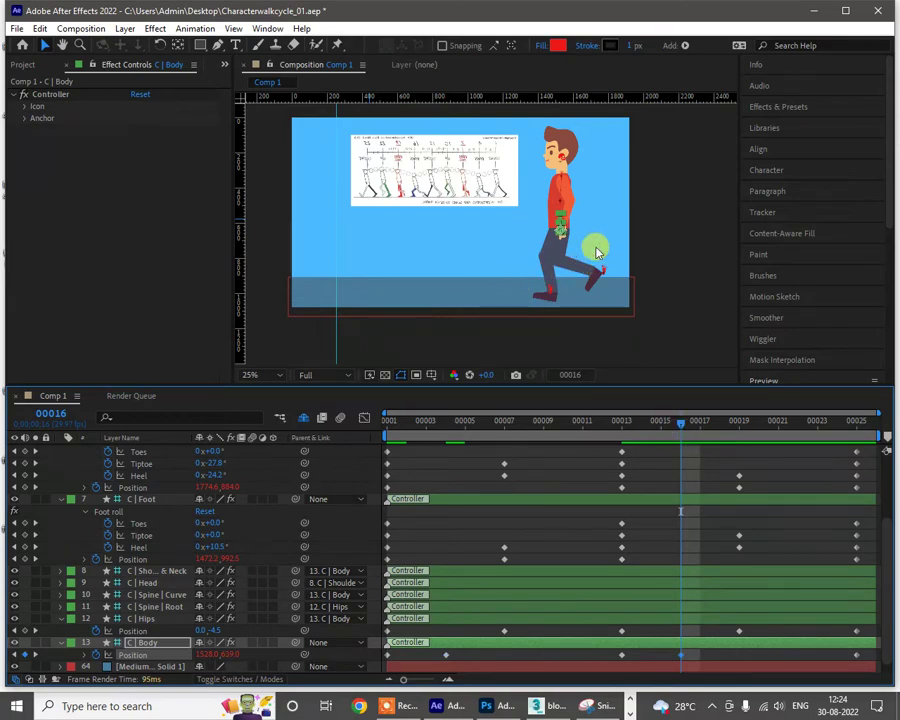
Step: Flatten the planted left foot at frame 16 by setting C | Foot's Foot roll Heel to 0°
key(h)
drag(594, 247, 588, 208)
key(v)
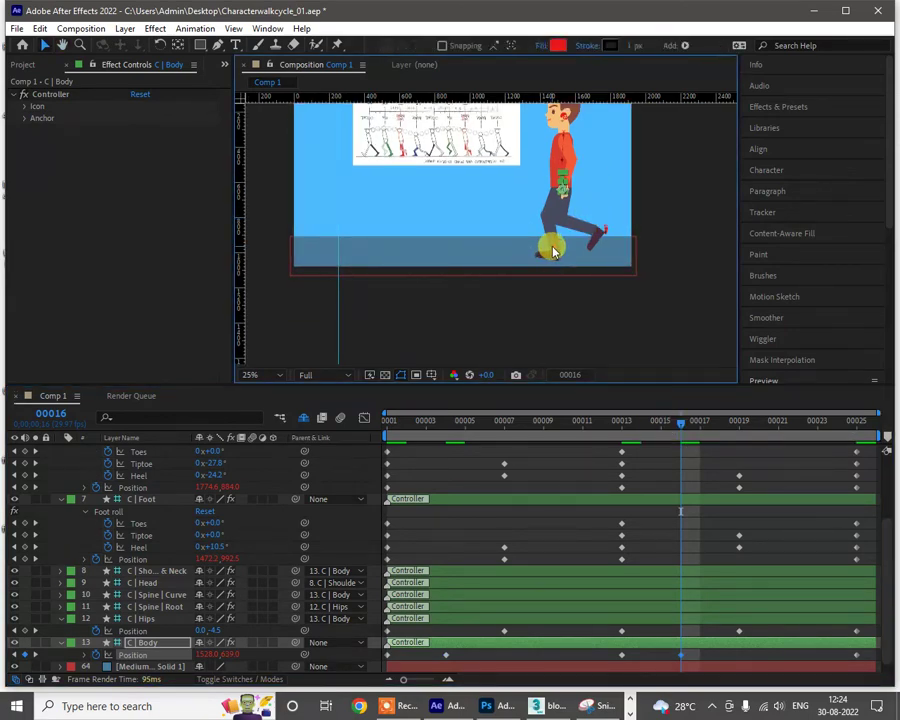
click(548, 250)
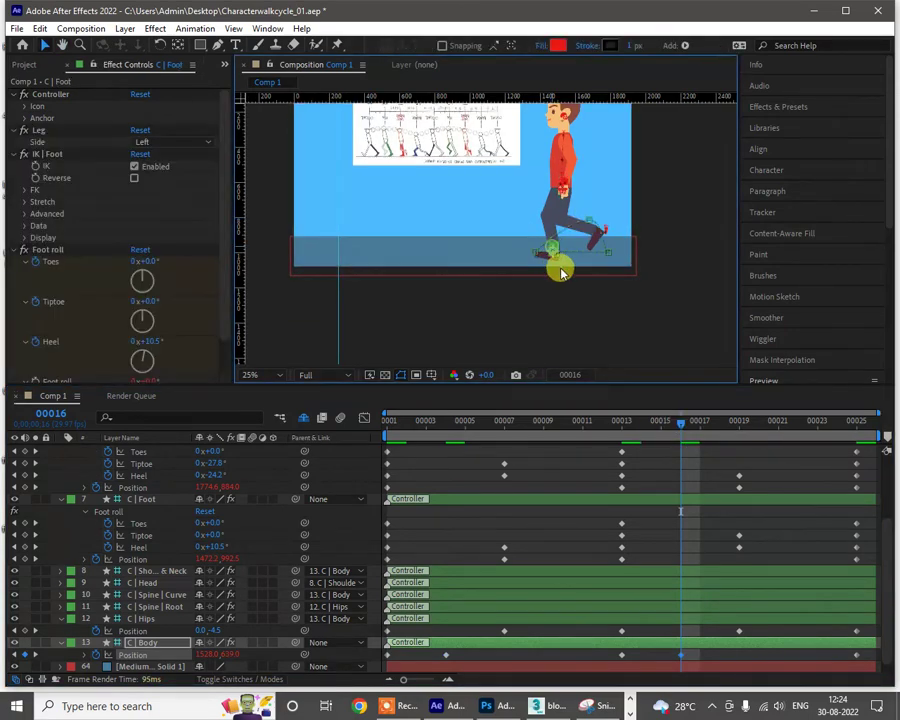
click(150, 342)
text(0)
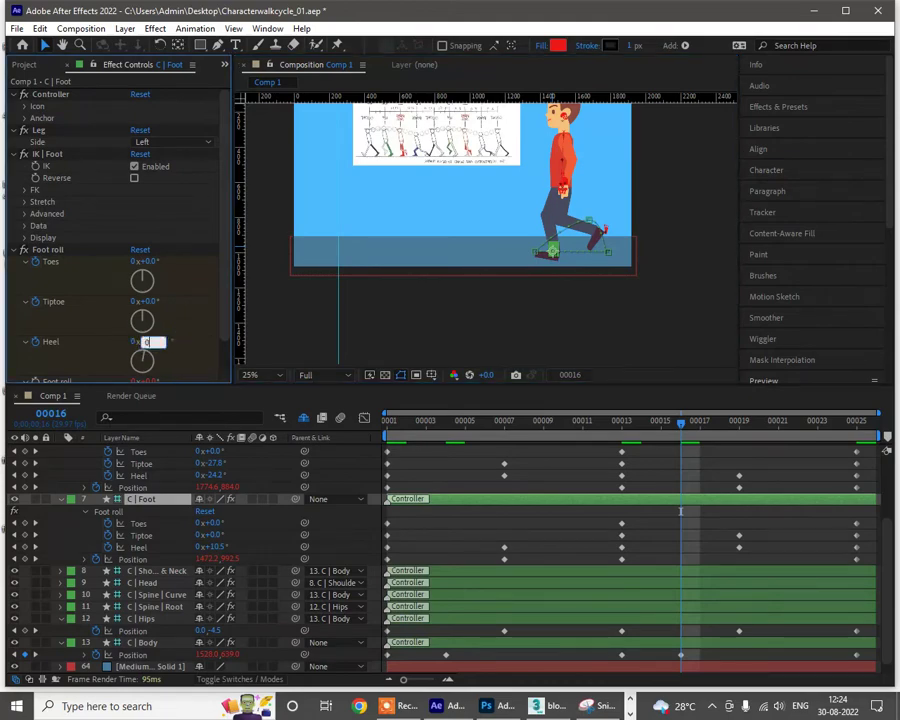
key(Return)
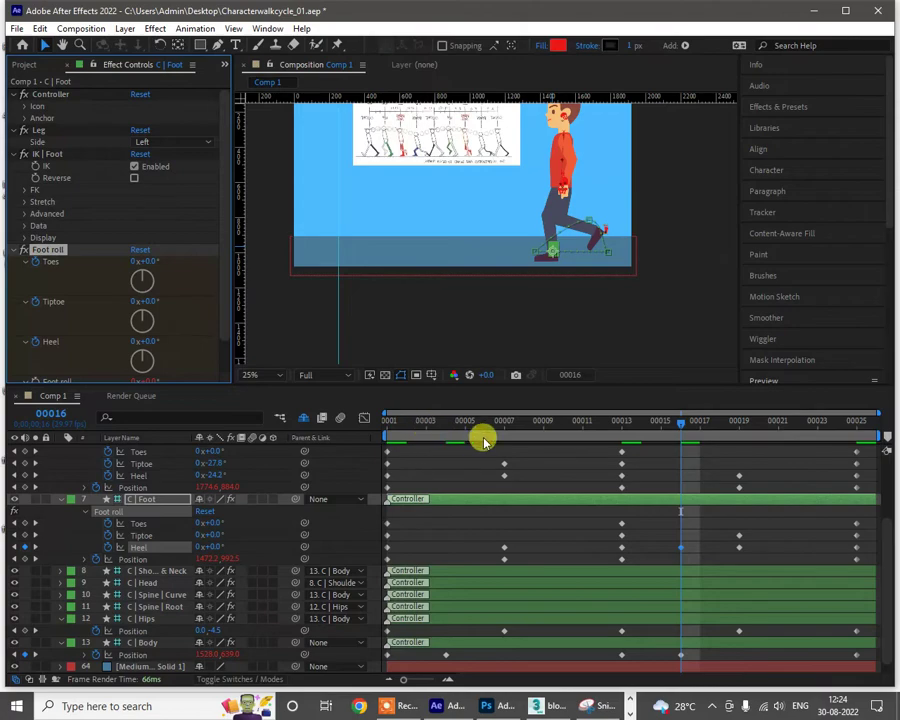
Step: Flatten the planted right foot at frame 4 by setting C | Foot 2's Foot roll Heel to 0°
click(446, 429)
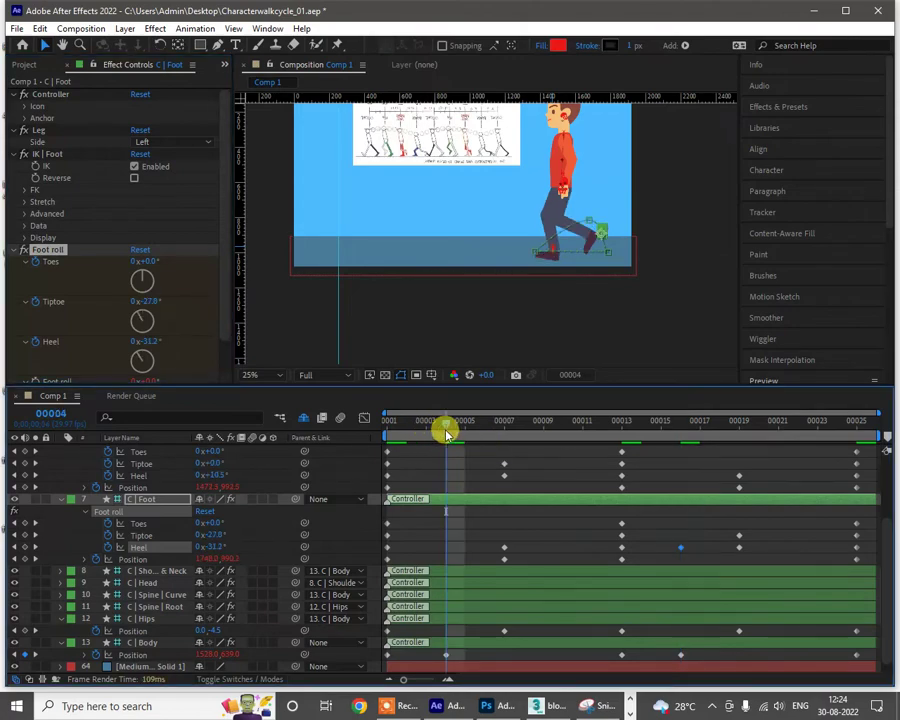
click(553, 250)
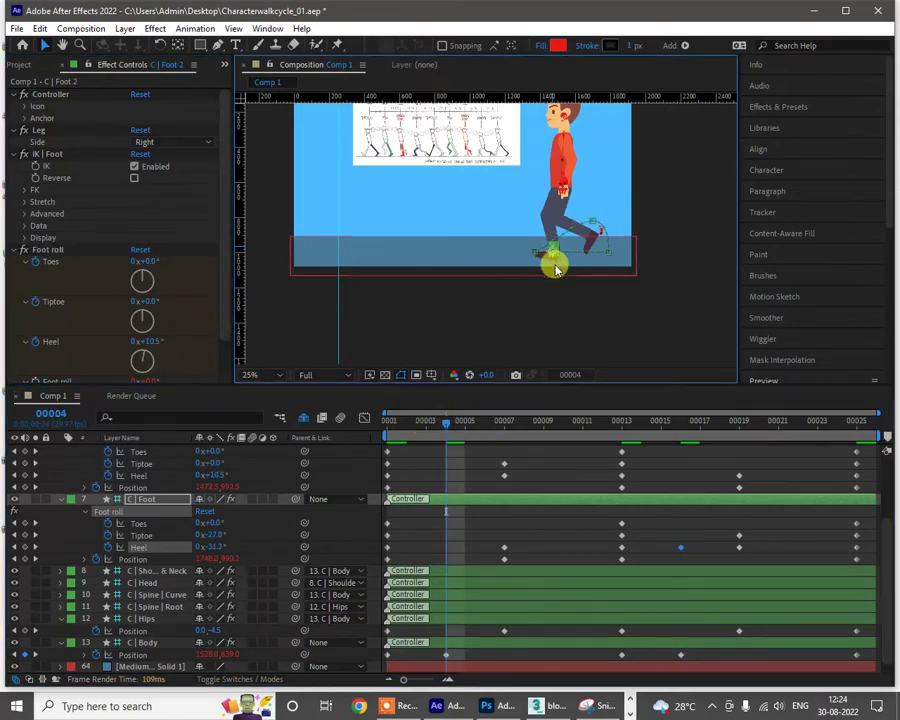
scroll(551, 265, up, 2)
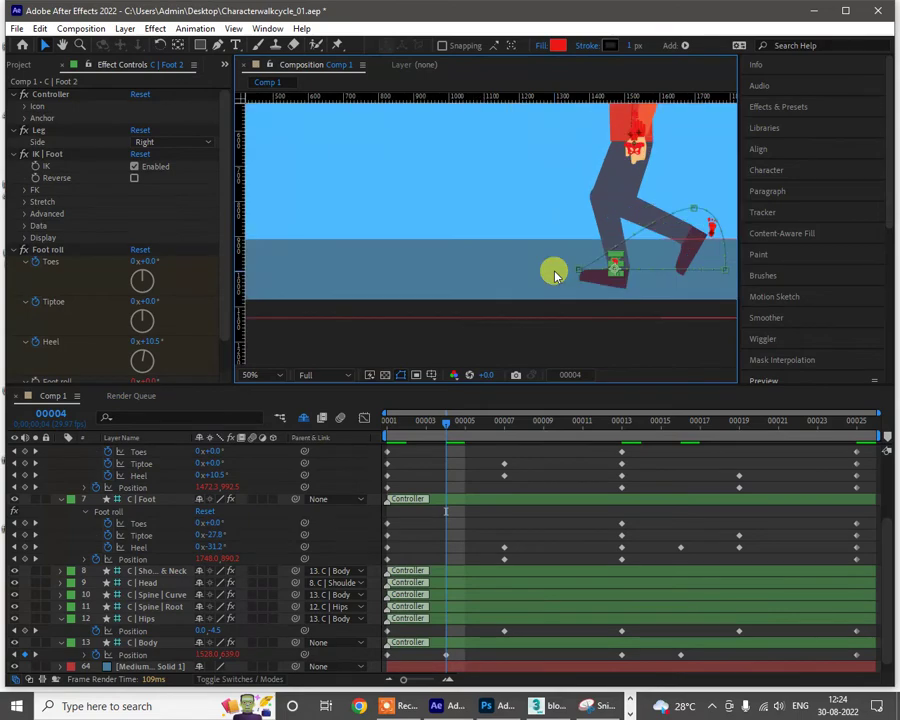
click(148, 341)
text(0)
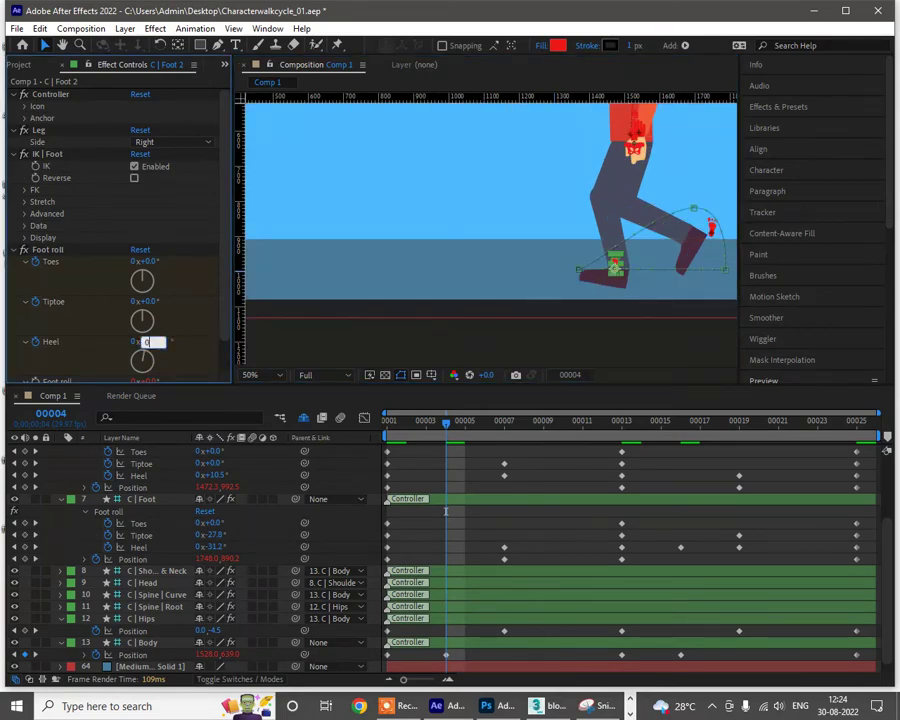
key(Return)
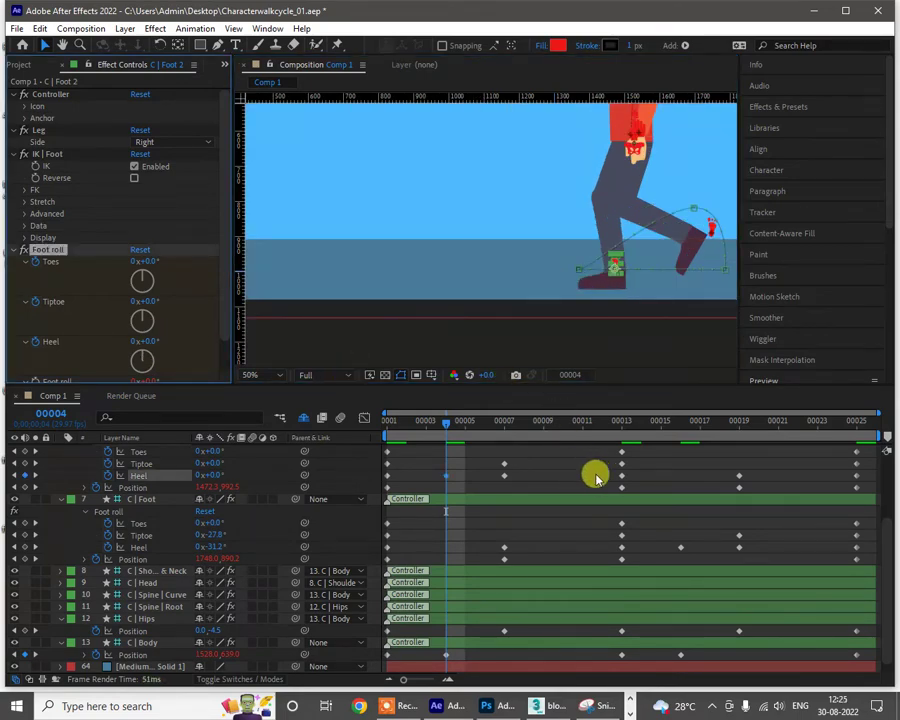
Step: Preview the walk cycle from frame 1 with the whole character in view
scroll(529, 292, down, 2)
drag(575, 264, 550, 301)
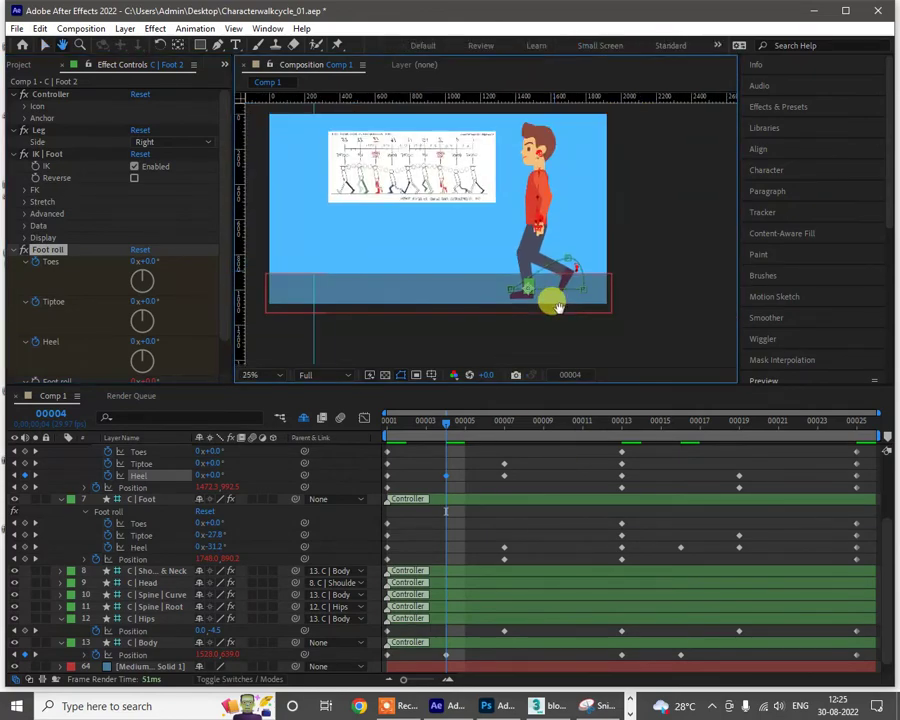
key(Page_Up)
key(Page_Up)
key(Page_Up)
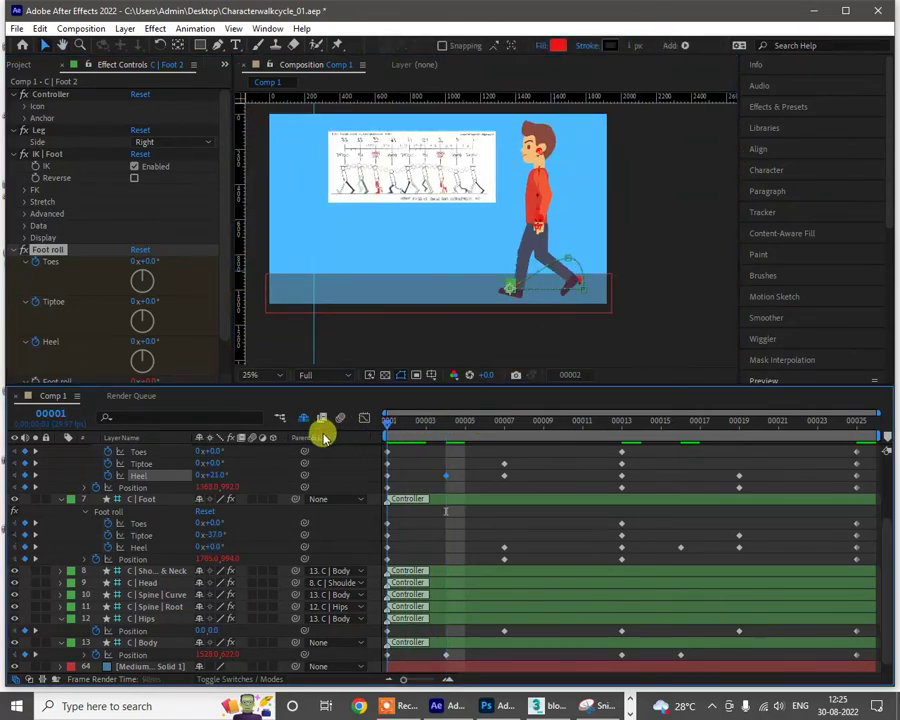
key(space)
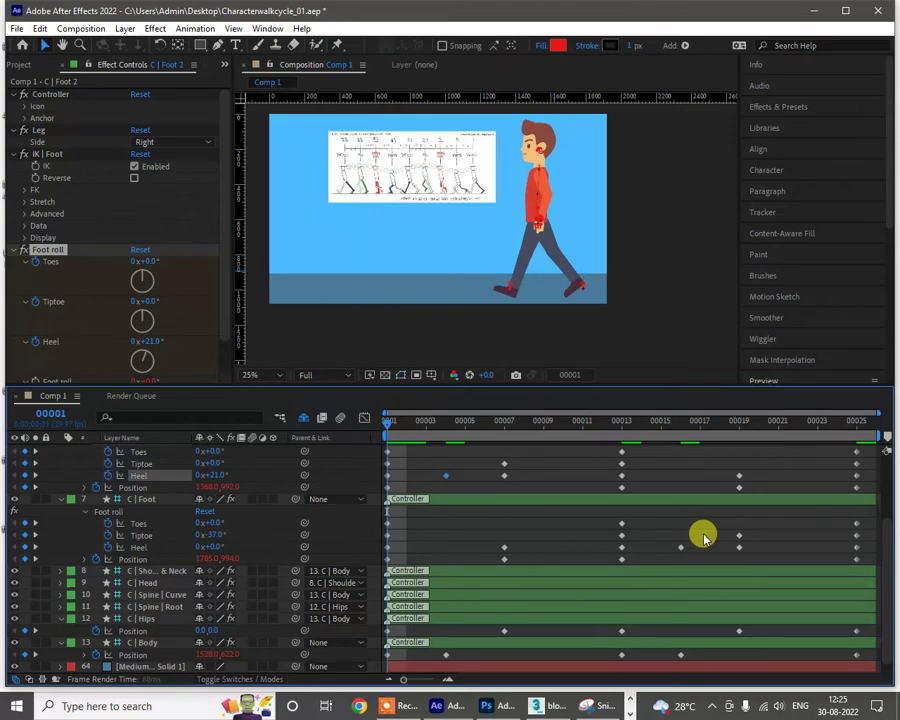
click(405, 422)
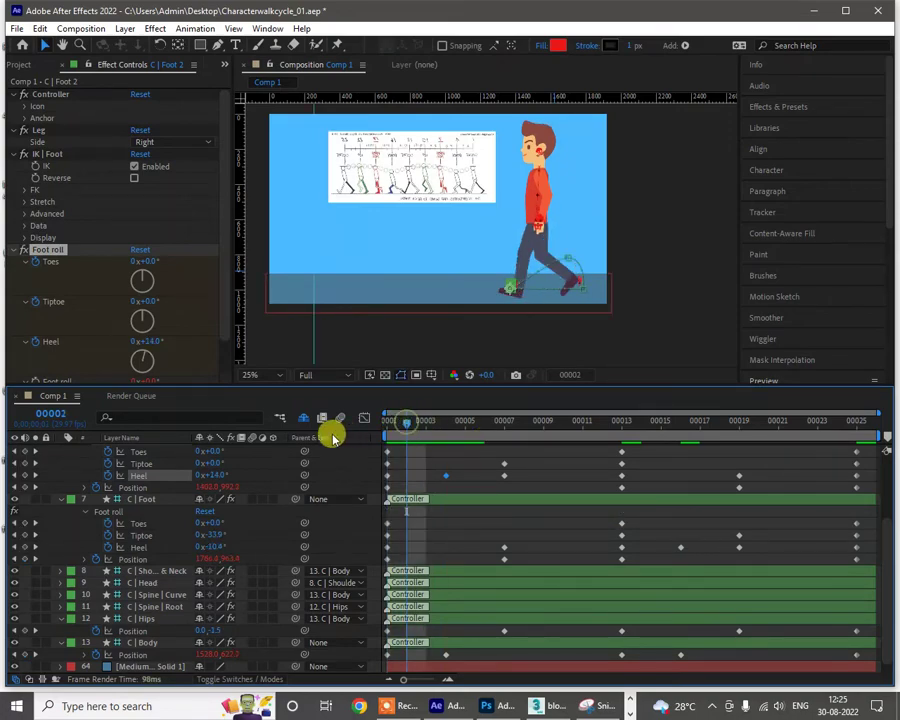
key(Page_Up)
key(space)
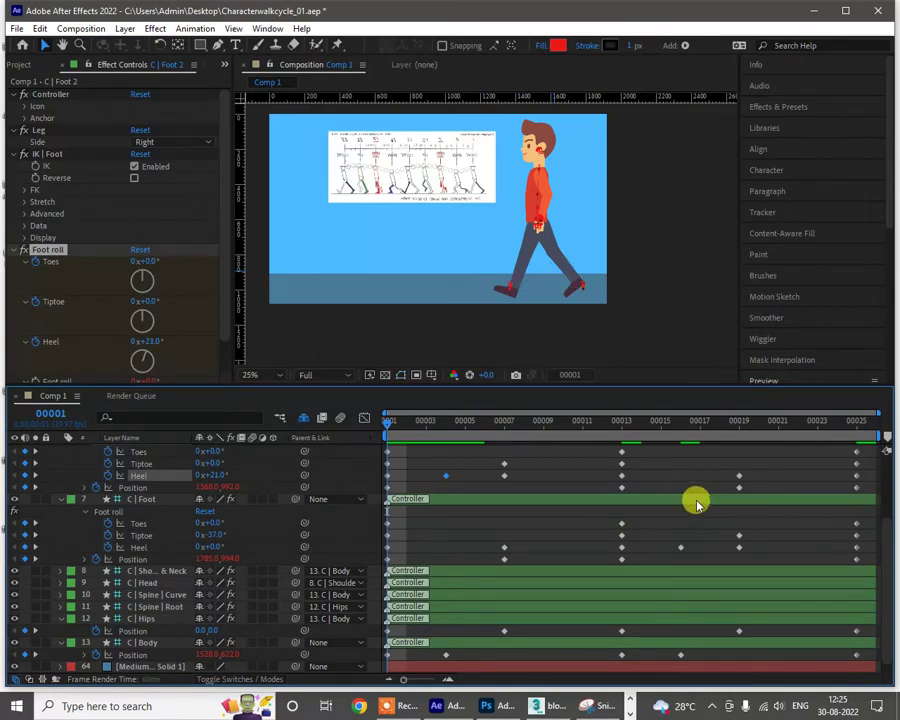
key(space)
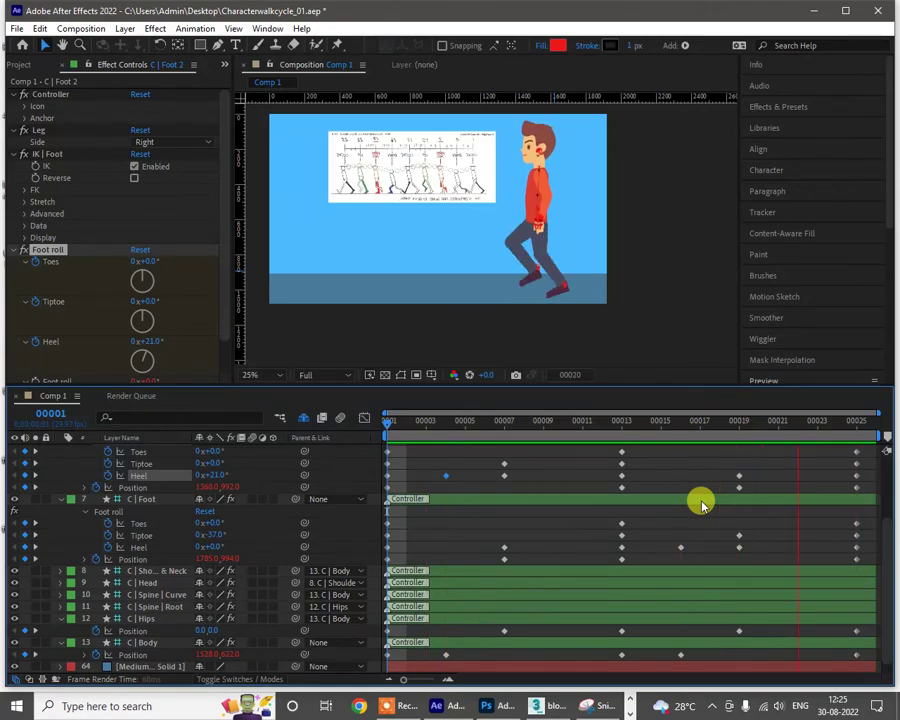
Step: Examine the reference chart's up pose at frame 10 and compare its body height with the character at that frame
click(548, 424)
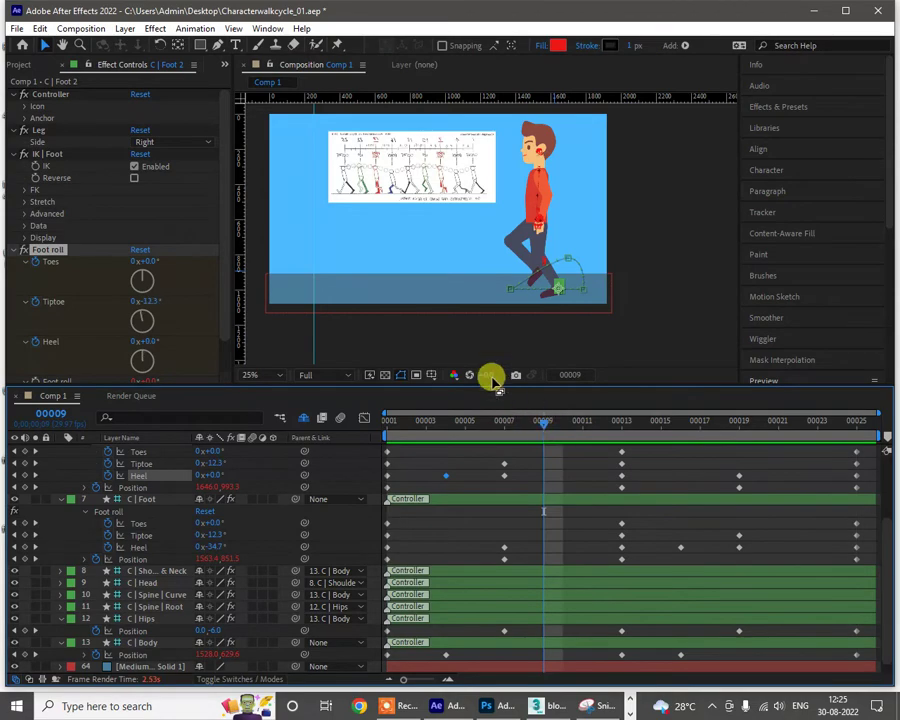
scroll(395, 182, up, 2)
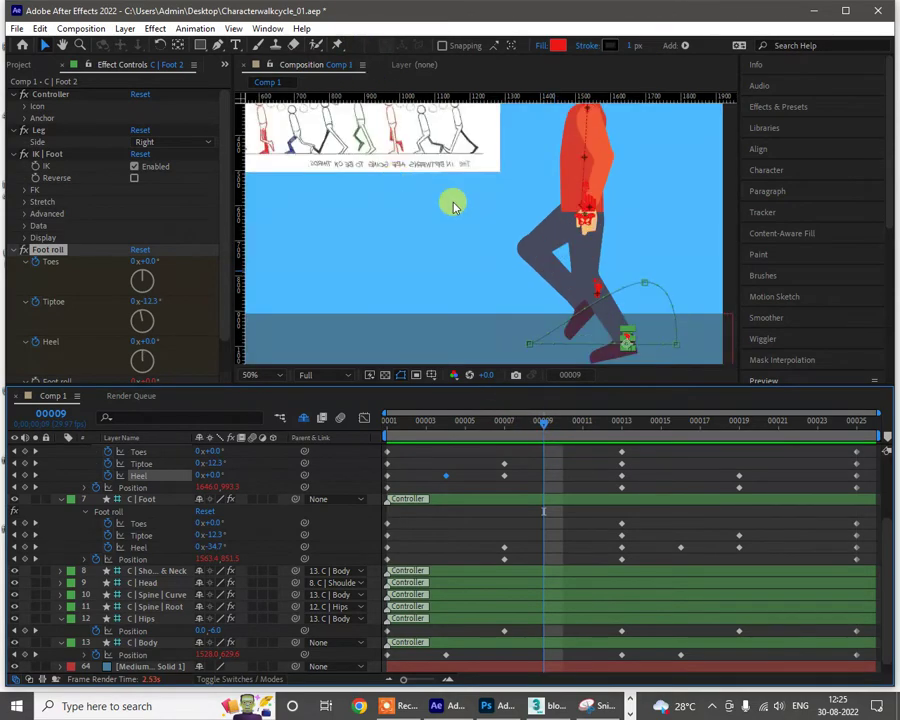
key(v)
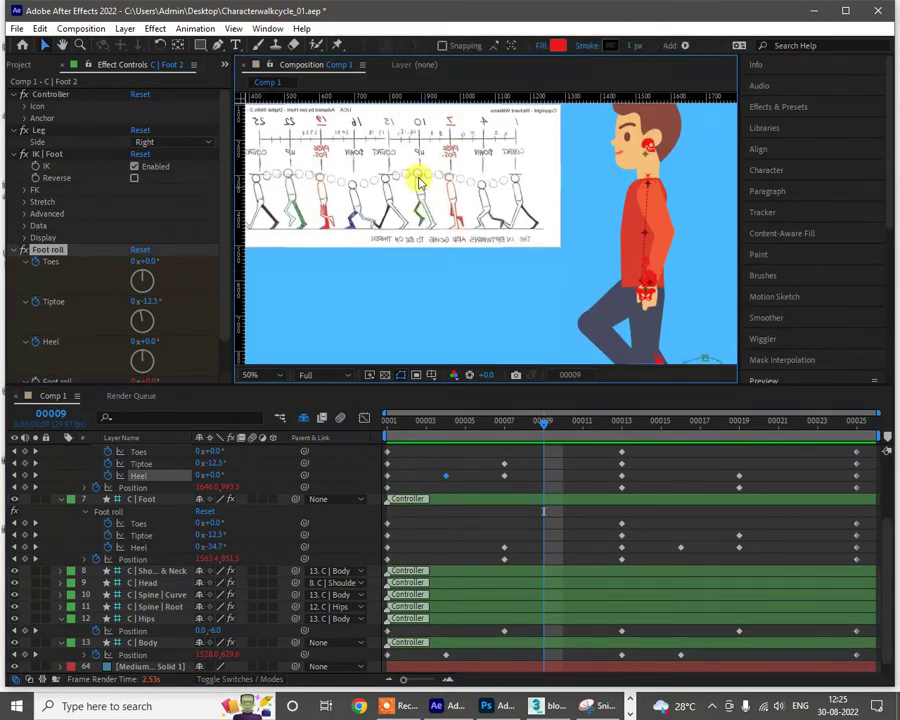
click(556, 424)
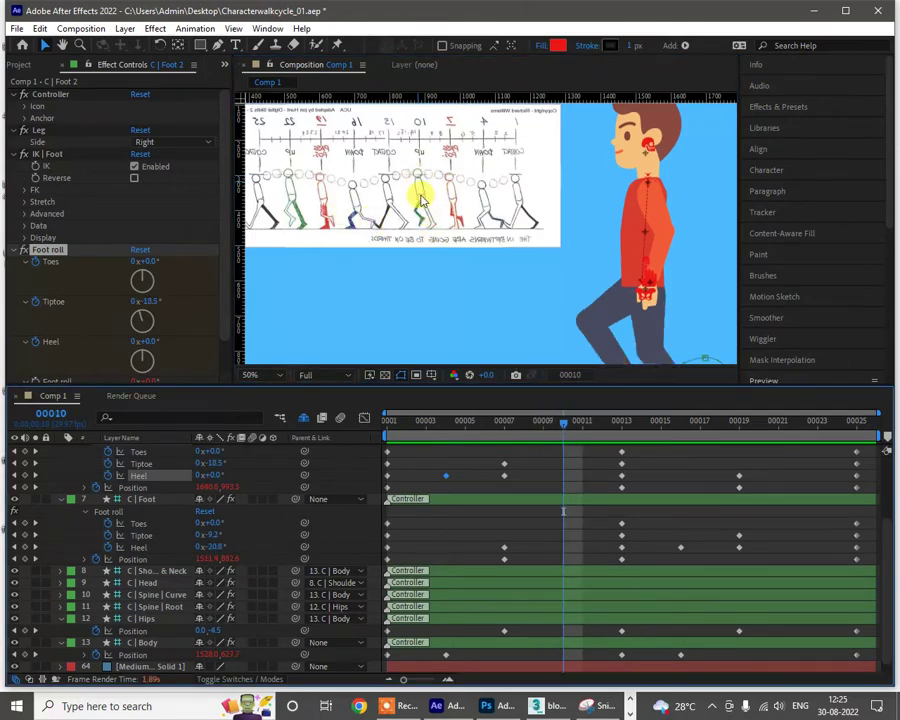
scroll(557, 243, down, 2)
key(h)
drag(595, 250, 569, 213)
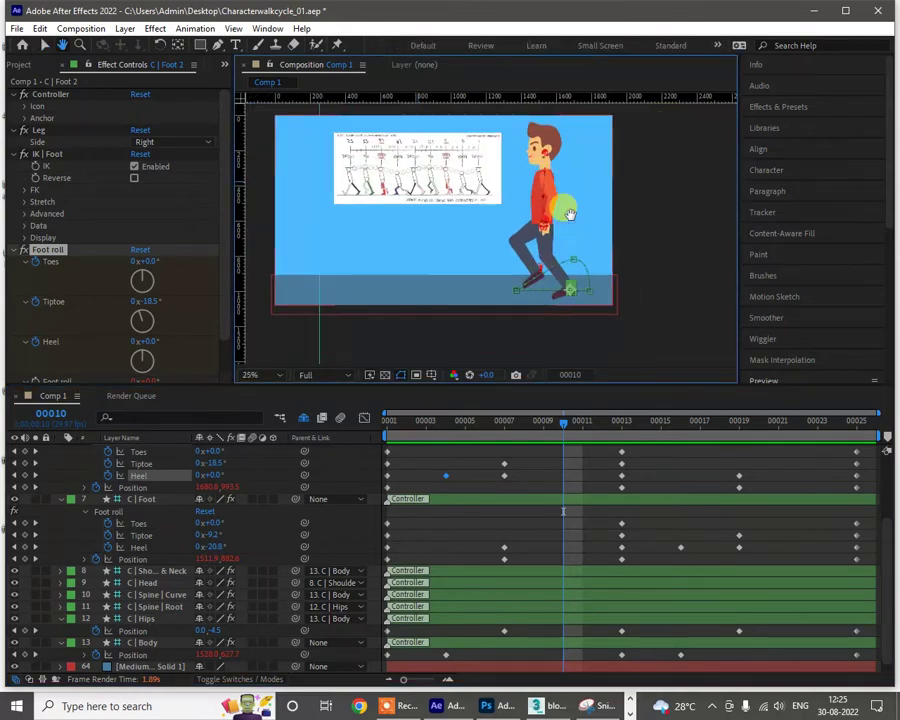
key(v)
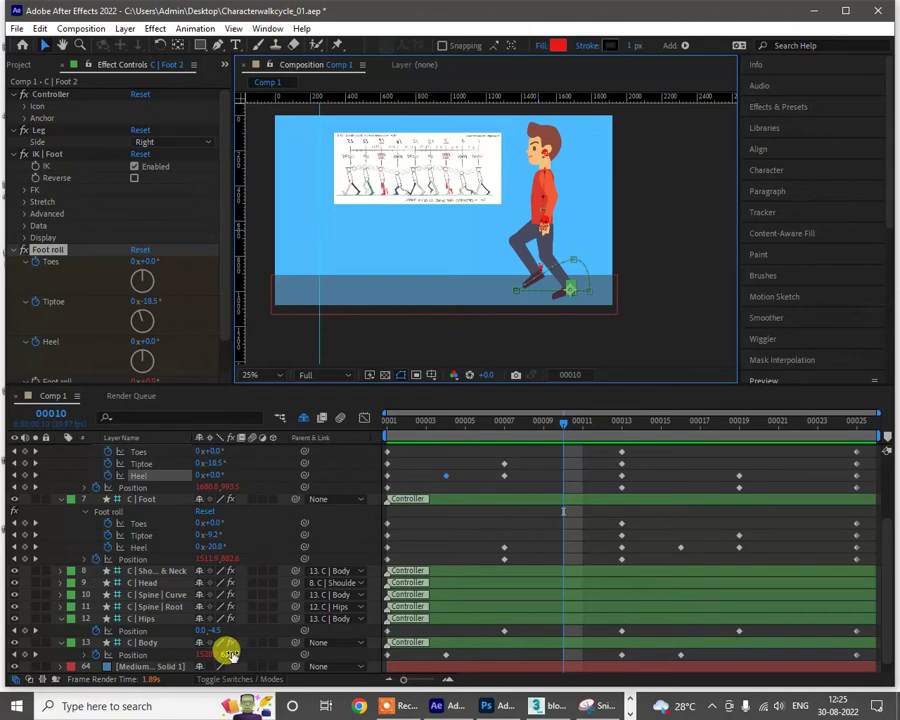
scroll(462, 218, up, 1)
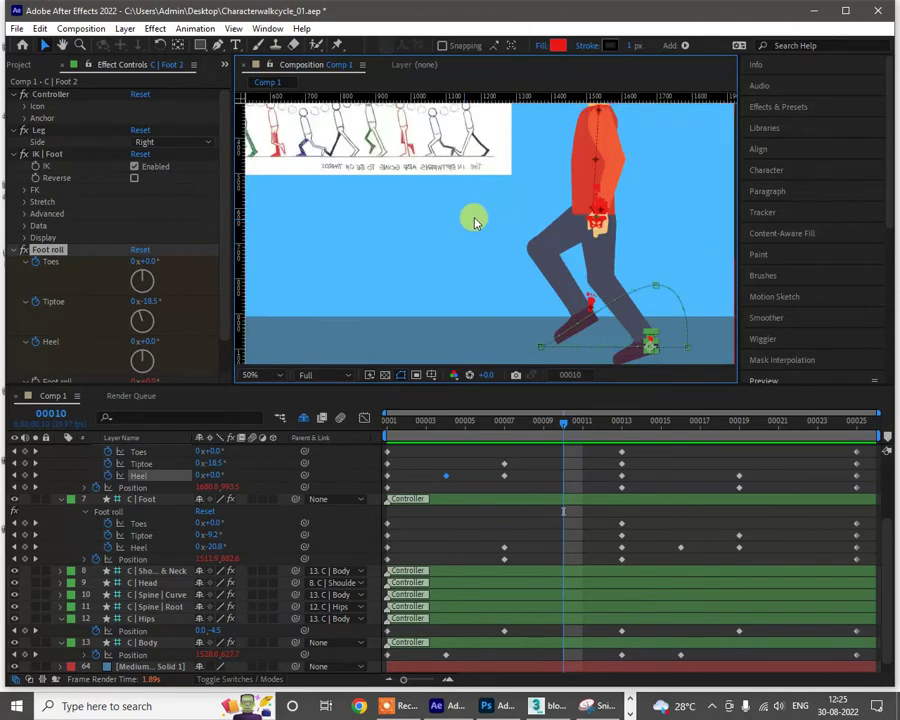
drag(472, 216, 586, 305)
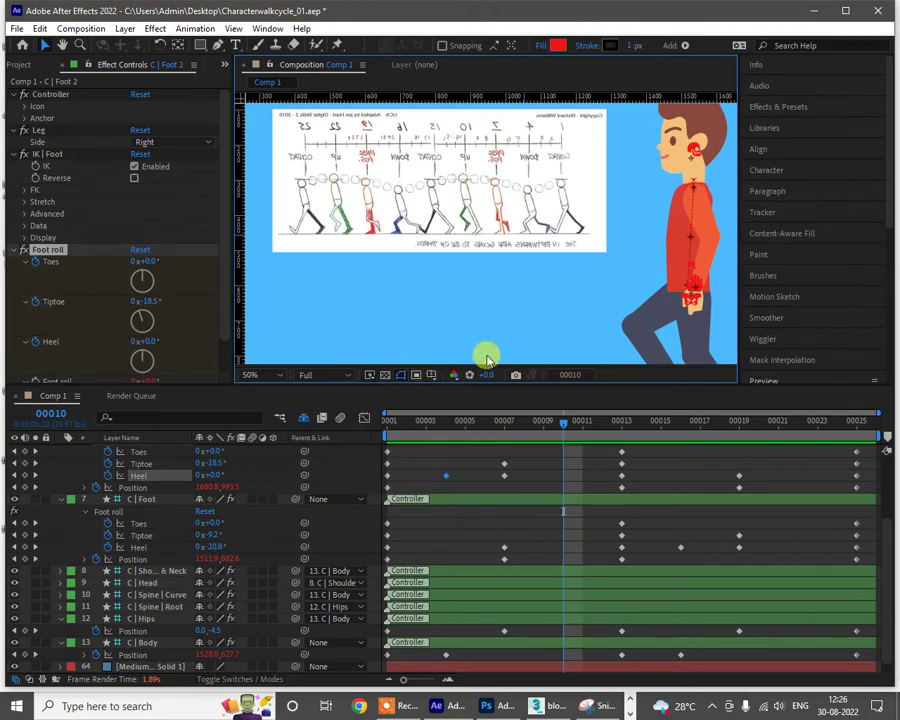
drag(656, 240, 633, 209)
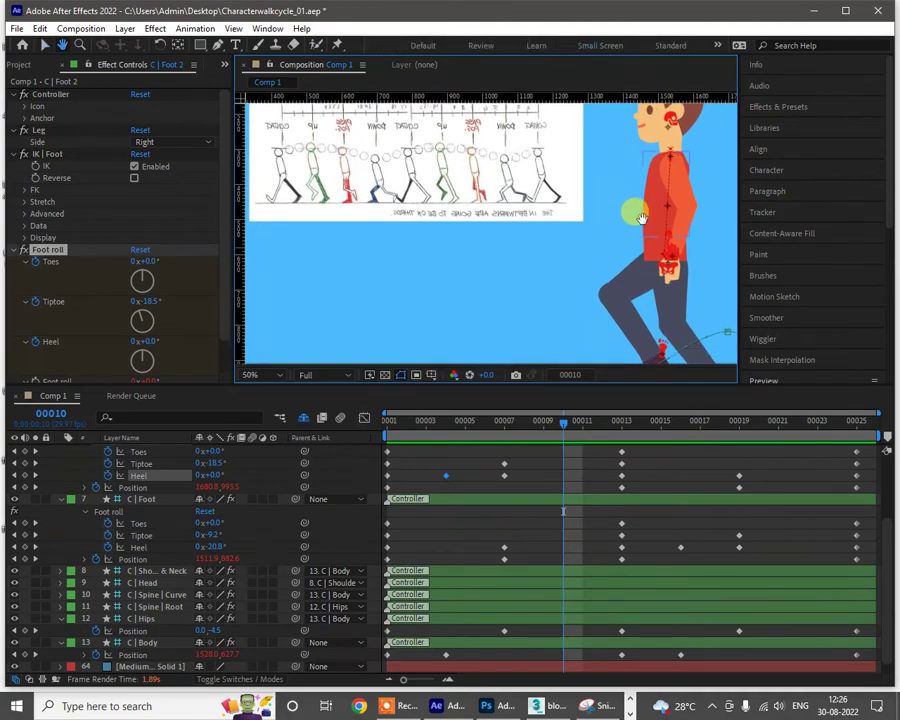
drag(569, 247, 606, 261)
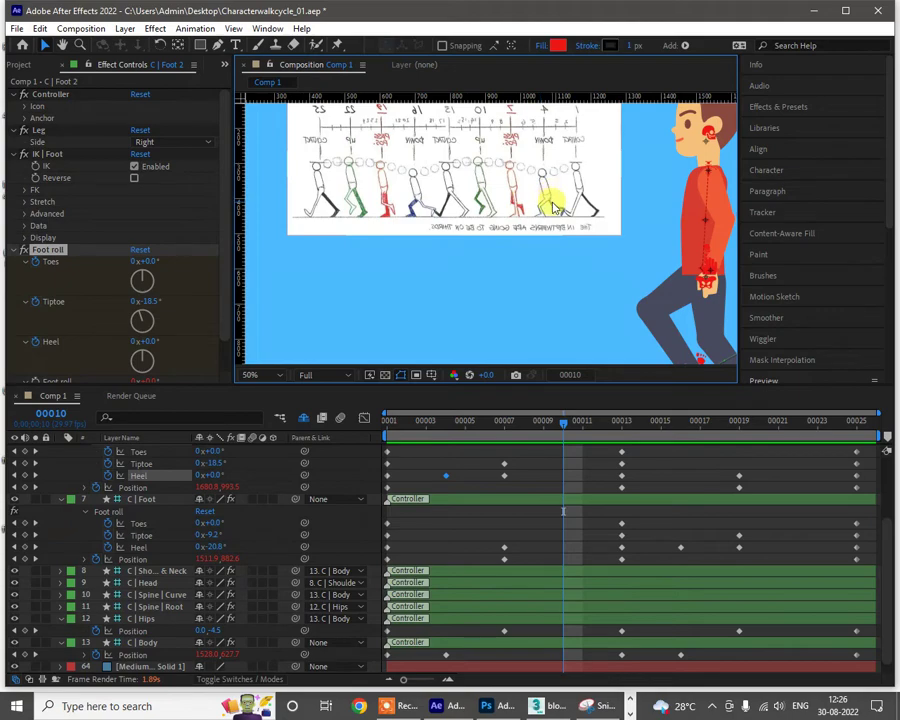
drag(606, 258, 624, 283)
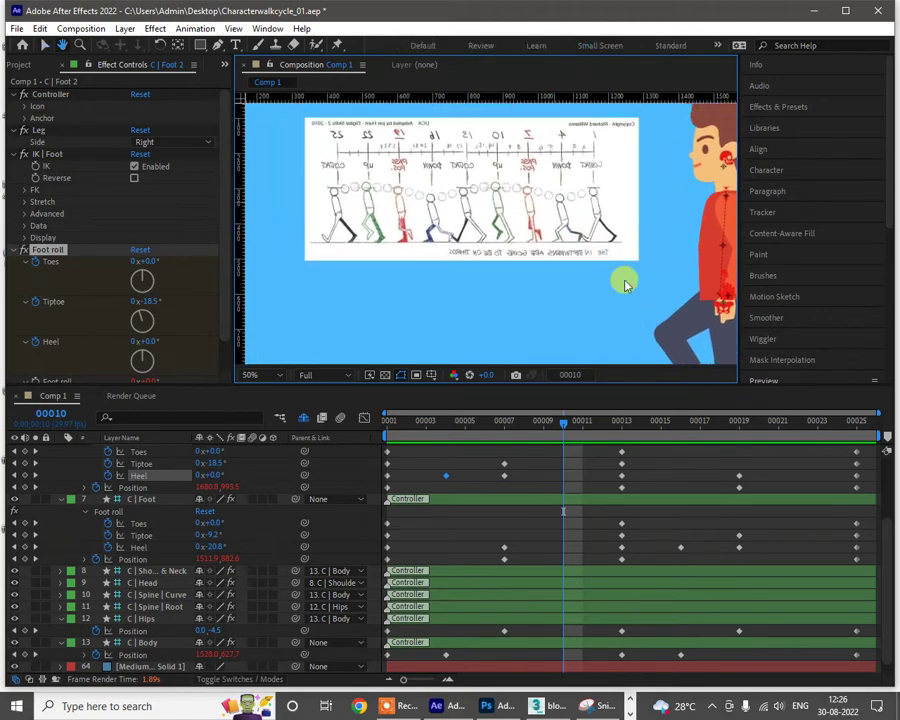
key(v)
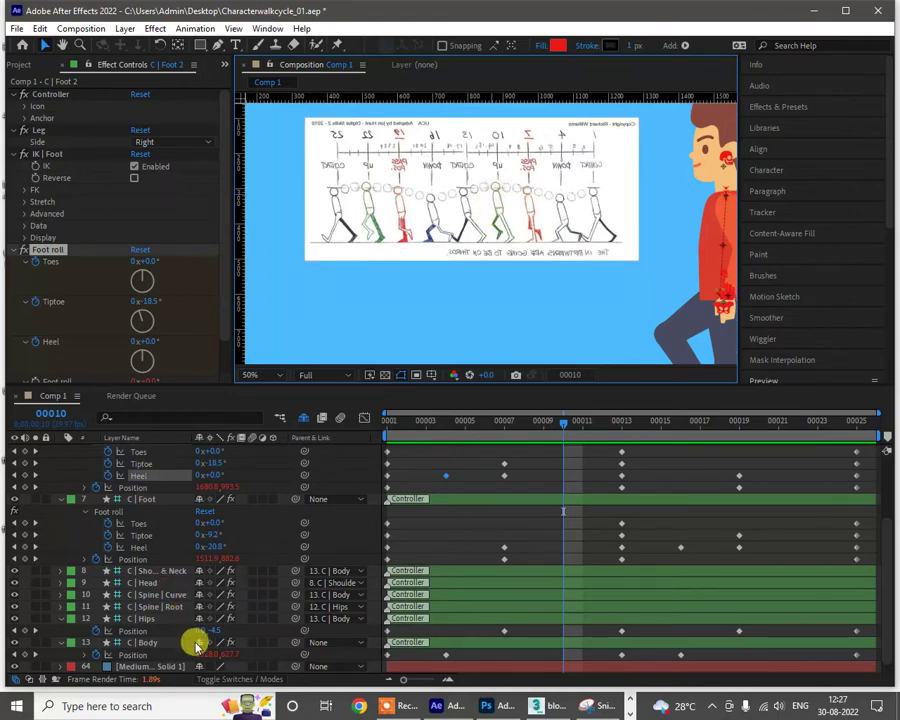
Step: Raise the C | Body controller to Y Position 610.7 at frame 10 for the up pose
scroll(503, 336, down, 1)
drag(552, 265, 504, 214)
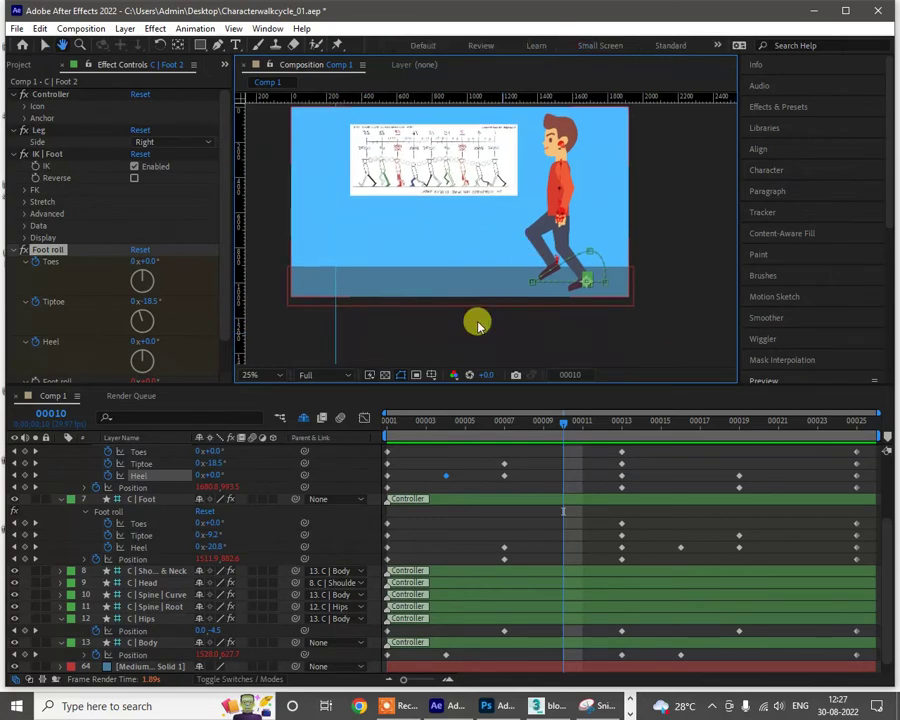
key(v)
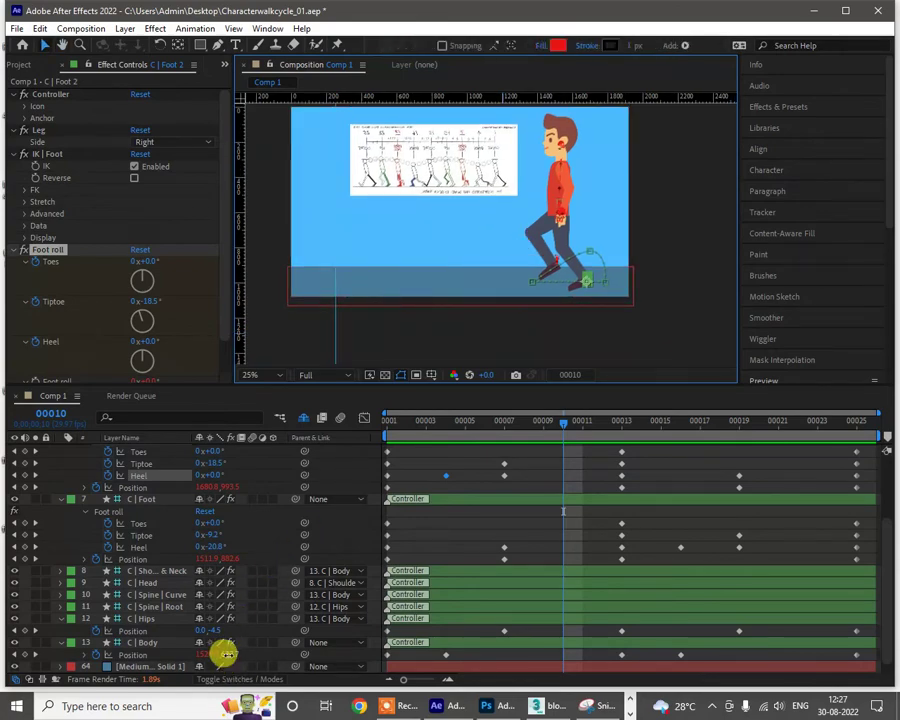
drag(228, 655, 219, 656)
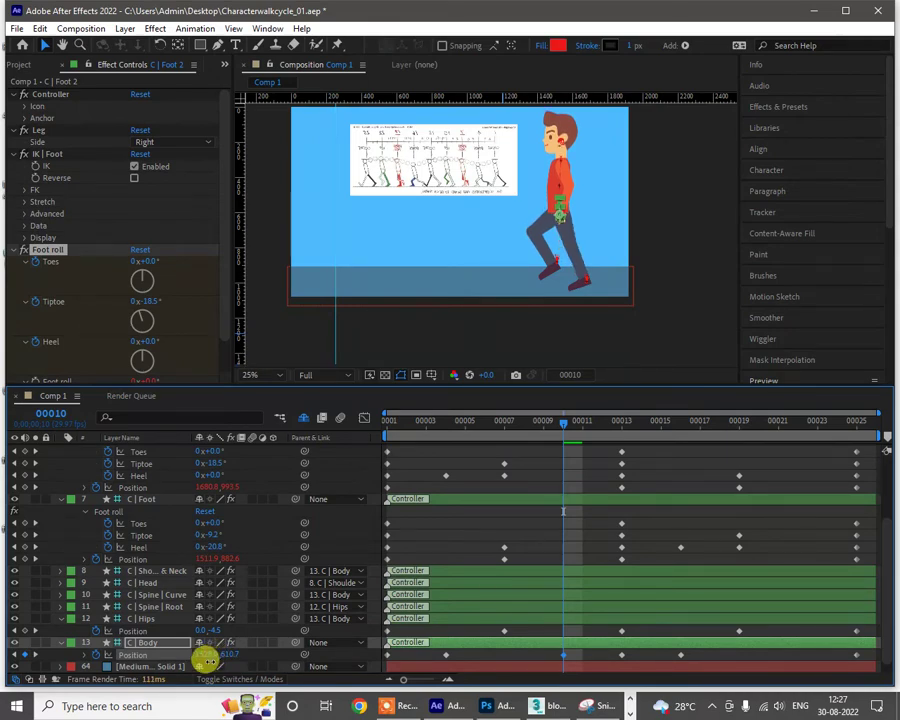
drag(210, 661, 210, 664)
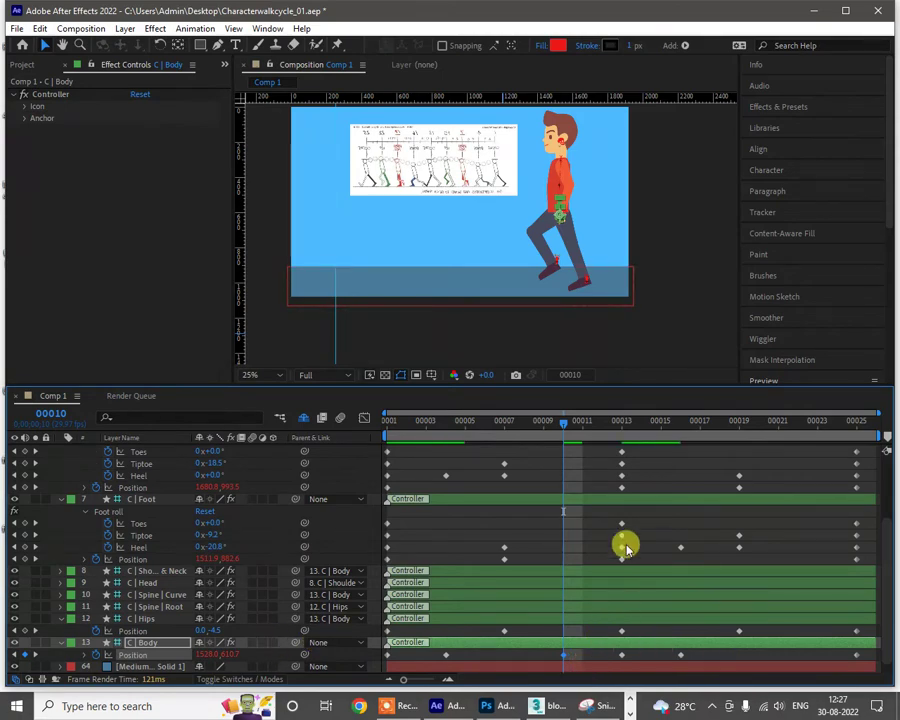
Step: Paste the copied up-pose Position keyframe onto the C | Body controller at frame 21
drag(699, 434, 778, 436)
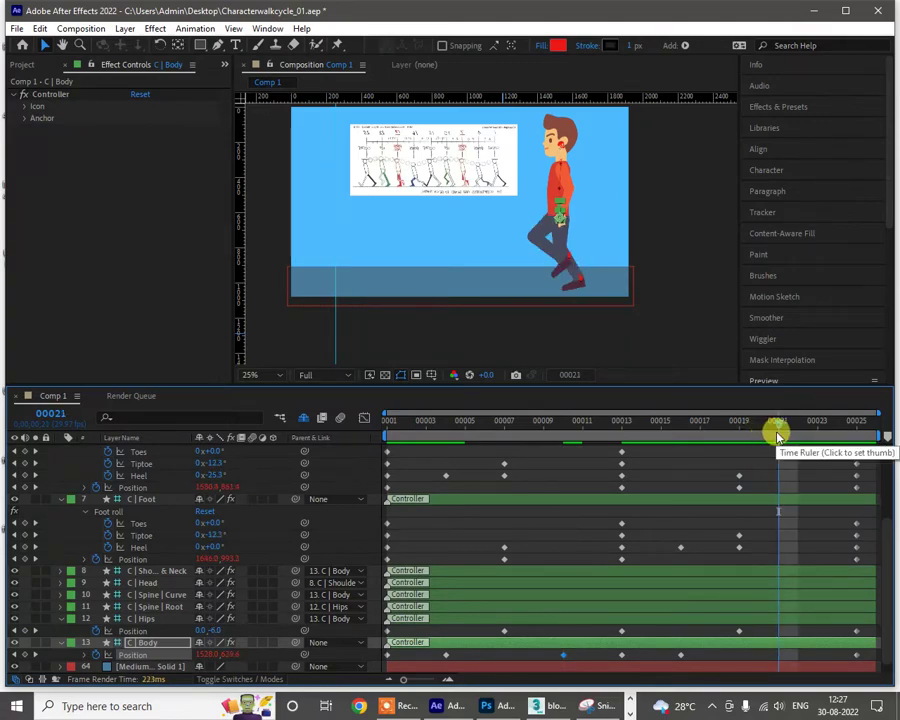
key(ctrl+v)
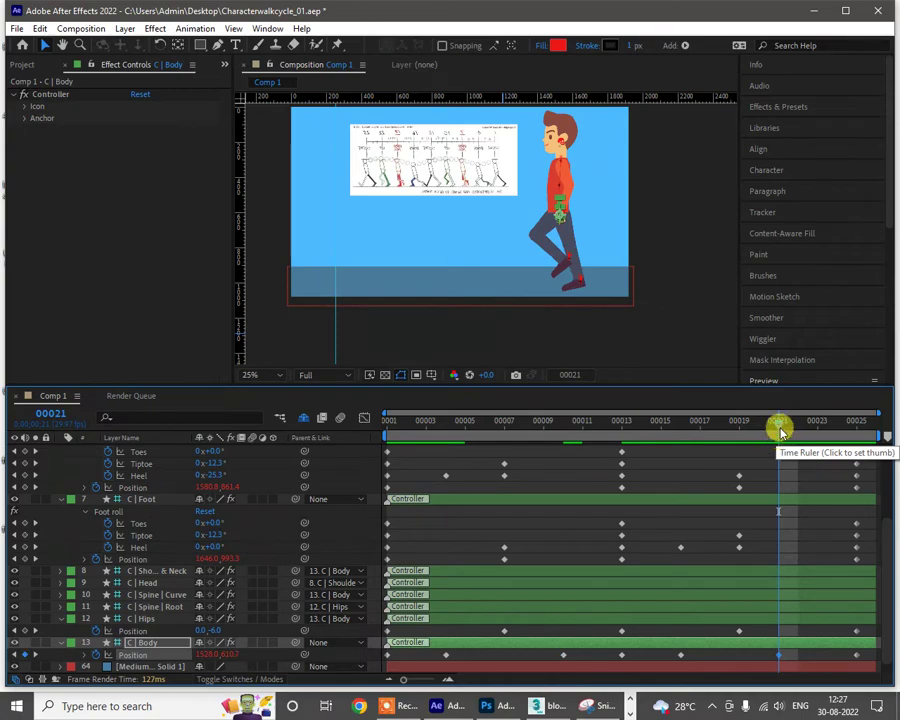
Step: Review the body motion by stepping back through the frames and playing the walk cycle from frame 1
drag(779, 426, 581, 430)
key(Page_Up)
key(Page_Up)
key(Page_Up)
key(Page_Up)
key(Page_Up)
key(Page_Up)
key(Page_Up)
key(Page_Up)
key(Page_Up)
key(Page_Up)
key(Page_Up)
key(Page_Up)
key(Page_Up)
key(Page_Up)
key(Page_Up)
key(Page_Up)
key(Page_Up)
key(Page_Up)
key(Page_Up)
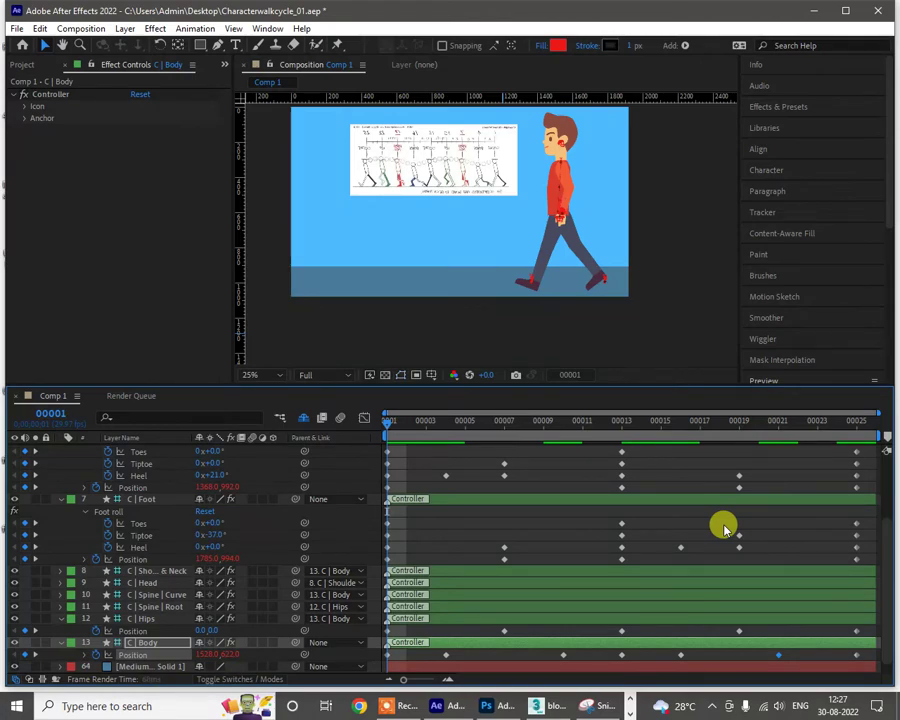
key(Page_Down)
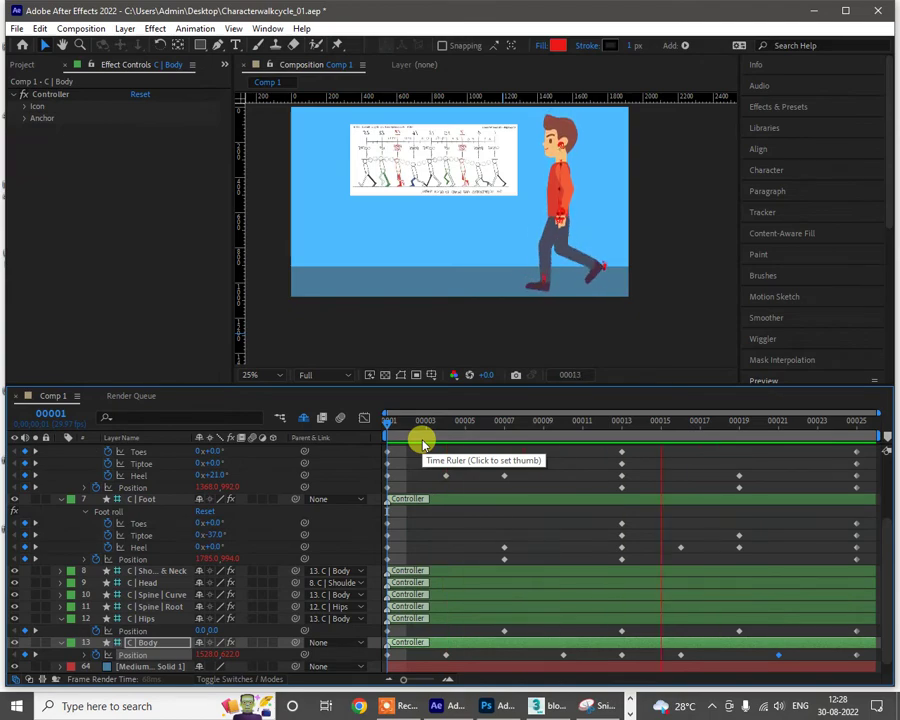
key(space)
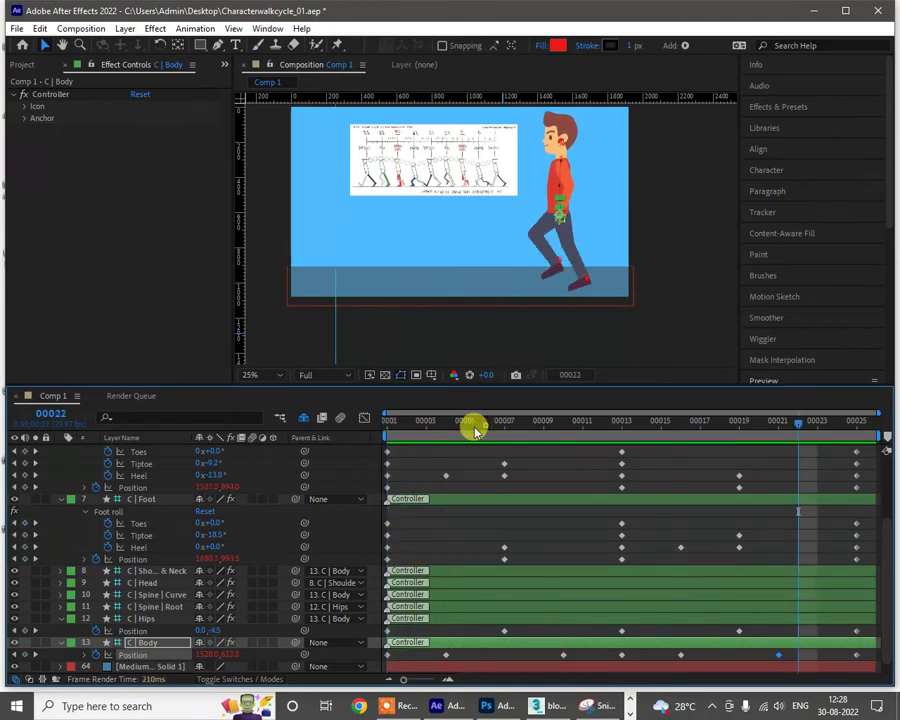
drag(475, 426, 338, 418)
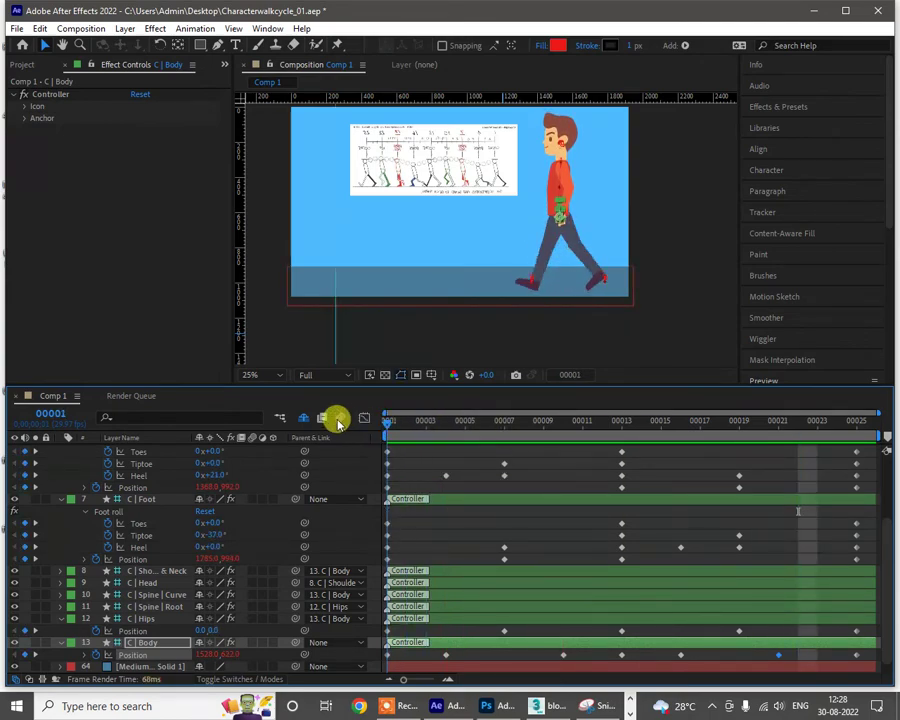
Step: Collapse the keyframe properties of the C | Foot 2 and C | Foot layers in the timeline
scroll(562, 260, up, 1)
drag(627, 283, 560, 261)
click(507, 303)
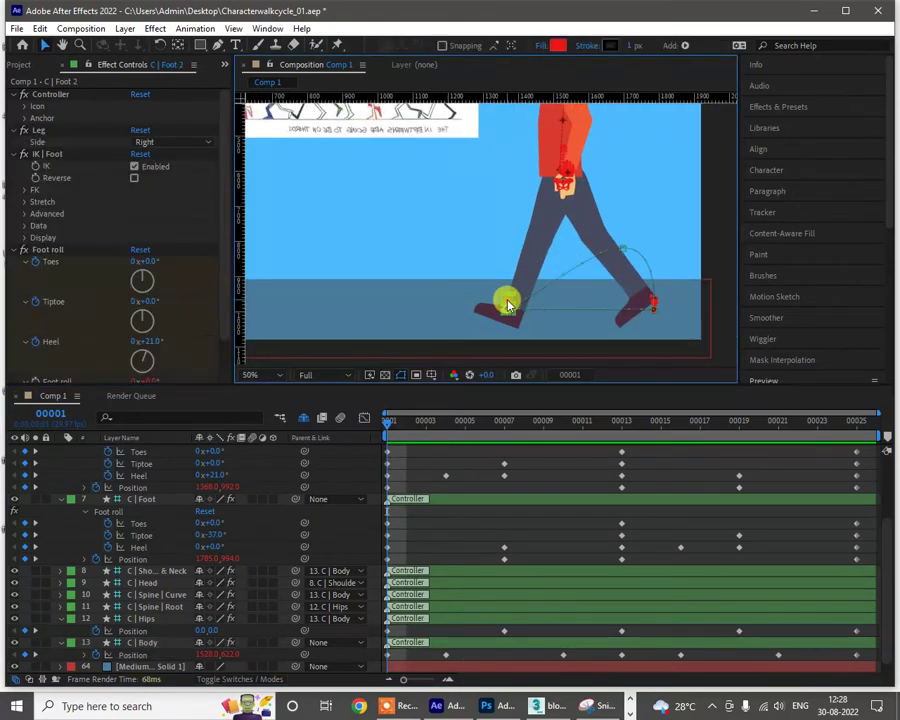
scroll(175, 597, down, 1)
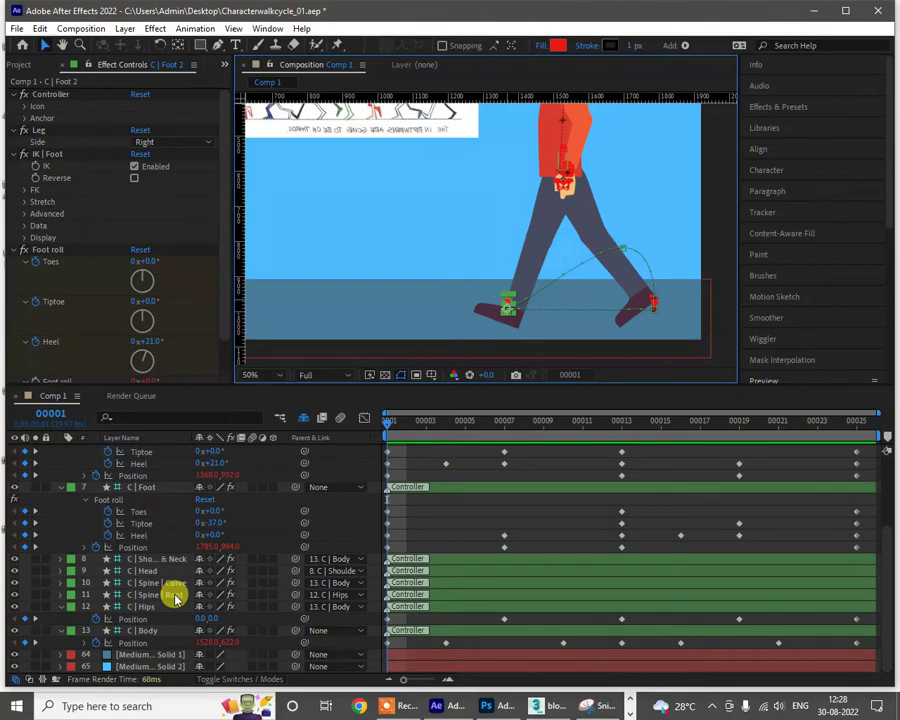
scroll(175, 597, up, 5)
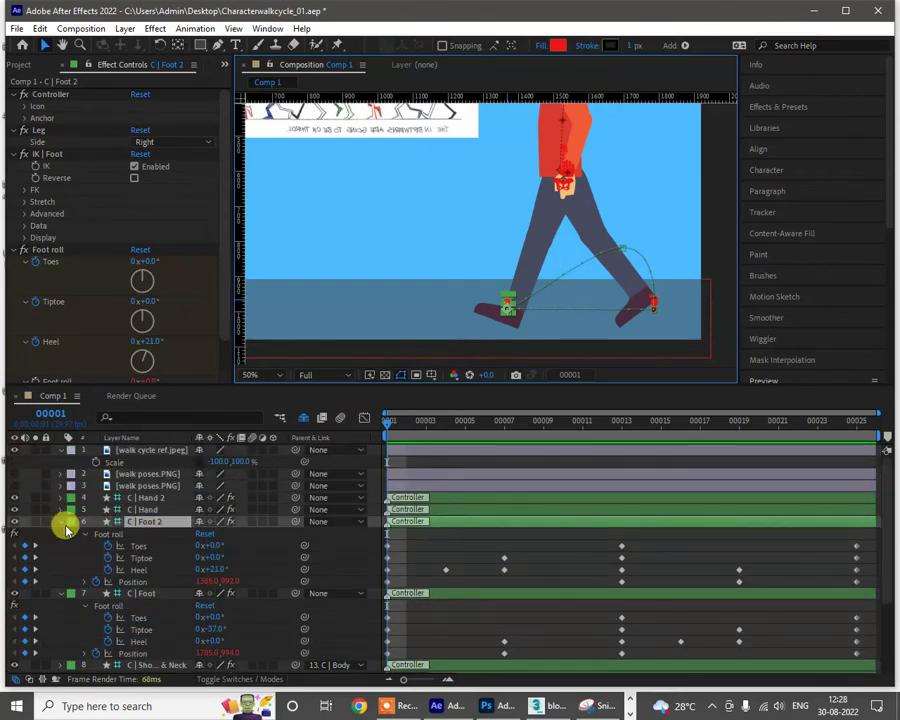
click(61, 522)
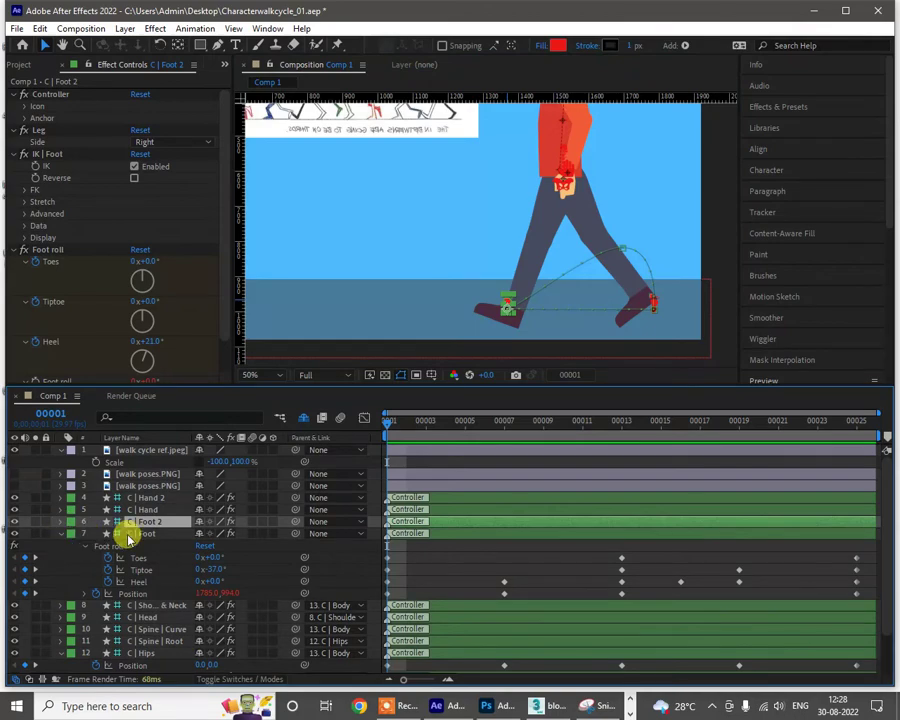
click(60, 535)
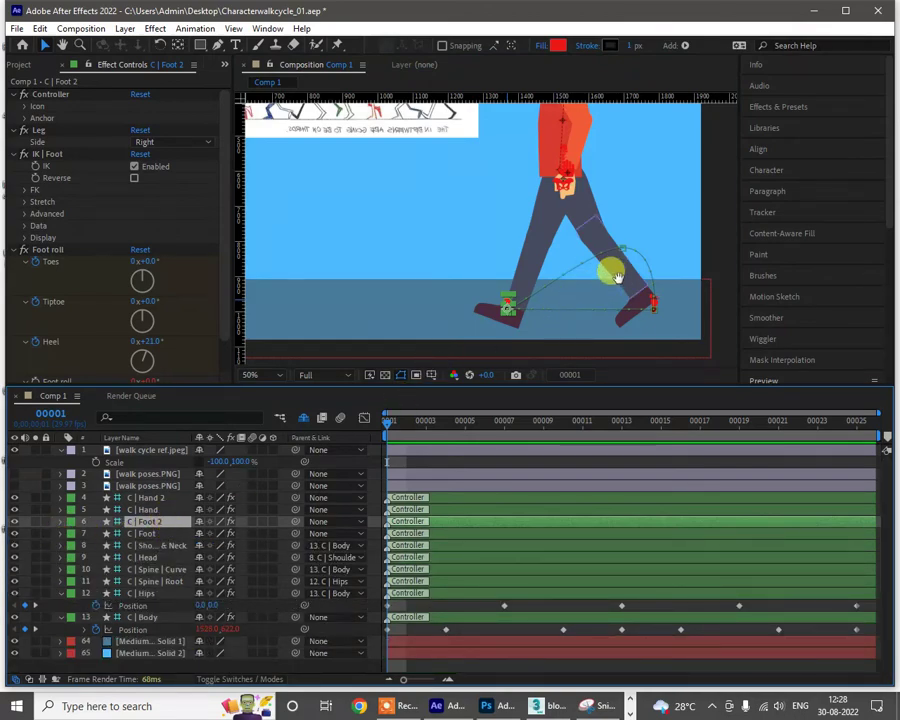
Step: Hide the walk cycle ref.jpeg layer and show the upper walk poses.PNG layer as the reference for the arms
drag(607, 268, 614, 301)
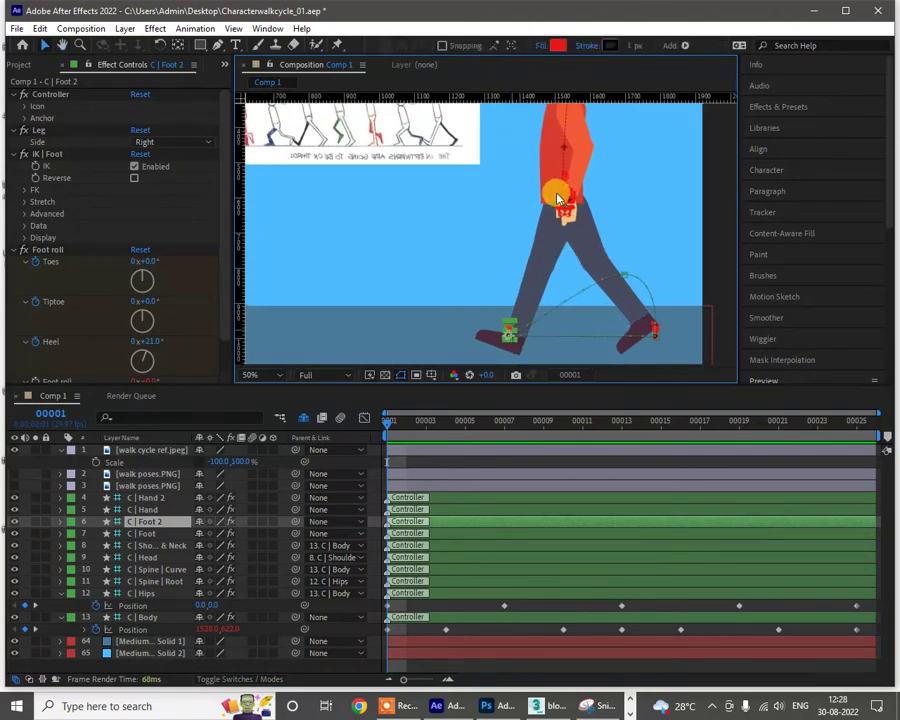
click(15, 66)
click(58, 245)
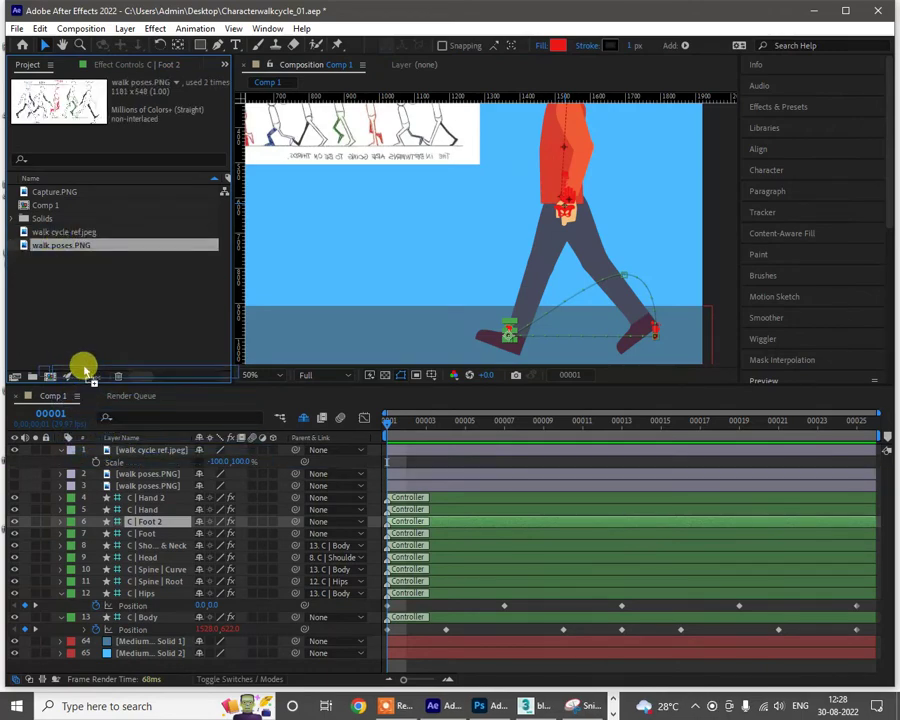
click(14, 474)
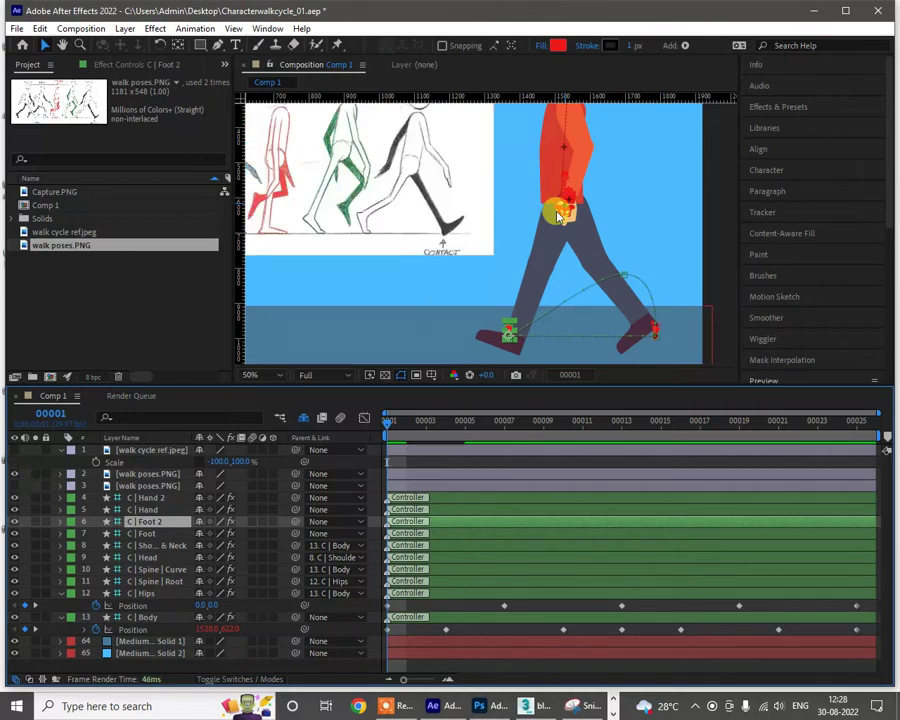
Step: Examine the contact, down, passing and up poses in walk poses.PNG and compare that chart with walk cycle ref.jpeg
drag(565, 215, 625, 261)
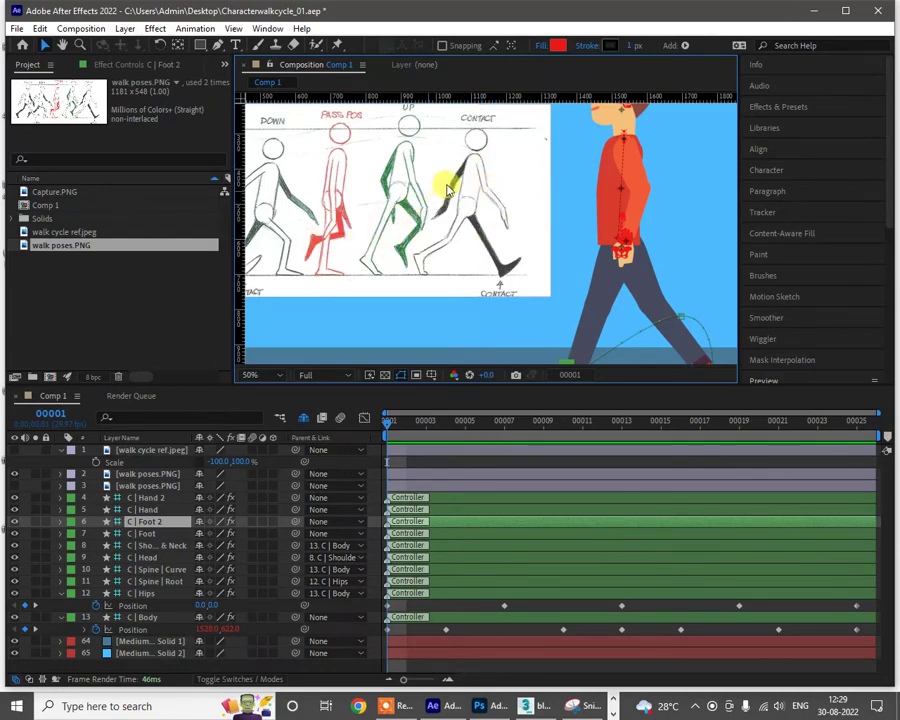
key(h)
drag(394, 212, 582, 207)
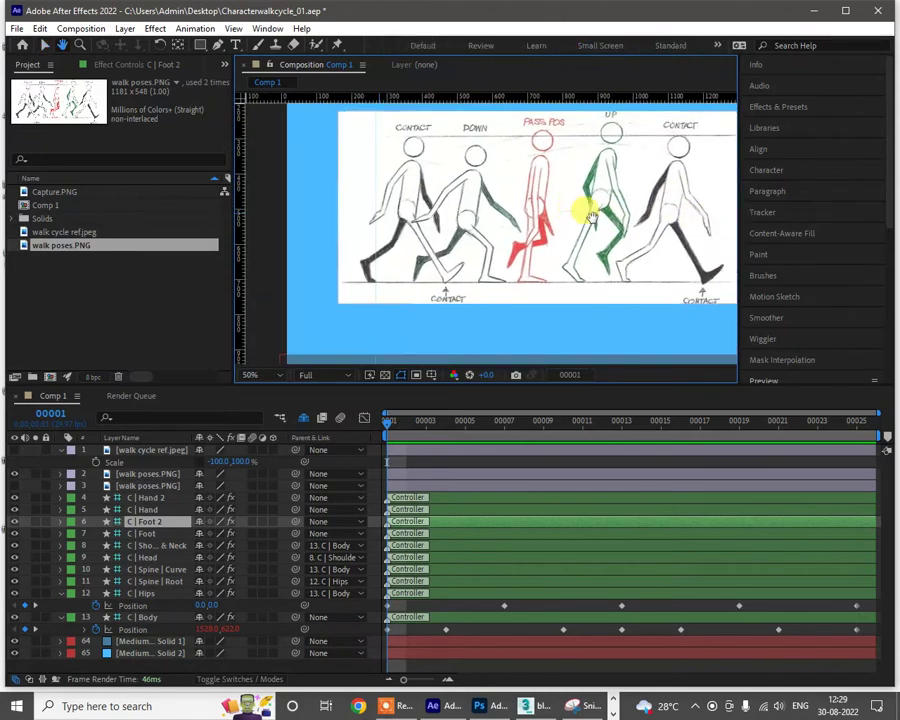
key(v)
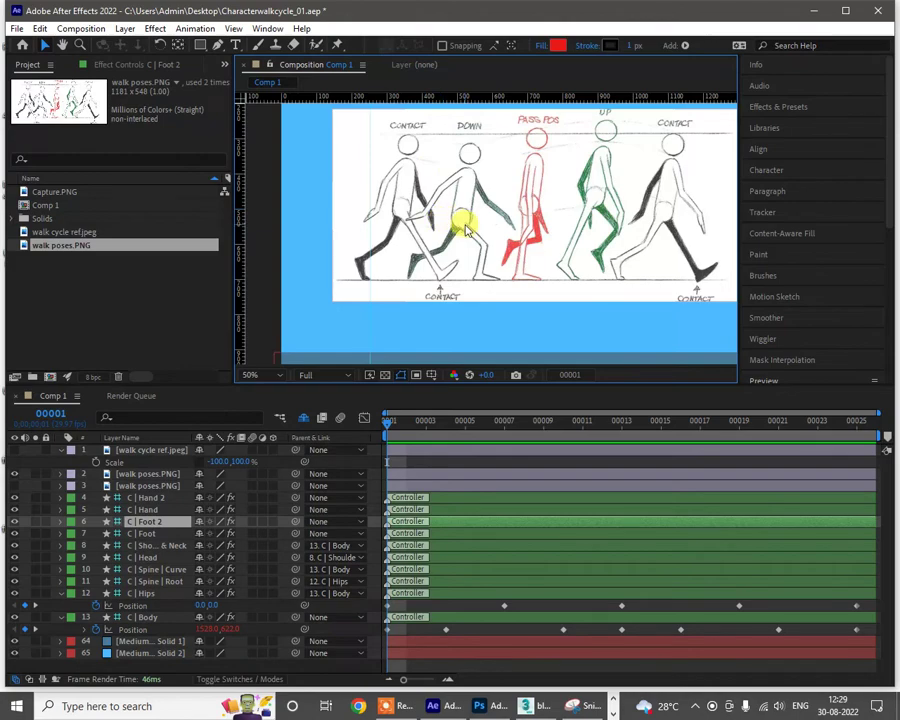
key(h)
drag(540, 251, 487, 255)
key(v)
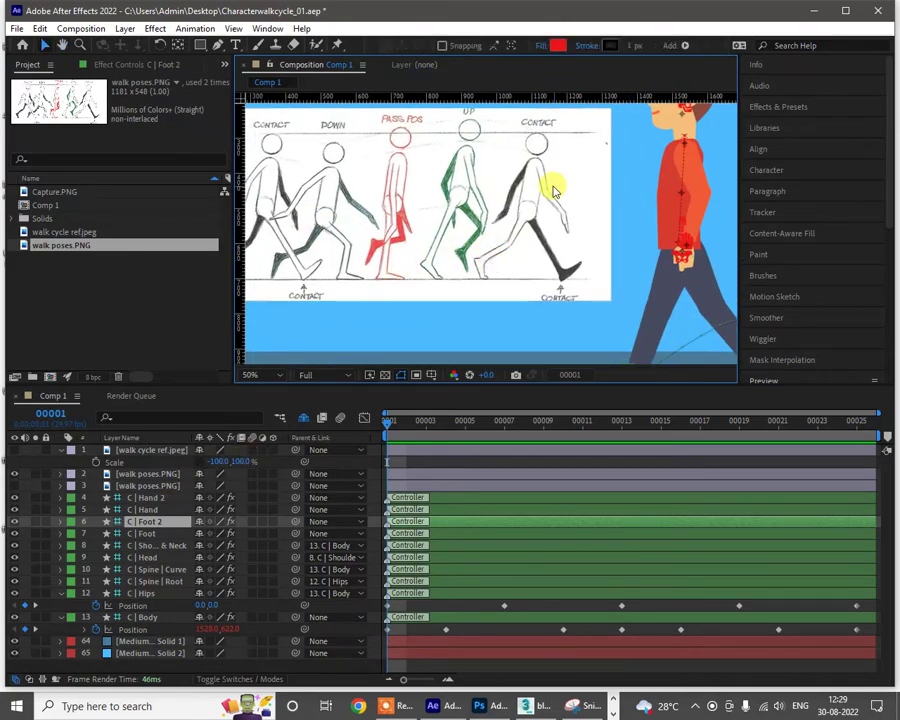
click(16, 450)
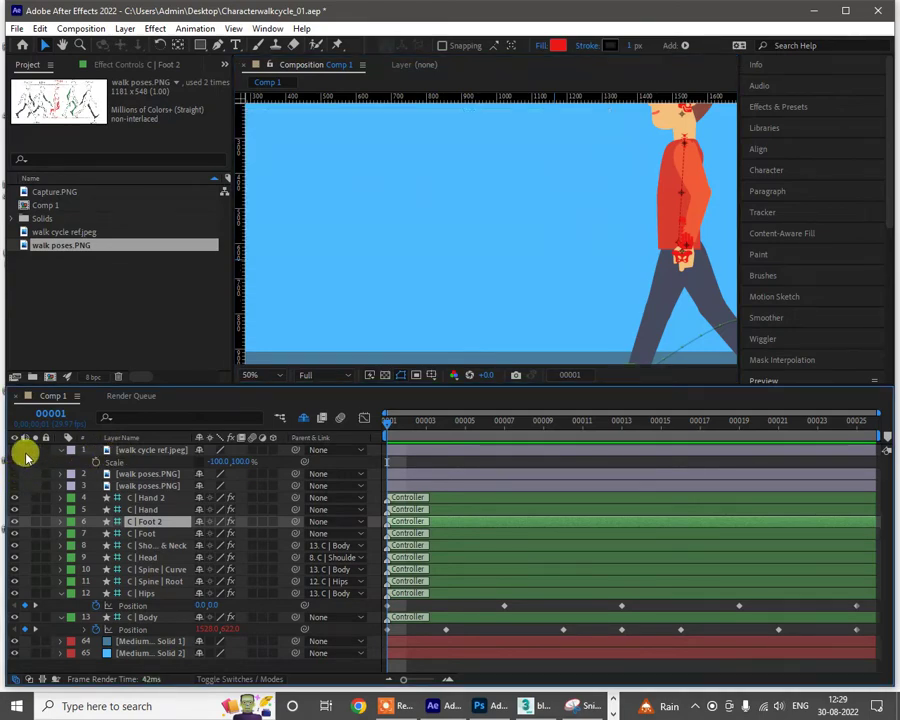
click(15, 451)
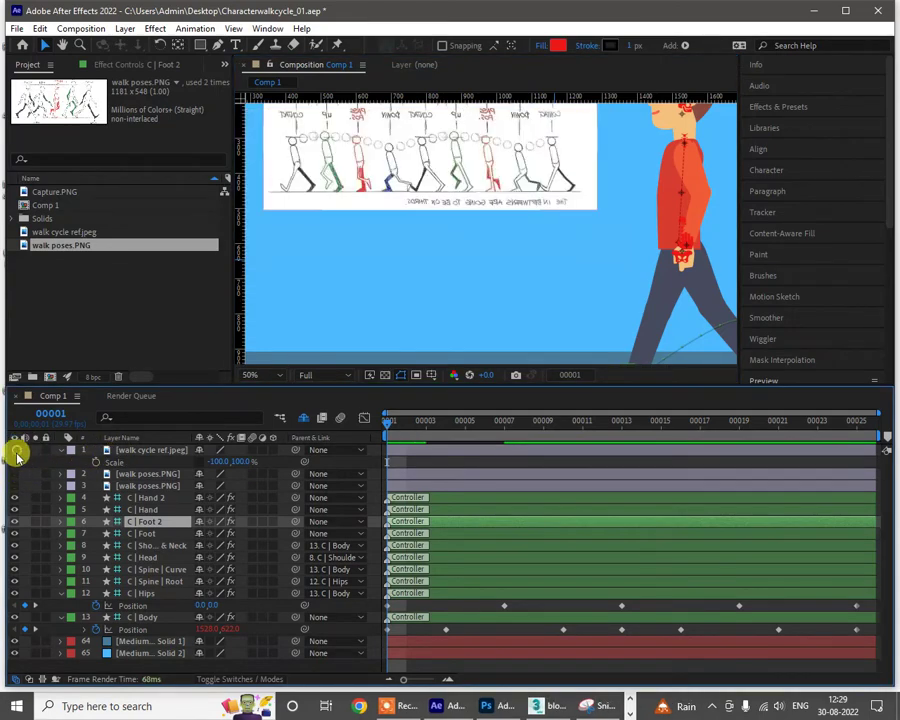
click(15, 453)
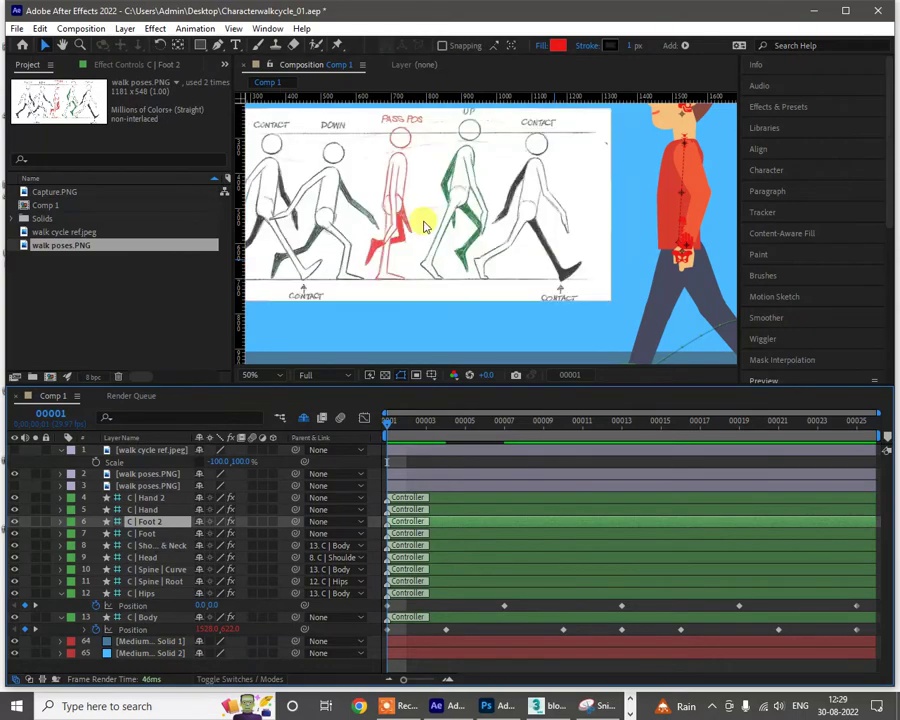
scroll(426, 226, down, 1)
drag(505, 243, 489, 227)
key(v)
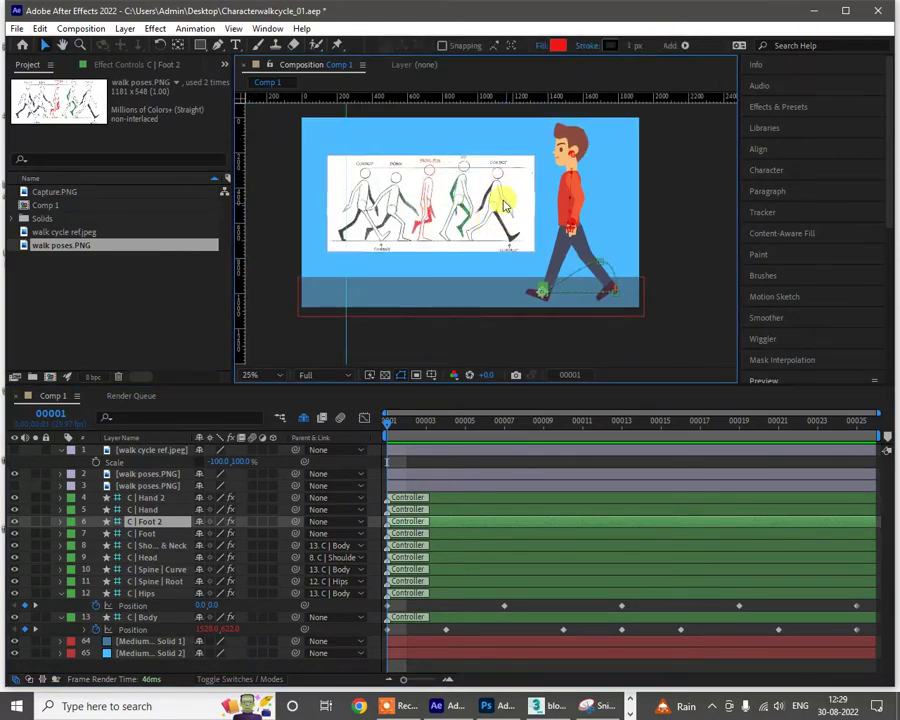
Step: Select the C | Hand controller and expand the FK individual controls of its IK | Hand effect
click(145, 510)
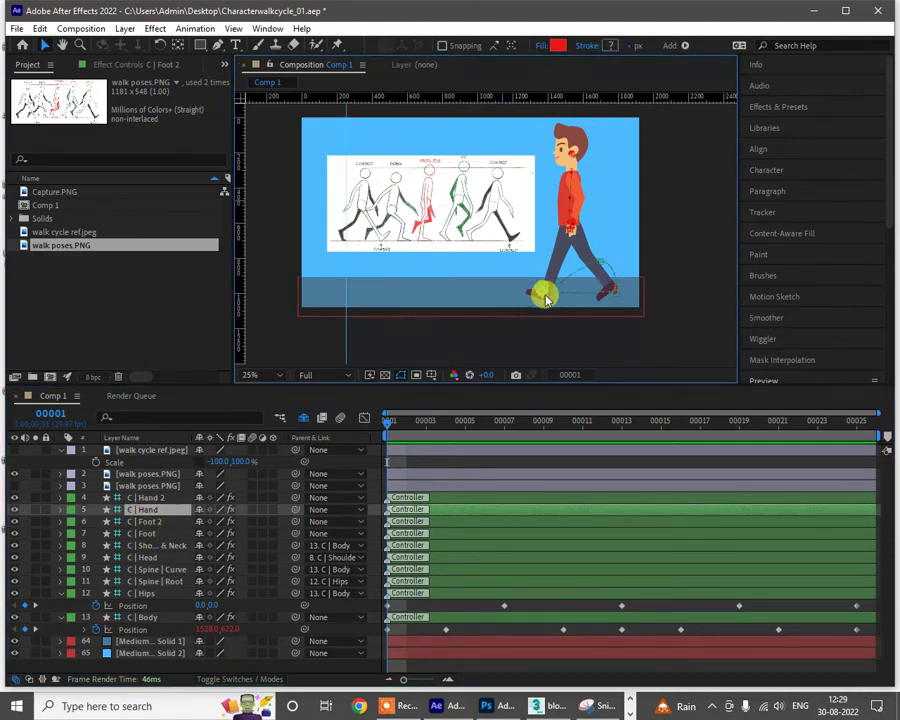
click(147, 521)
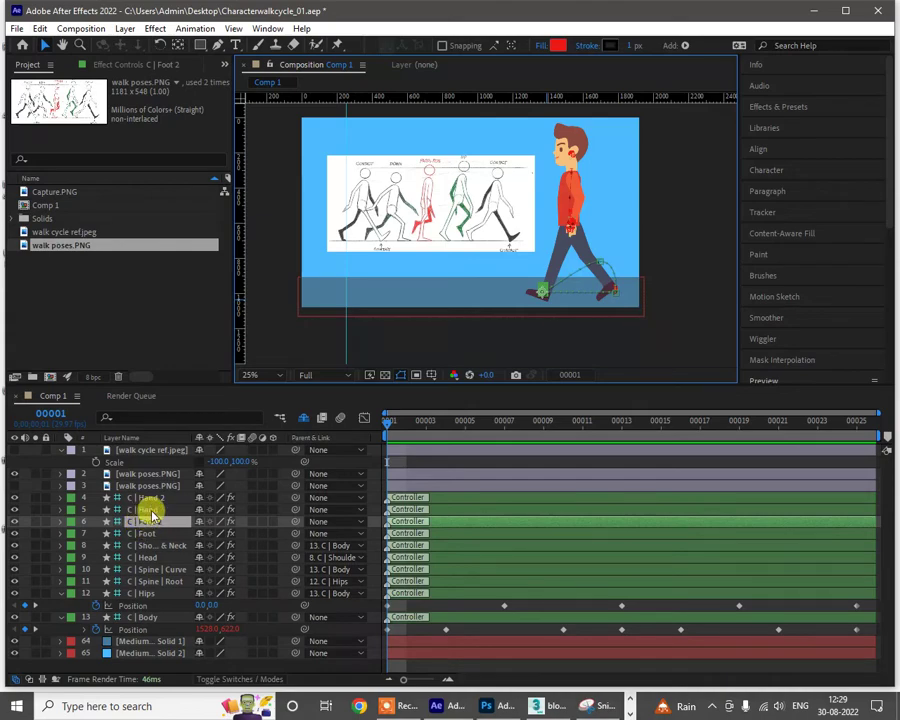
click(148, 510)
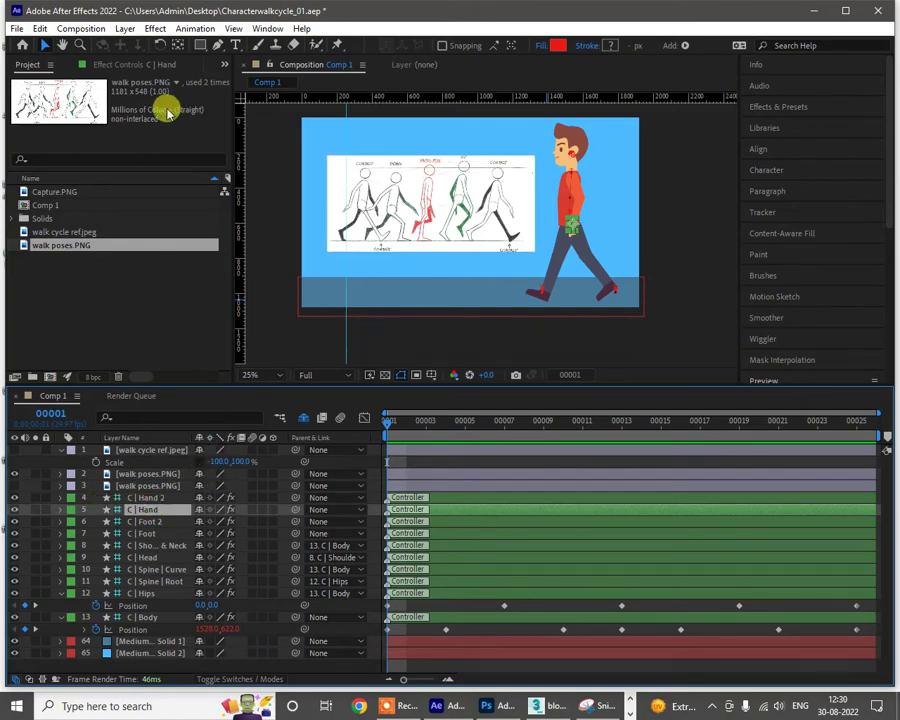
click(125, 64)
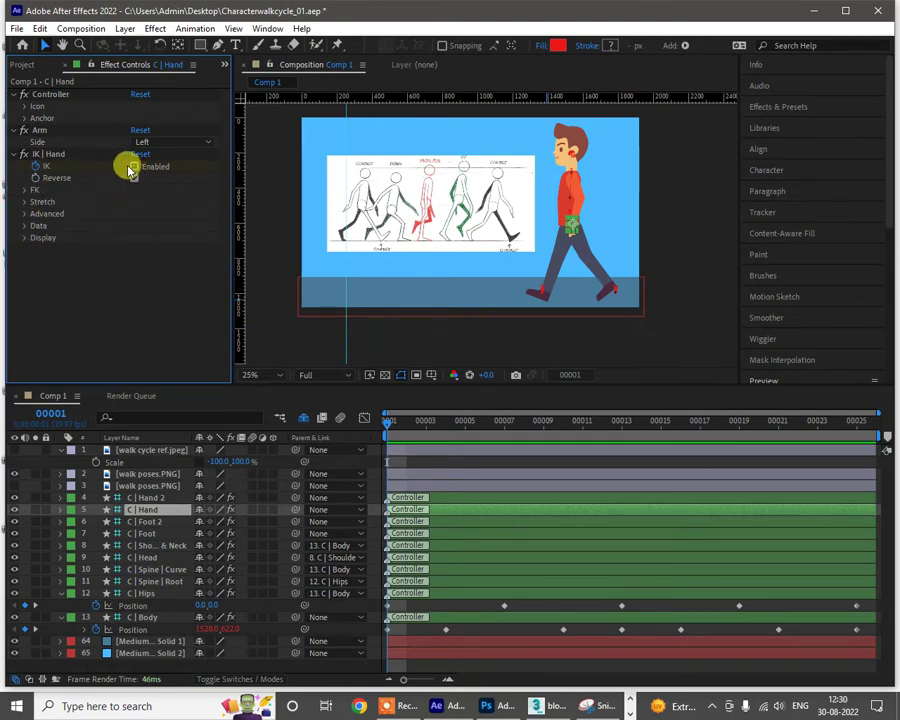
click(26, 190)
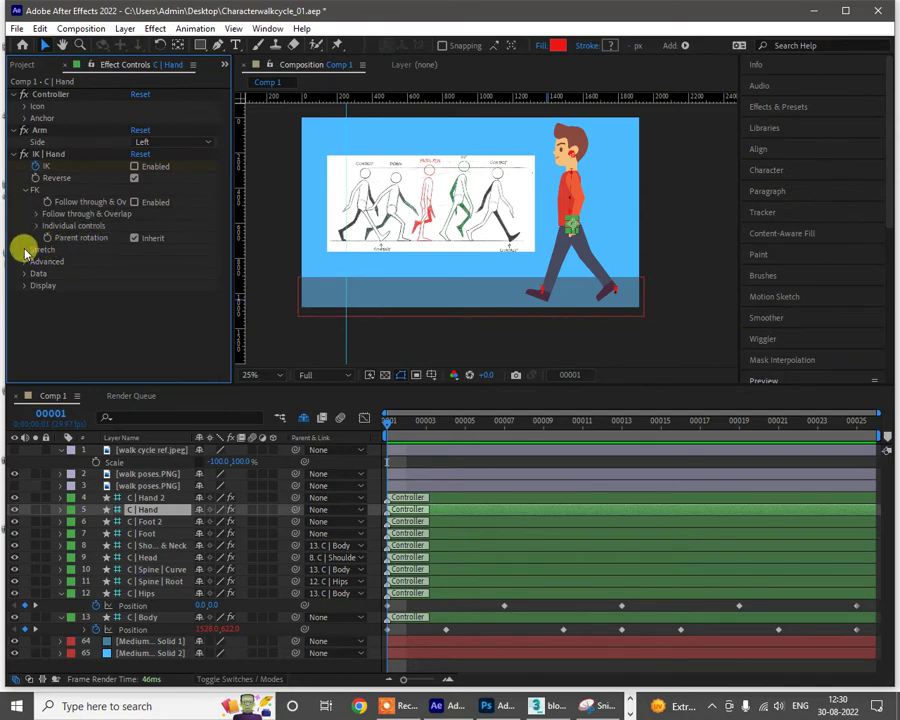
click(27, 250)
click(27, 250)
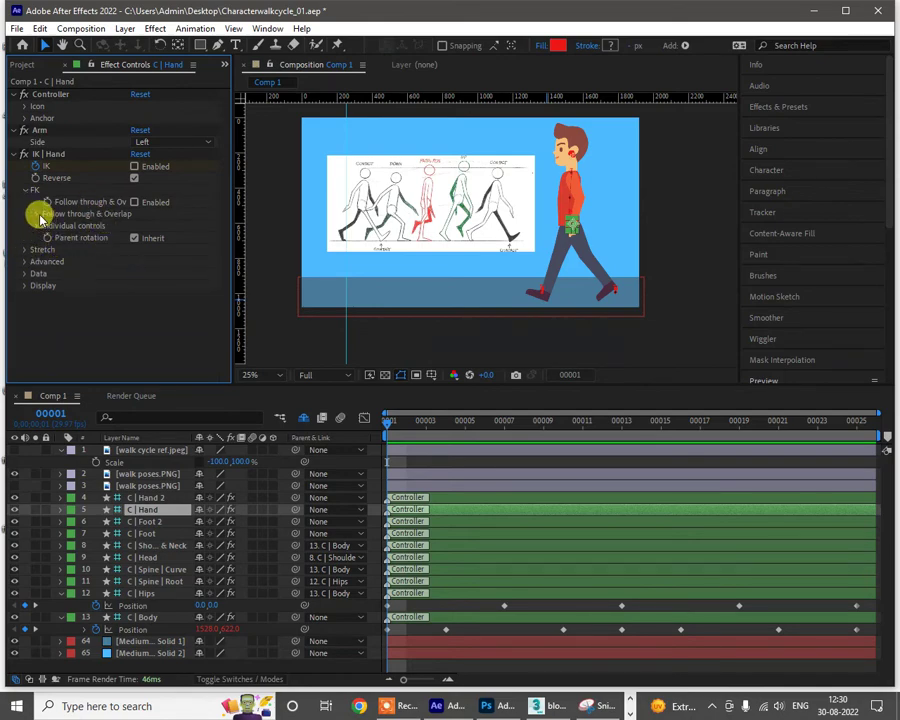
click(39, 214)
click(40, 216)
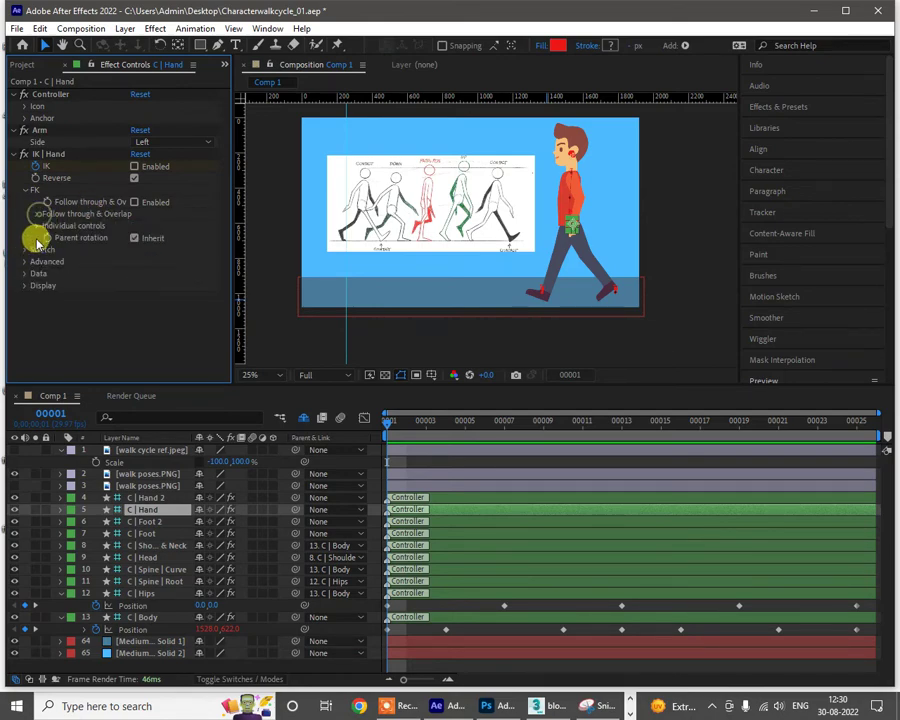
click(37, 227)
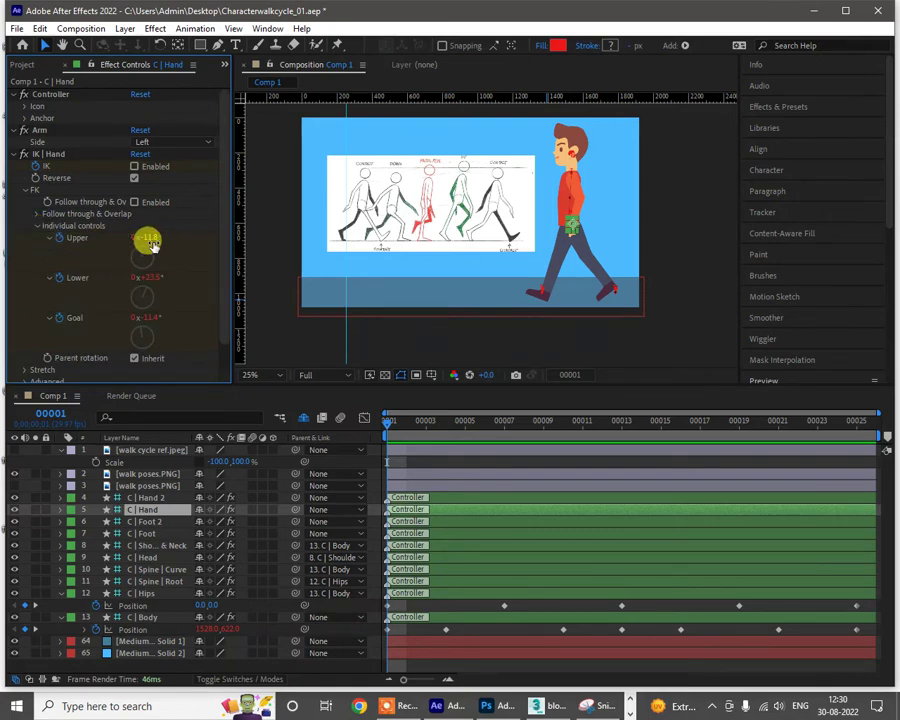
Step: Try to swing the left arm at frame 1 with C | Hand's Upper FK rotation, toggling its IK option
drag(150, 245, 145, 235)
click(136, 170)
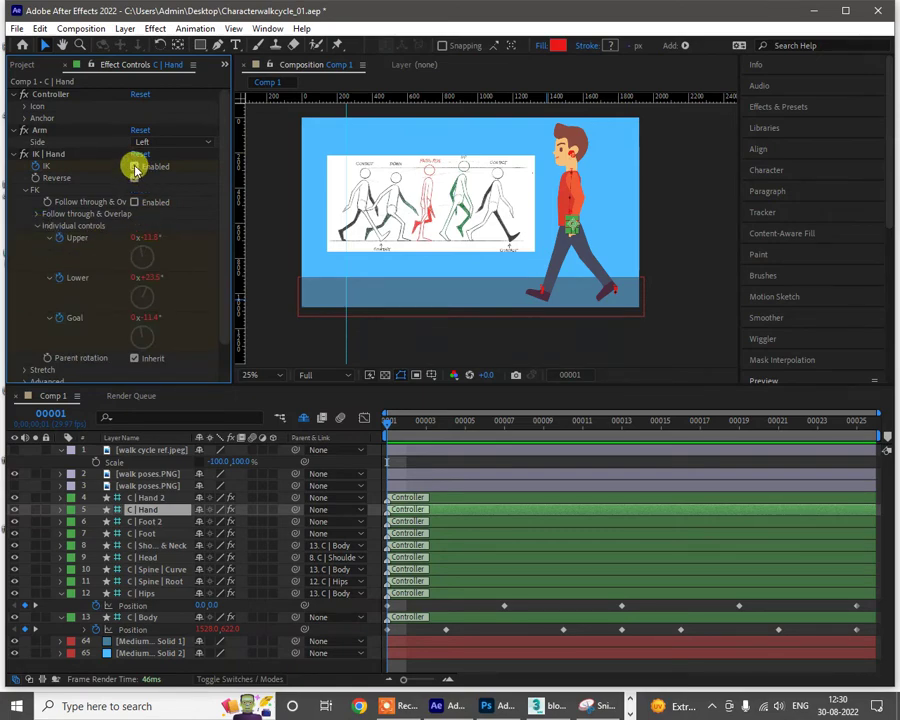
click(135, 168)
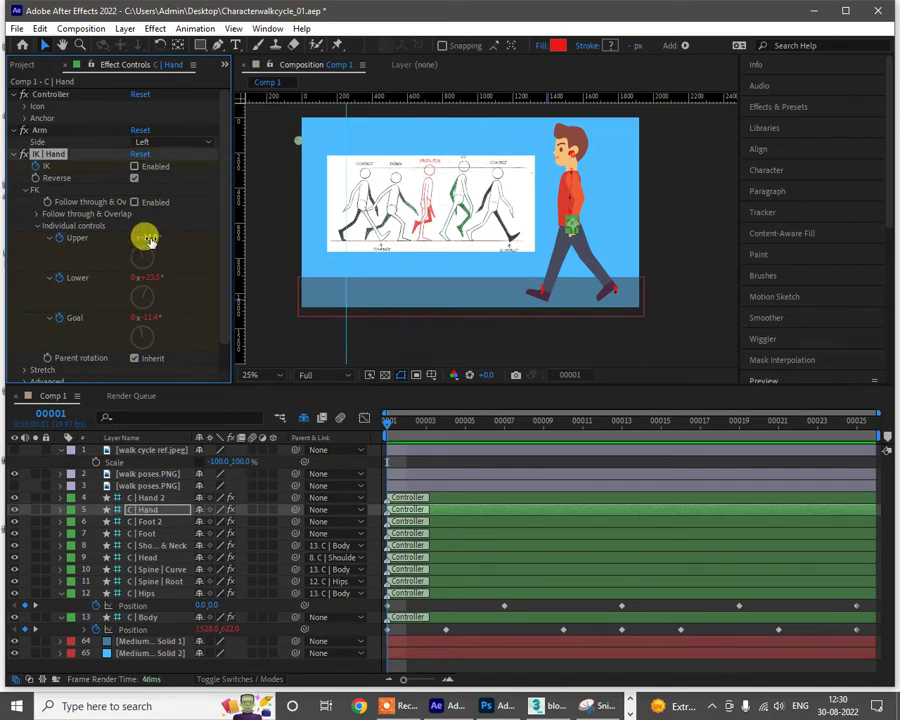
drag(149, 237, 40, 175)
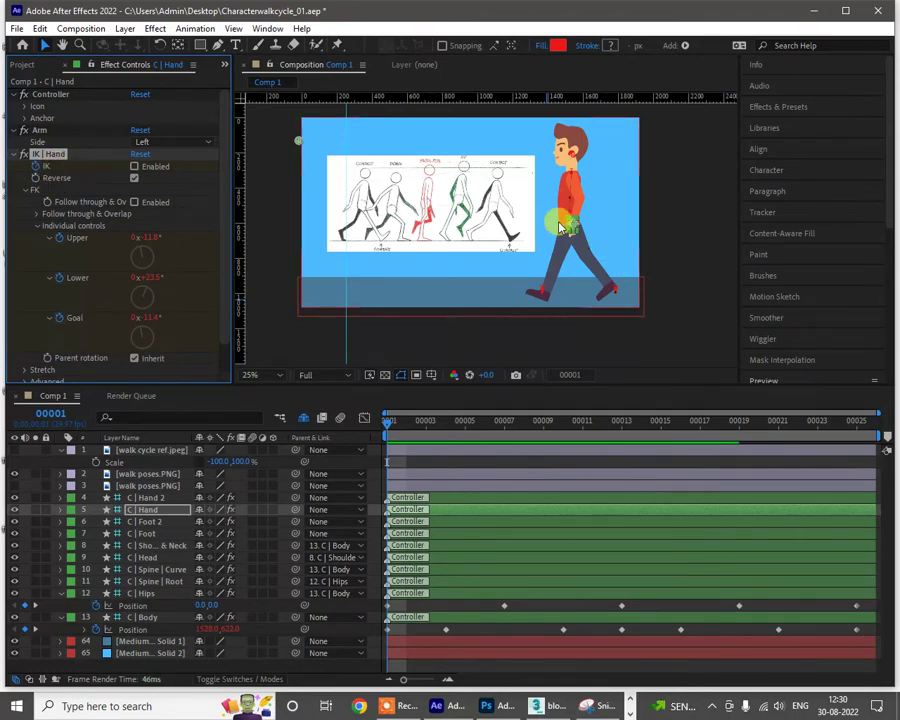
Step: Switch the IK option of C | Hand on and back off at frame 1
scroll(559, 226, up, 1)
drag(655, 245, 618, 262)
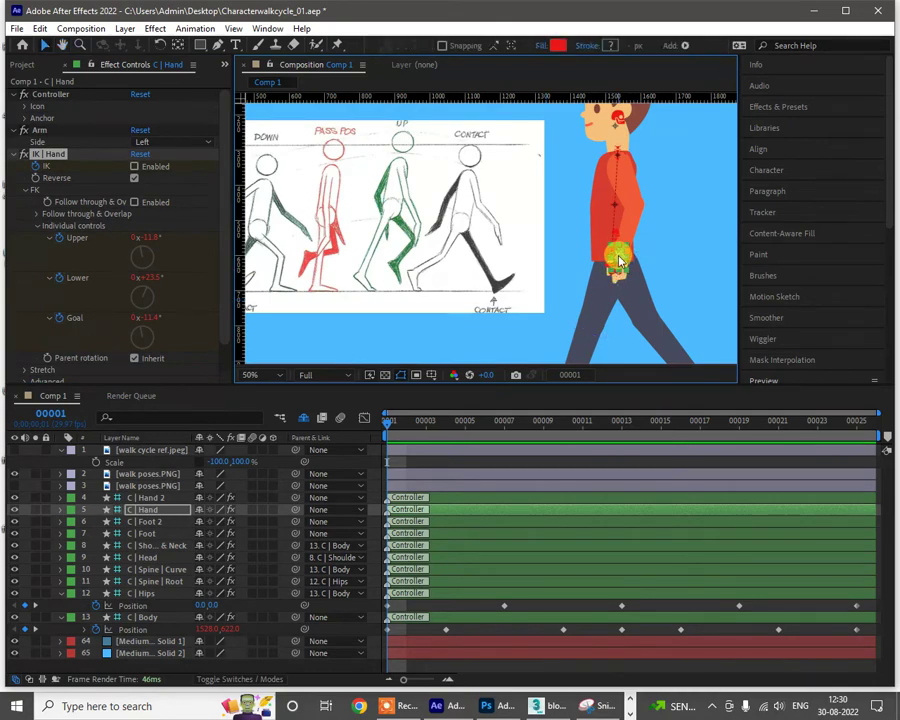
click(134, 167)
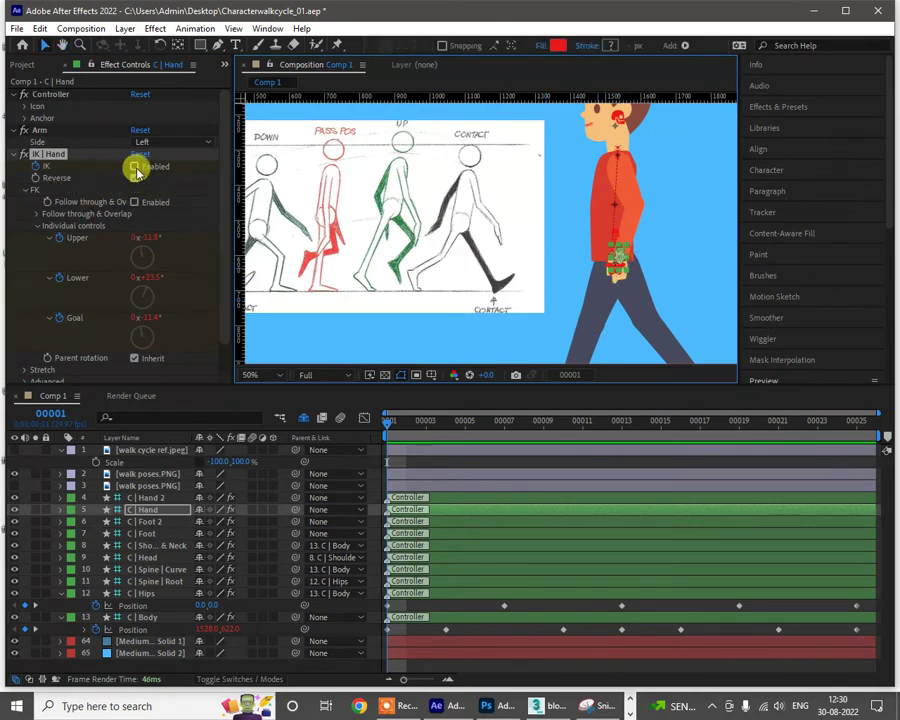
click(594, 244)
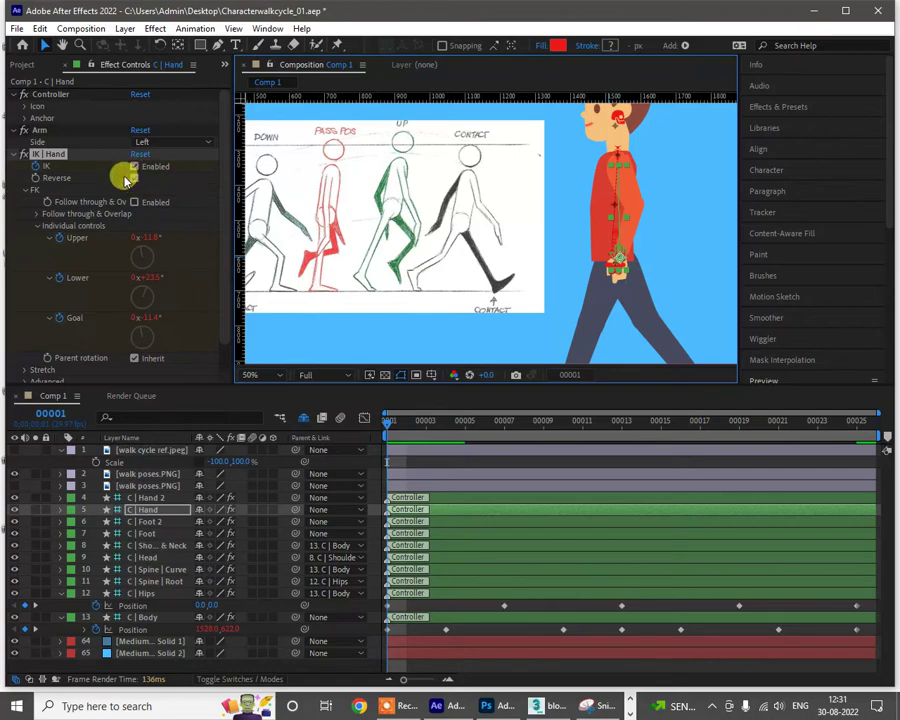
click(66, 170)
click(44, 154)
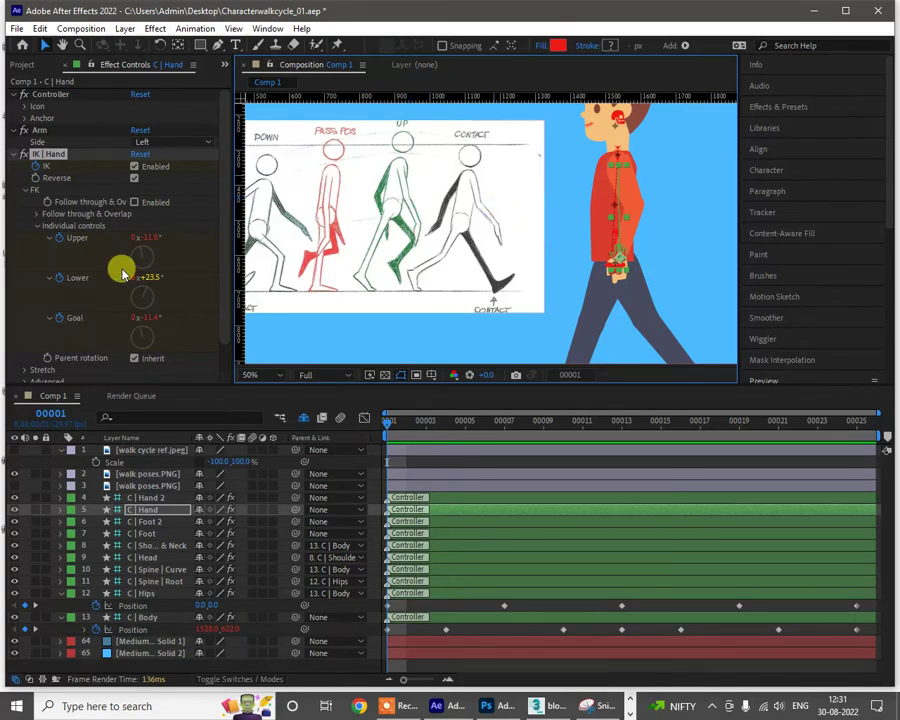
click(135, 168)
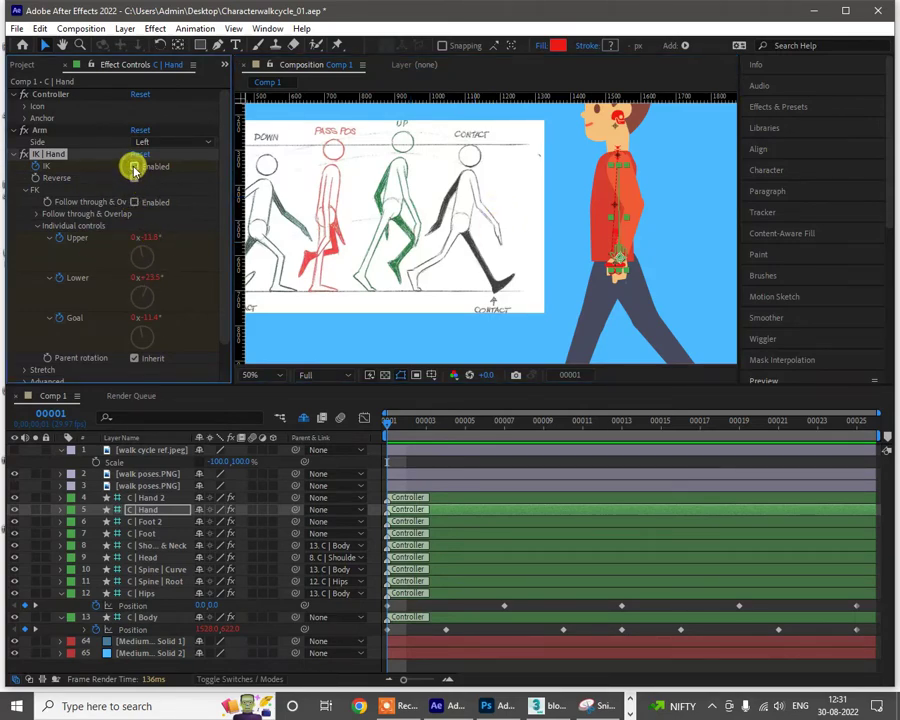
Step: Set C | Hand's Upper FK rotation to 22.2° at frame 1 and keyframe it
click(152, 239)
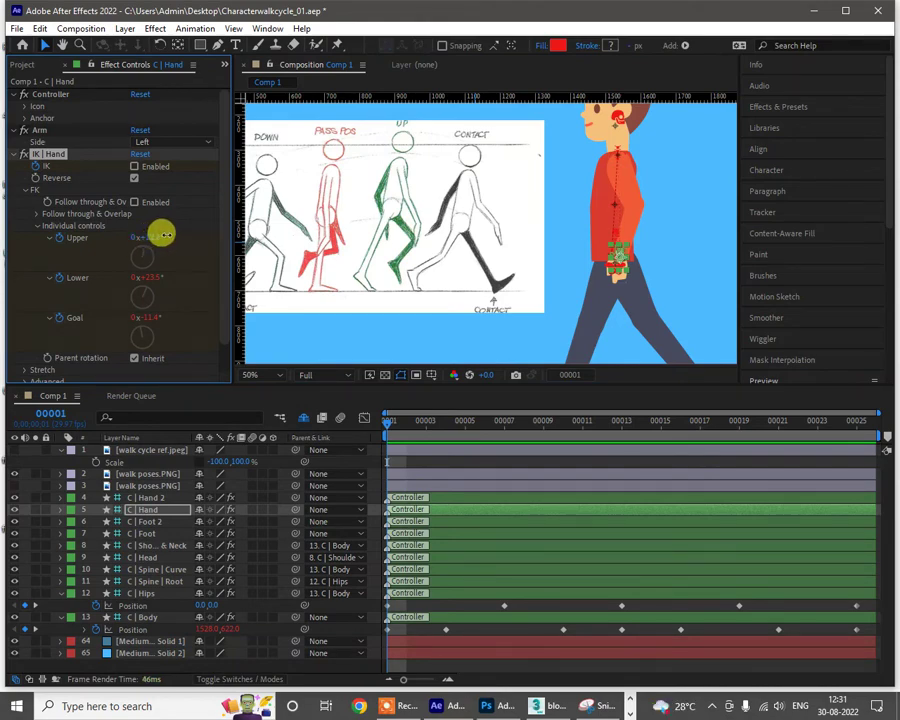
drag(160, 235, 170, 234)
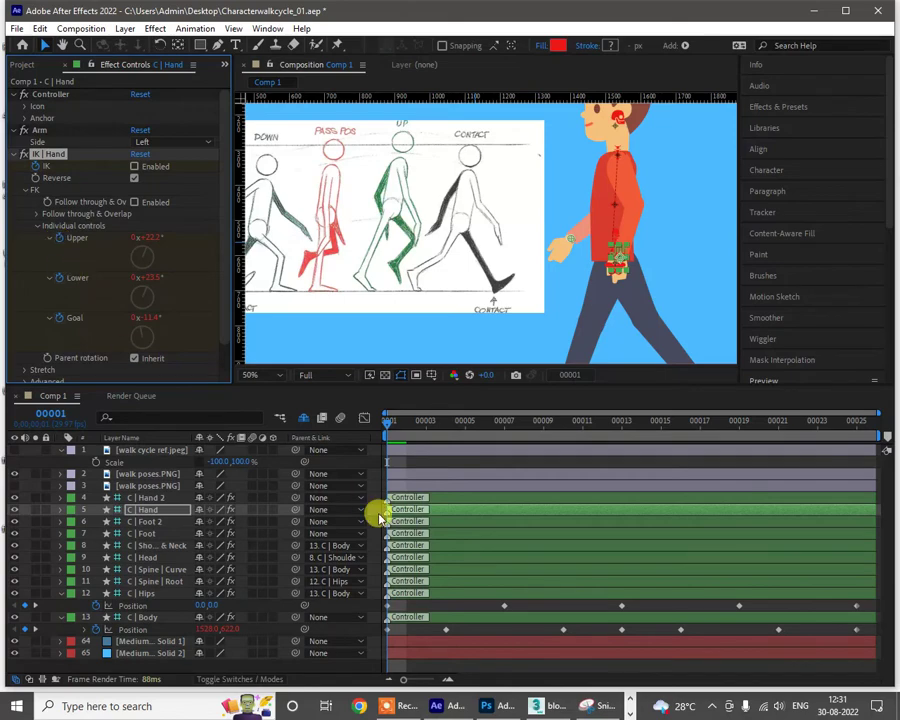
key(u)
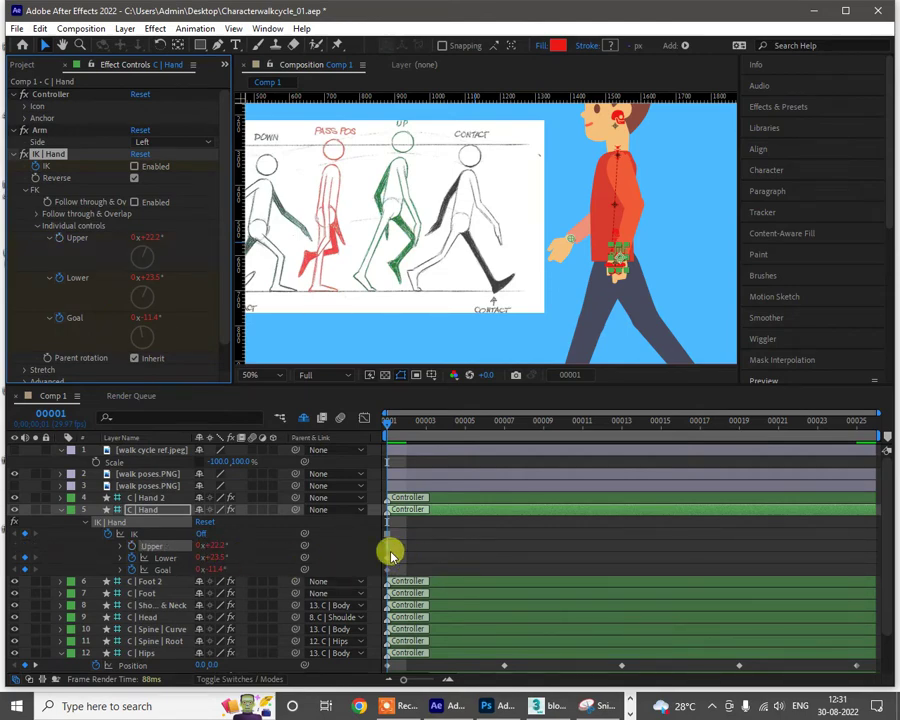
click(132, 546)
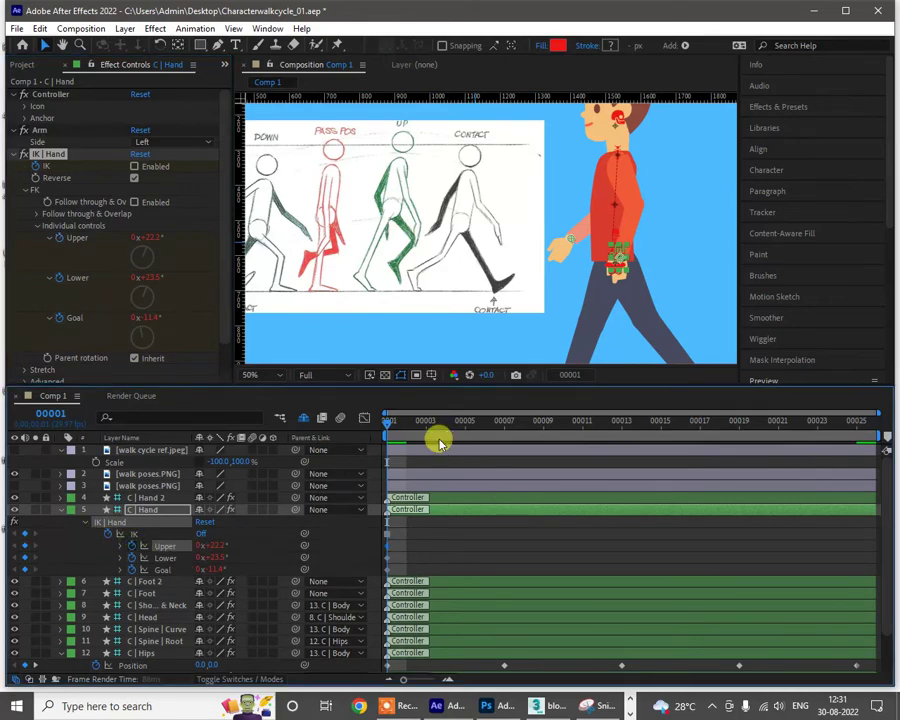
Step: Copy C | Hand's Upper, Lower and Goal keyframes from frame 1 to frame 25
drag(399, 543, 380, 580)
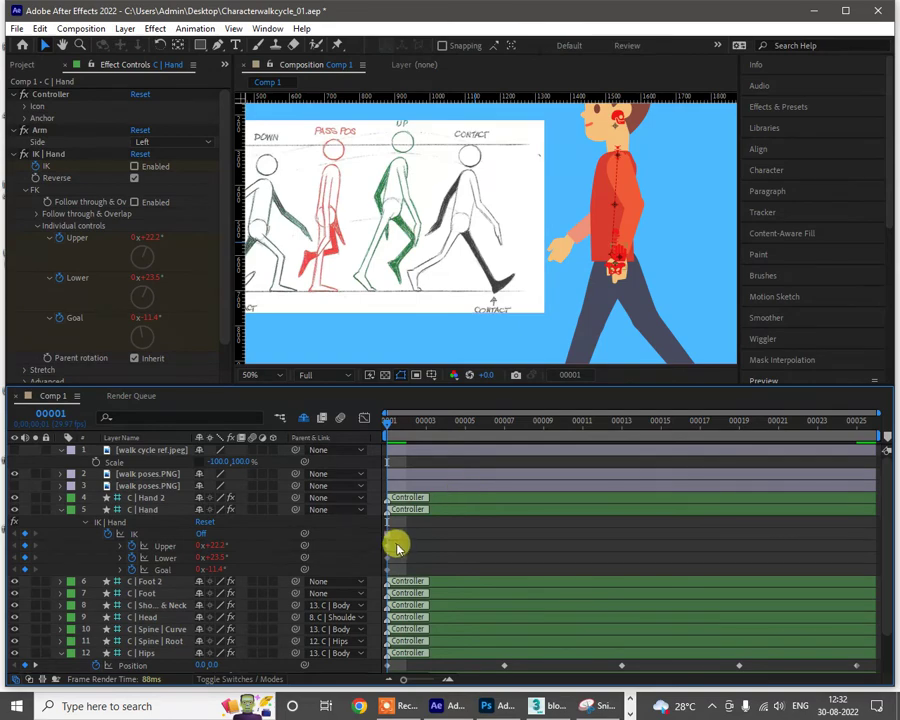
click(388, 567)
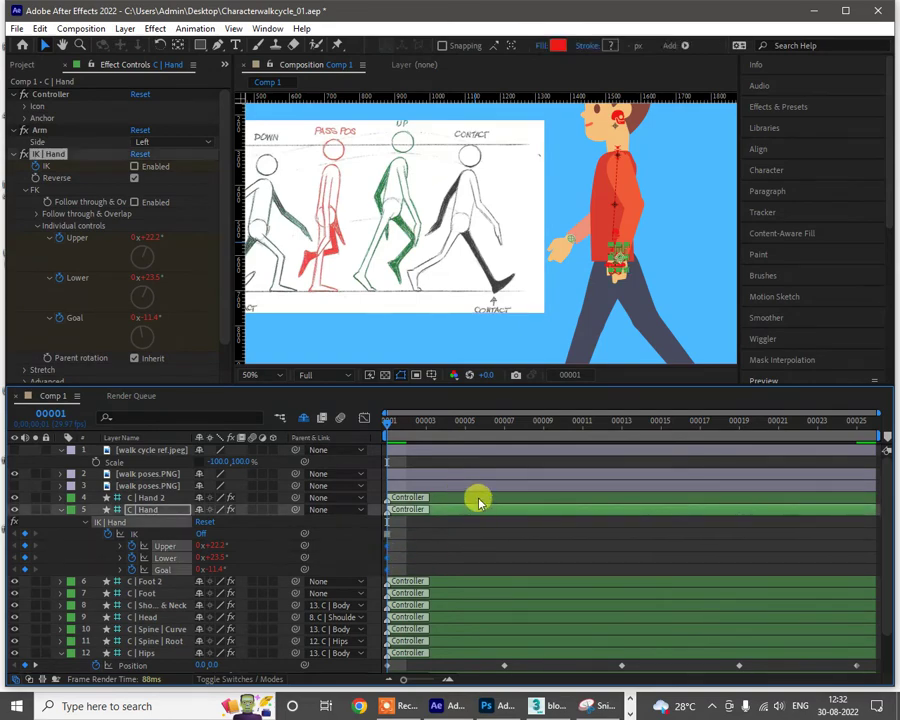
click(866, 432)
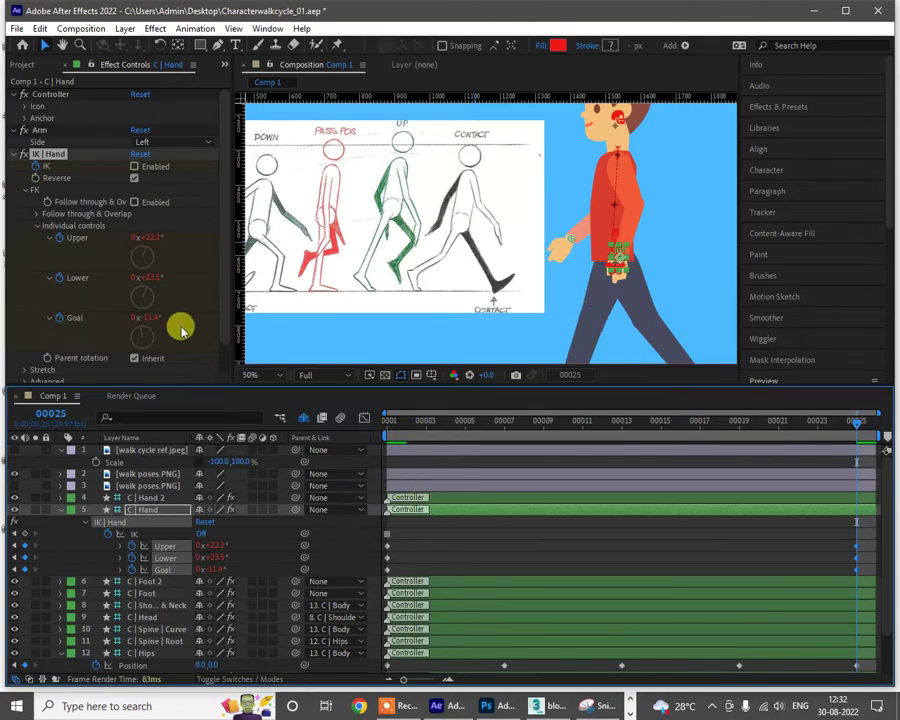
Step: Try an Upper rotation of 50.2° for C | Hand at frame 25 and undo it
drag(146, 233, 160, 233)
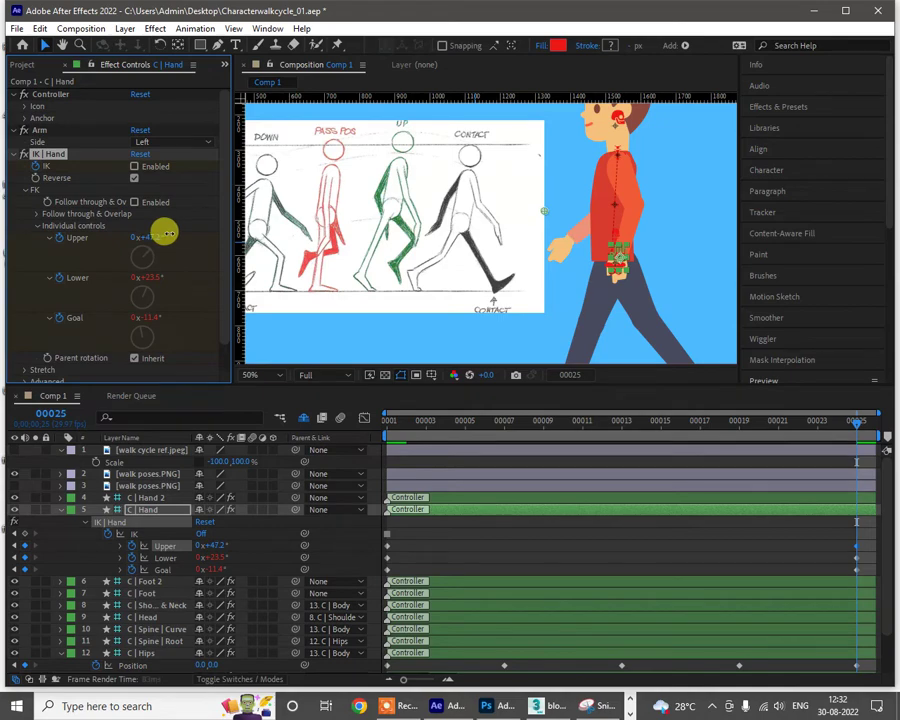
drag(163, 233, 172, 236)
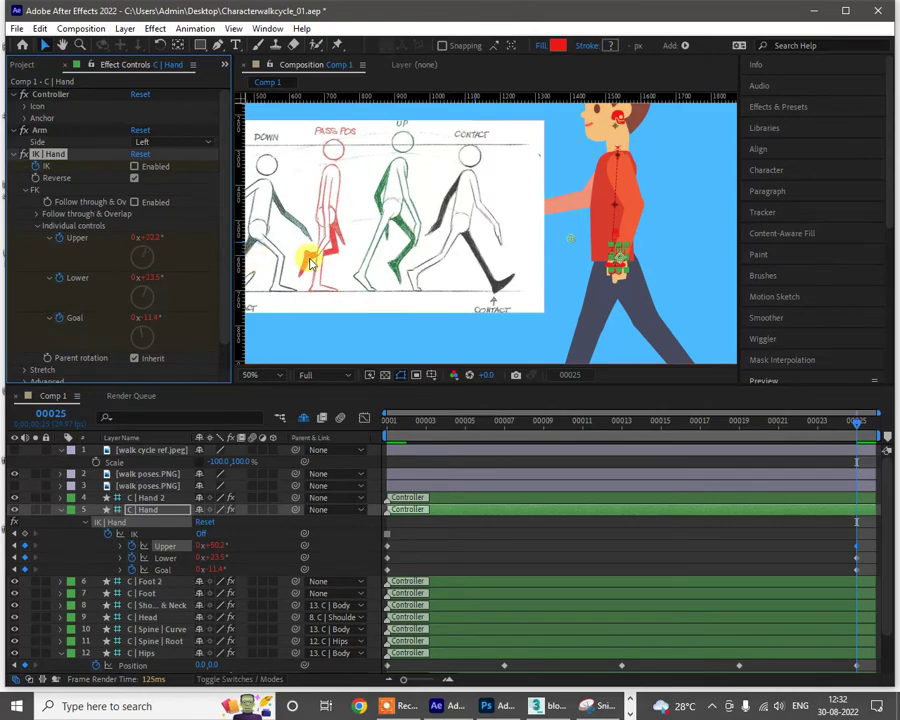
key(ctrl+z)
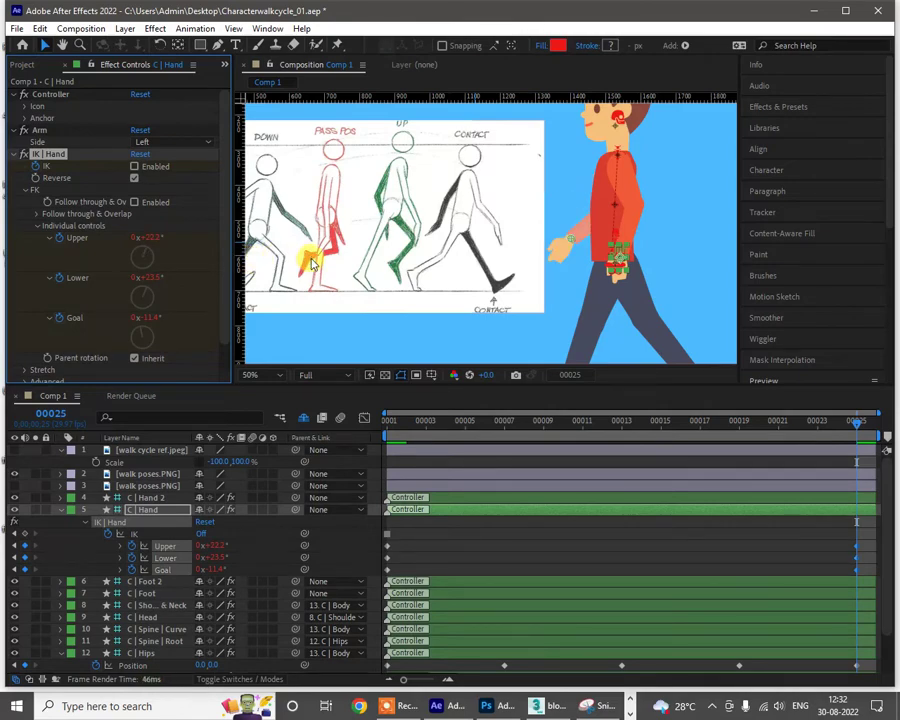
Step: Set C | Hand 2's Upper FK rotation to -40.5° at frame 1 and copy its Upper, Lower and Goal keyframes to frame 25
click(153, 498)
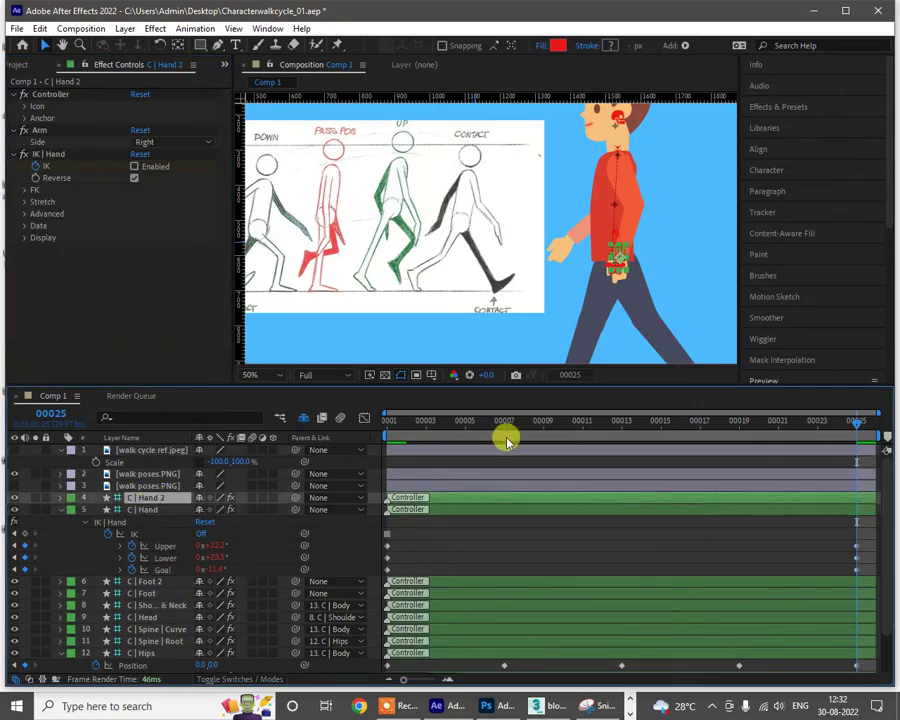
click(446, 421)
drag(380, 434, 364, 427)
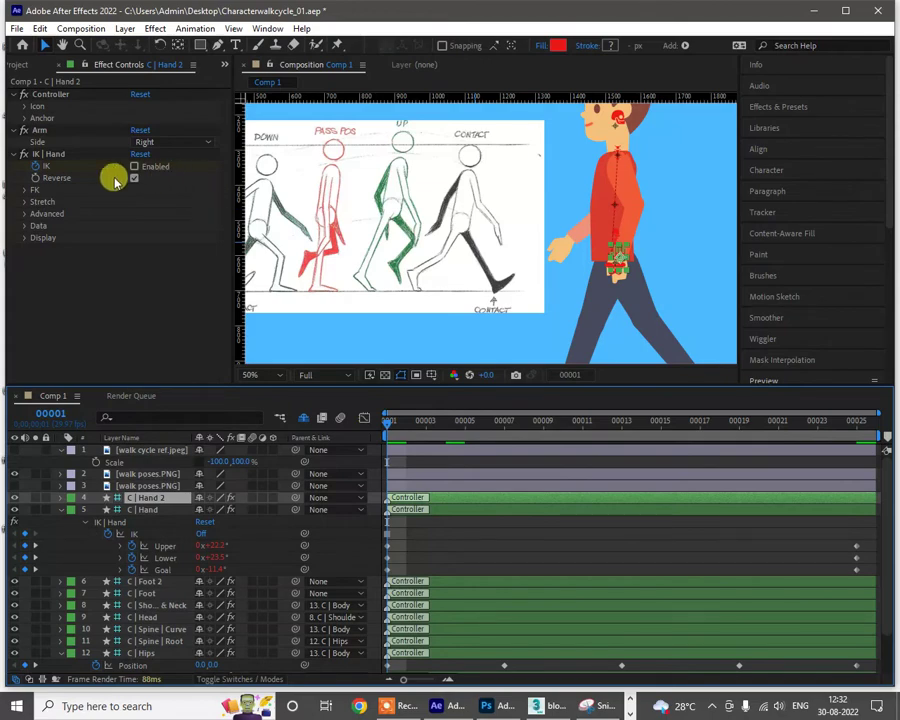
click(24, 190)
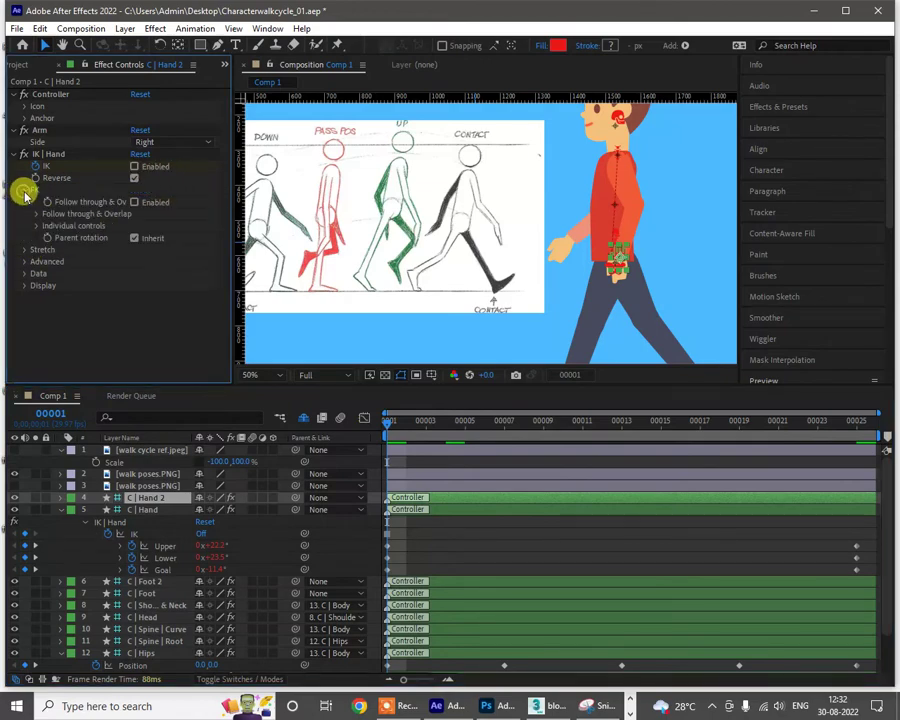
click(37, 227)
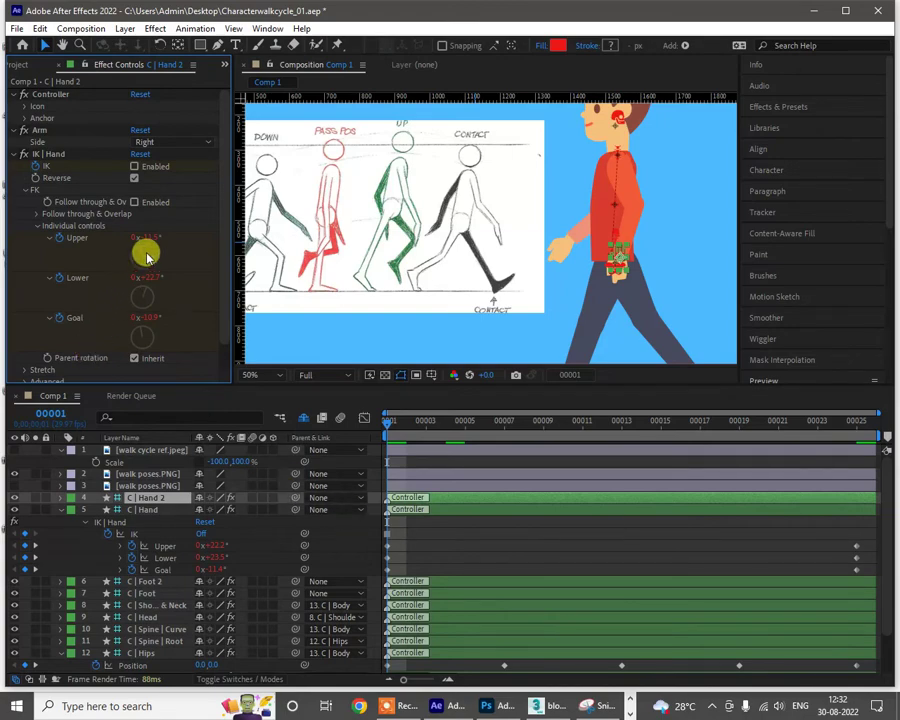
mouse_move(150, 238)
mouse_down()
mouse_move(179, 237)
mouse_move(68, 248)
mouse_move(76, 237)
mouse_move(97, 254)
mouse_up()
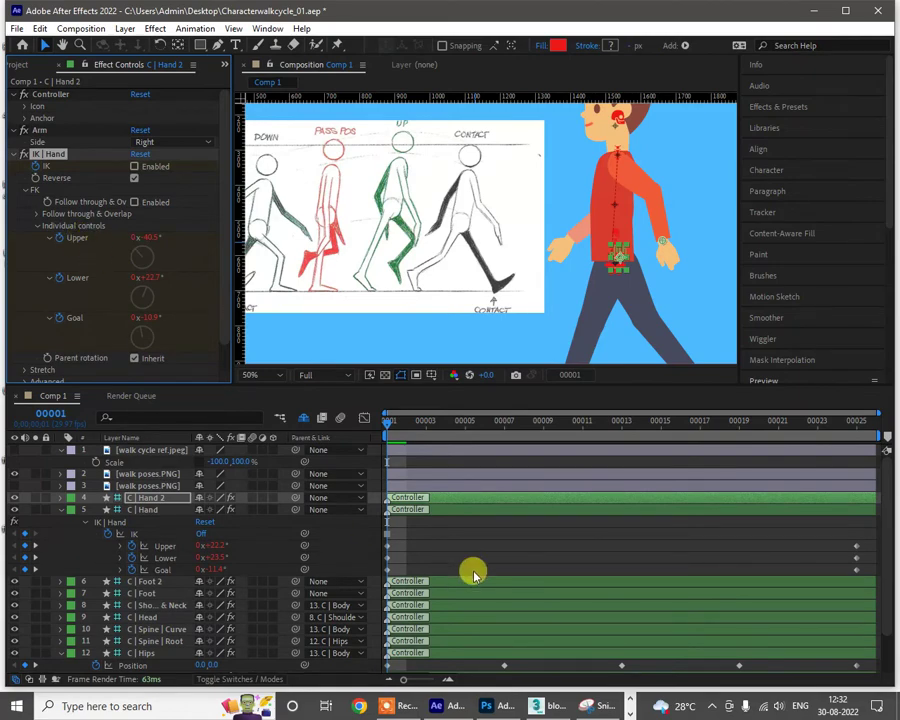
key(u)
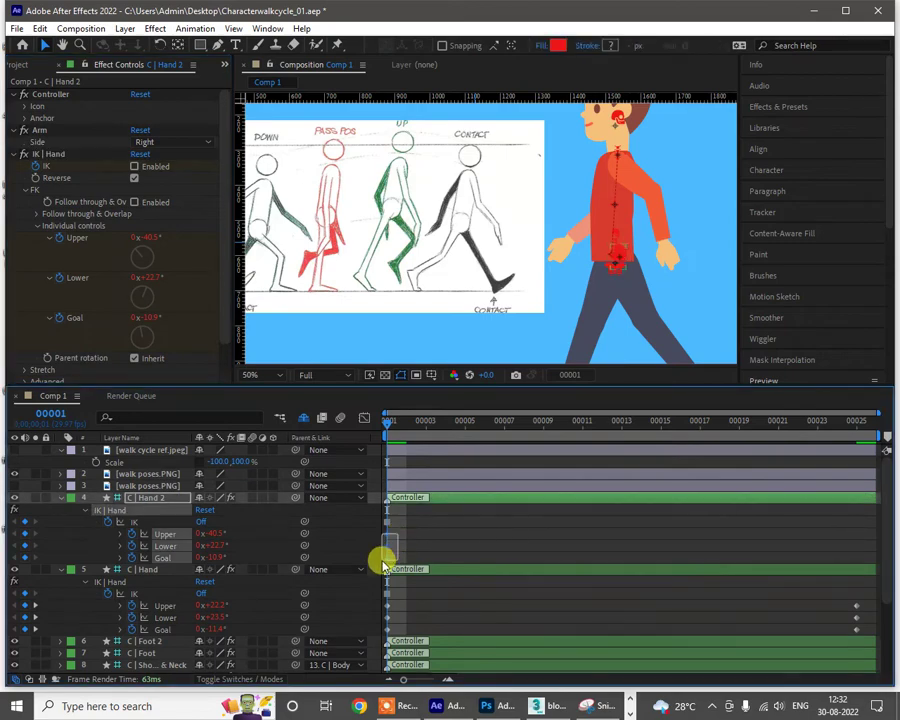
click(866, 431)
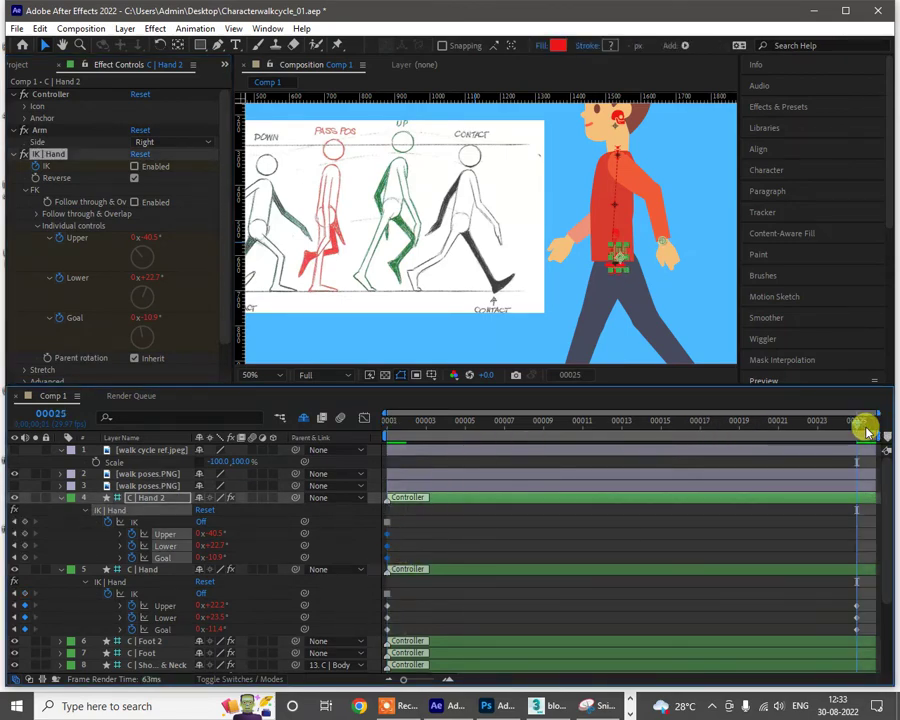
Step: At frame 13, swap the arm swing by setting the Upper rotation to 20.5° for C | Hand 2 and -37.8° for C | Hand
click(621, 428)
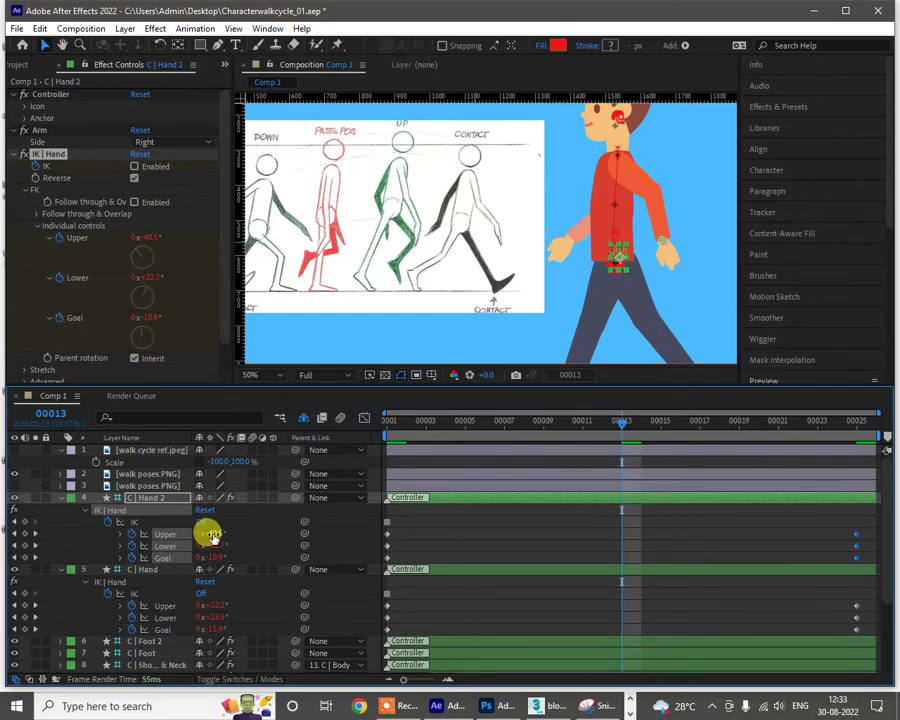
drag(209, 533, 250, 531)
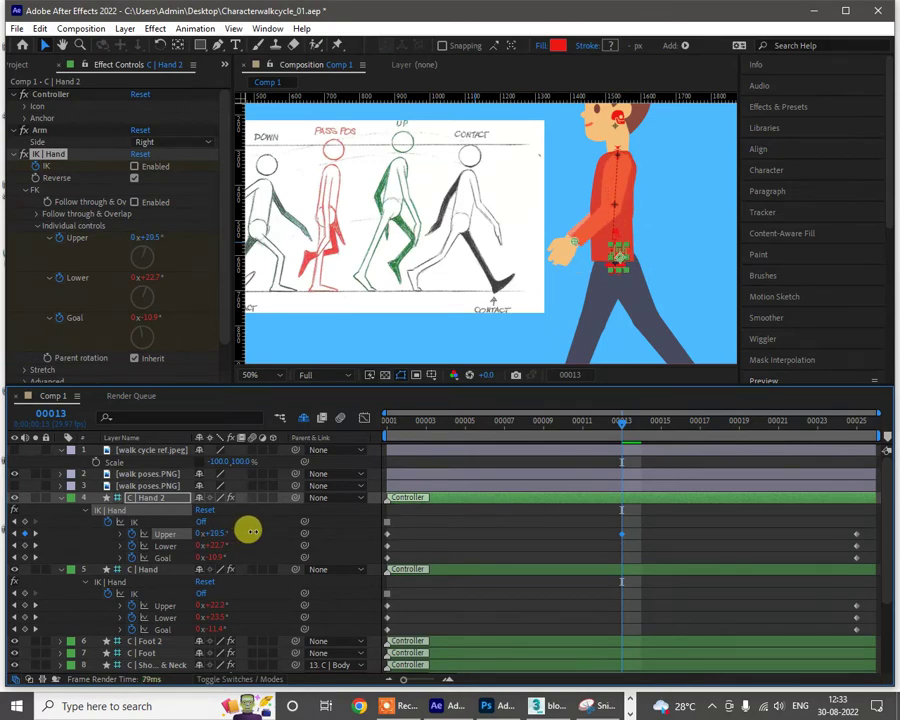
click(148, 569)
drag(217, 605, 182, 605)
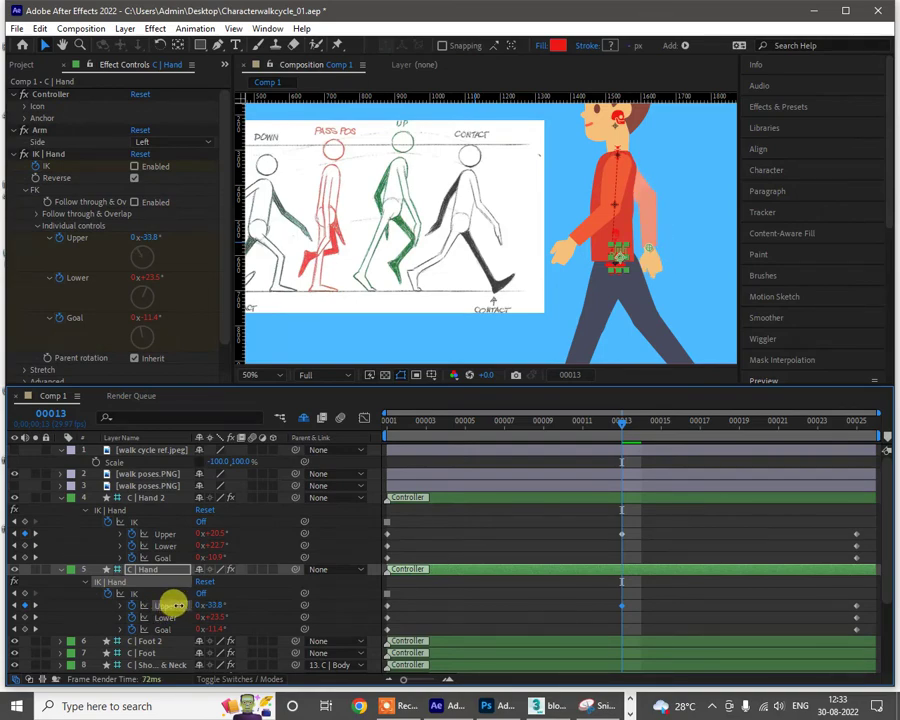
click(662, 594)
scroll(605, 250, down, 2)
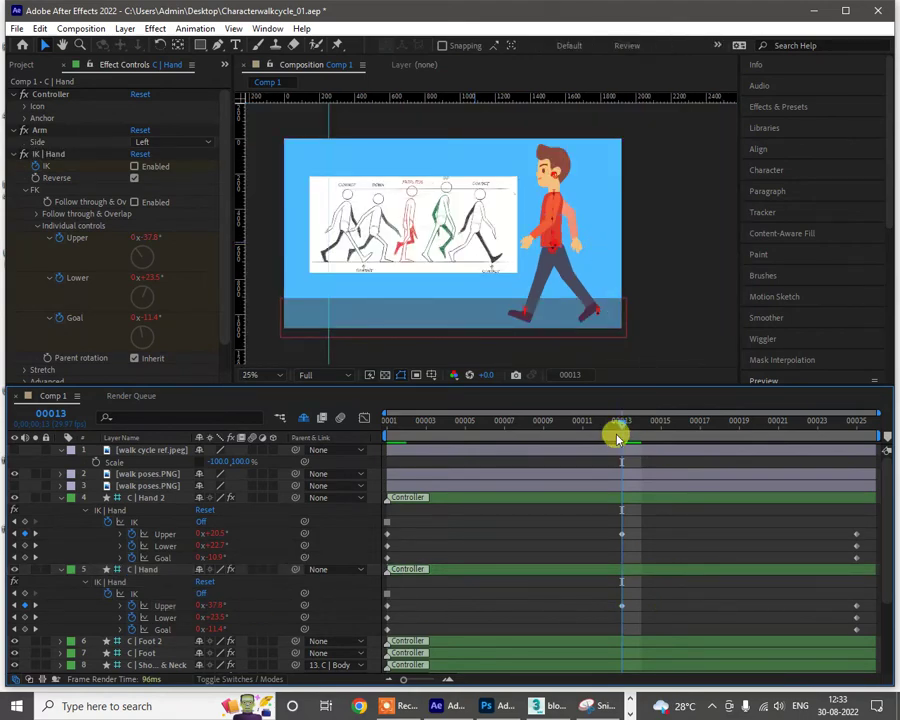
drag(539, 438, 155, 428)
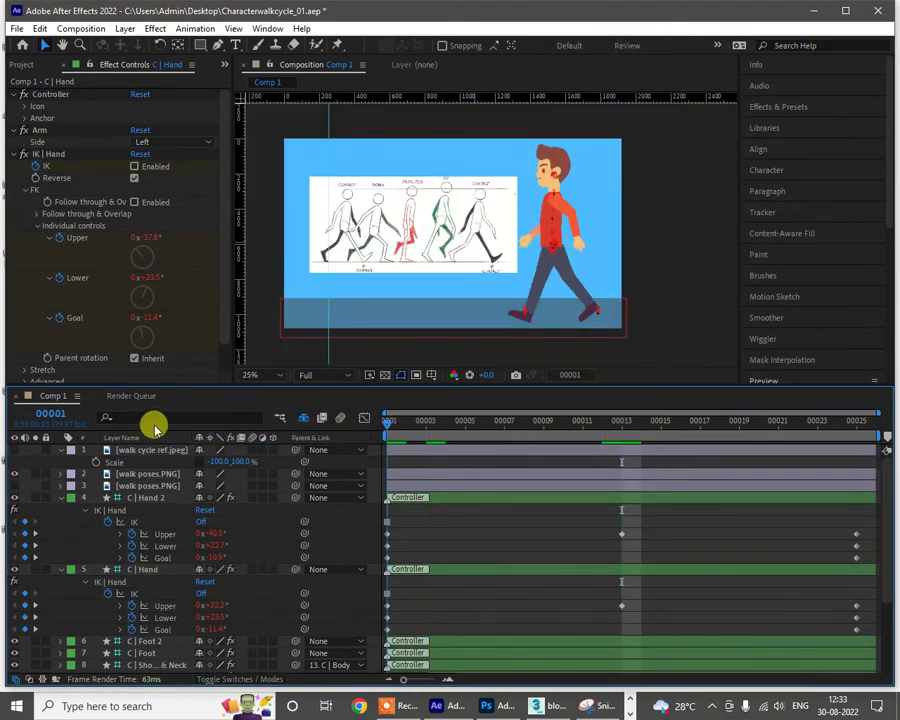
Step: Try deleting C | Hand 2's Upper keyframe at frame 13 and undo the deletion
click(621, 533)
key(Delete)
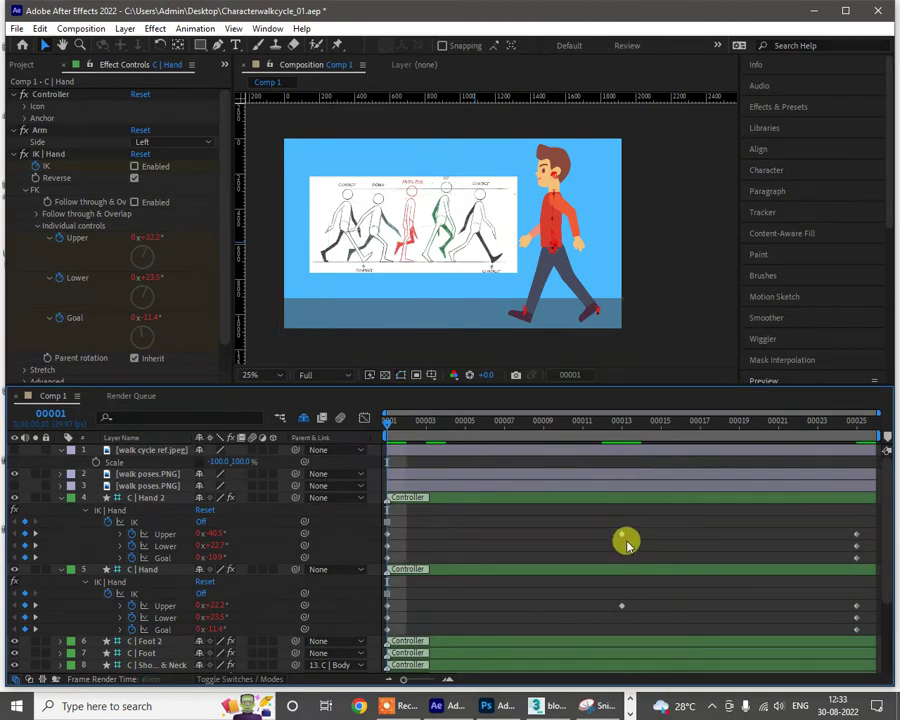
key(ctrl+z)
Step: Play back the walk cycle and compare the arm swing with the passing pose in the reference chart
key(space)
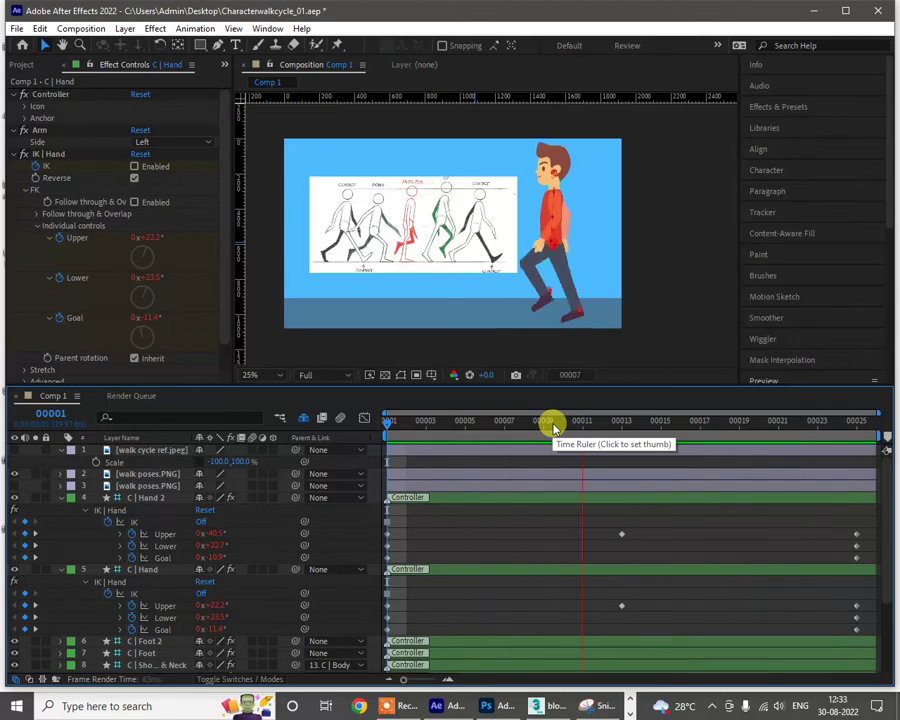
key(space)
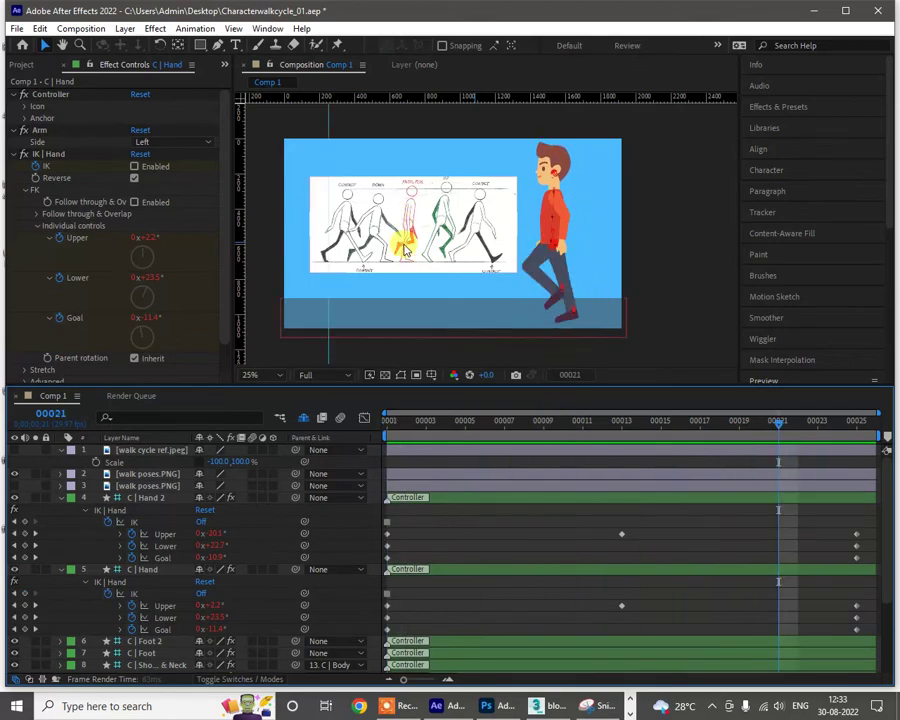
scroll(410, 240, up, 2)
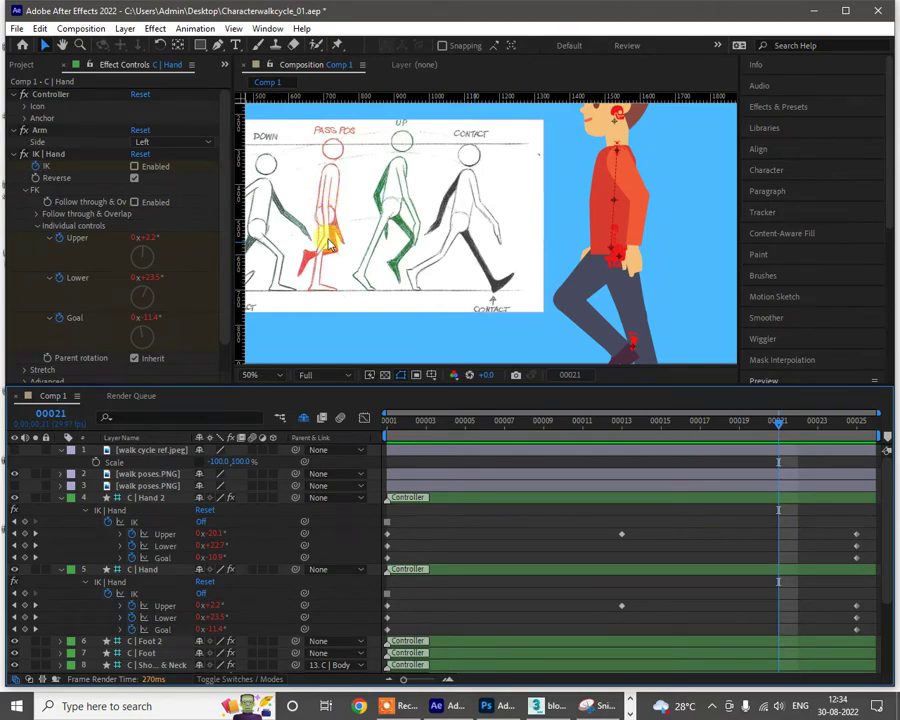
drag(497, 437, 370, 443)
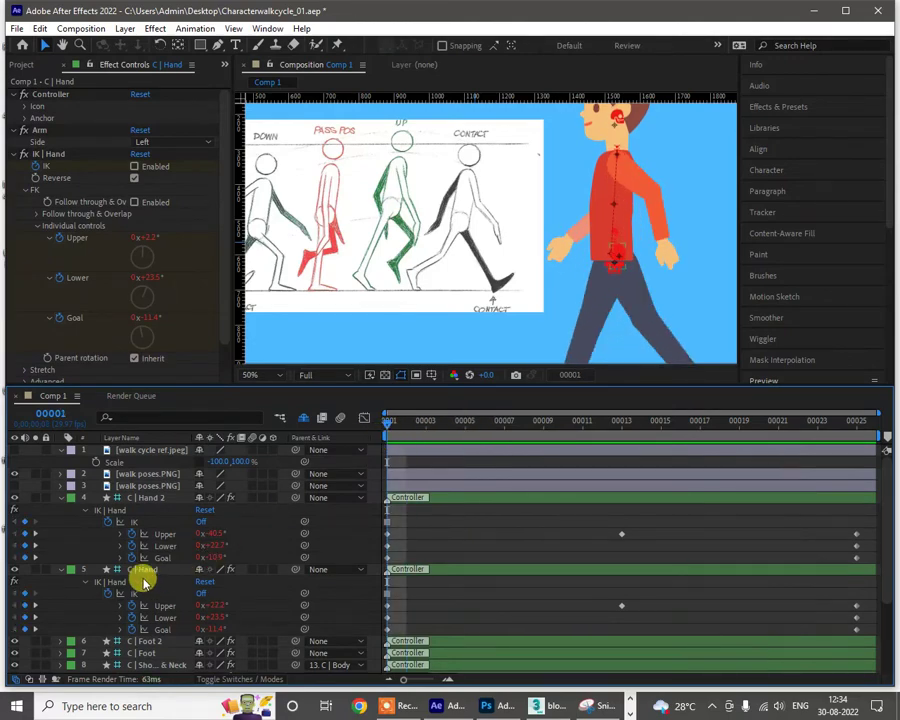
Step: Try raising C | Hand's Upper FK rotation to 84.2° at frame 1
click(141, 571)
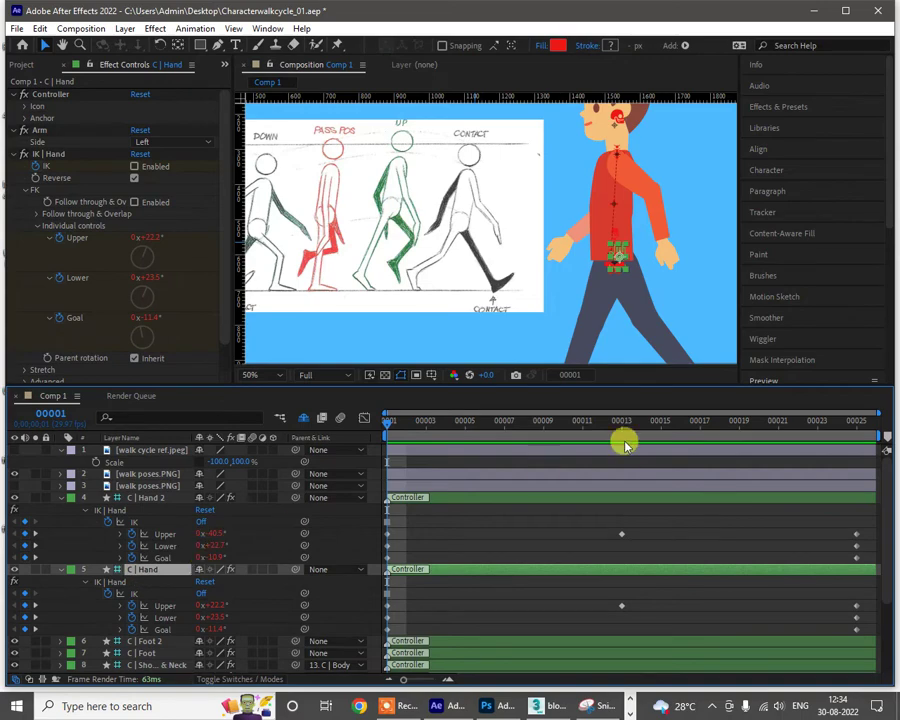
drag(431, 432, 378, 441)
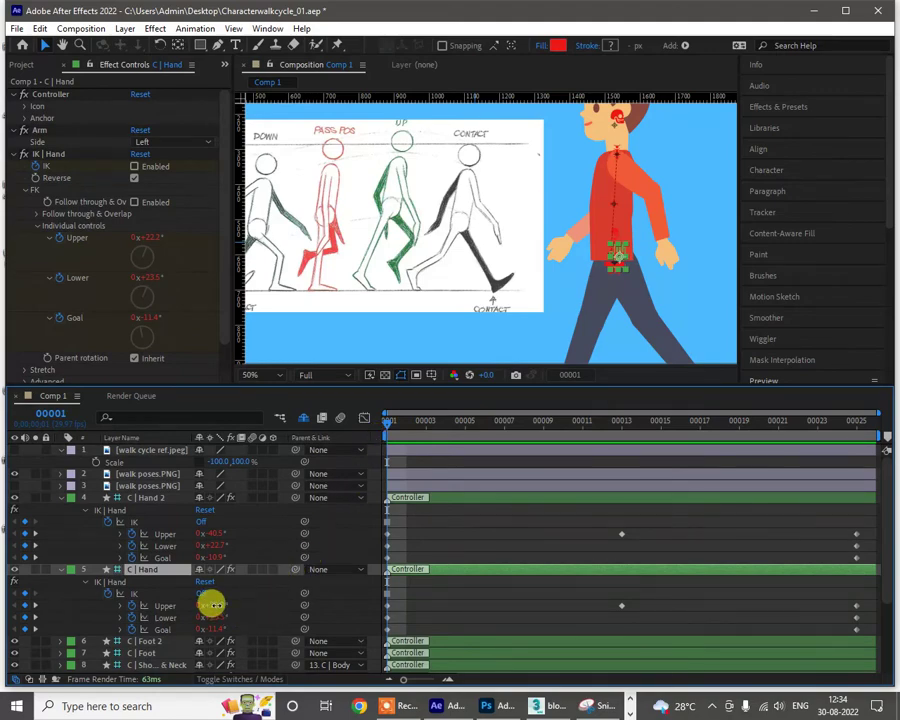
drag(213, 604, 249, 597)
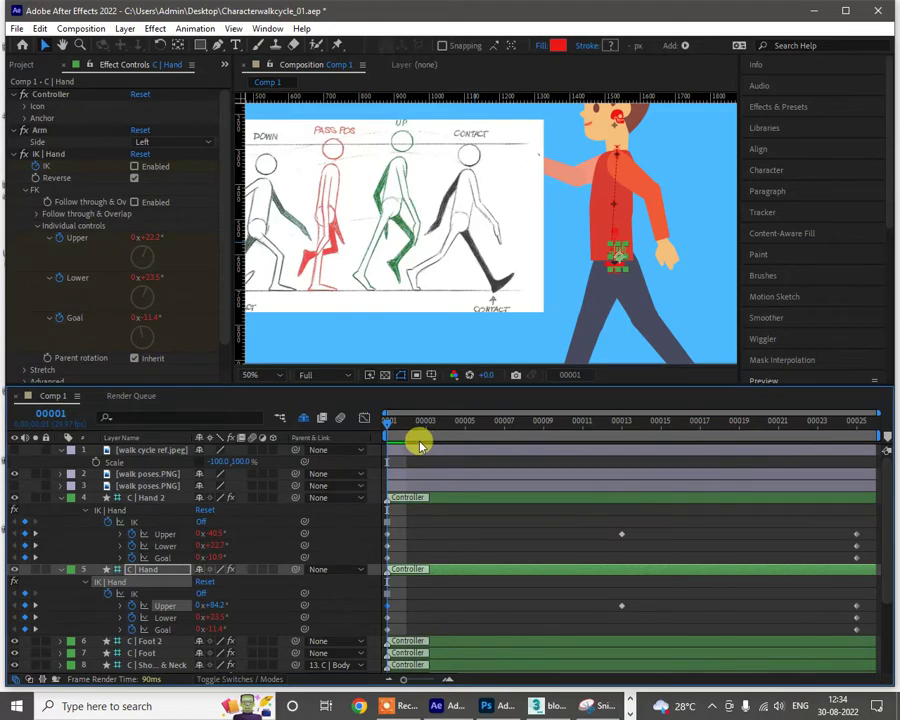
Step: At frame 7, set C | Hand's Upper rotation to 23.2°, Lower to 40.5° and Goal to 12.6°
drag(430, 427, 506, 430)
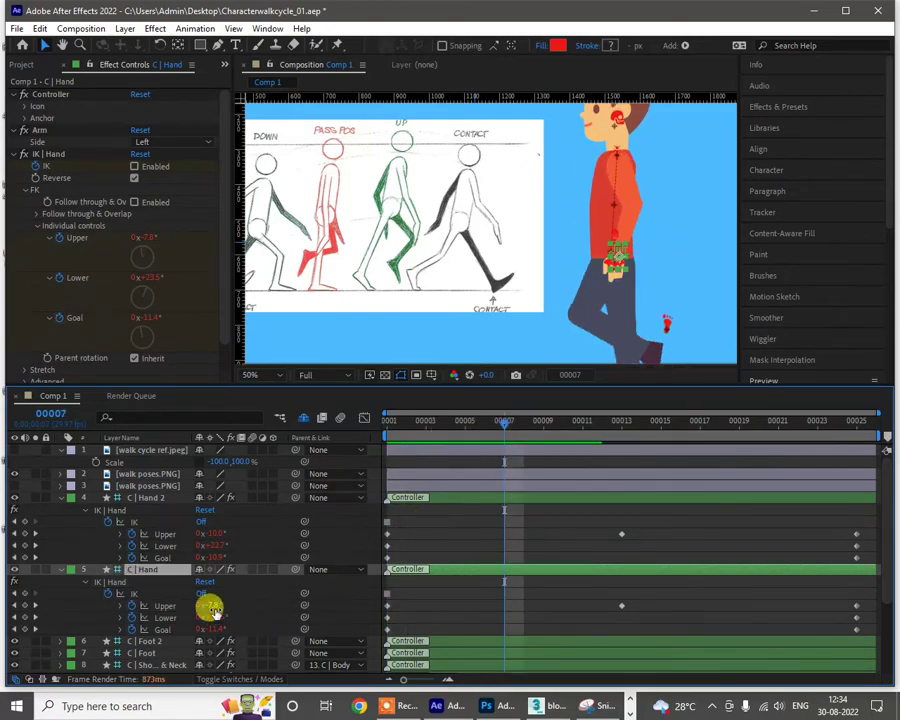
drag(216, 605, 228, 600)
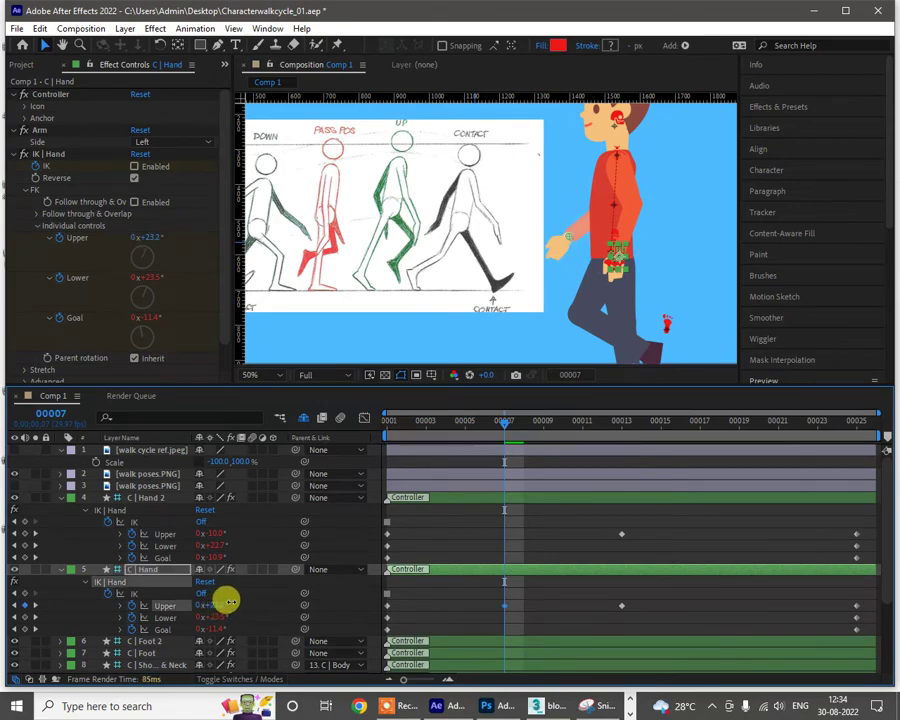
drag(231, 602, 215, 614)
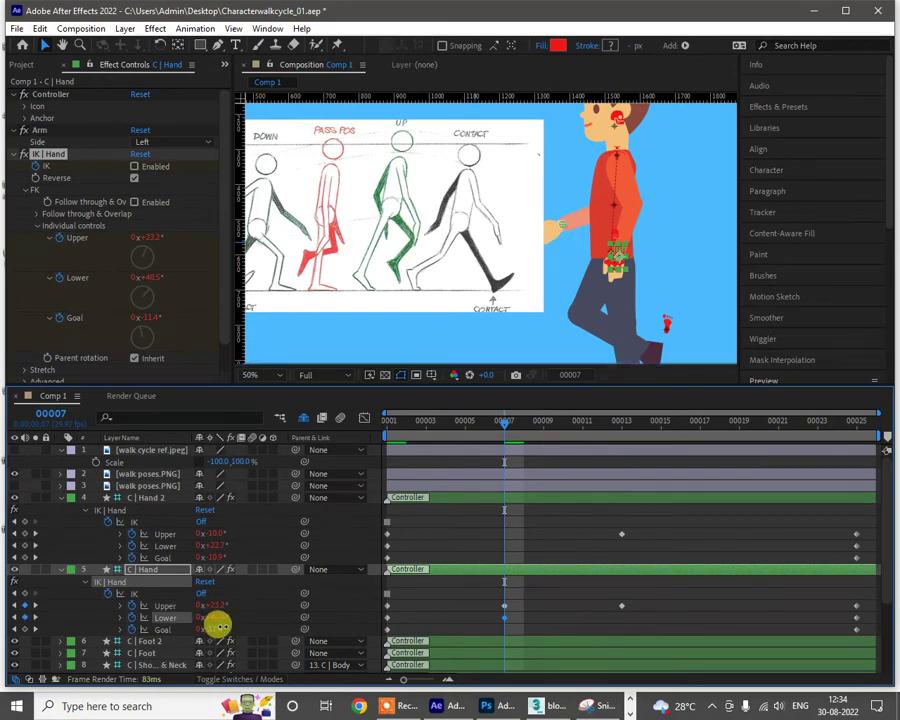
drag(218, 627, 226, 622)
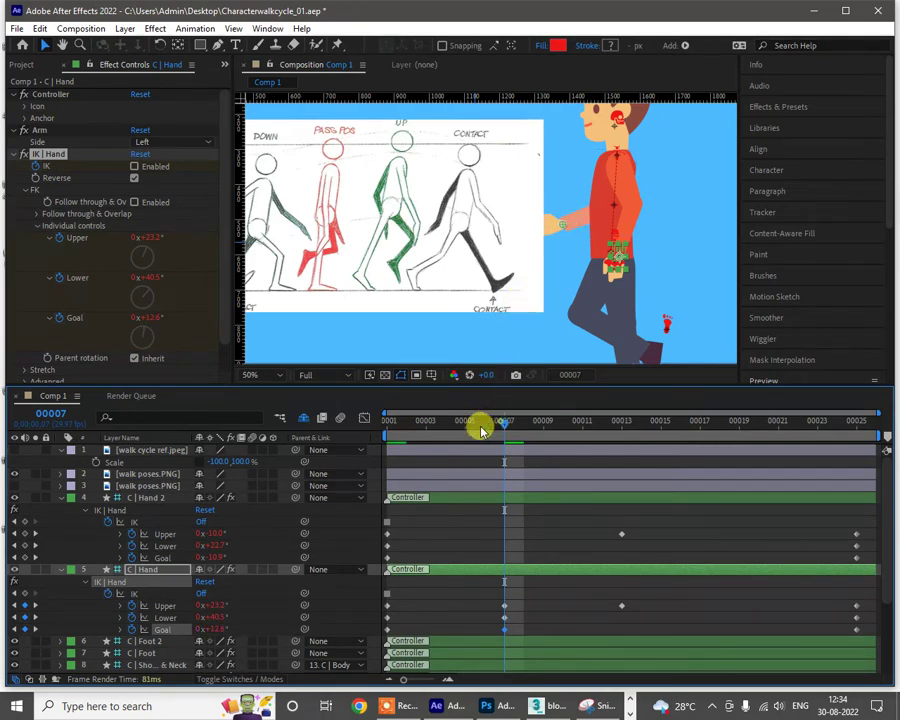
Step: At frame 19, set C | Hand's Upper rotation to -19.8°, Lower to 7.2° and Goal to -32.4°, and play back the walk cycle
drag(435, 430, 344, 424)
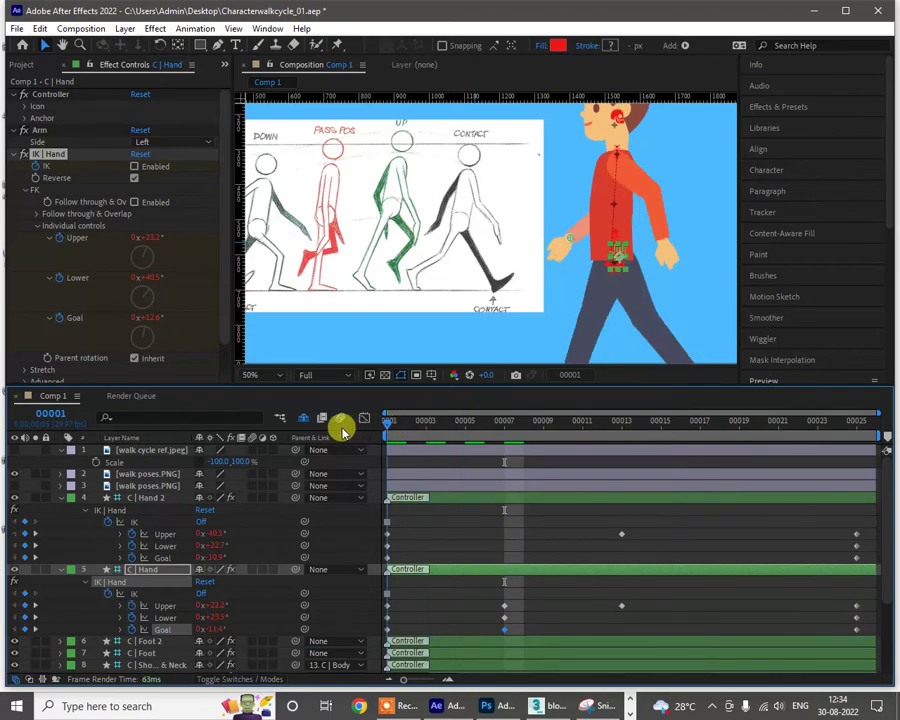
key(space)
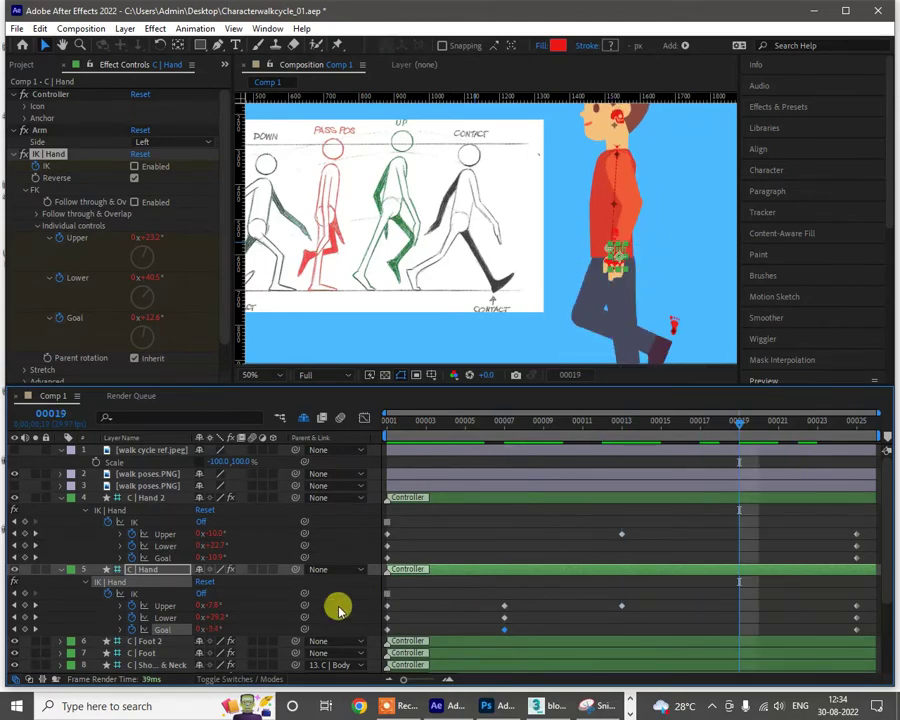
drag(213, 606, 201, 628)
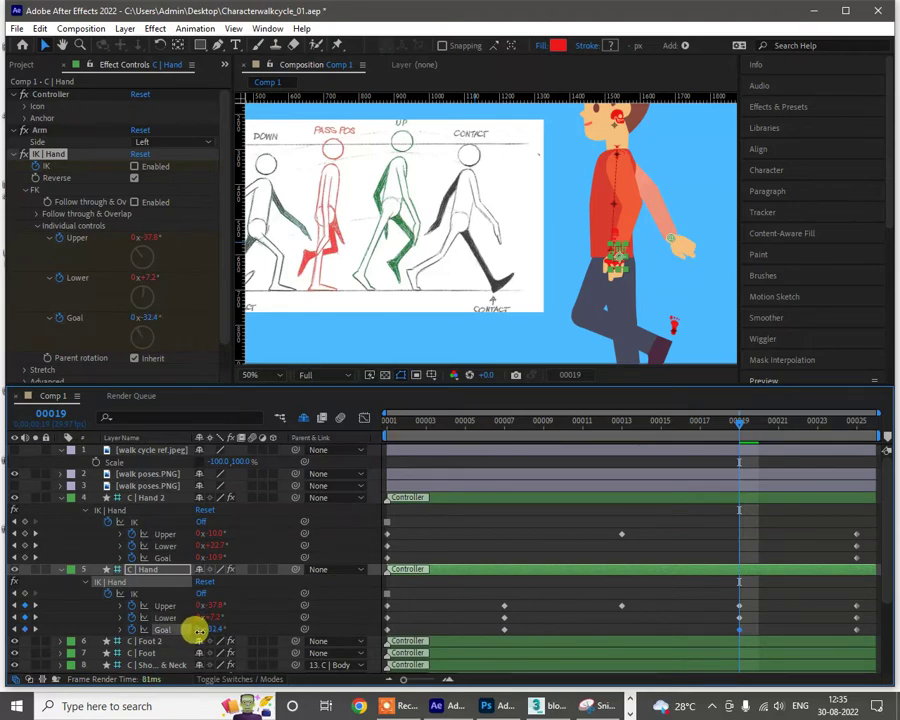
drag(207, 606, 213, 604)
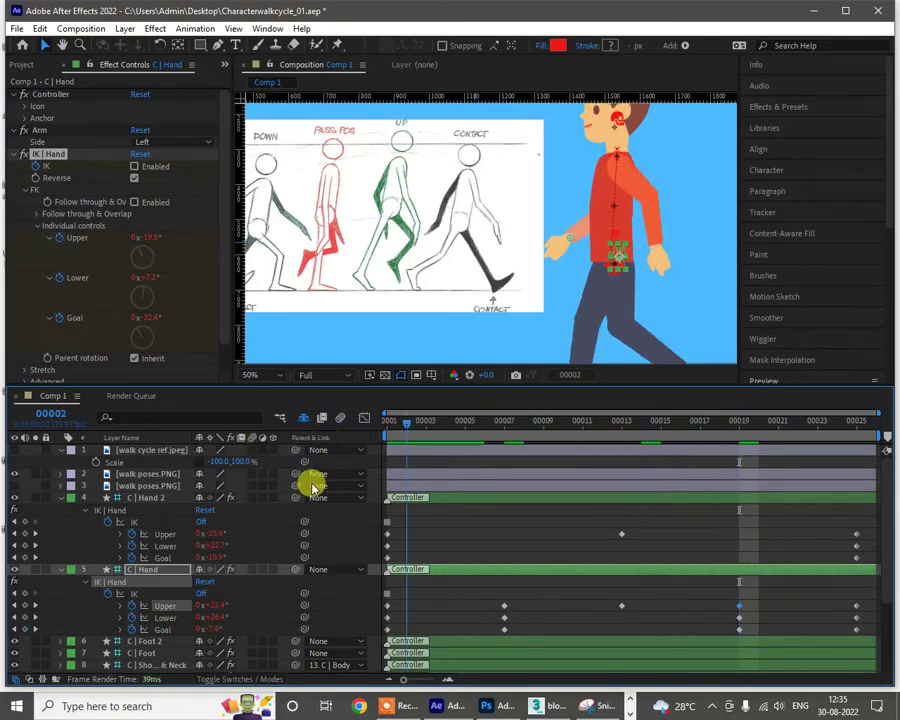
click(603, 357)
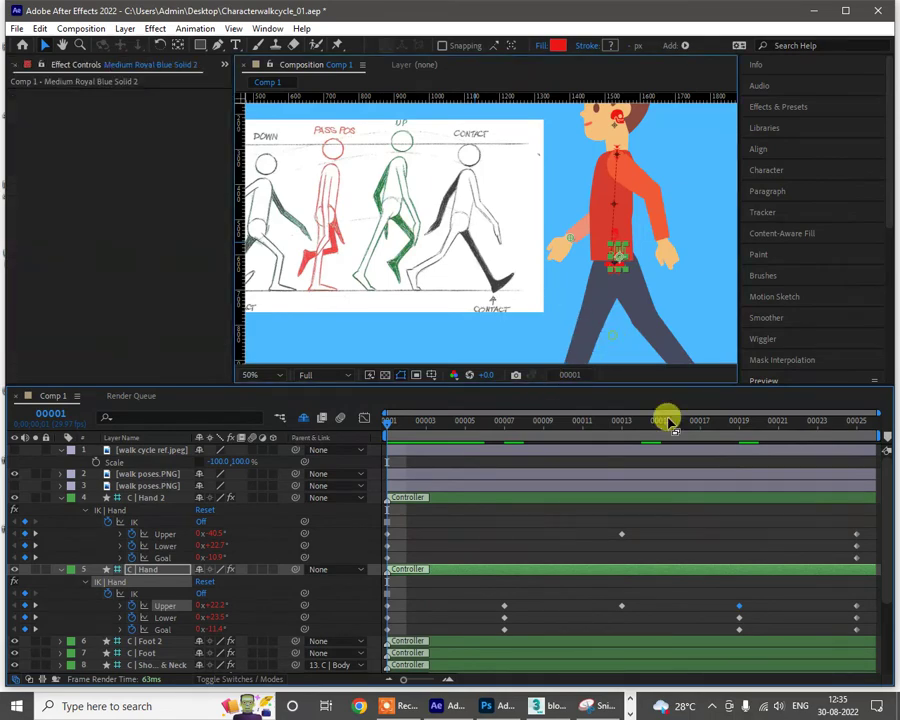
click(672, 511)
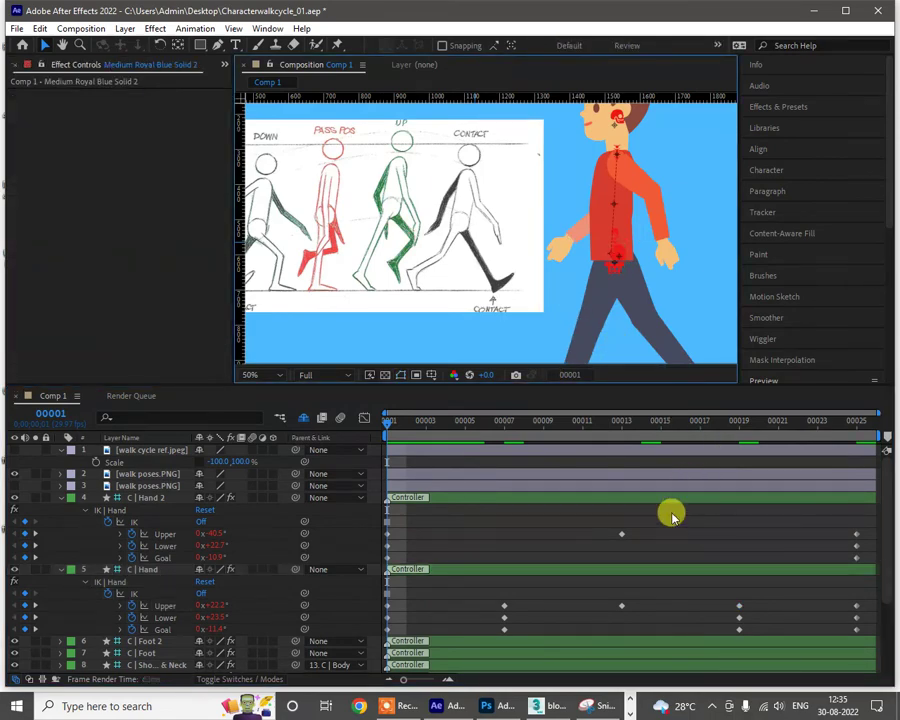
key(space)
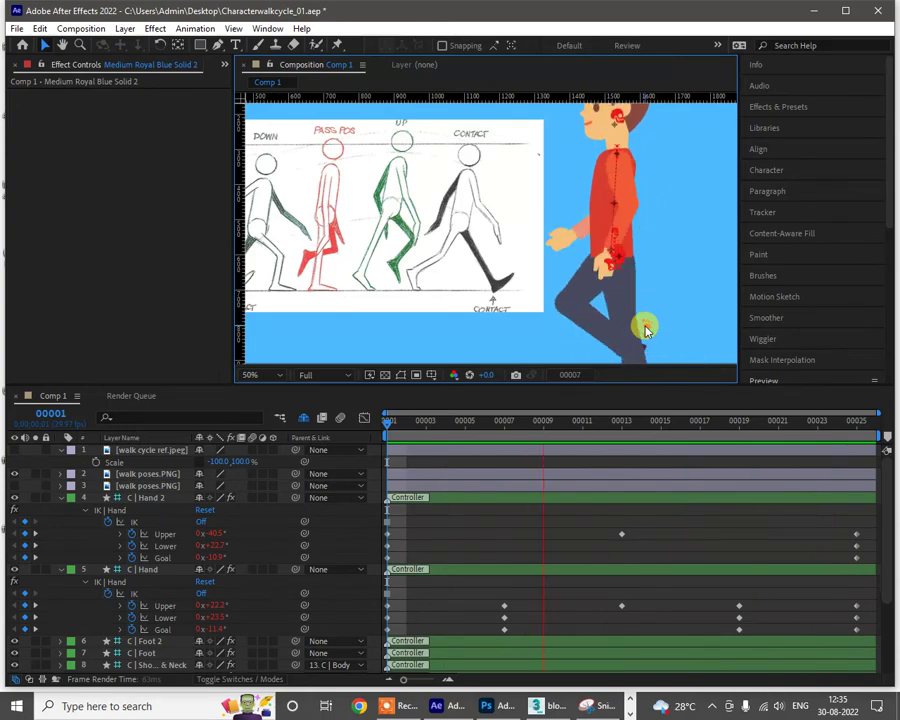
key(space)
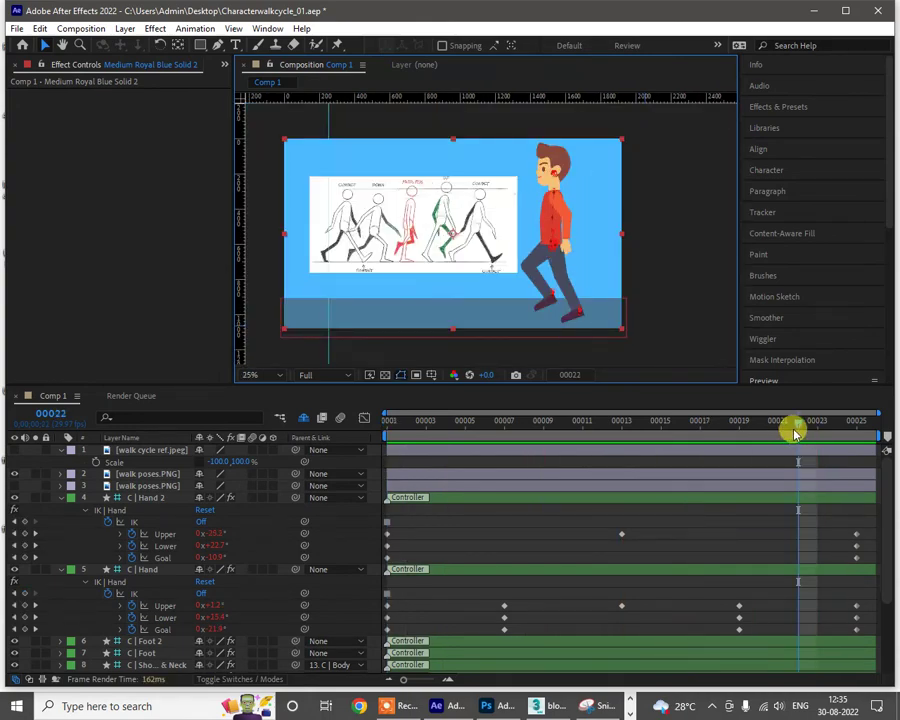
Step: Copy C | Hand's Upper, Lower and Goal keyframes from frame 1 to frame 25, and at frame 13 set Lower to 12.9° and Goal to -21.9°
drag(790, 426, 887, 453)
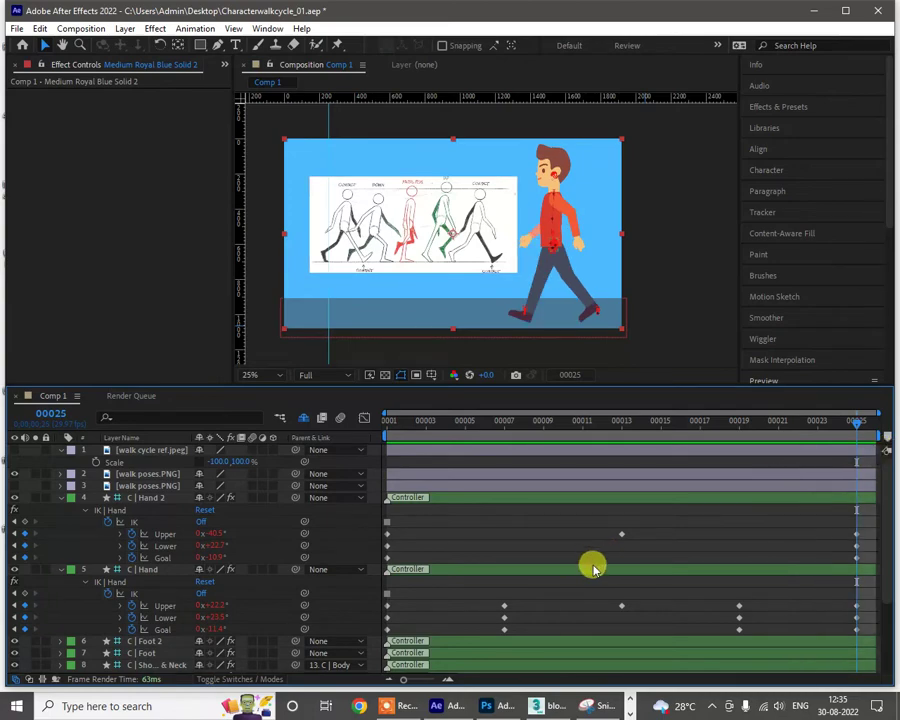
drag(420, 435, 374, 430)
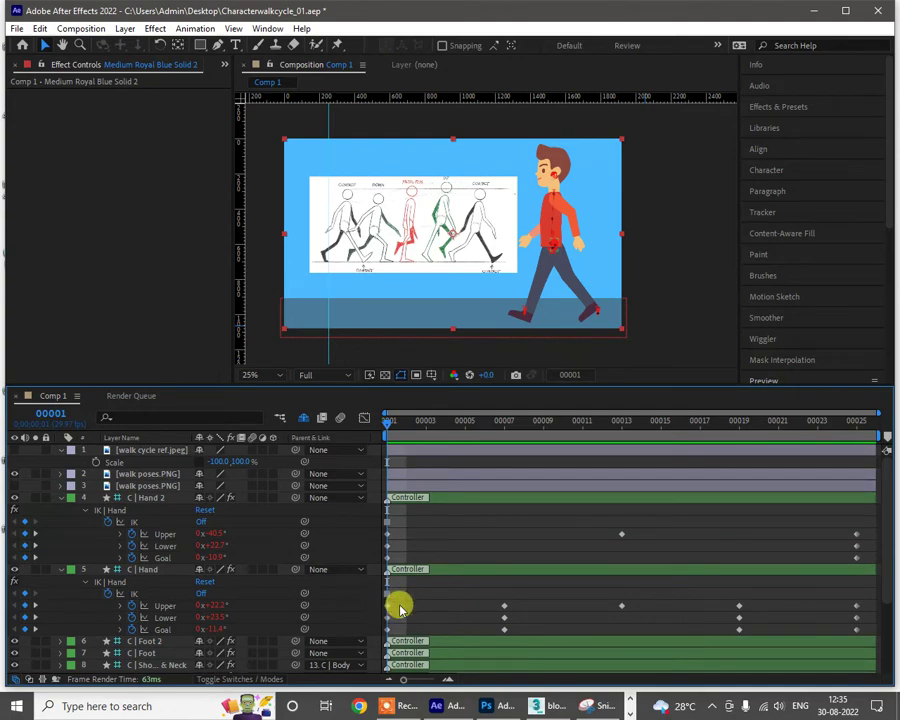
drag(400, 608, 381, 633)
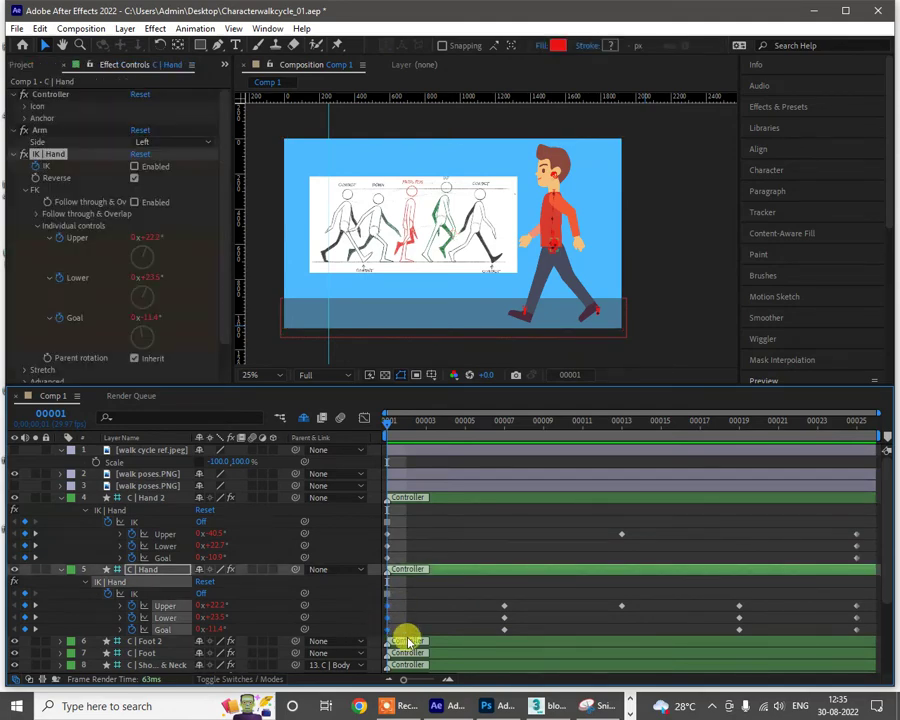
drag(484, 435, 868, 437)
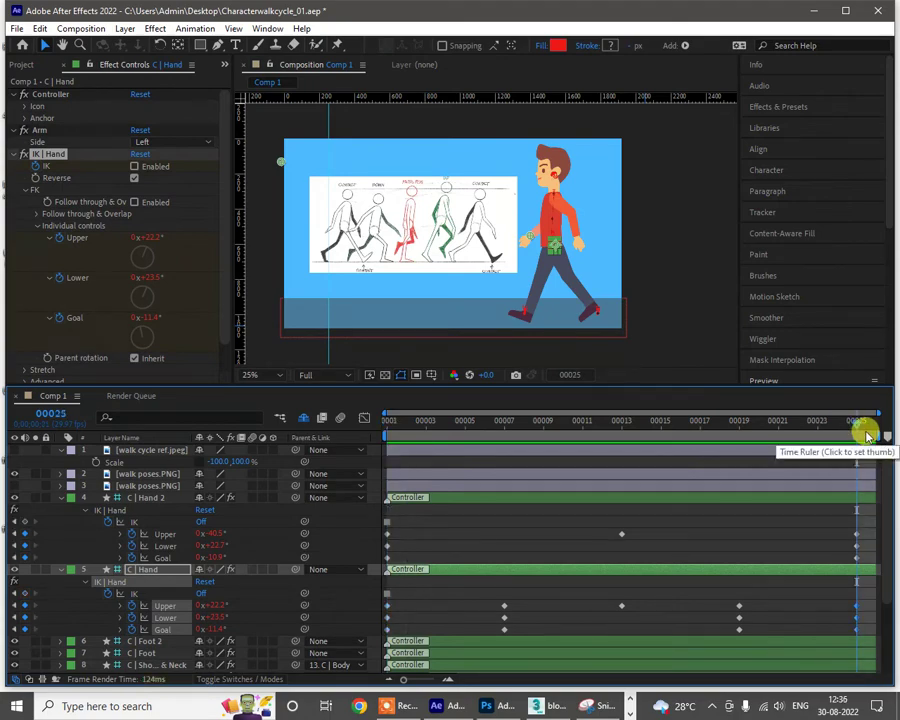
drag(865, 436, 626, 430)
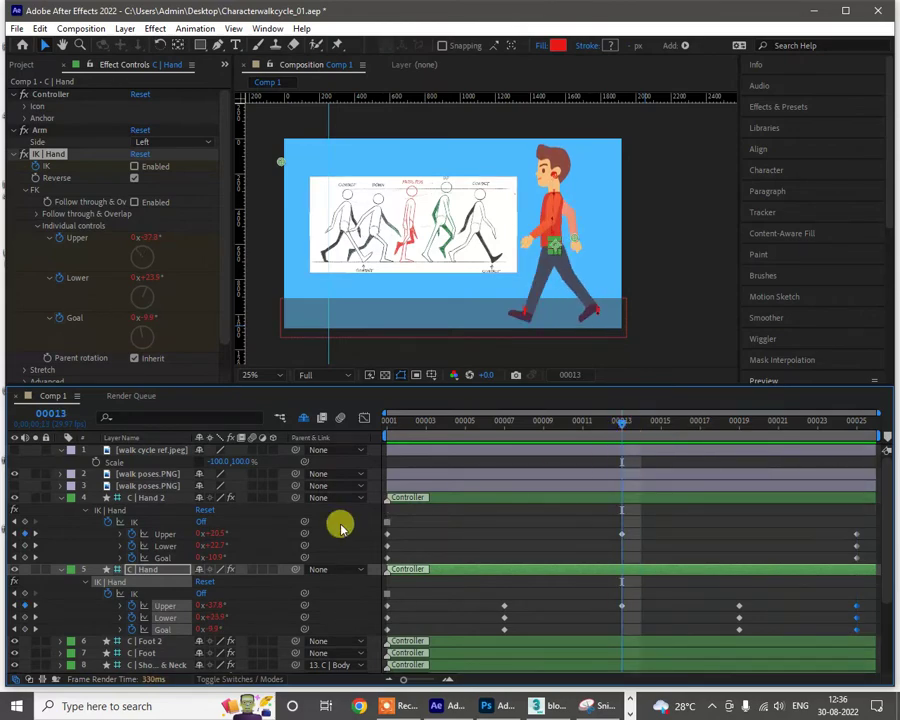
drag(207, 628, 195, 634)
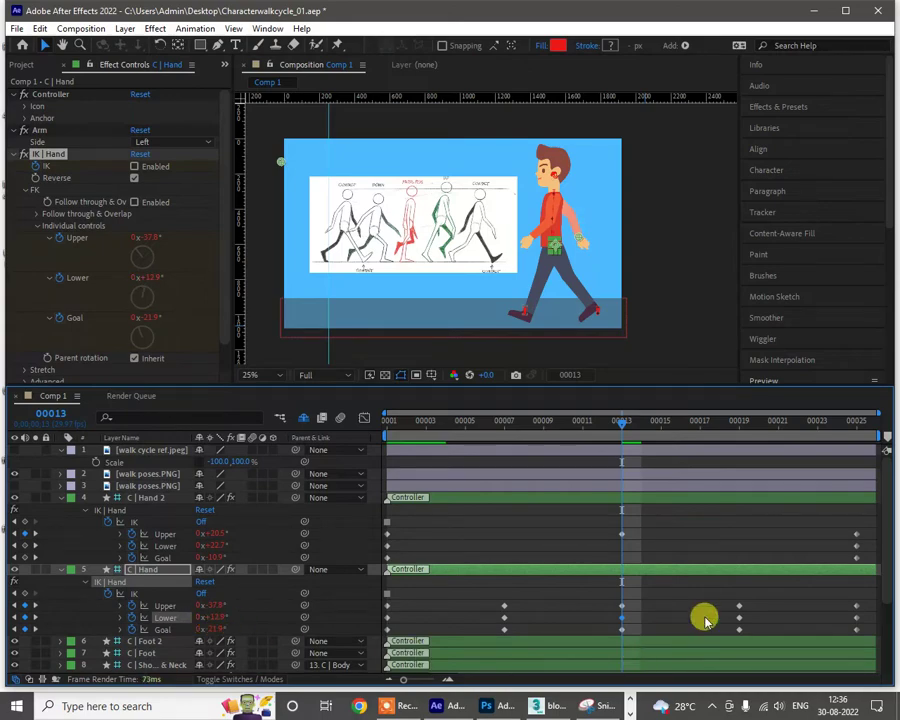
Step: Apply Easy Ease to all of C | Hand's IK | Hand keyframes and play back the walk cycle
click(866, 595)
drag(848, 634, 380, 640)
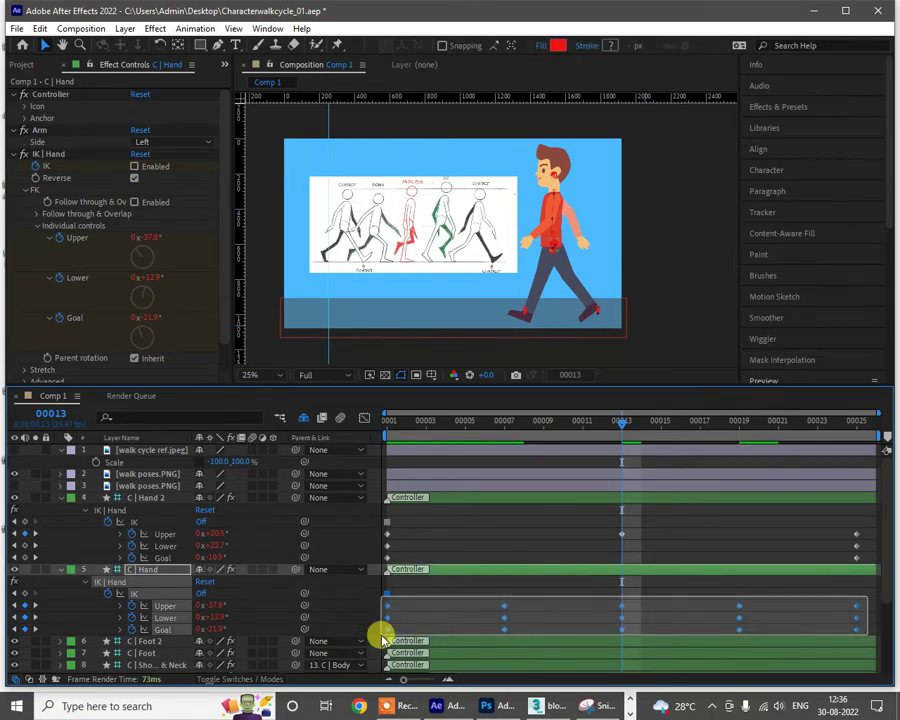
right_click(505, 605)
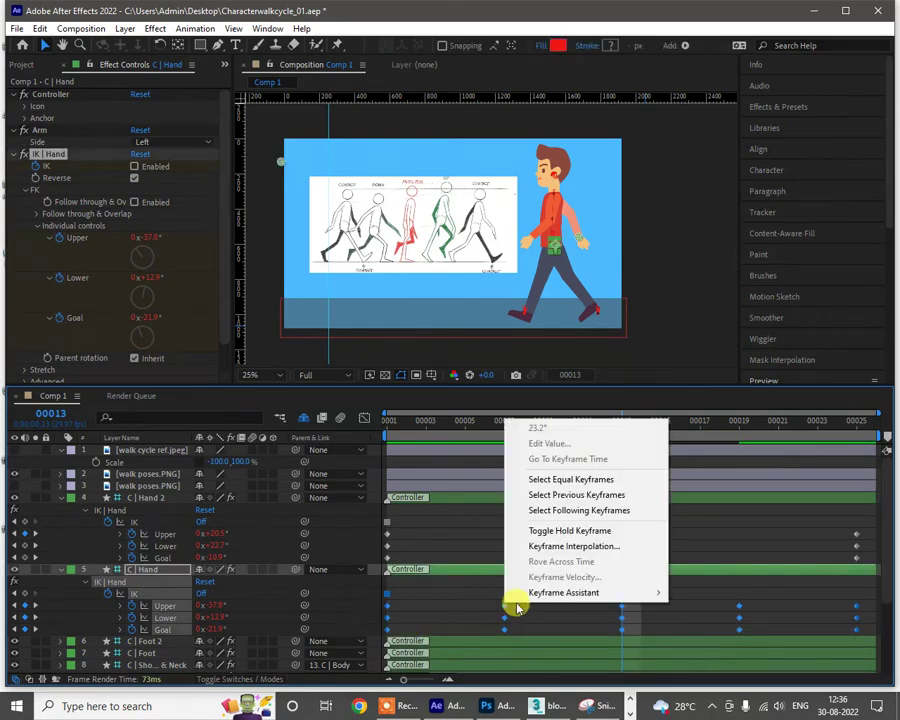
mouse_move(545, 592)
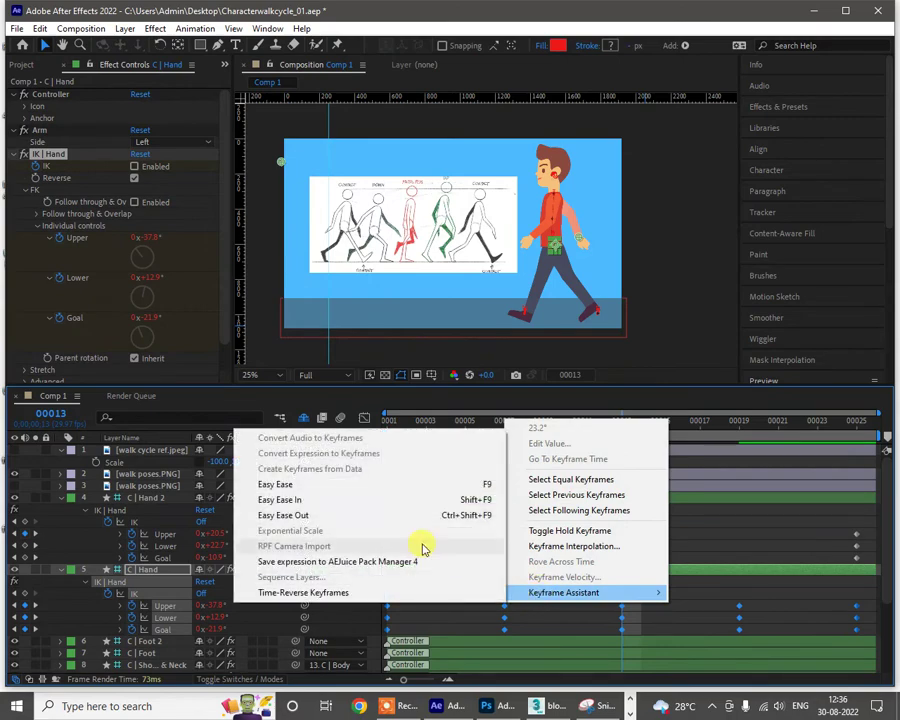
click(325, 486)
click(567, 617)
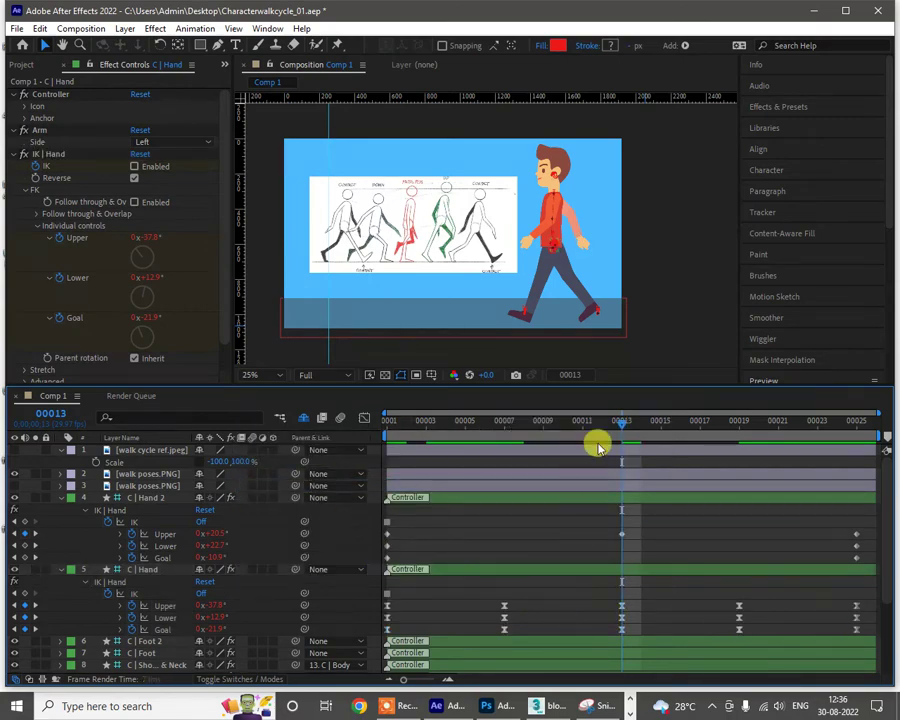
drag(598, 430, 351, 438)
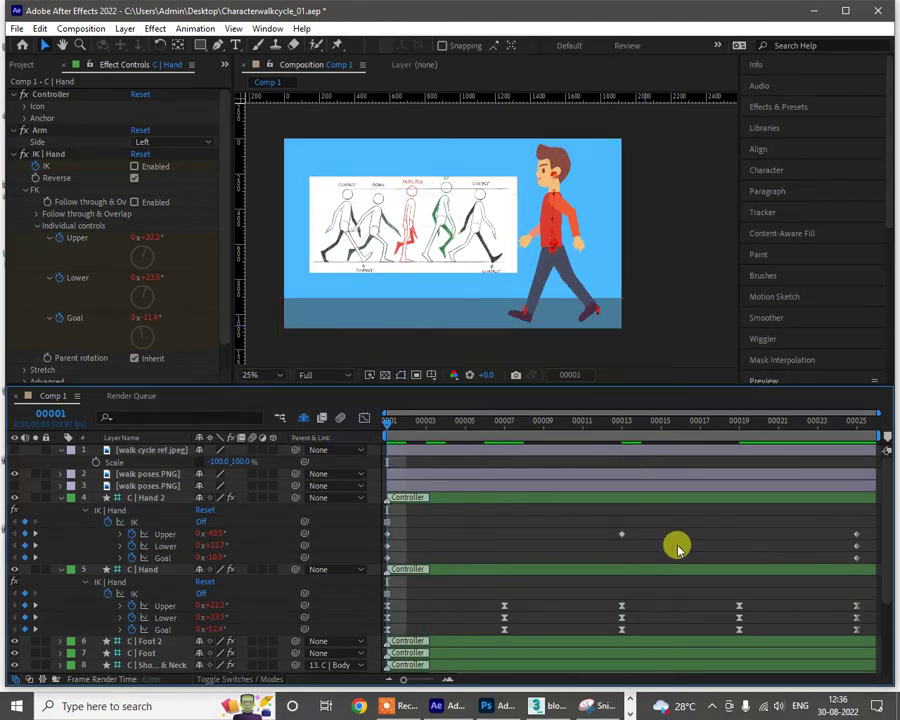
key(space)
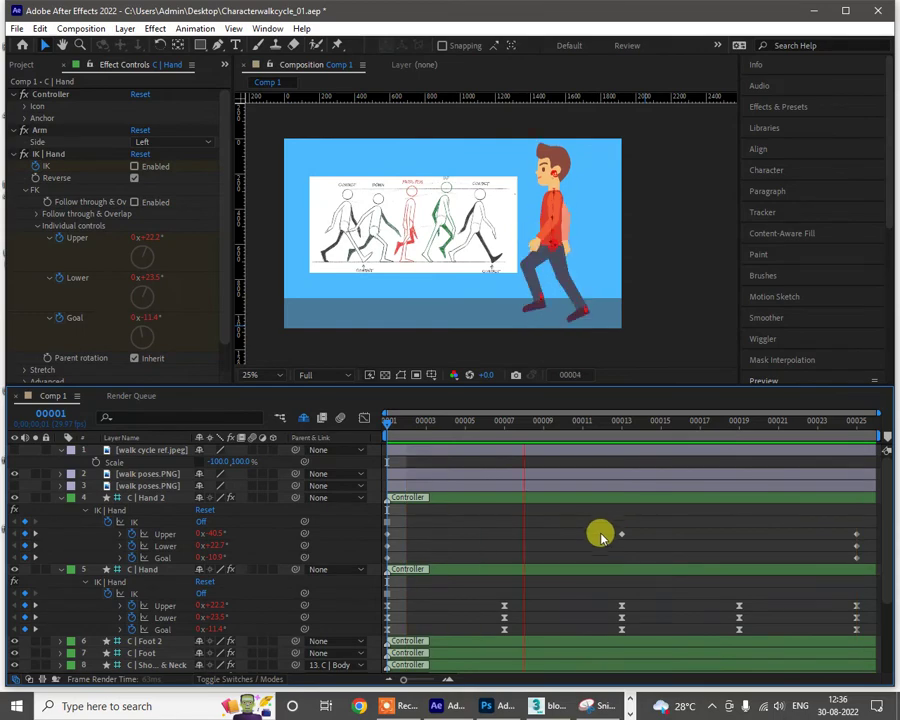
key(space)
Step: Set C | Hand's Upper rotation to 0.2° at frame 7 and play back the arm swing
click(522, 426)
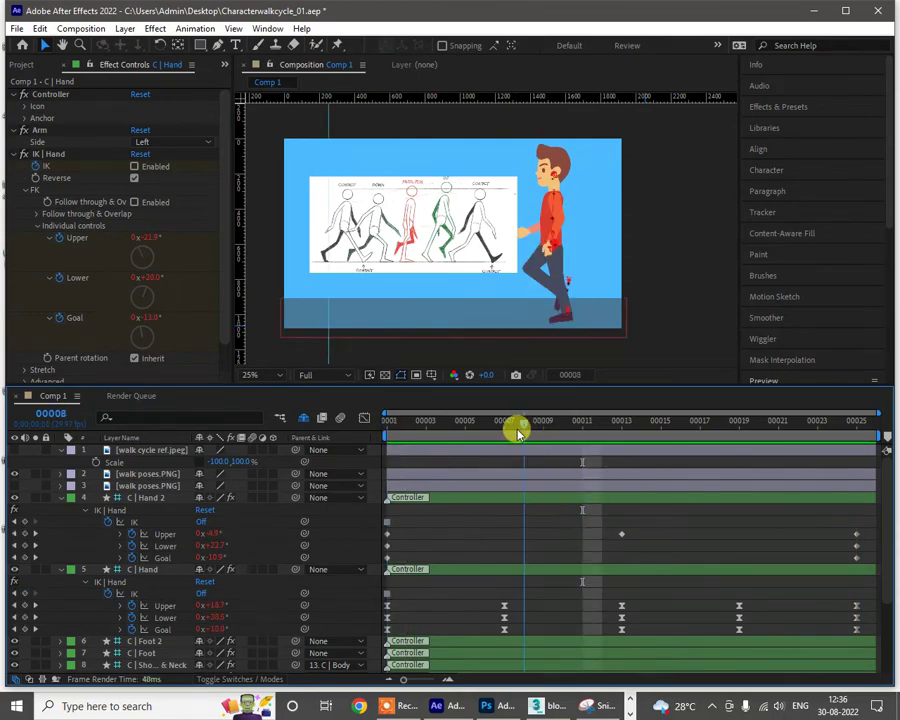
drag(514, 432, 510, 435)
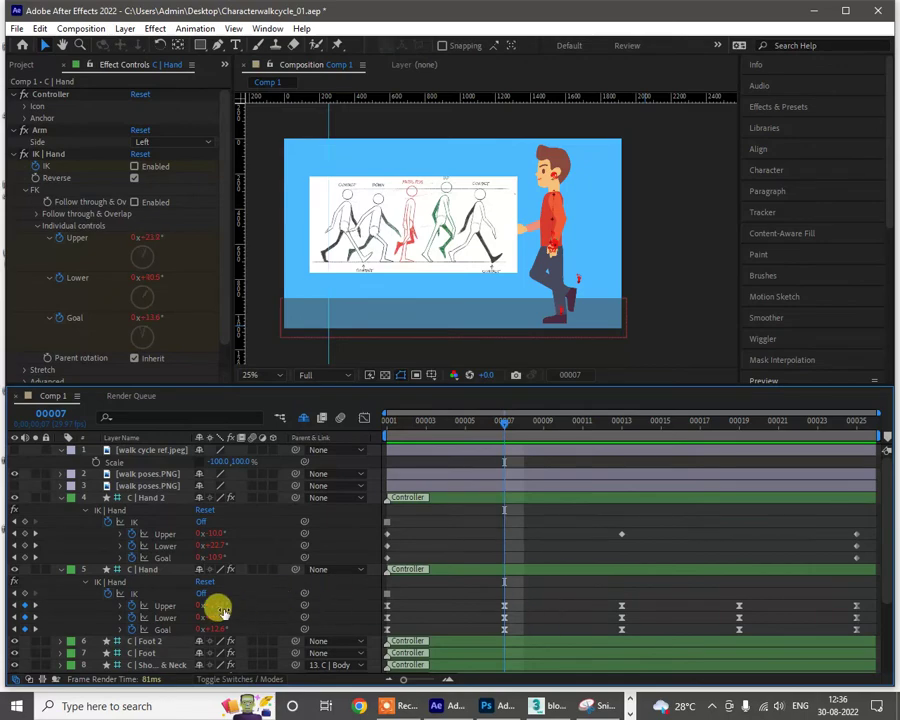
mouse_move(216, 606)
mouse_down()
mouse_move(221, 597)
mouse_move(230, 603)
mouse_up()
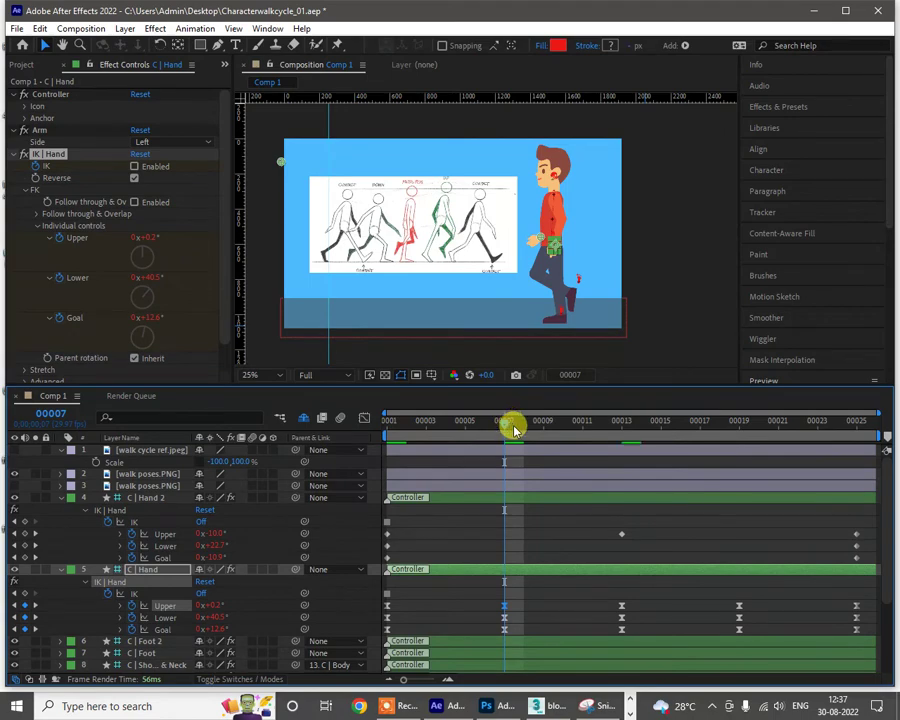
drag(515, 428, 651, 512)
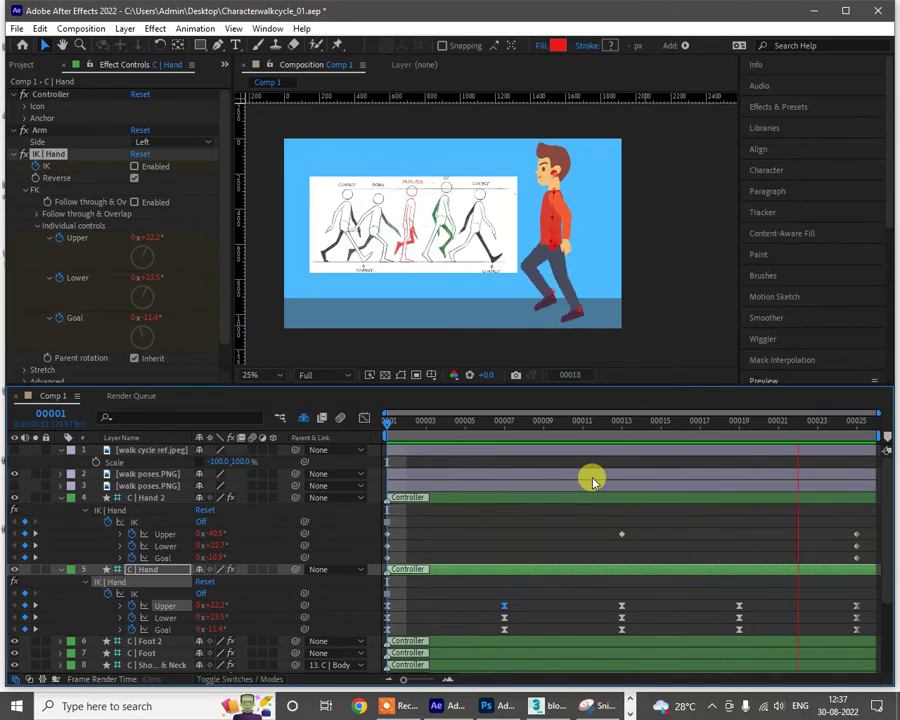
Step: Show C | Hand's Upper rotation in the graph editor and tilt the frame 7 keyframe's handles to follow the curve's downward slope
click(504, 424)
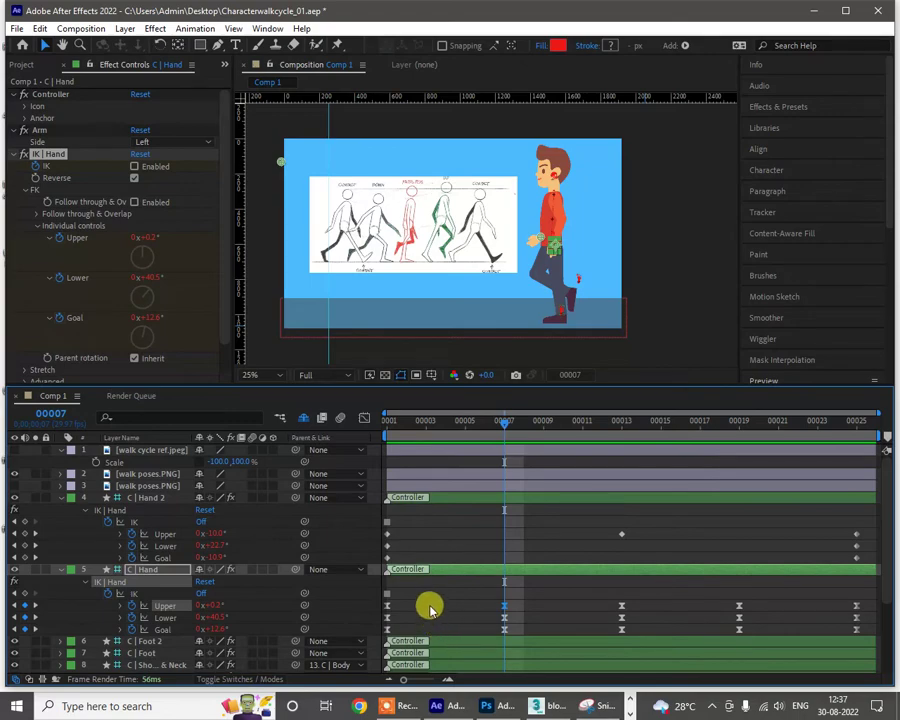
click(364, 419)
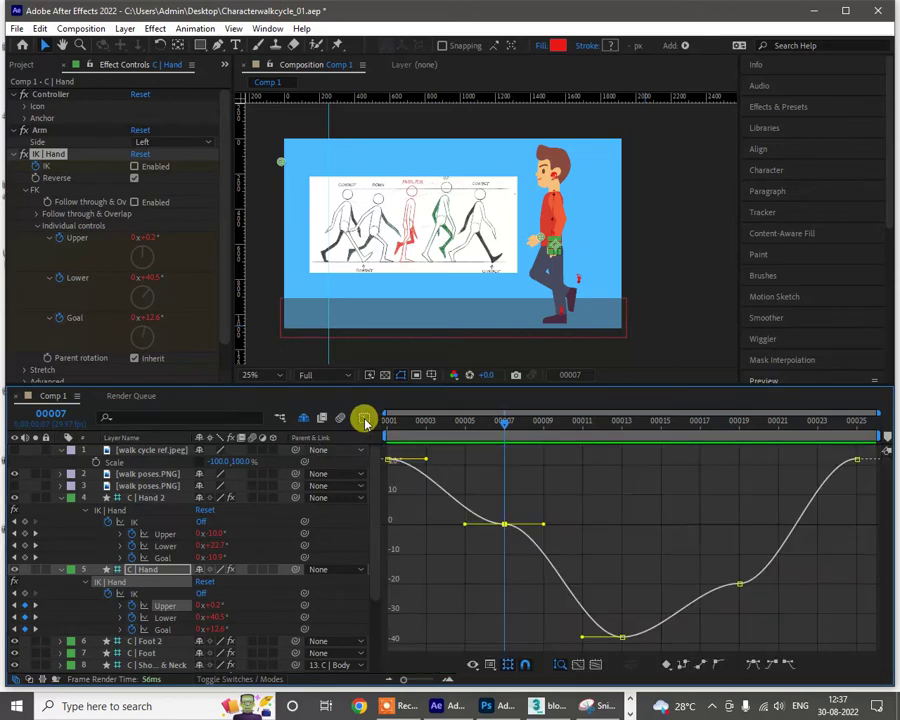
click(496, 592)
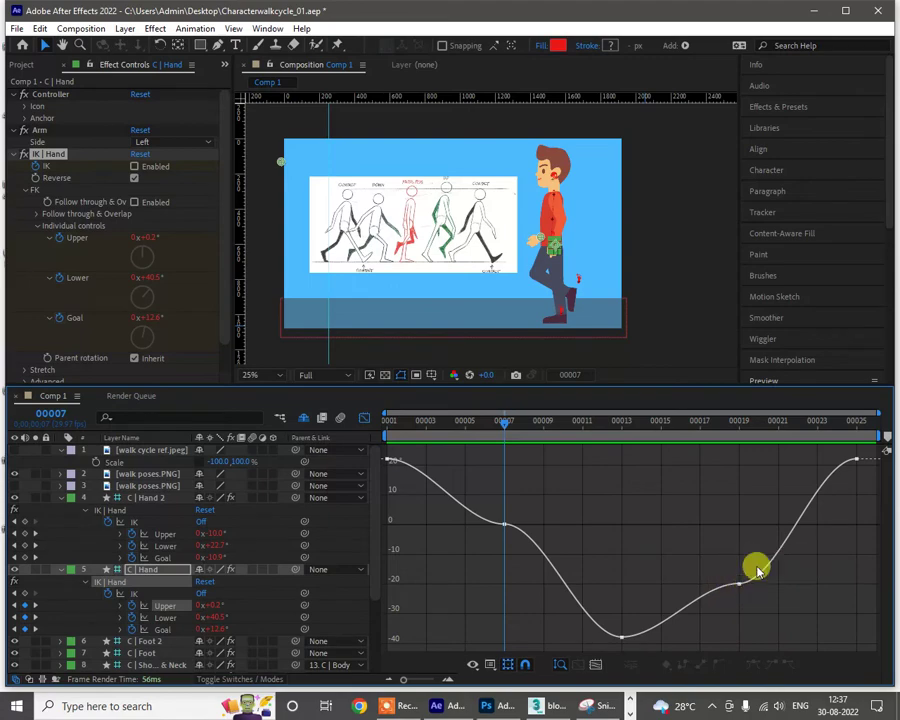
click(505, 525)
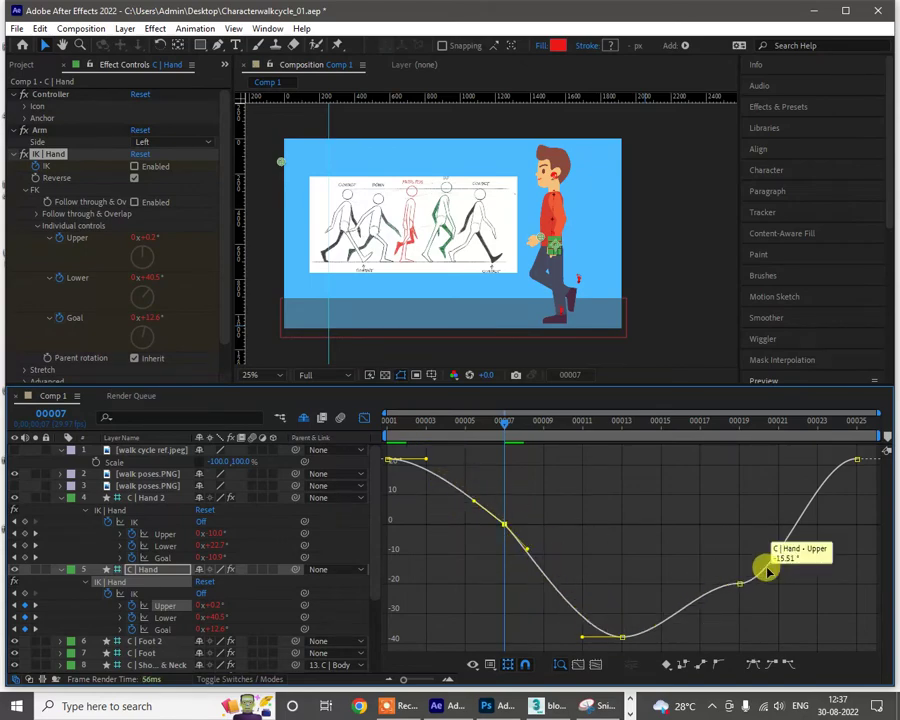
Step: Tilt the frame 19 keyframe's handles on C | Hand's Upper curve to follow the rising slope
click(740, 584)
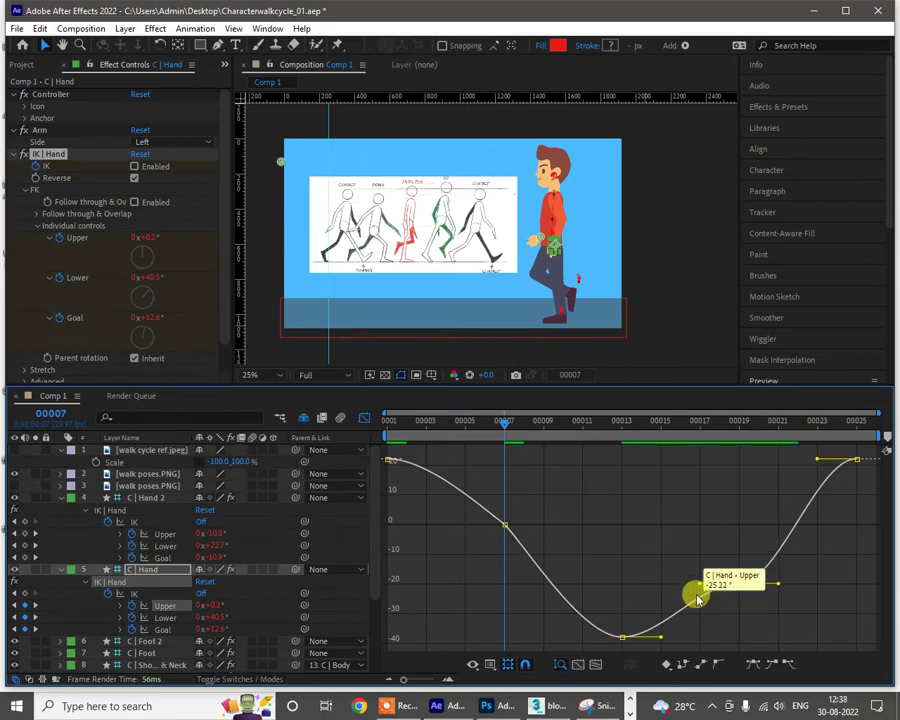
drag(702, 589, 704, 601)
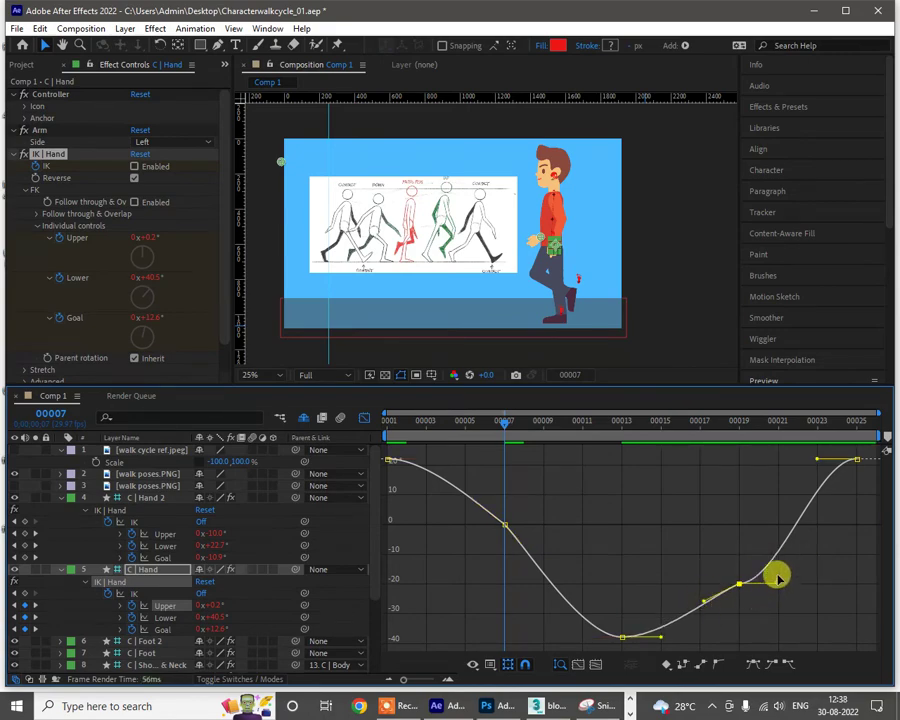
drag(777, 578, 771, 543)
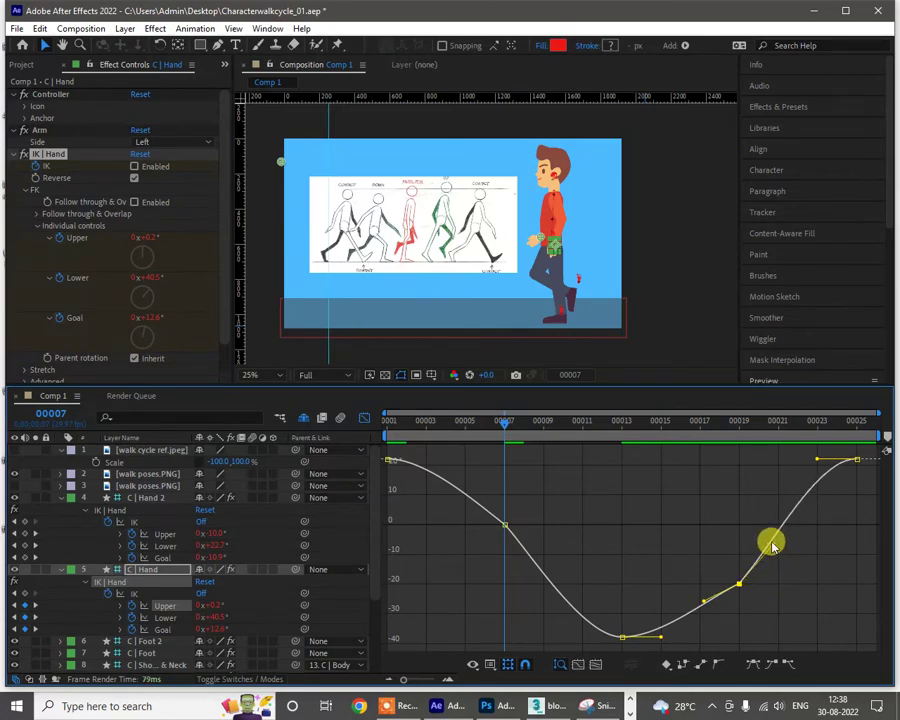
drag(709, 608, 713, 611)
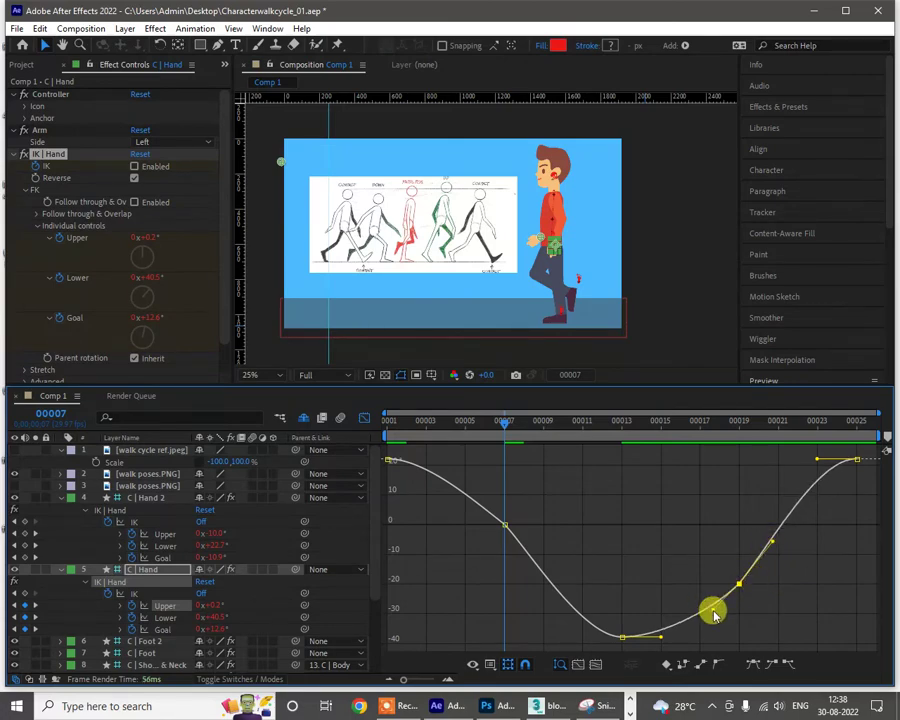
click(759, 611)
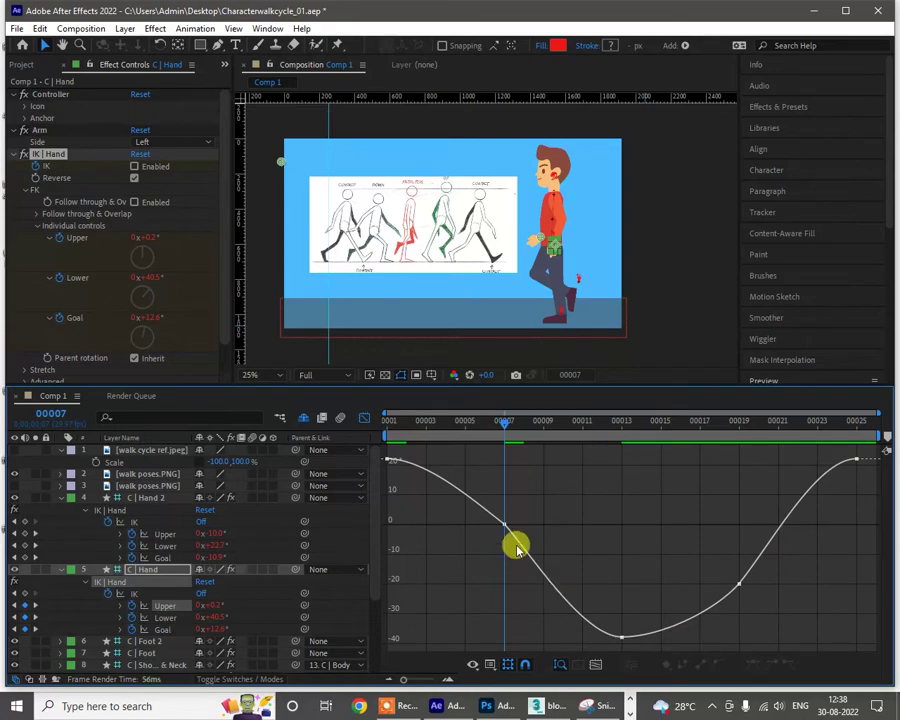
Step: Smooth C | Hand's Upper curve by adjusting the frame 7 keyframe's incoming handle and tilting the frame 13 keyframe's handles downward
double_click(485, 512)
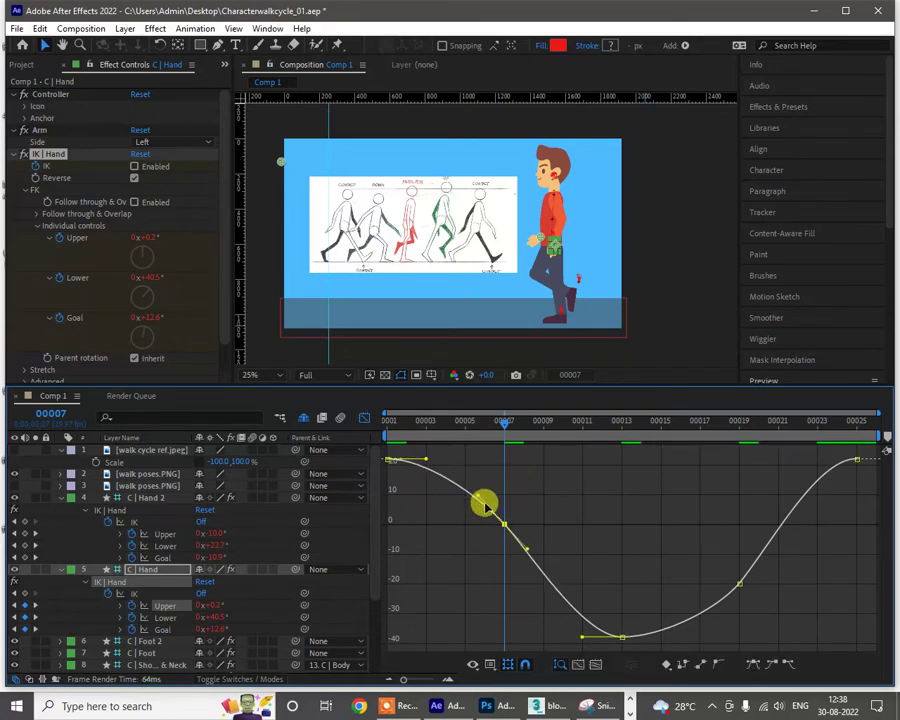
click(543, 537)
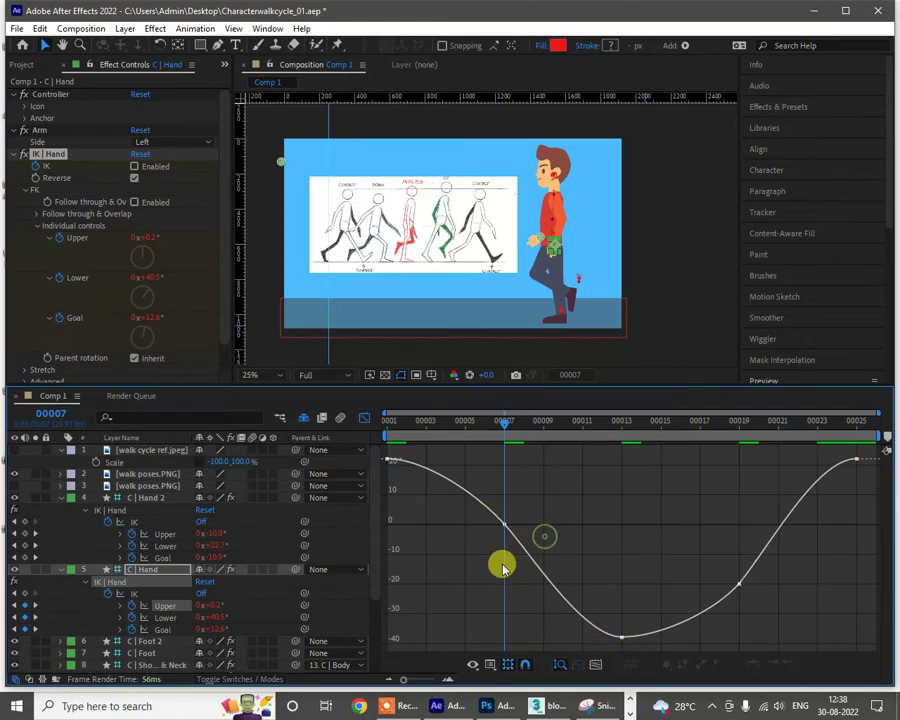
double_click(607, 636)
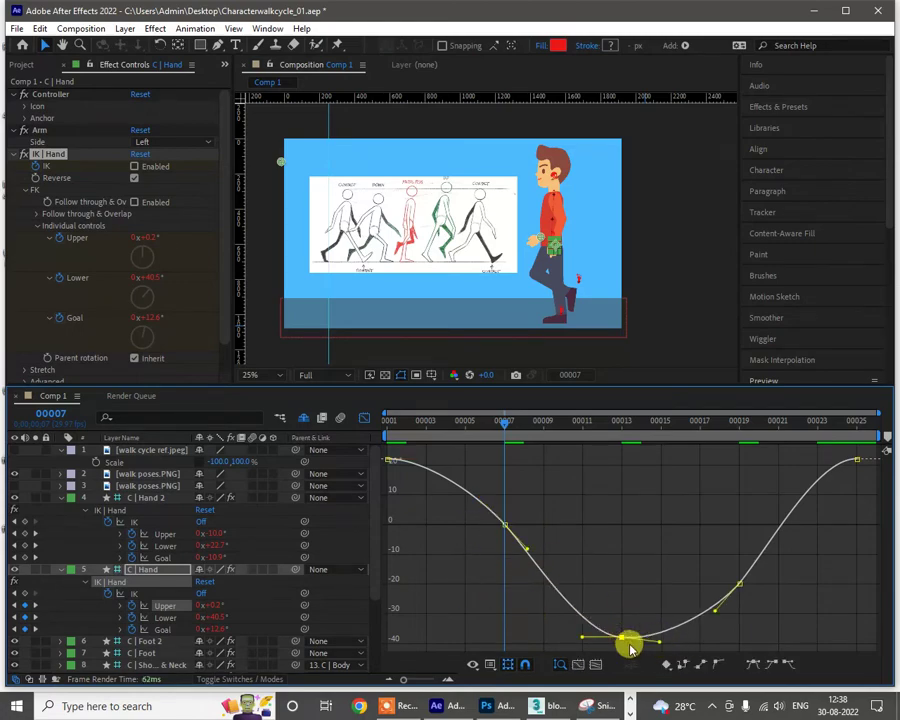
drag(582, 637, 582, 633)
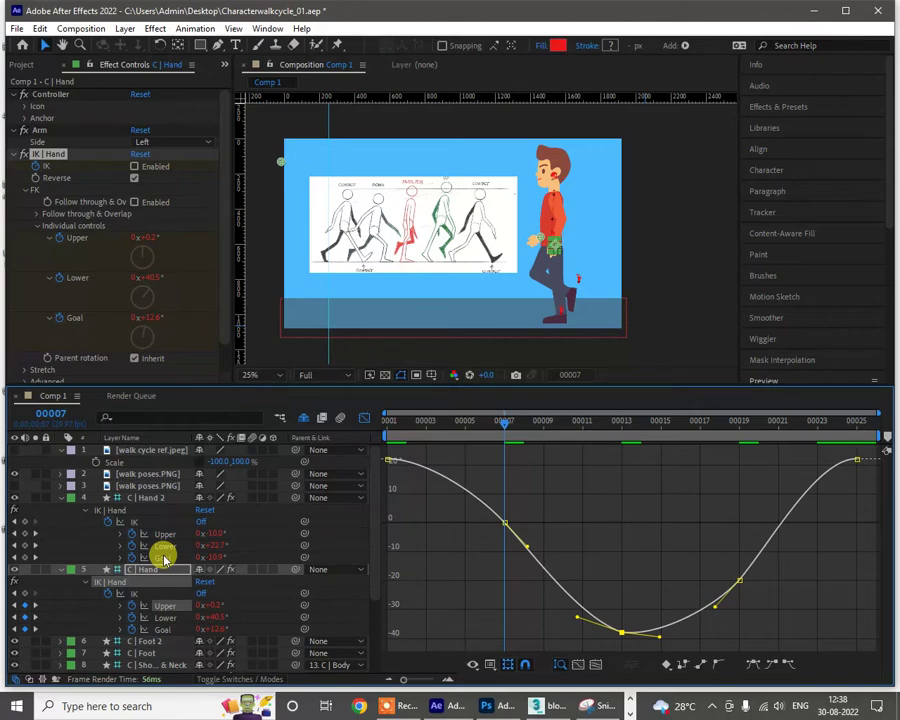
Step: Show C | Hand's Lower rotation curve and convert its frame 13 keyframe to Auto Bezier
click(170, 618)
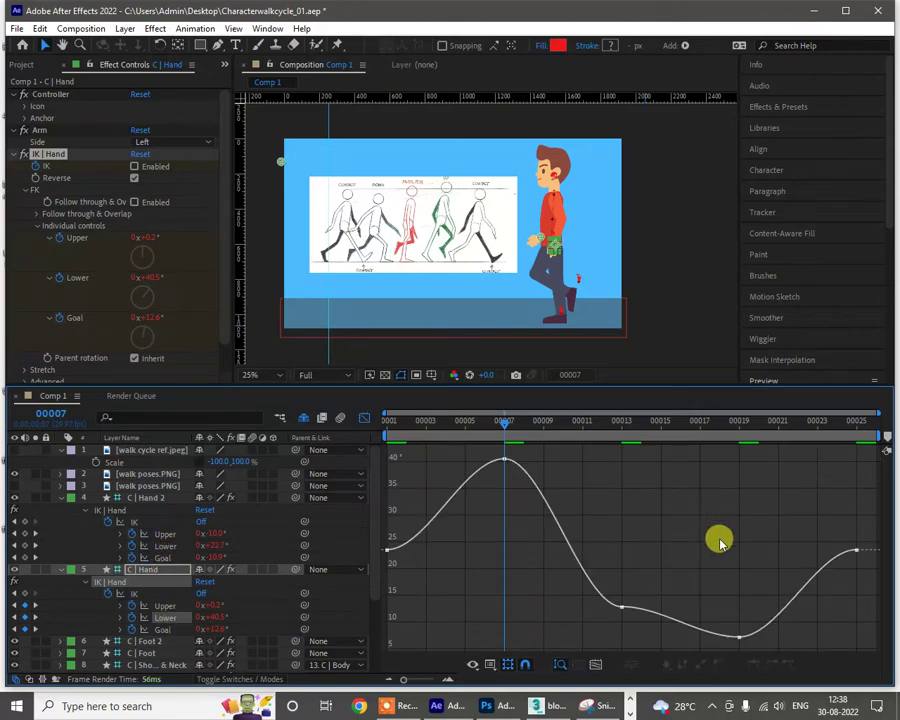
click(622, 607)
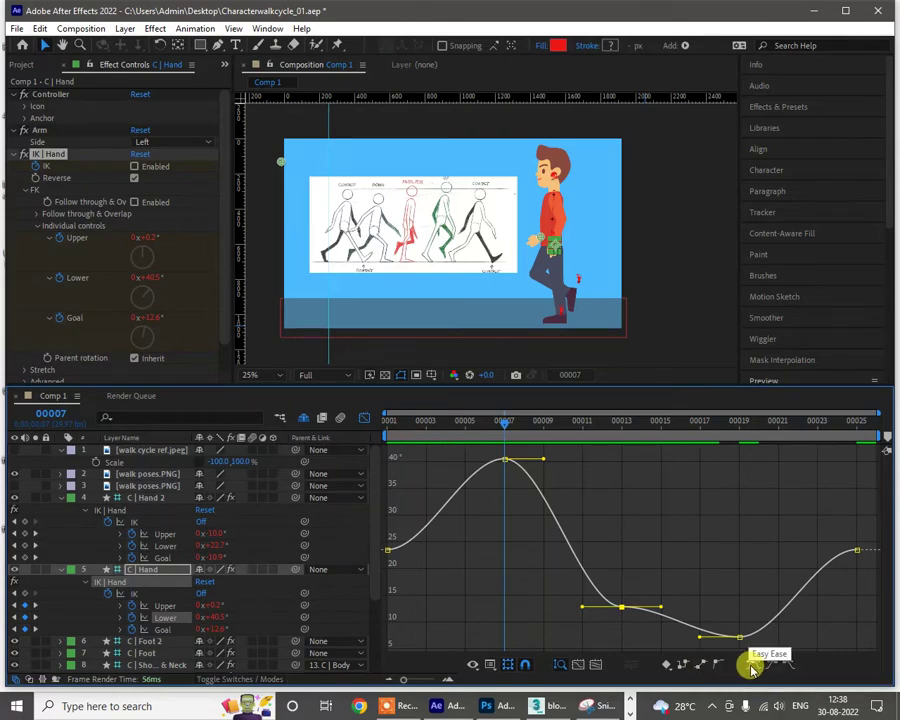
click(752, 667)
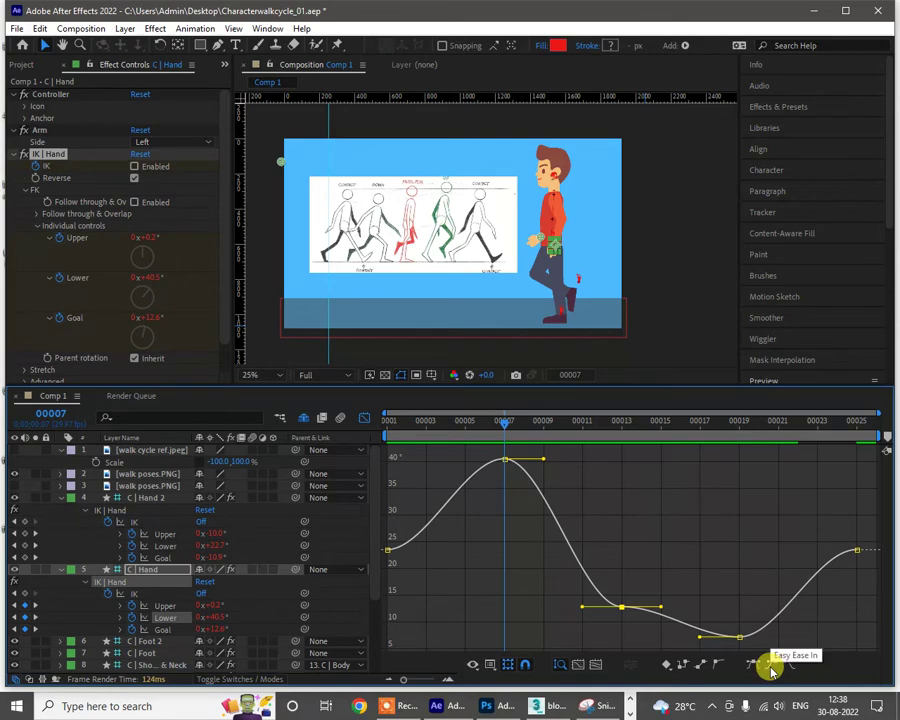
click(704, 665)
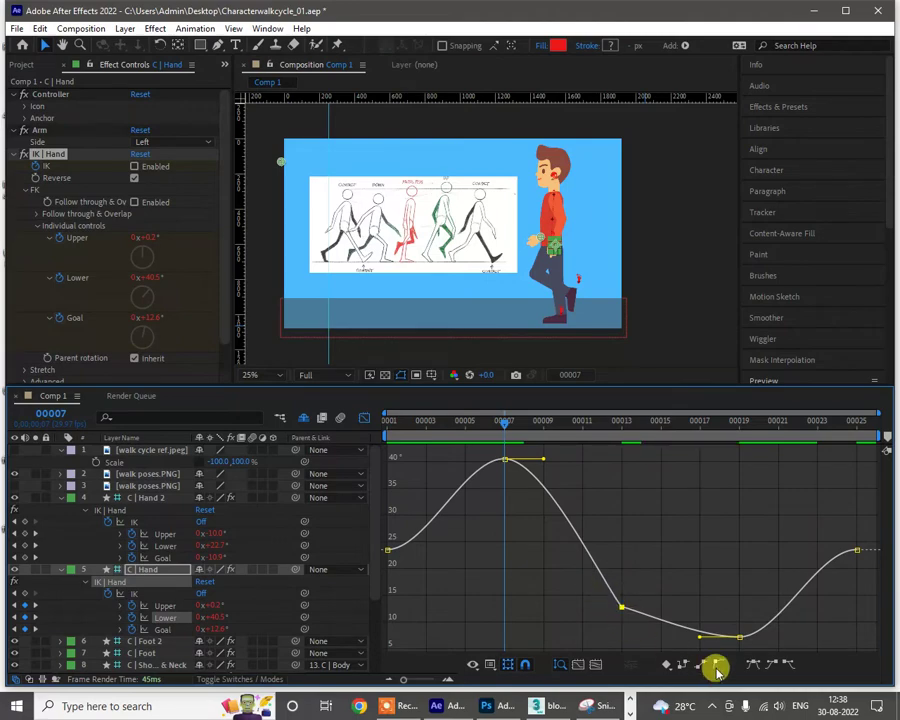
click(718, 665)
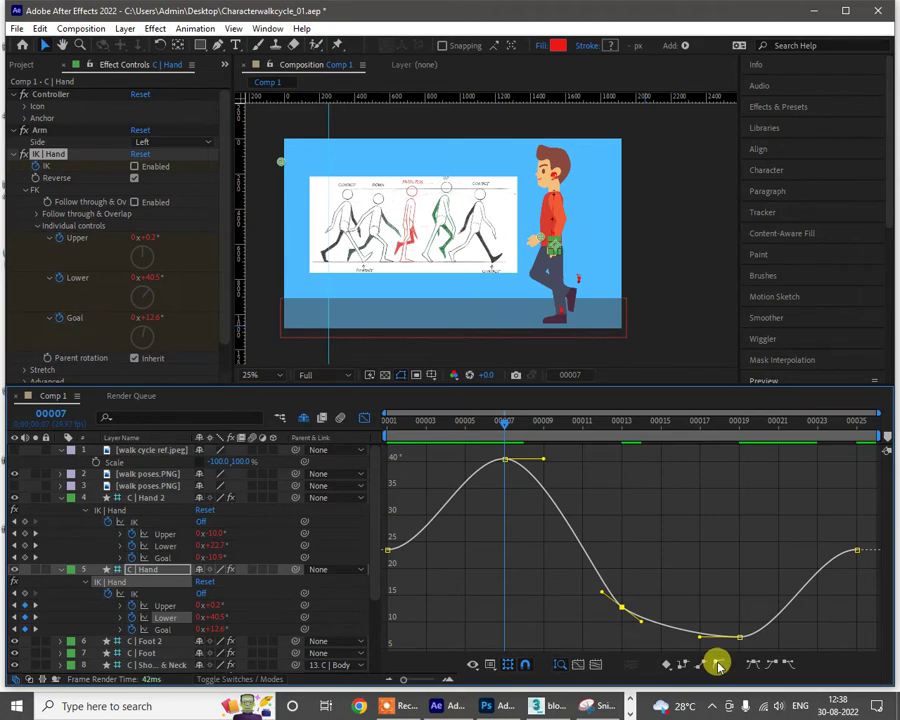
Step: Convert the frame 19 keyframe on C | Hand's Lower curve to Auto Bezier and lengthen its outgoing handle
click(741, 638)
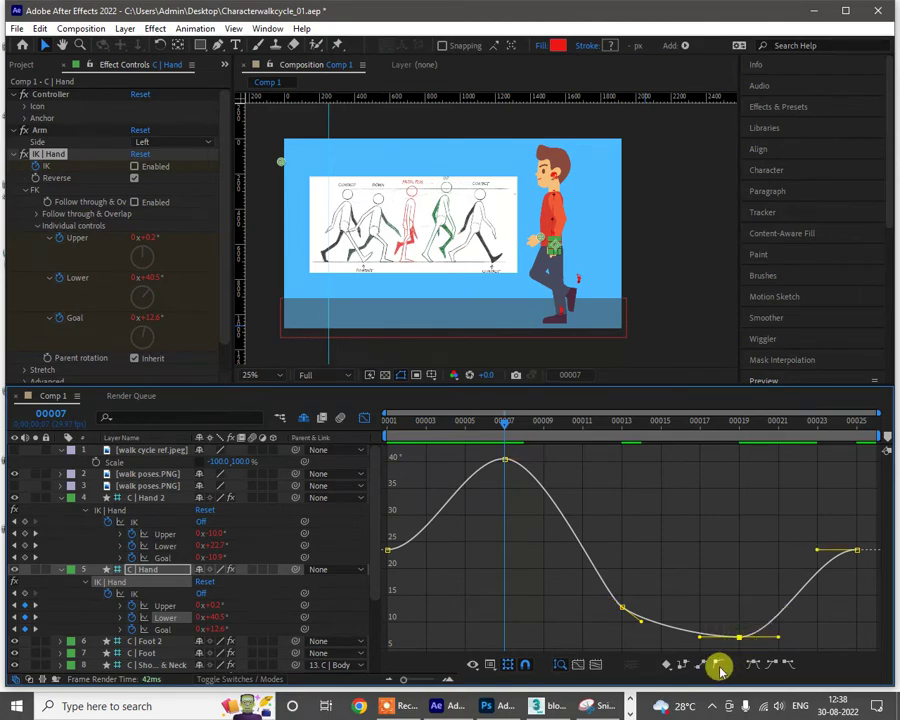
click(718, 666)
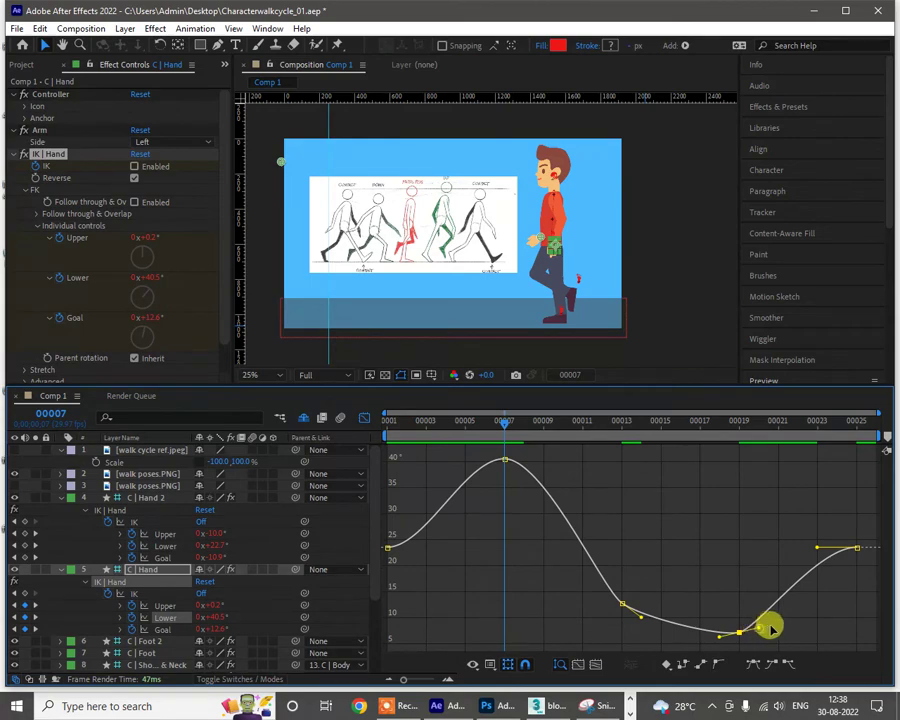
drag(761, 628, 781, 634)
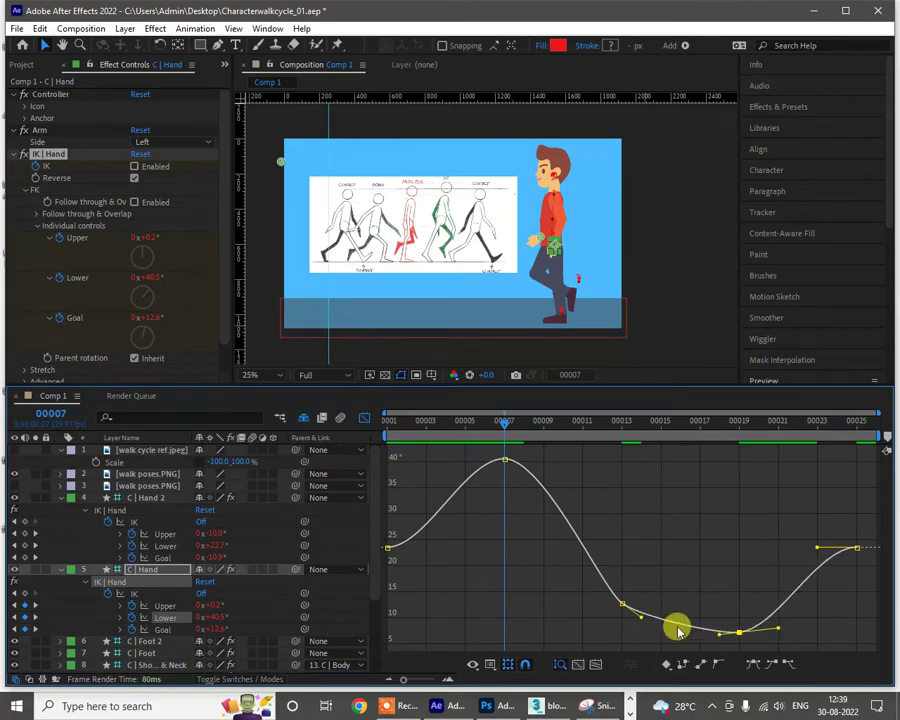
Step: Lengthen and flatten the frame 13 keyframe's incoming handle on C | Hand's Lower curve
click(636, 621)
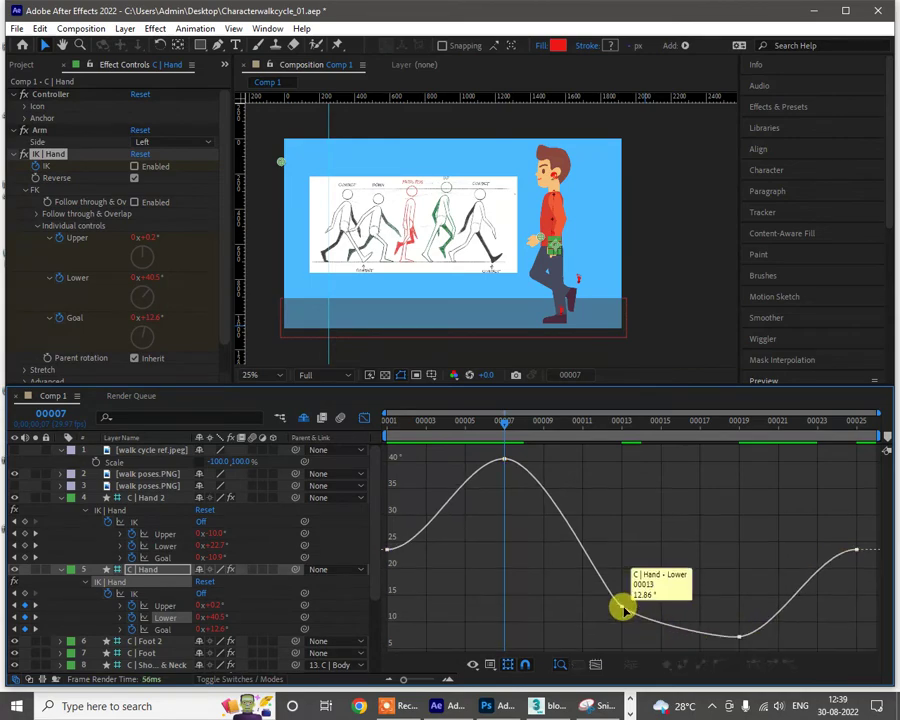
ctrl+click(622, 605)
drag(591, 596, 594, 599)
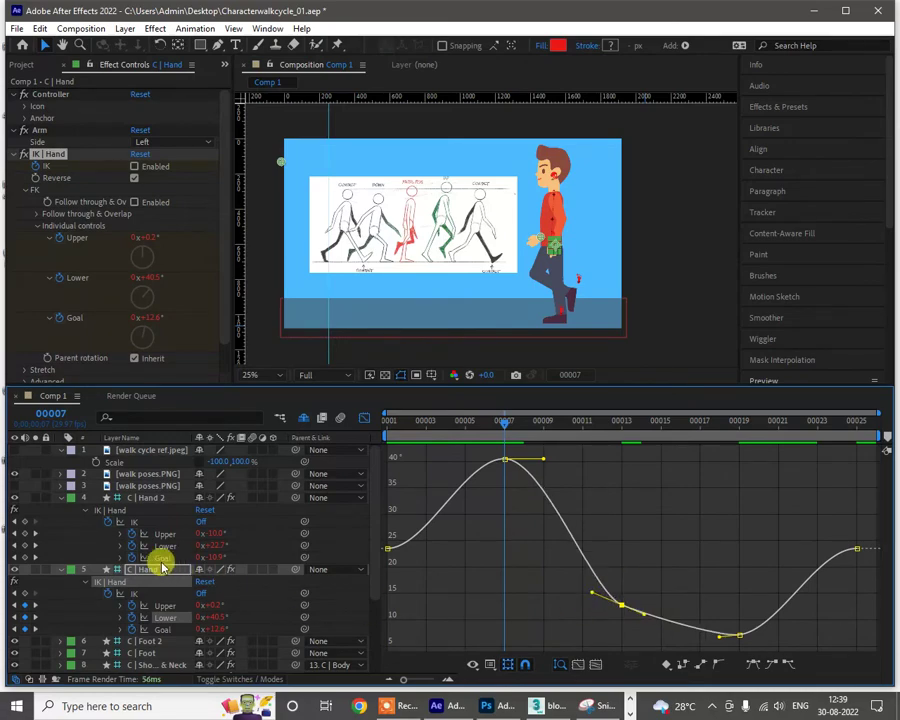
Step: On C | Hand's Goal curve, tilt the frame 13 keyframe's handles steeply along the falling slope and adjust the frame 19 keyframe's outgoing handle
click(163, 606)
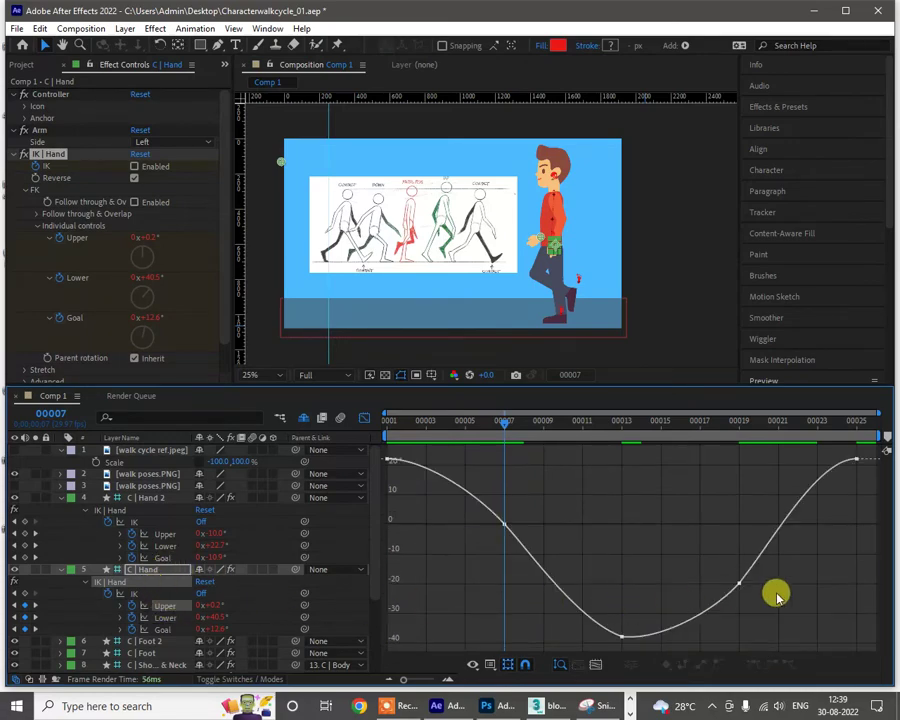
click(167, 619)
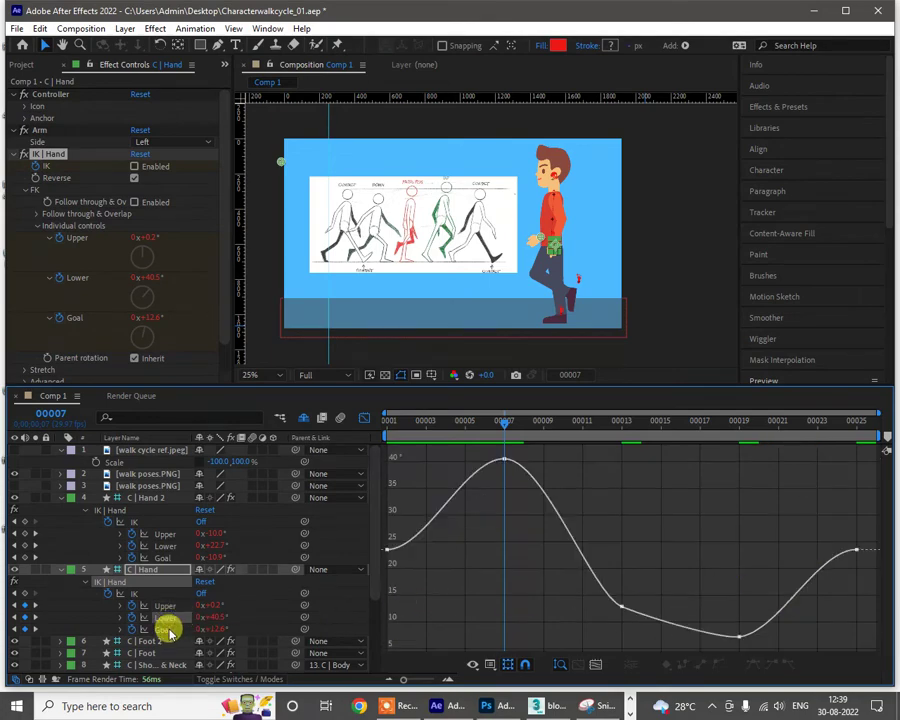
click(167, 630)
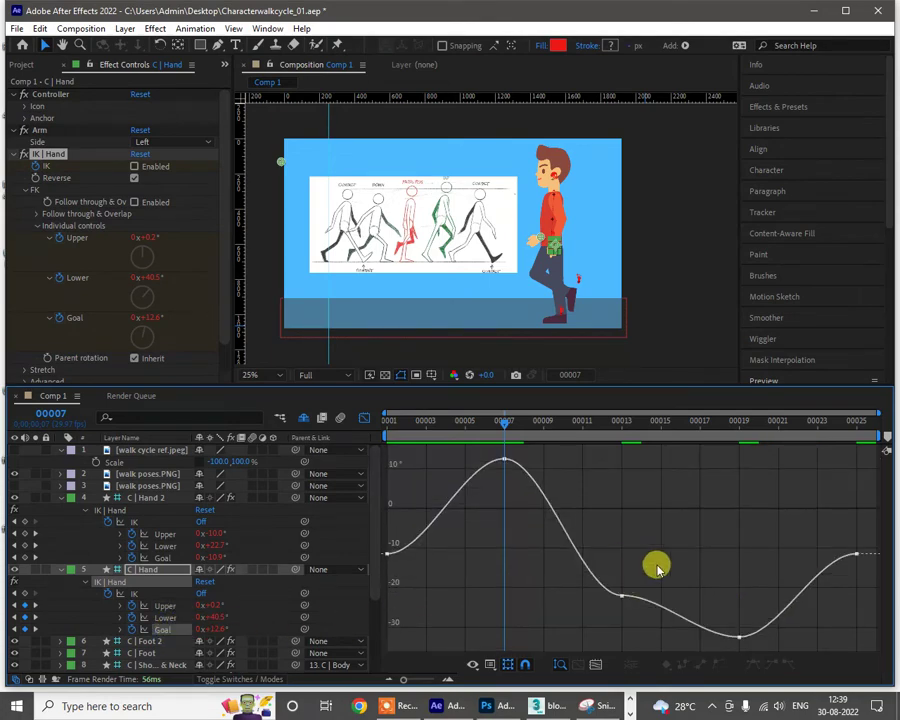
click(622, 596)
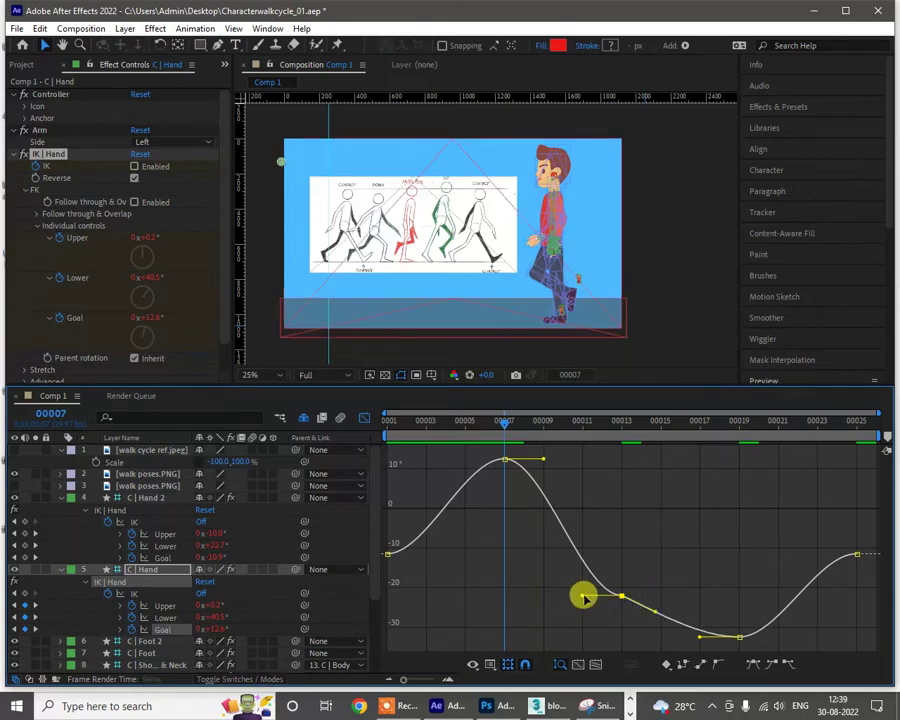
drag(581, 595, 597, 561)
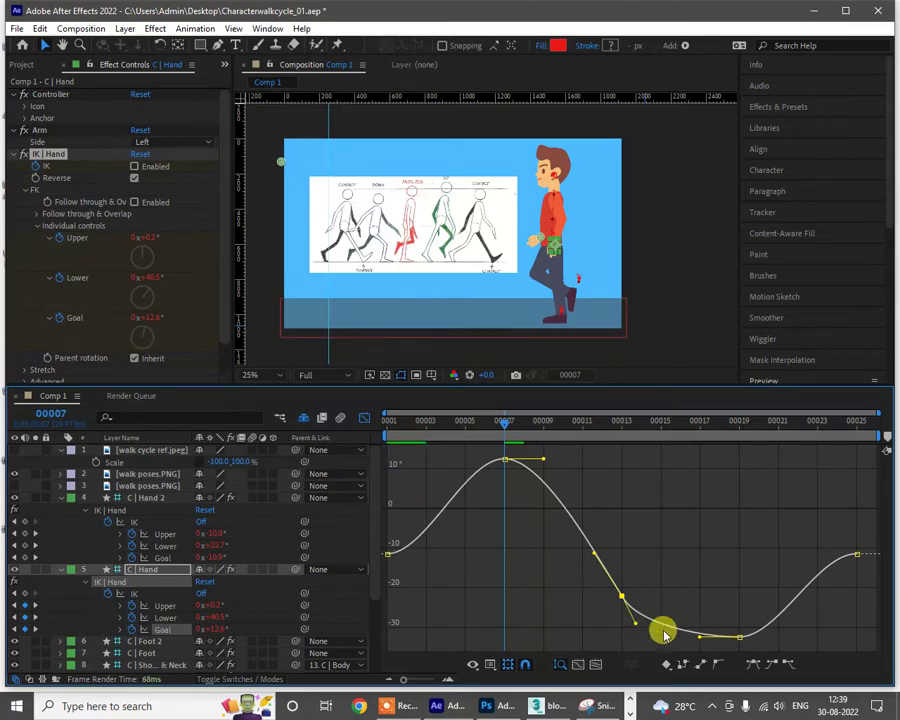
click(739, 637)
drag(764, 637, 776, 641)
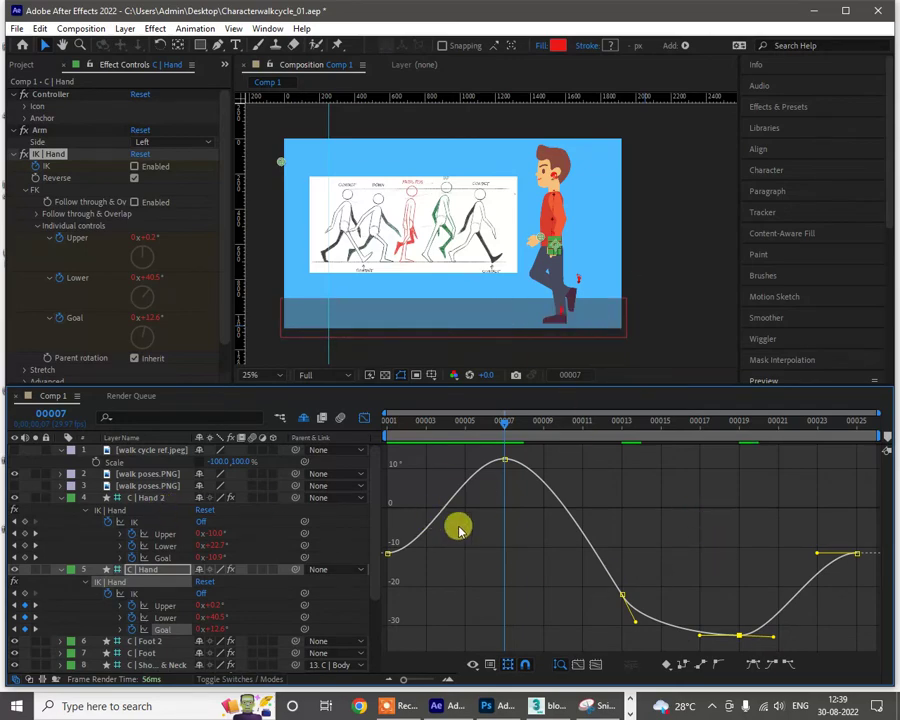
Step: Show C | Hand 2's Upper rotation curve and convert all its keyframes to Auto Bezier
click(165, 533)
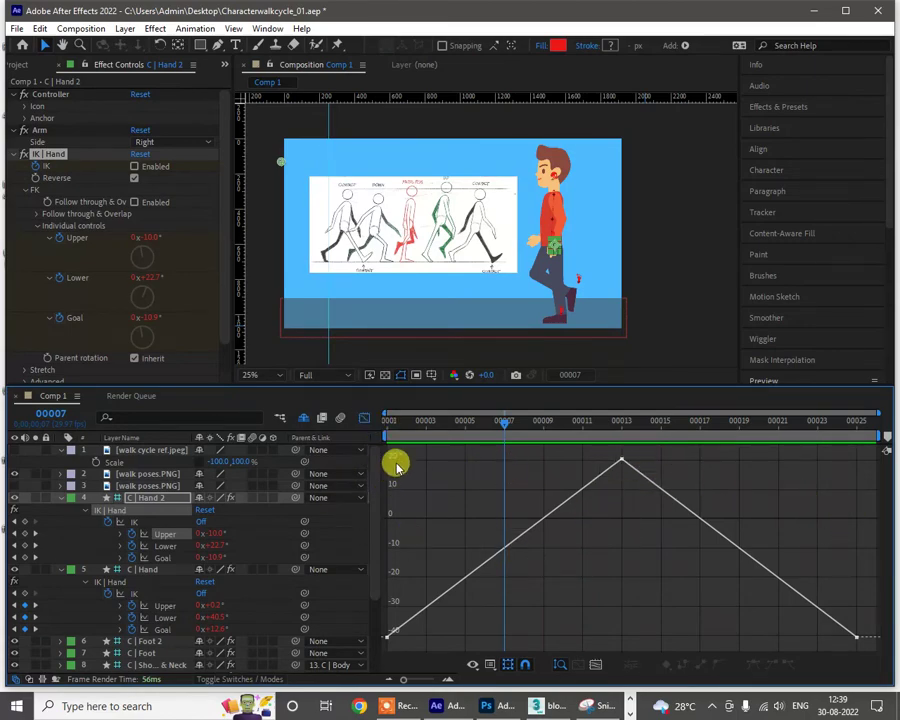
drag(665, 448, 602, 474)
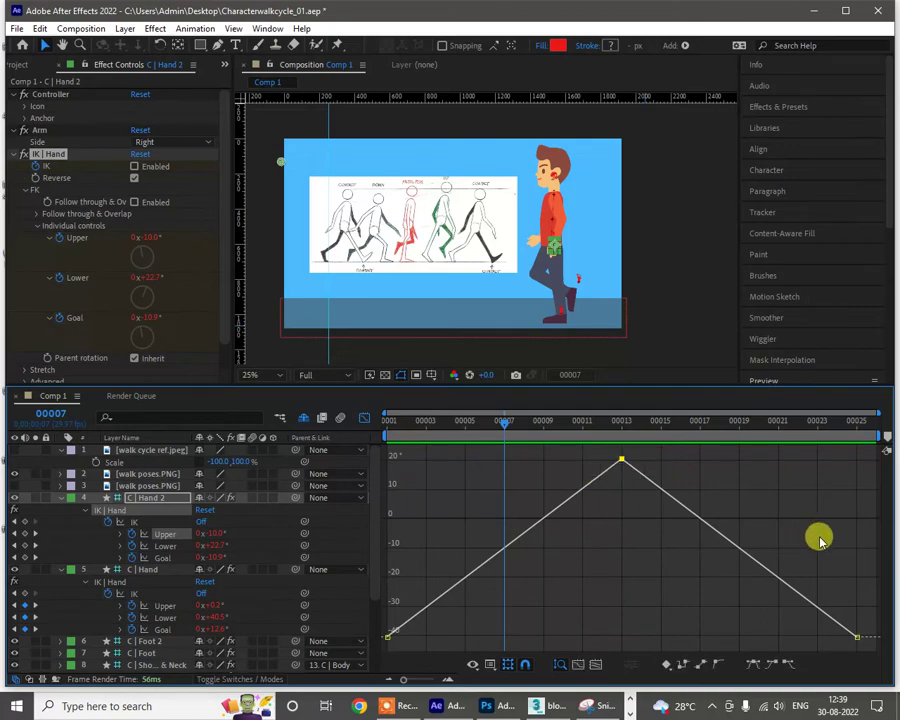
drag(873, 623, 852, 646)
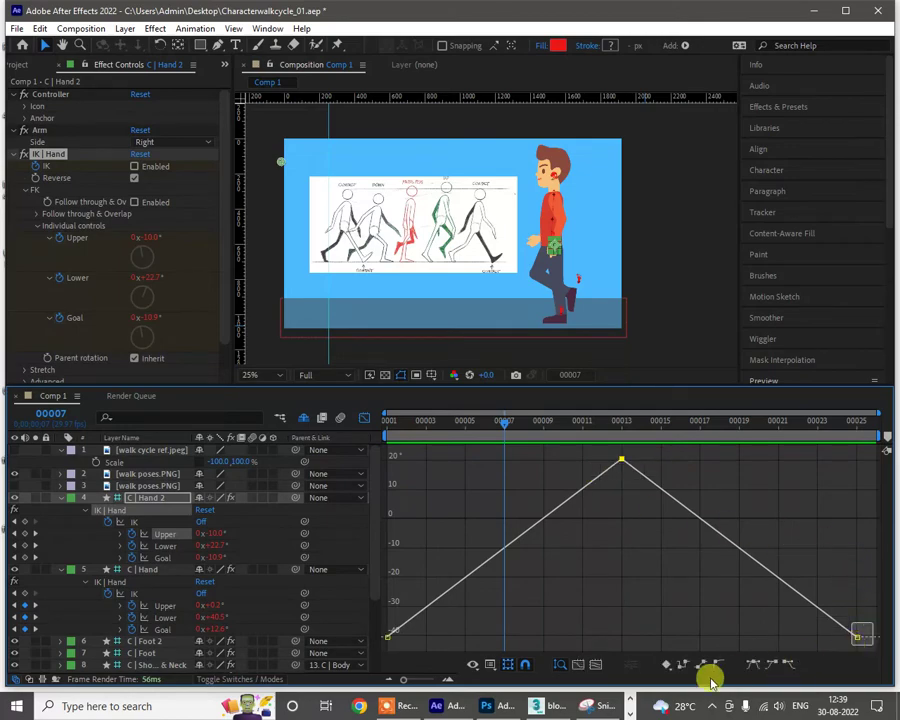
drag(406, 600, 383, 655)
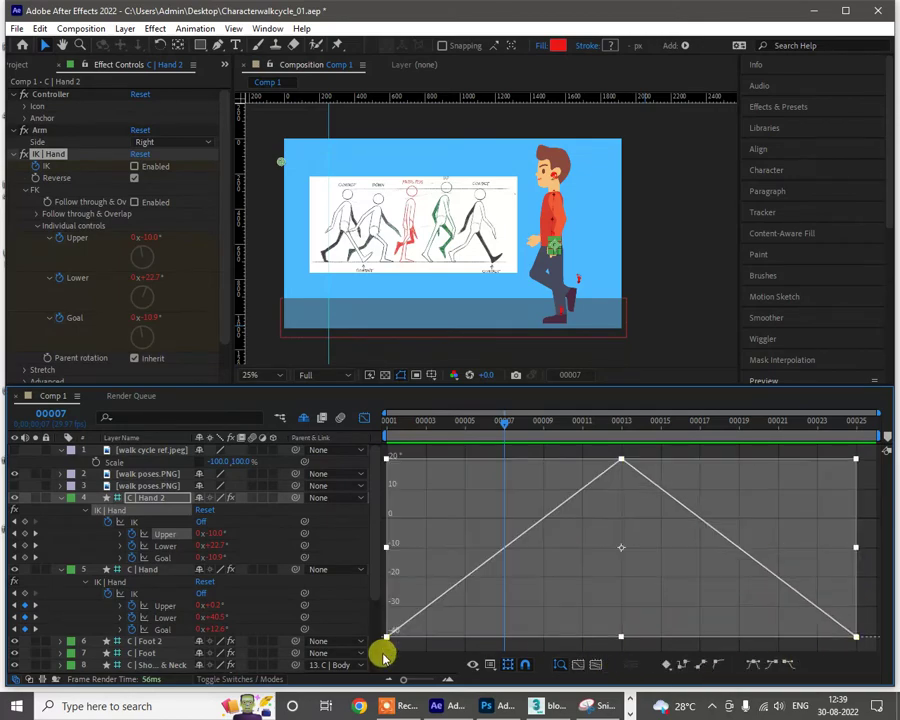
click(719, 665)
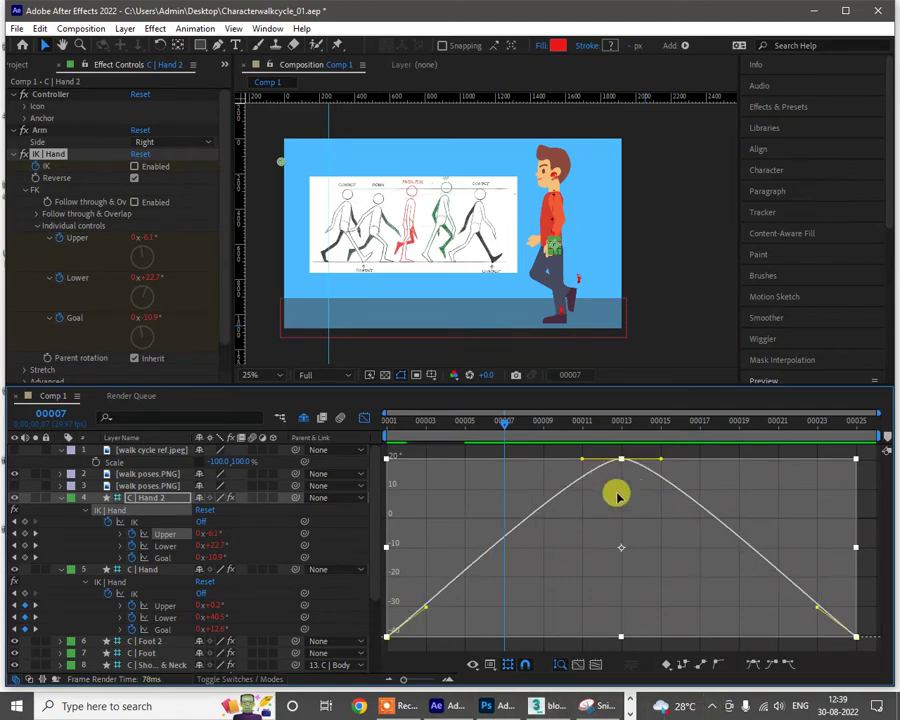
click(775, 448)
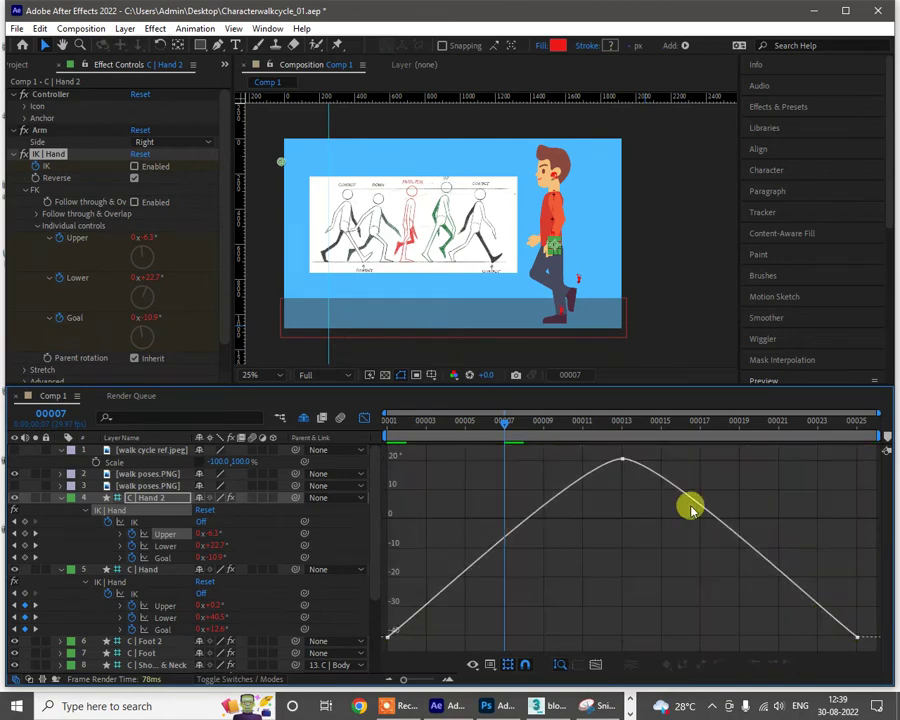
Step: Lengthen both handles of the frame 13 peak keyframe on C | Hand 2's Upper curve to round the peak
click(622, 460)
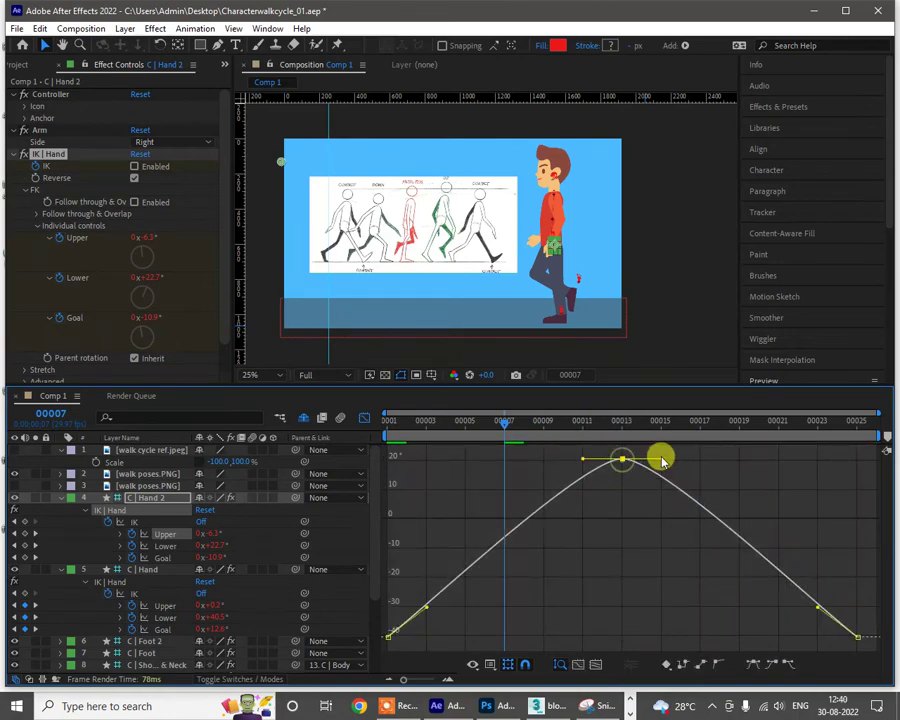
drag(661, 460, 692, 460)
drag(586, 459, 584, 461)
click(570, 460)
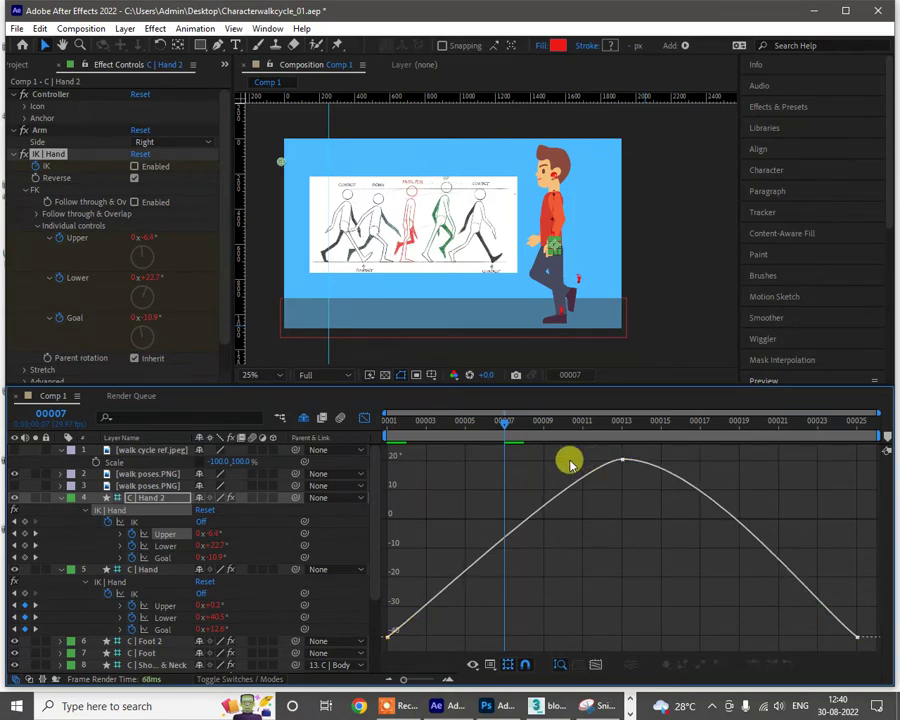
click(621, 461)
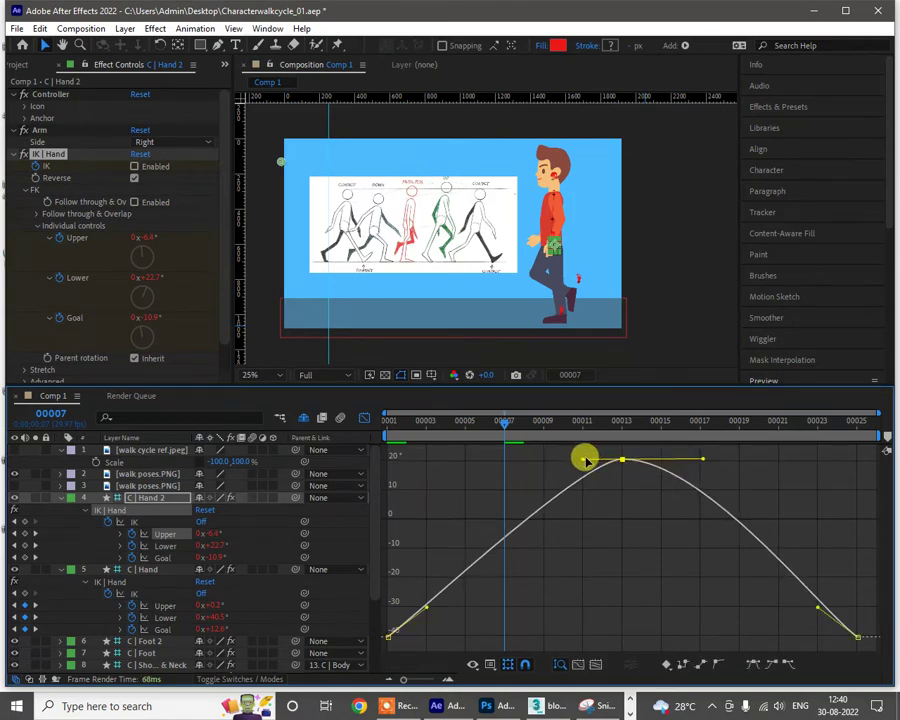
drag(585, 460, 523, 463)
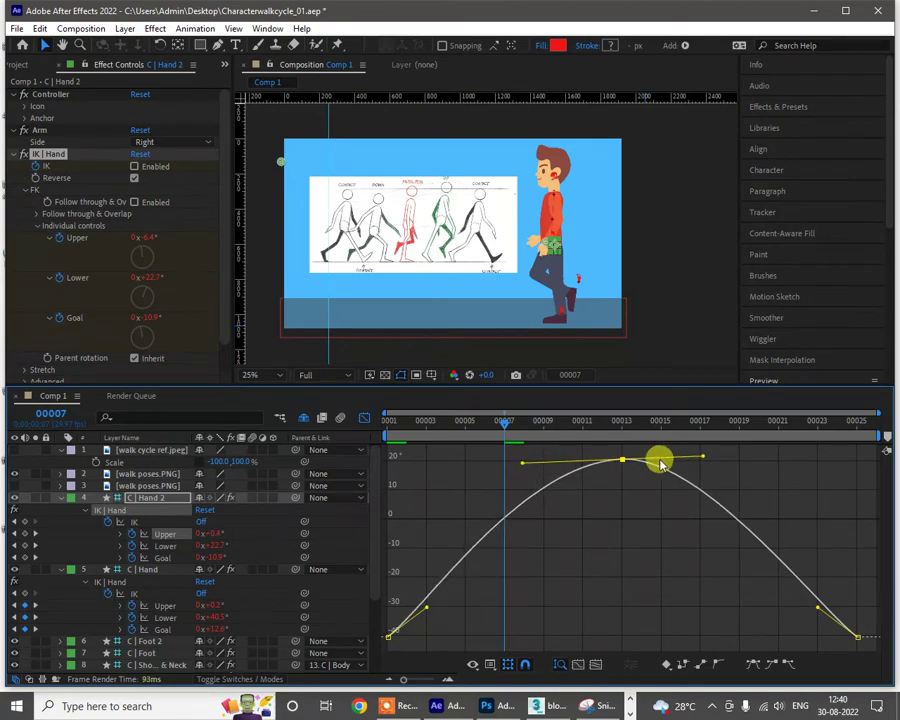
Step: Leave the graph editor and play the walk cycle from frame 1 to check the arm swing
click(365, 421)
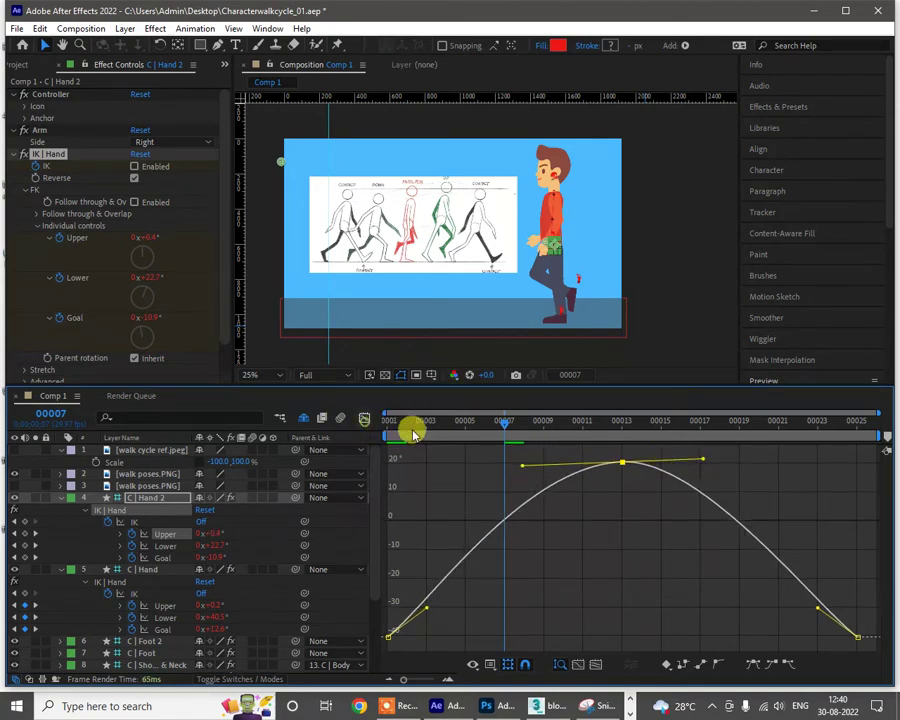
drag(463, 428, 354, 429)
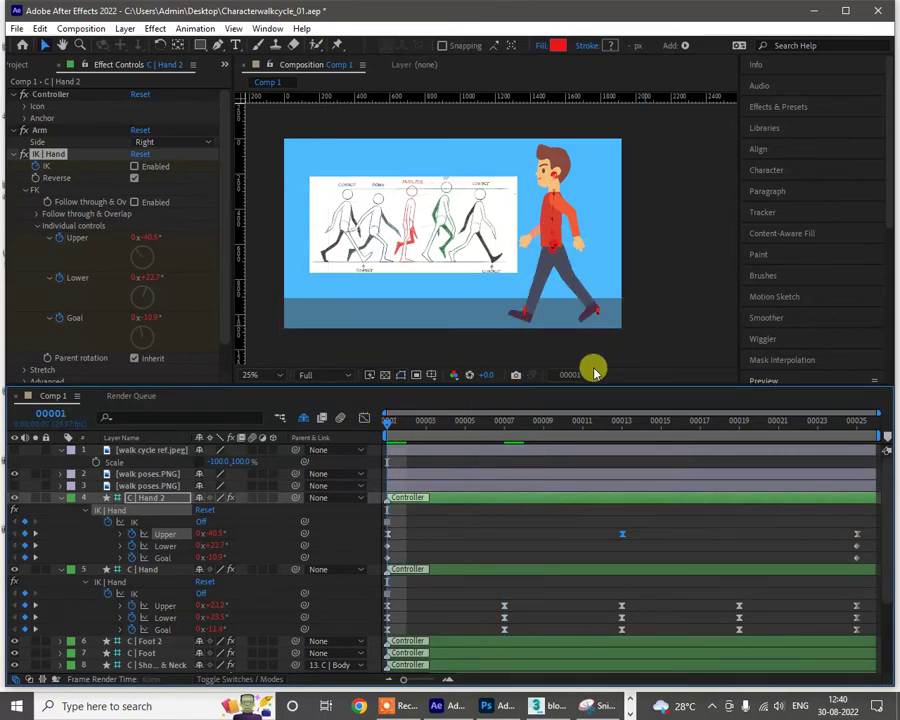
key(space)
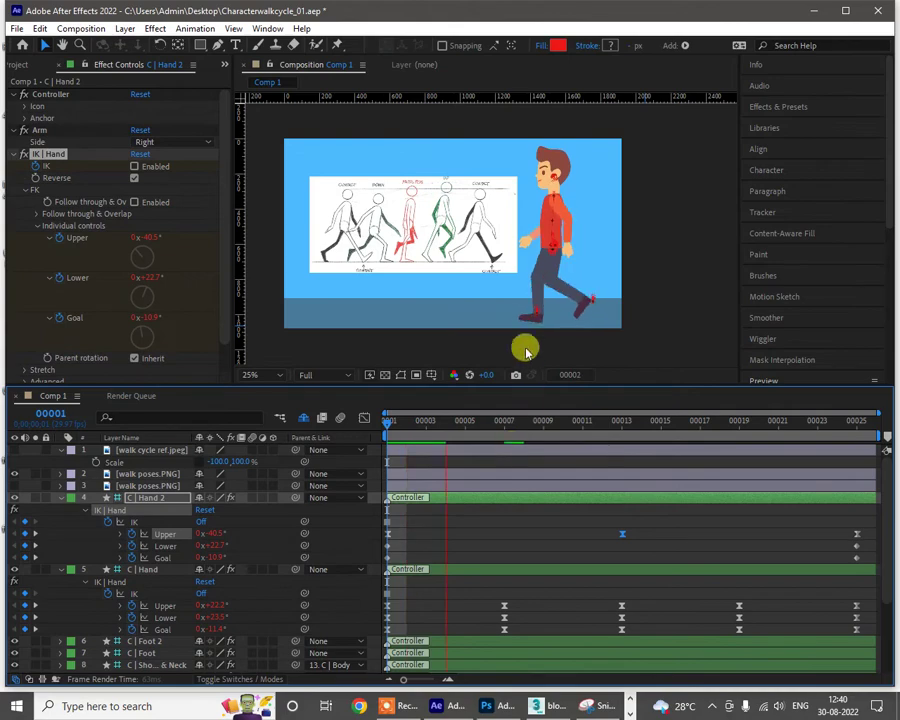
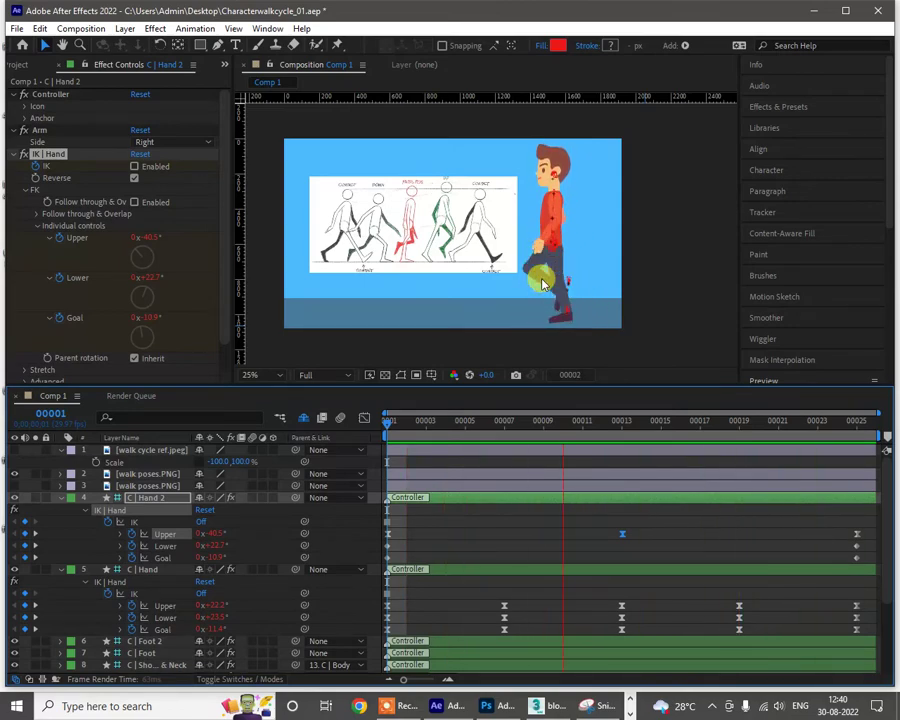
click(484, 426)
drag(479, 433, 455, 427)
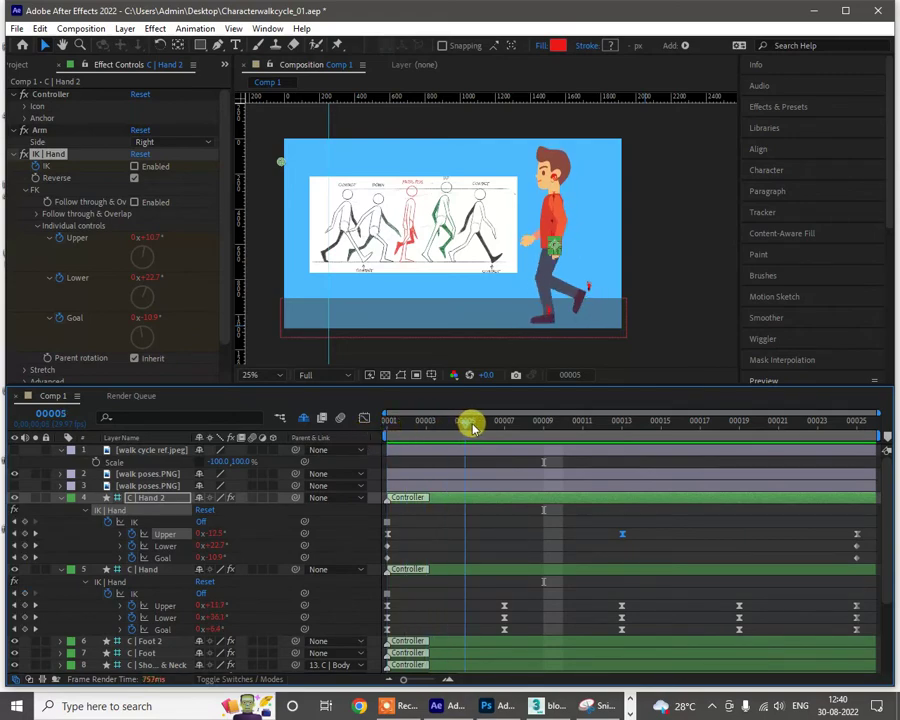
Step: At frame 7, set C | Hand's Goal rotation to -16.4° and scrub back to frame 1 to check the motion
drag(473, 427, 512, 484)
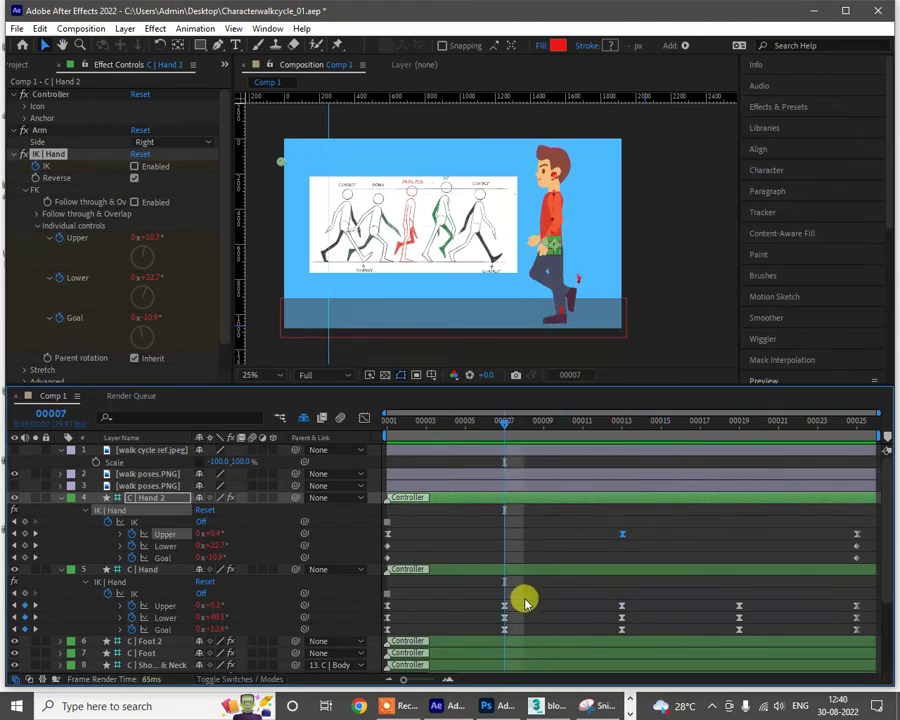
click(211, 630)
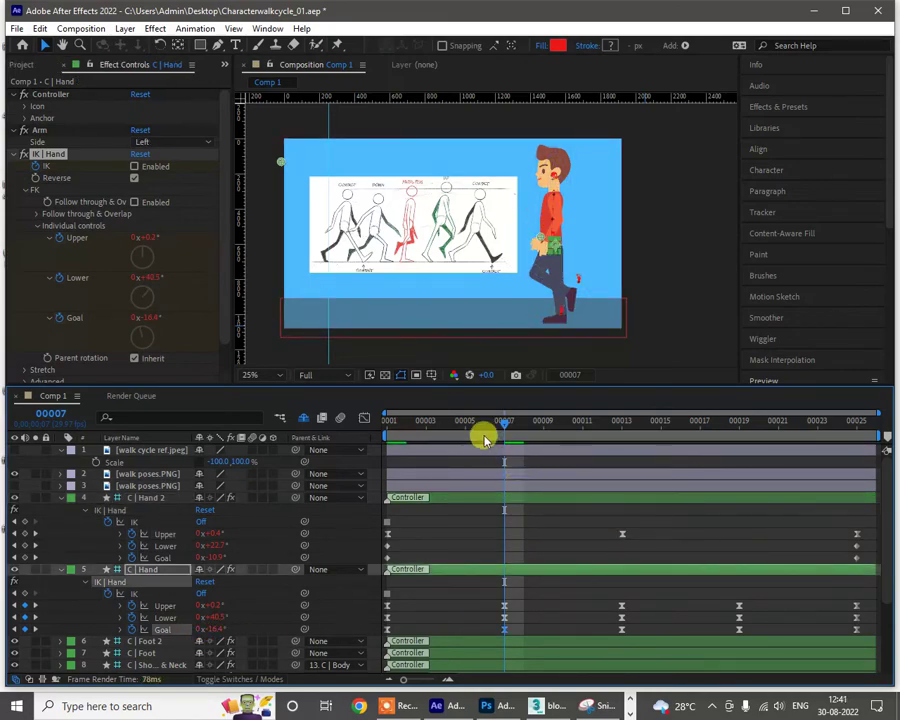
drag(465, 432, 298, 503)
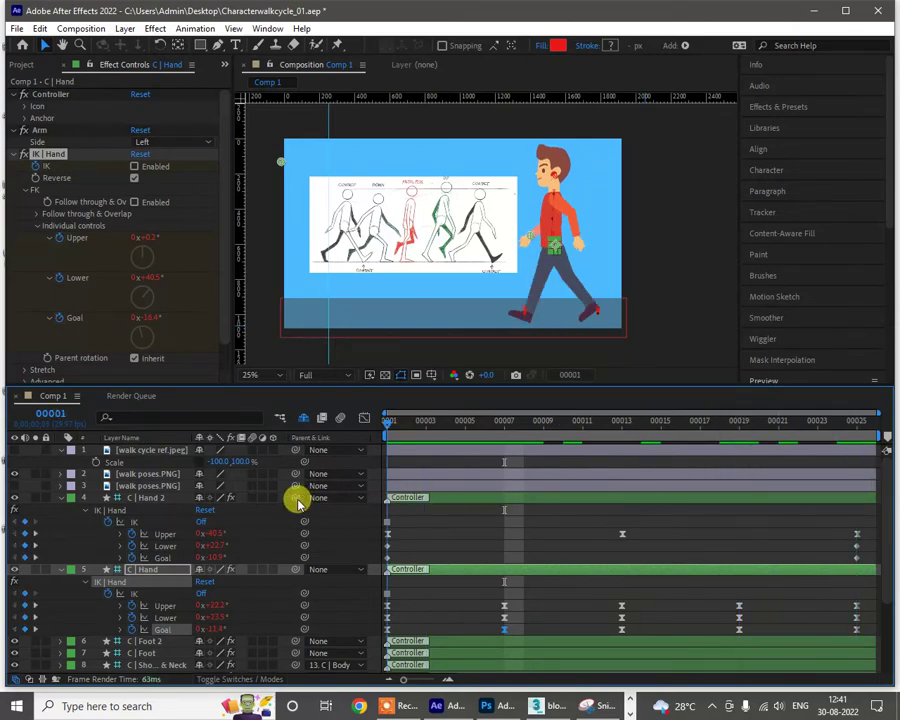
Step: Collapse C | Hand's properties and expand C | Hand 2's IK | Hand individual controls, selecting its Upper keyframes
click(60, 498)
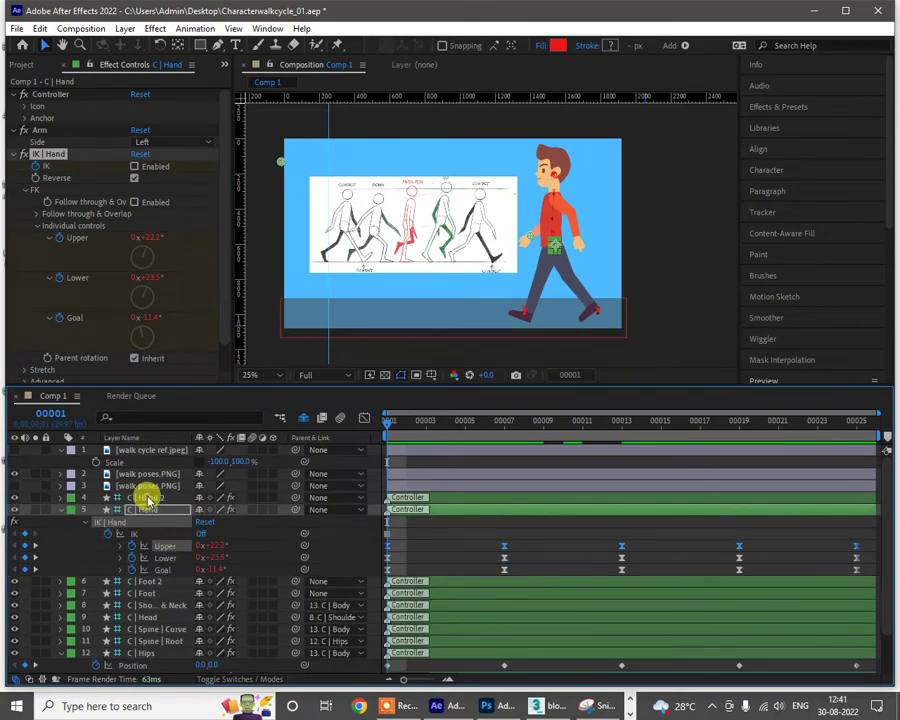
click(148, 498)
click(61, 511)
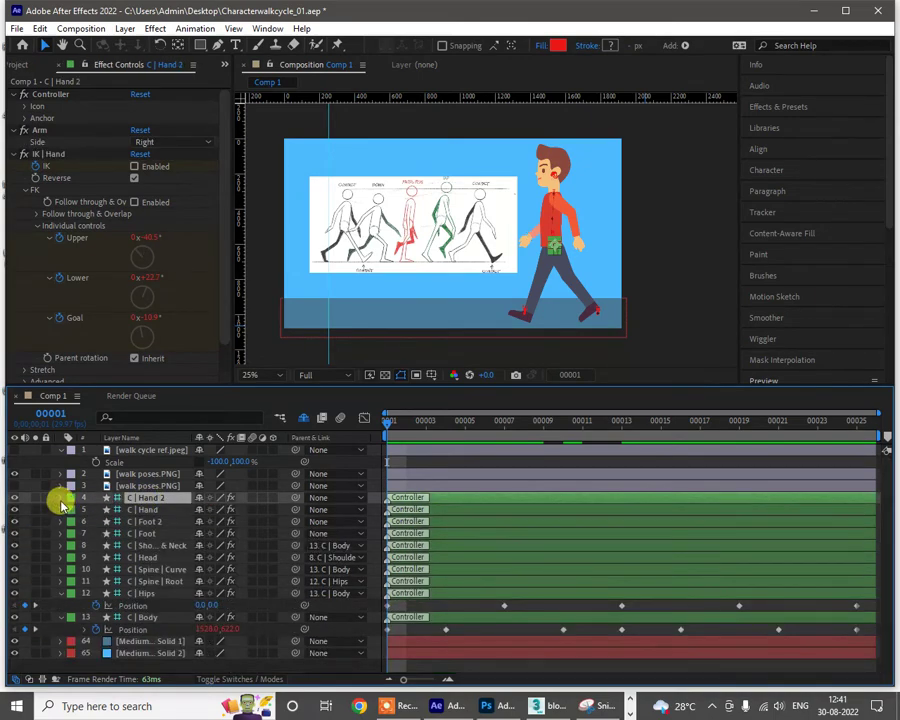
click(61, 498)
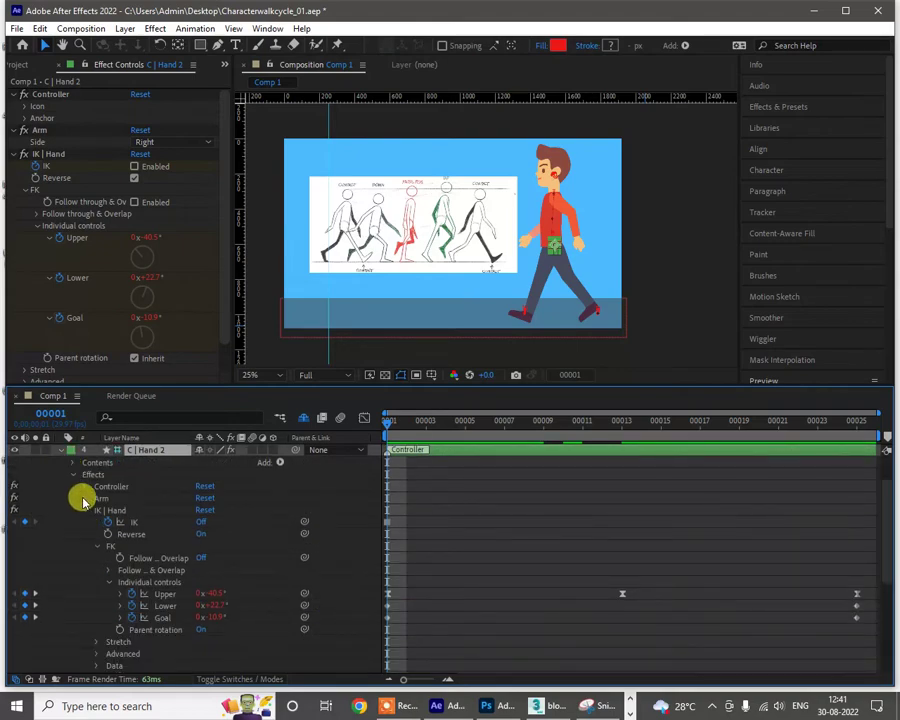
click(163, 594)
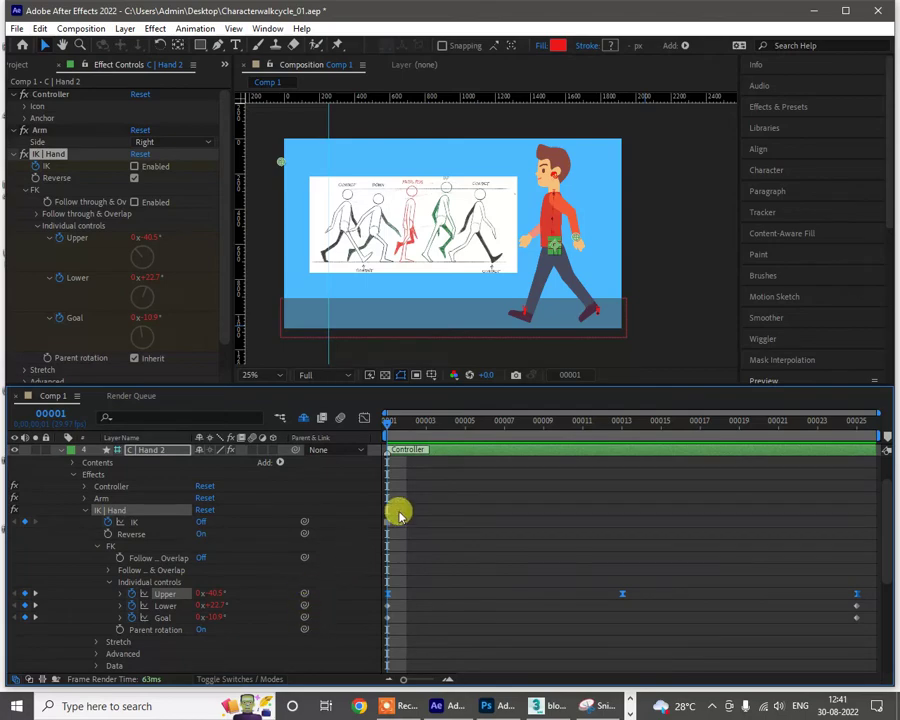
Step: At frame 7, key C | Hand 2's rotations with Upper at -17.6°, Lower at 2.7° and Goal at -29.9°
drag(390, 428, 504, 430)
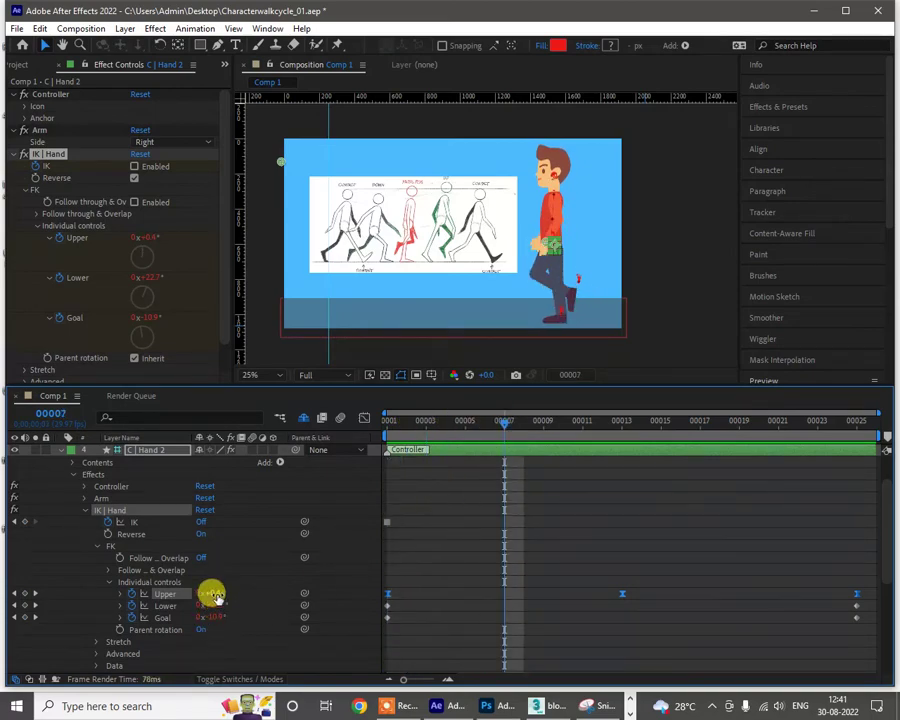
drag(205, 594, 207, 604)
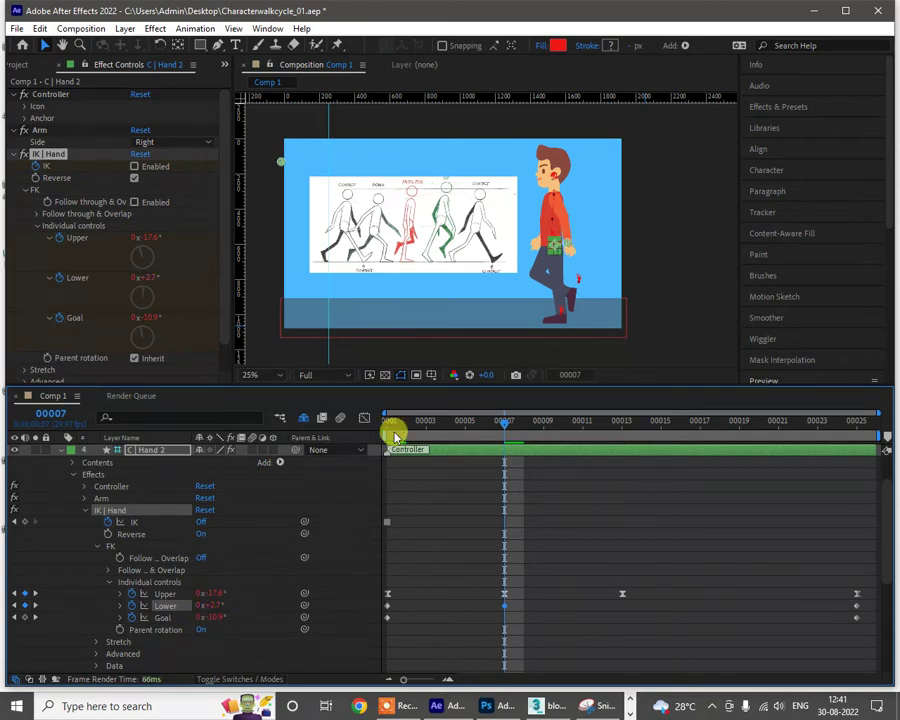
scroll(563, 277, up, 2)
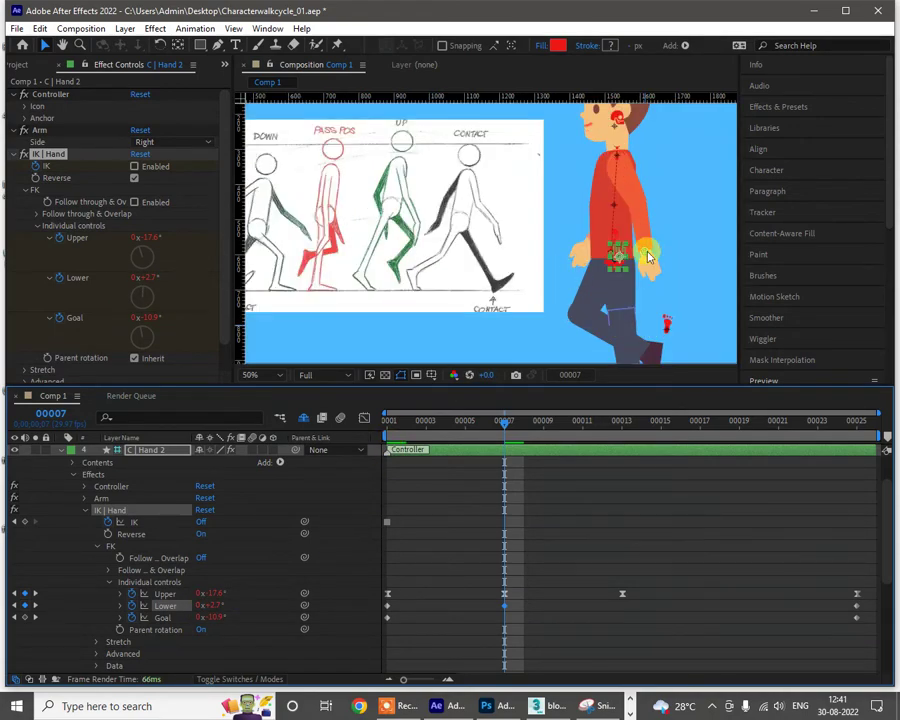
click(206, 617)
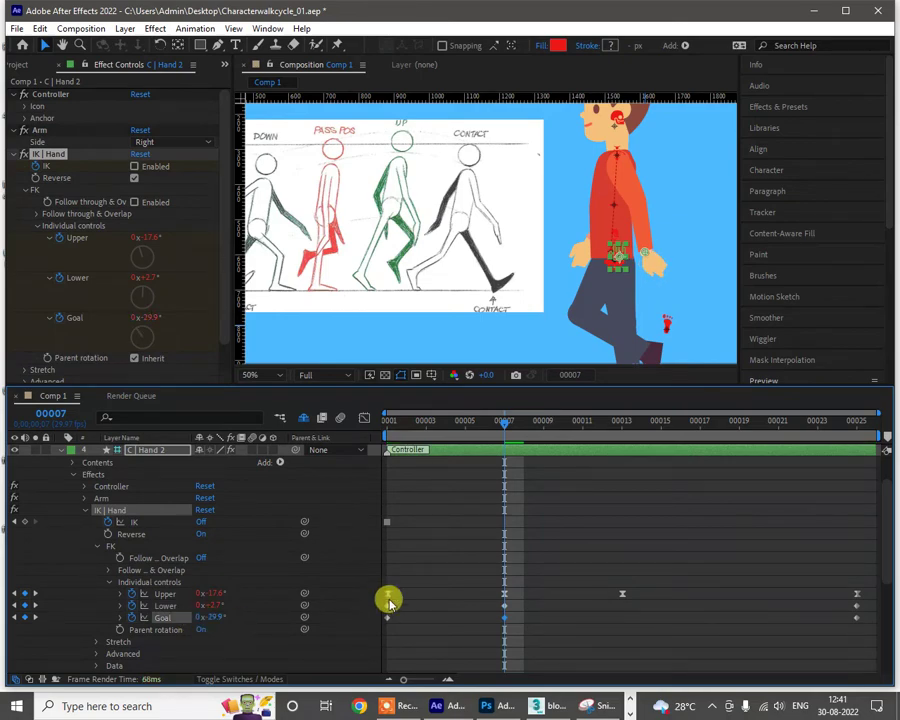
Step: At frame 19, key C | Hand 2's Lower rotation at 25.1° and its Goal rotation at 22.8°
click(446, 430)
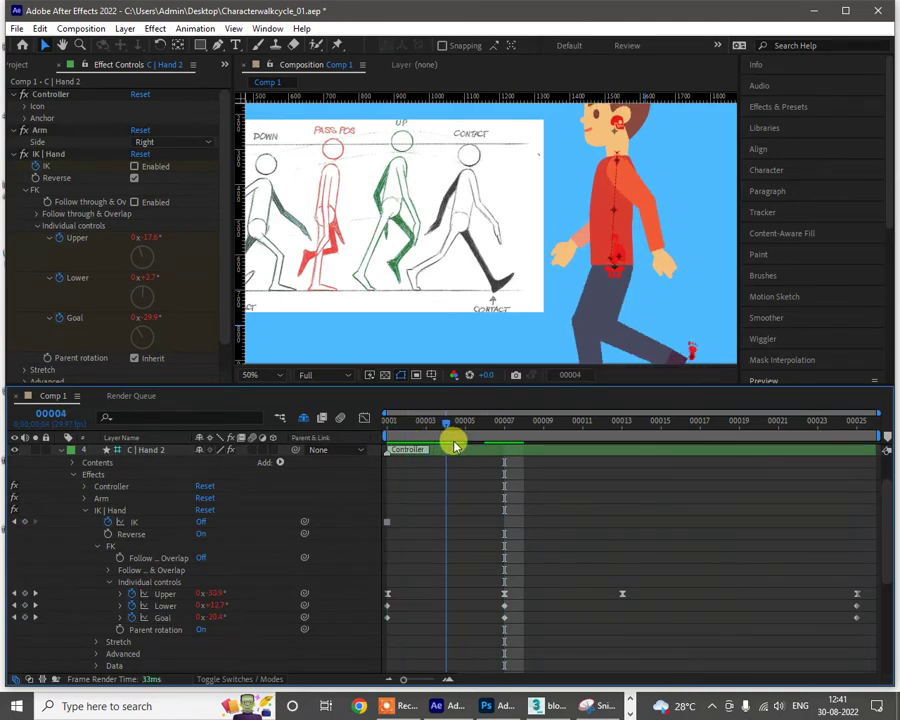
drag(454, 447, 323, 464)
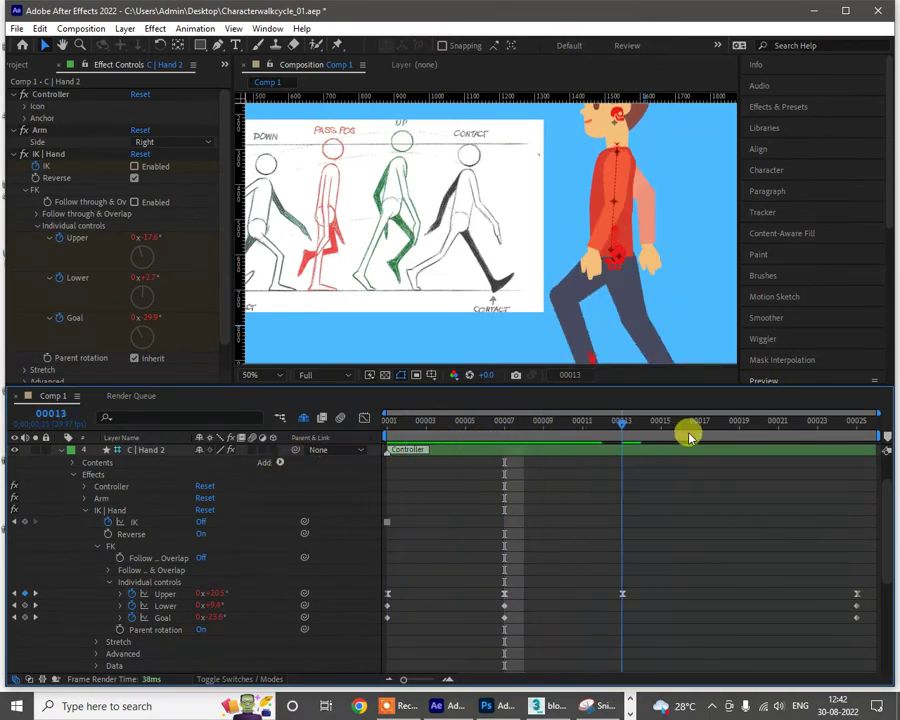
click(740, 432)
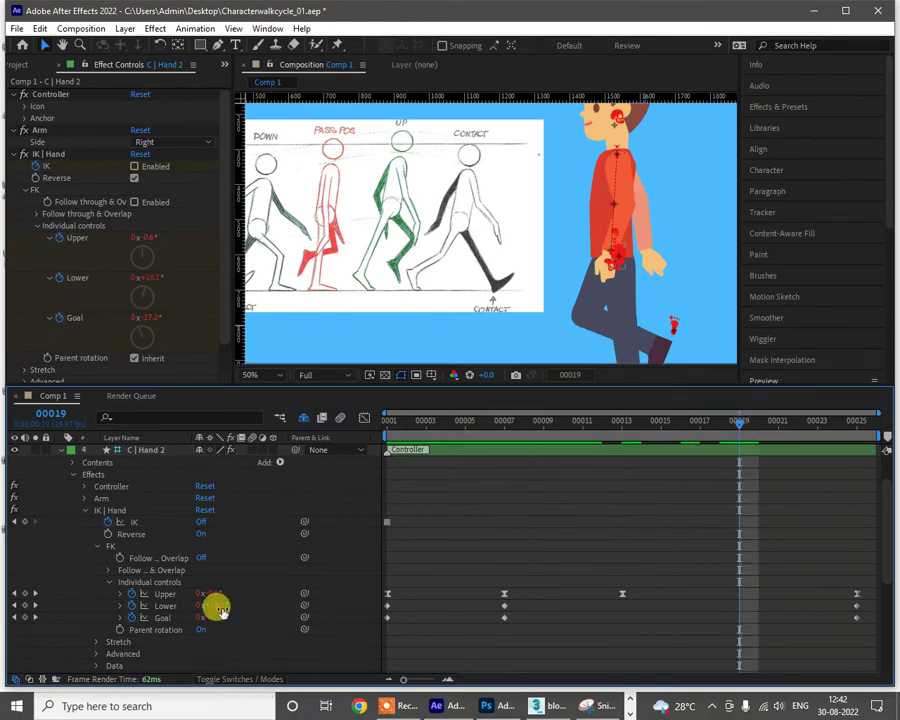
mouse_move(215, 605)
mouse_down()
mouse_move(230, 626)
mouse_move(228, 608)
mouse_up()
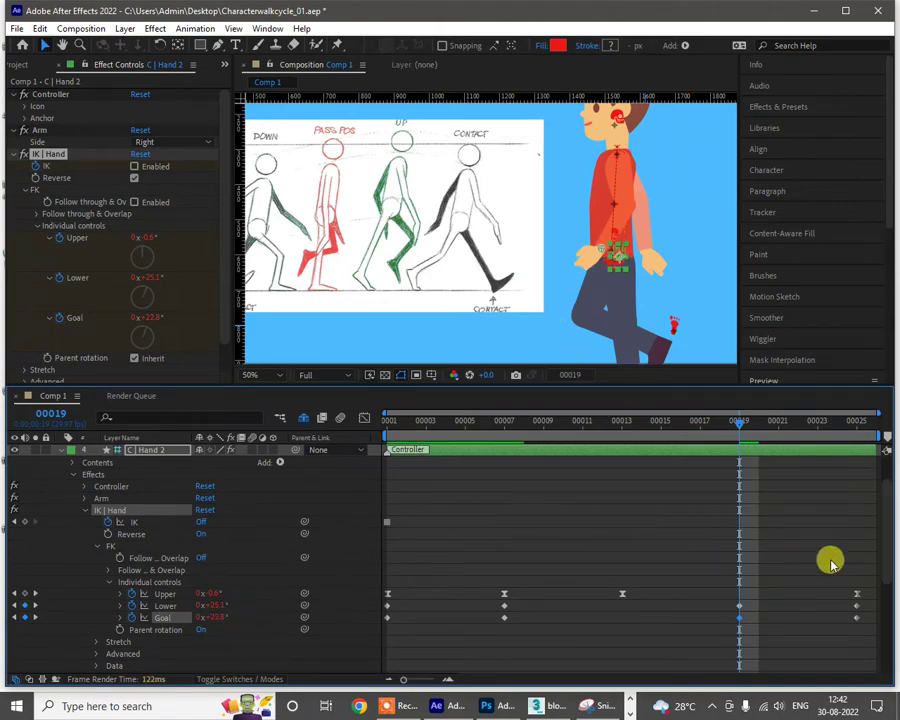
Step: Apply Easy Ease to all of C | Hand 2's Upper, Lower and Goal keyframes
drag(873, 581, 381, 645)
right_click(504, 622)
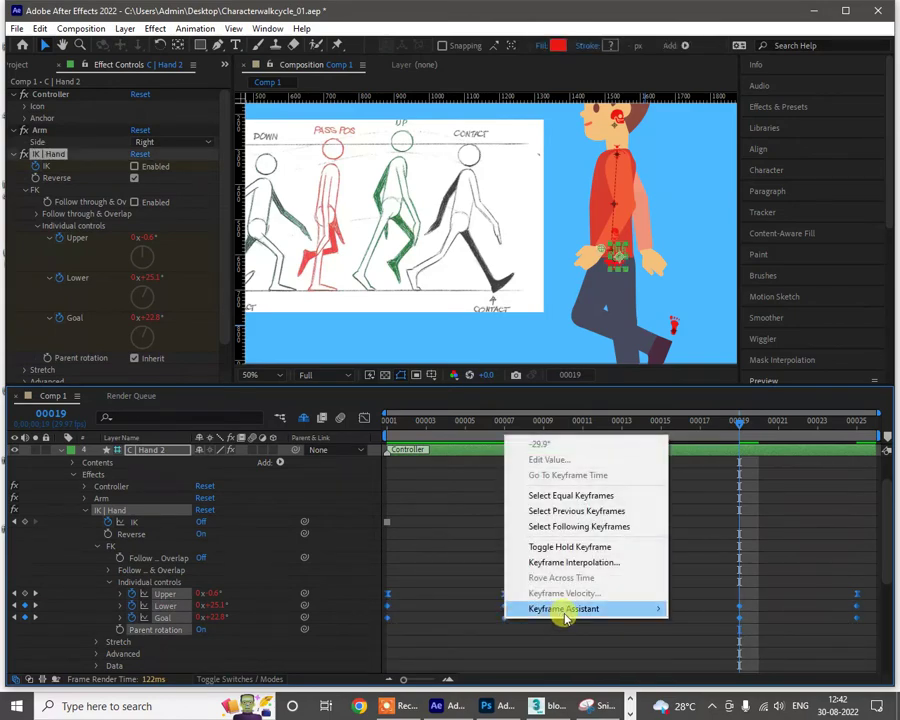
mouse_move(578, 609)
click(315, 501)
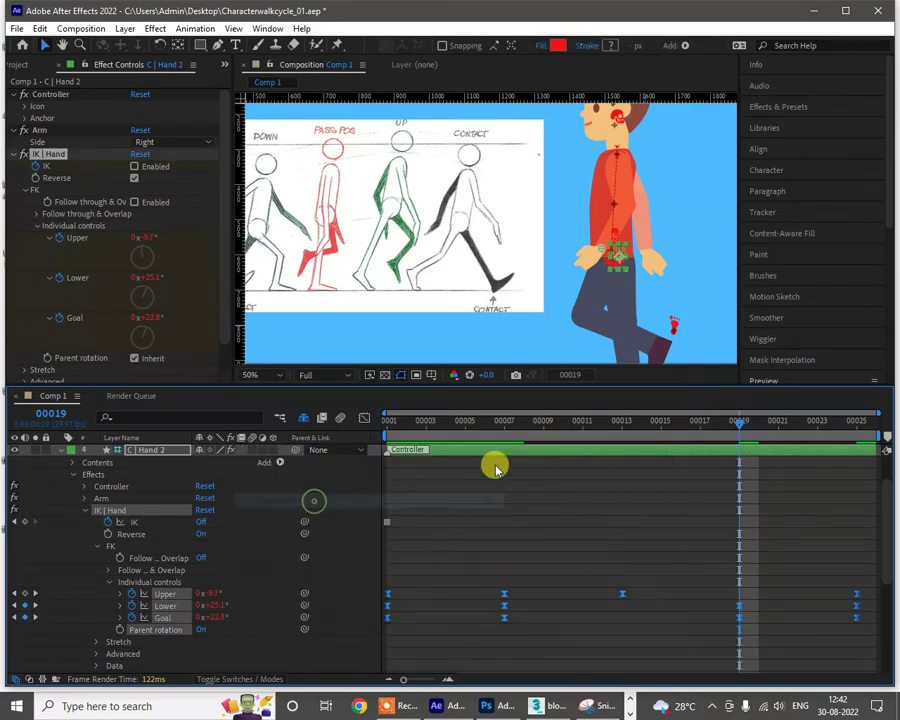
Step: Play the walk cycle from the start and examine the swing of both arms up close
click(543, 425)
drag(368, 440, 404, 334)
scroll(404, 331, down, 2)
key(space)
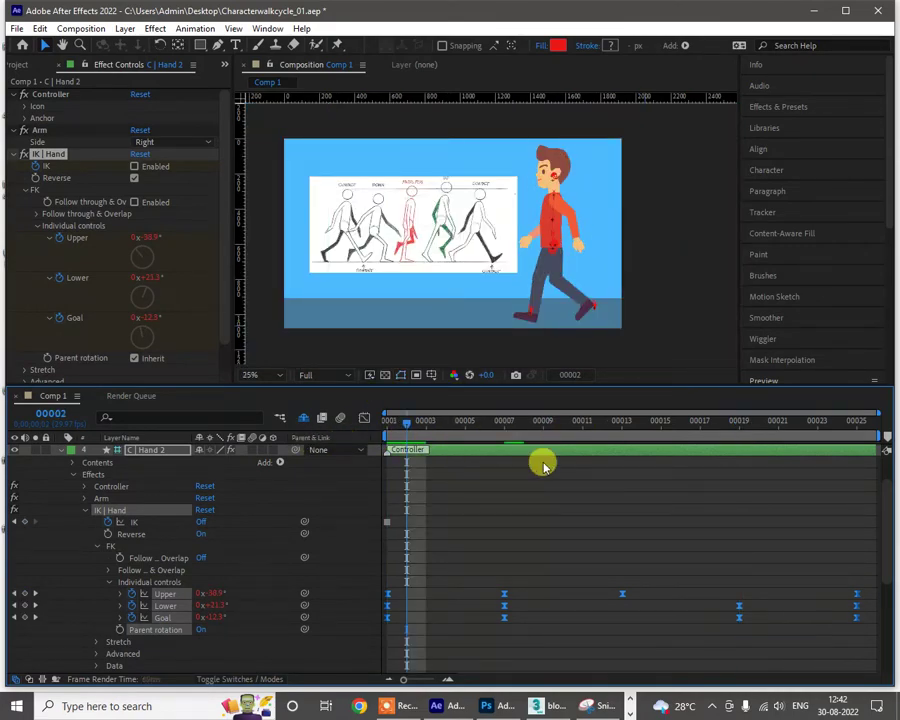
key(space)
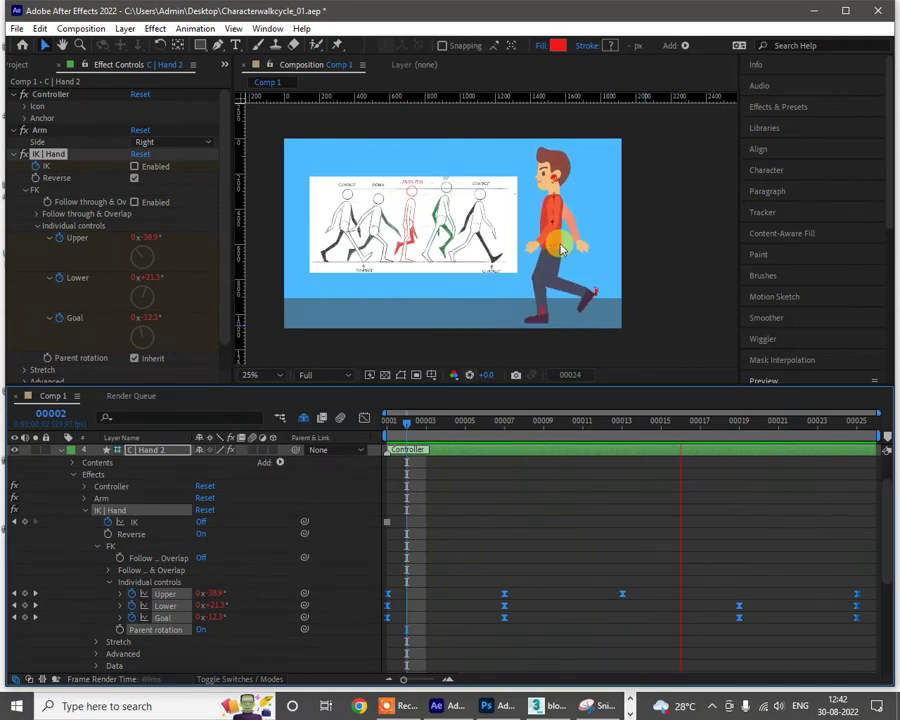
scroll(557, 268, up, 1)
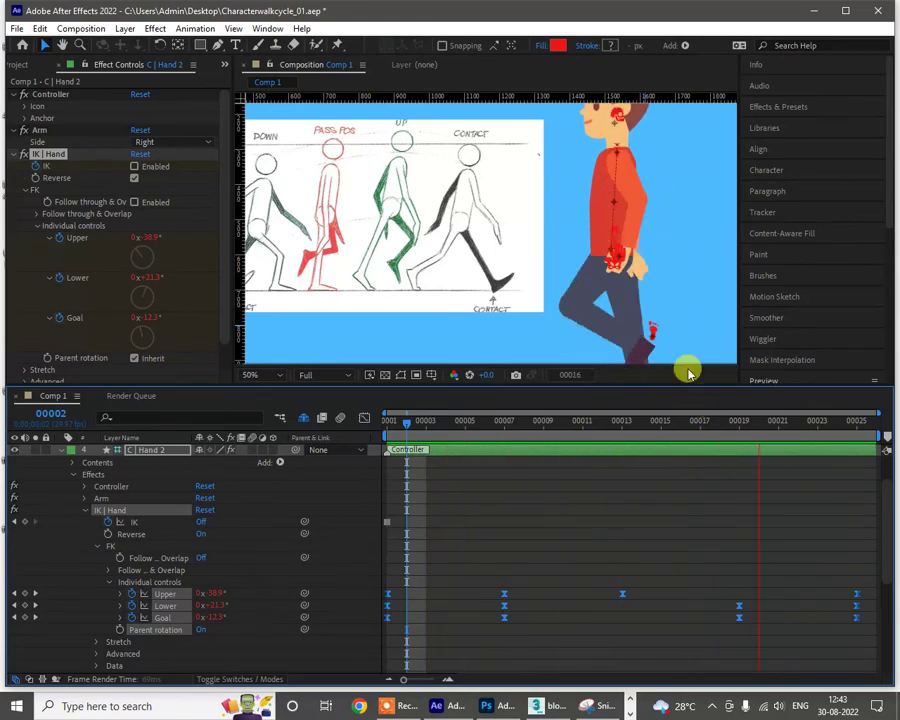
scroll(601, 248, down, 1)
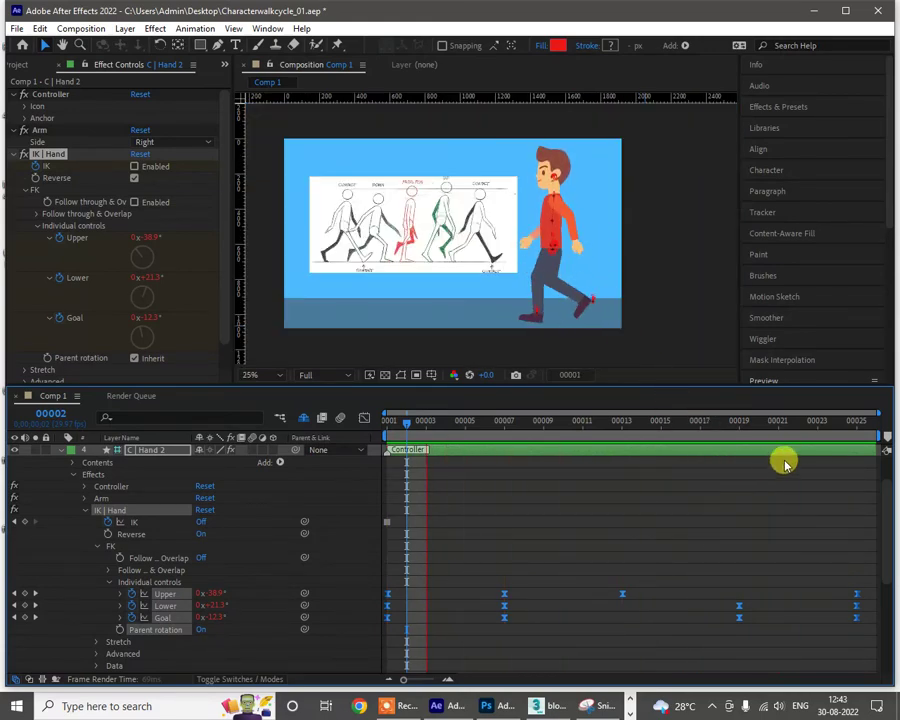
Step: On C | Hand 2's Upper curve in the graph editor, tilt the frame 7 keyframe's handles steeply along the rising slope
click(364, 419)
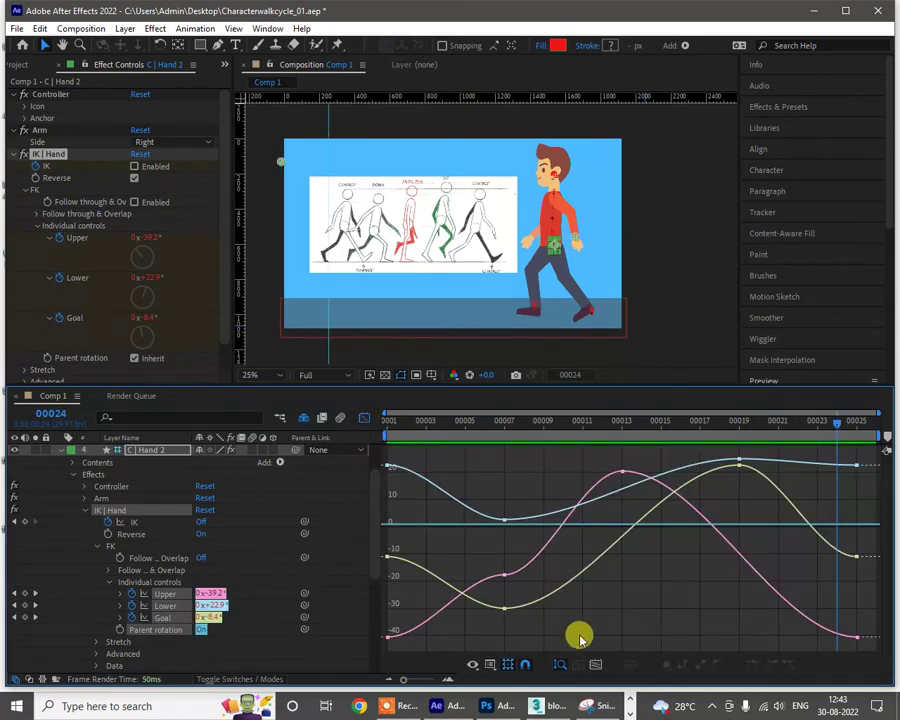
click(165, 598)
shift+click(162, 617)
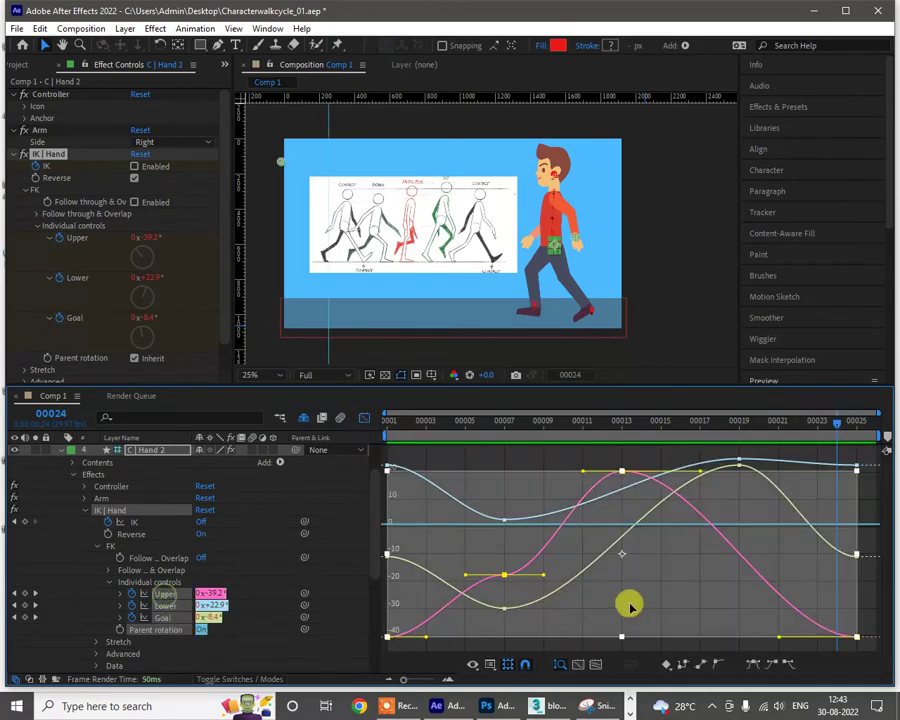
click(580, 611)
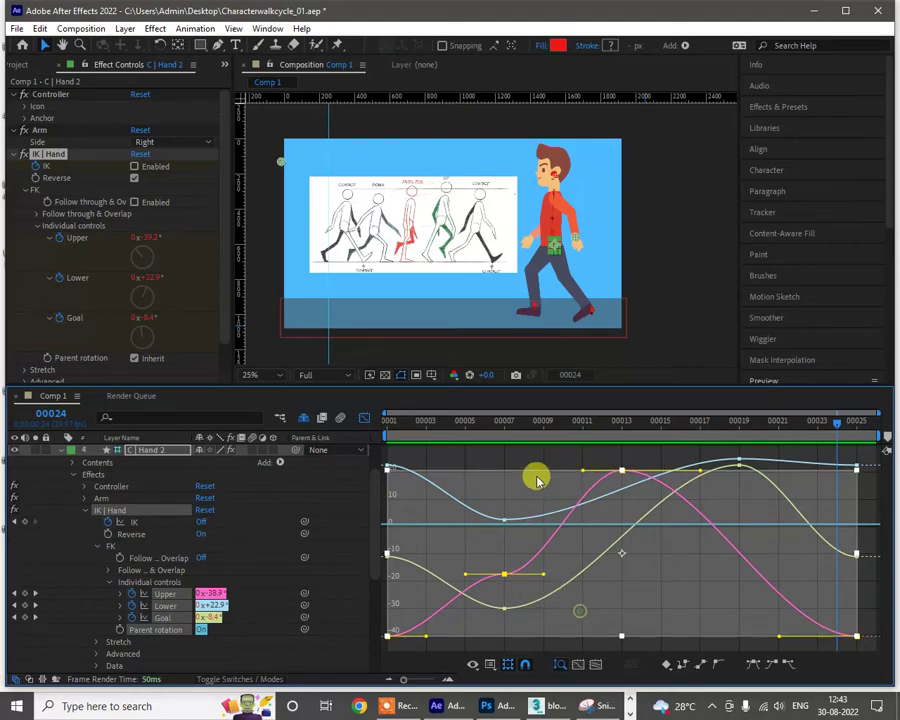
click(492, 302)
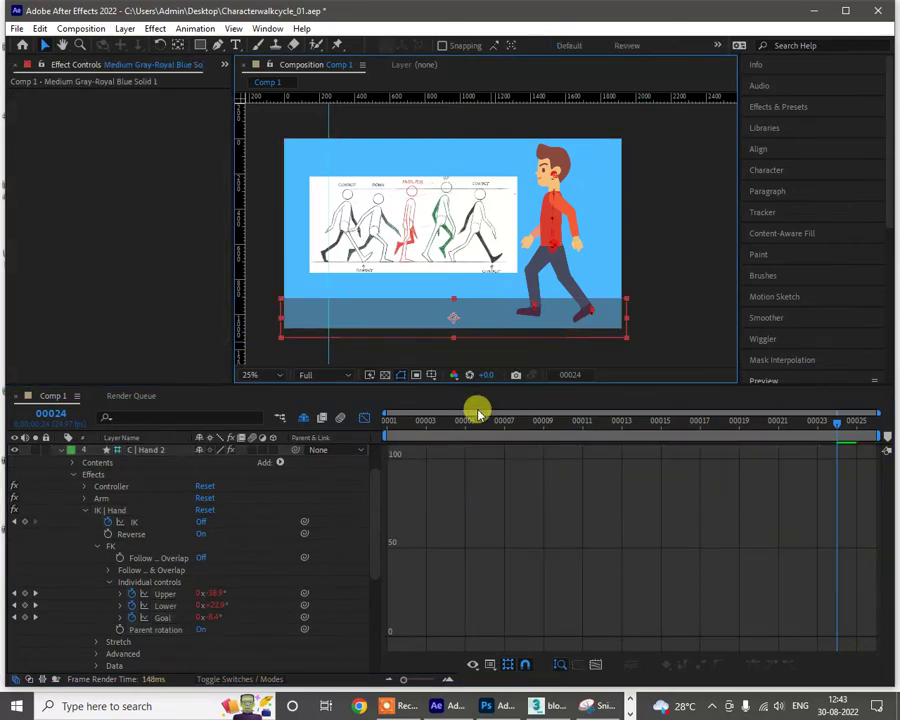
click(165, 596)
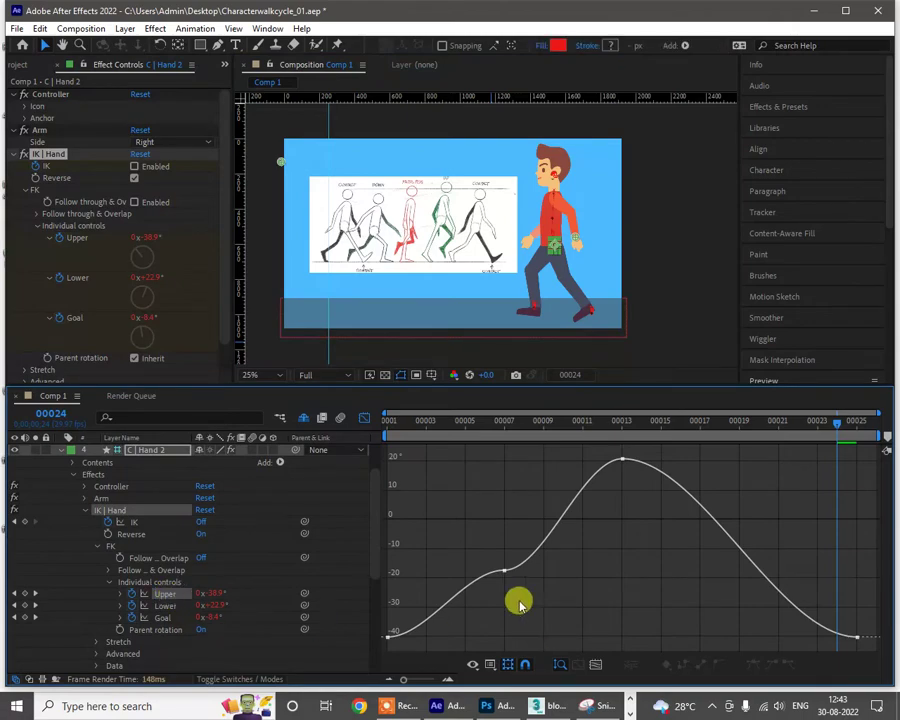
click(503, 570)
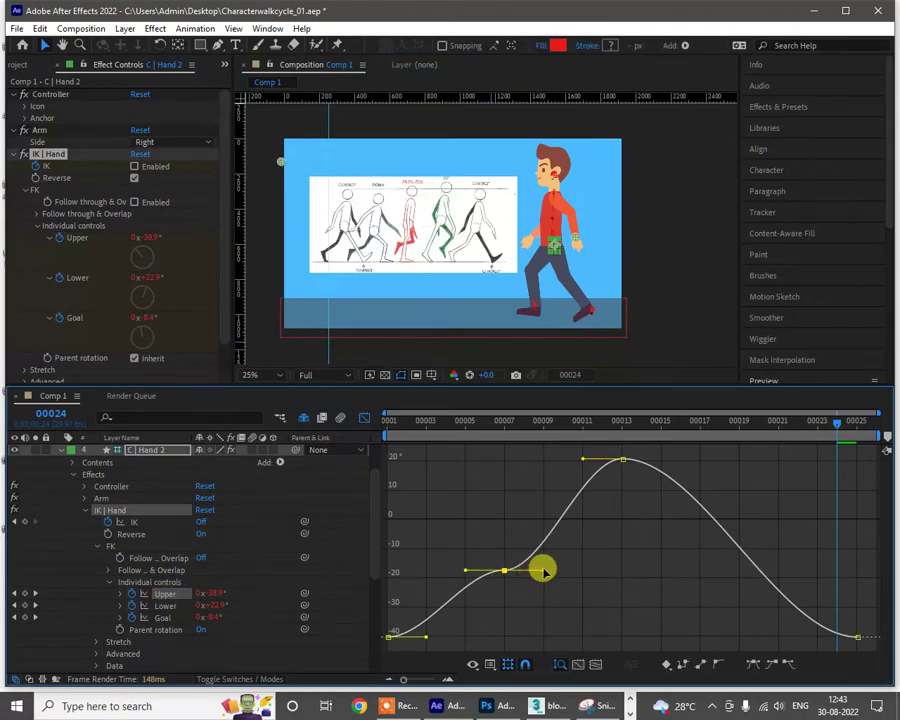
drag(545, 566, 543, 533)
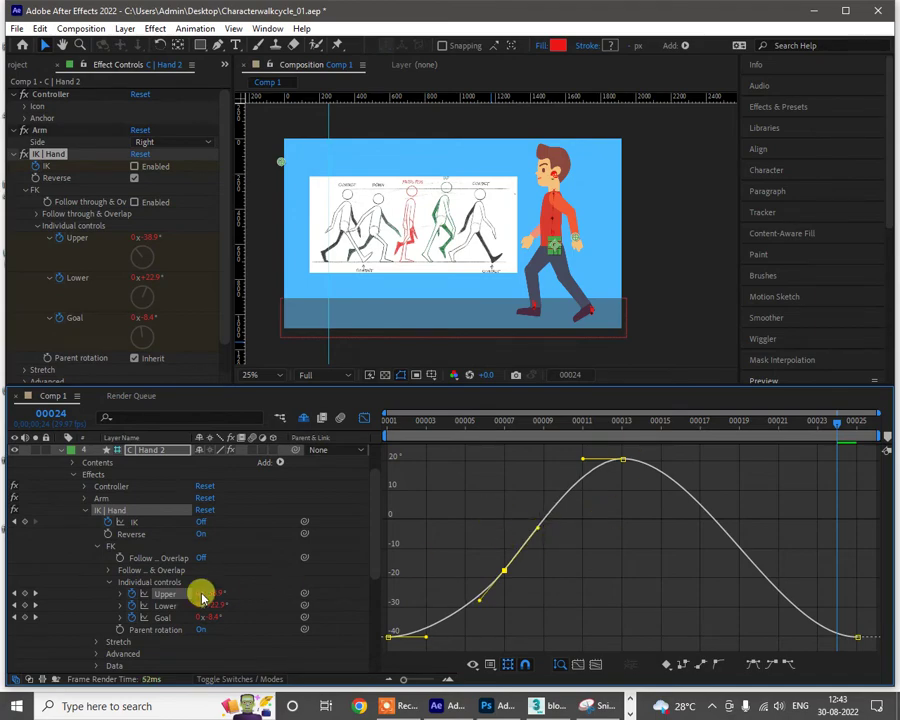
Step: Inspect C | Hand 2's Lower and Goal rotation curves in the graph editor
click(172, 605)
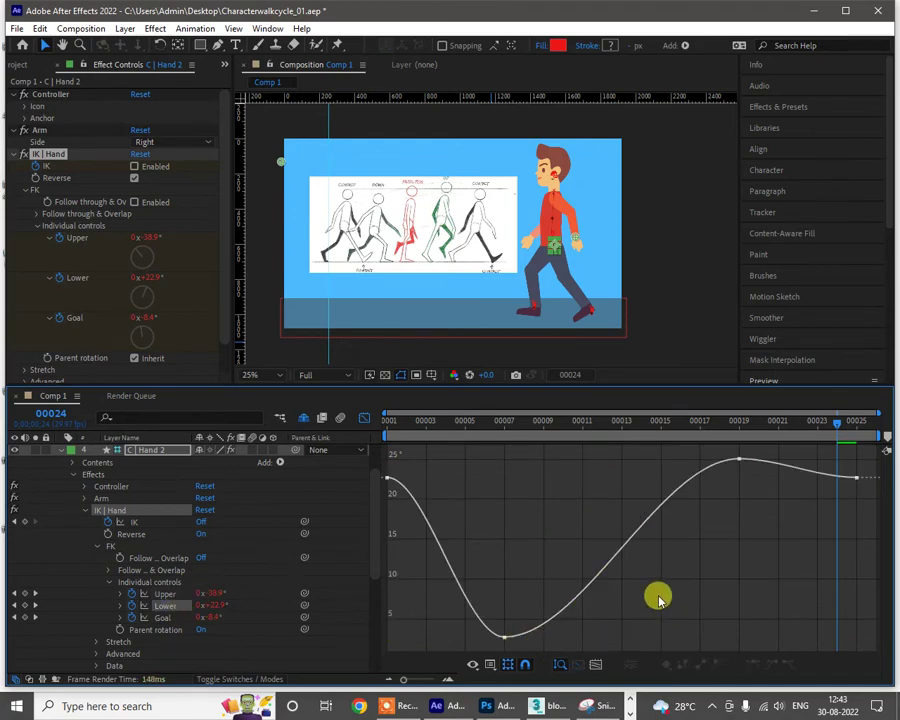
click(170, 619)
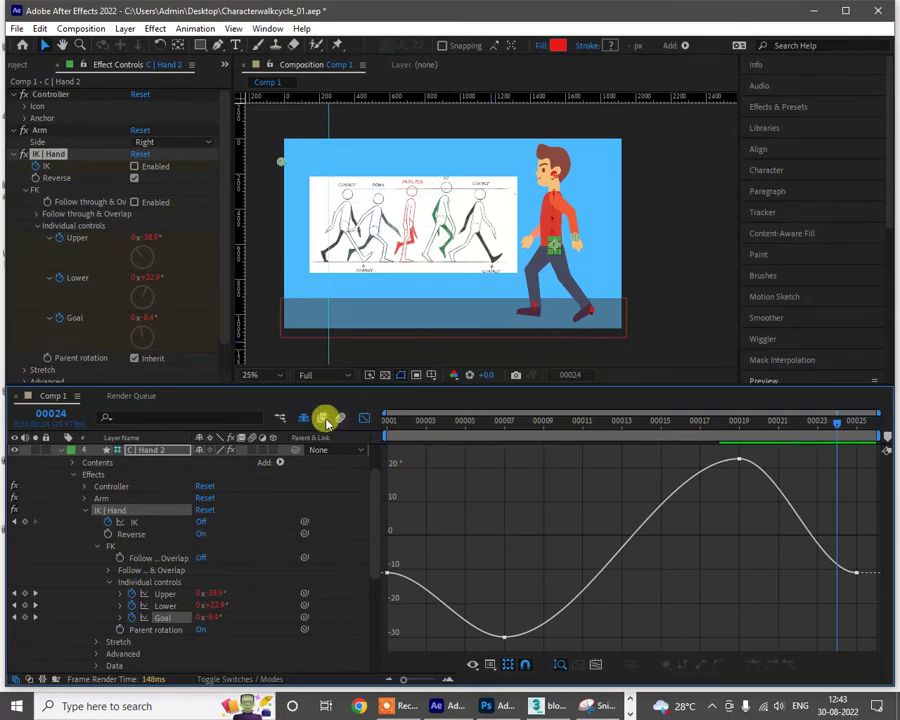
Step: Return from the graph editor to the layer timeline, scrub the walk cycle to frame 8 and examine the hands up close
click(366, 418)
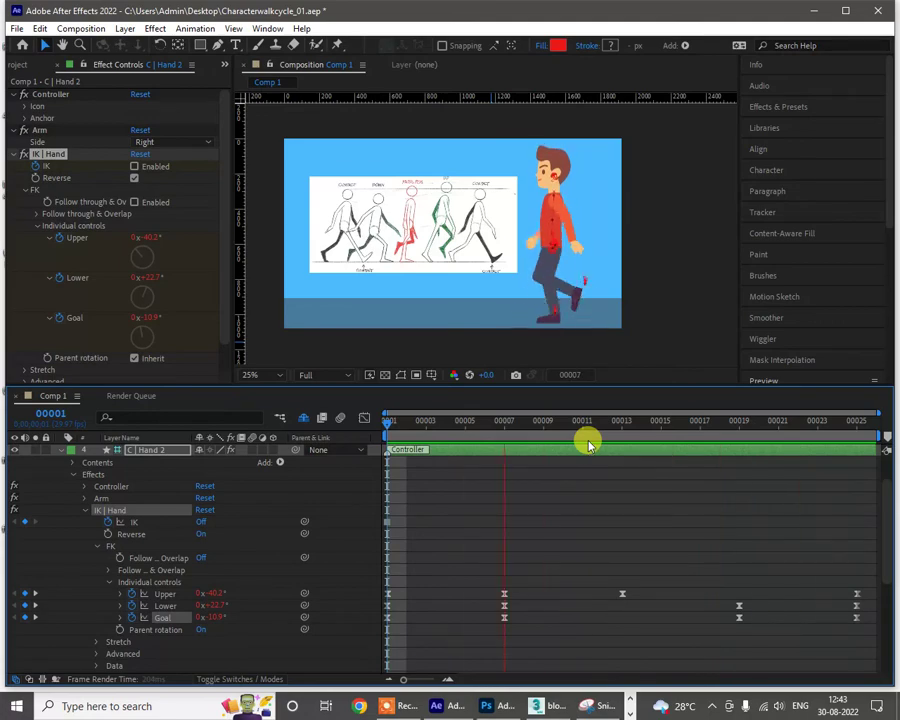
click(737, 424)
drag(729, 428, 565, 437)
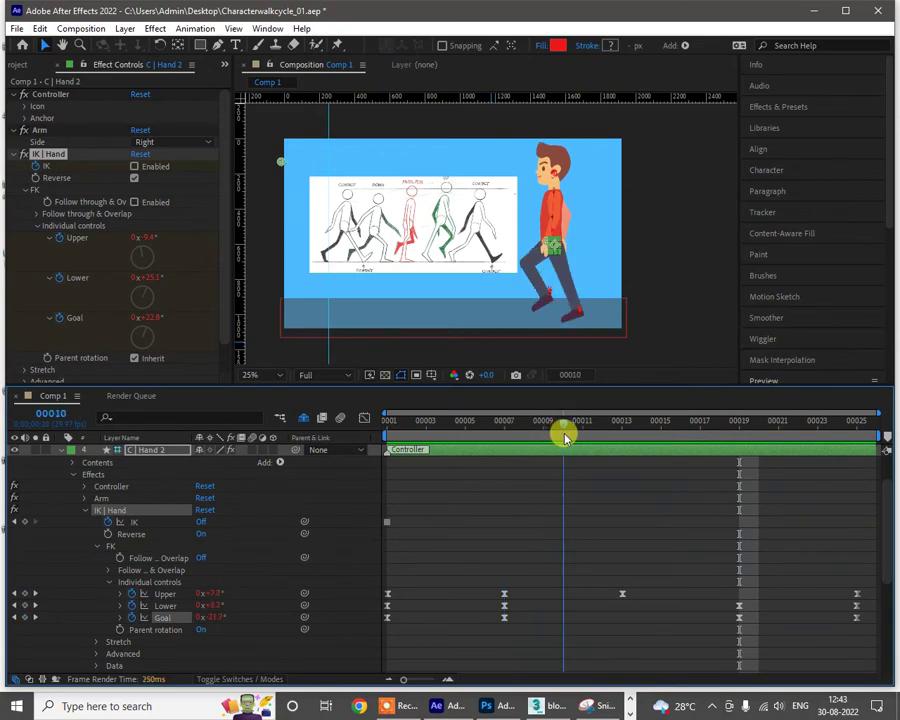
scroll(545, 245, up, 2)
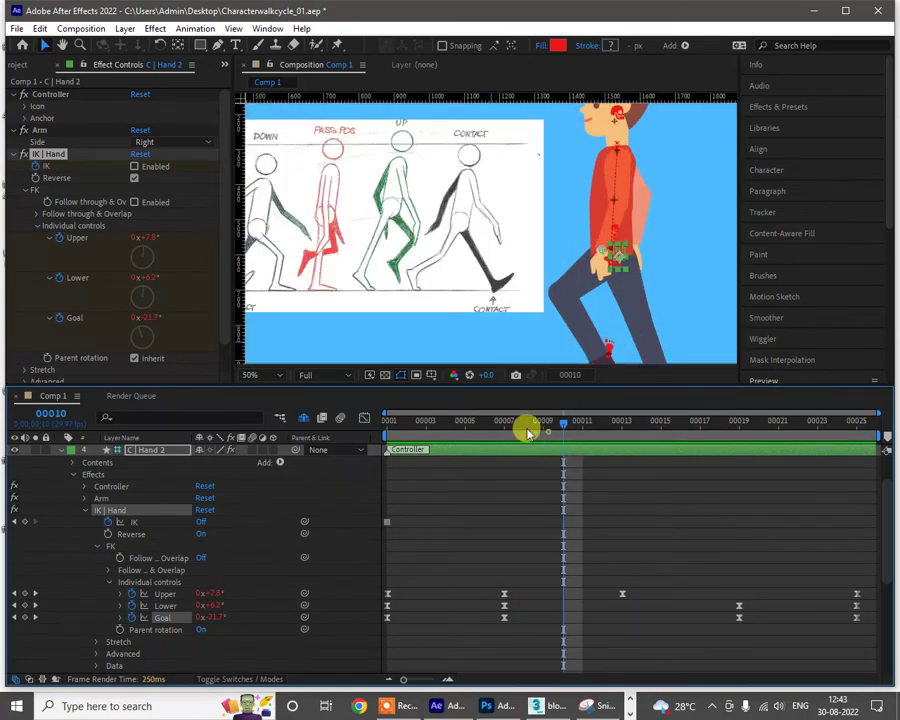
mouse_move(530, 432)
mouse_down()
mouse_move(462, 424)
mouse_move(530, 427)
mouse_up()
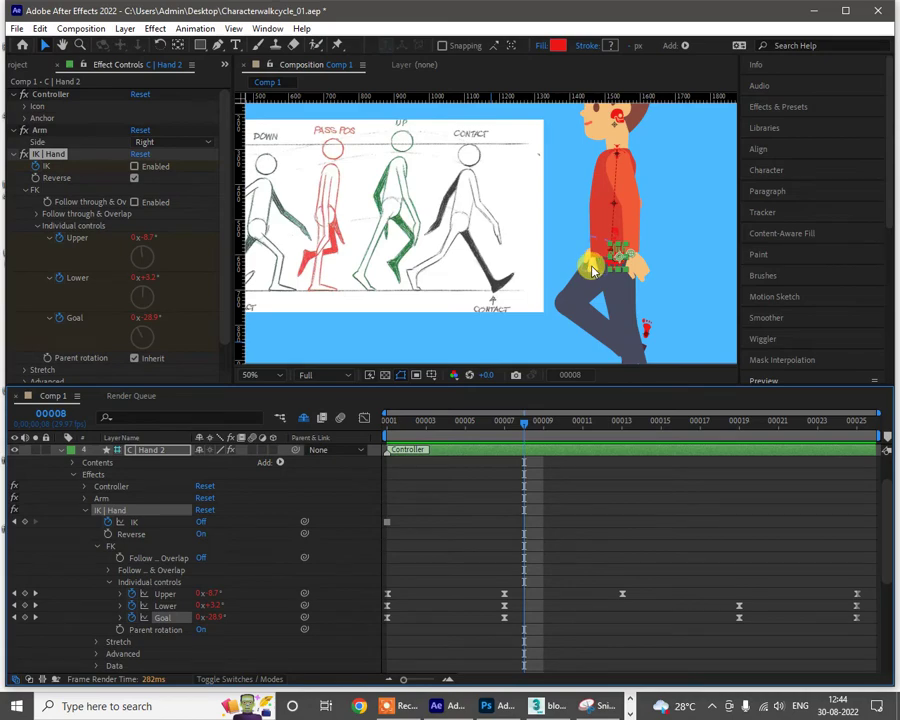
scroll(575, 285, up, 1)
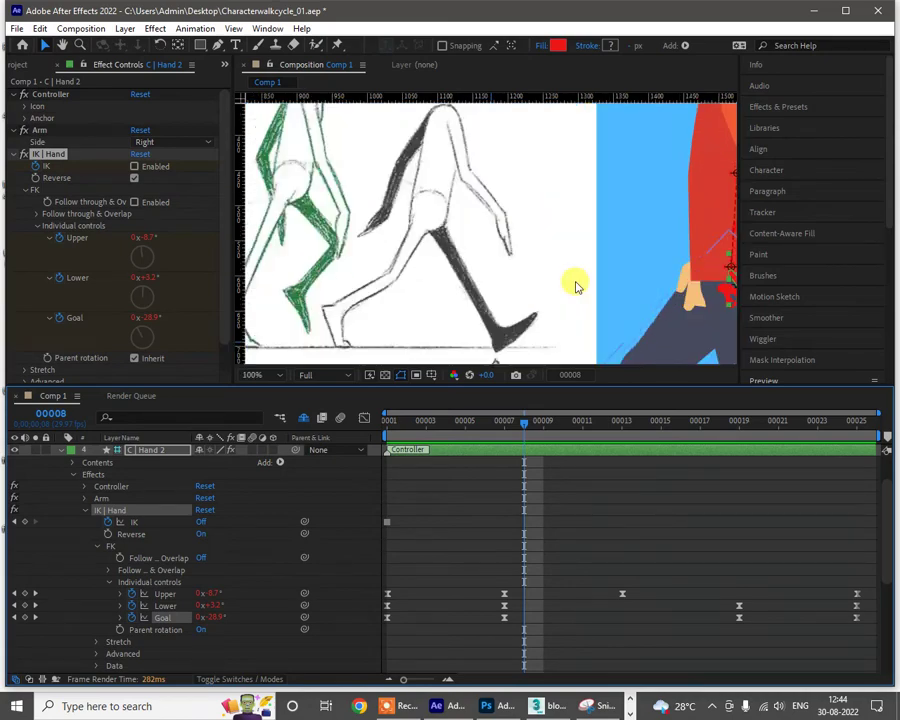
drag(650, 311, 553, 218)
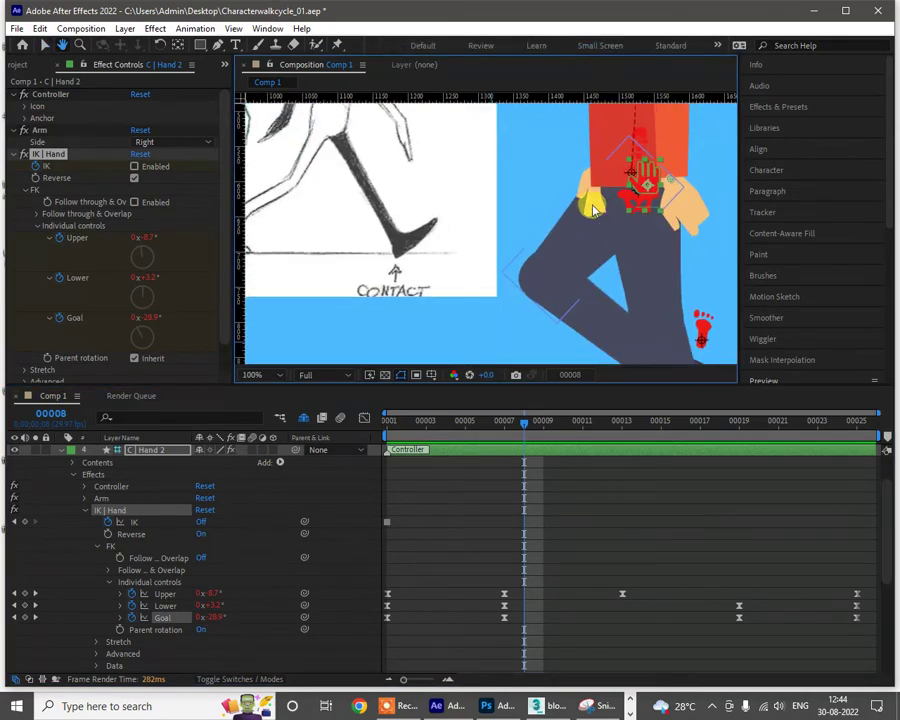
key(v)
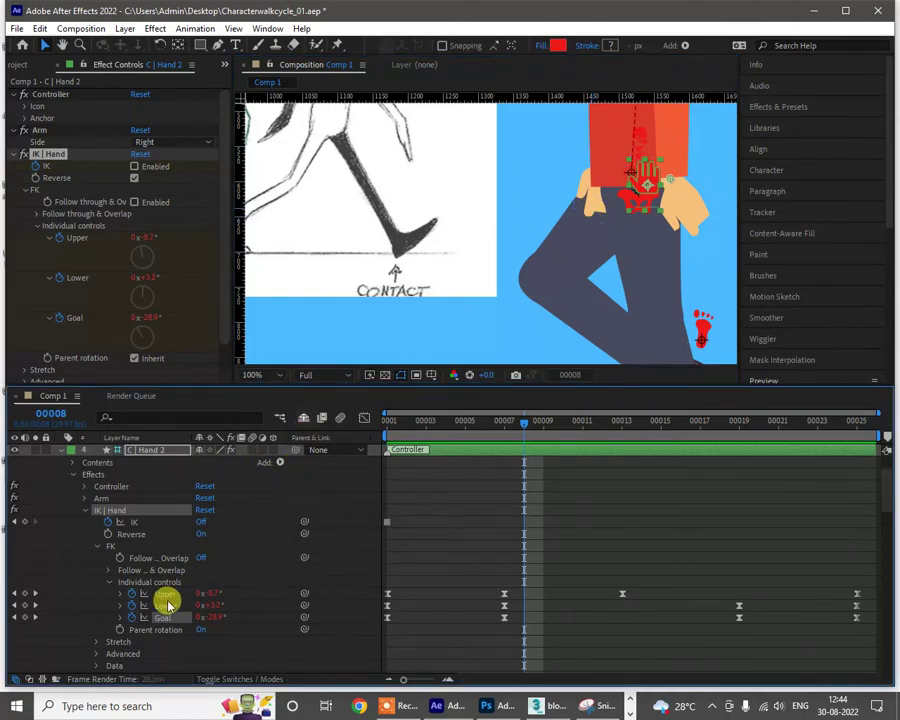
Step: Locate the arm and hand artwork layers below the controller and structure layers in Comp 1
scroll(177, 597, down, 10)
scroll(177, 603, down, 10)
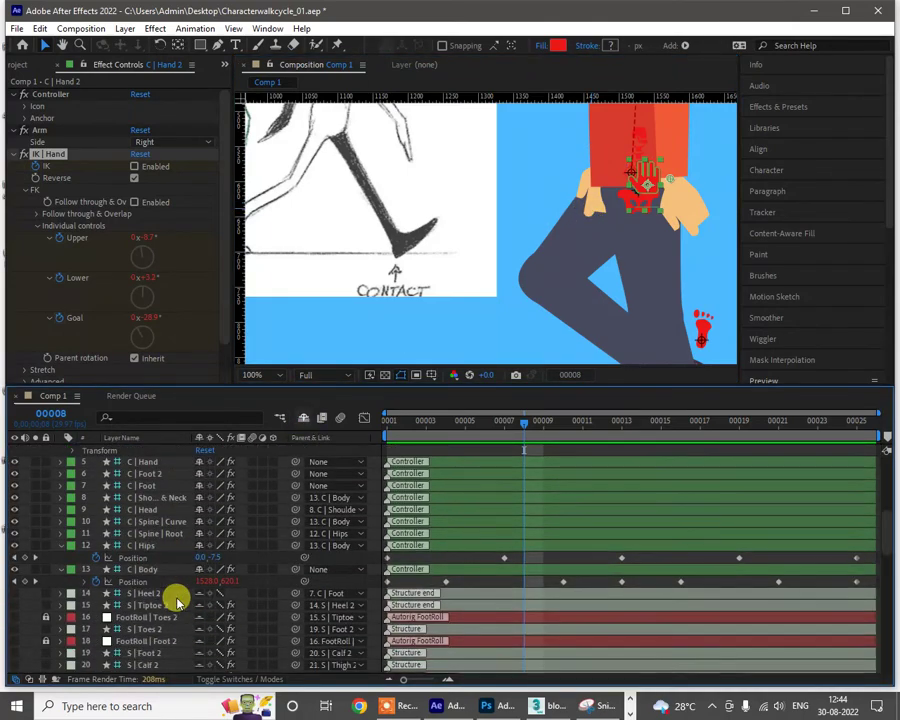
scroll(177, 603, down, 6)
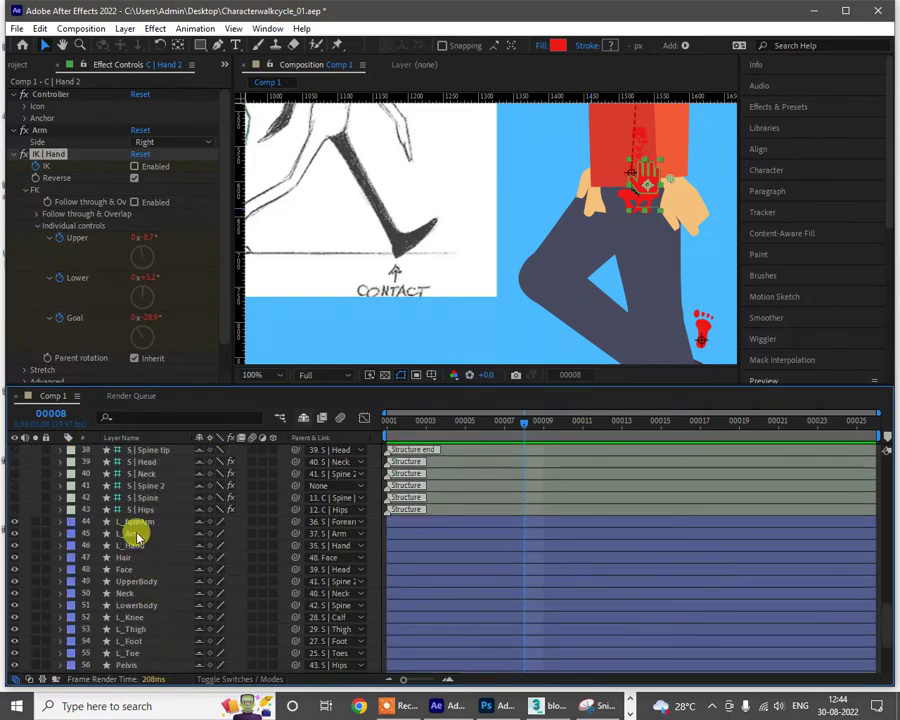
Step: Move the R_foreArm 2, R_Arm 2 and R_Hand 2 layers below R_Toe 2 in the layer stack
click(141, 546)
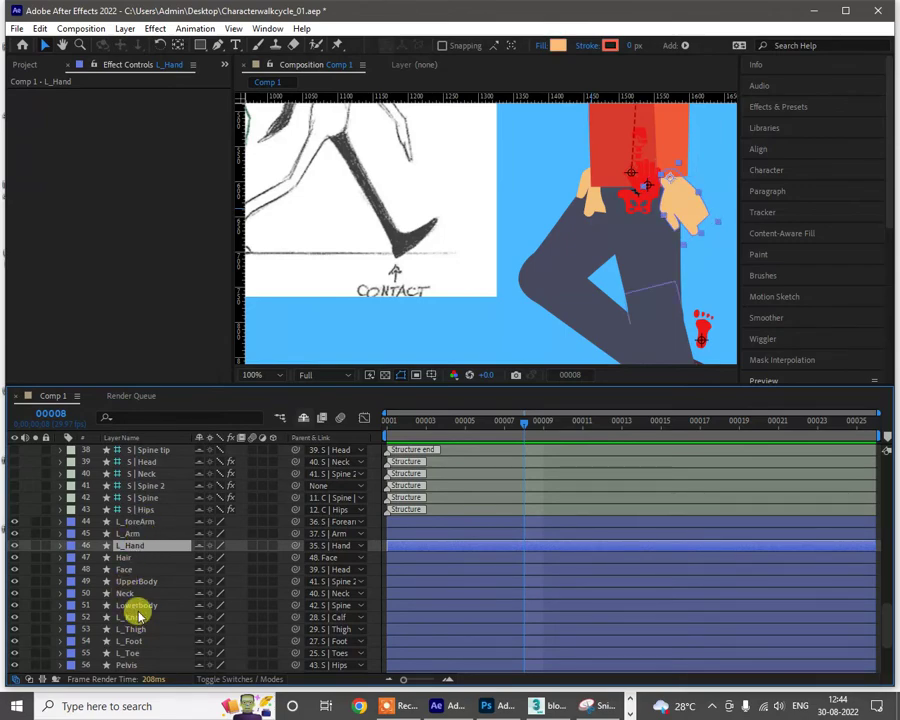
scroll(138, 610, down, 3)
scroll(147, 606, down, 3)
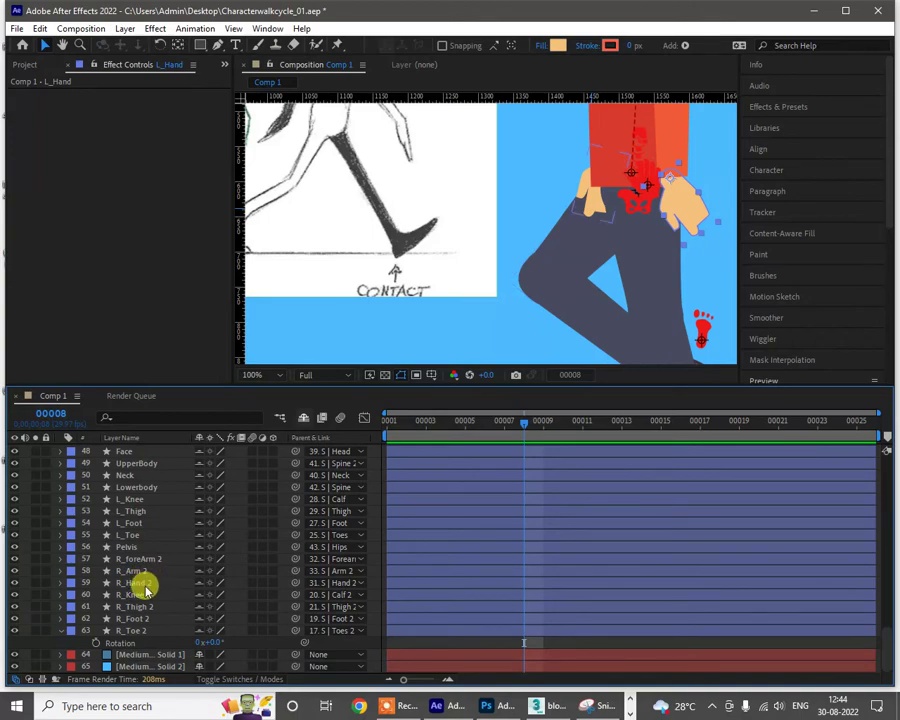
click(146, 582)
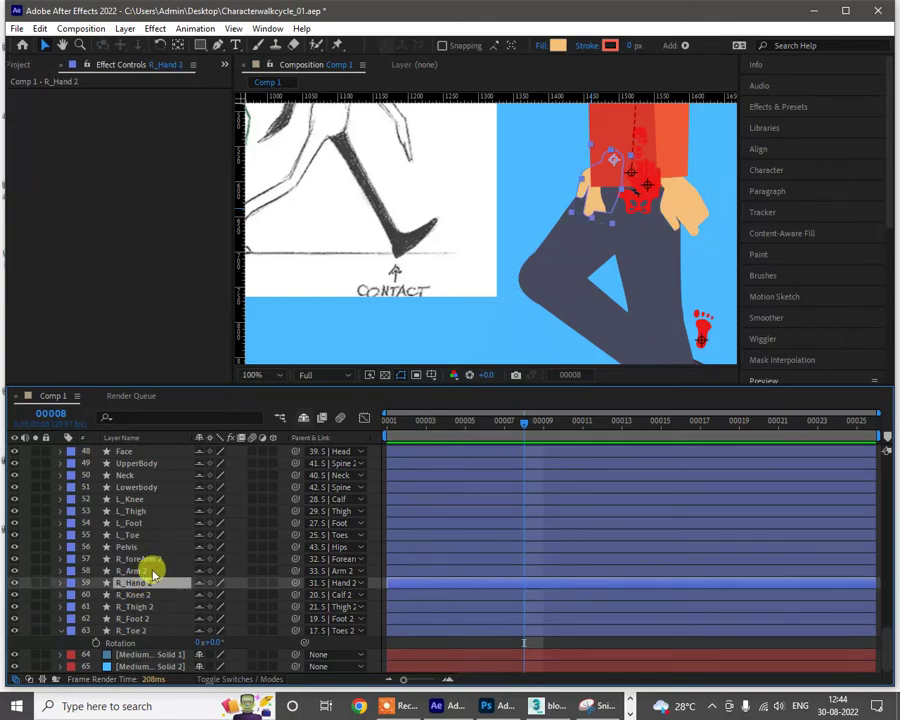
shift+click(150, 560)
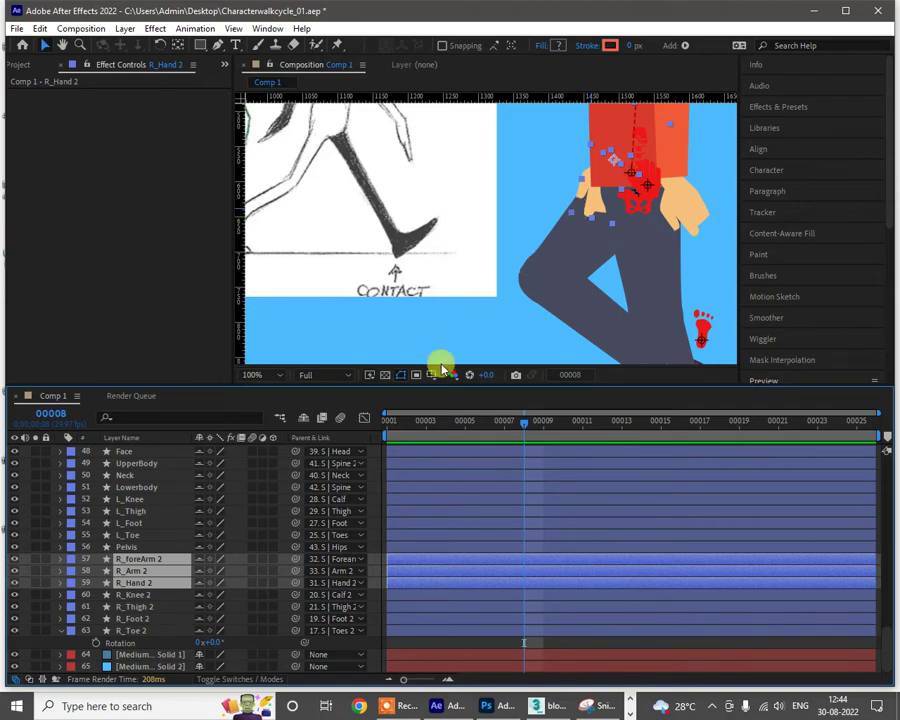
drag(112, 585, 141, 637)
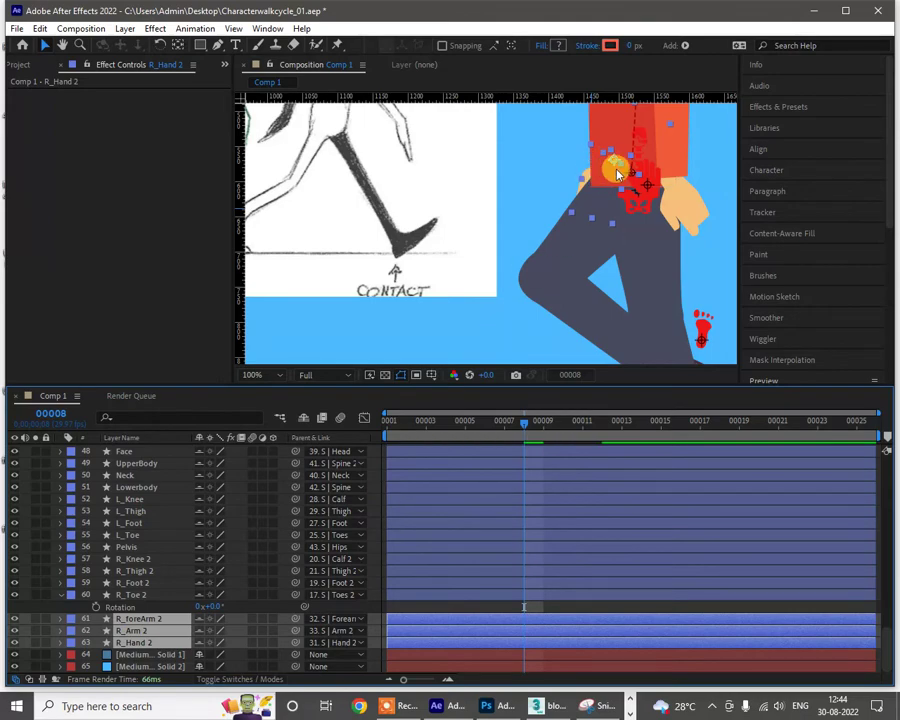
Step: Hide the shy layers in the Comp 1 timeline
click(303, 422)
scroll(548, 223, down, 2)
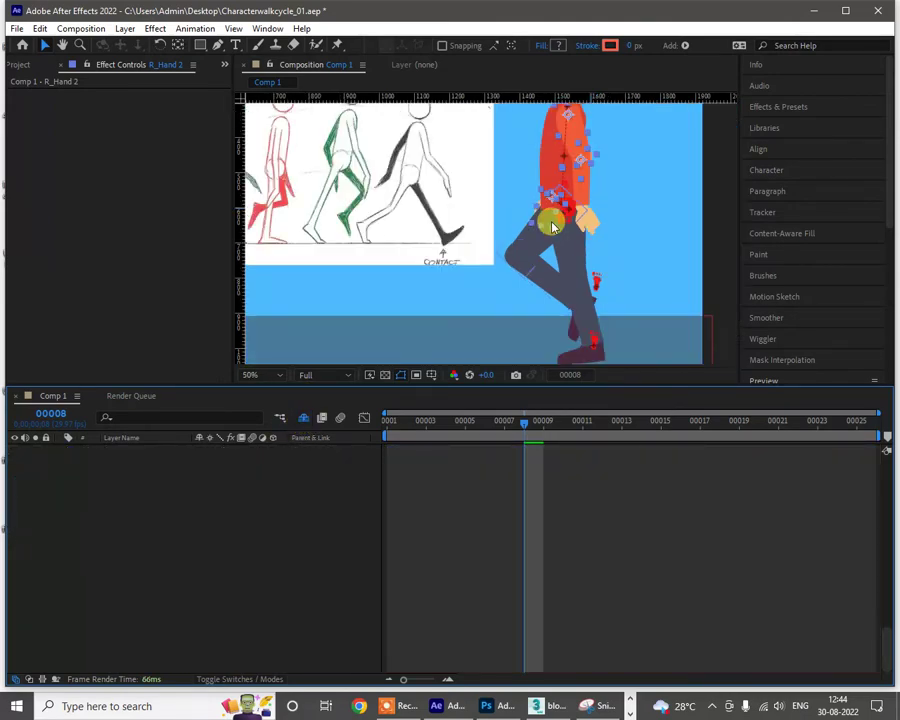
drag(594, 266, 602, 356)
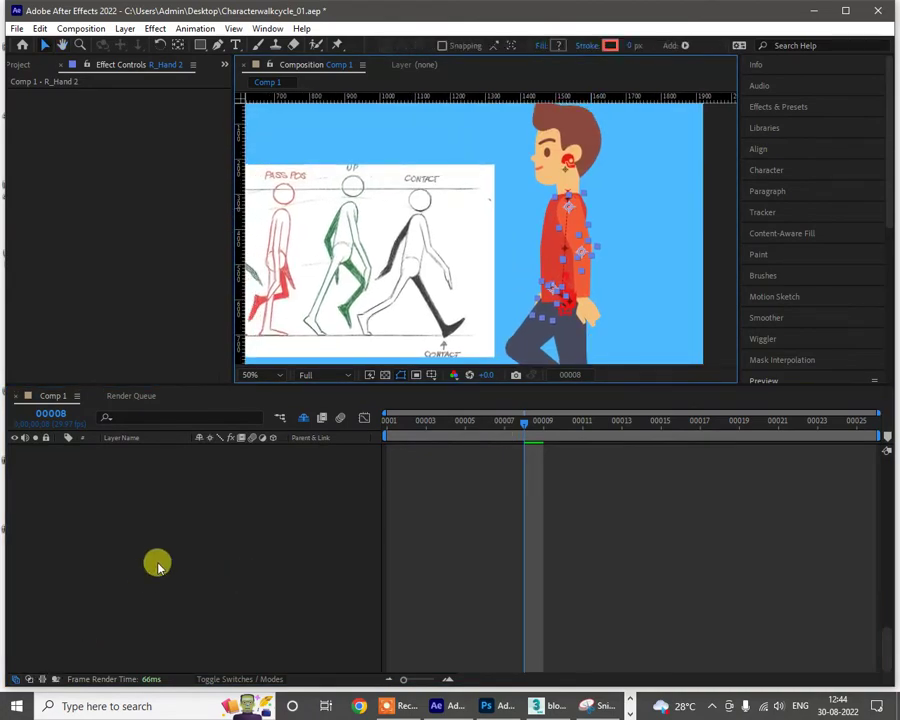
scroll(159, 563, up, 4)
scroll(160, 560, up, 6)
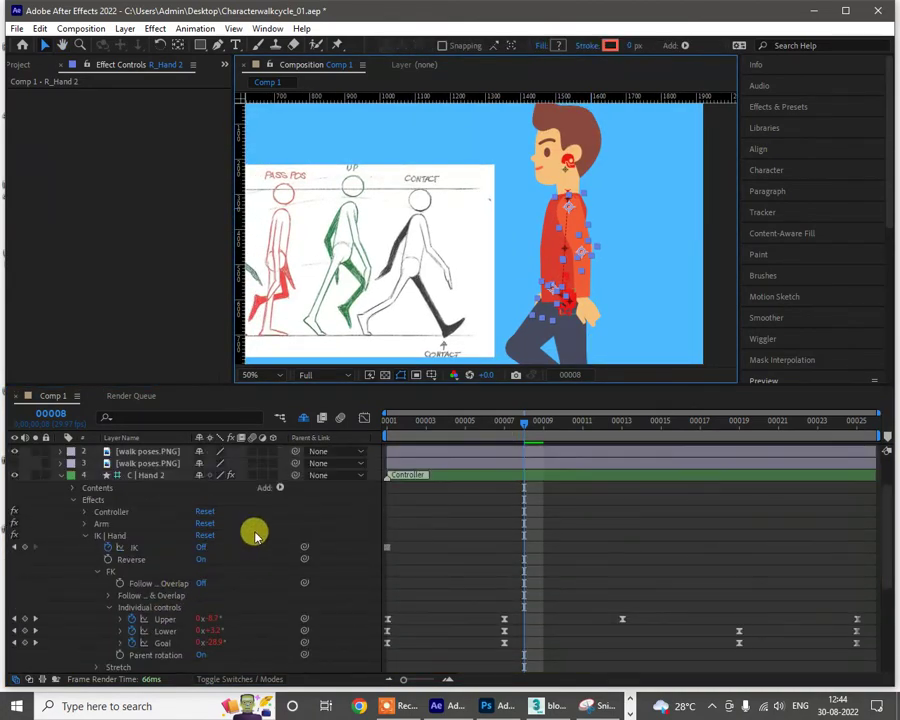
Step: Step through the walk cycle frame by frame from frame 1 and back, examining how the arms overlap the body
click(607, 590)
drag(504, 431, 351, 446)
key(Page_Up)
key(Page_Up)
key(Page_Up)
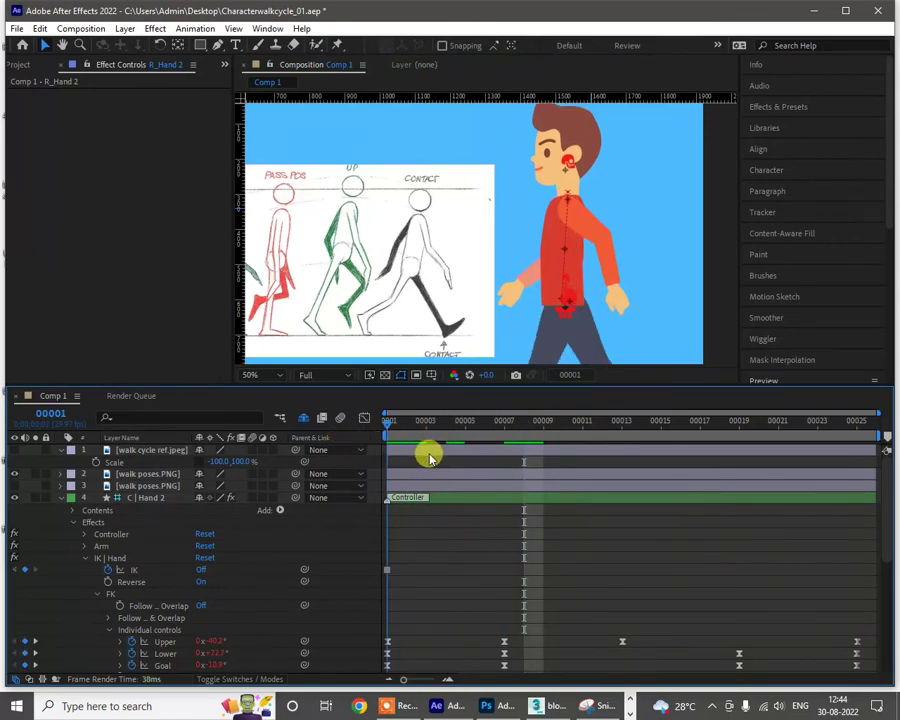
key(Page_Down)
key(Page_Down)
key(Page_Down)
key(Page_Down)
key(Page_Down)
key(Page_Down)
key(Page_Down)
key(Page_Down)
key(Page_Down)
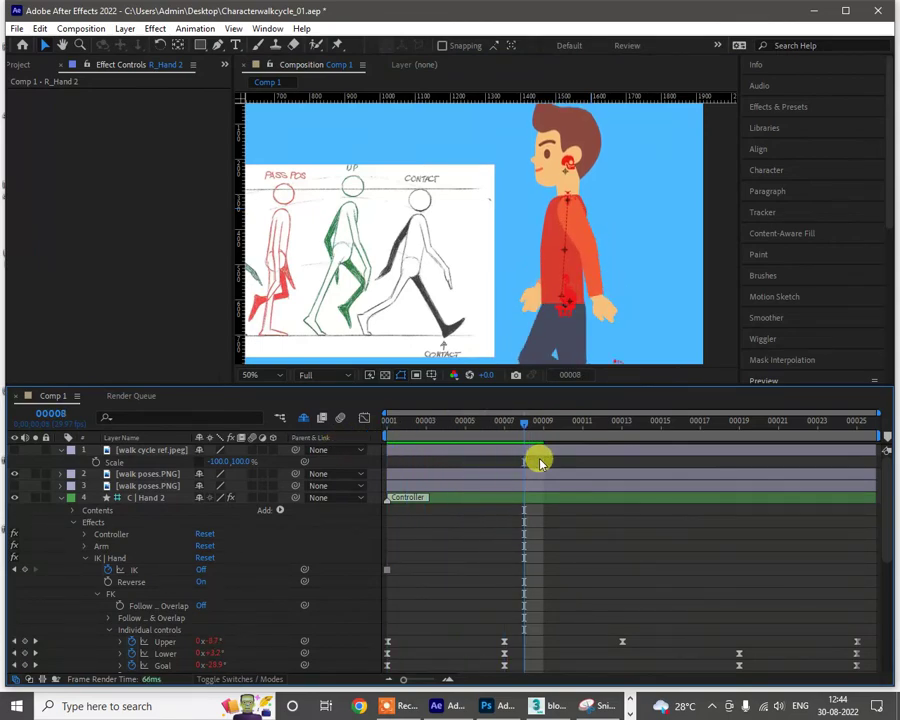
key(Page_Down)
key(Page_Down)
key(Page_Down)
key(Page_Down)
key(Page_Down)
key(Page_Down)
key(Page_Down)
key(Page_Down)
key(Page_Down)
key(Page_Down)
key(Page_Down)
key(Page_Down)
key(Page_Down)
key(Page_Down)
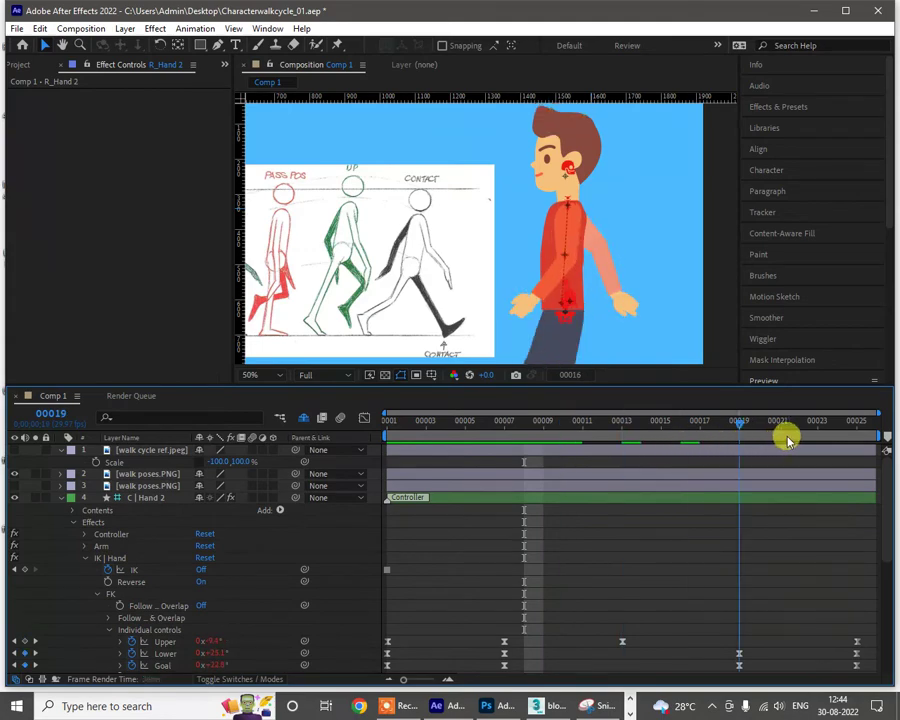
key(Page_Down)
key(Page_Up)
key(Page_Up)
key(Page_Up)
key(Page_Up)
key(Page_Up)
key(Page_Up)
key(Page_Up)
key(Page_Up)
key(Page_Up)
key(Page_Up)
key(Page_Up)
key(Page_Up)
key(Page_Up)
key(Page_Up)
key(Page_Up)
key(Page_Up)
key(Page_Up)
key(Page_Up)
key(Page_Up)
key(Page_Up)
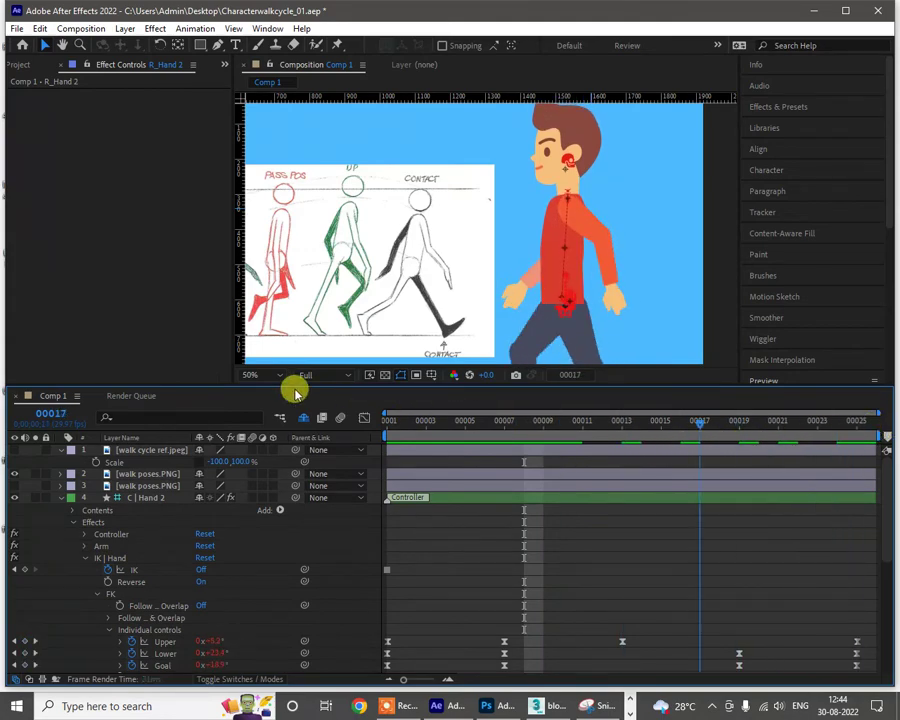
Step: Play the walk cycle preview to check the whole figure and the arm swing, and stop playback
scroll(540, 240, down, 4)
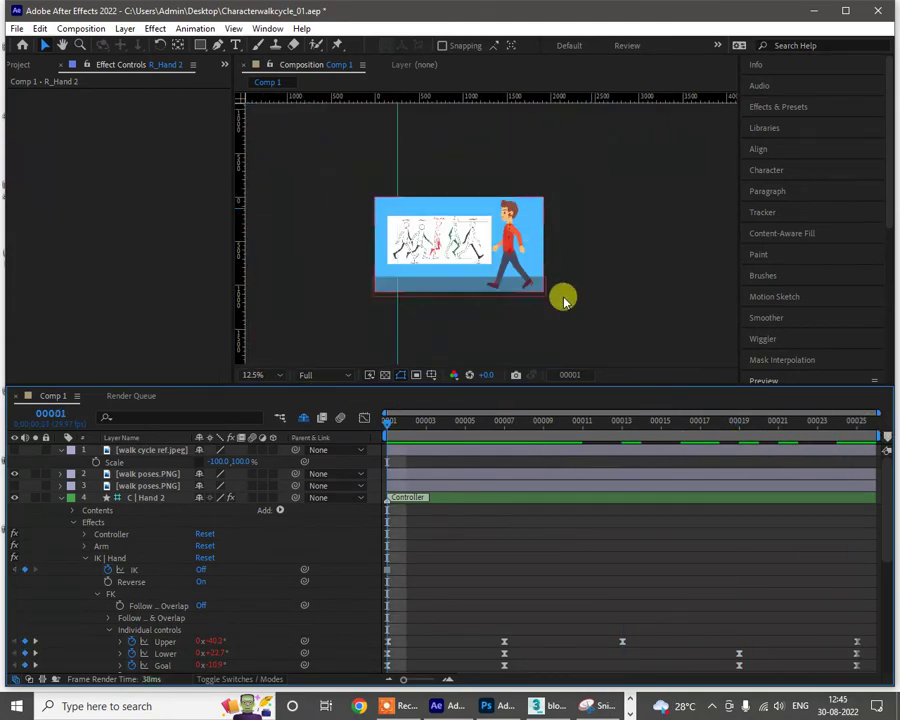
key(space)
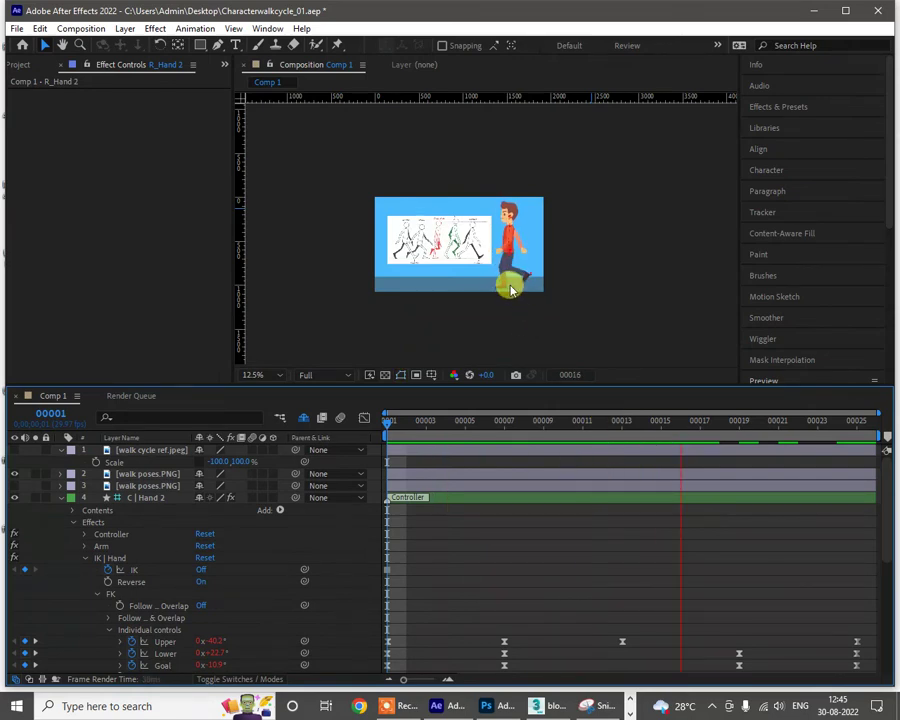
scroll(510, 289, up, 4)
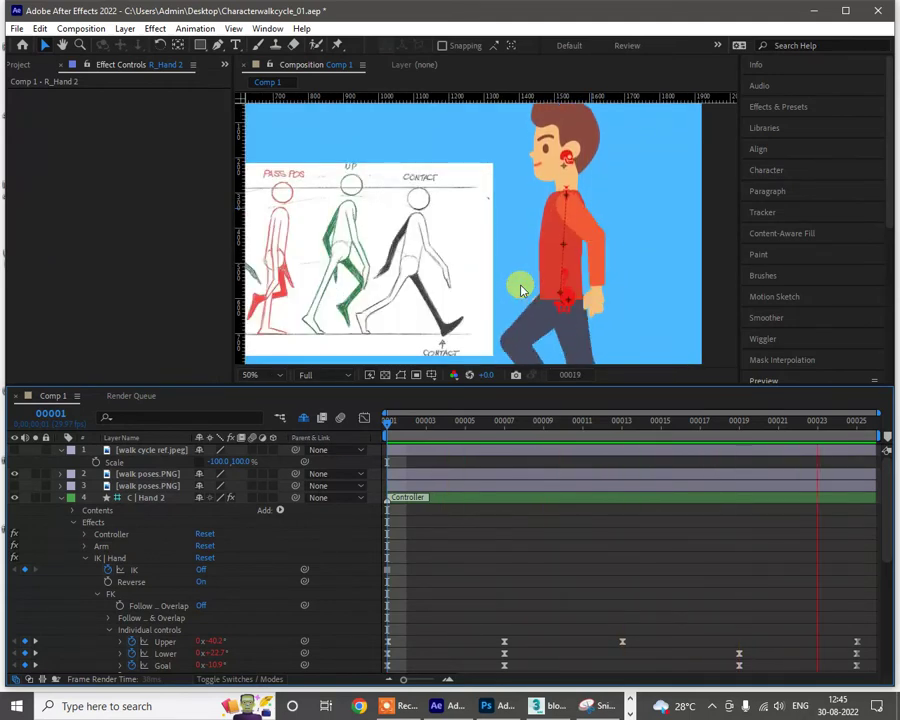
key(space)
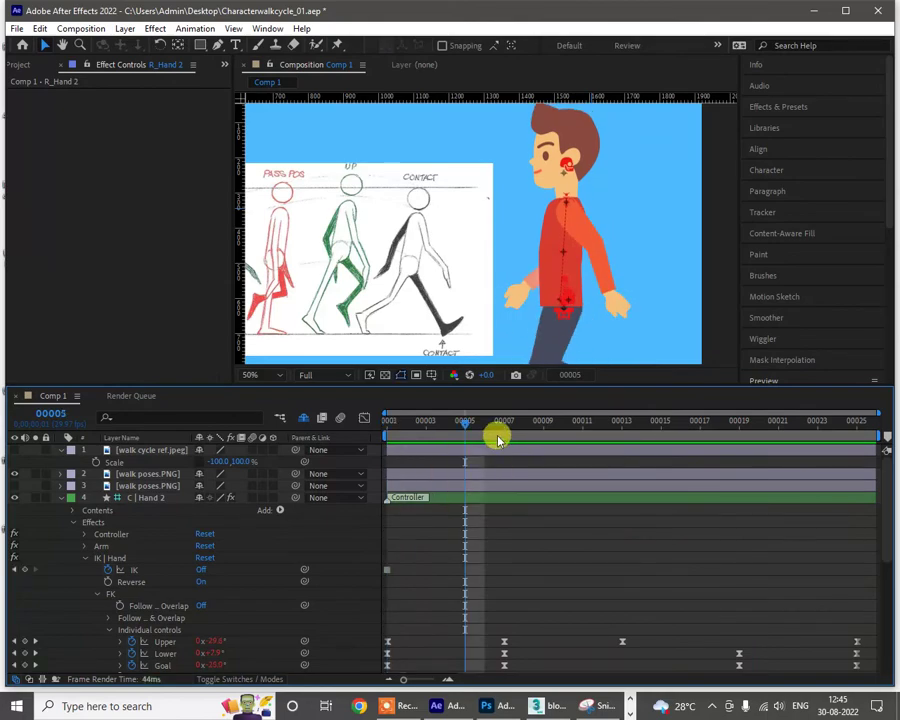
Step: Go to frame 7 and collapse the properties of the C | Hand 2 controller
click(500, 432)
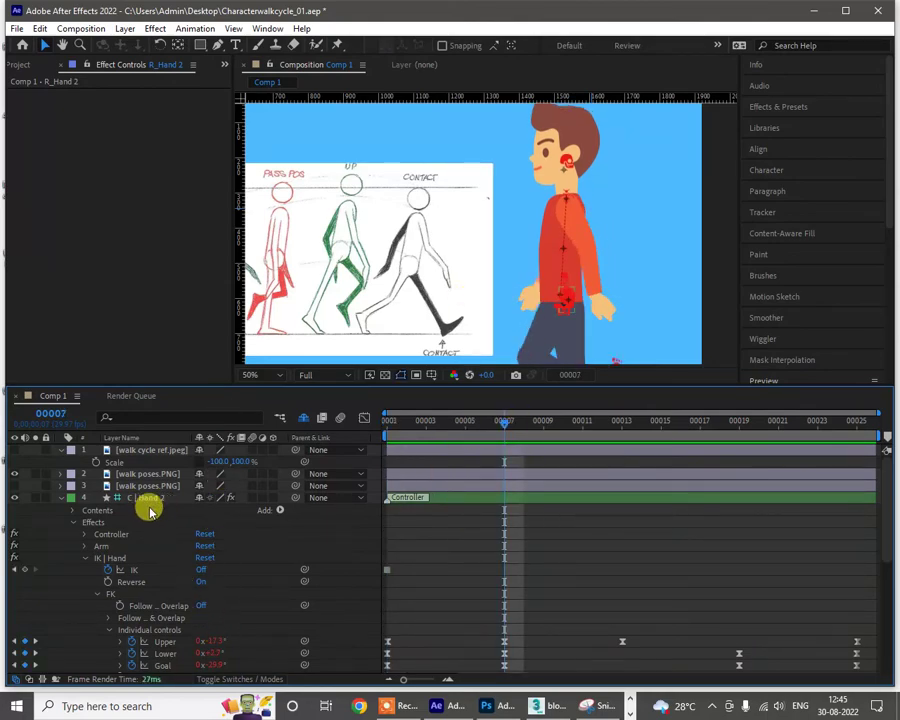
click(61, 498)
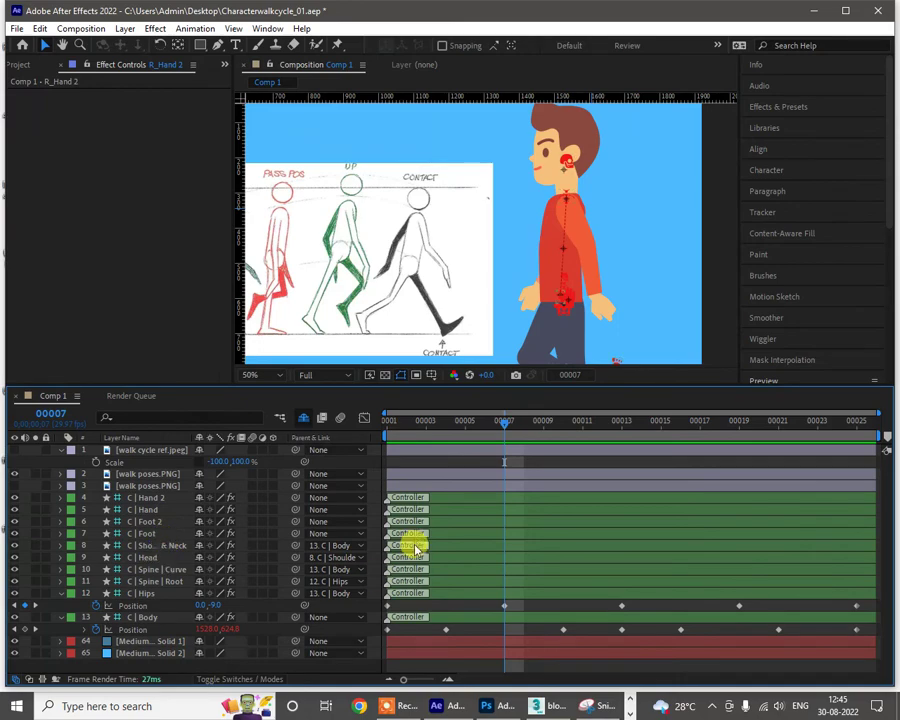
Step: Try to set the Goal rotation of the C | Hand 2 controller to -10.9° at frame 7
click(152, 510)
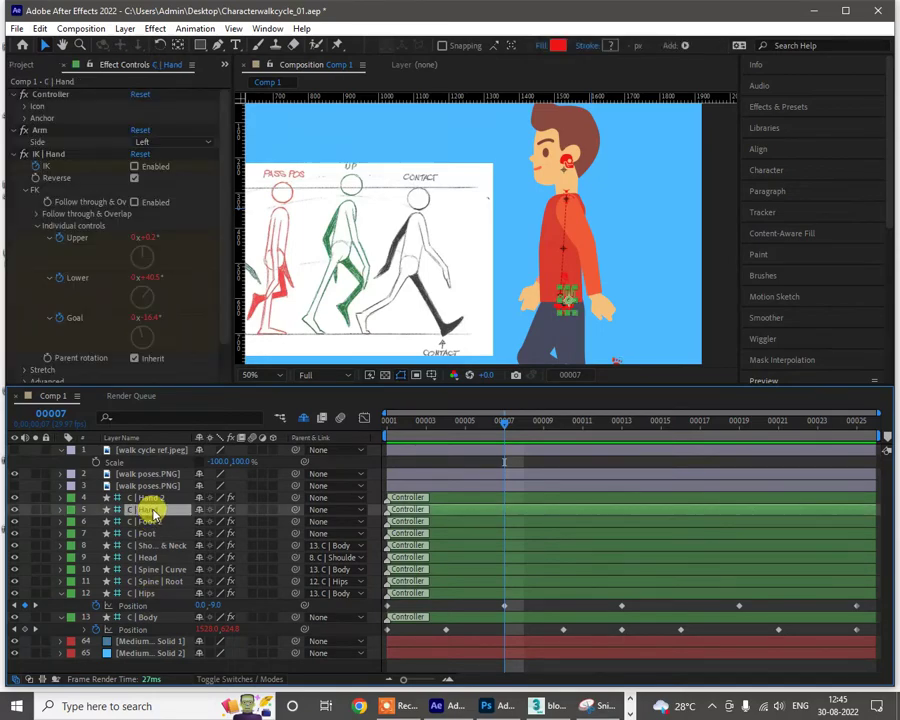
click(150, 499)
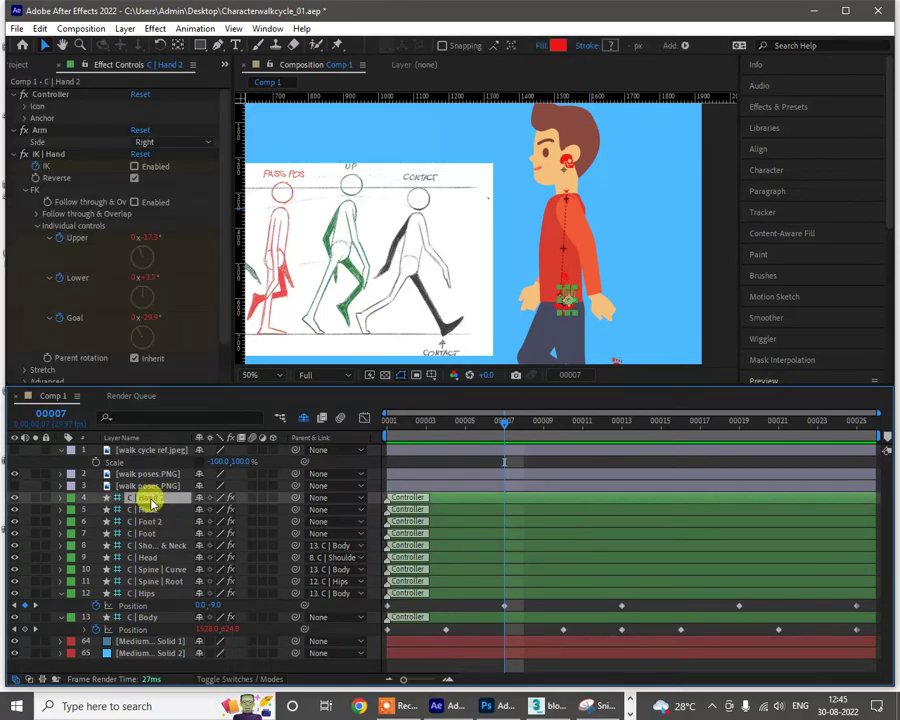
key(u)
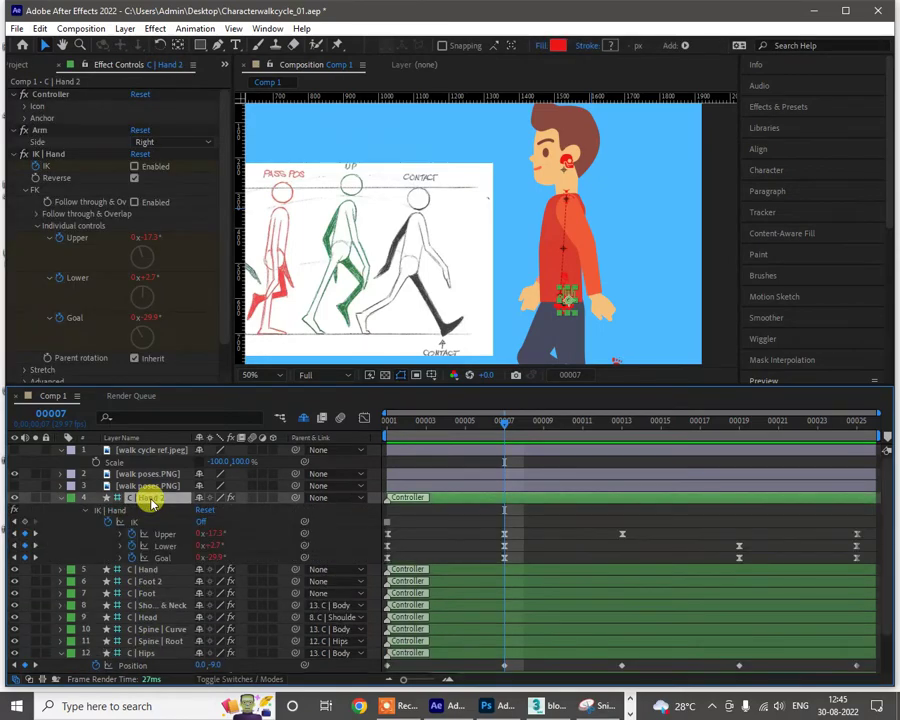
drag(216, 554, 226, 556)
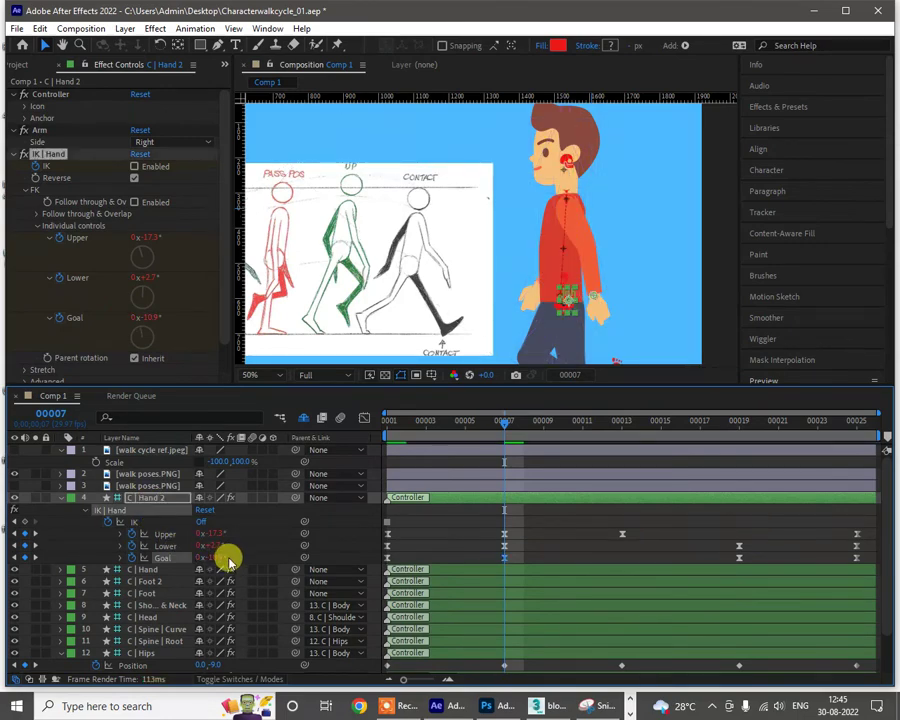
key(ctrl+z)
Step: At frame 7, set the C | Hand controller's Goal rotation to 11.6° and its Lower rotation to 53.5°
click(155, 570)
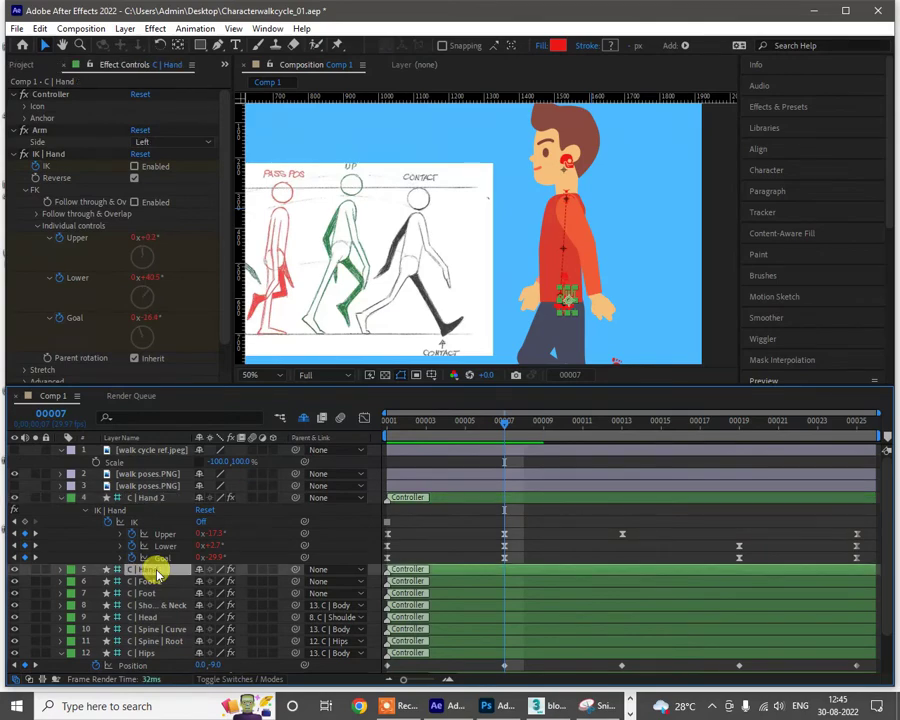
key(u)
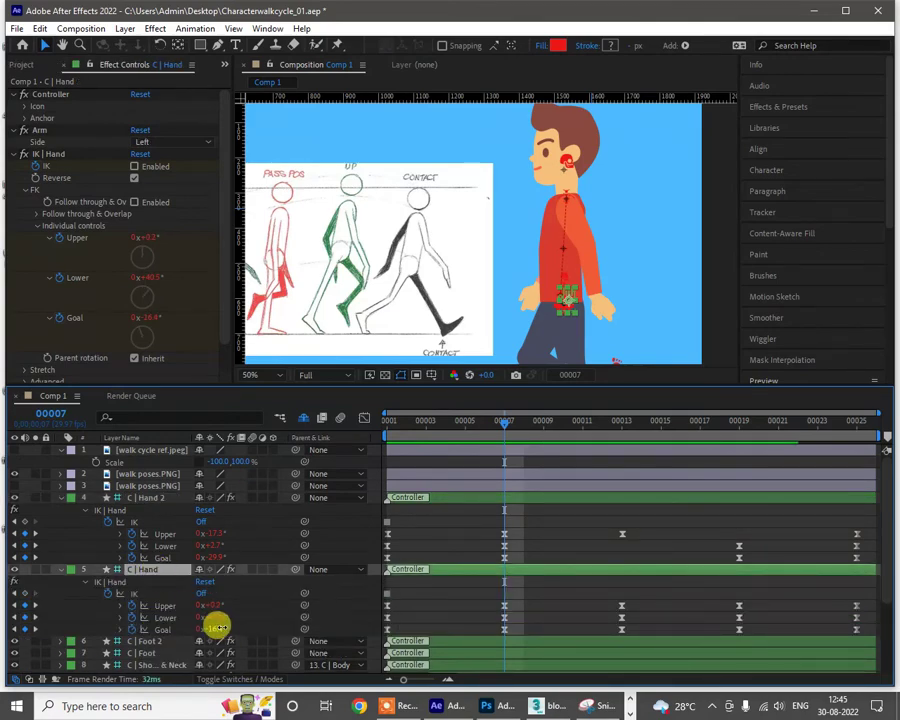
mouse_move(221, 628)
mouse_down()
mouse_move(236, 624)
mouse_move(214, 612)
mouse_move(228, 613)
mouse_up()
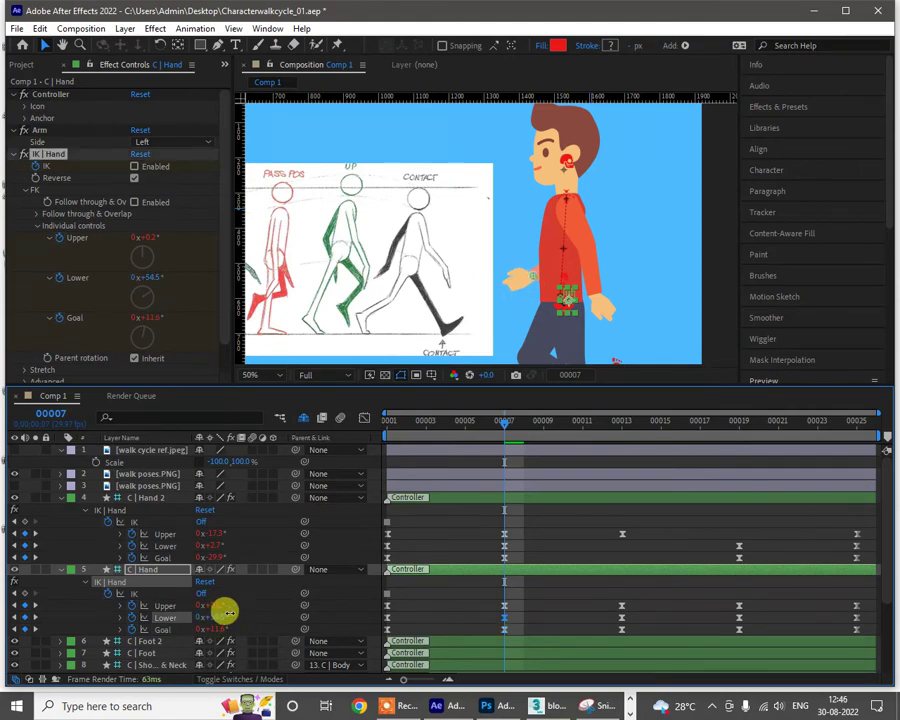
click(522, 531)
Step: Review the revised arm swing across the walk cycle and return to frame 1
drag(504, 425, 426, 430)
key(space)
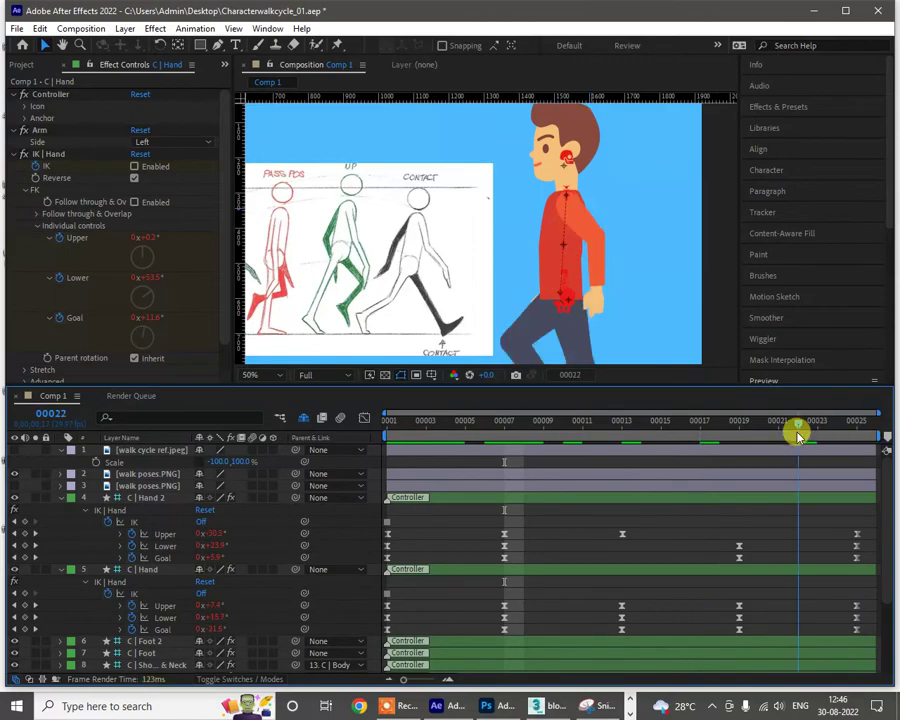
key(Home)
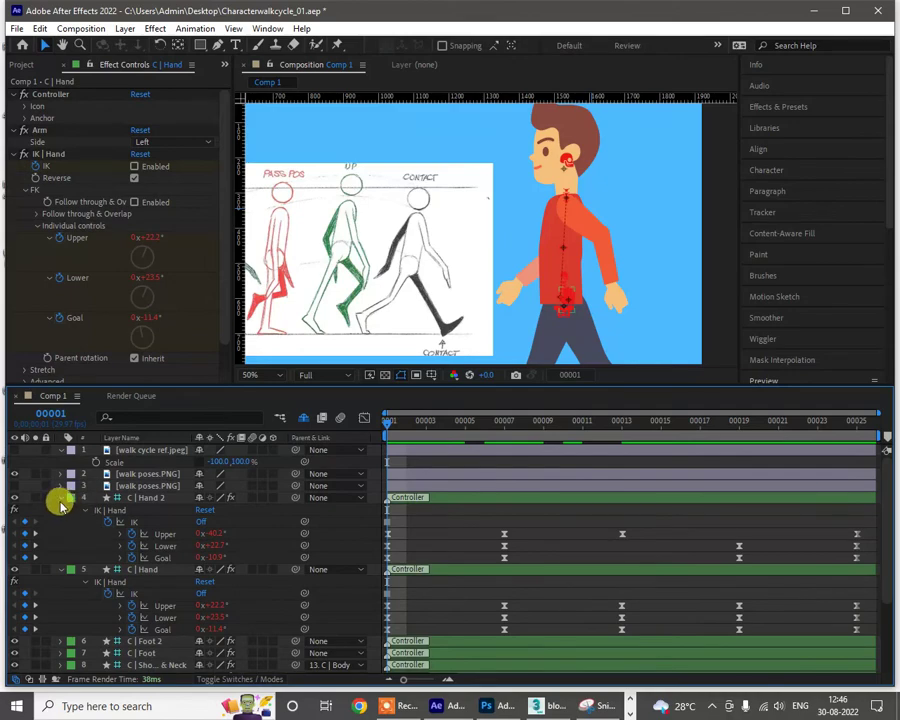
Step: Collapse the keyframed properties of the C | Hand 2 and C | Hand controllers after comparing the reference poses
click(61, 499)
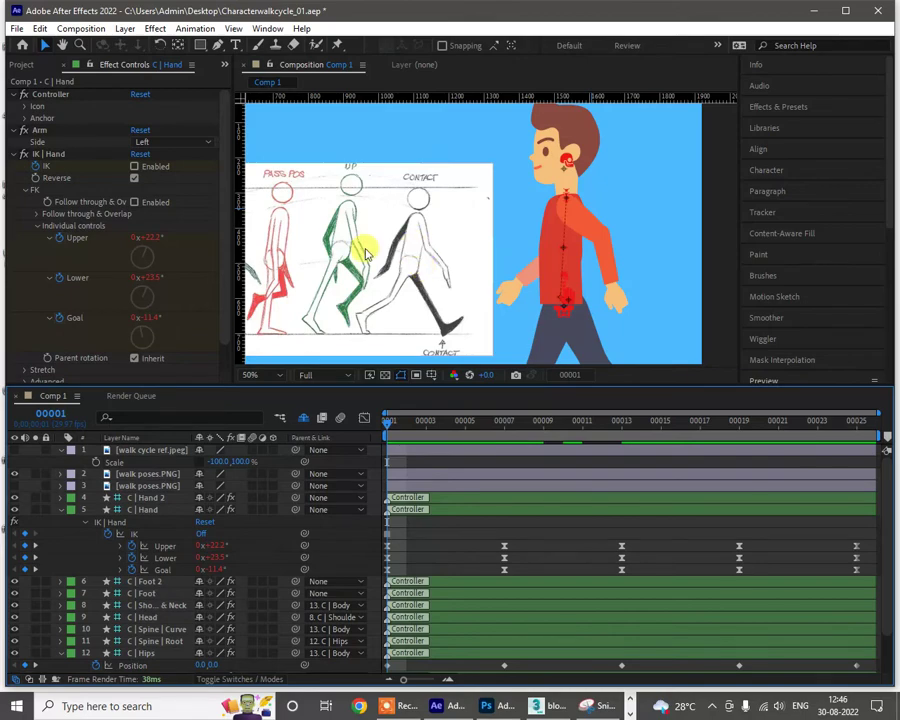
key(space)
drag(390, 239, 490, 221)
key(v)
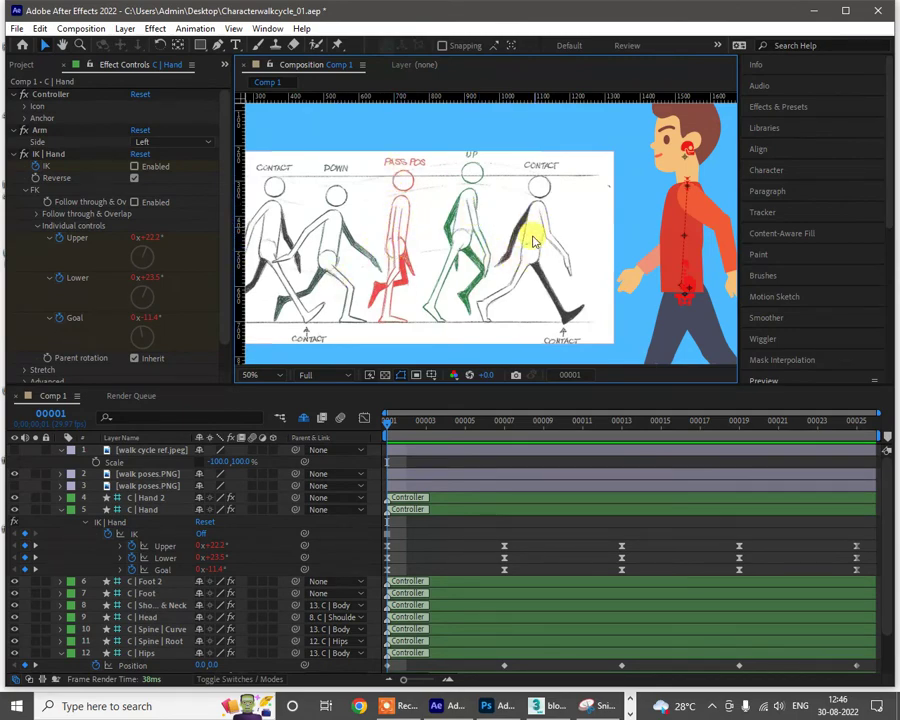
drag(550, 268, 457, 266)
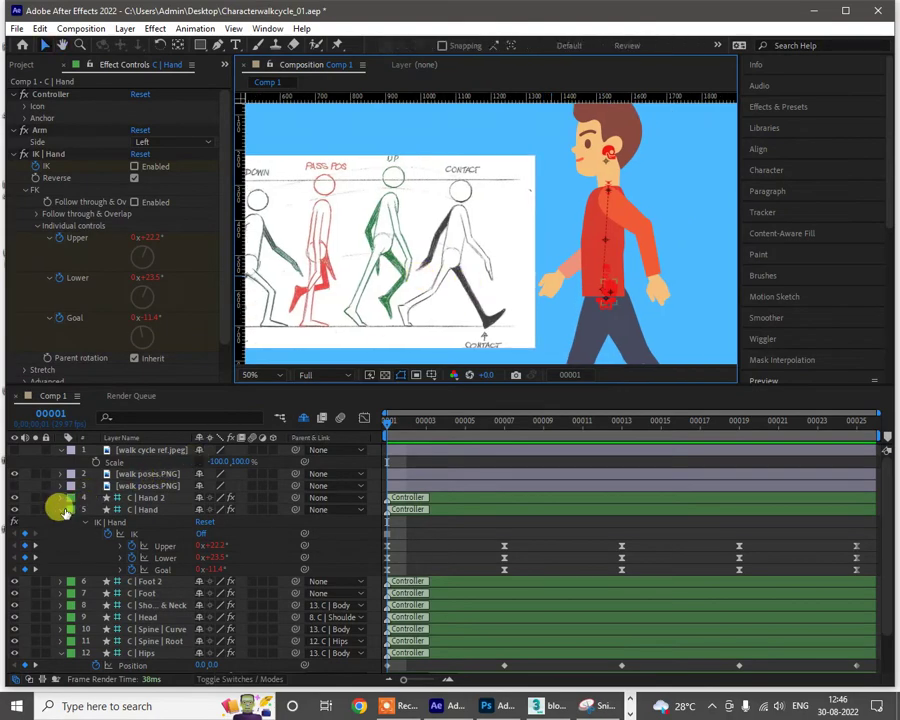
click(62, 511)
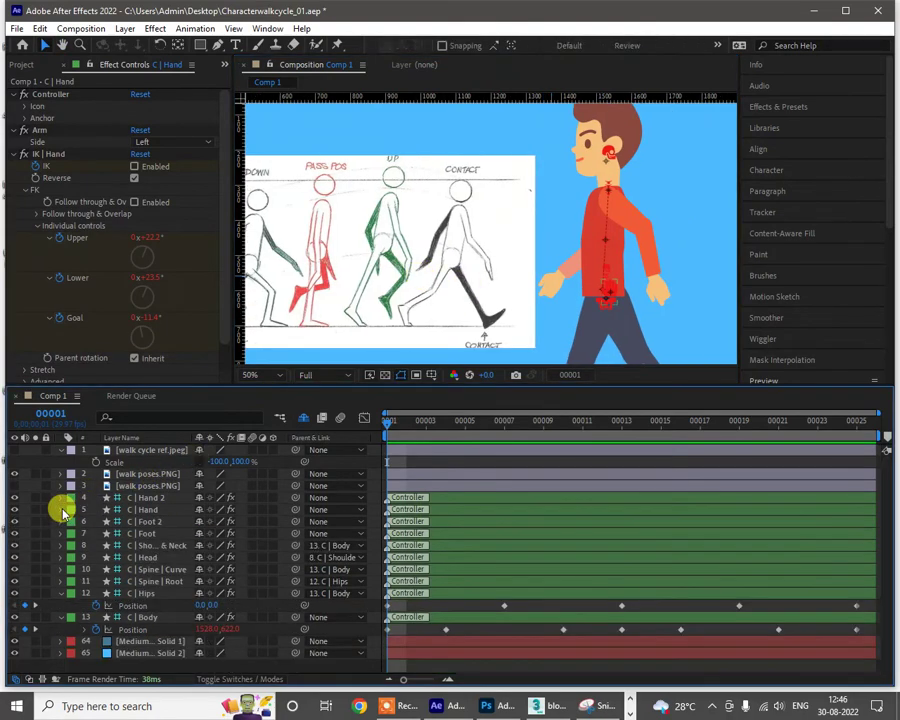
Step: Show the rotation of the C | Spine | Root controller and set it to 57° at frame 1
click(146, 618)
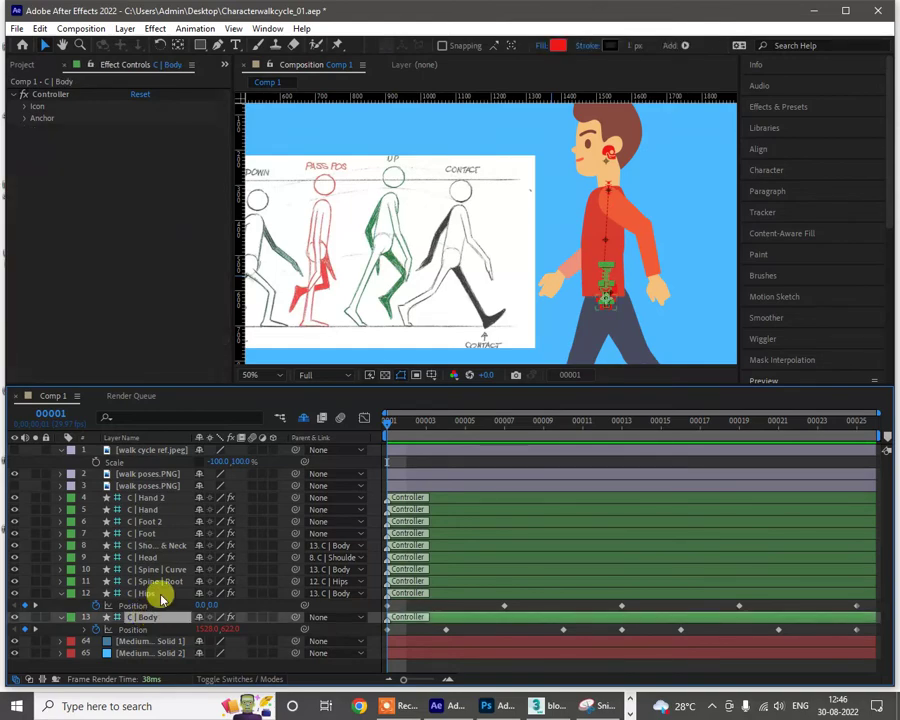
click(158, 582)
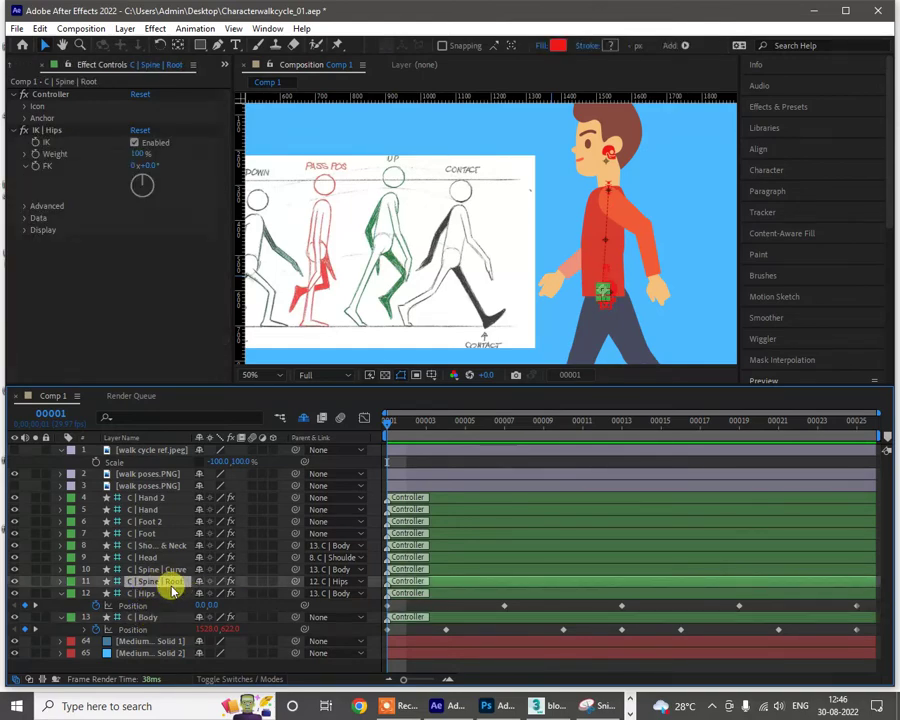
key(r)
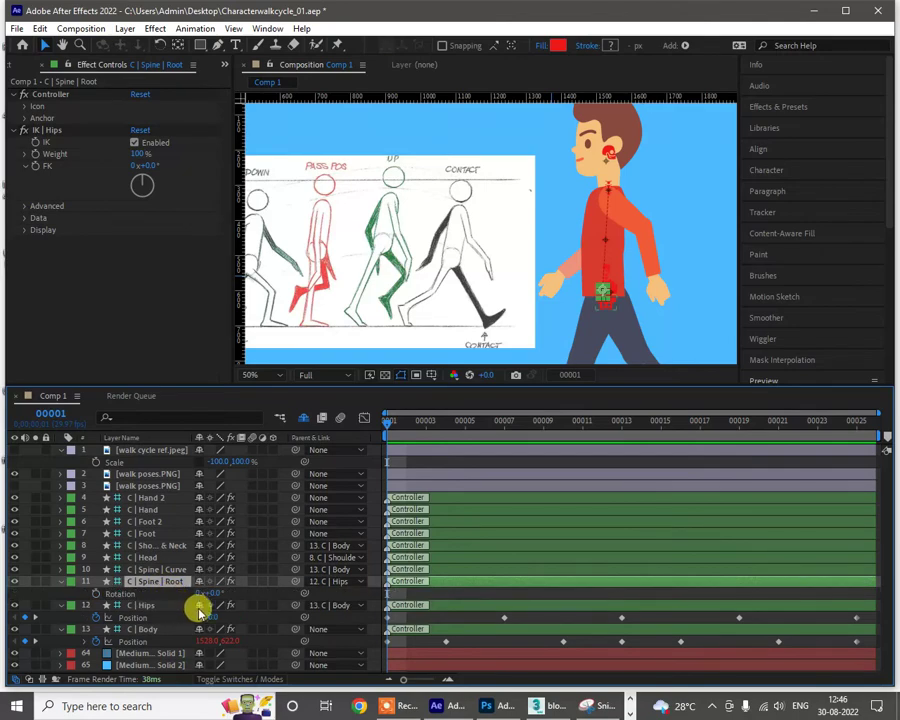
drag(213, 595, 253, 596)
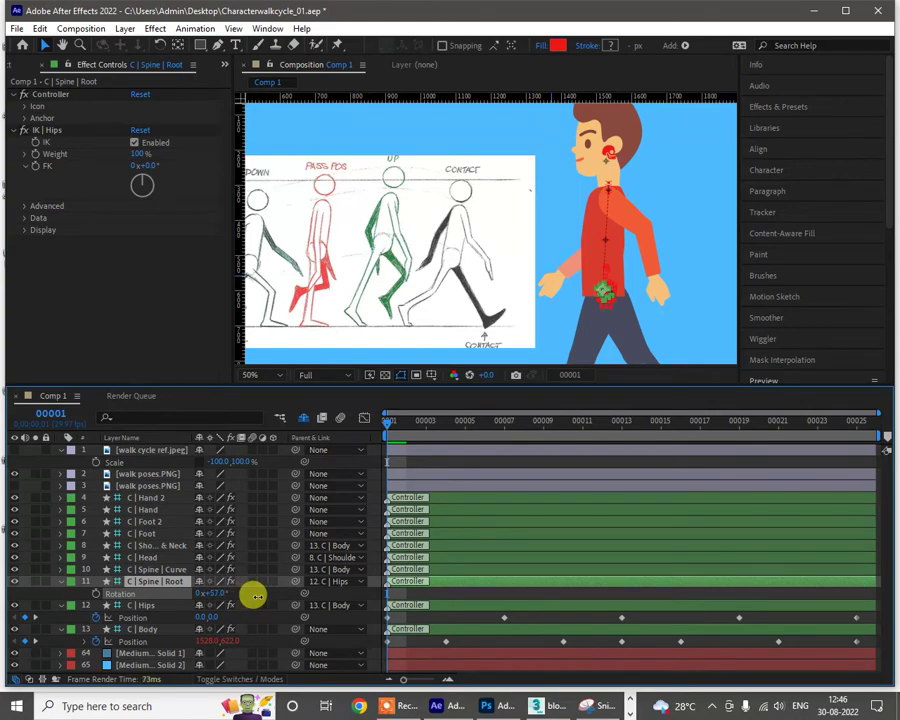
Step: Undo the 57° rotation of the C | Spine | Root controller and compare its handle with the C | Spine | Curve controller
key(ctrl+z)
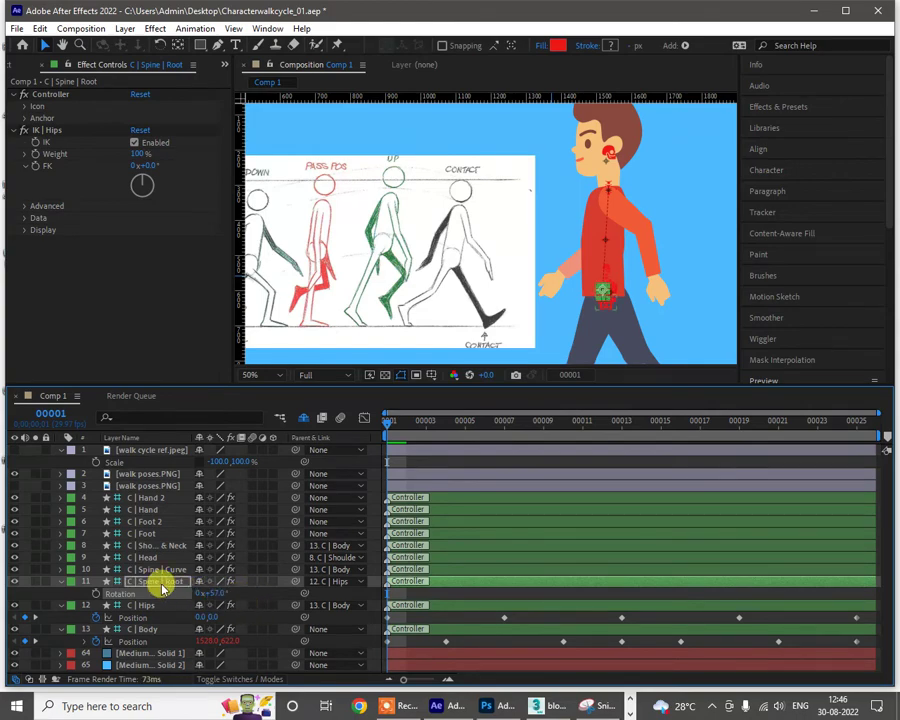
click(159, 585)
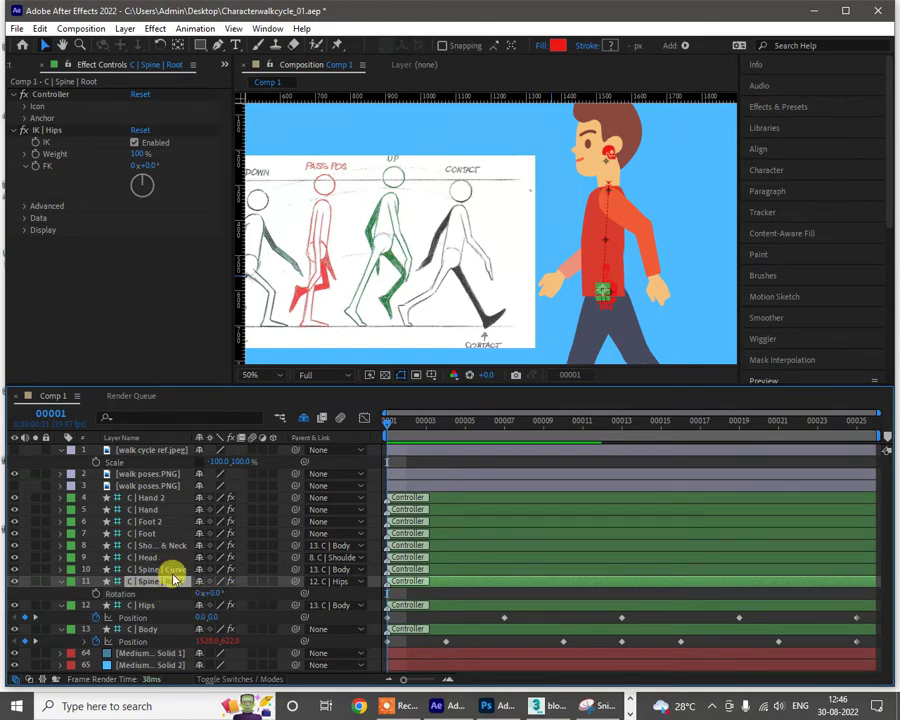
click(170, 570)
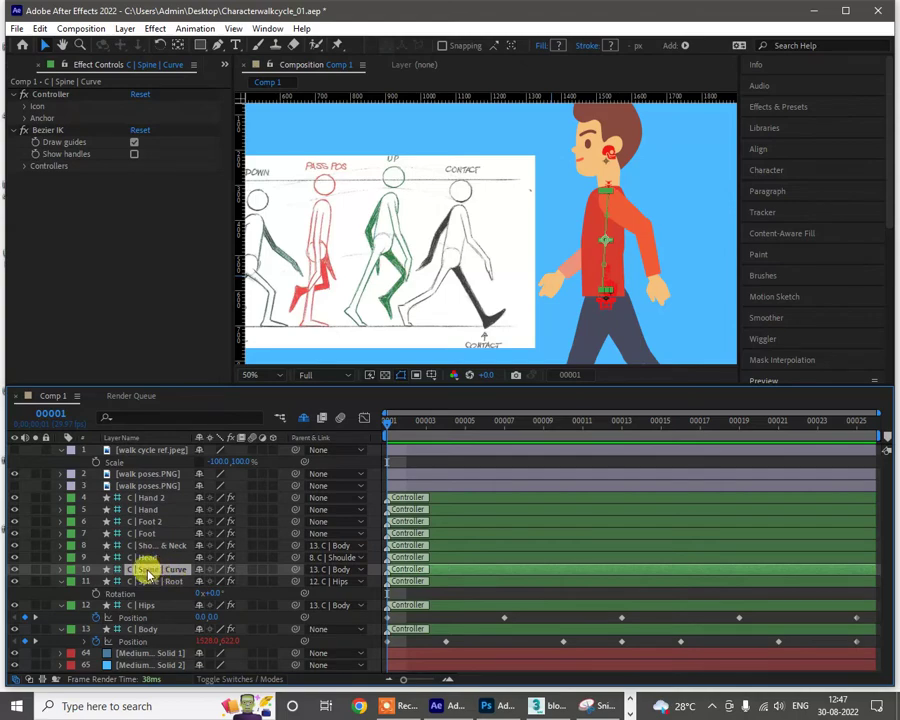
click(159, 582)
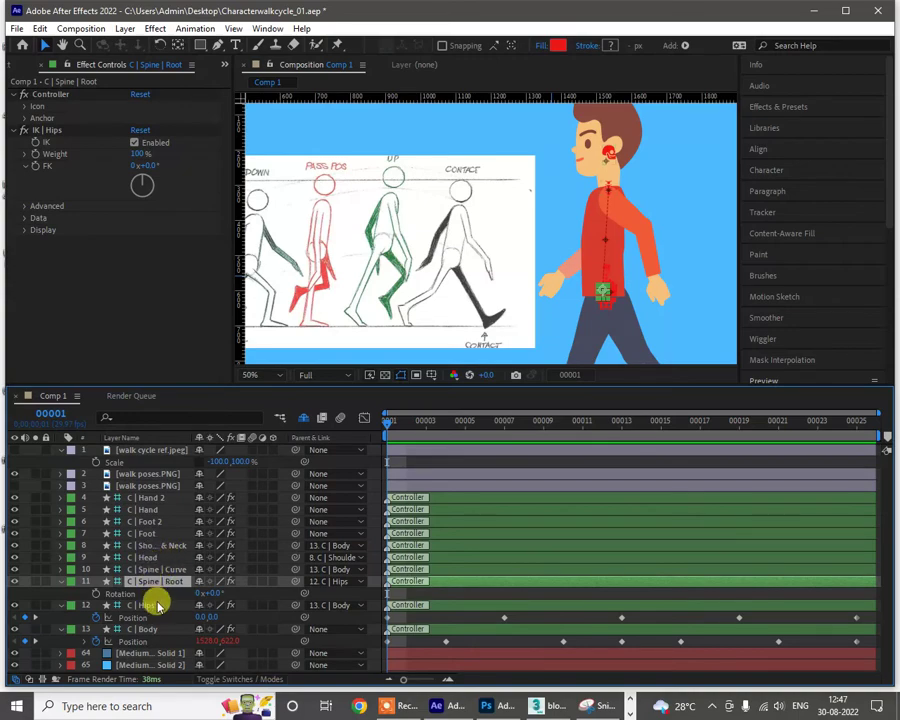
Step: Show the C | Body controller's rotation and keyframe it at -4° on frame 1
click(148, 629)
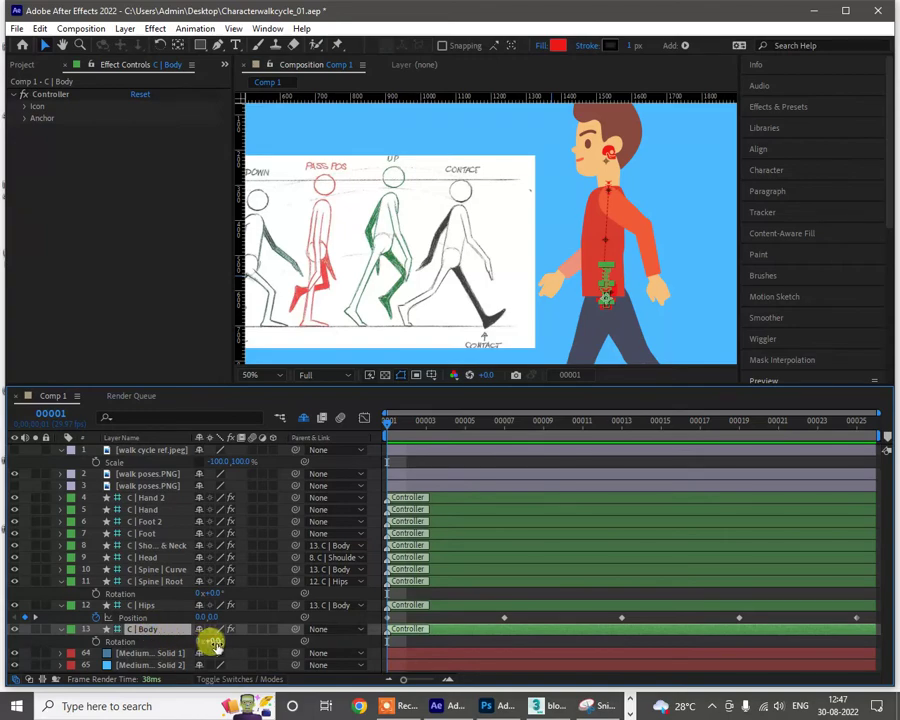
drag(220, 635, 189, 643)
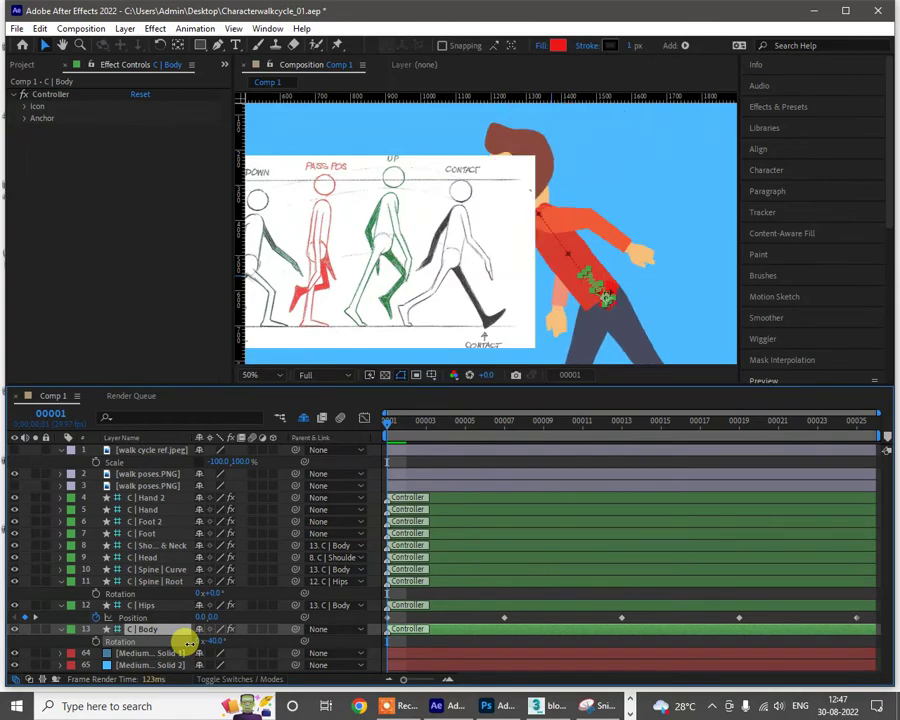
drag(200, 636, 210, 636)
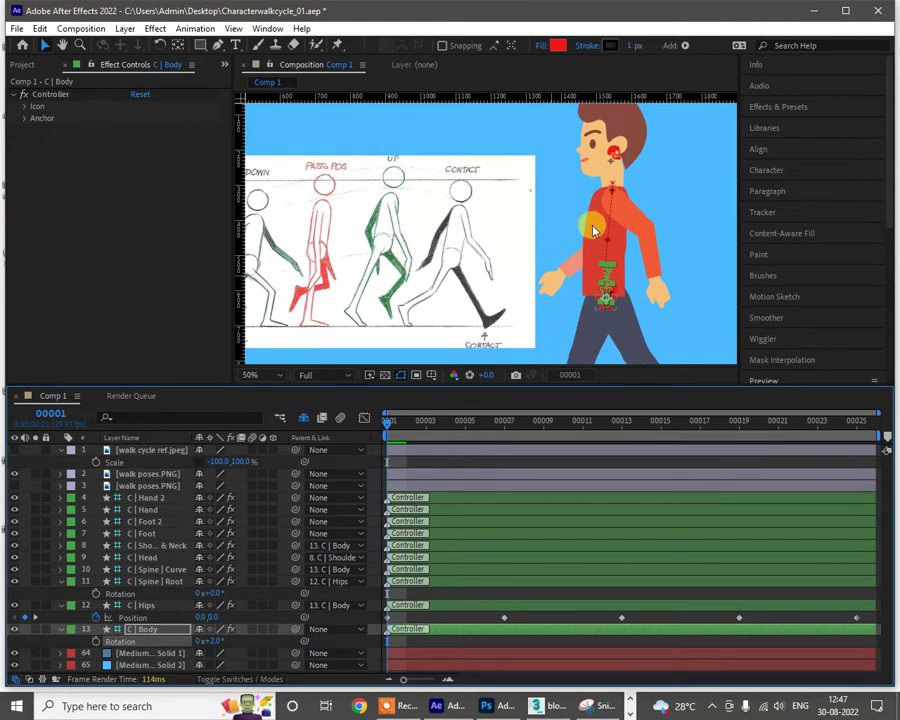
scroll(592, 226, down, 3)
key(period)
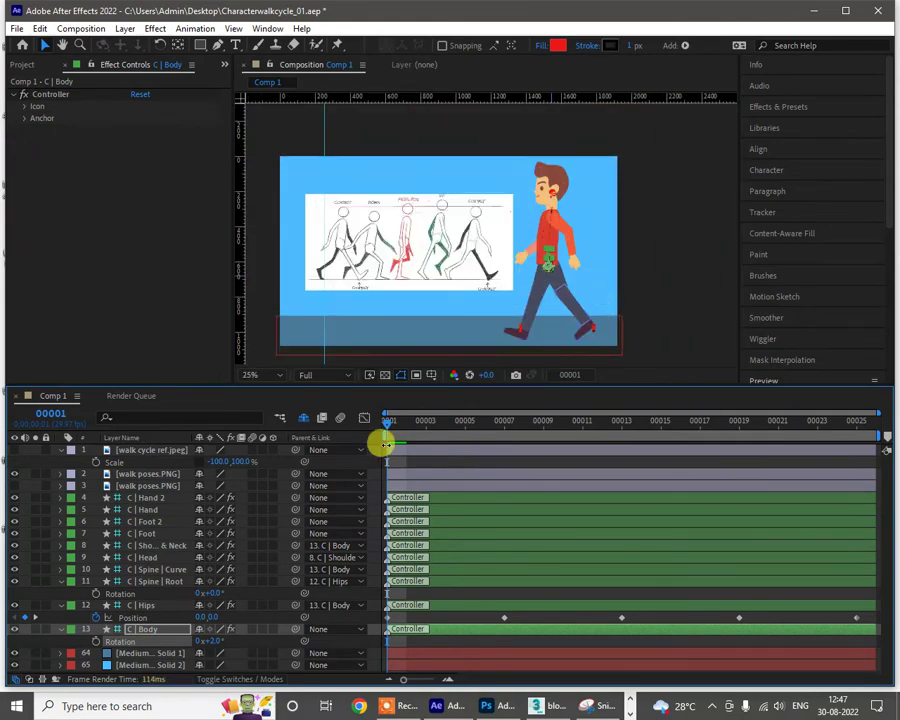
click(95, 642)
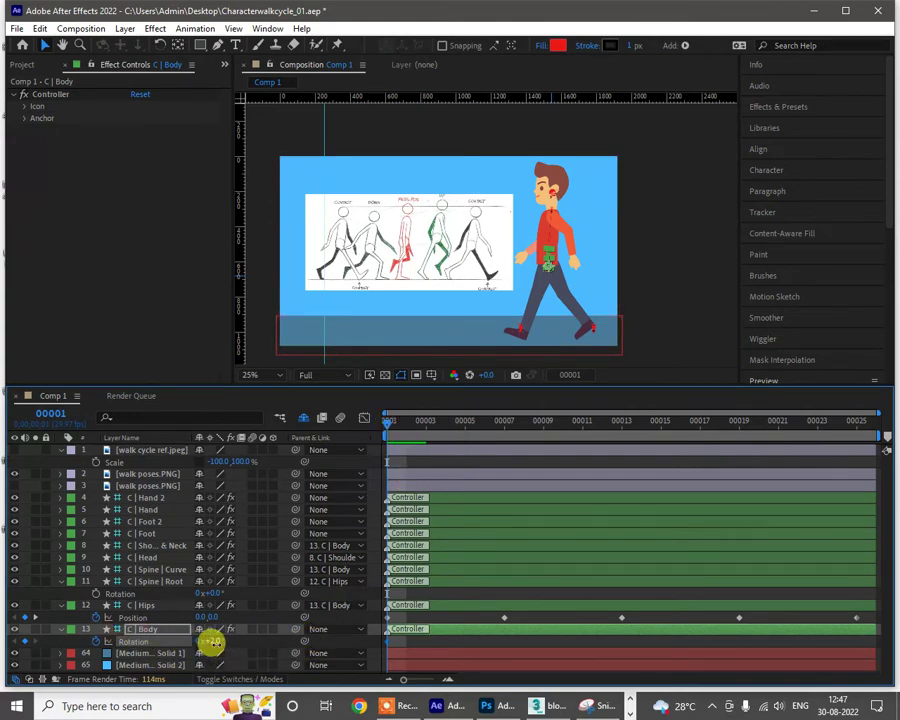
drag(209, 646, 208, 645)
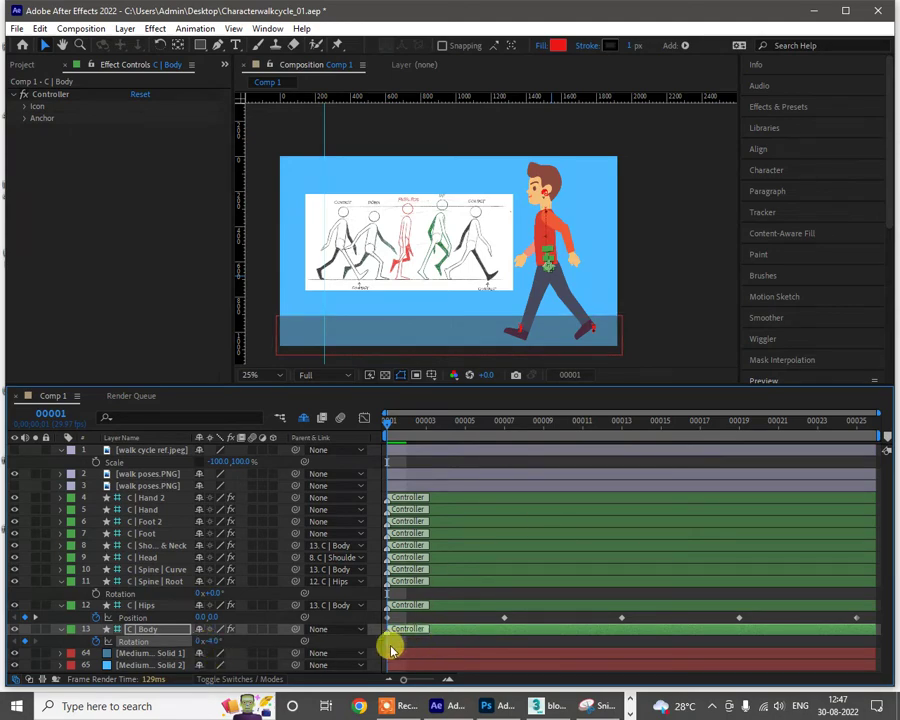
Step: Copy the -4° rotation keyframe of the C | Body controller to frames 25 and 13
drag(563, 428, 891, 437)
click(885, 436)
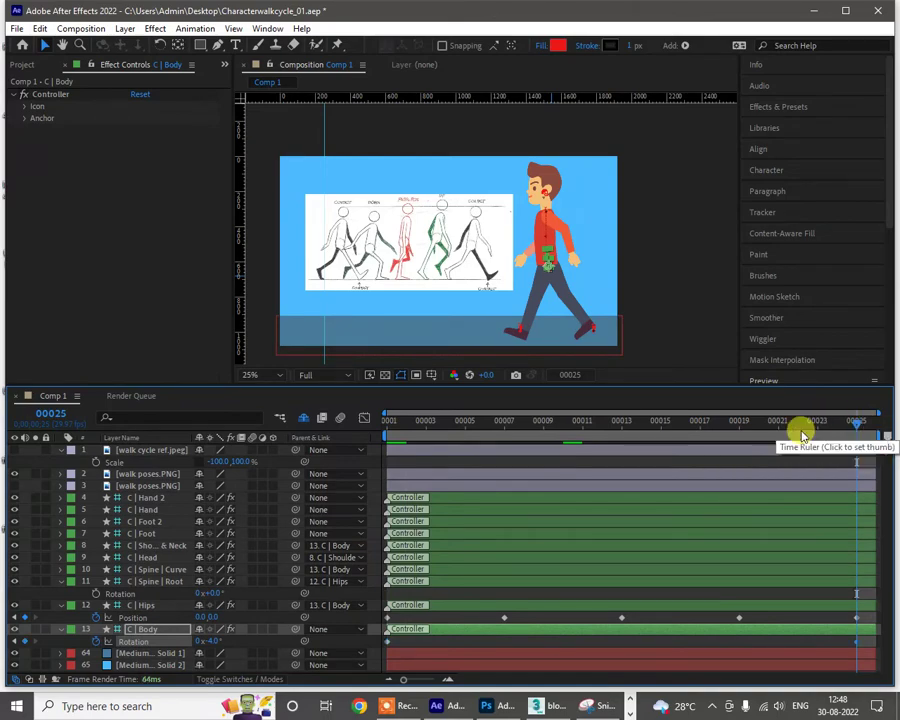
click(621, 426)
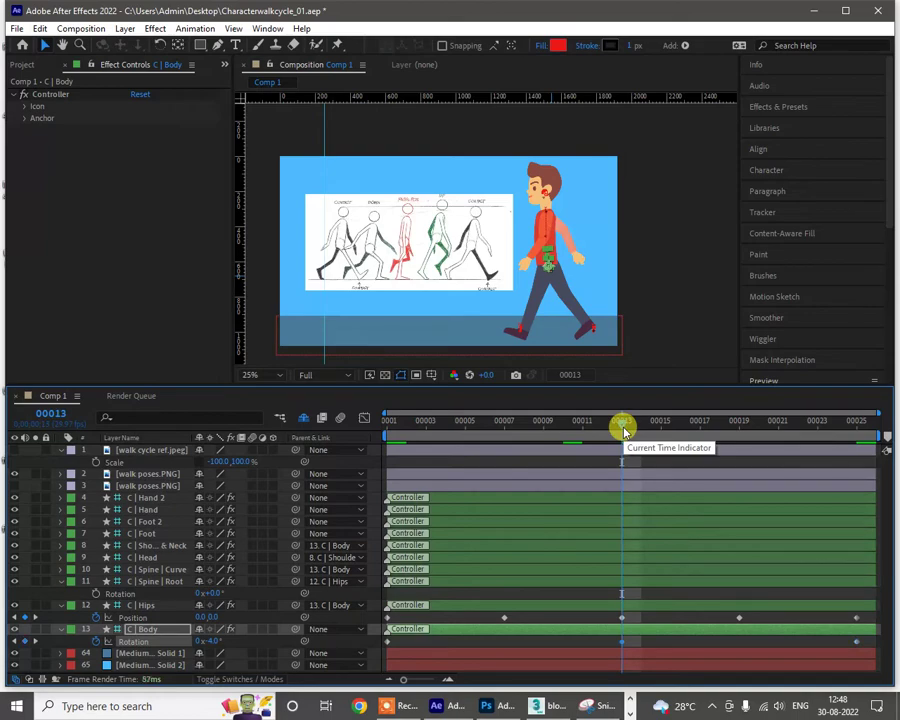
Step: Set the C | Body controller's rotation to 4° at frame 7 and copy that keyframe to frame 19
drag(621, 426, 506, 430)
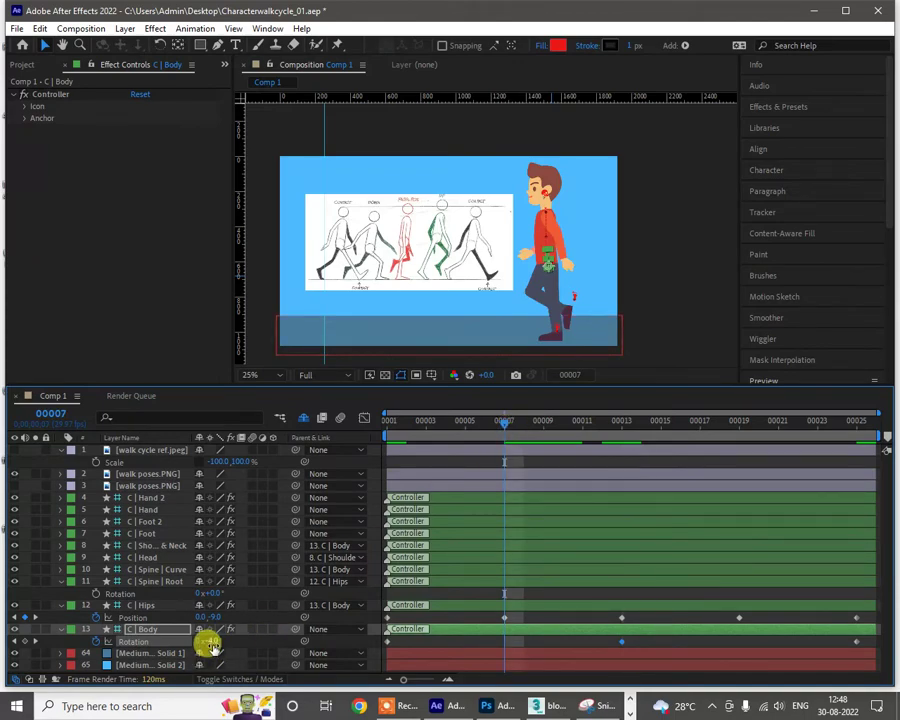
drag(213, 641, 214, 641)
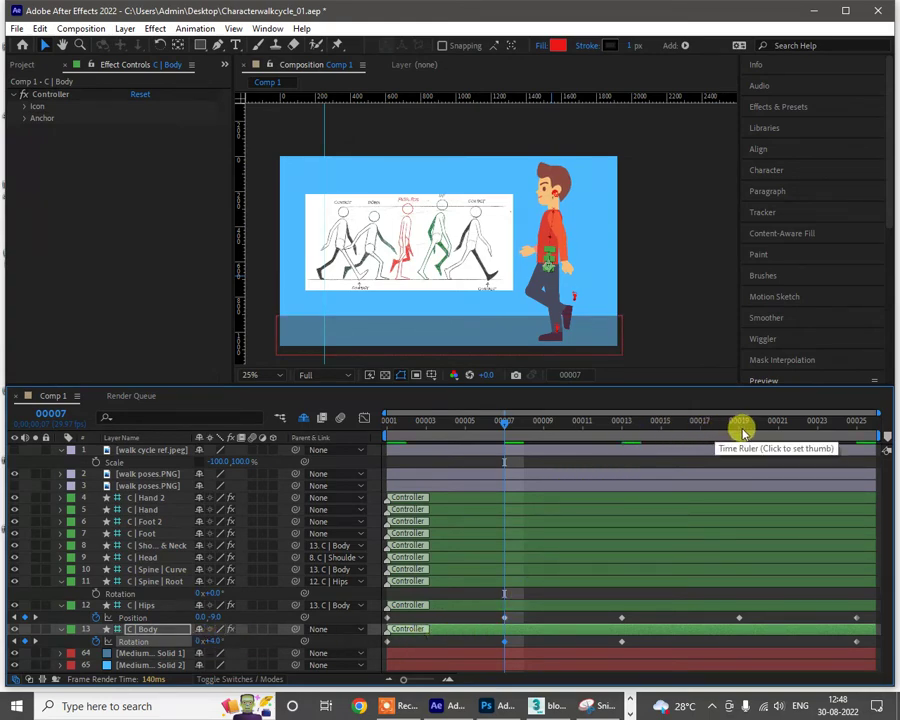
click(740, 428)
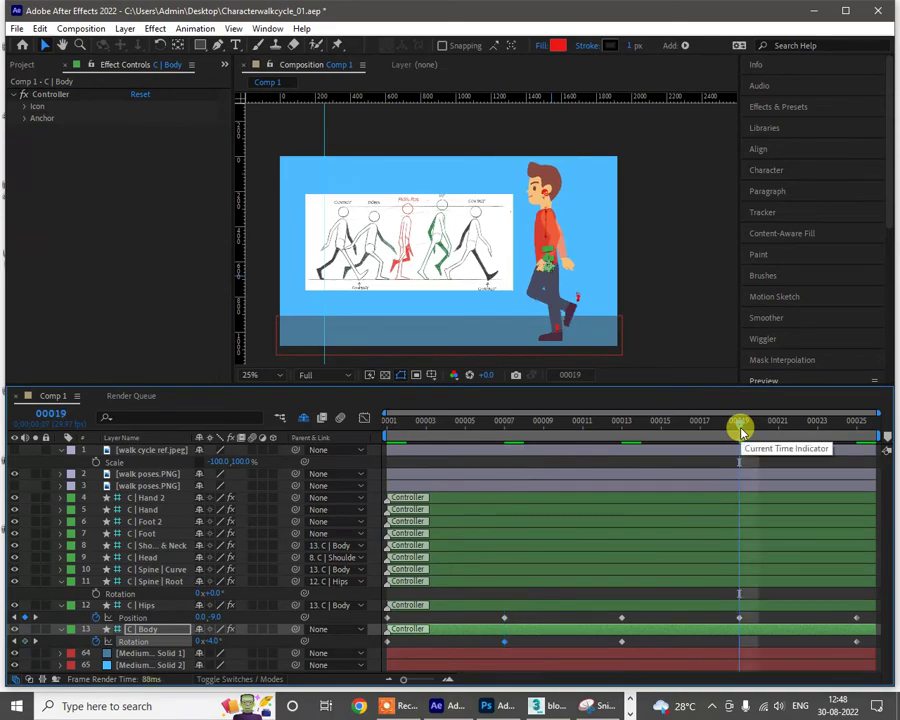
key(ctrl+v)
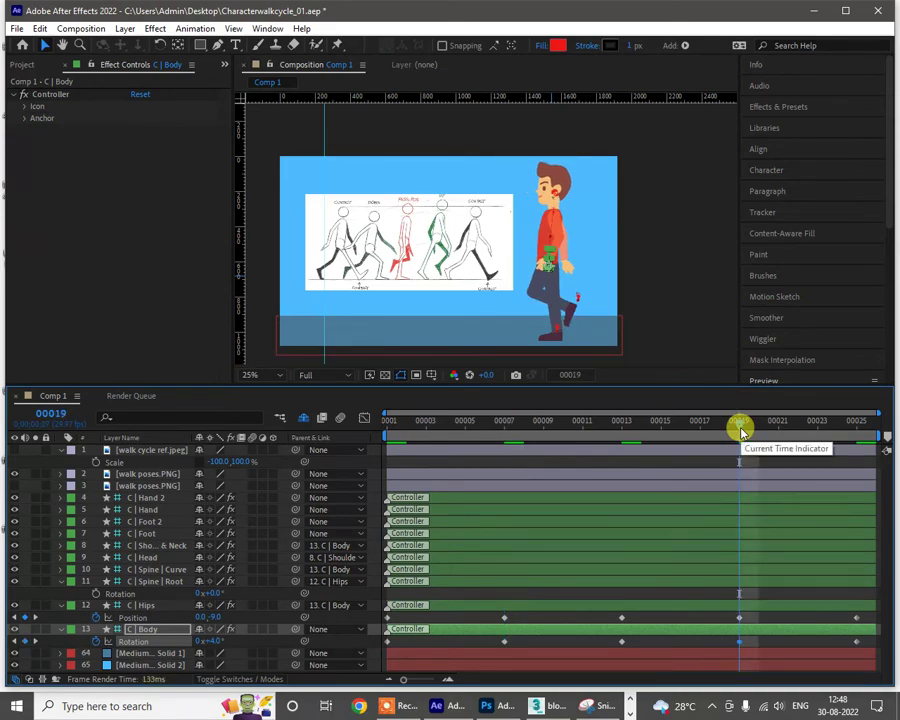
Step: Apply Easy Ease to all position keyframes of the C | Hips controller and all rotation keyframes of the C | Body controller
drag(740, 428, 567, 450)
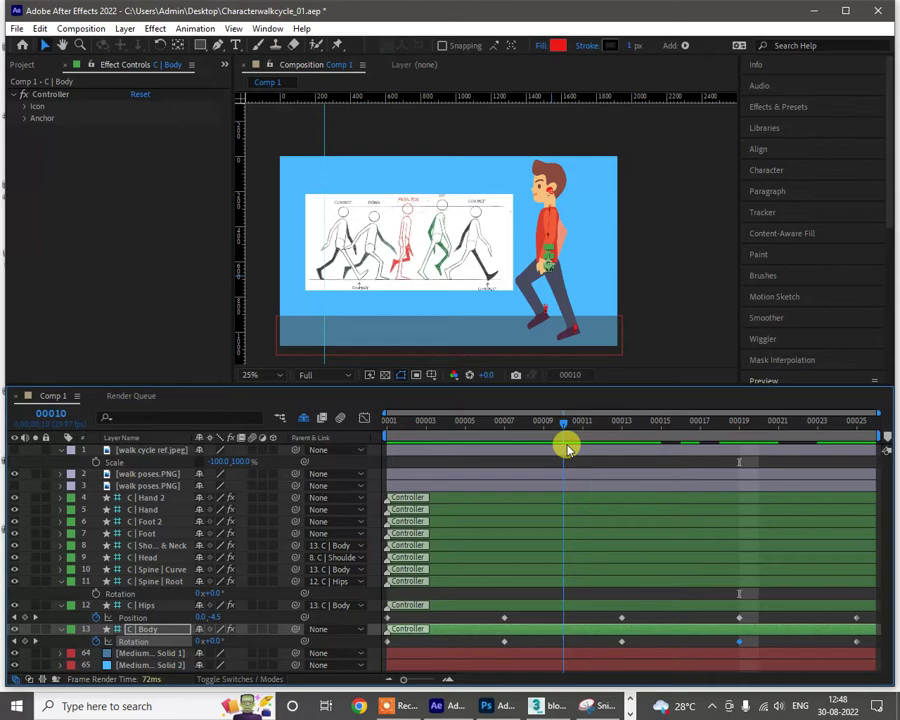
drag(558, 450, 373, 448)
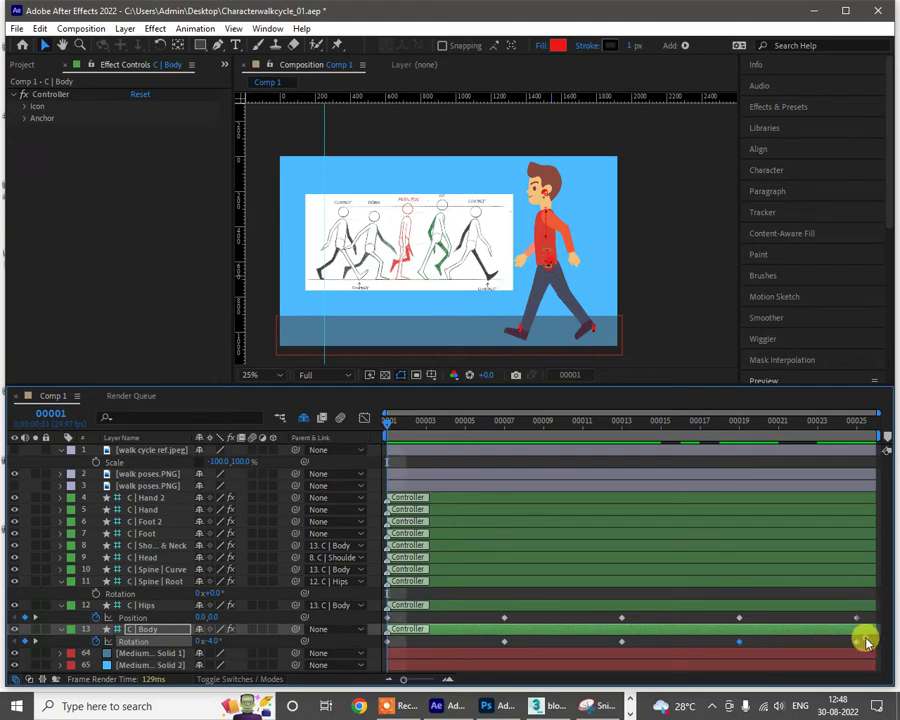
drag(866, 642, 374, 647)
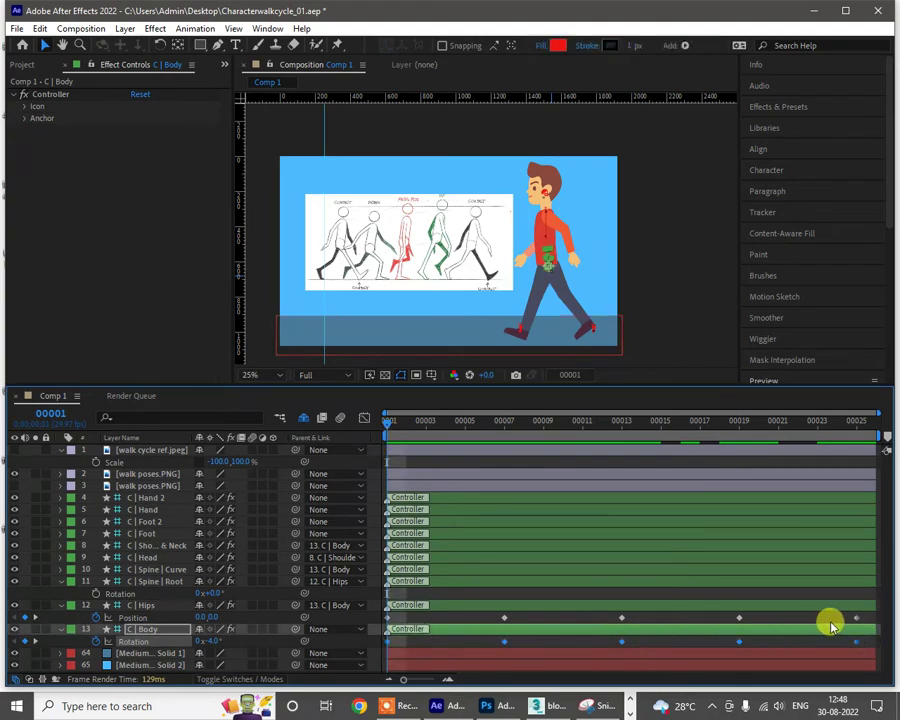
mouse_move(868, 612)
mouse_down()
mouse_move(864, 623)
mouse_move(380, 648)
mouse_up()
right_click(507, 622)
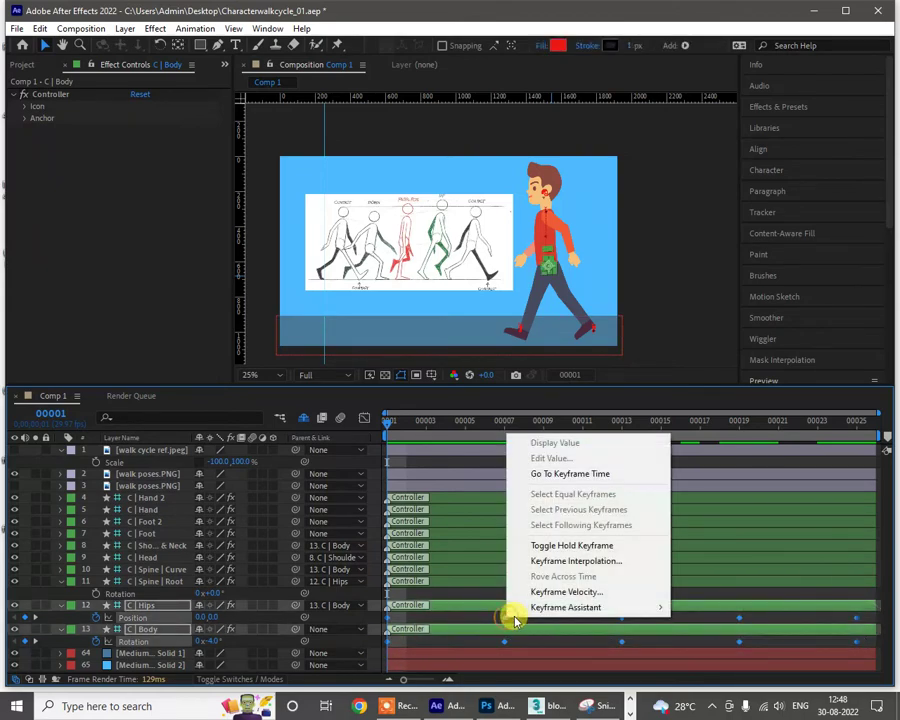
mouse_move(538, 608)
click(306, 501)
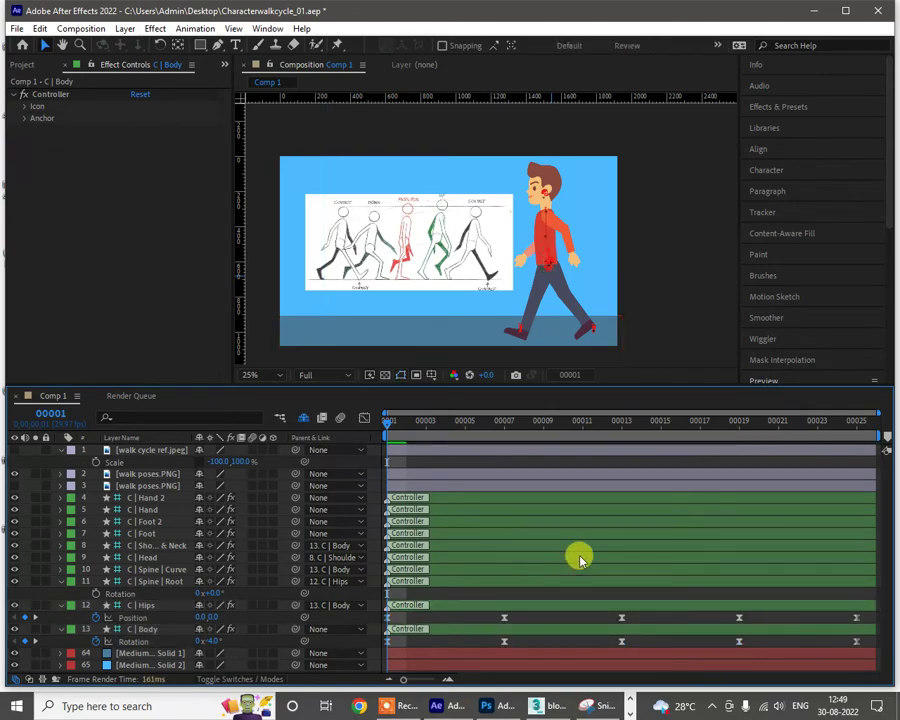
Step: Preview the eased walk cycle and show the rotation of the C | Hips controller
key(space)
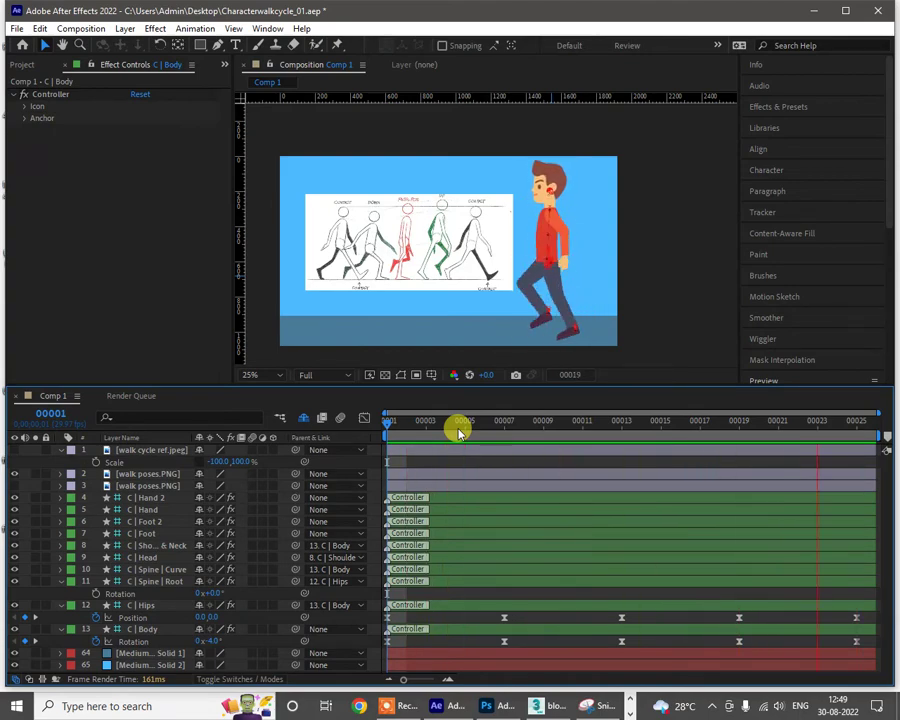
key(space)
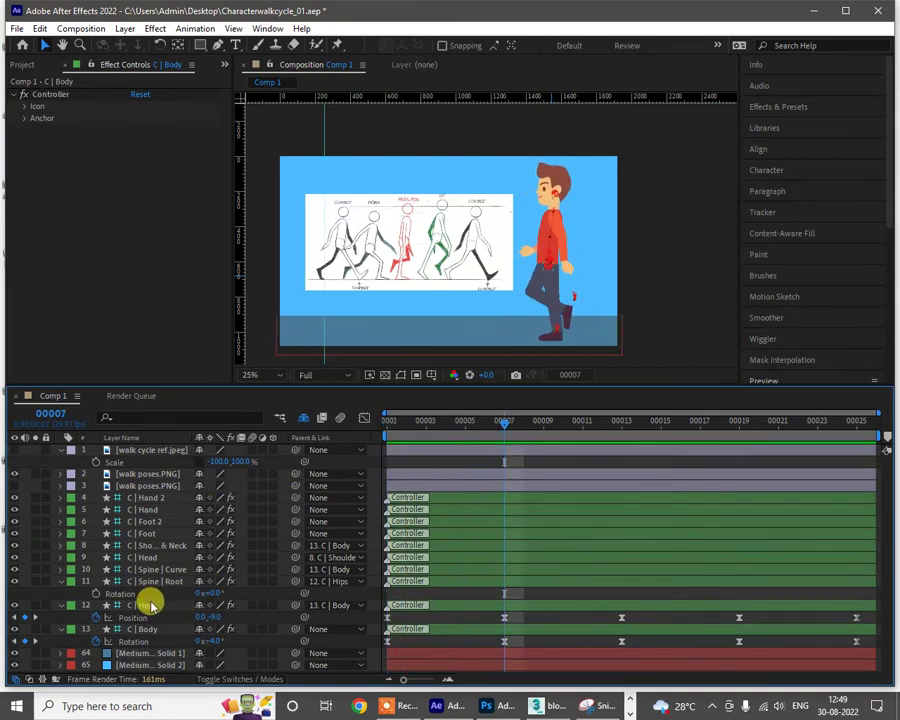
click(148, 606)
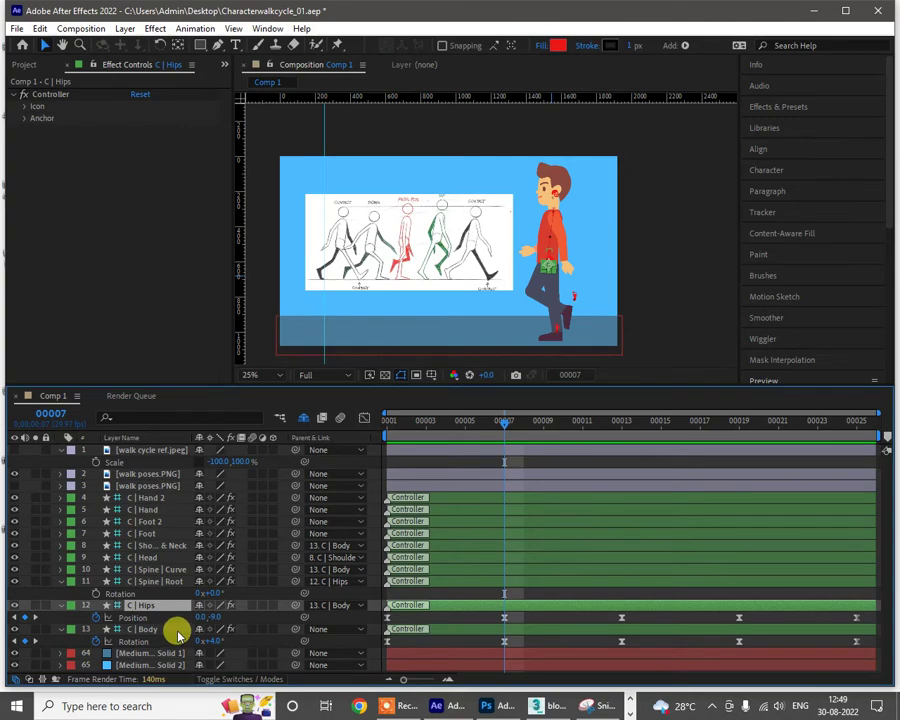
drag(215, 619, 225, 617)
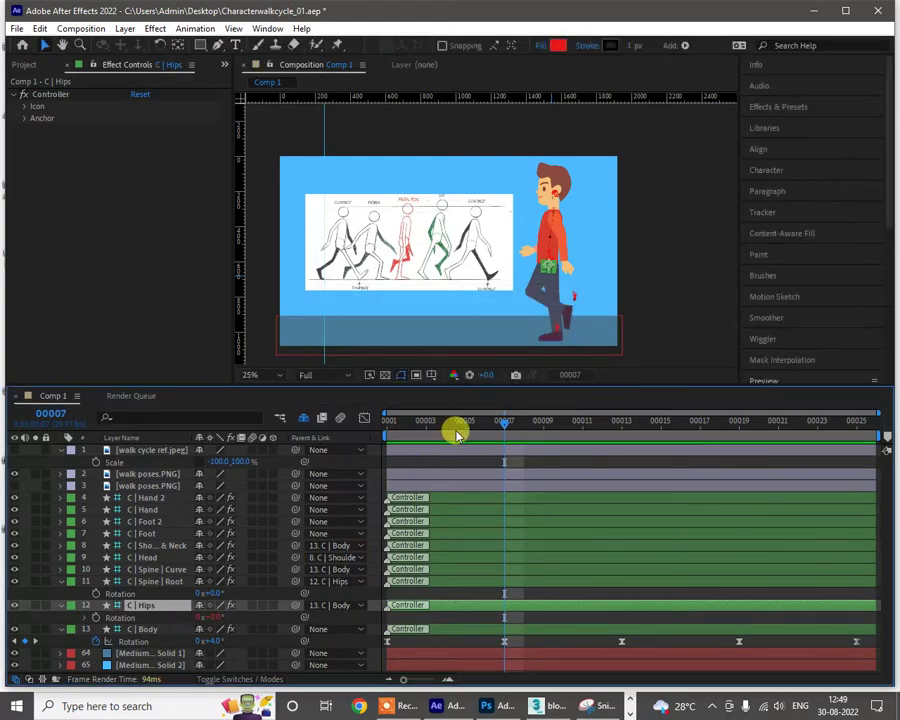
drag(457, 433, 382, 436)
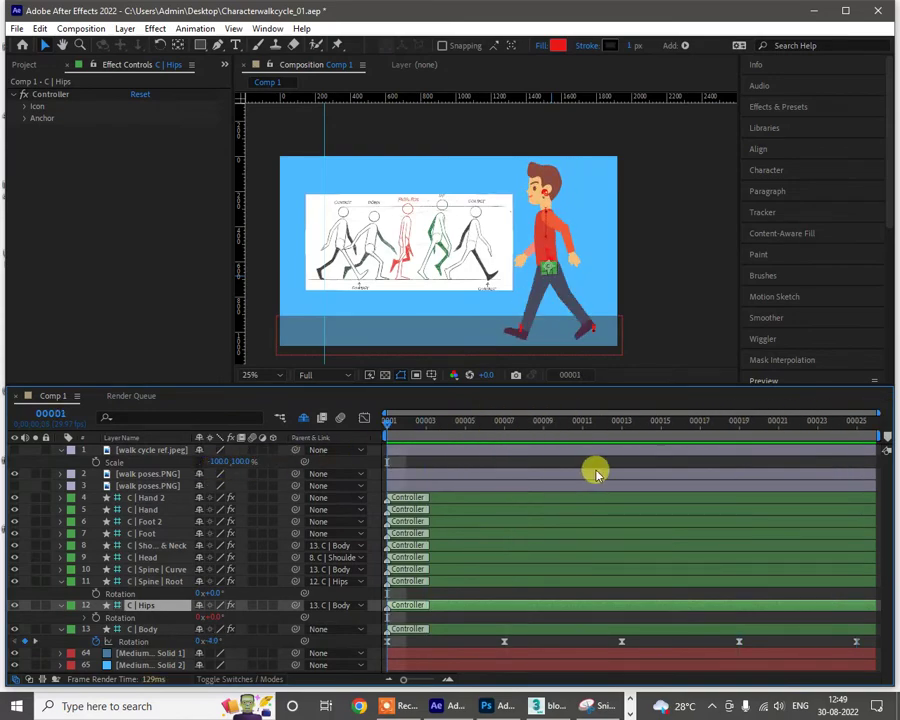
key(space)
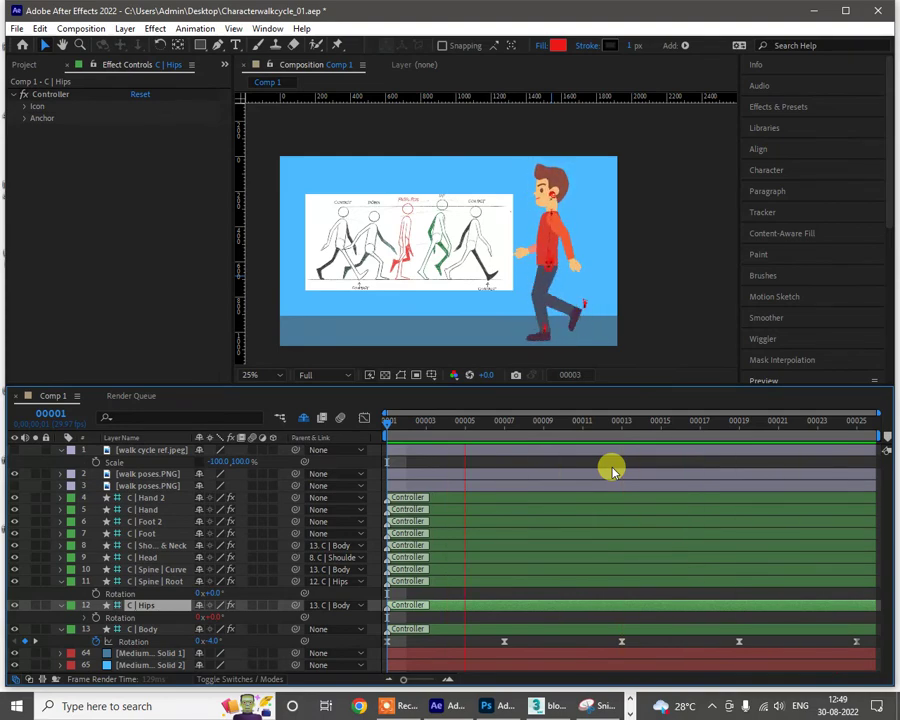
key(space)
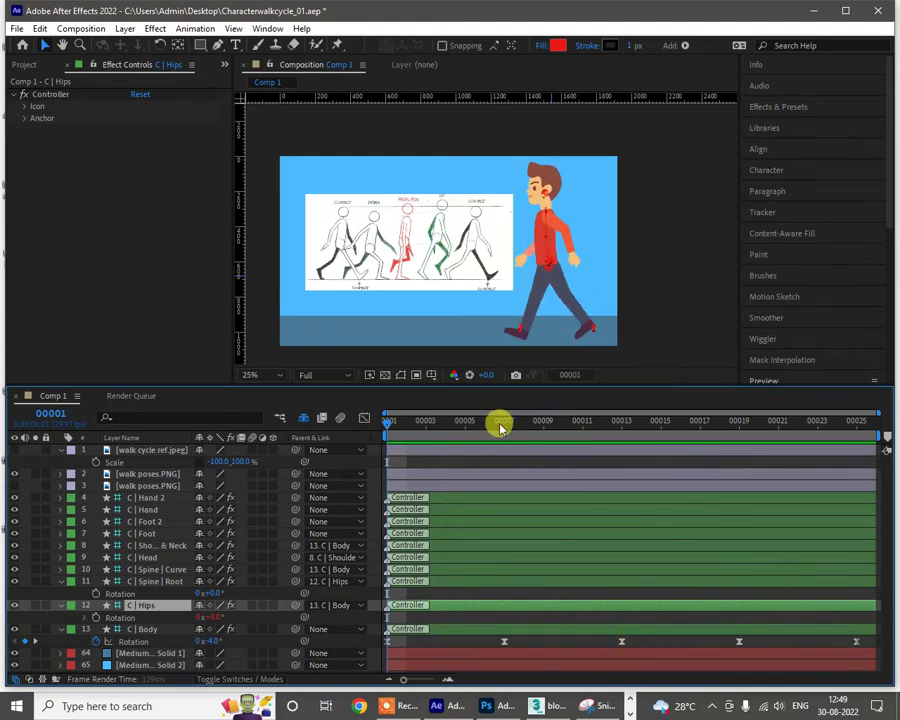
Step: At frame 1, increase the Toes angle in the C | Foot 2 controller's Foot roll to bend the front foot's toes
drag(398, 420, 368, 432)
scroll(527, 313, up, 2)
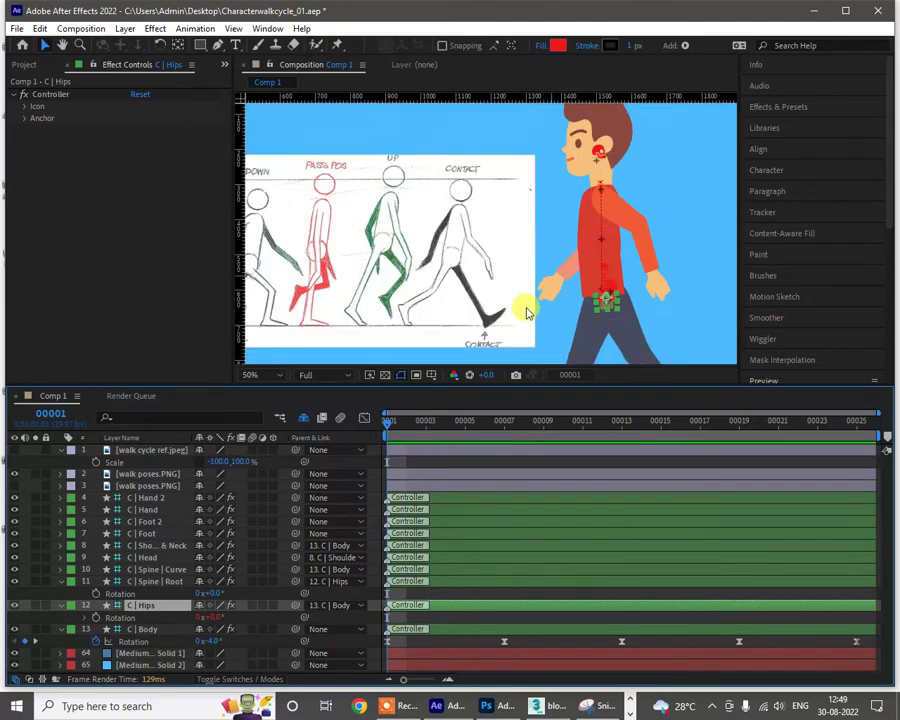
key(space)
drag(572, 312, 504, 201)
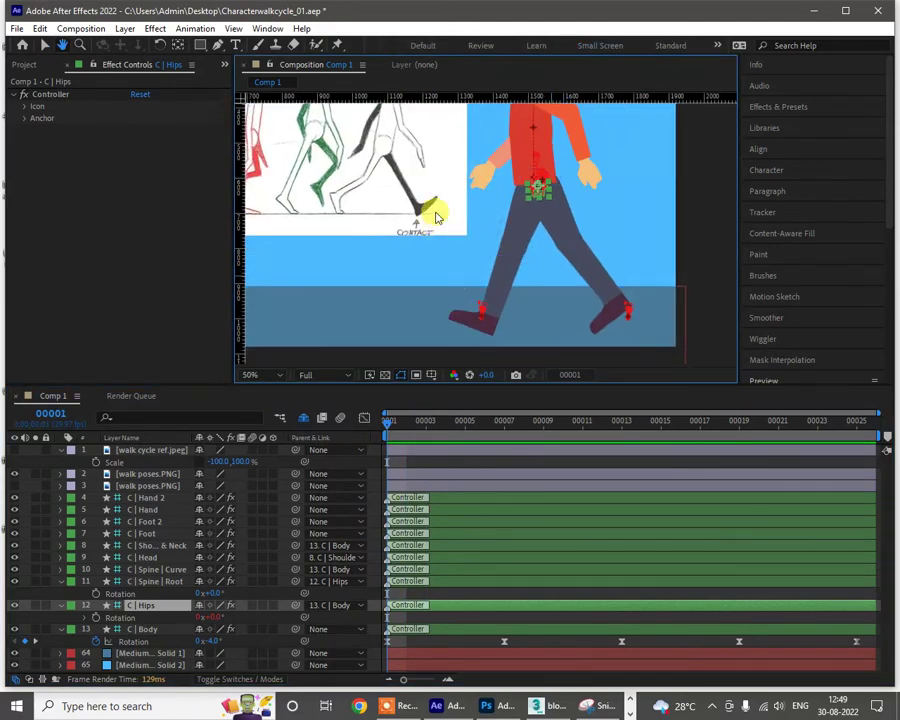
key(v)
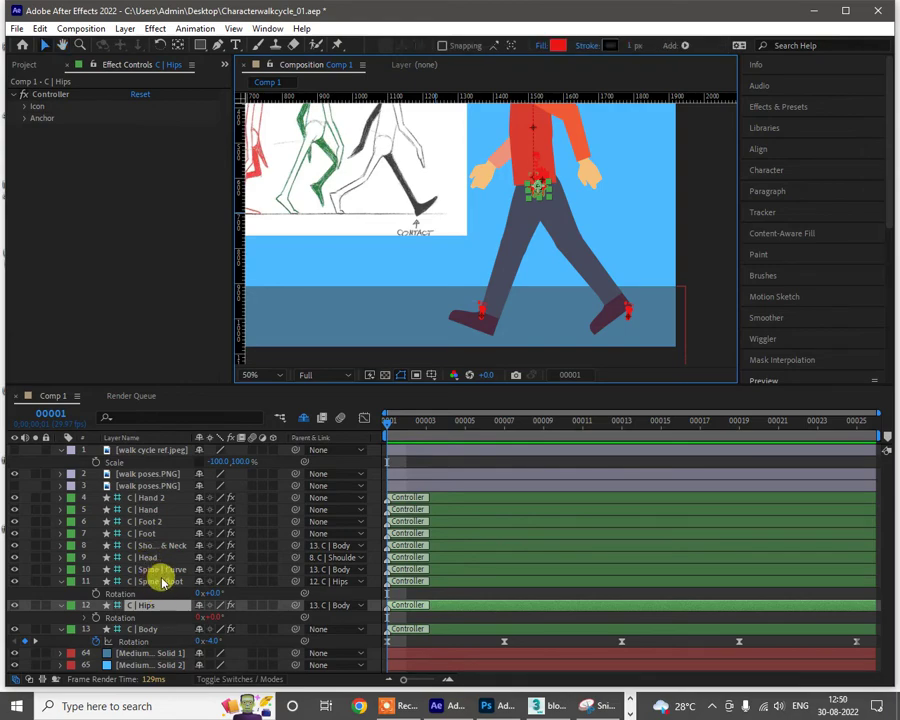
click(150, 524)
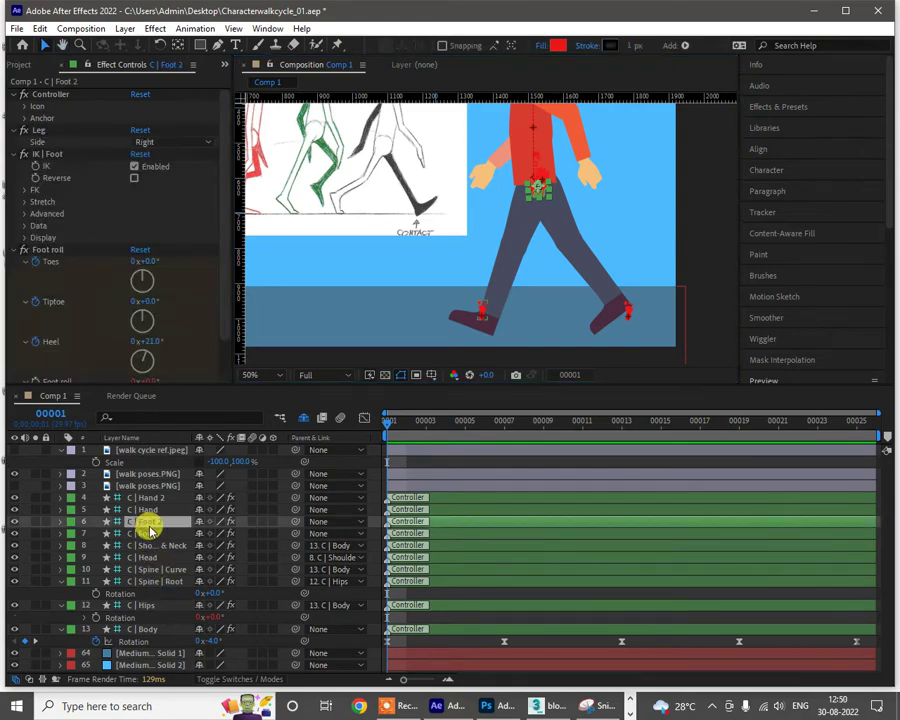
scroll(140, 305, down, 1)
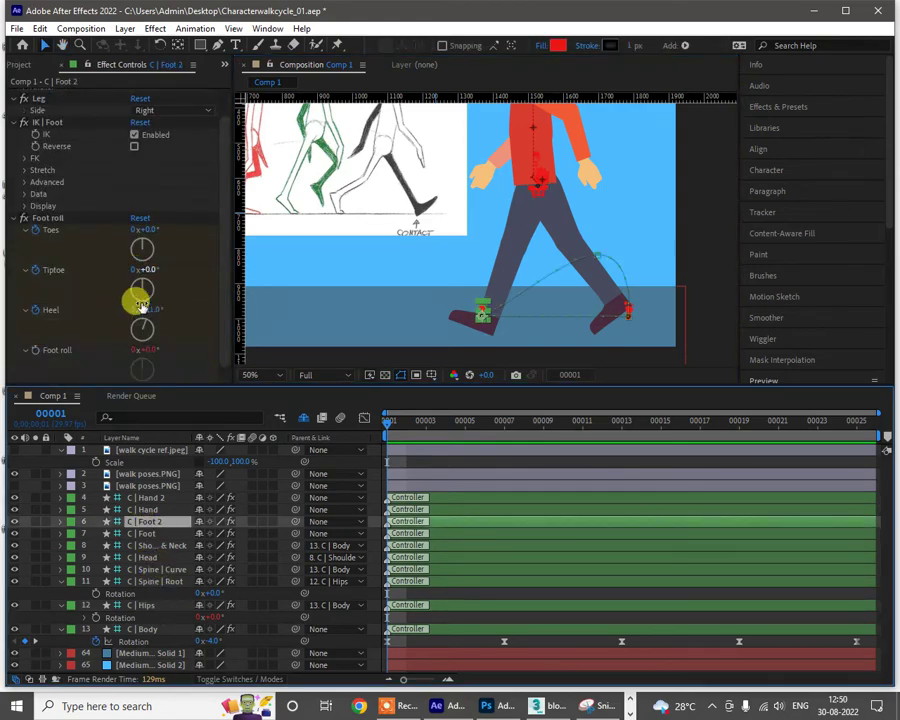
drag(141, 305, 157, 288)
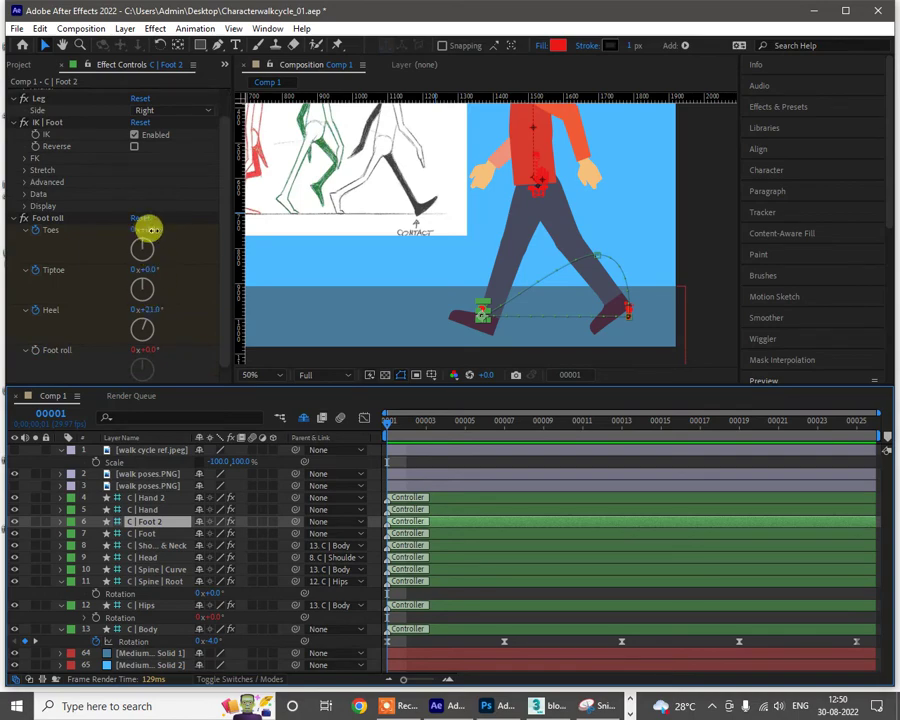
drag(150, 230, 177, 224)
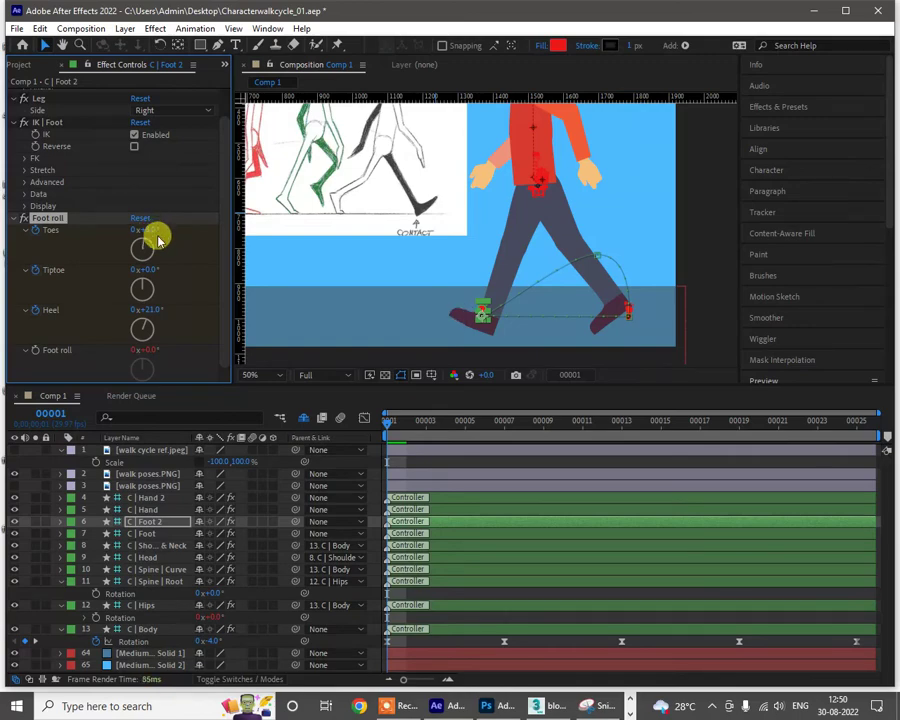
Step: In the C | Foot 2 controller's Foot roll, set Toes to 20° at frame 1 and to 0° at frame 4
drag(157, 240, 63, 240)
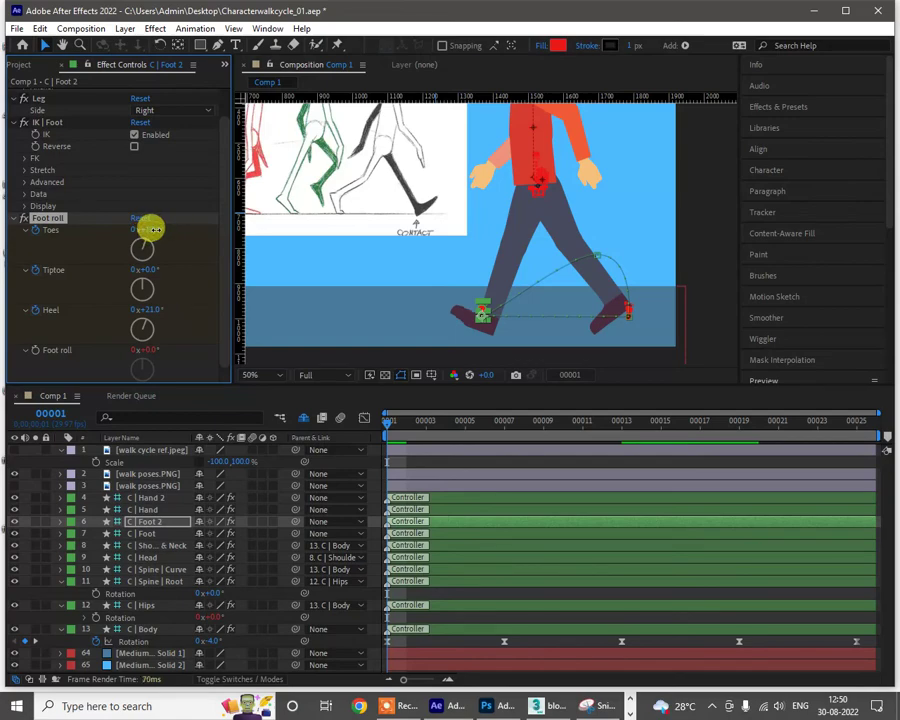
click(392, 422)
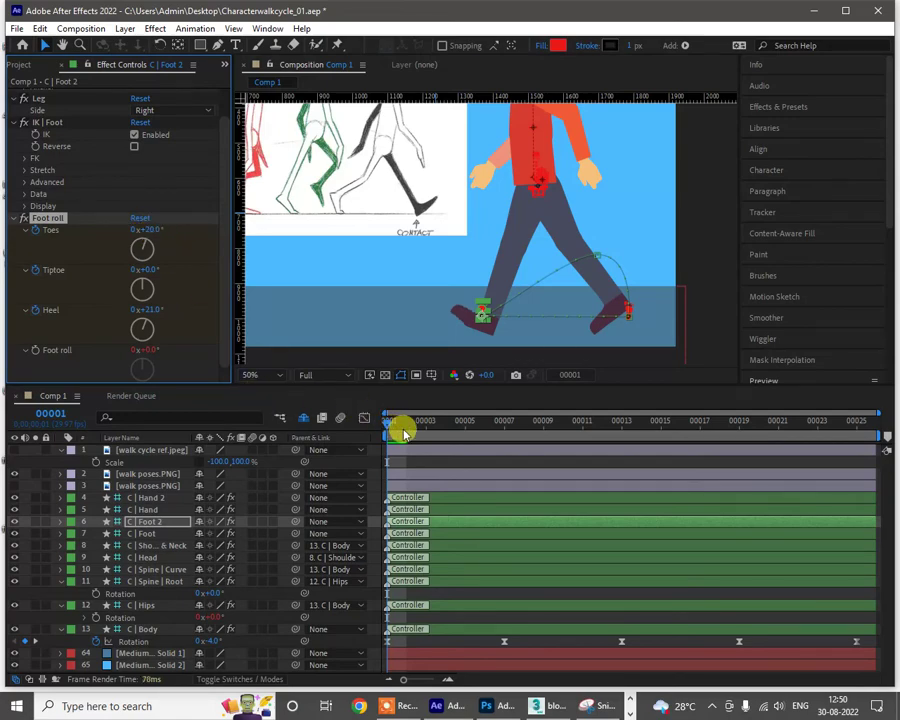
drag(404, 432, 426, 432)
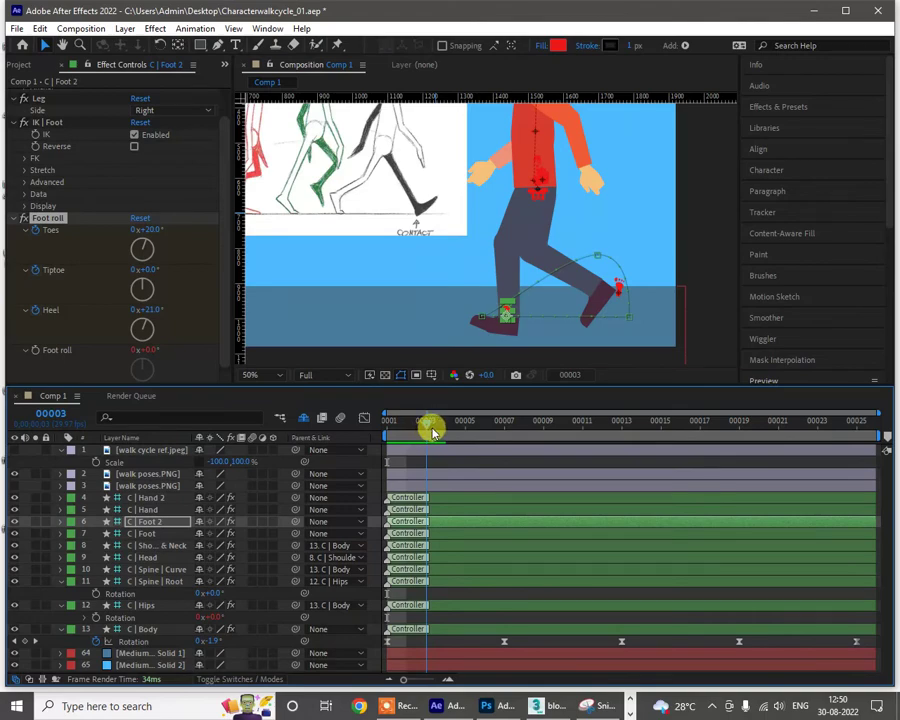
drag(436, 430, 438, 432)
drag(153, 230, 148, 232)
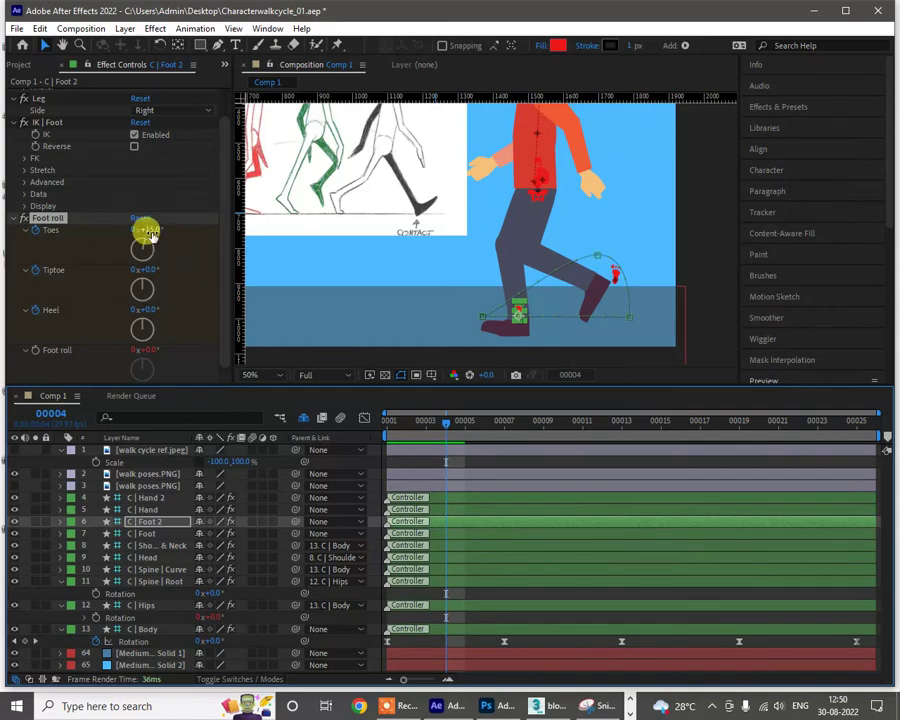
click(148, 230)
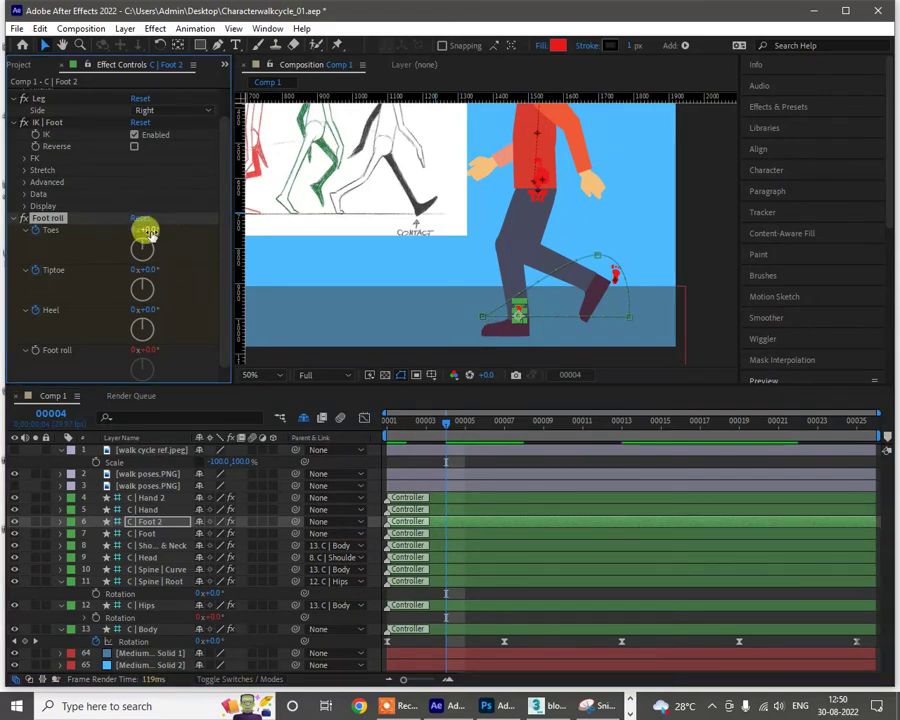
Step: Check the front foot's toe bend over the first frames and preview the walk cycle
click(432, 431)
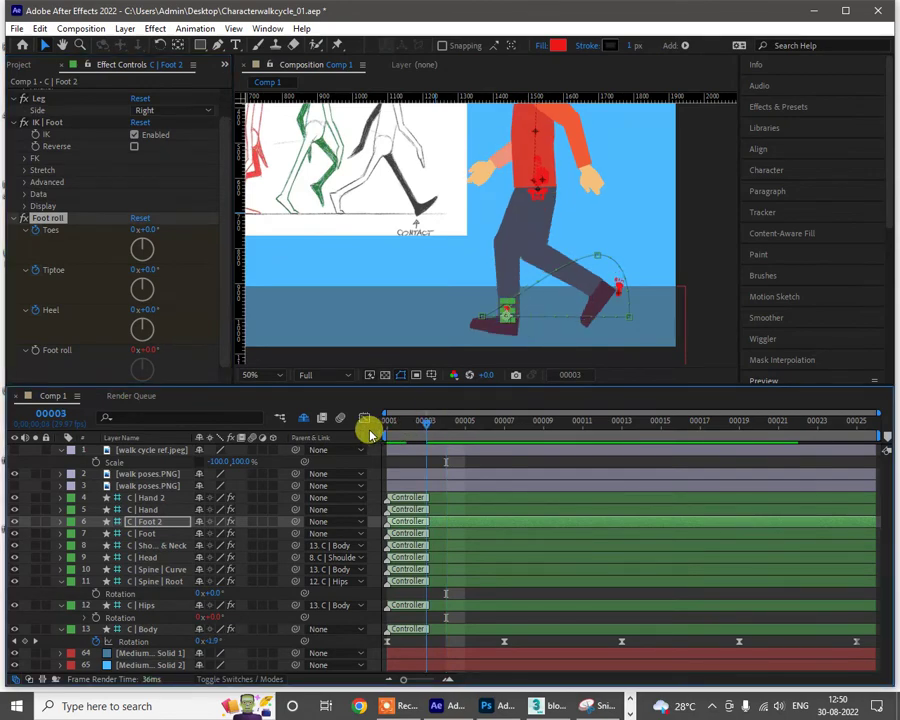
drag(370, 434, 297, 426)
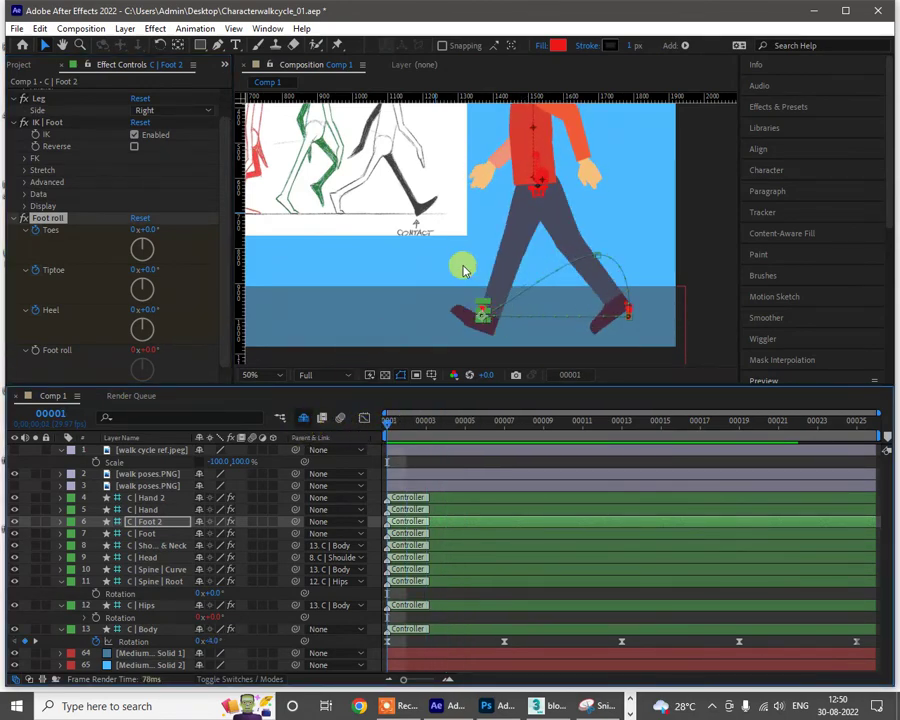
scroll(463, 270, down, 2)
key(space)
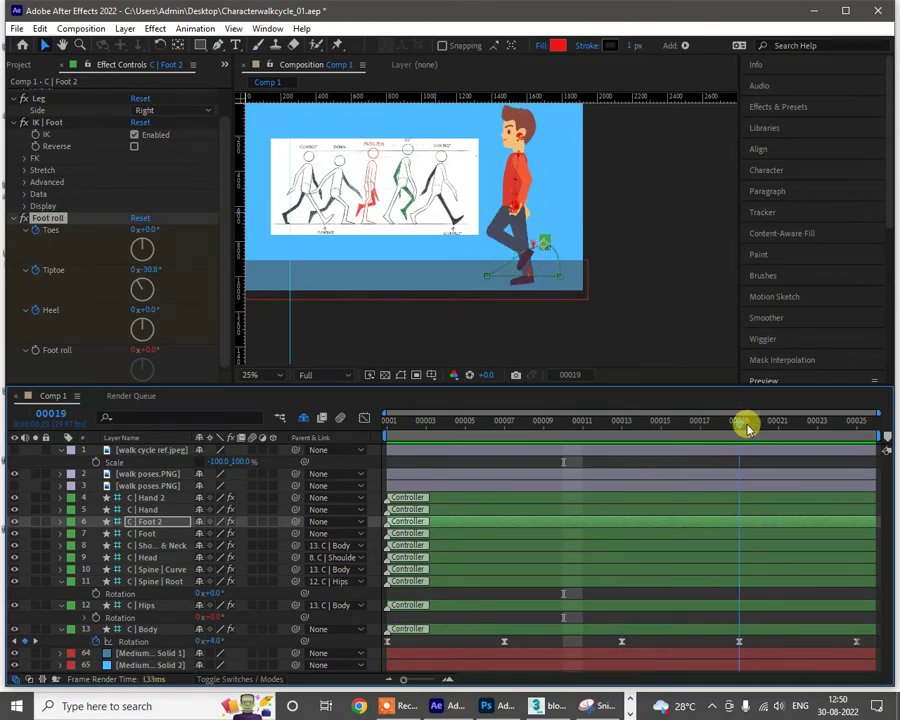
Step: At frame 20, set Toes in the C | Foot 2 controller's Foot roll to -26° and compare the foot with the reference pose
click(143, 243)
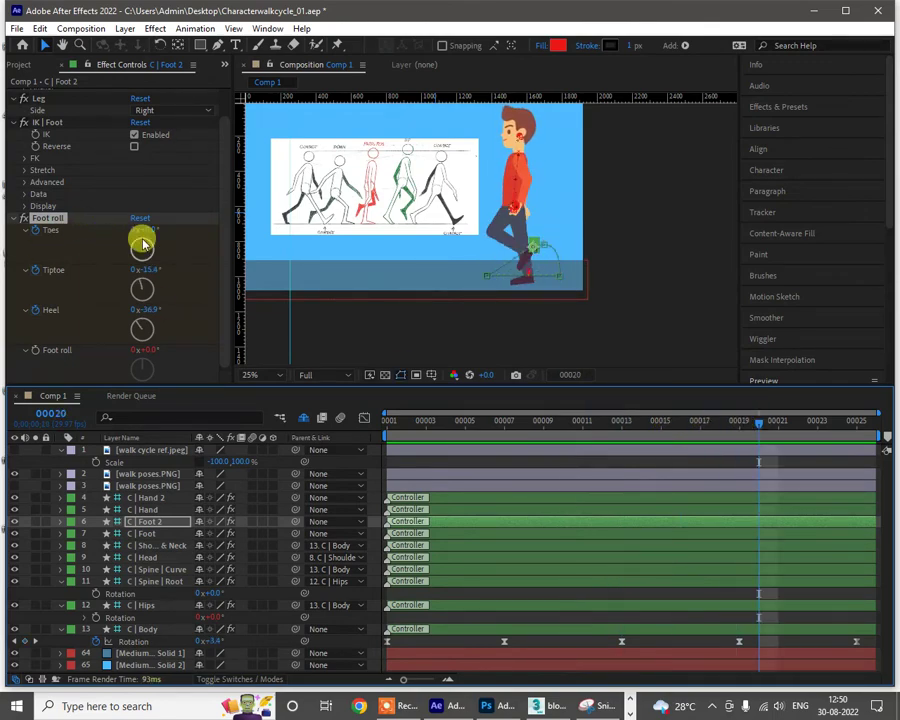
drag(144, 231, 131, 231)
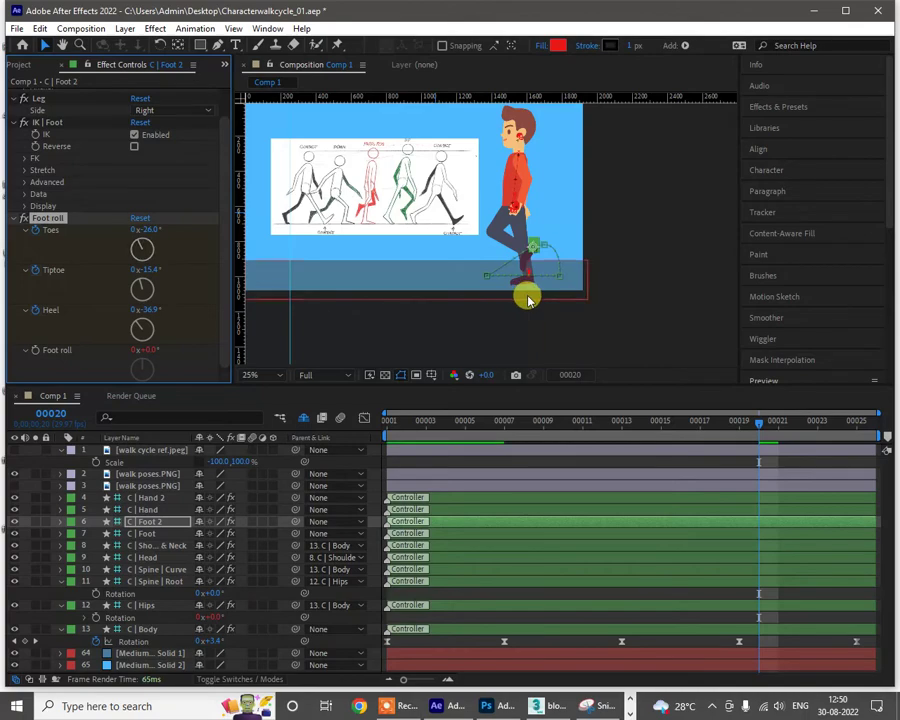
scroll(530, 298, up, 2)
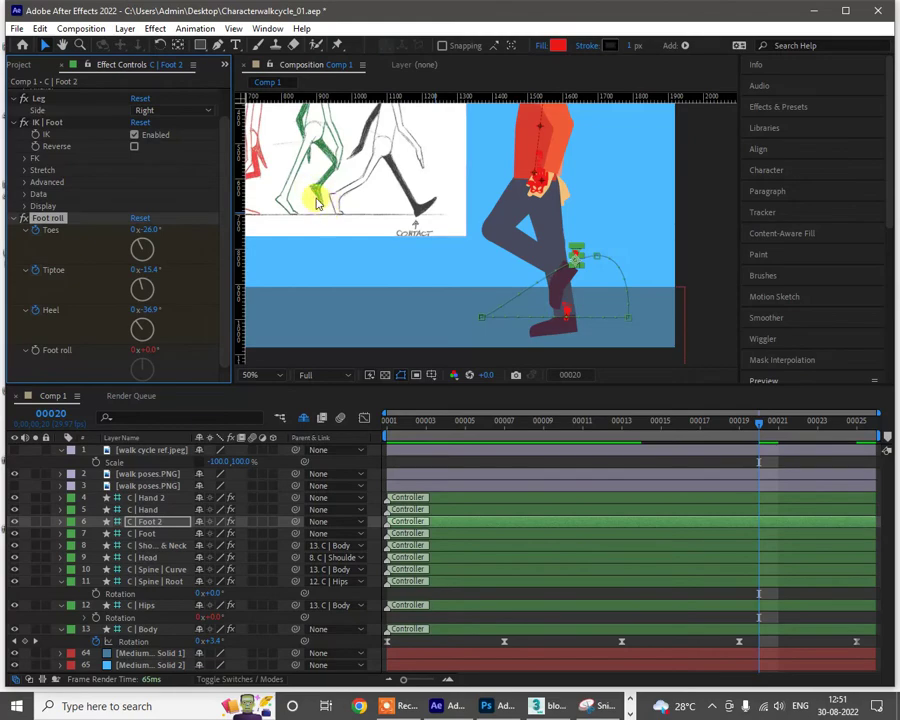
scroll(556, 273, down, 1)
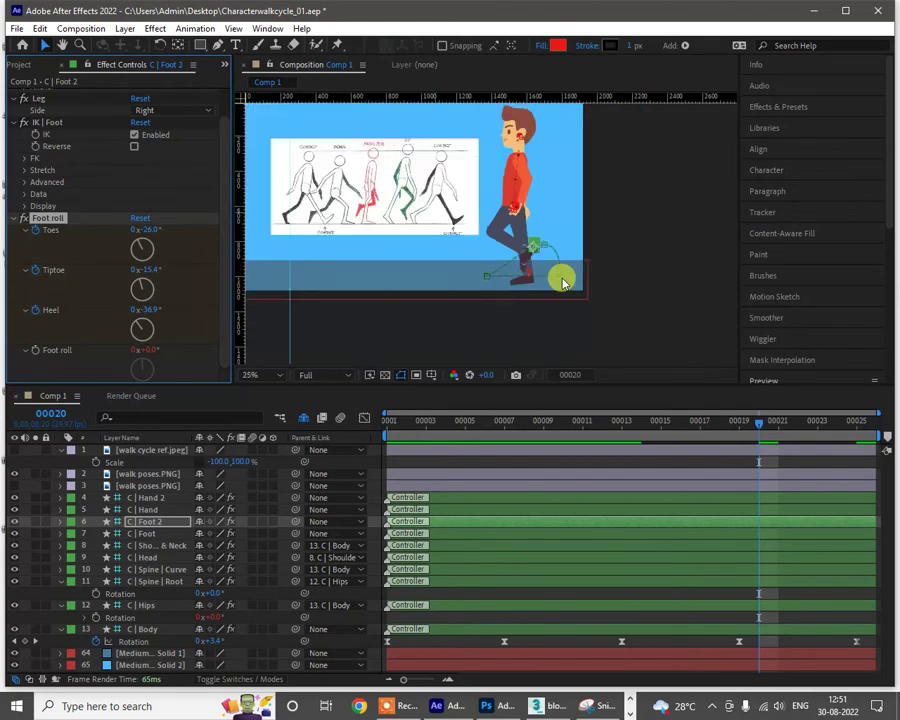
Step: Preview the walk cycle from frame 1 to check the lifted foot's toe bend
drag(758, 432, 278, 420)
key(space)
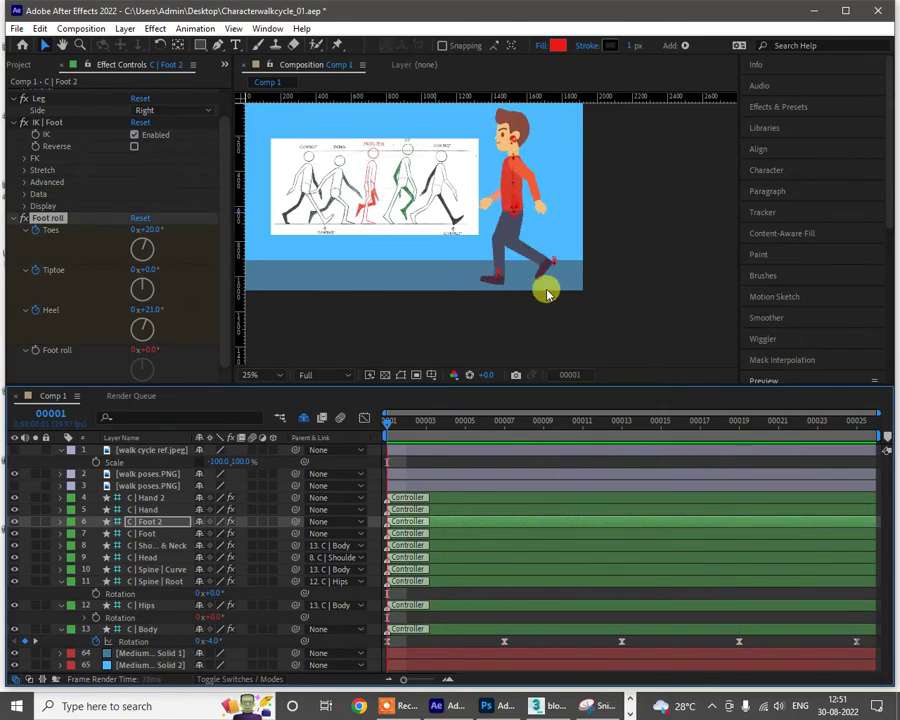
key(space)
drag(566, 290, 606, 322)
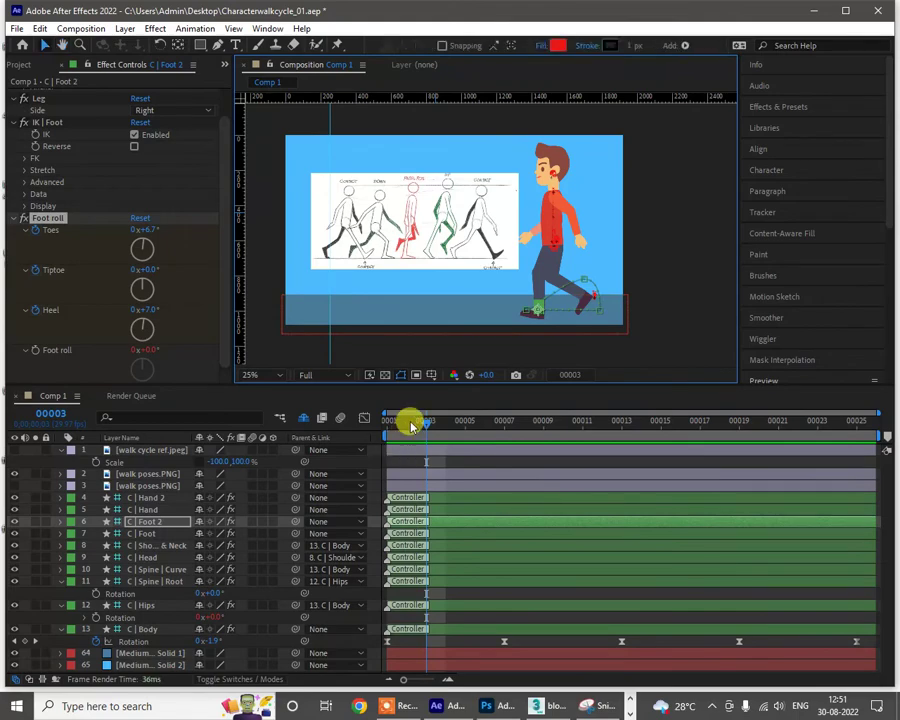
Step: Show the C | Head controller's rotation and add 0° keyframes at frames 1, 13 and 25
drag(410, 424, 375, 431)
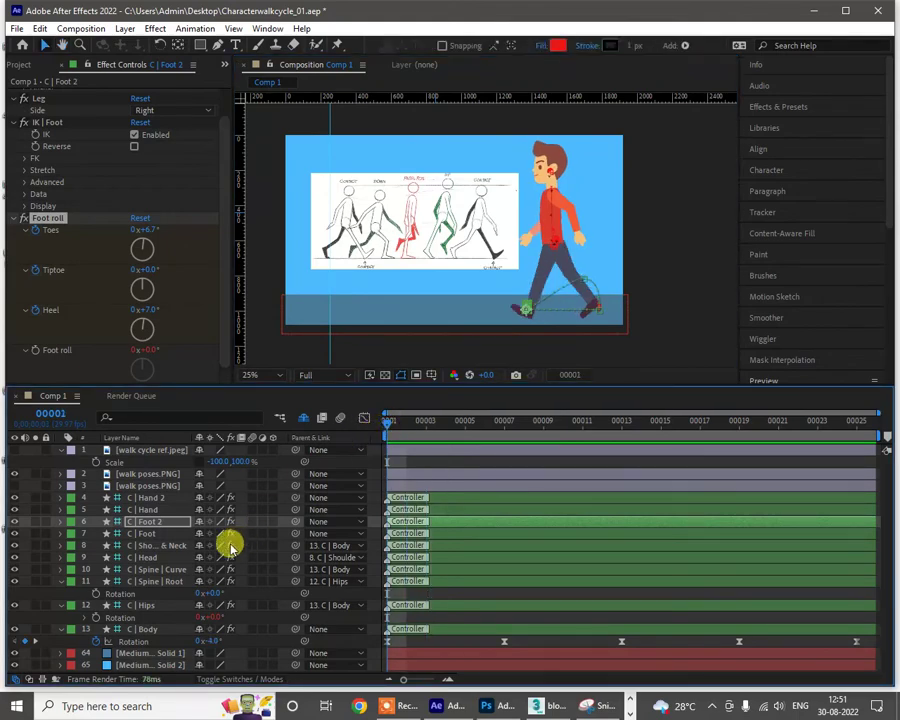
click(143, 557)
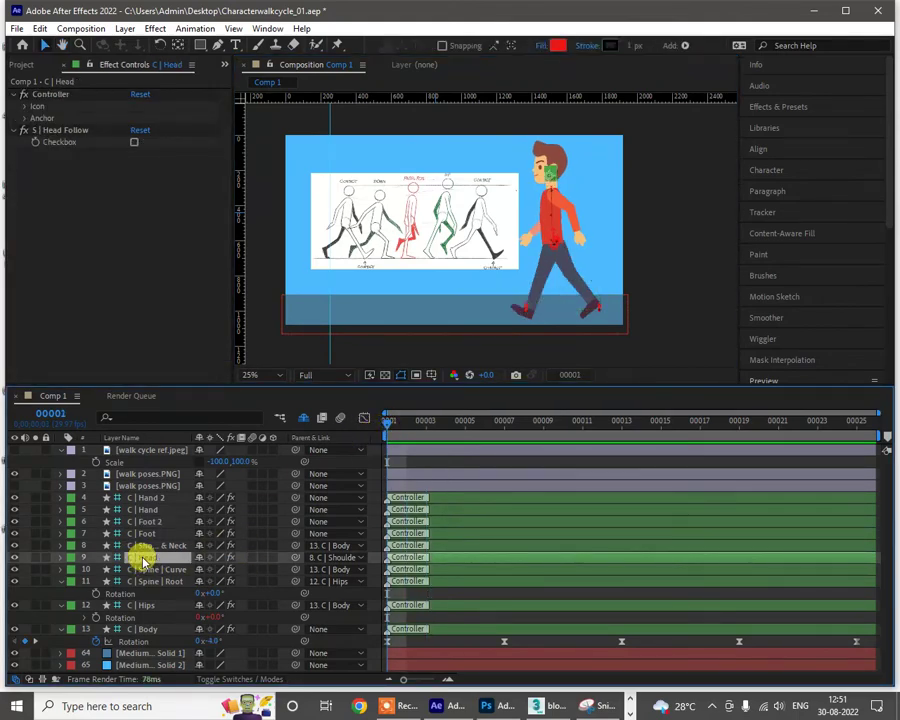
key(r)
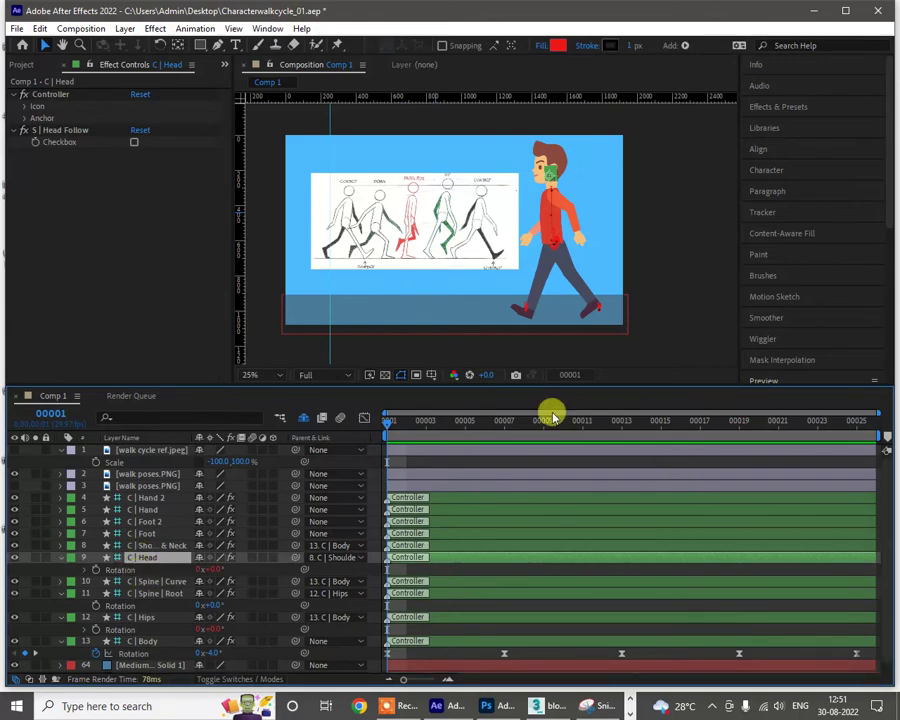
click(95, 569)
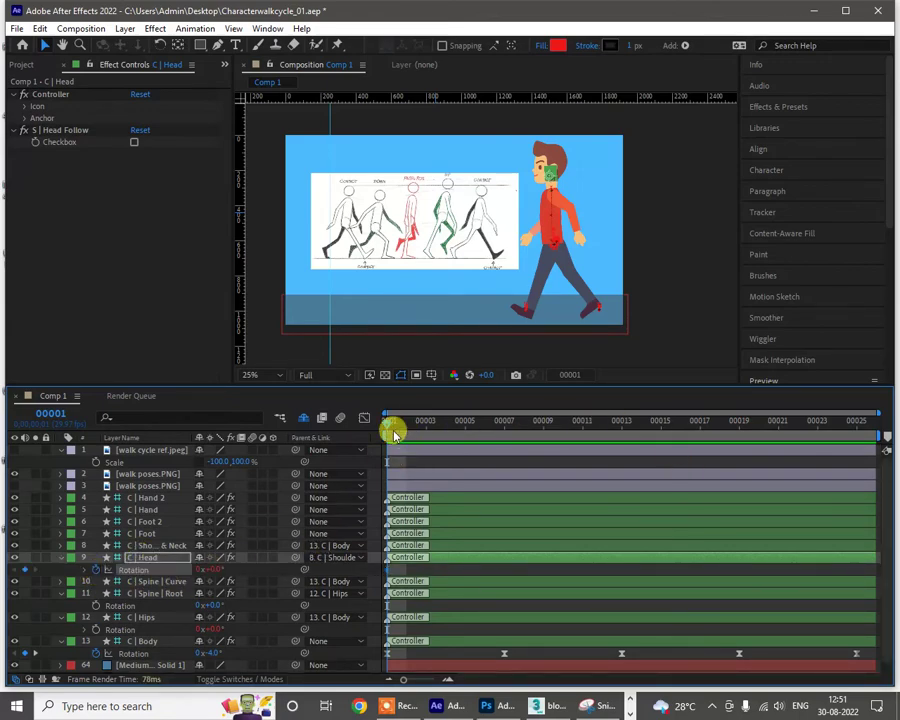
drag(395, 433, 447, 425)
key(ctrl+v)
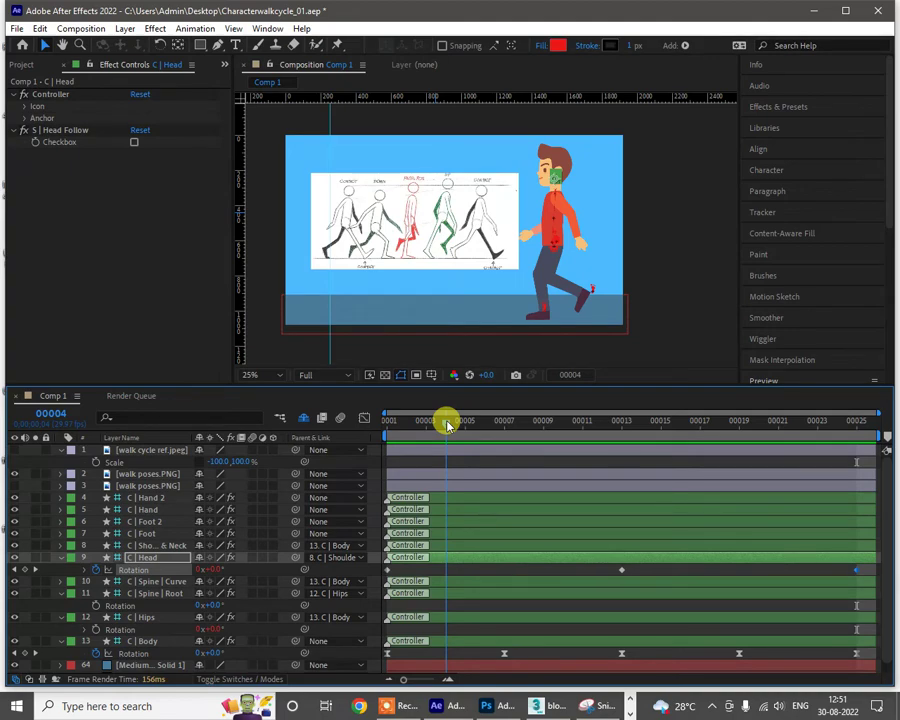
Step: Set the C | Head controller's rotation to 7° at frame 4 and -9.9° at frame 9
mouse_move(447, 424)
mouse_down()
mouse_move(550, 424)
mouse_move(443, 437)
mouse_up()
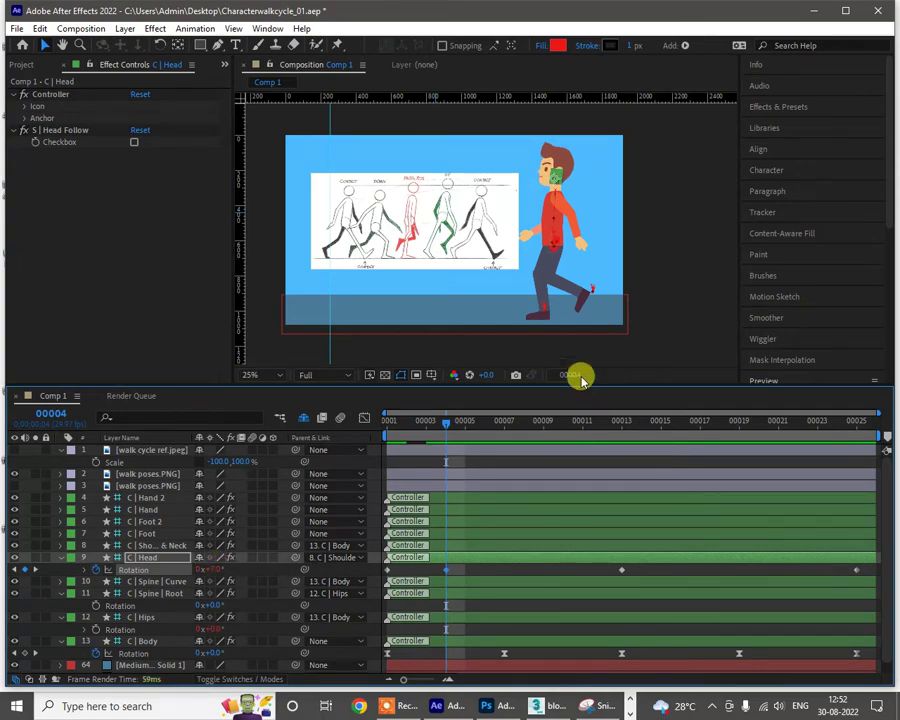
drag(512, 424, 546, 428)
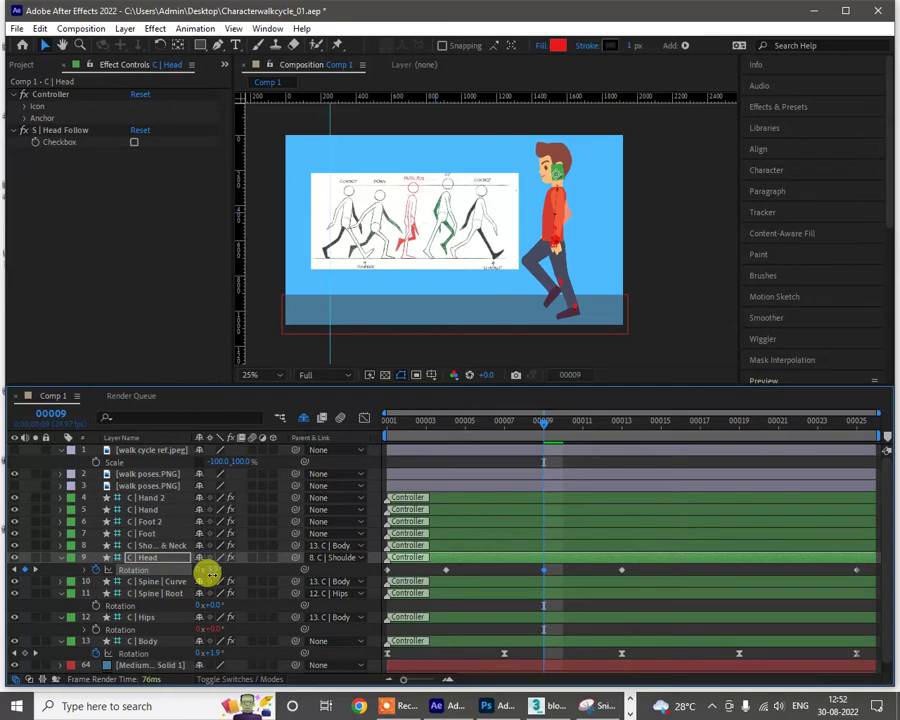
Step: Copy the C | Head rotation keyframe at frame 4 to frame 16 and the one at frame 9 to frame 22
click(446, 570)
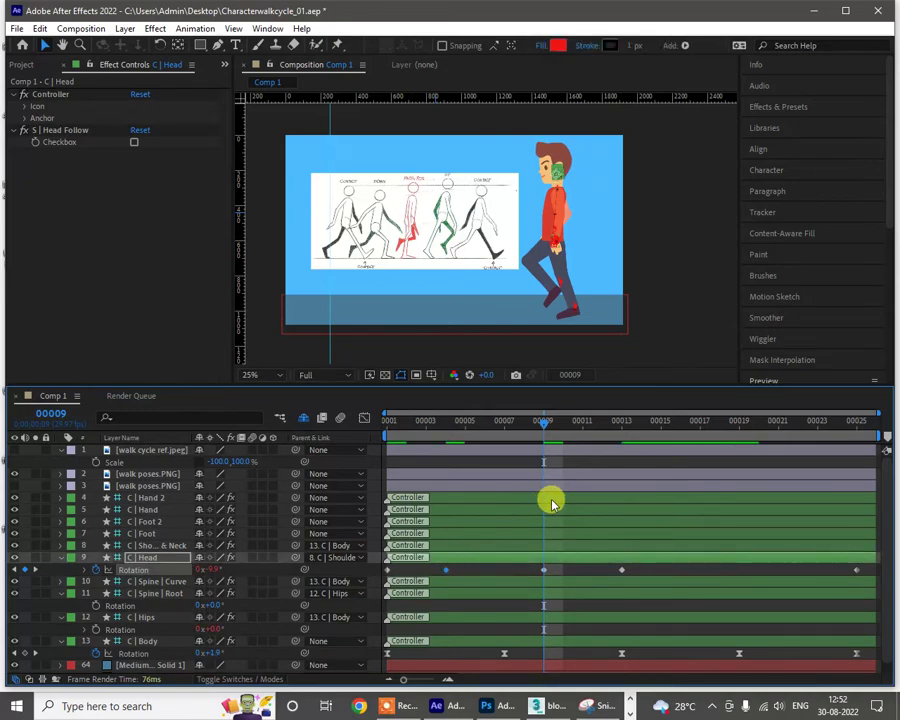
click(690, 427)
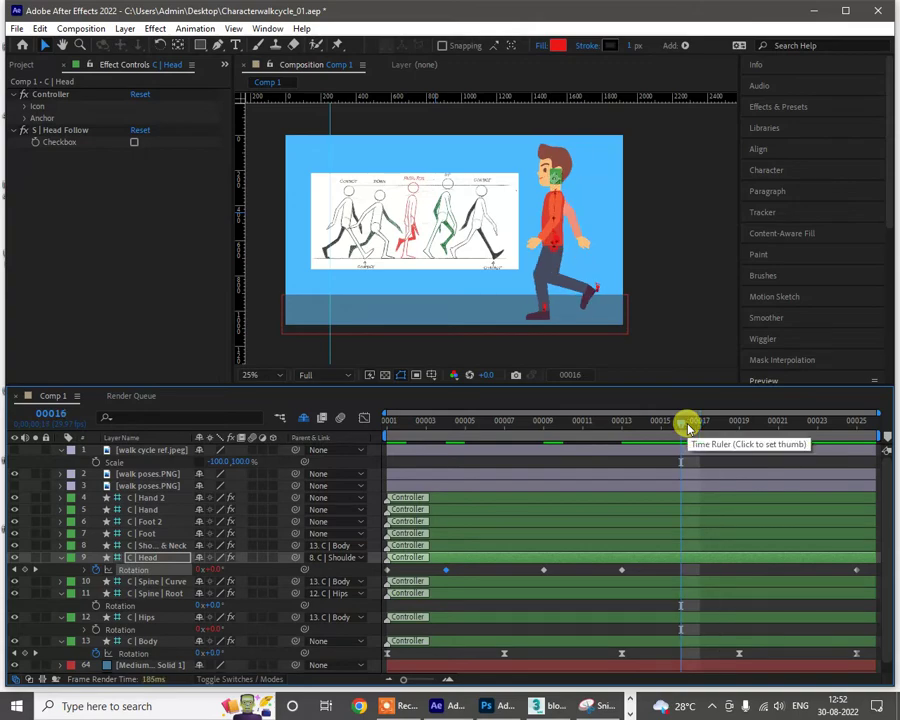
key(ctrl+v)
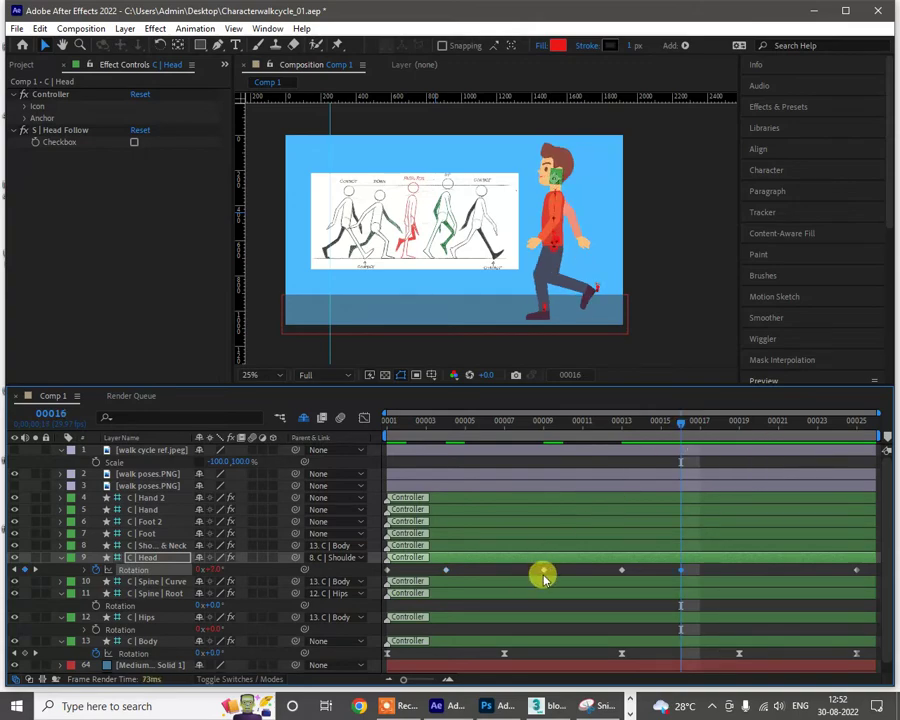
click(798, 430)
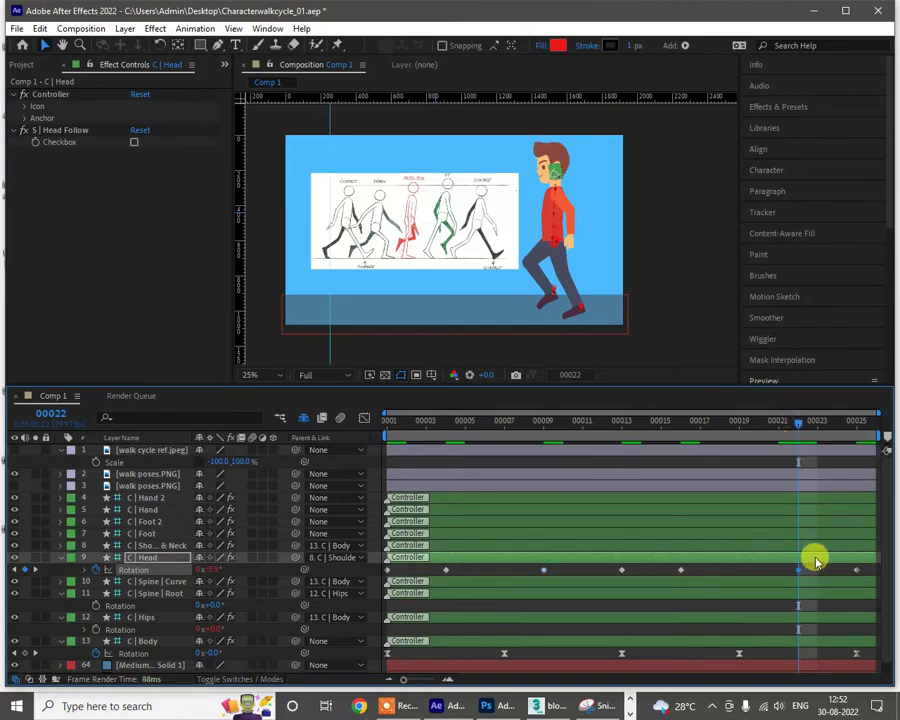
key(ctrl+v)
Step: Apply Easy Ease to all rotation keyframes of the C | Head controller and preview the head motion
drag(866, 572, 384, 580)
right_click(445, 569)
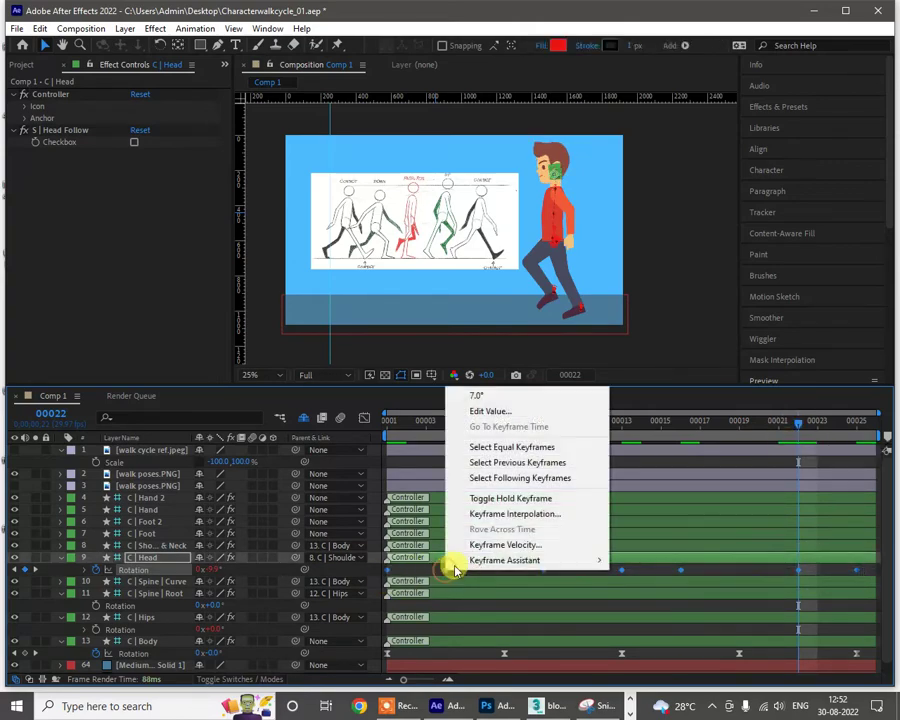
mouse_move(525, 560)
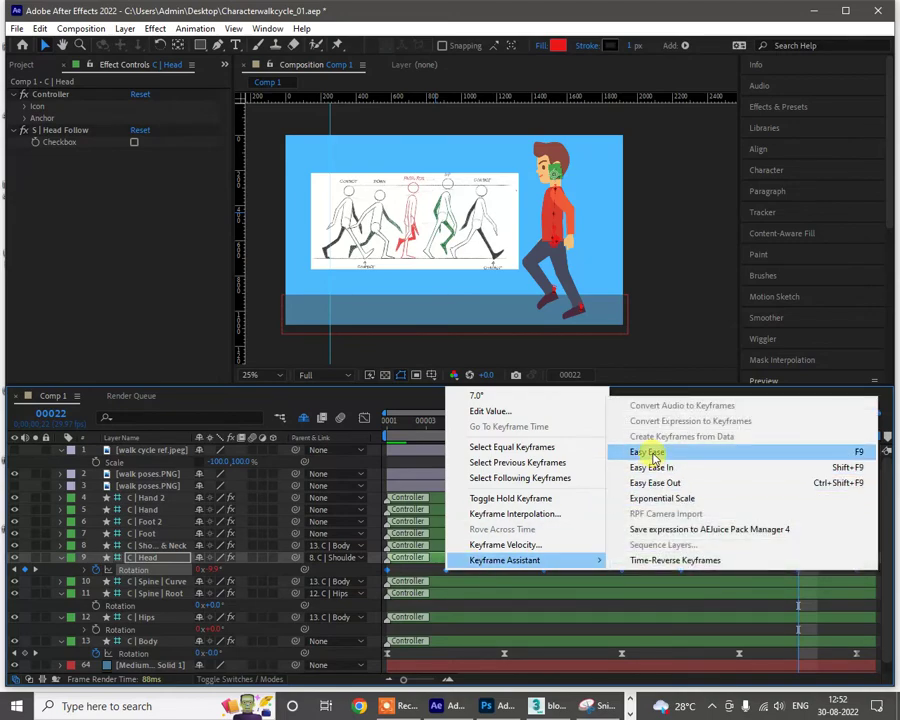
click(652, 455)
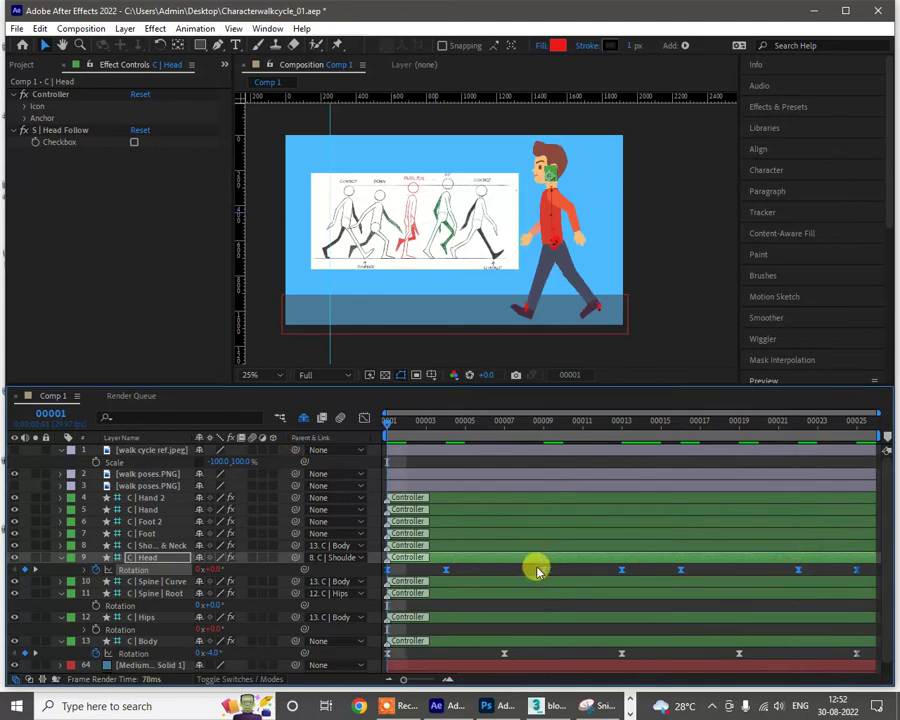
click(496, 465)
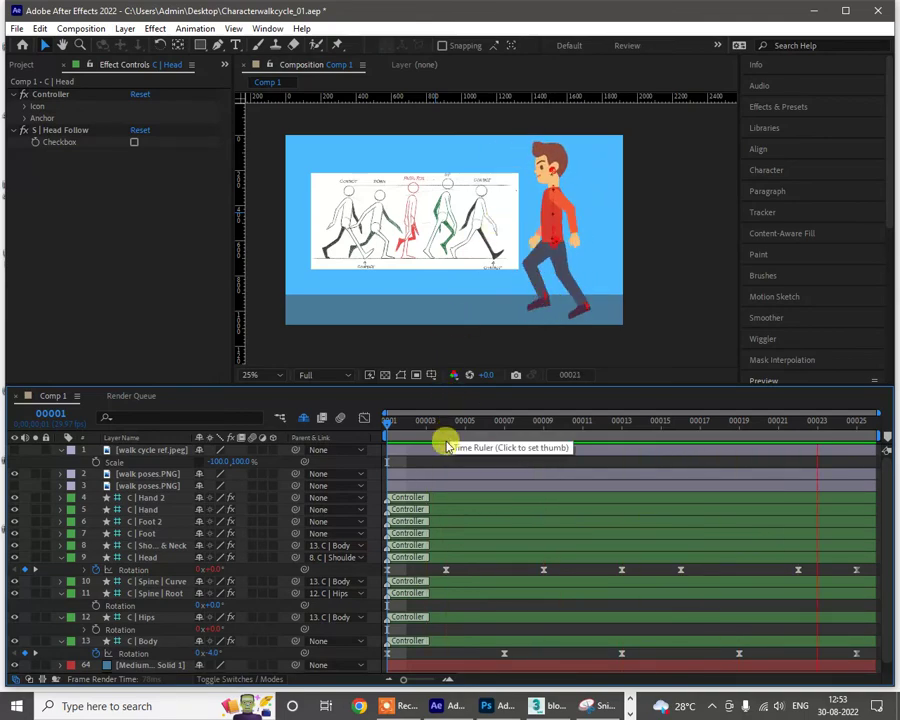
key(space)
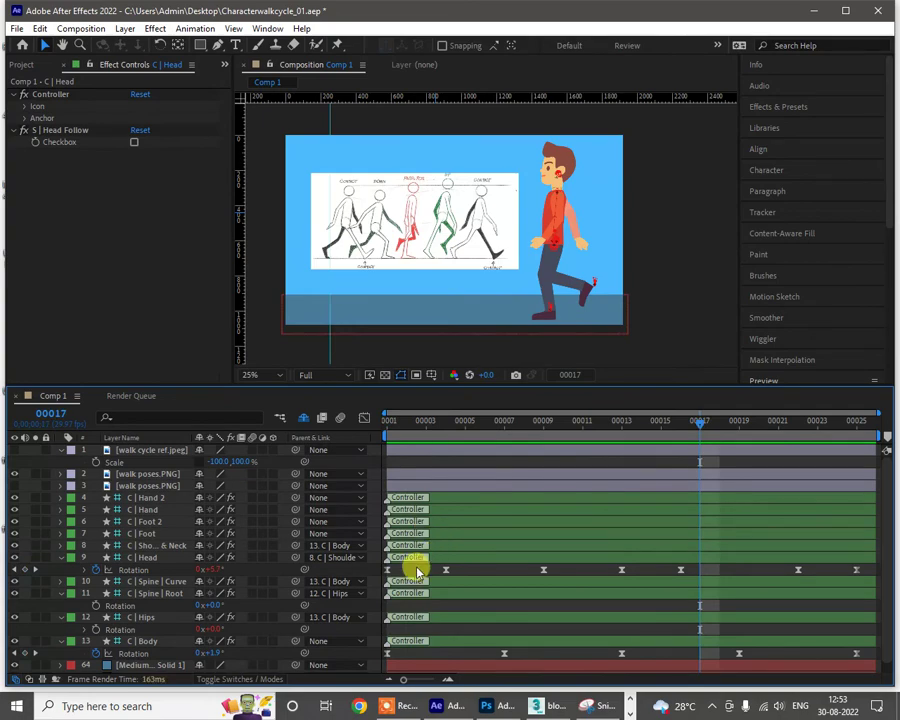
Step: In the Graph Editor, steepen the C | Head rotation curve through frame 13 and raise the keyframes at frames 9 and 22 to about -4.5°
click(144, 568)
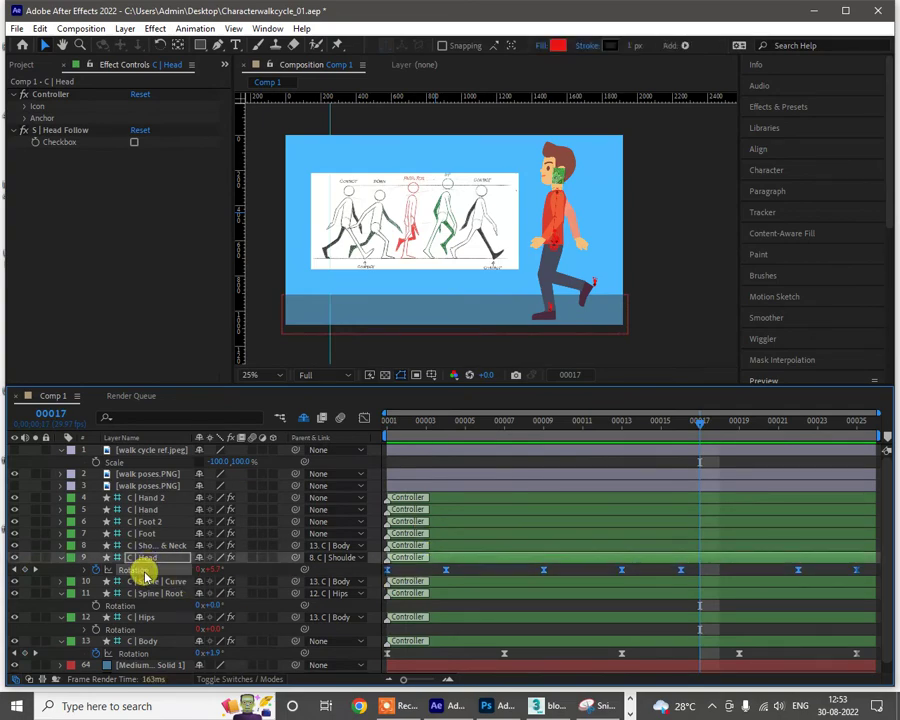
click(365, 419)
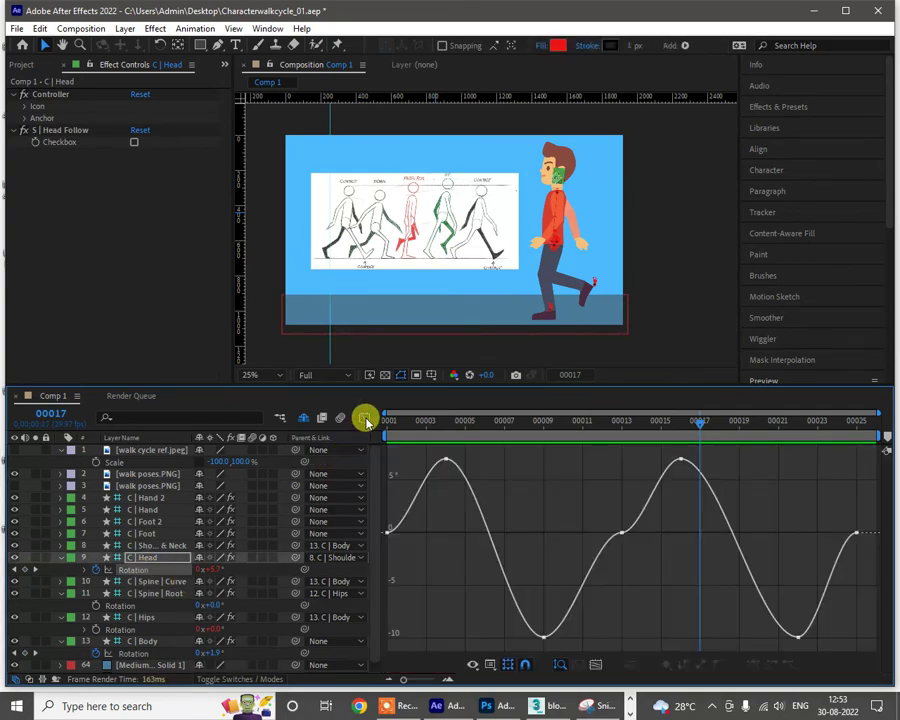
drag(598, 514, 598, 563)
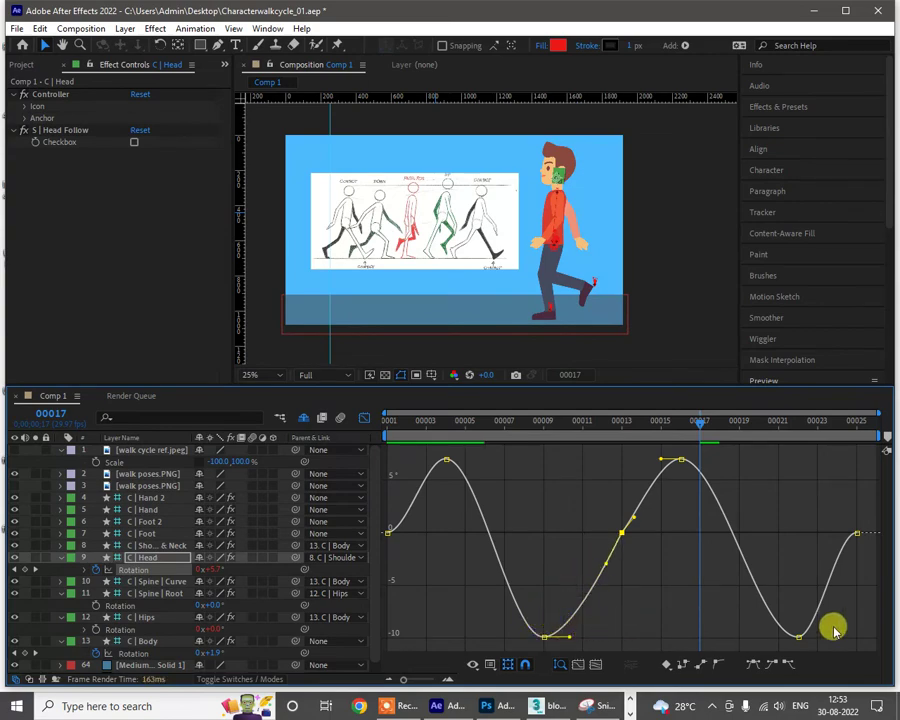
drag(840, 578, 548, 612)
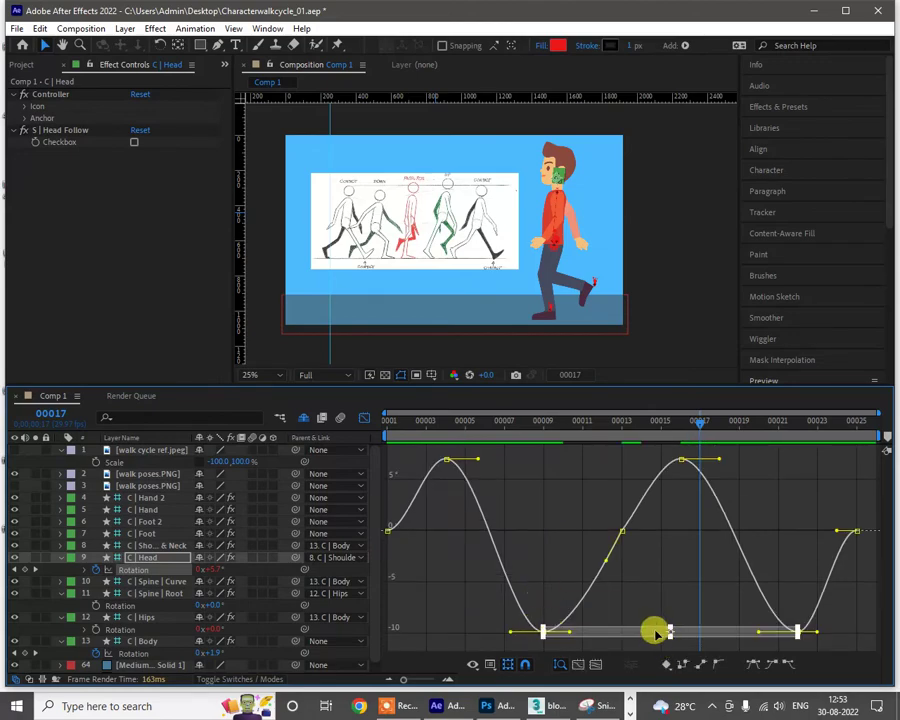
drag(656, 622, 657, 578)
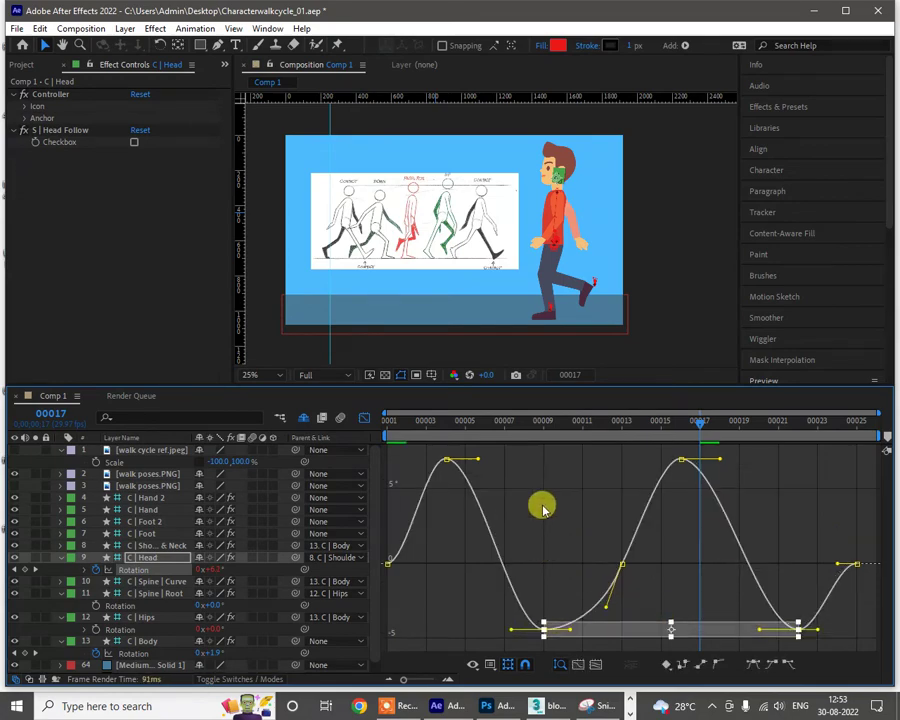
Step: Lower the C | Head rotation keyframes at frames 4 and 16 to about 4.4° in the Graph Editor and preview the walk
drag(424, 456, 778, 490)
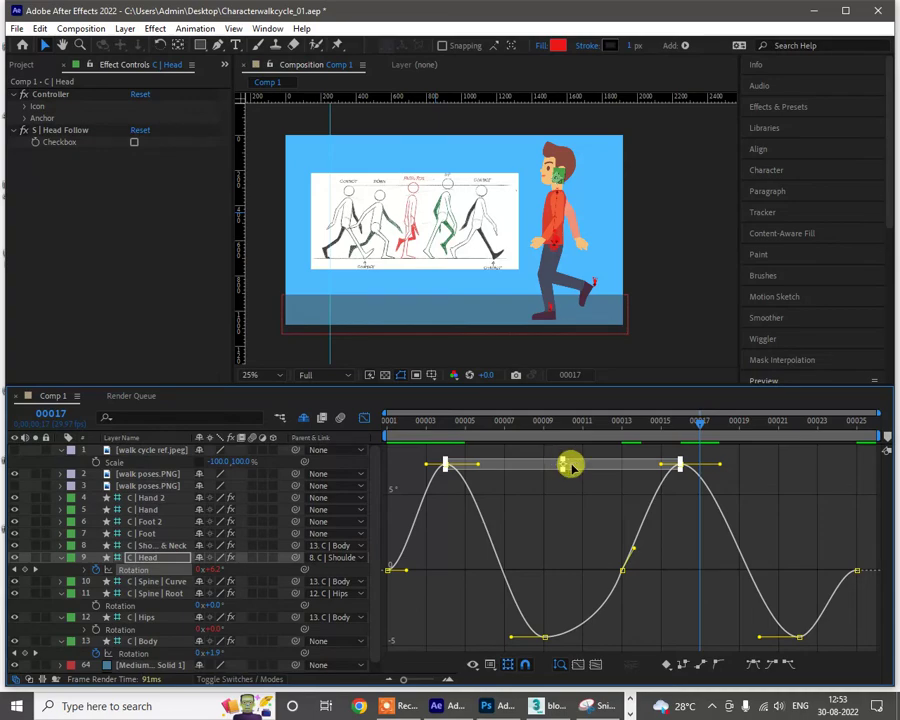
drag(572, 473, 570, 507)
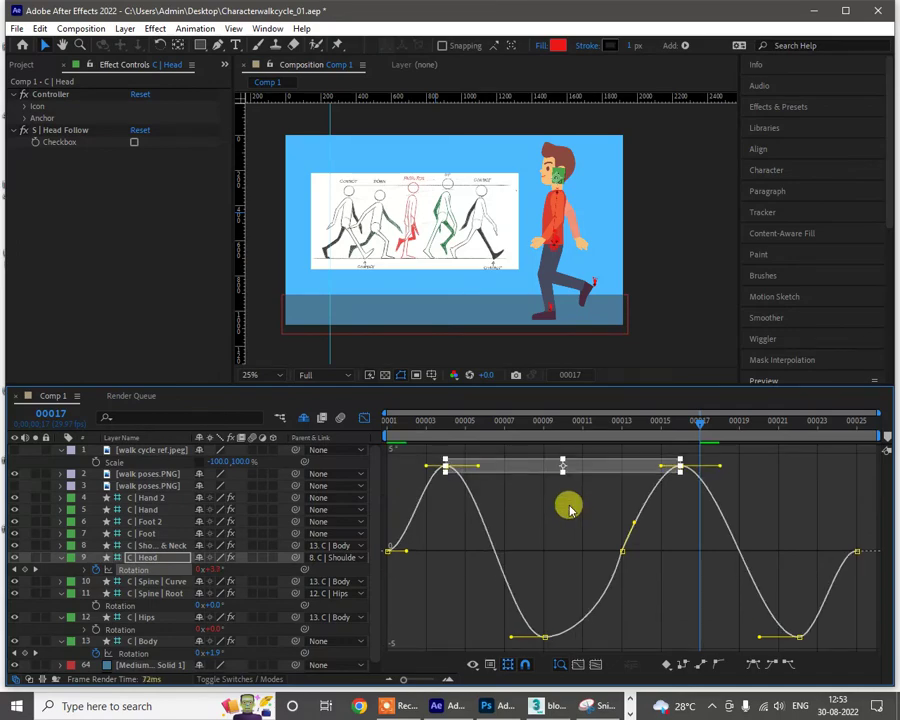
click(548, 637)
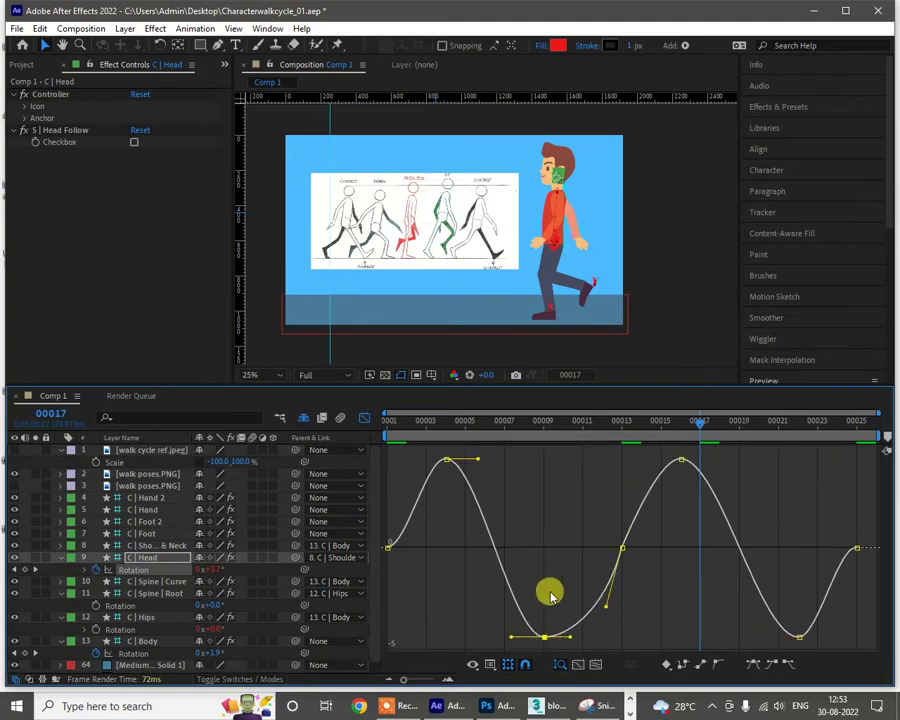
click(363, 420)
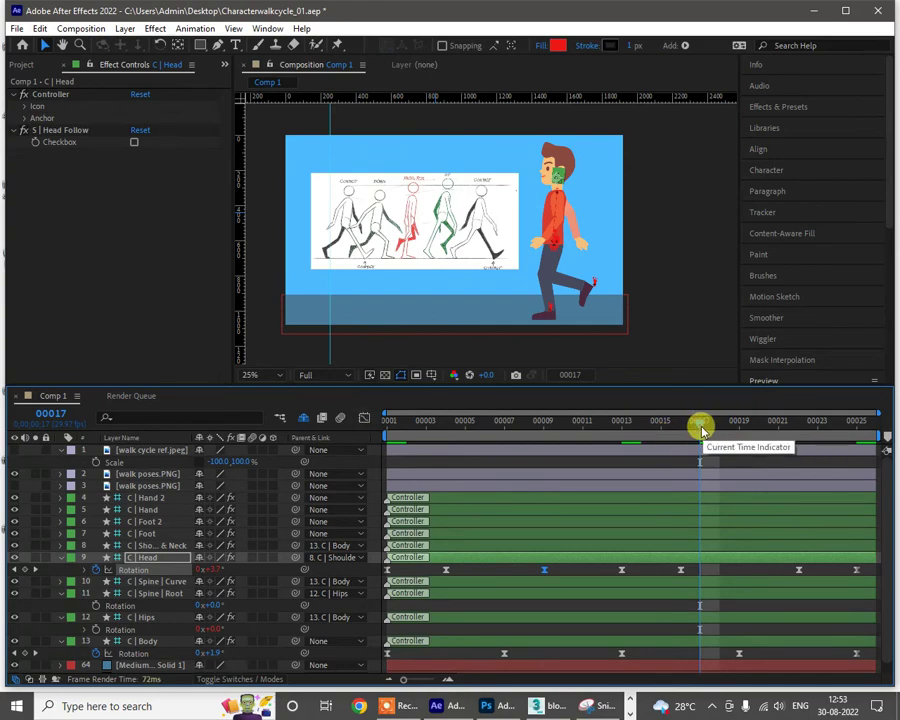
drag(509, 430, 295, 428)
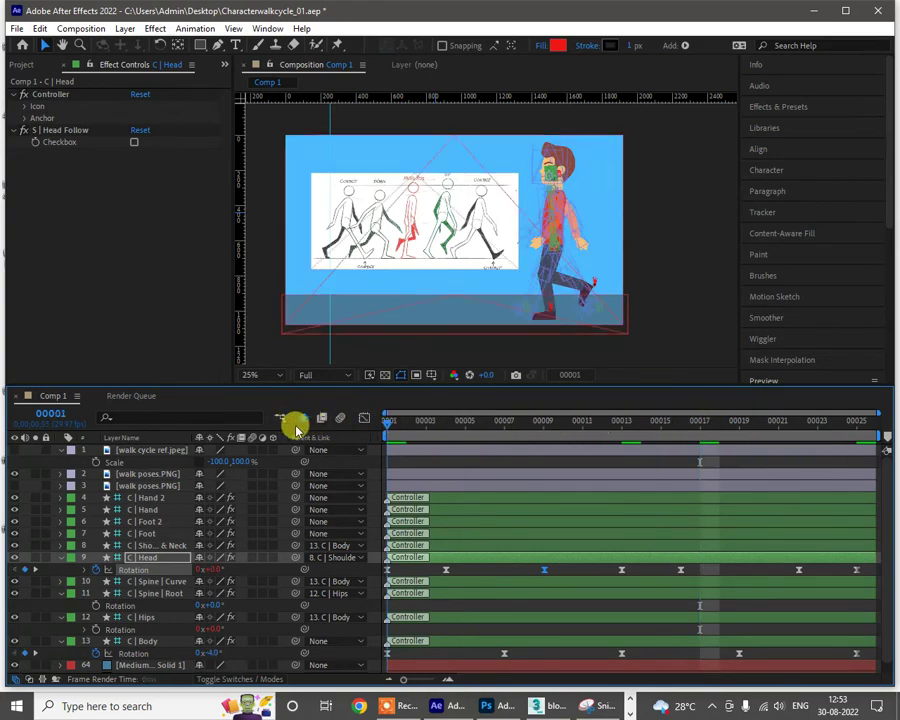
key(space)
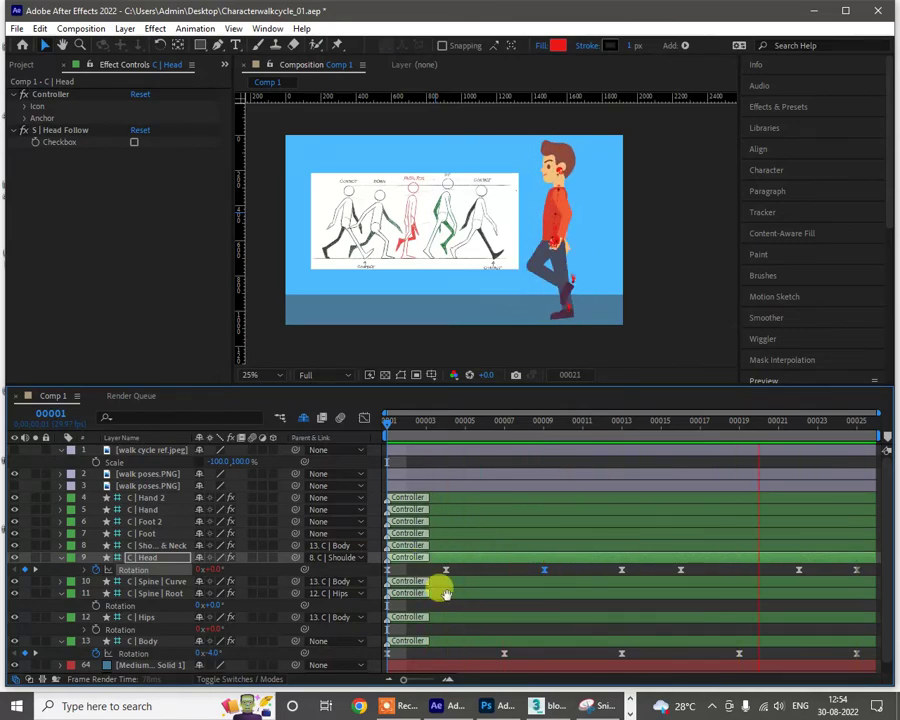
key(space)
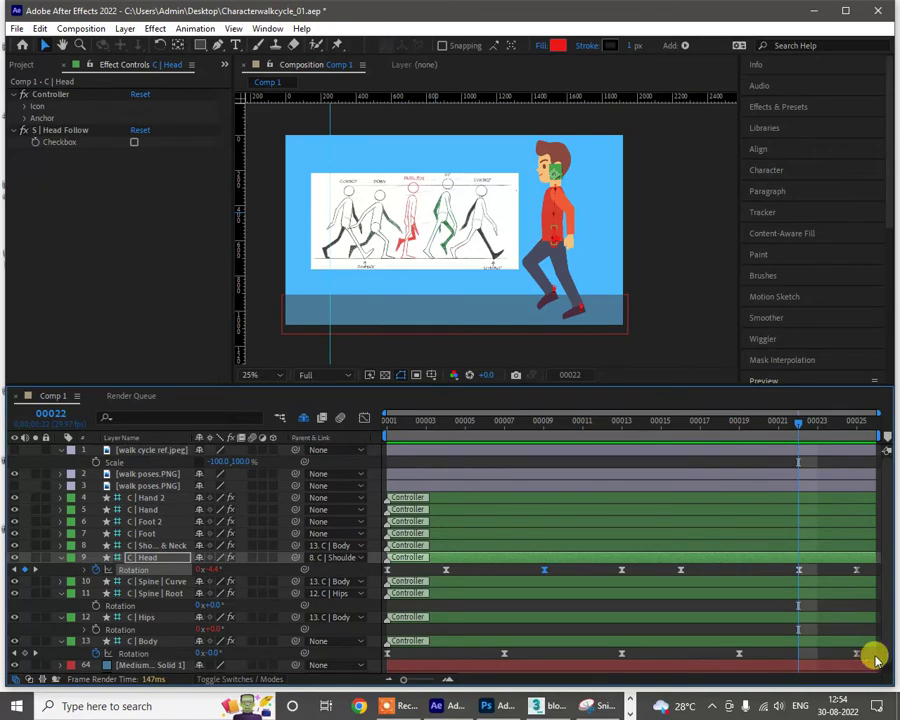
Step: In the Graph Editor, raise the C | Body rotation keyframes at frames 1, 13 and 25 to about -2.4°
click(147, 643)
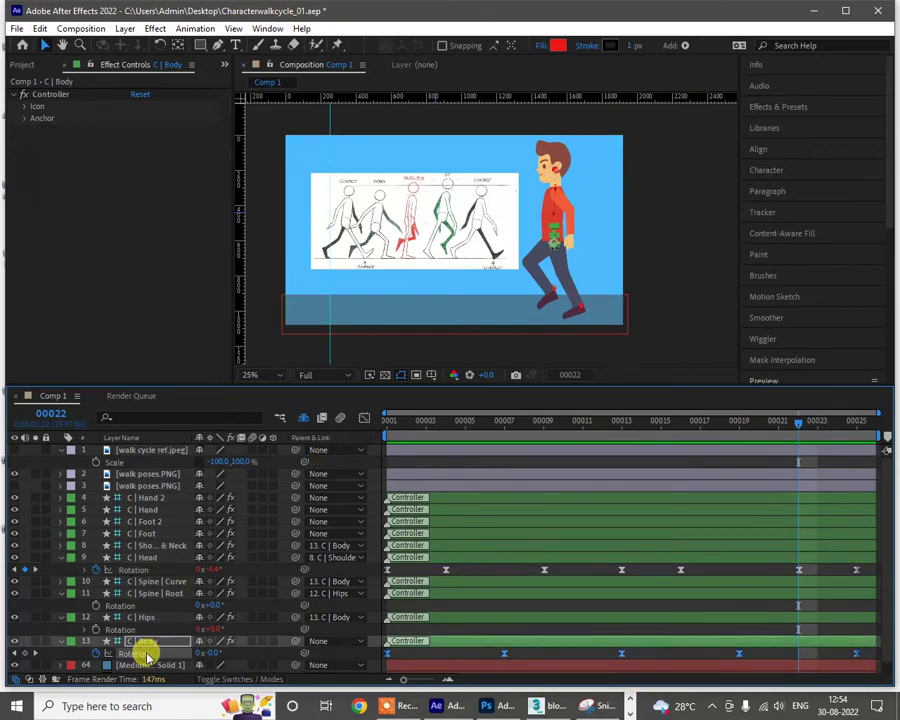
click(362, 420)
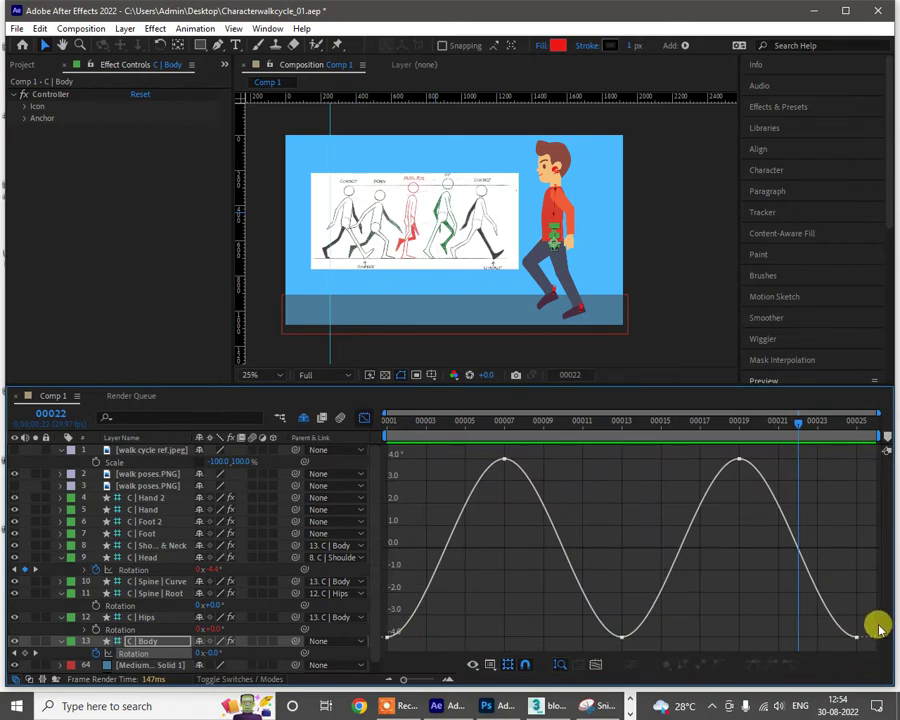
drag(880, 628, 374, 641)
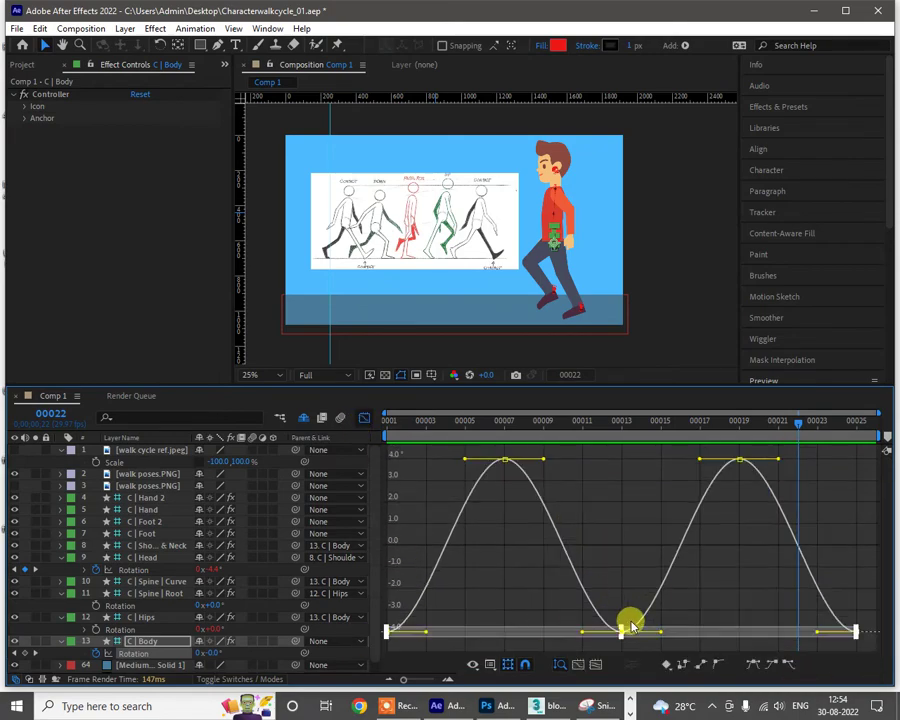
click(620, 629)
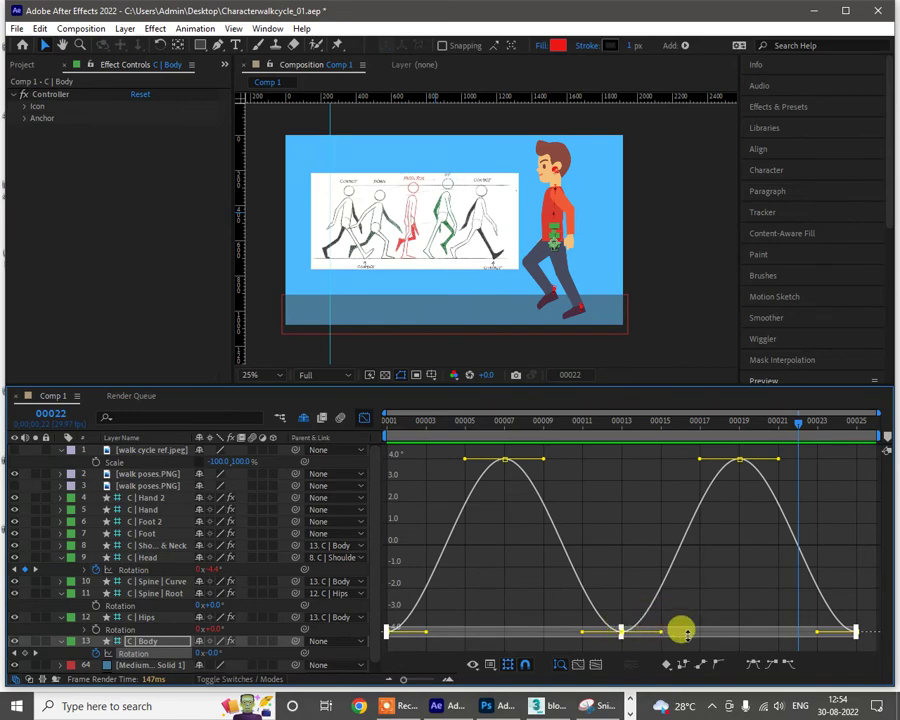
drag(673, 633, 672, 590)
Step: Lower the C | Body rotation peaks at frames 7 and 19 to about 1.5° and preview the walk from frame 1
drag(437, 451, 738, 468)
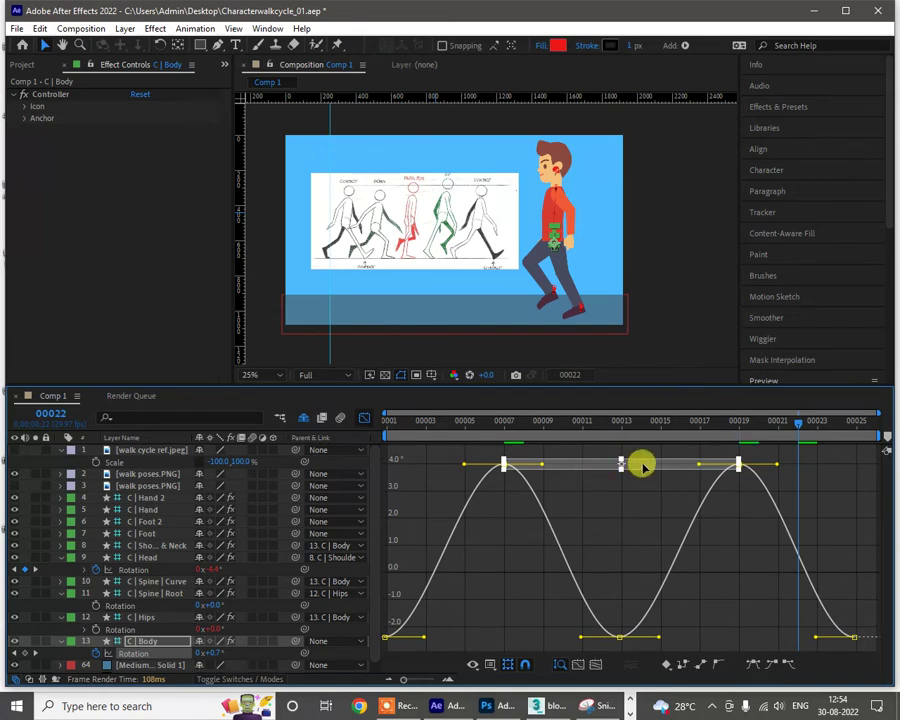
drag(643, 467, 641, 533)
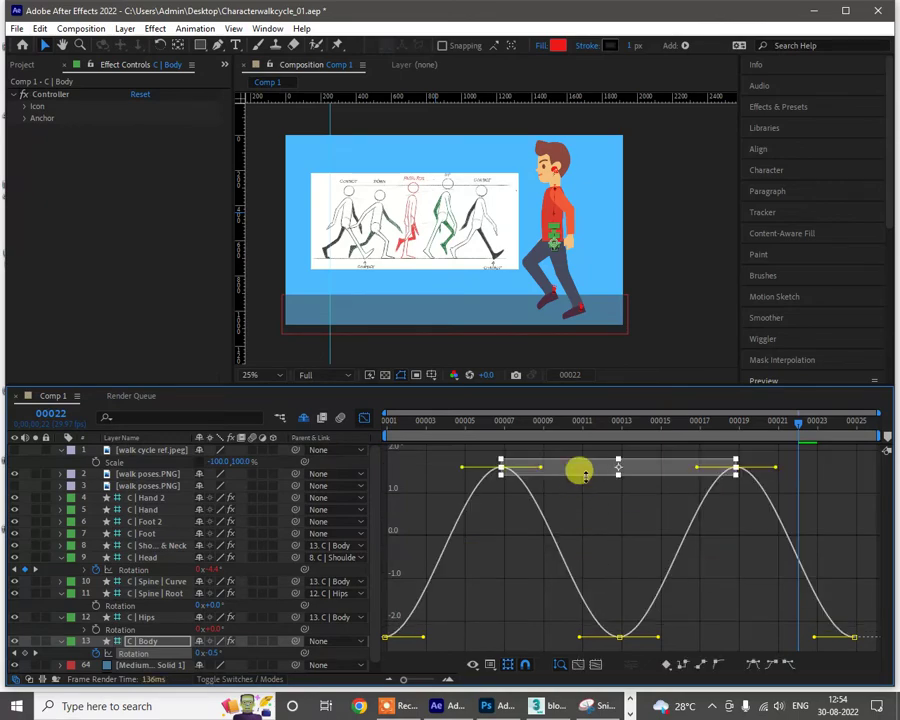
click(589, 507)
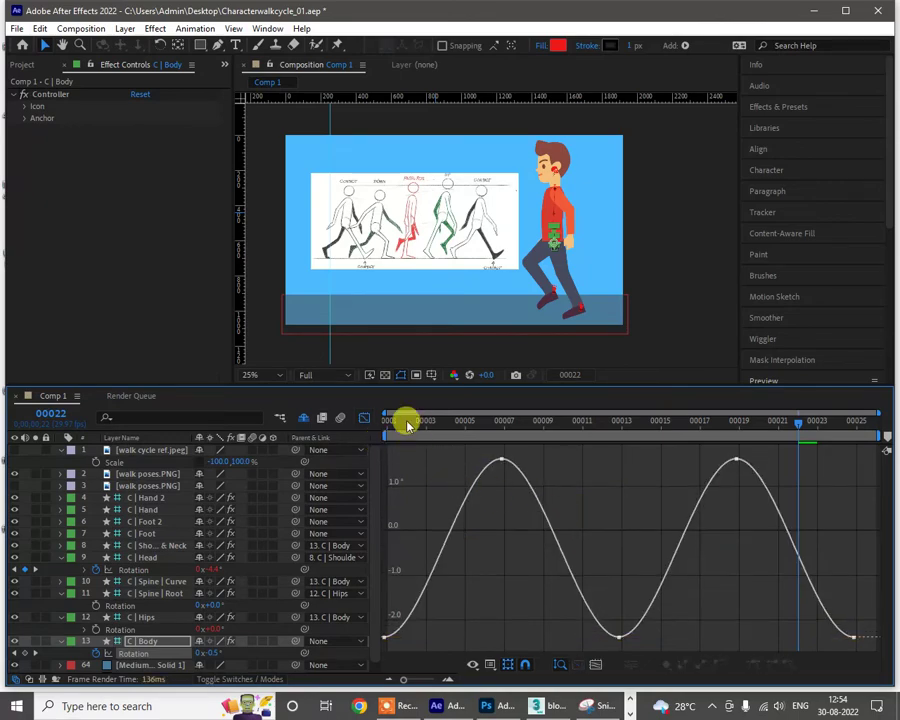
click(366, 420)
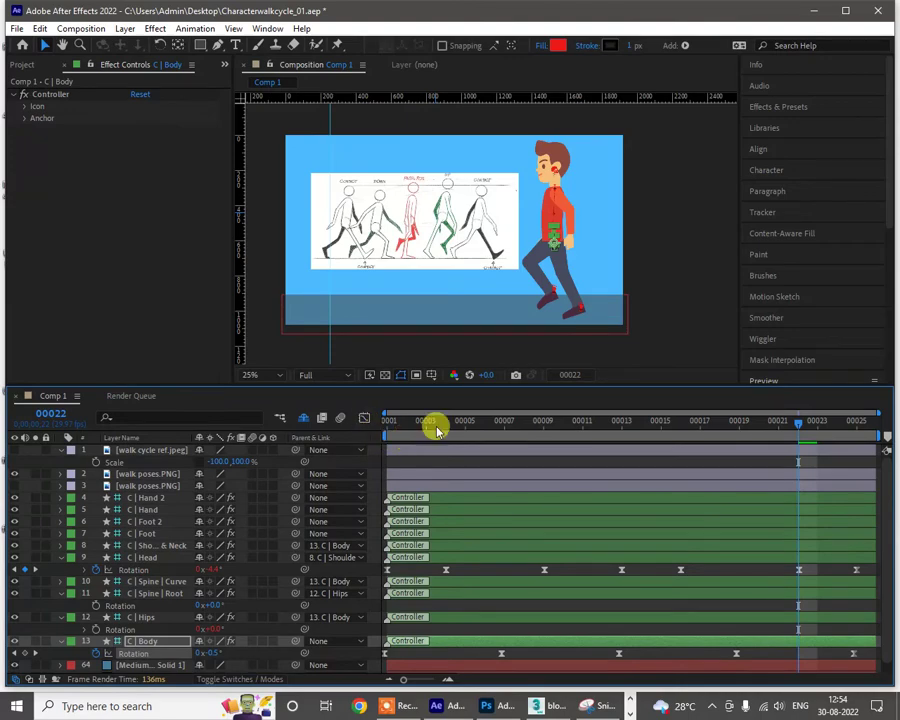
click(394, 428)
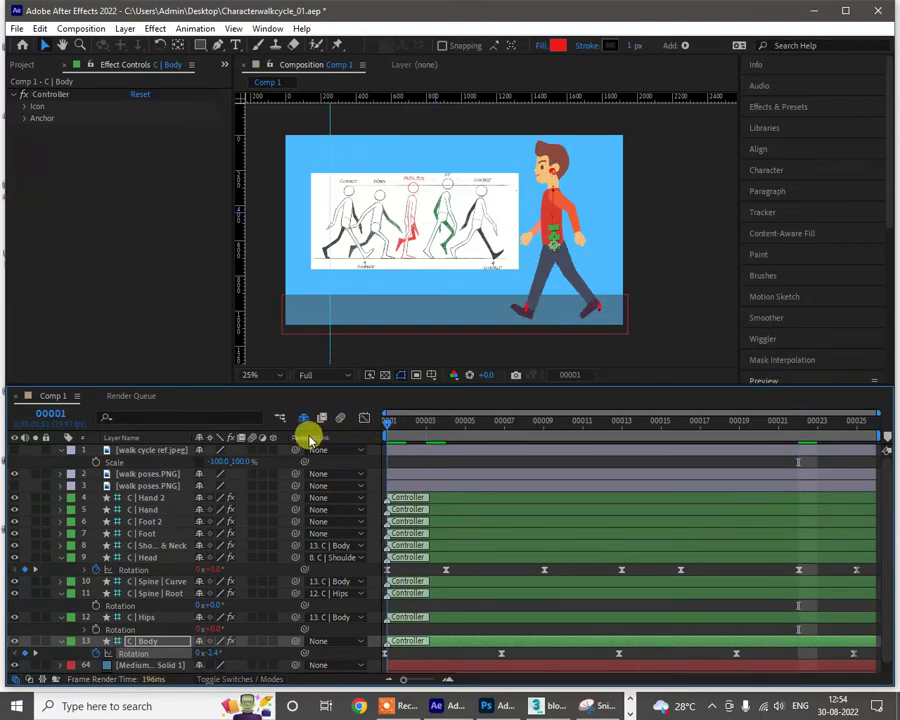
key(space)
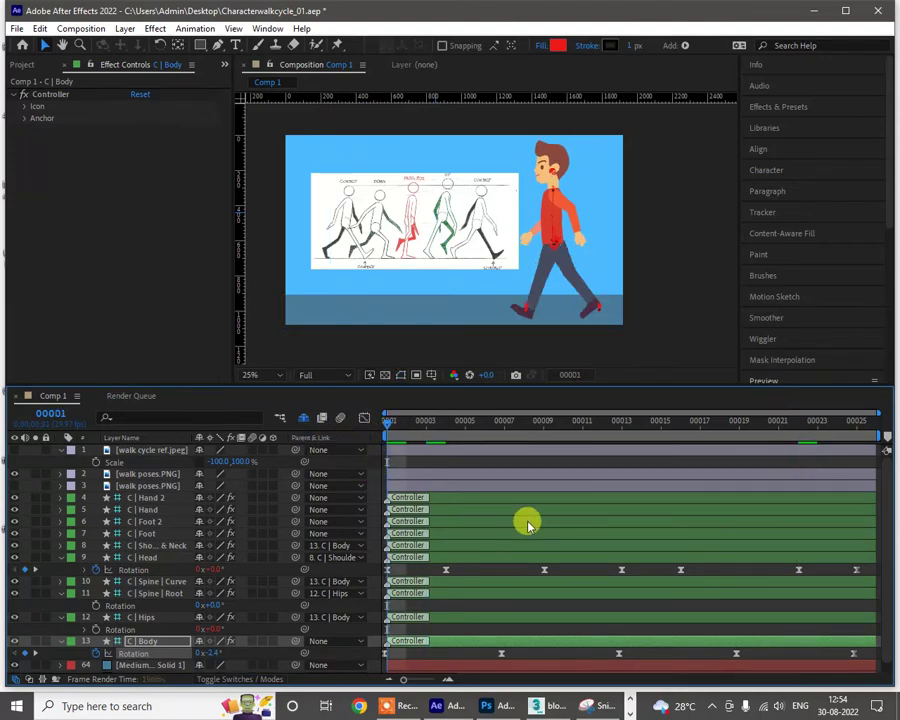
key(space)
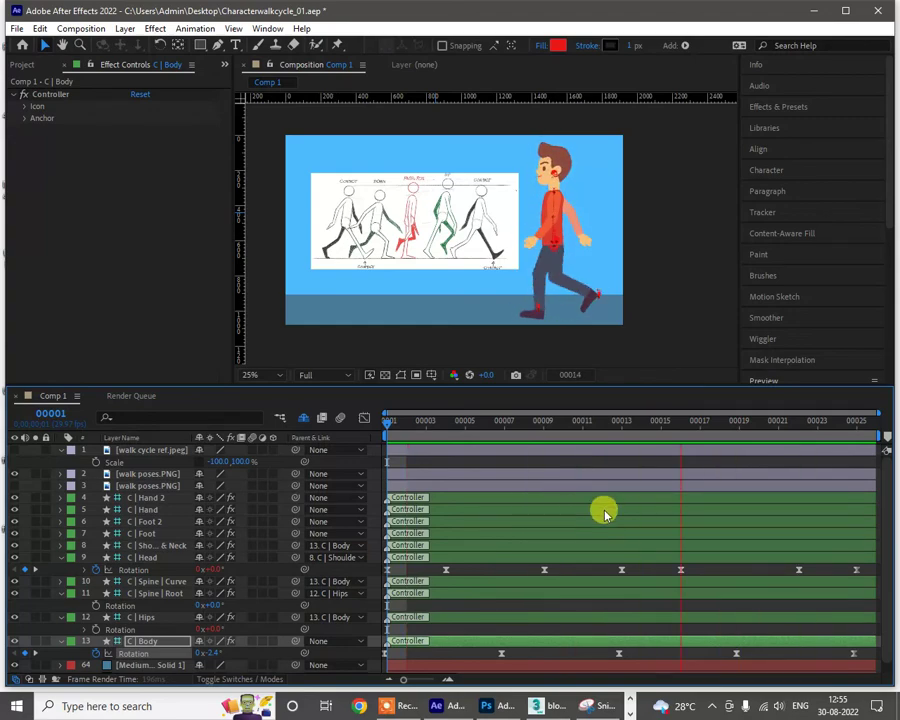
key(space)
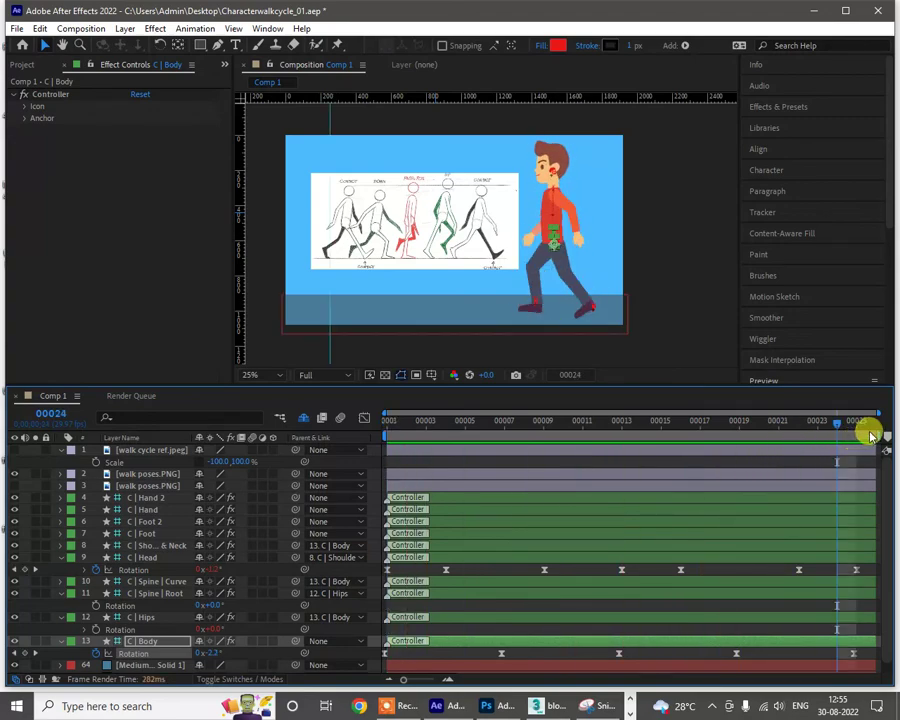
Step: Copy the C | Foot 2 foot roll and position keyframes from frame 1 to frame 25 and scrub back through the cycle
click(869, 429)
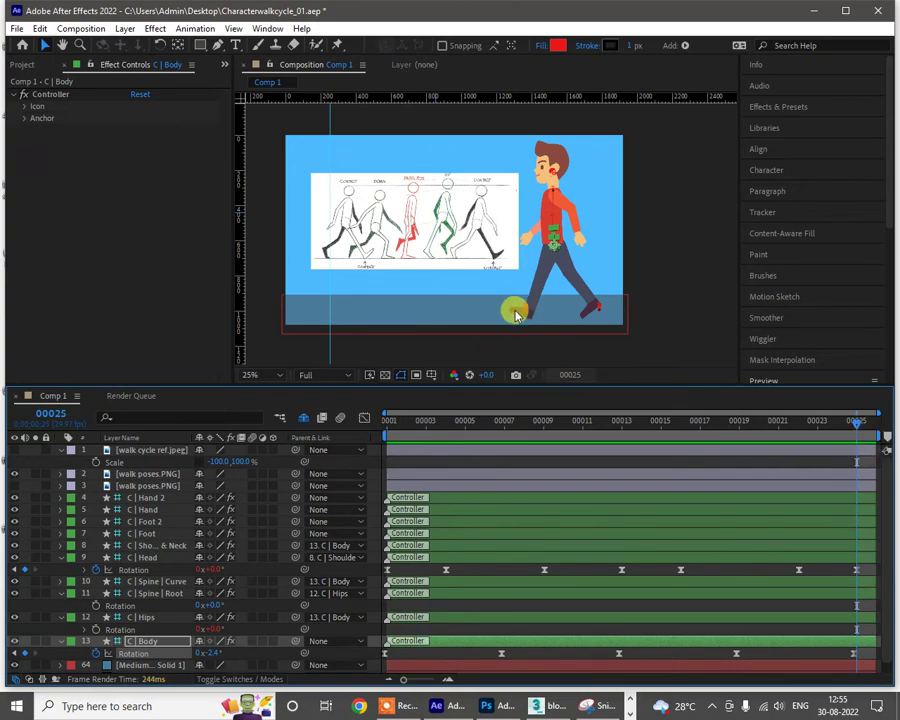
click(393, 431)
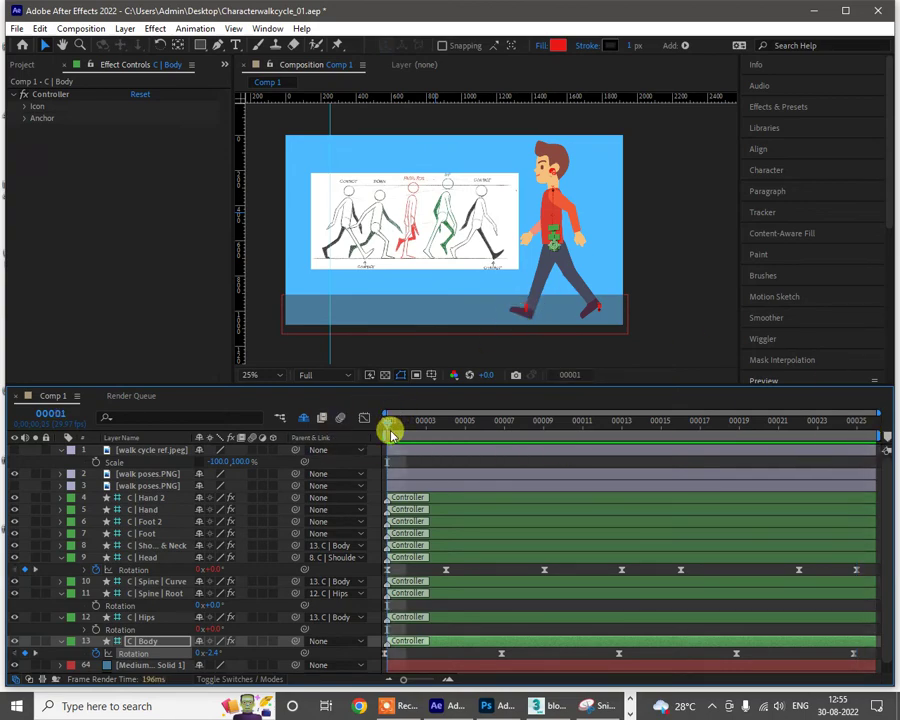
click(524, 309)
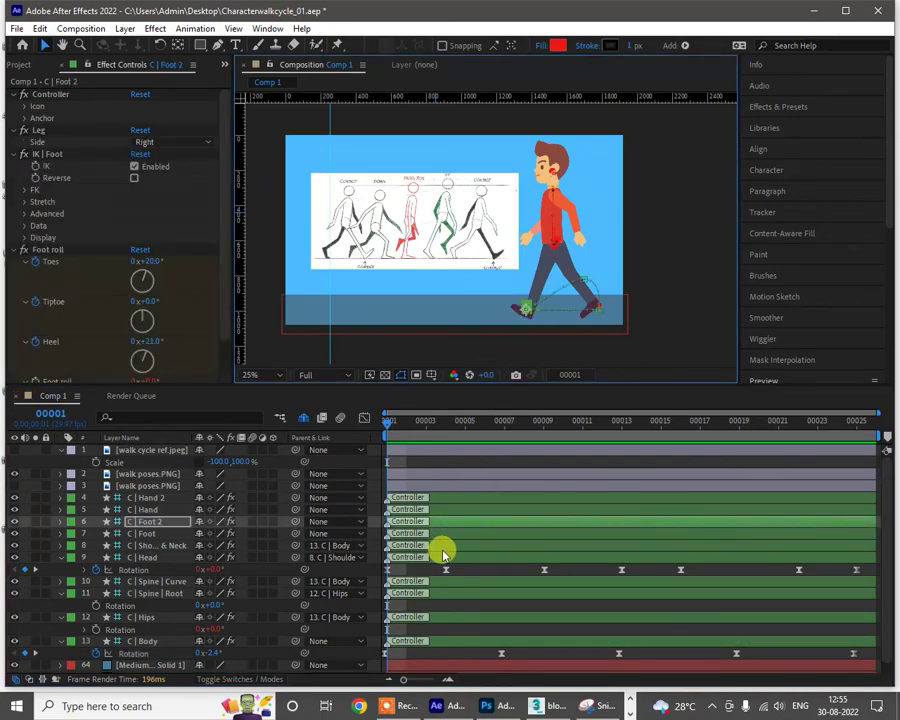
key(u)
drag(410, 541, 380, 592)
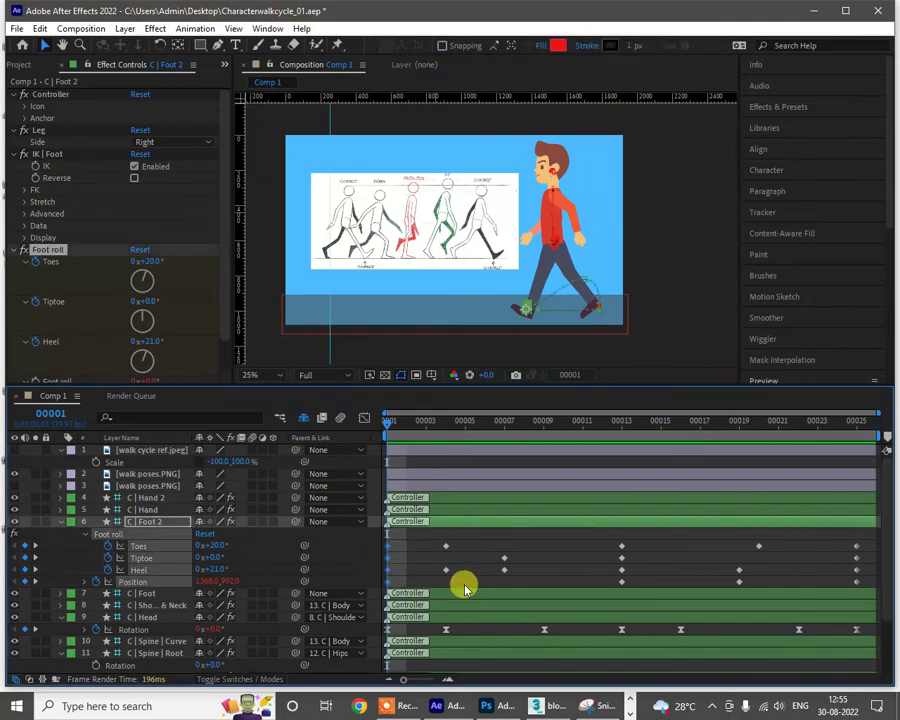
click(858, 428)
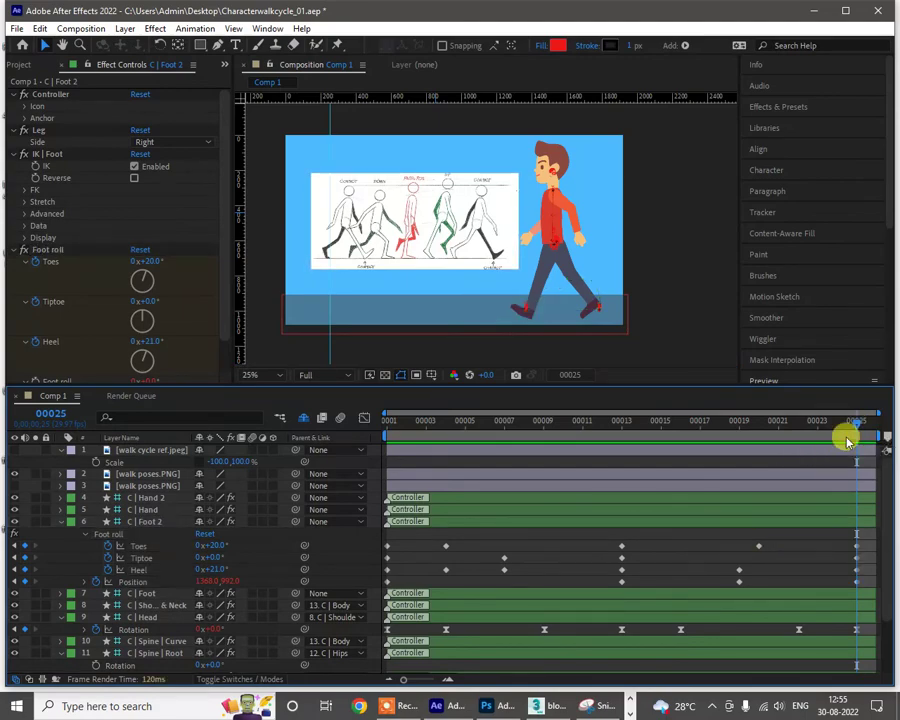
click(800, 426)
drag(626, 440, 297, 442)
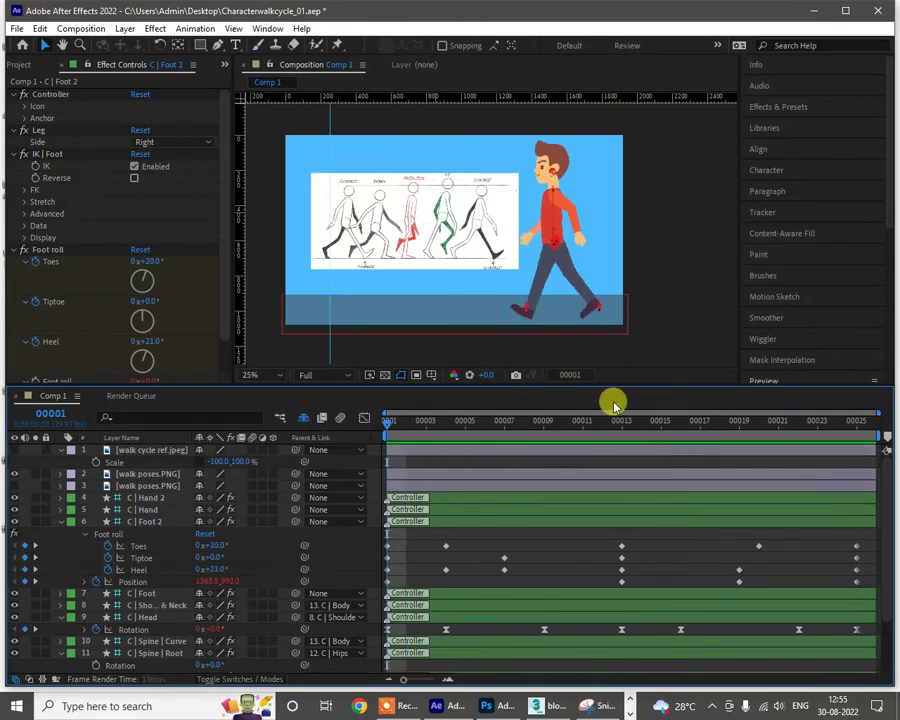
Step: Delete the visible walk poses.PNG reference layer and review the character's walk by playback and scrubbing
click(452, 213)
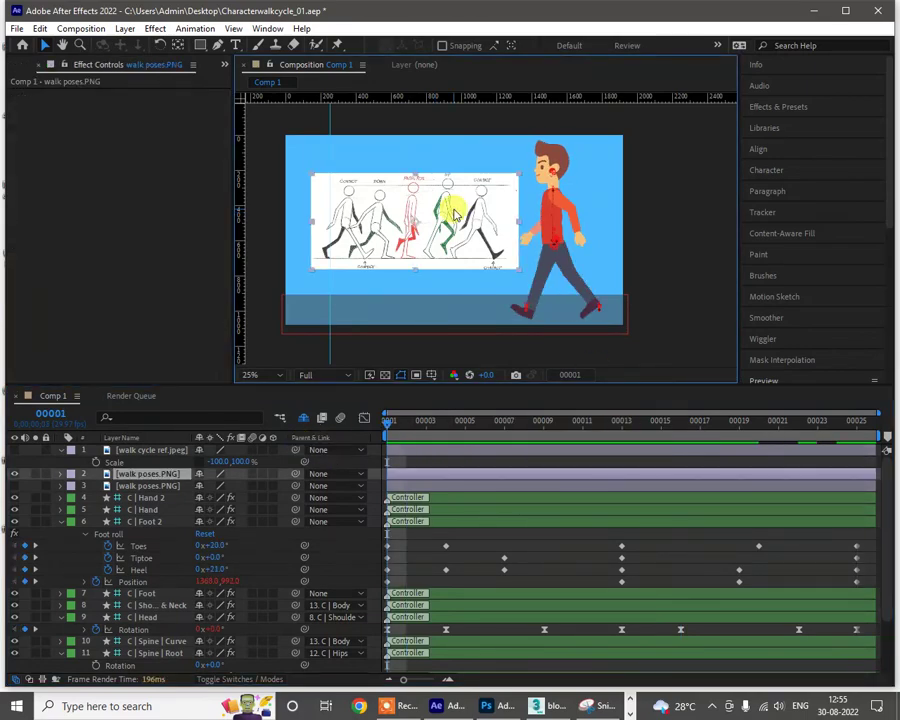
key(Delete)
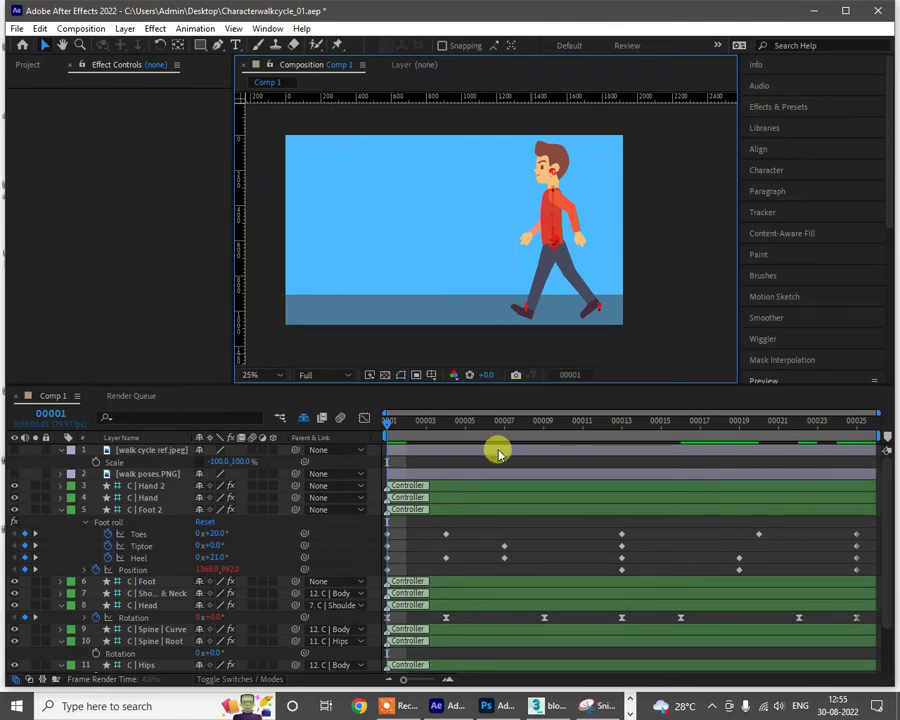
key(space)
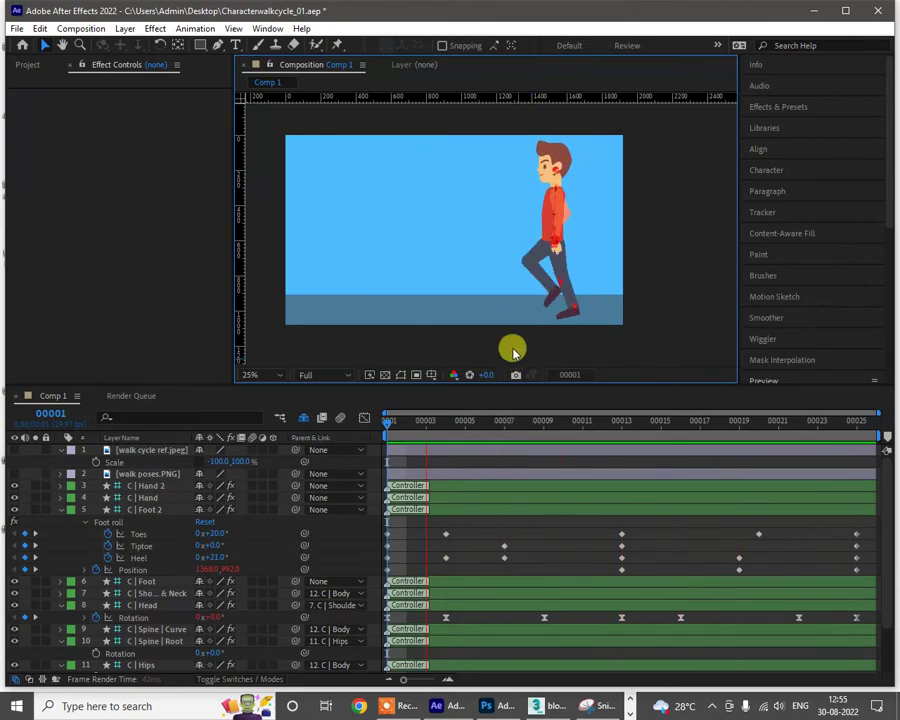
key(comma)
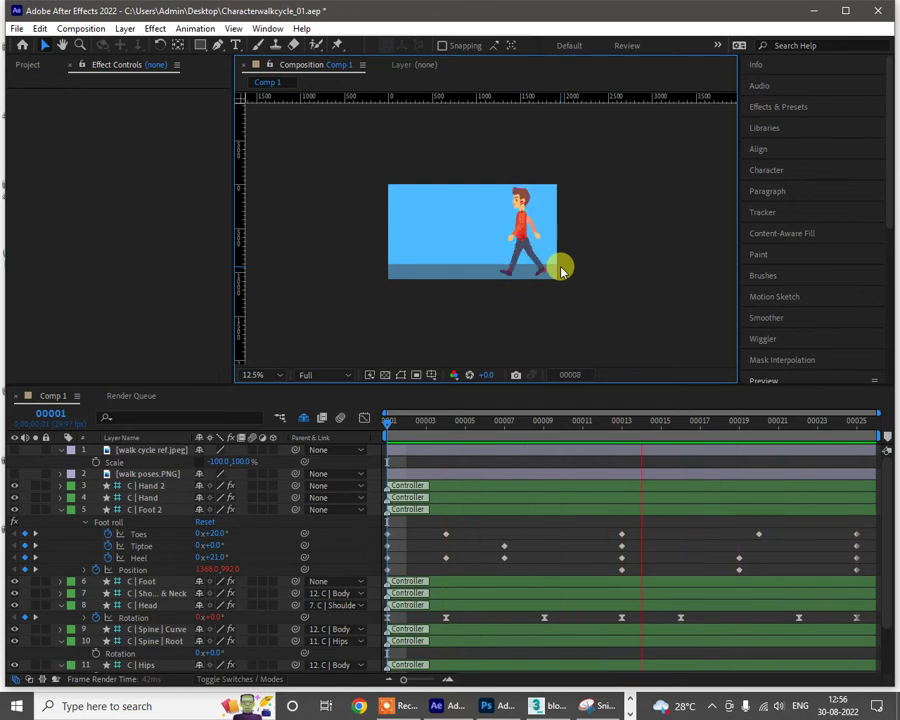
key(space)
key(period)
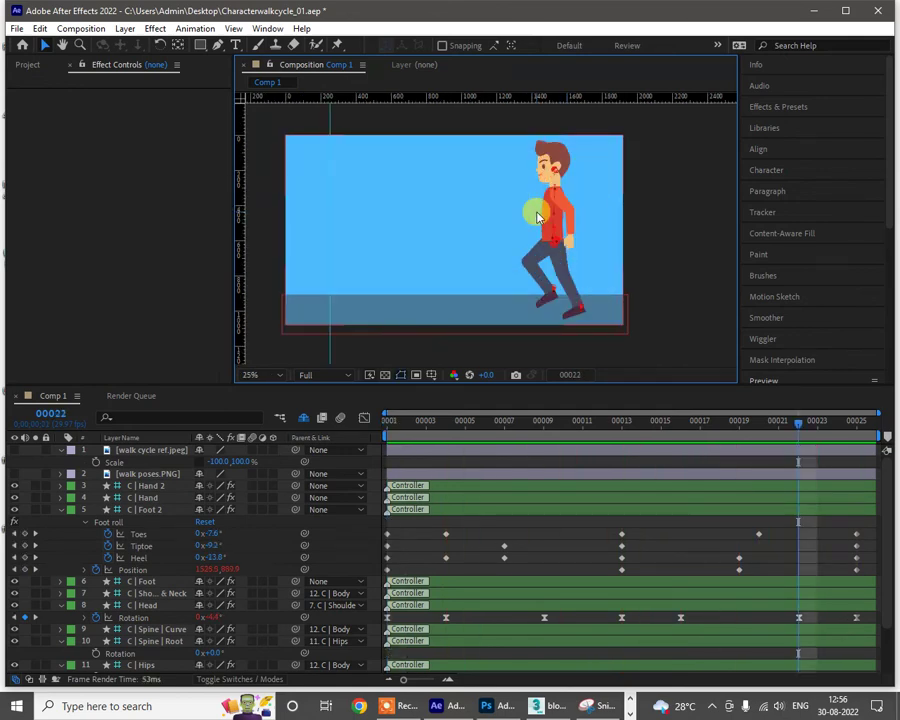
drag(797, 425, 743, 427)
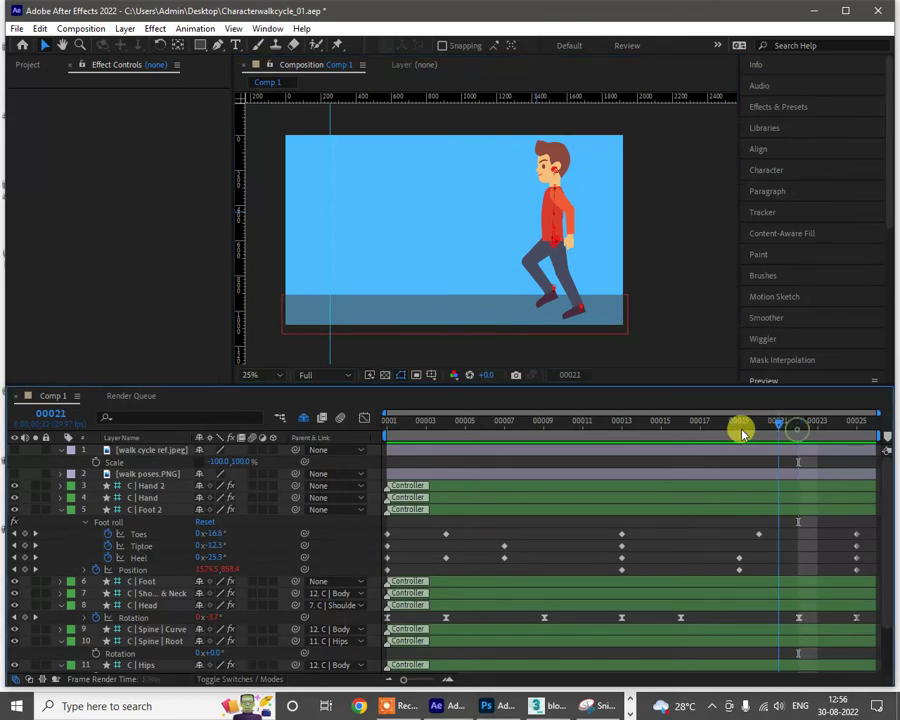
drag(668, 437, 445, 461)
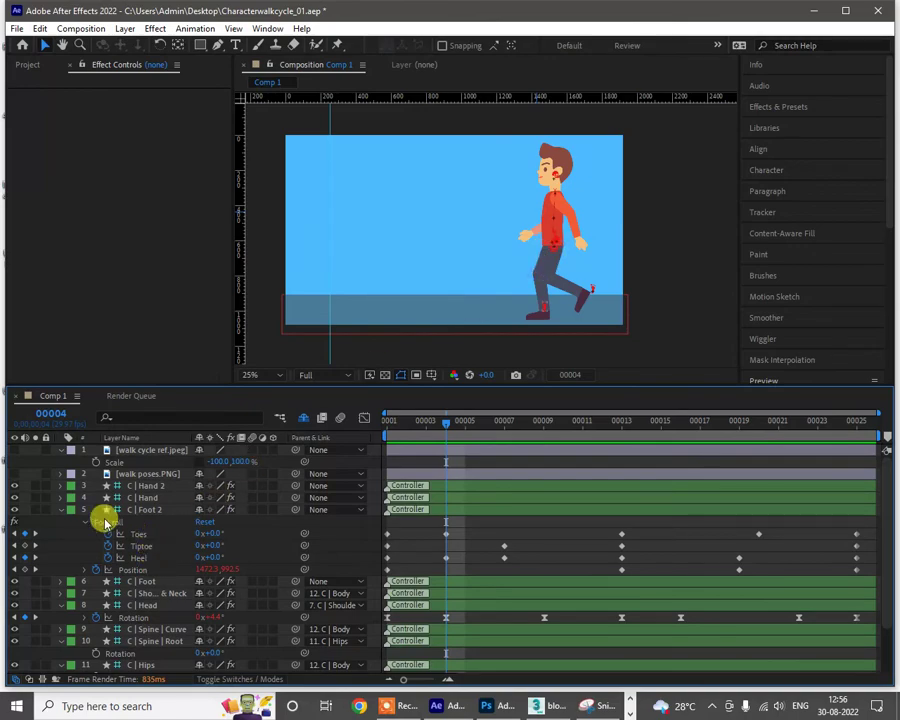
Step: Collapse the C | Foot 2 properties and examine the C | Body Rotation and Position curves in the Graph Editor
click(61, 510)
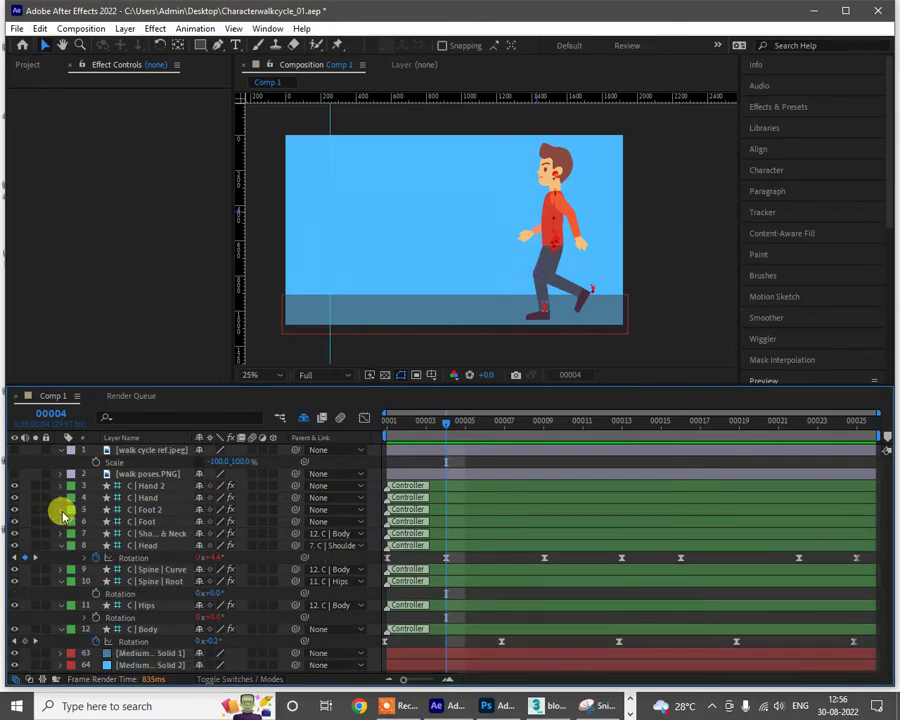
click(153, 629)
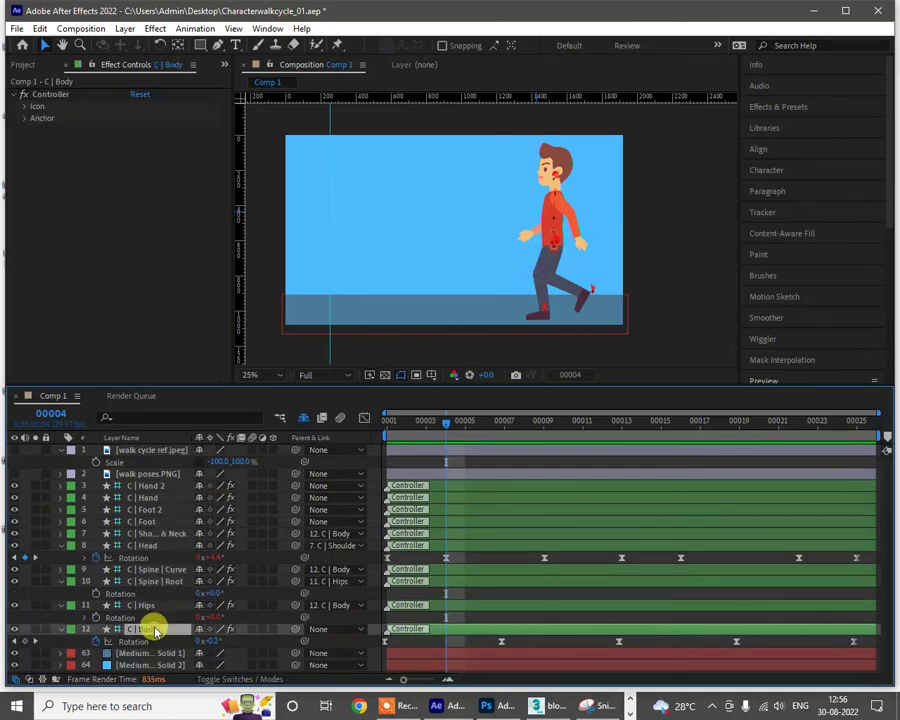
click(363, 419)
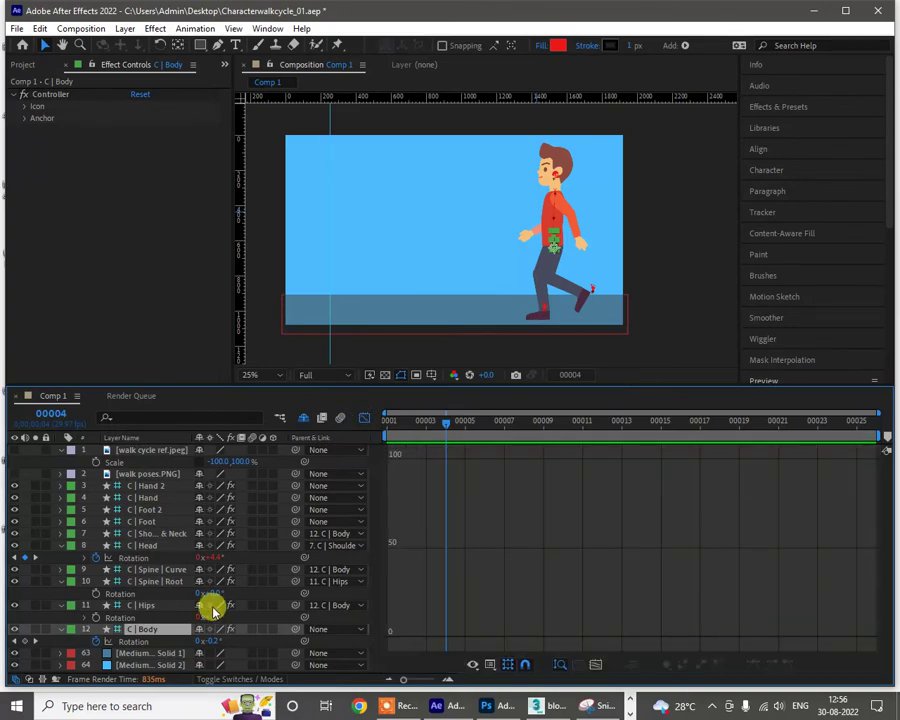
click(143, 641)
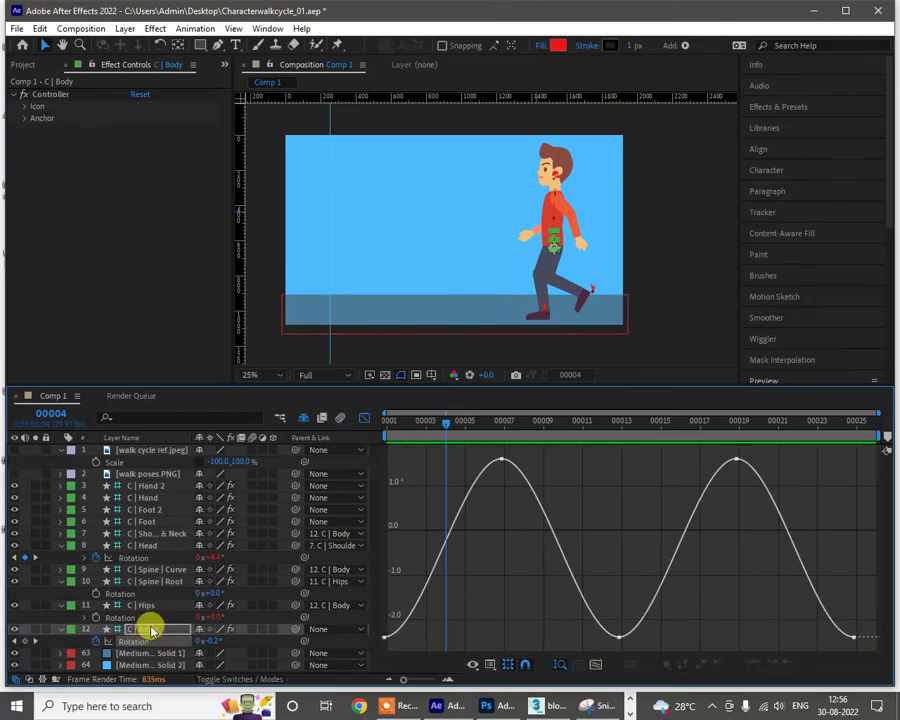
click(150, 629)
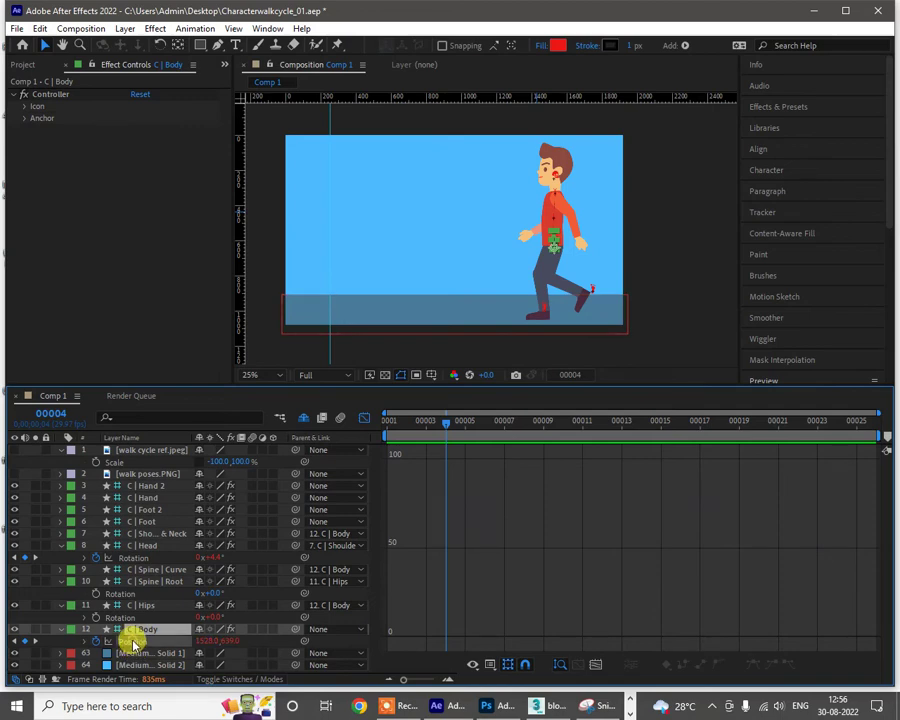
click(135, 641)
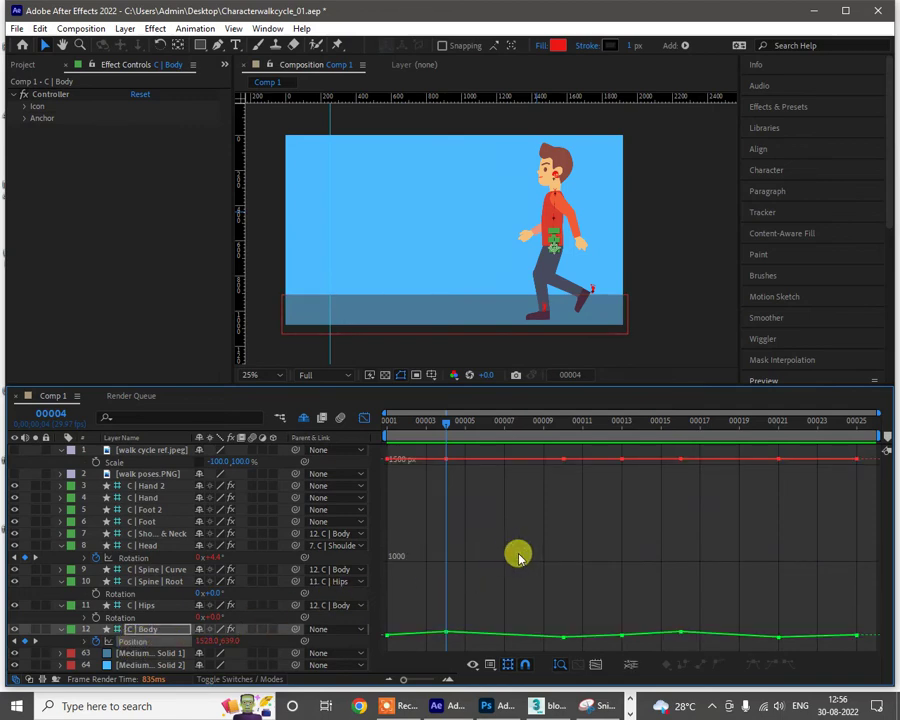
key(p)
drag(403, 680, 372, 680)
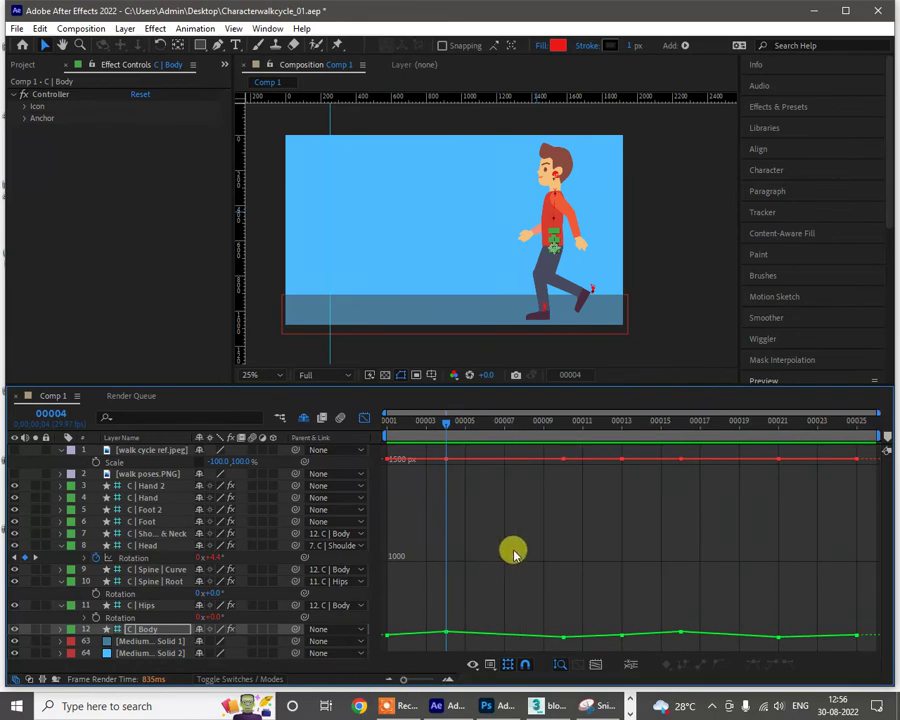
Step: Raise the C | Hips Y Position dips at frames 7 and 19 to about -1 px in the Graph Editor
click(154, 606)
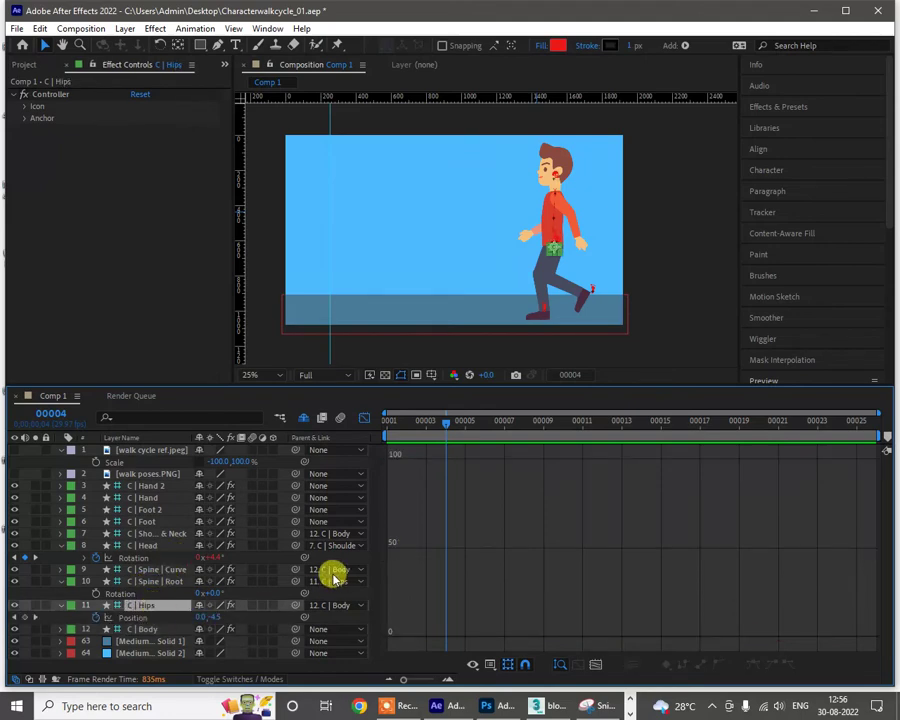
click(128, 618)
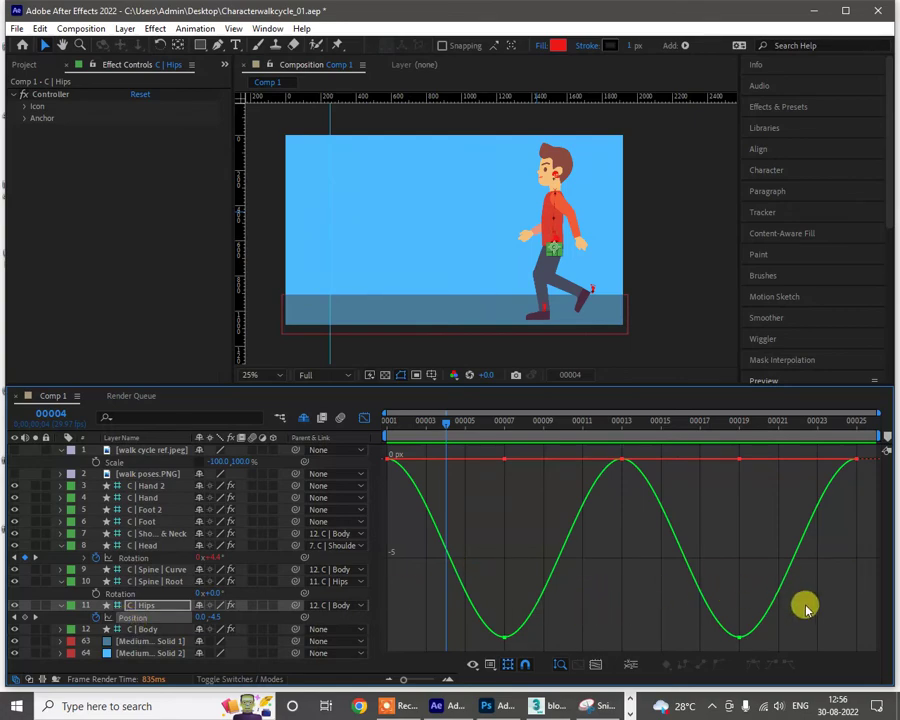
drag(815, 611, 416, 643)
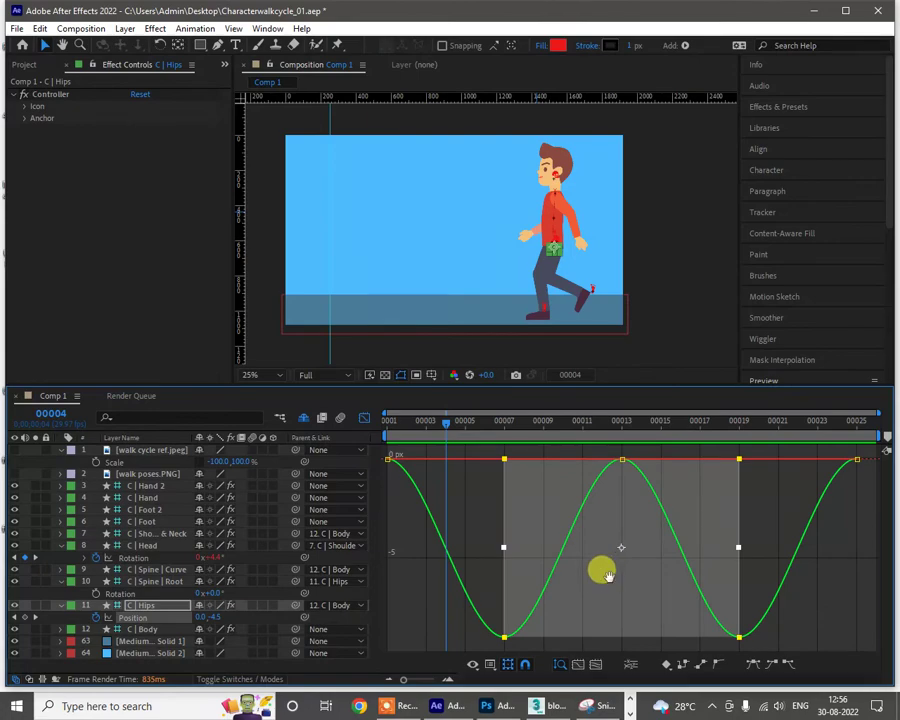
drag(506, 630, 508, 557)
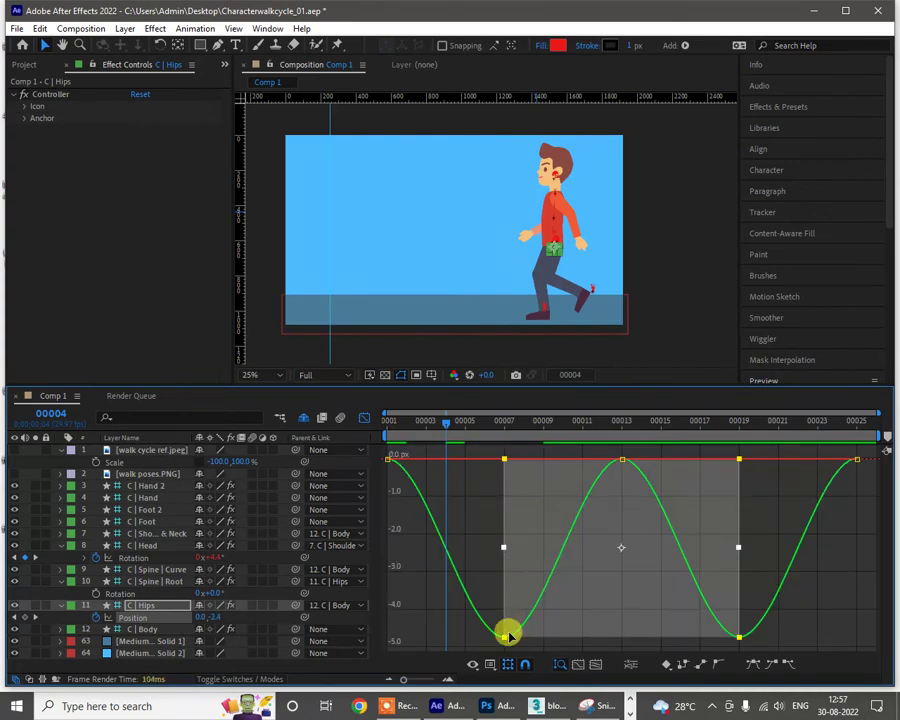
drag(508, 640, 510, 535)
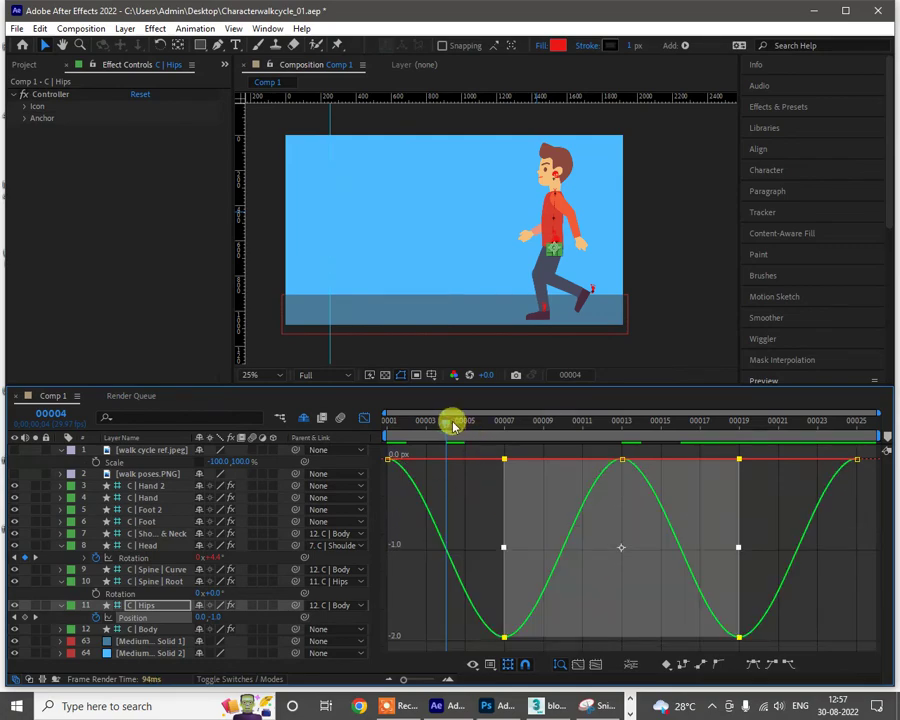
click(506, 425)
drag(506, 425, 518, 428)
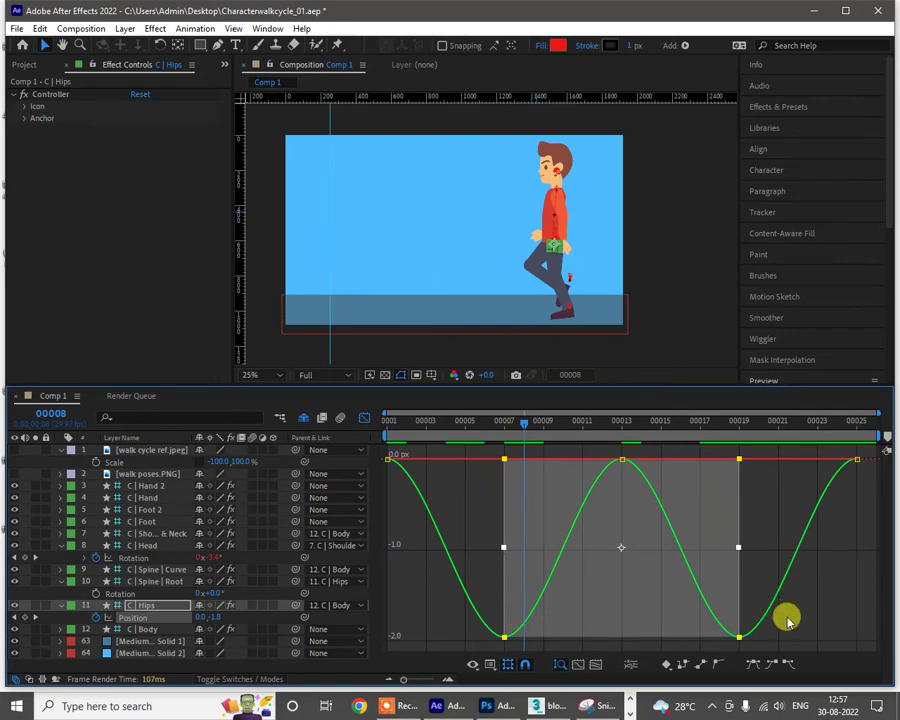
drag(786, 623, 452, 665)
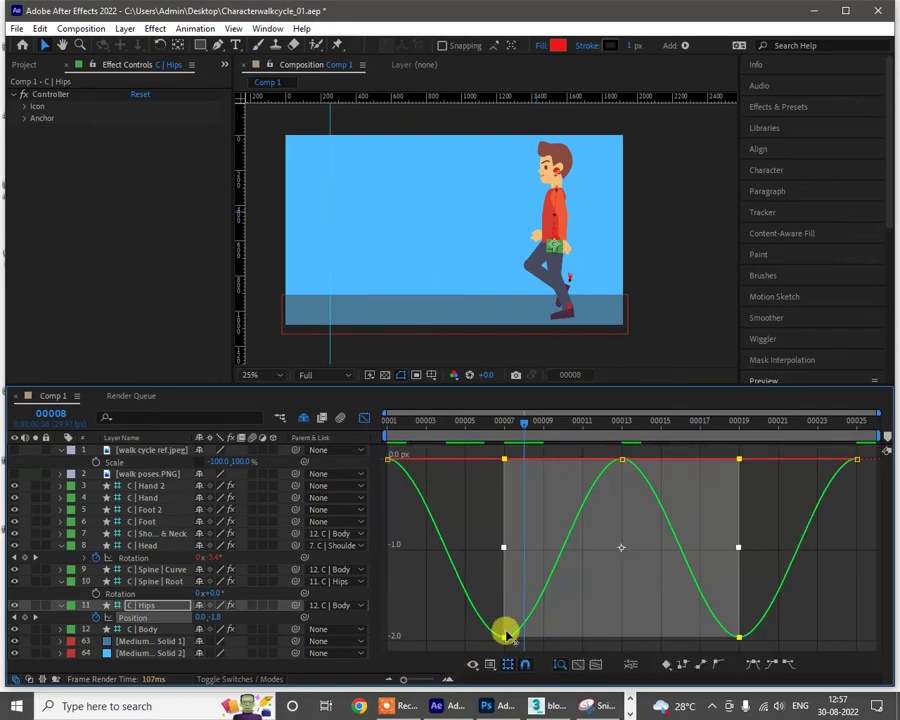
drag(503, 633, 504, 560)
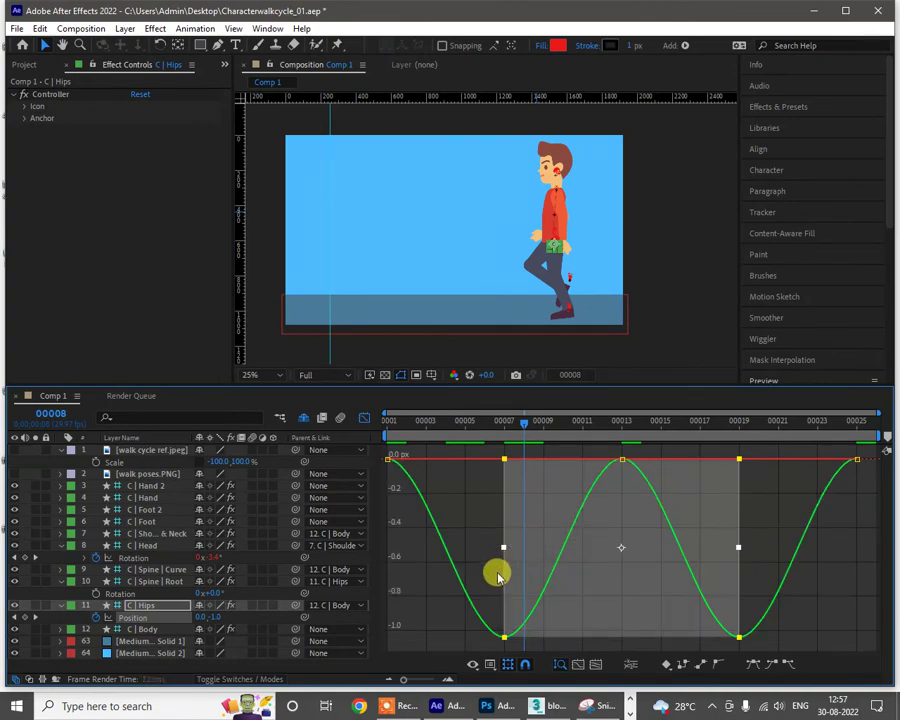
Step: Display the C | Body Position curve, check its keyframe at frame 16 and scrub back to frame 1
click(148, 629)
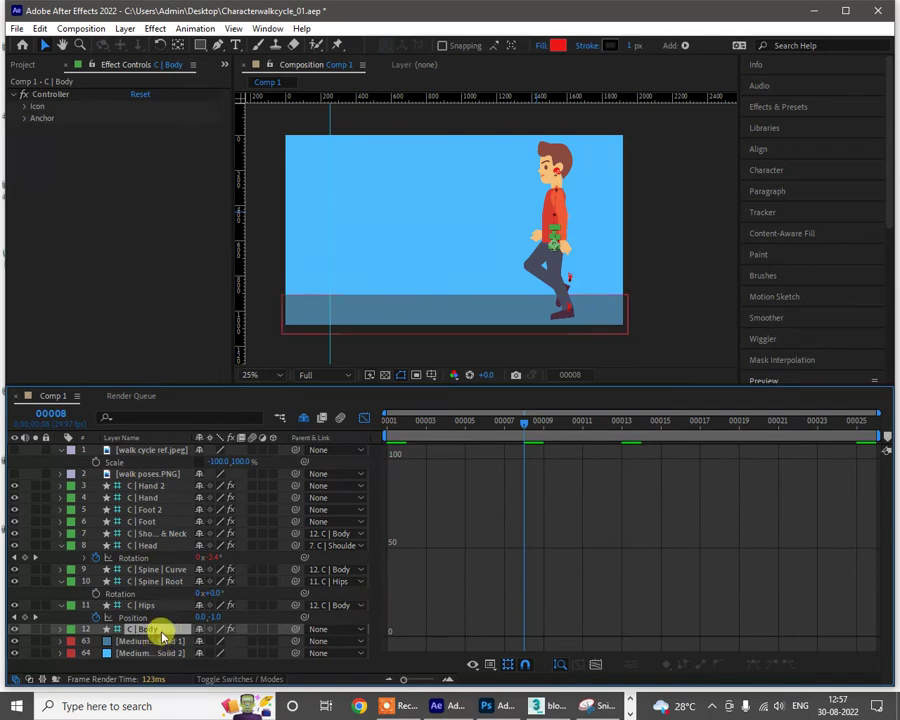
key(p)
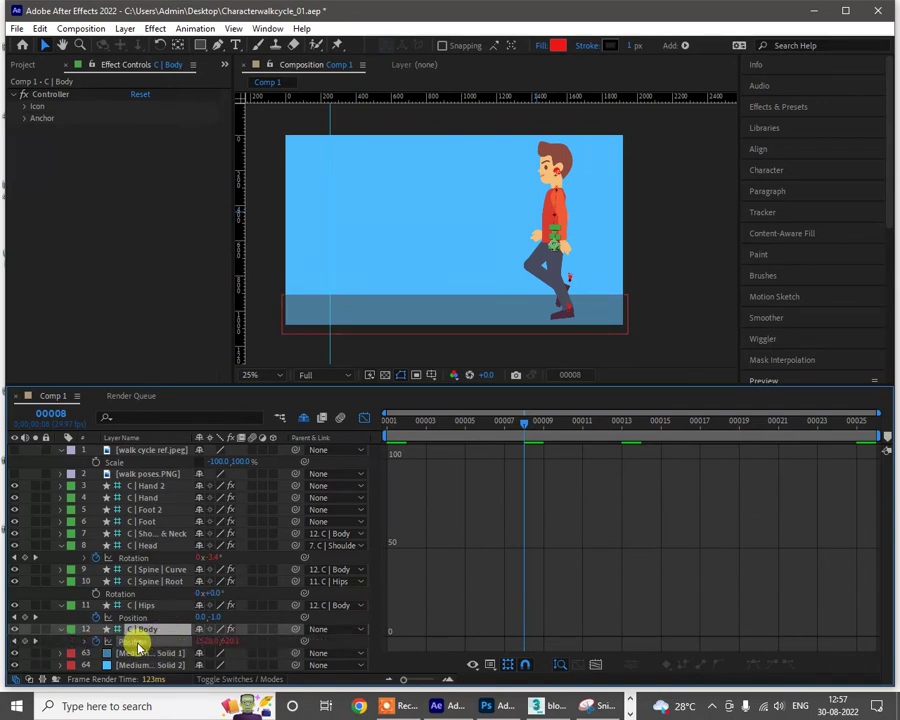
click(138, 642)
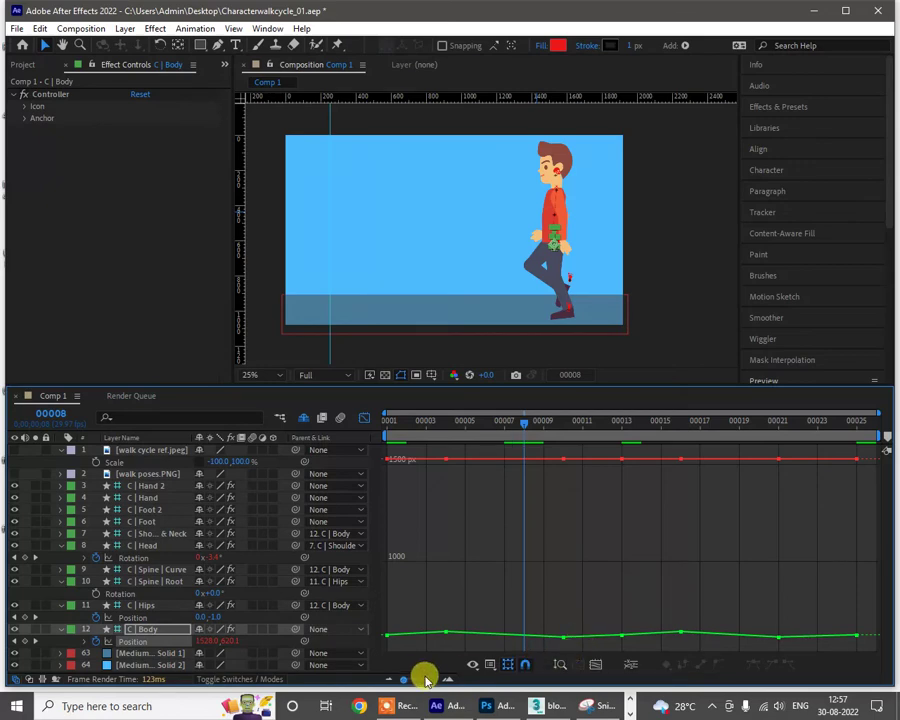
drag(404, 680, 334, 680)
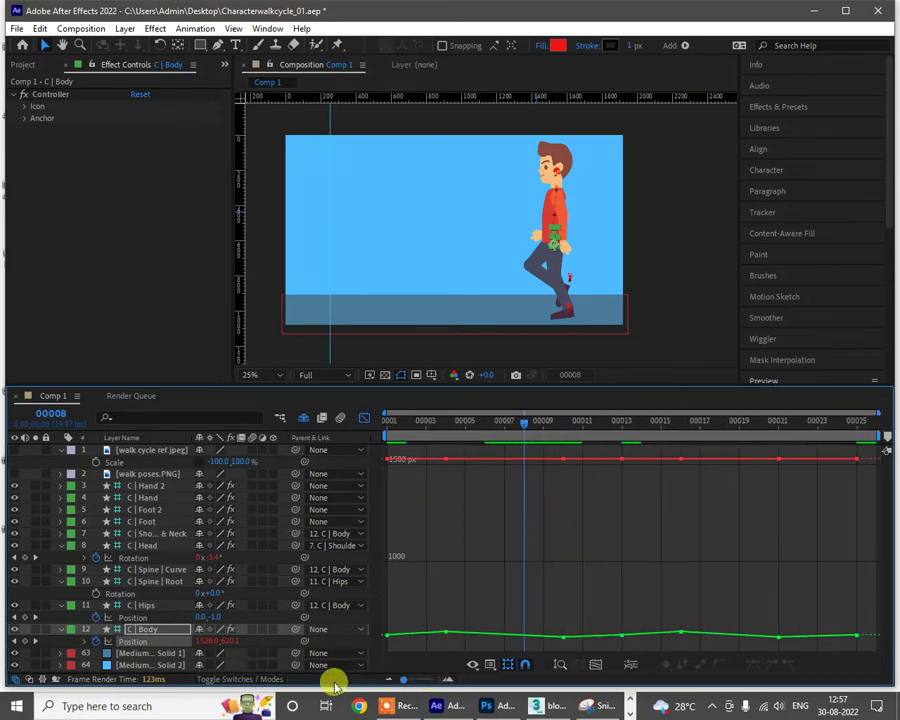
mouse_move(670, 617)
mouse_down()
mouse_move(688, 638)
mouse_move(684, 630)
mouse_up()
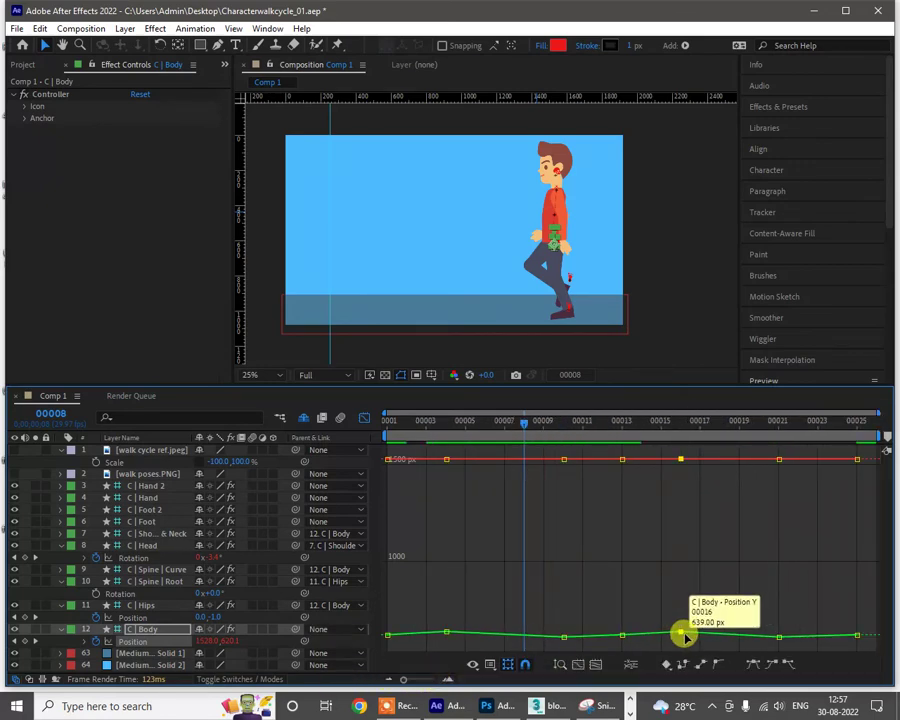
drag(518, 418, 305, 440)
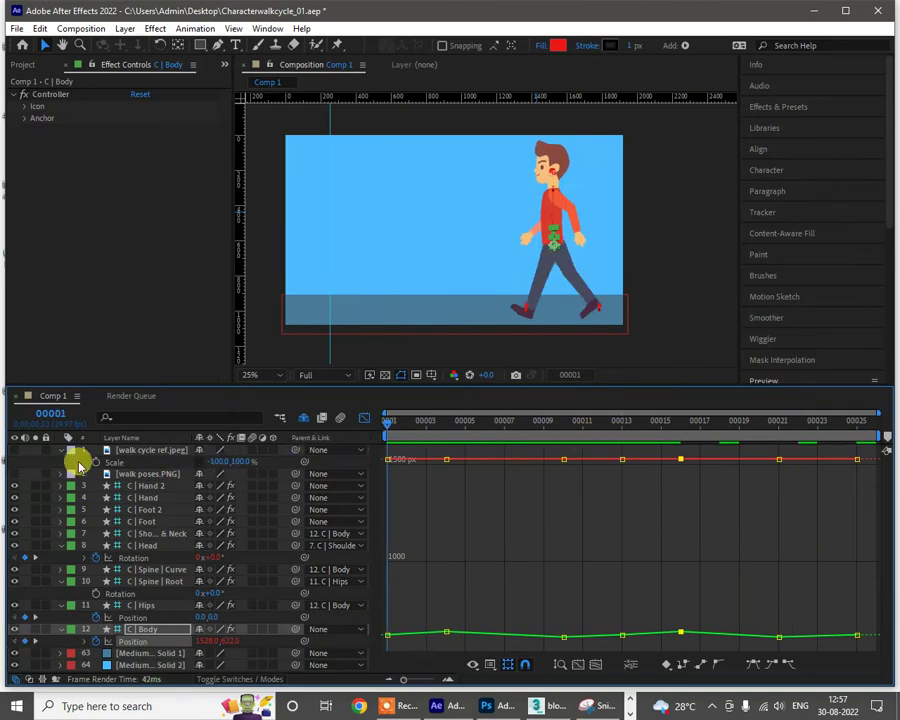
Step: Collapse the properties of the walk cycle ref.jpeg, C | Head, C | Spine | Root and C | Hips layers
click(60, 451)
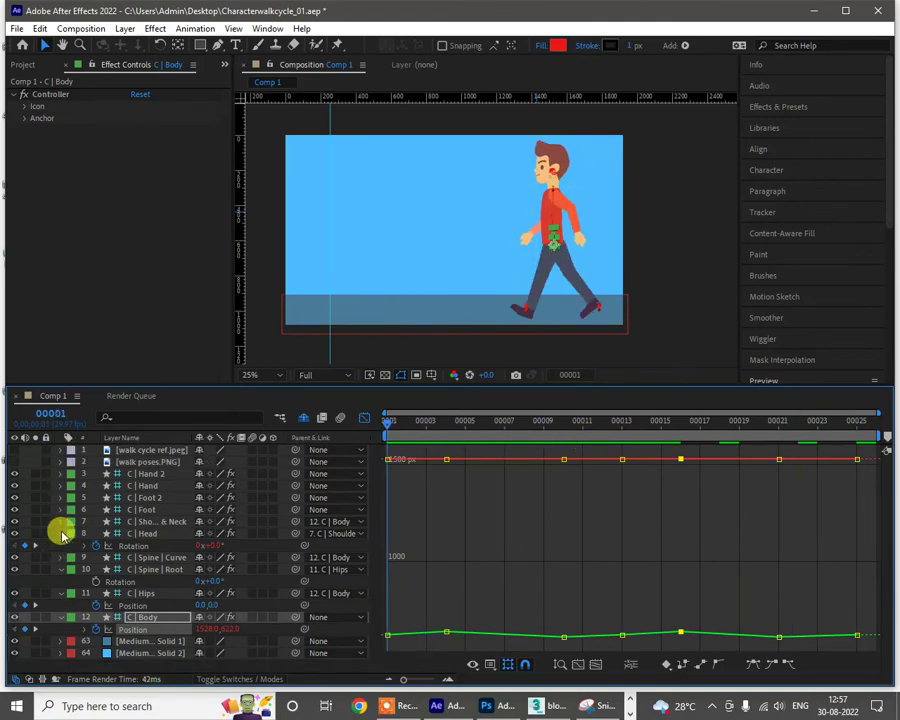
click(59, 533)
click(60, 557)
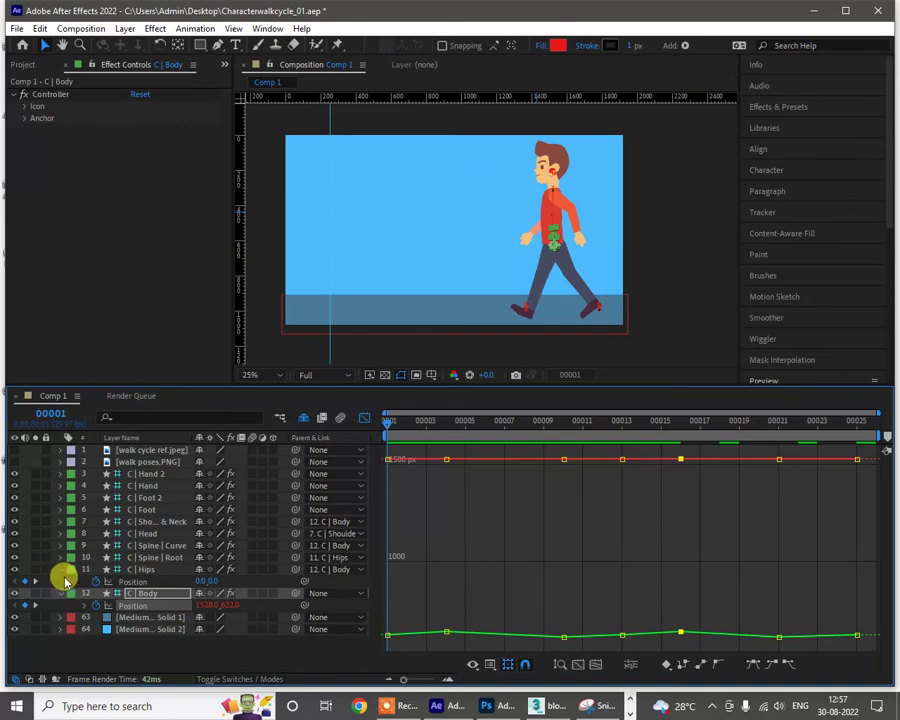
click(60, 570)
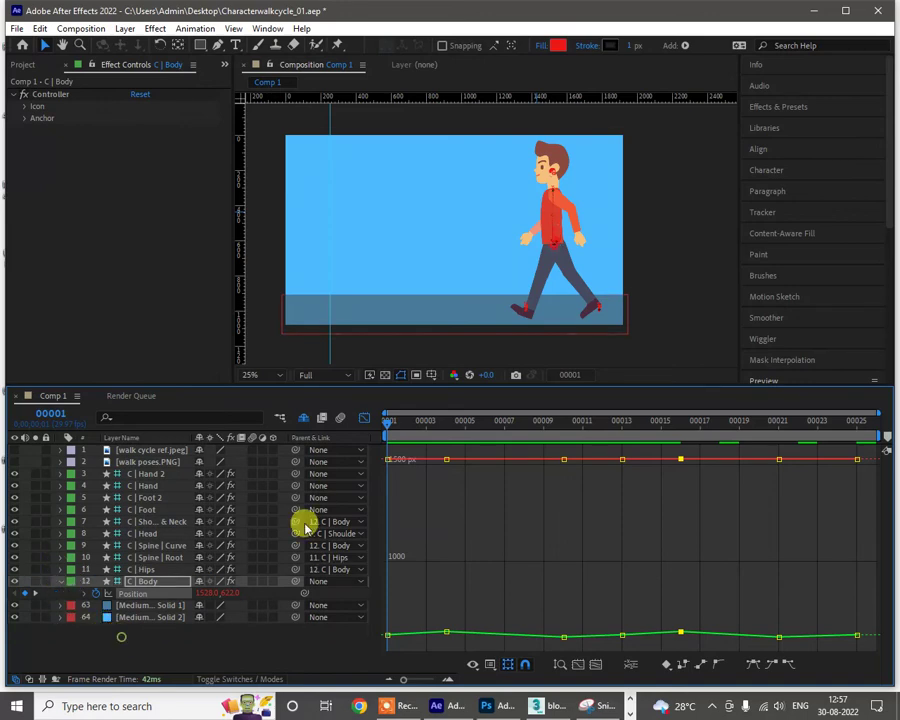
Step: Preview the walk from frame 1 at a reduced view size and reframe the character
scroll(596, 231, down, 2)
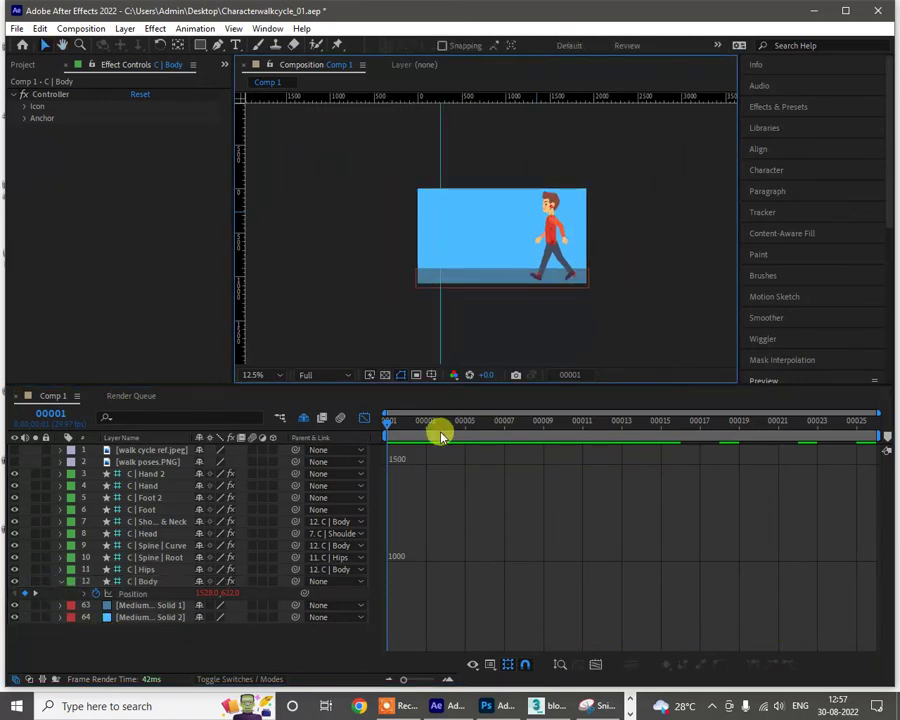
drag(373, 432, 364, 431)
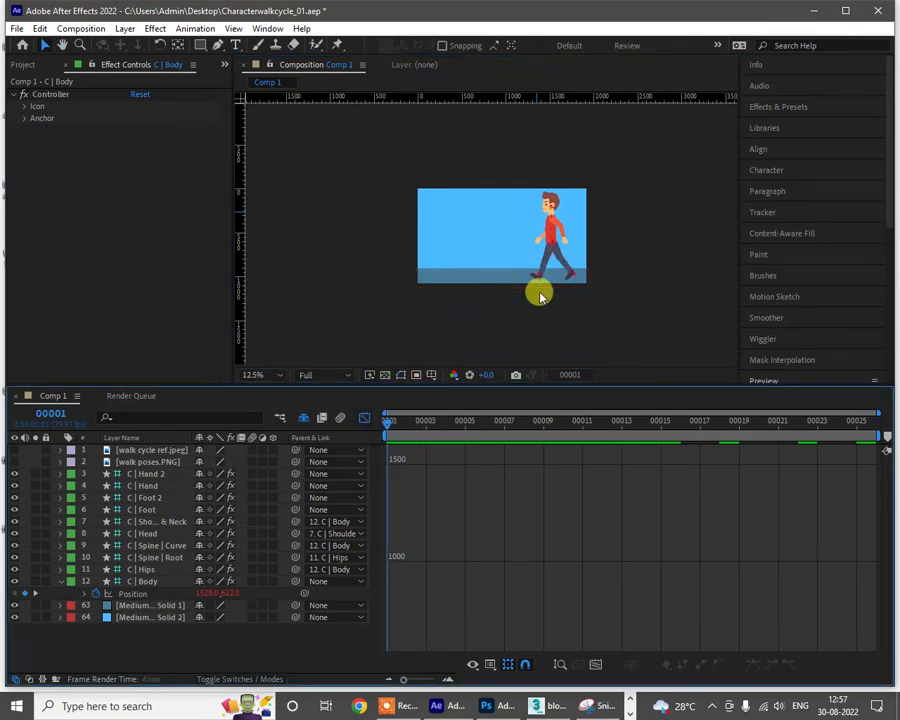
key(space)
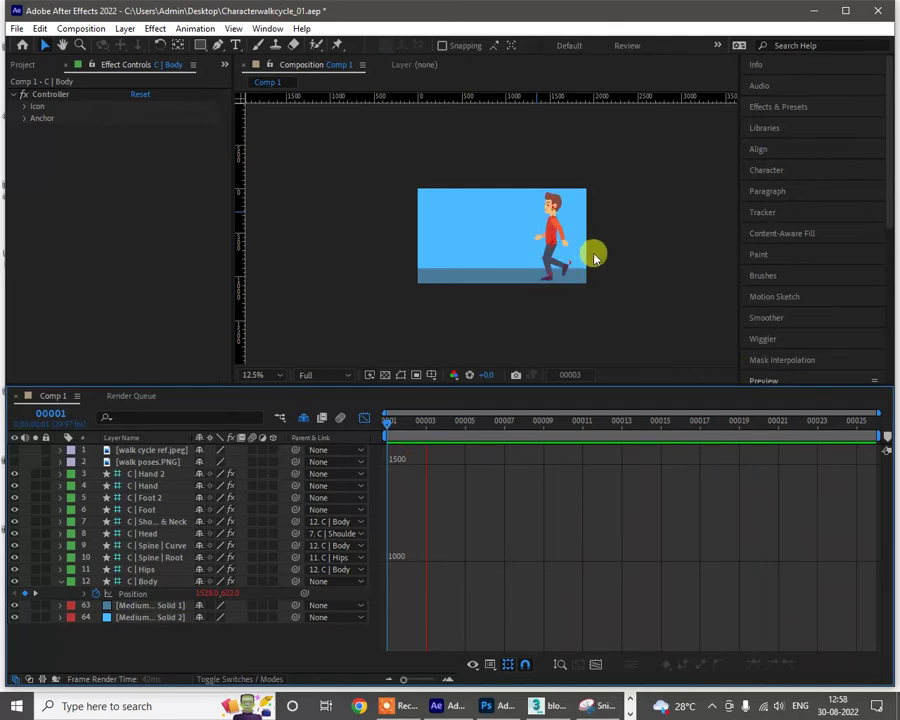
scroll(595, 257, up, 1)
key(space)
drag(659, 290, 586, 254)
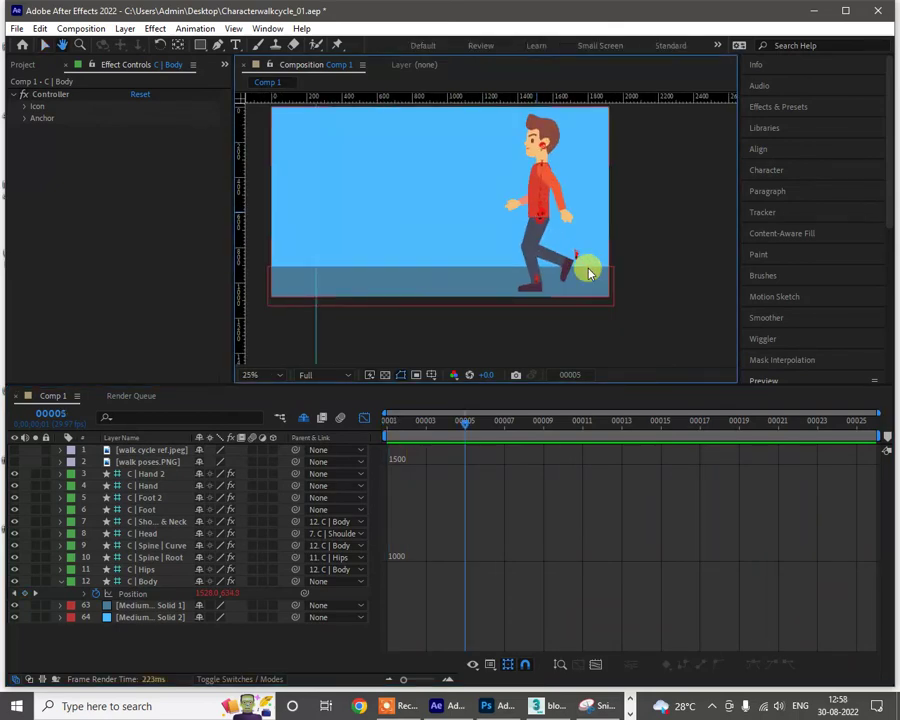
Step: Leave the Graph Editor, add C | Body Position keyframes at frames 7 and 19, and scrub to check the motion
drag(463, 428, 510, 421)
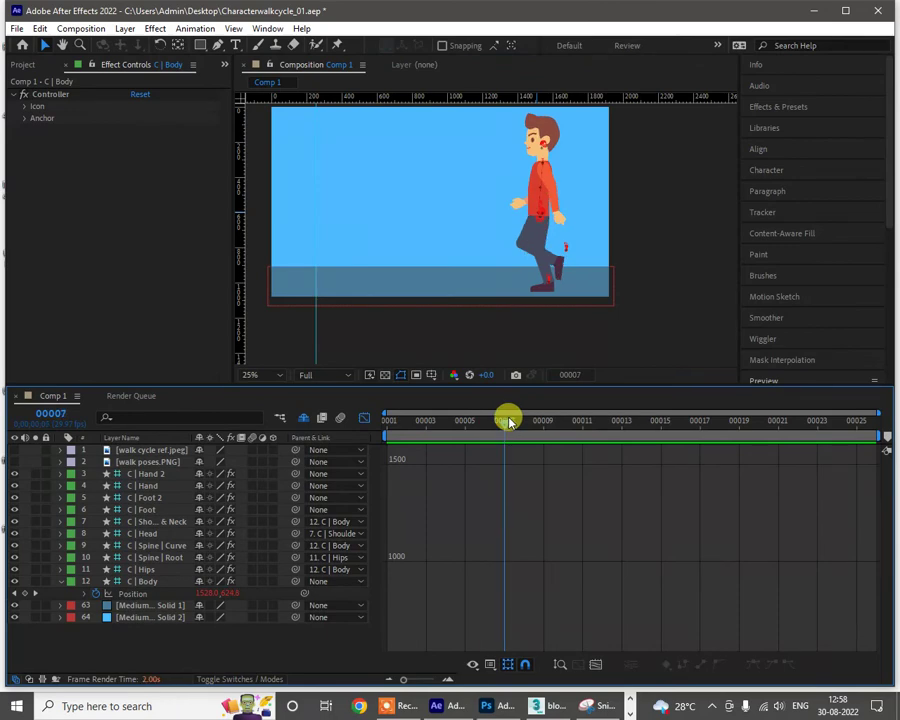
click(145, 581)
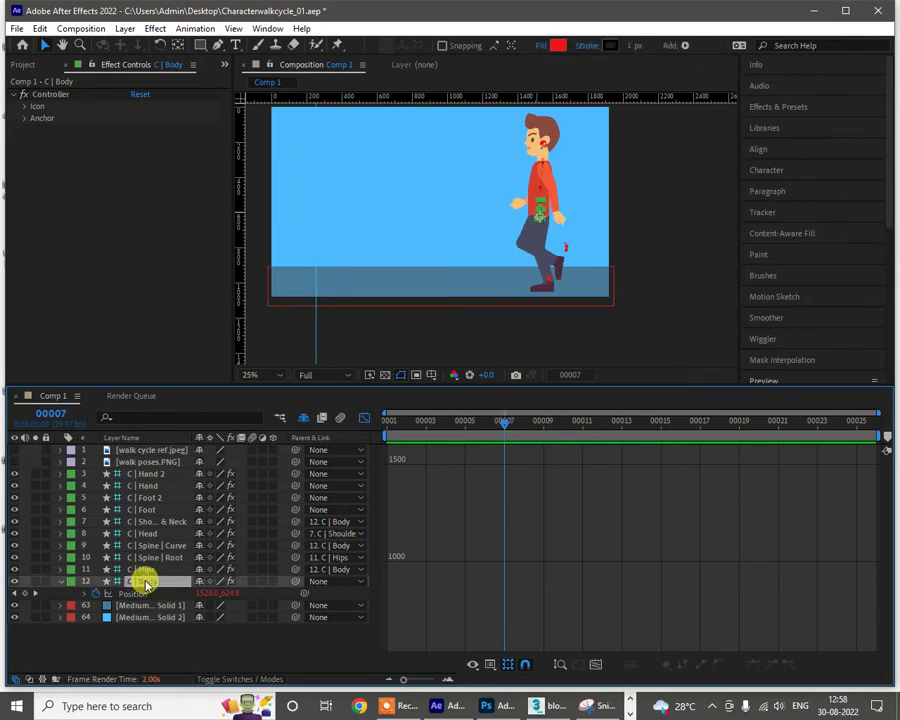
click(365, 417)
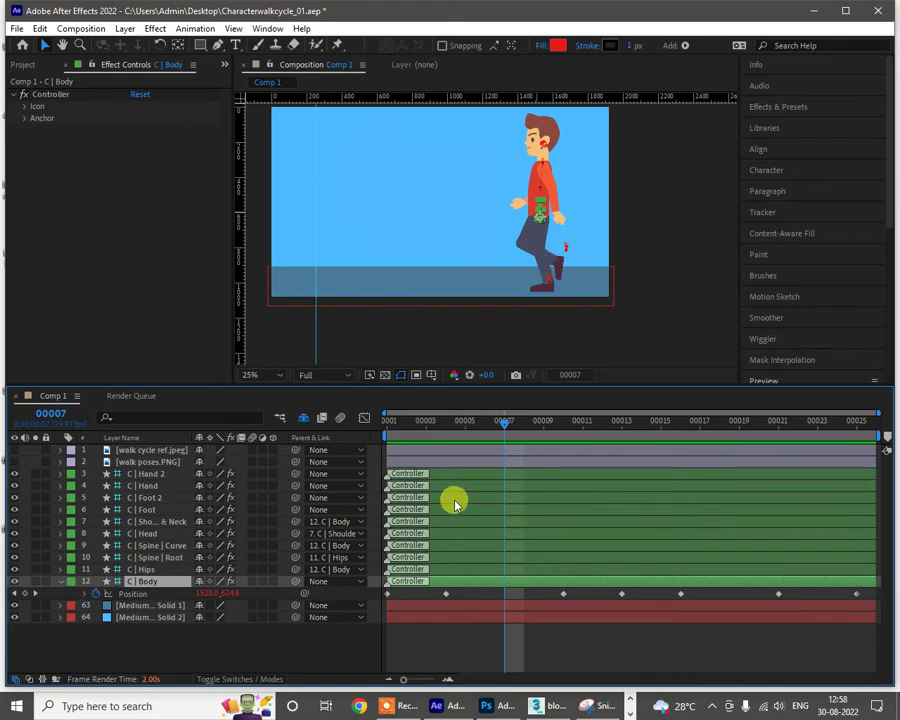
drag(464, 426, 502, 432)
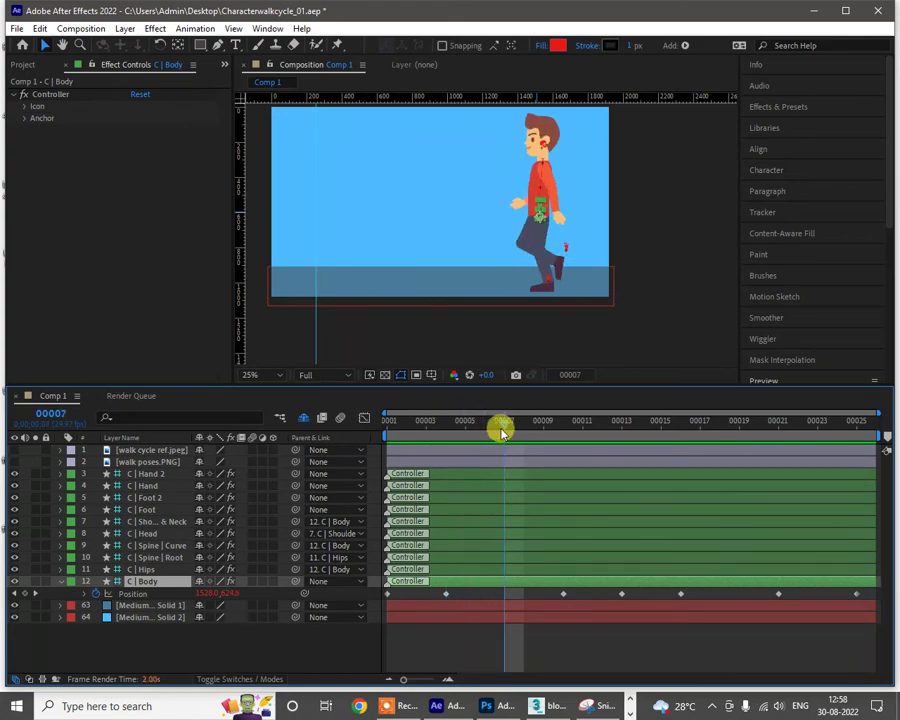
click(24, 593)
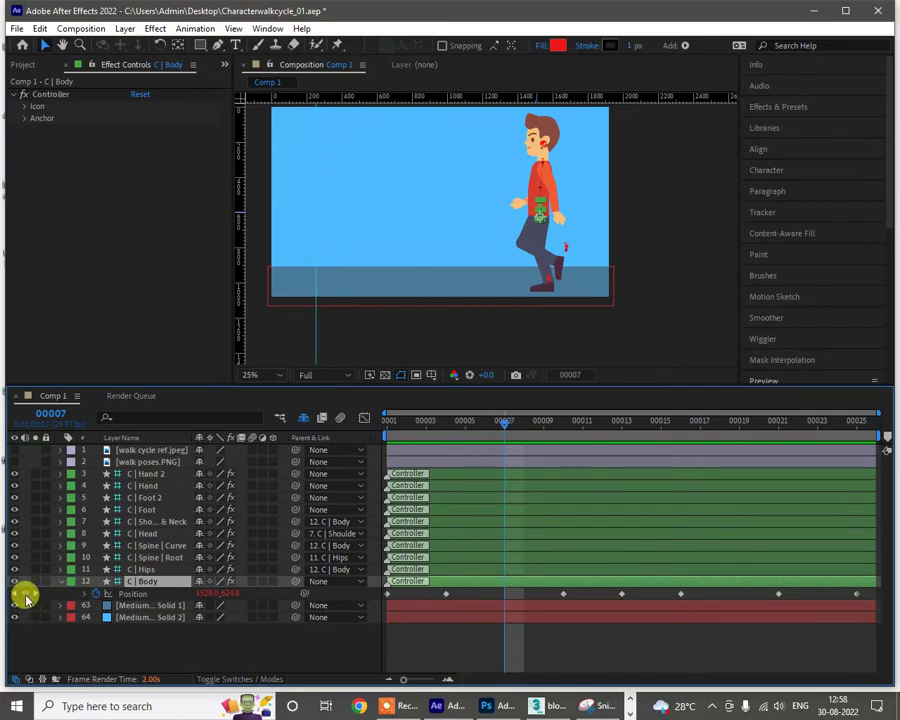
drag(628, 432, 736, 426)
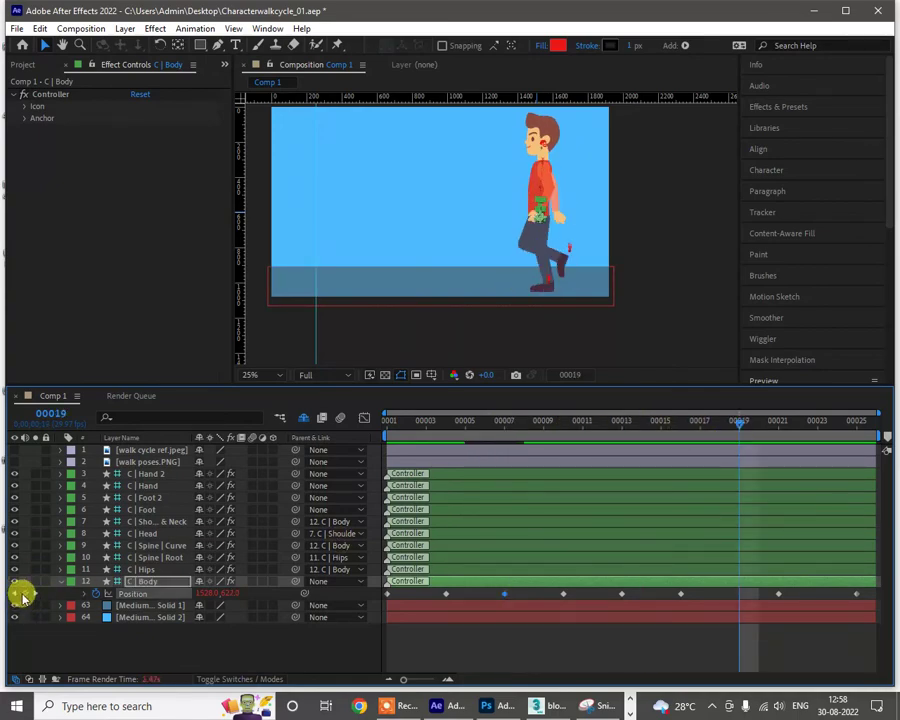
click(548, 428)
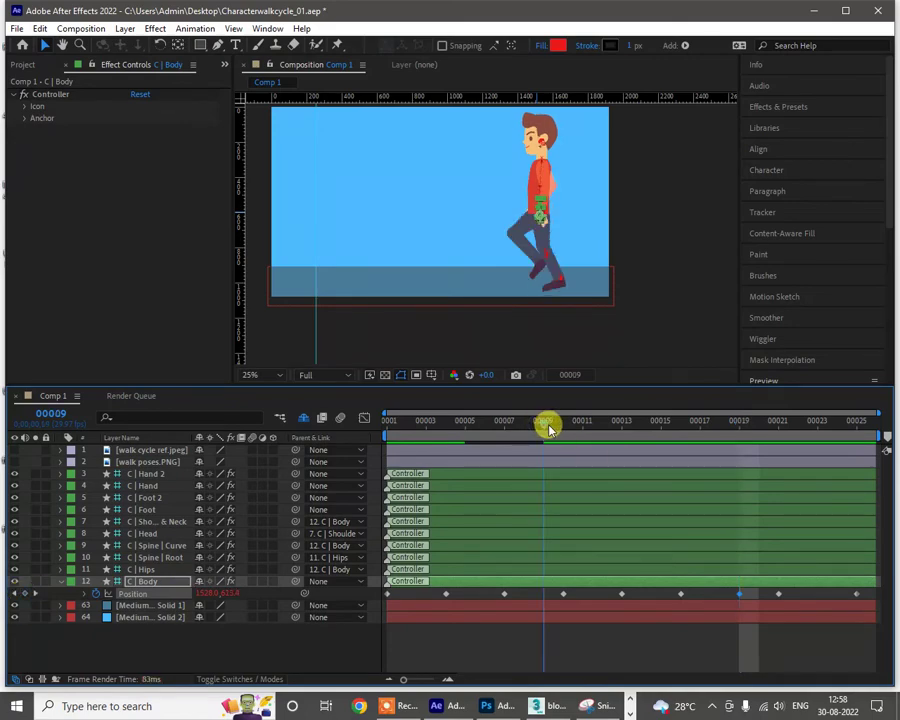
Step: Set C | Body Position Y to 629.7 at frame 10, shift the frame 21 keyframe to frame 22 and copy the pose onto it
click(561, 425)
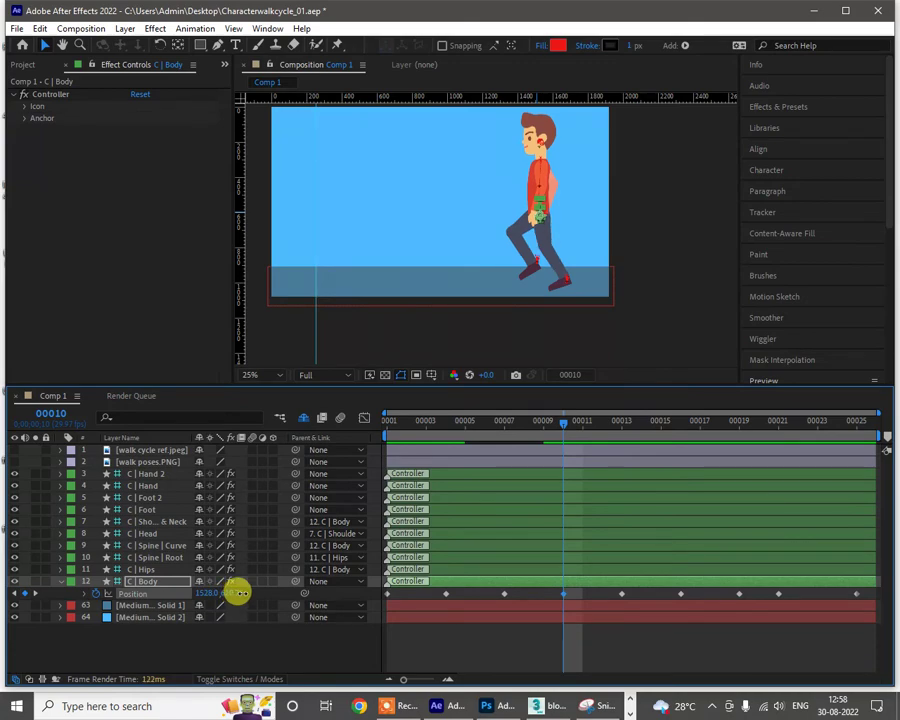
drag(237, 592, 254, 589)
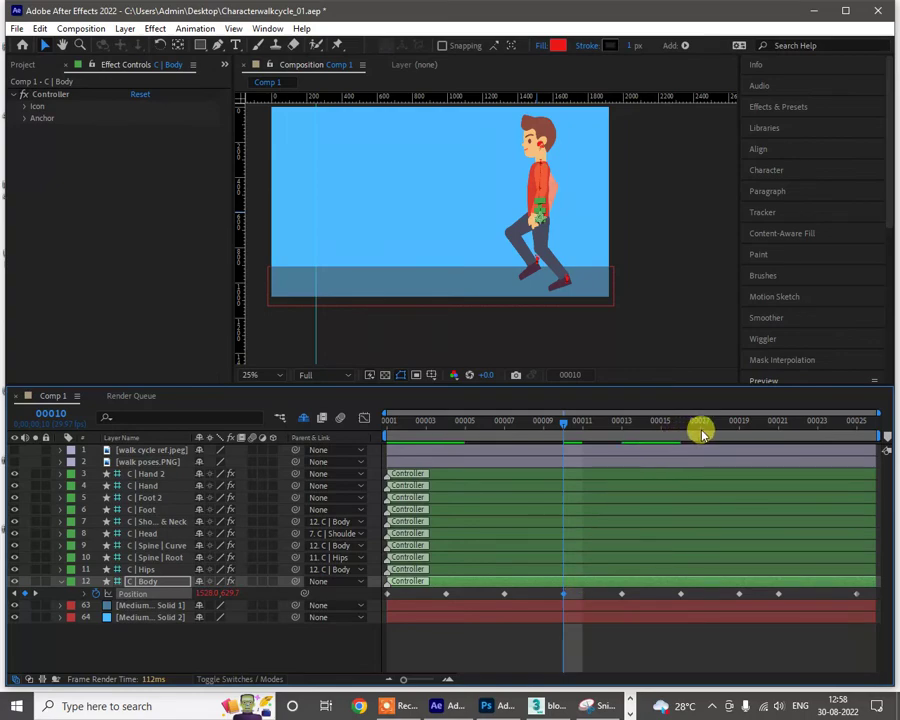
drag(703, 433, 797, 430)
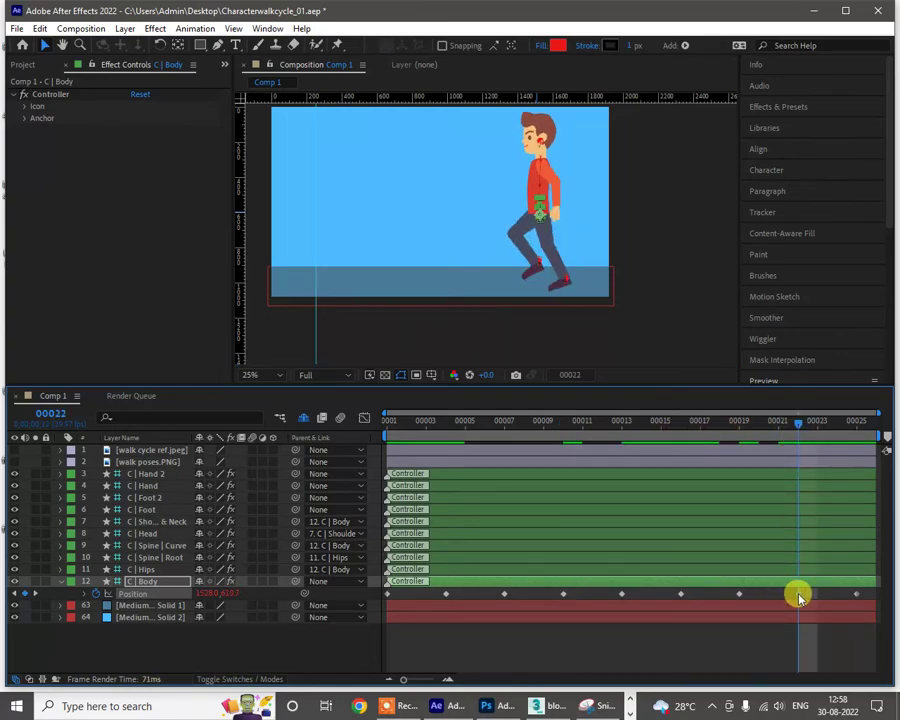
key(ctrl+v)
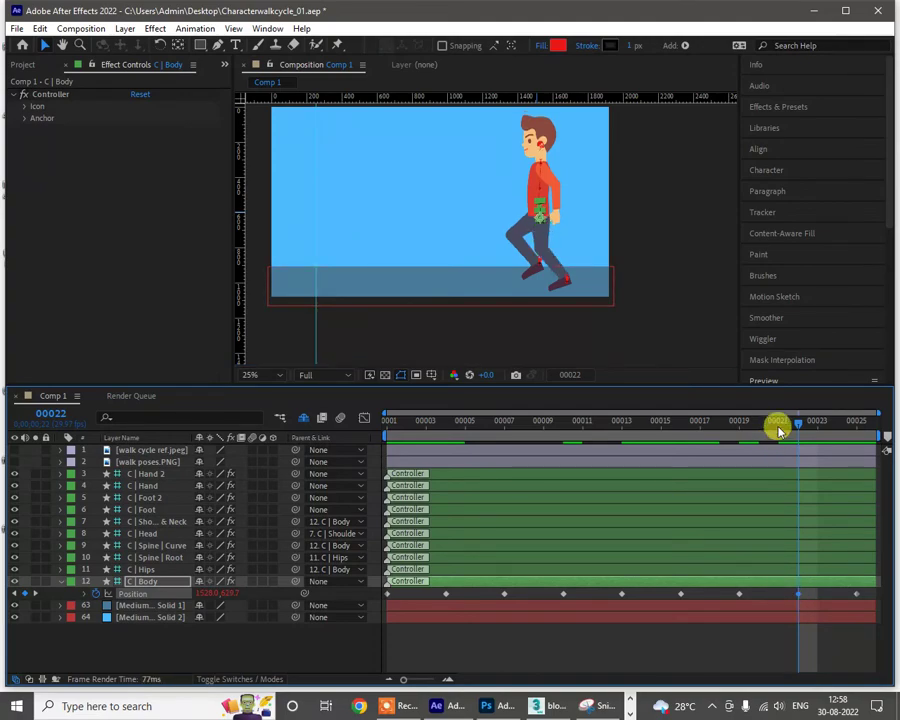
Step: Preview the walk from frame 1 and inspect the pose at frame 6
drag(779, 428, 380, 444)
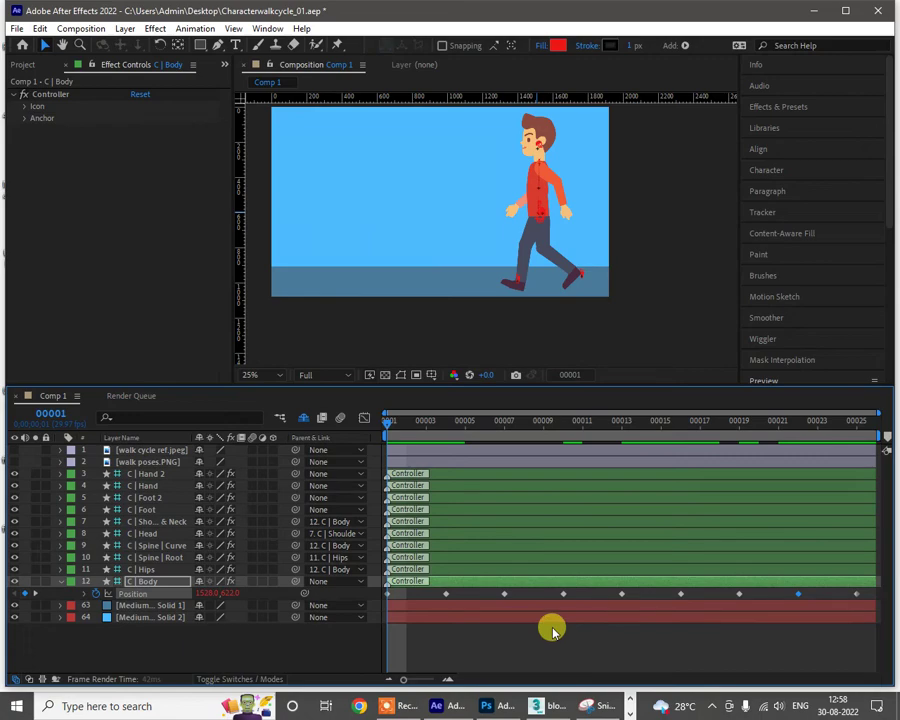
key(space)
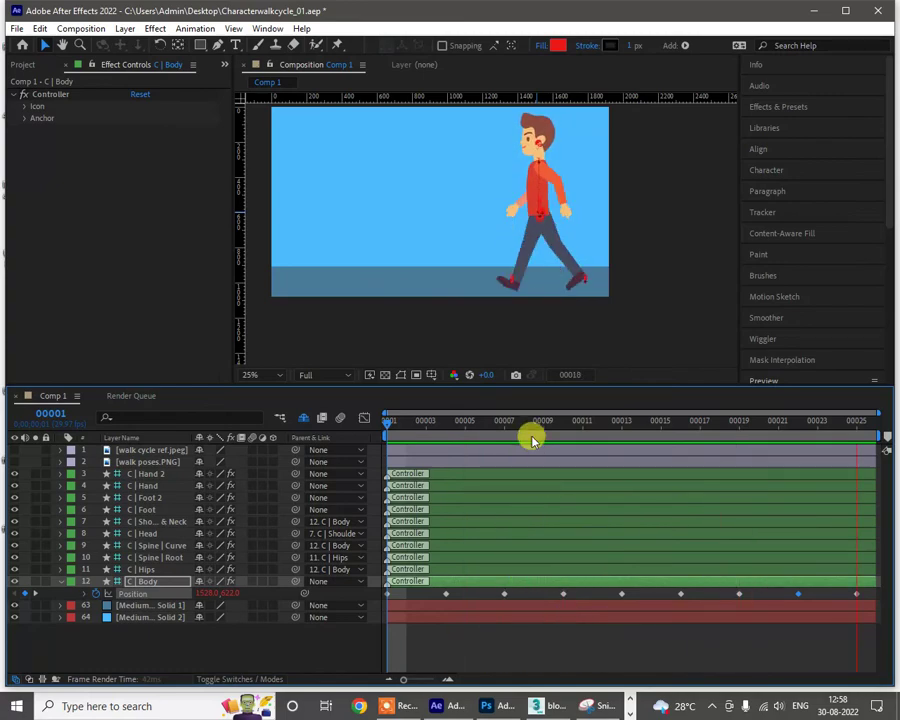
click(478, 421)
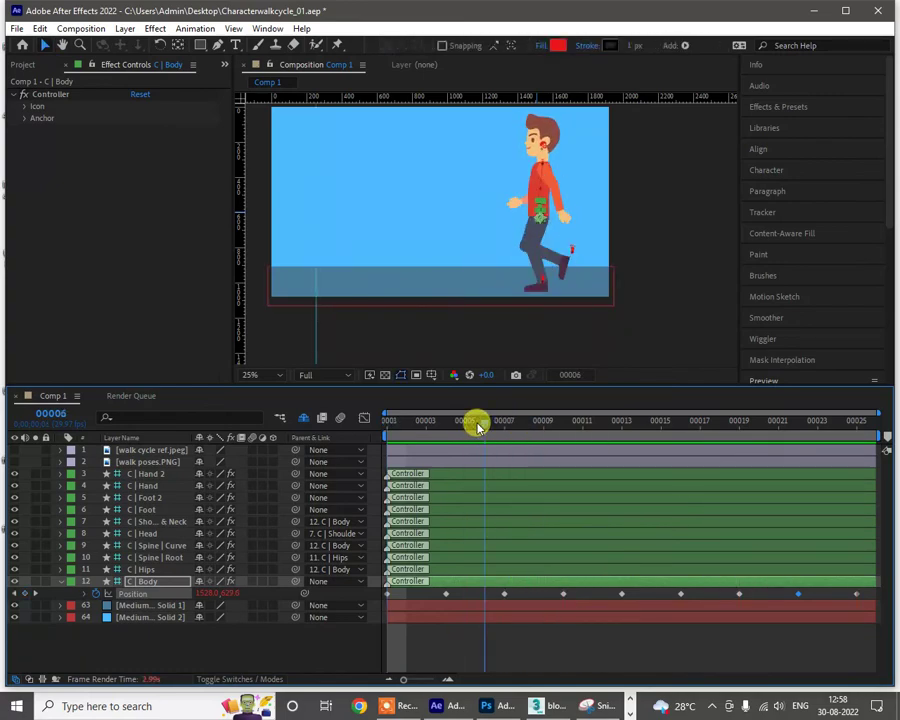
Step: Try C | Body Position Y at 663.7 on frame 10, copy it to frame 22 and preview from frame 1
drag(470, 425, 500, 424)
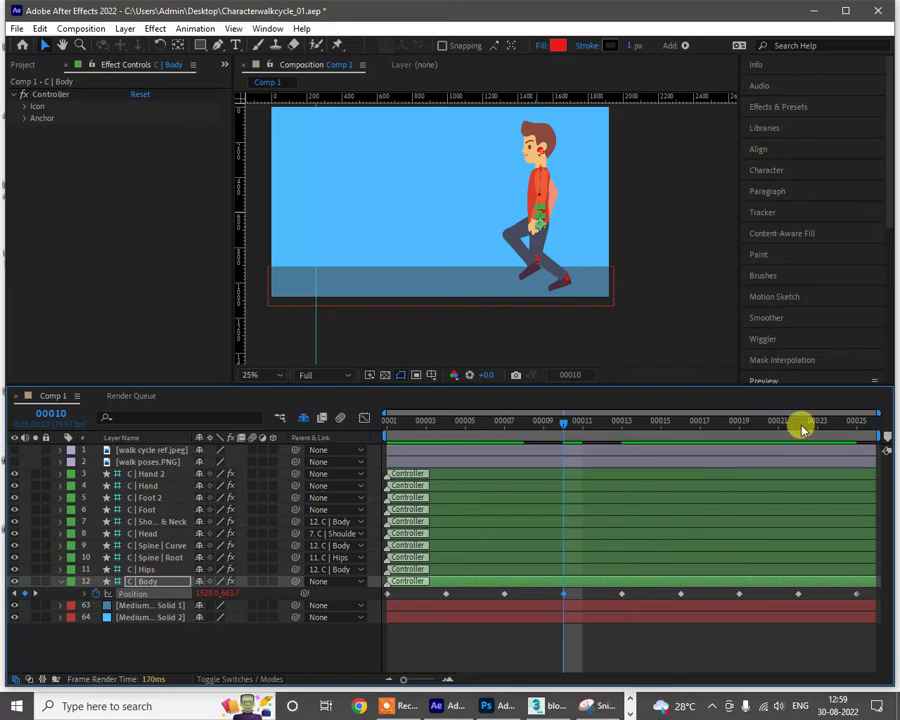
click(799, 596)
drag(765, 428, 382, 438)
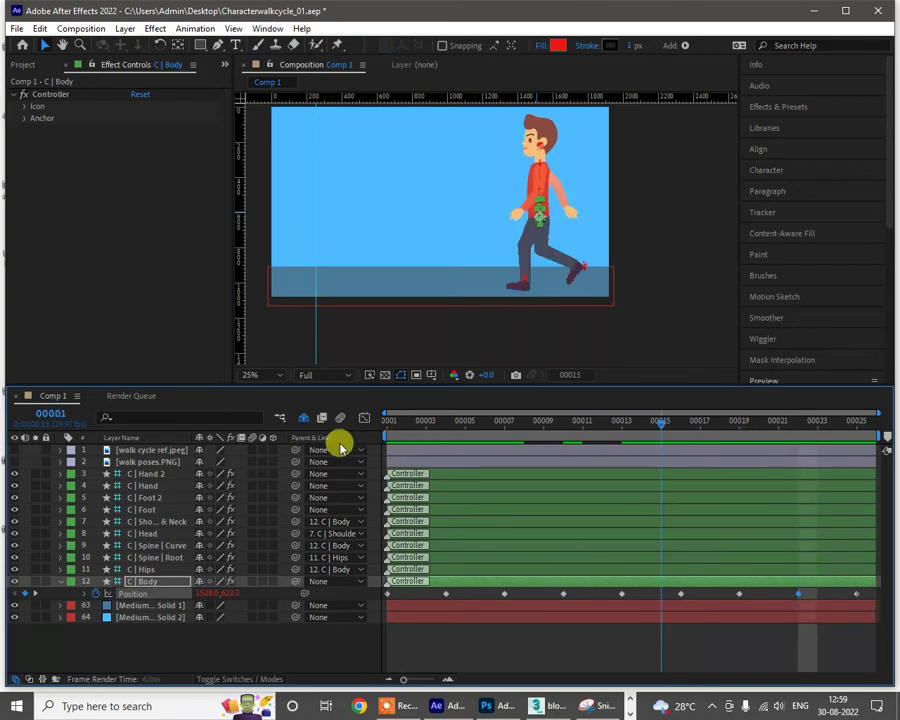
key(space)
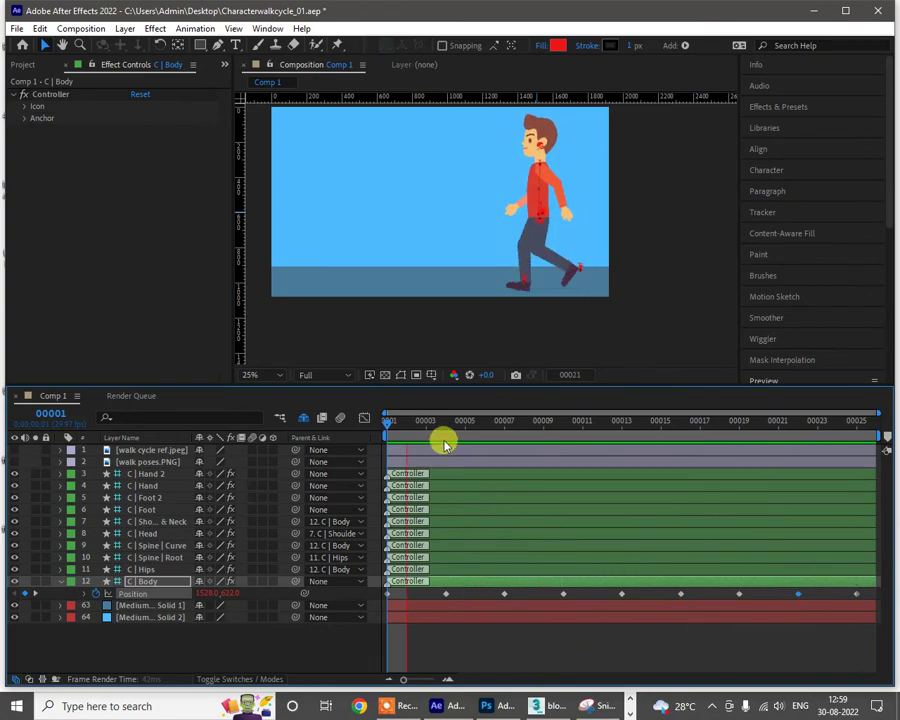
Step: Raise the body at frame 10 by setting C | Body Position Y to 606.7, and copy that keyframe to frame 22
drag(443, 436, 562, 432)
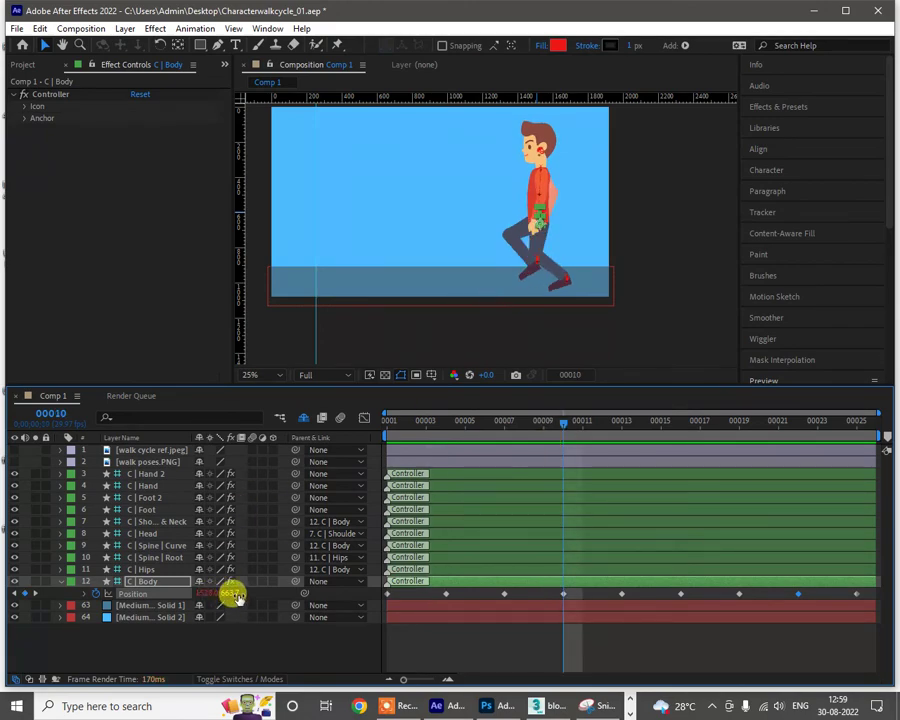
drag(223, 598, 193, 603)
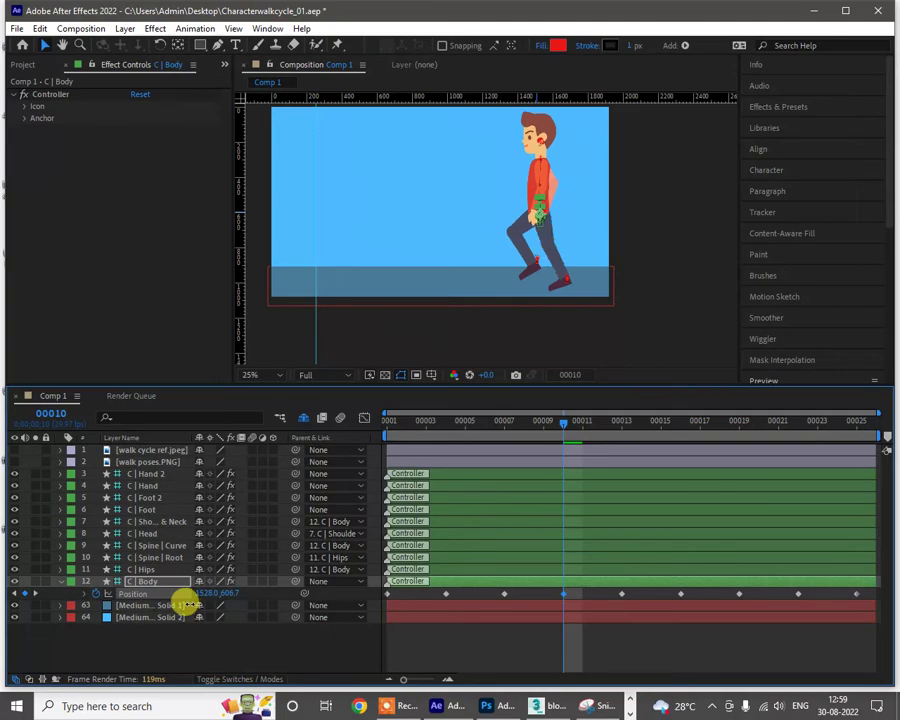
drag(190, 605, 191, 605)
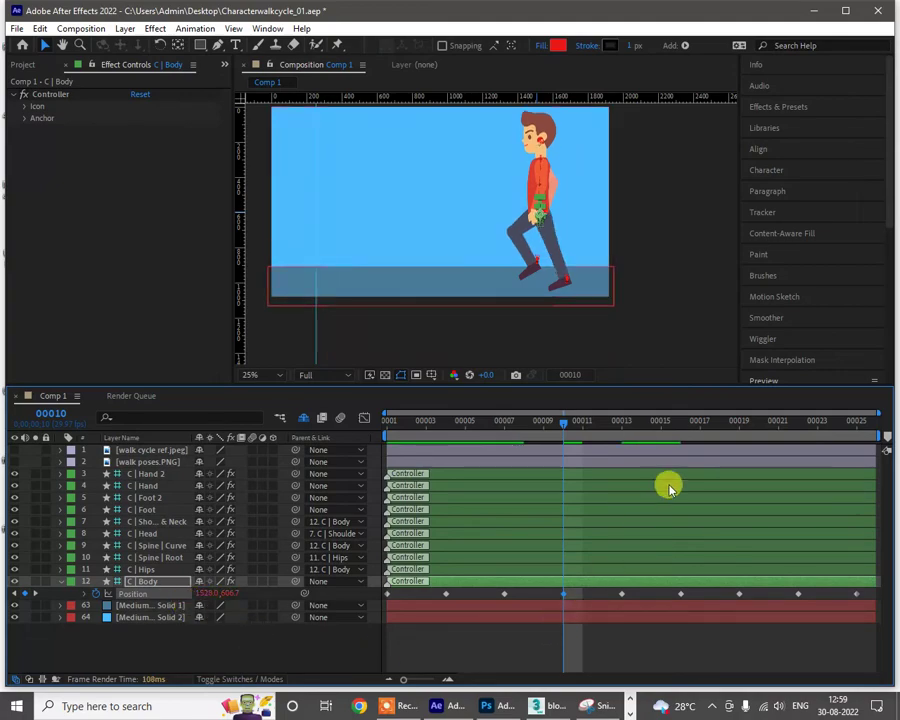
click(780, 421)
click(797, 420)
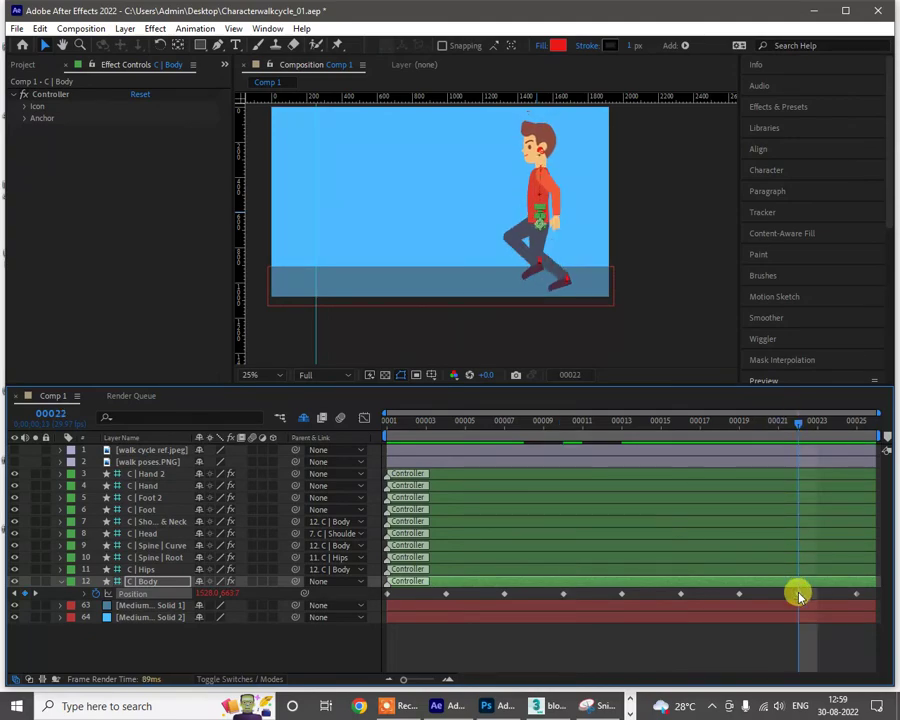
mouse_move(800, 597)
key(ctrl+v)
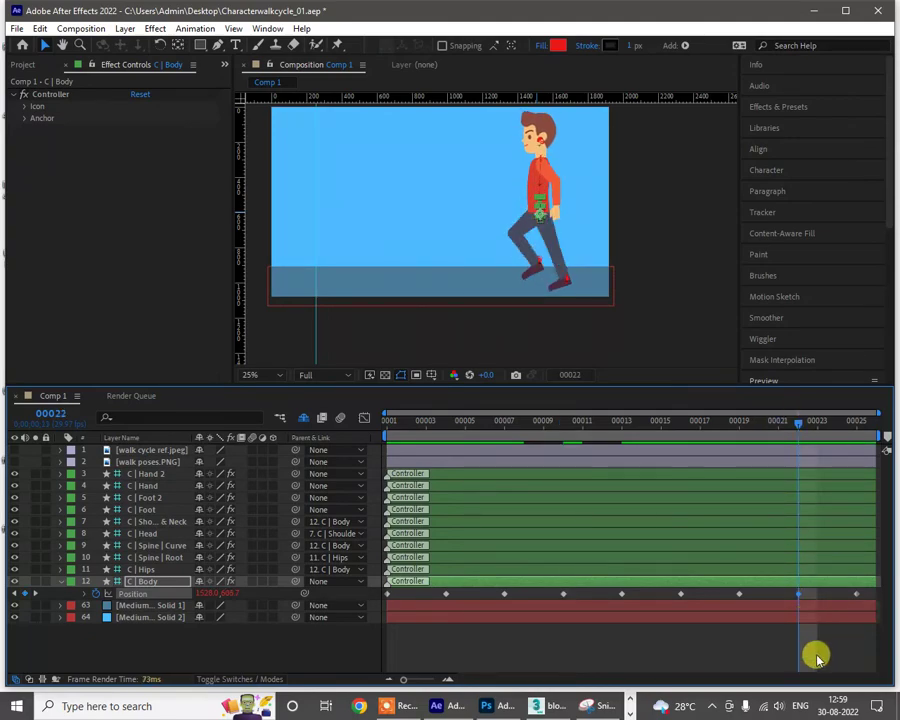
Step: Play back the revised walk cycle from frame 1 to review the body's bounce
drag(640, 440, 274, 436)
key(space)
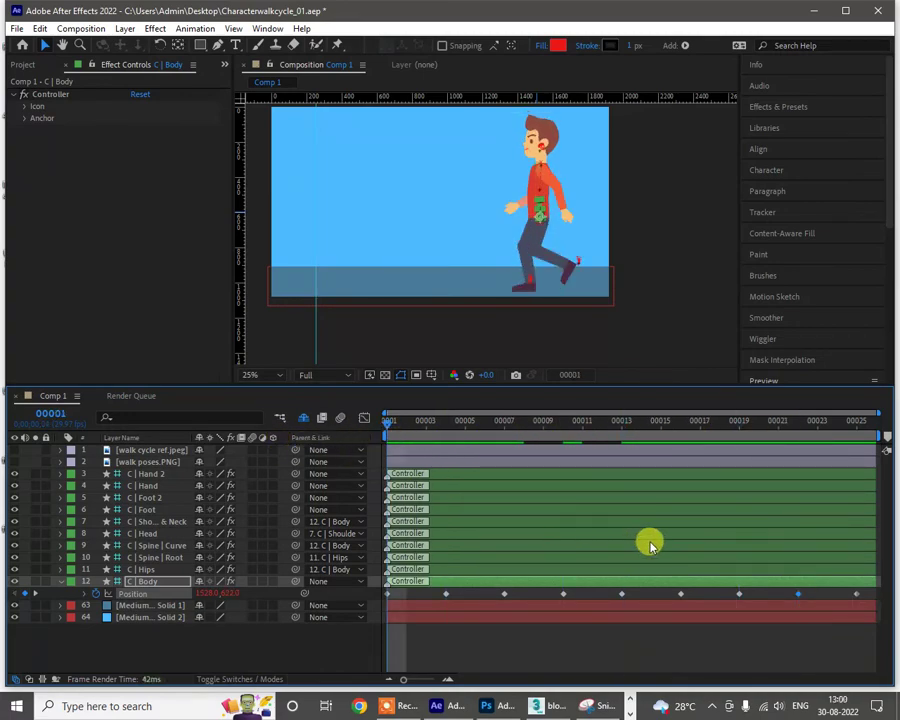
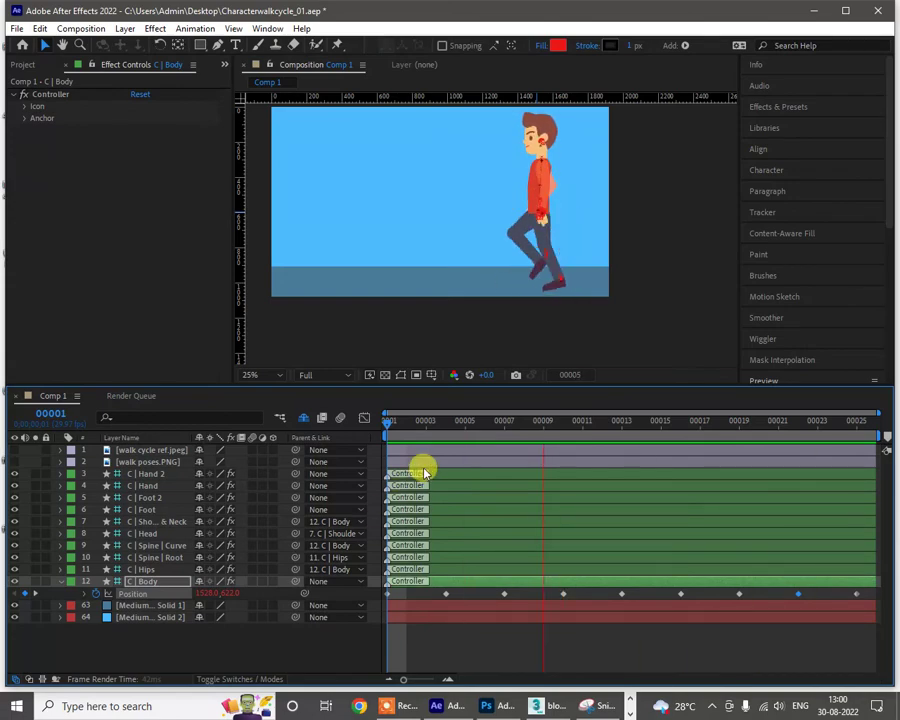
key(space)
Step: Reveal the hidden shy layers of Comp 1 and select the Hair layer
key(space)
drag(572, 195, 576, 251)
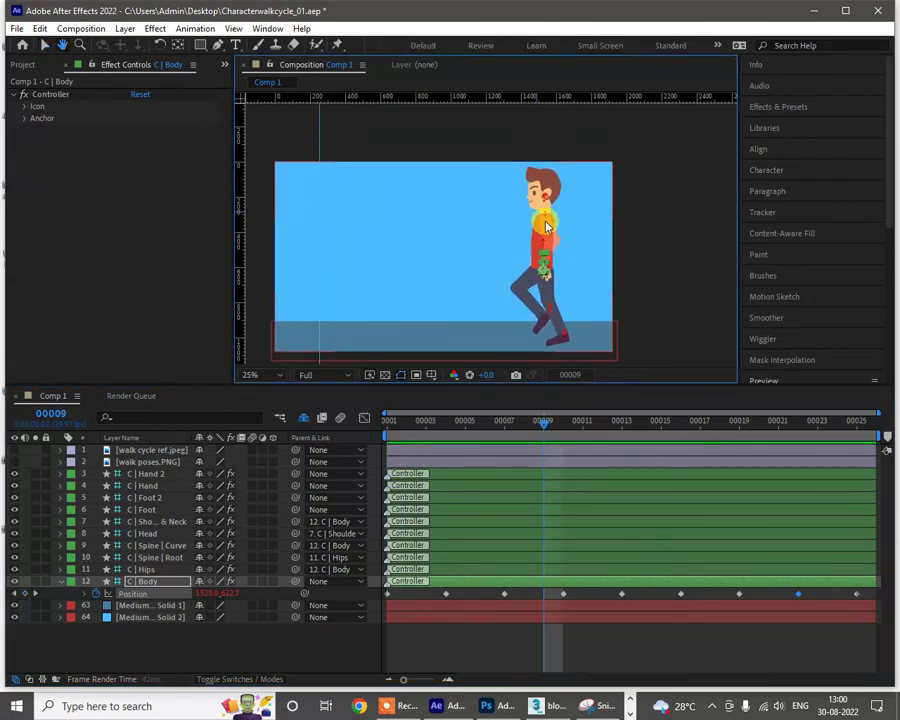
scroll(546, 225, up, 2)
key(space)
drag(599, 187, 595, 243)
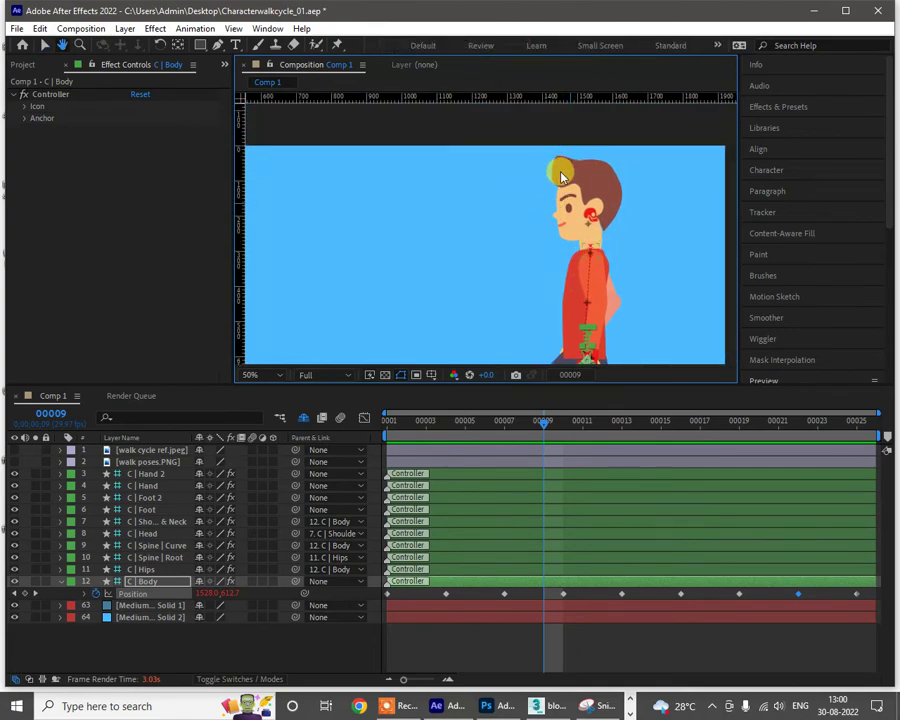
key(v)
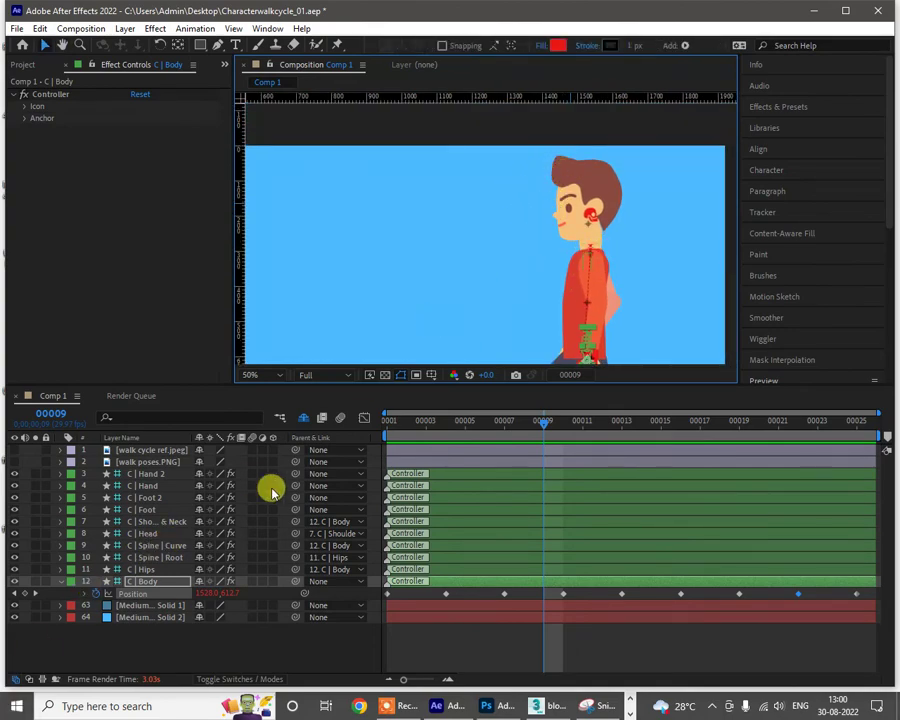
click(302, 419)
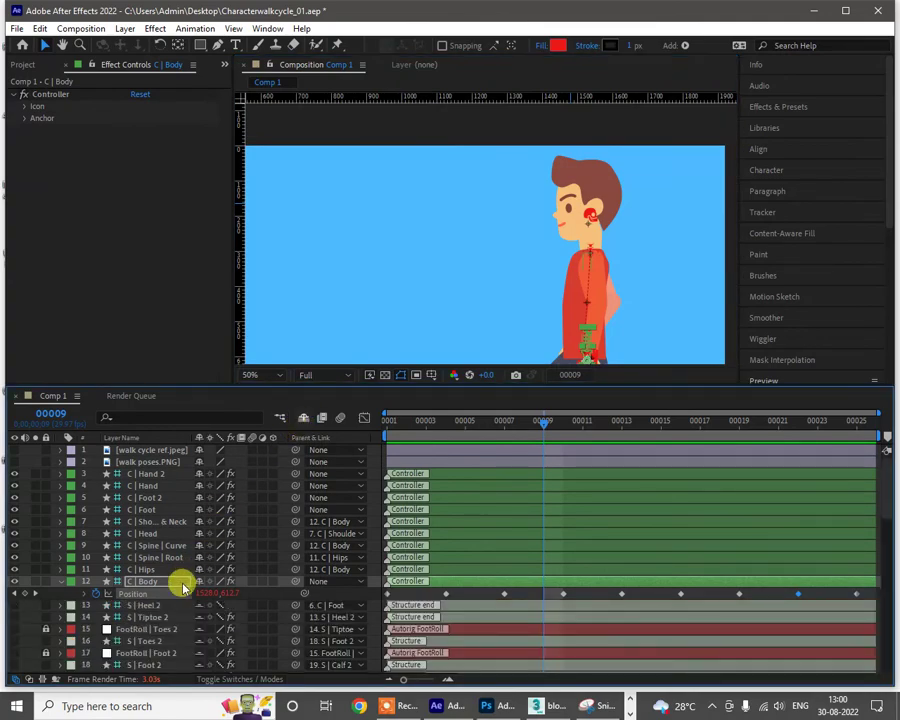
scroll(178, 607, down, 2)
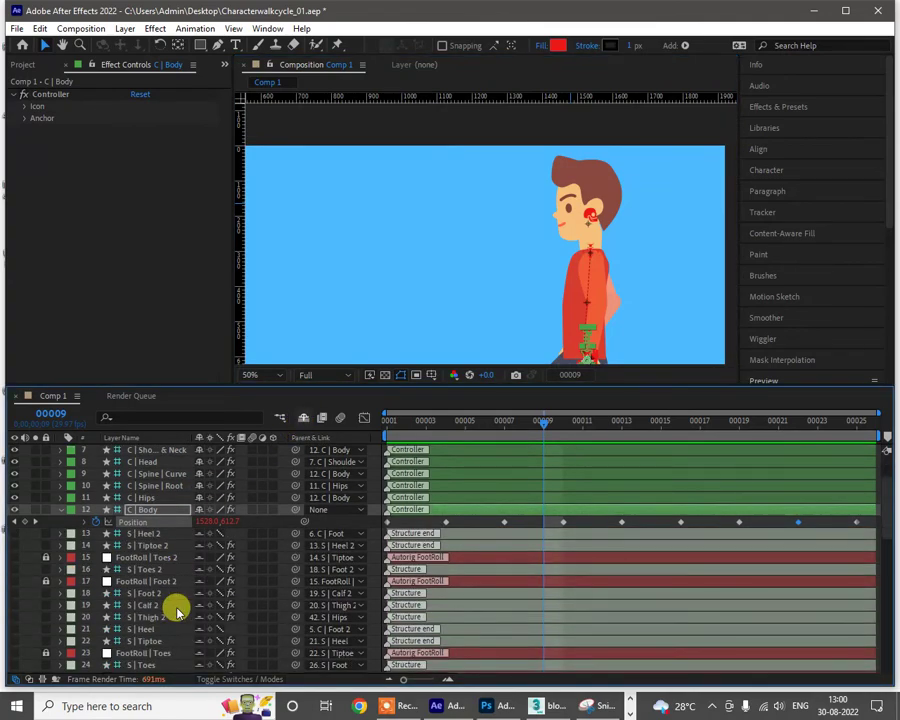
scroll(175, 614, down, 5)
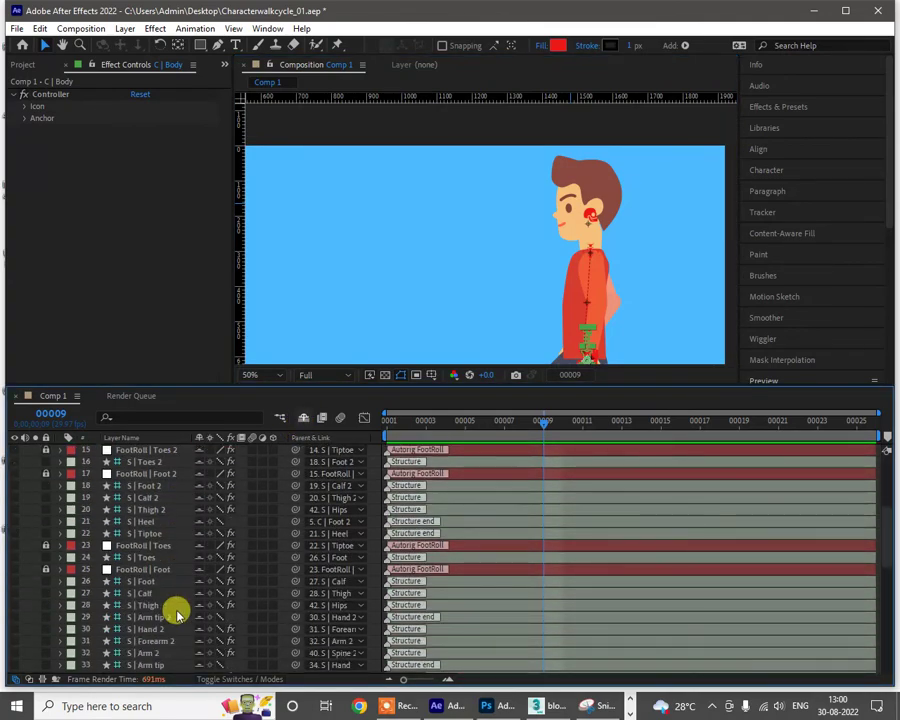
scroll(175, 614, down, 6)
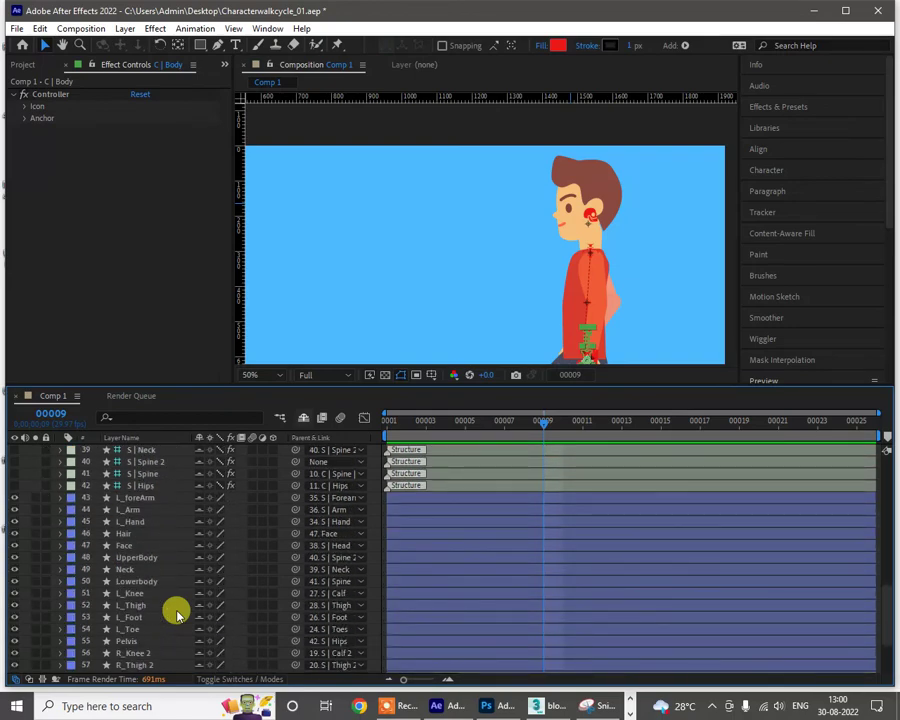
scroll(127, 543, up, 1)
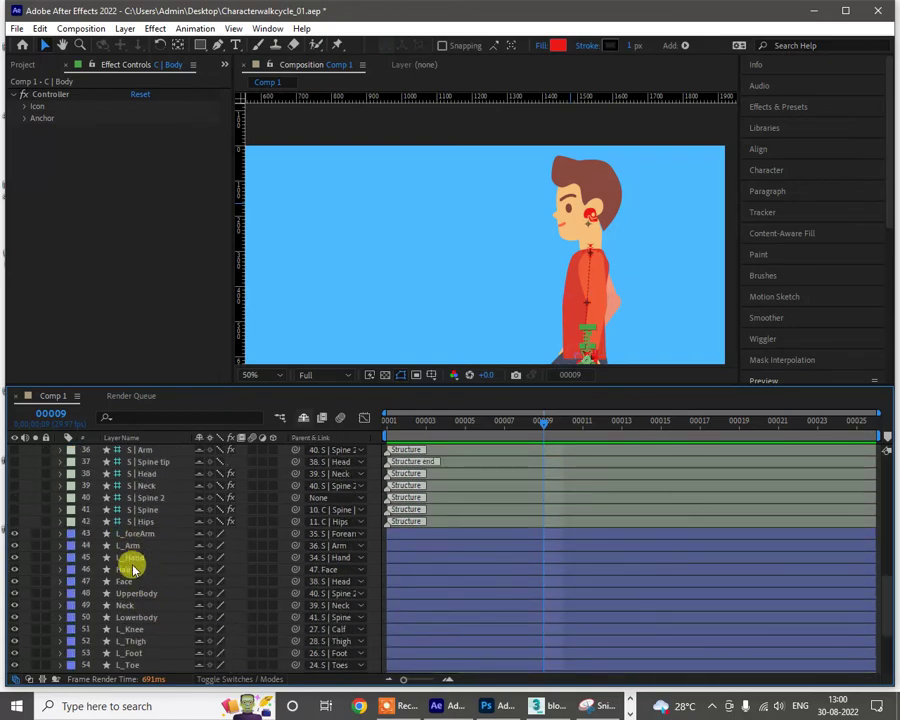
click(129, 570)
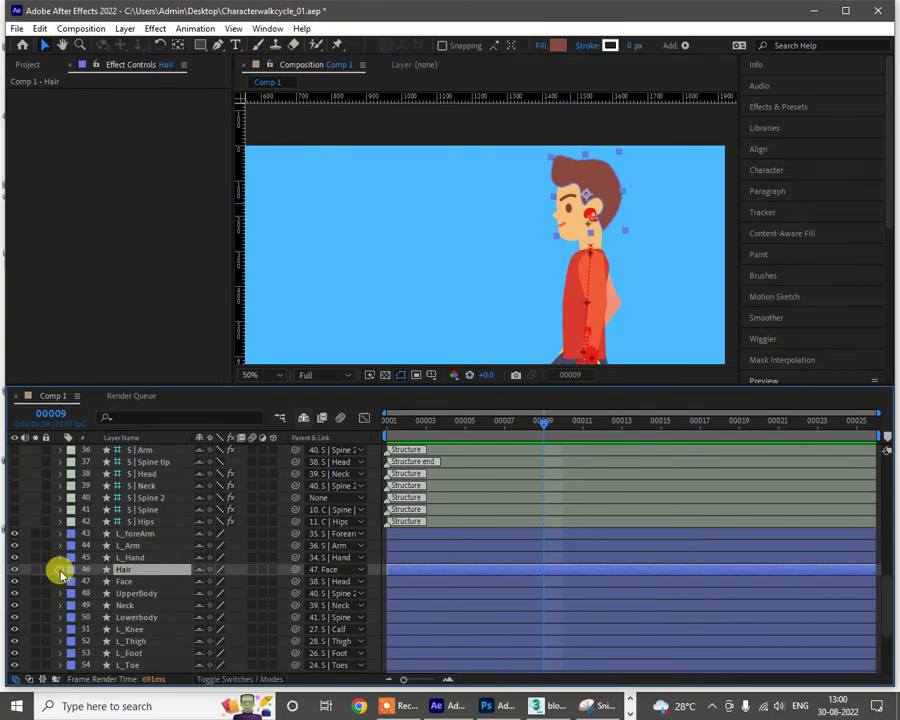
Step: Expand the Hair layer's Shape 1 path and add Path keyframes at frames 1, 13 and 25
click(60, 570)
click(73, 583)
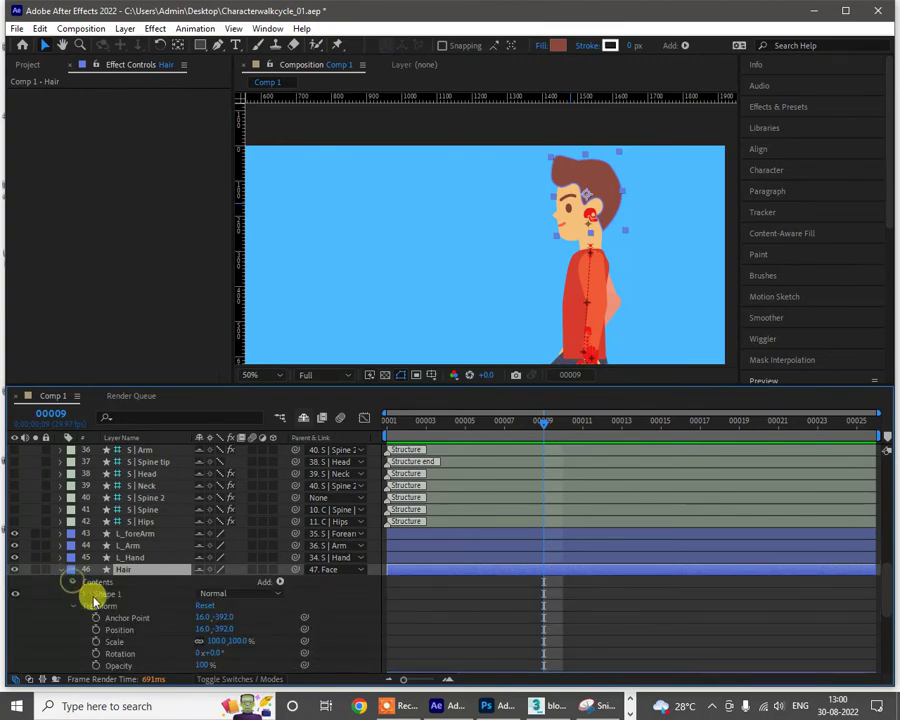
click(82, 593)
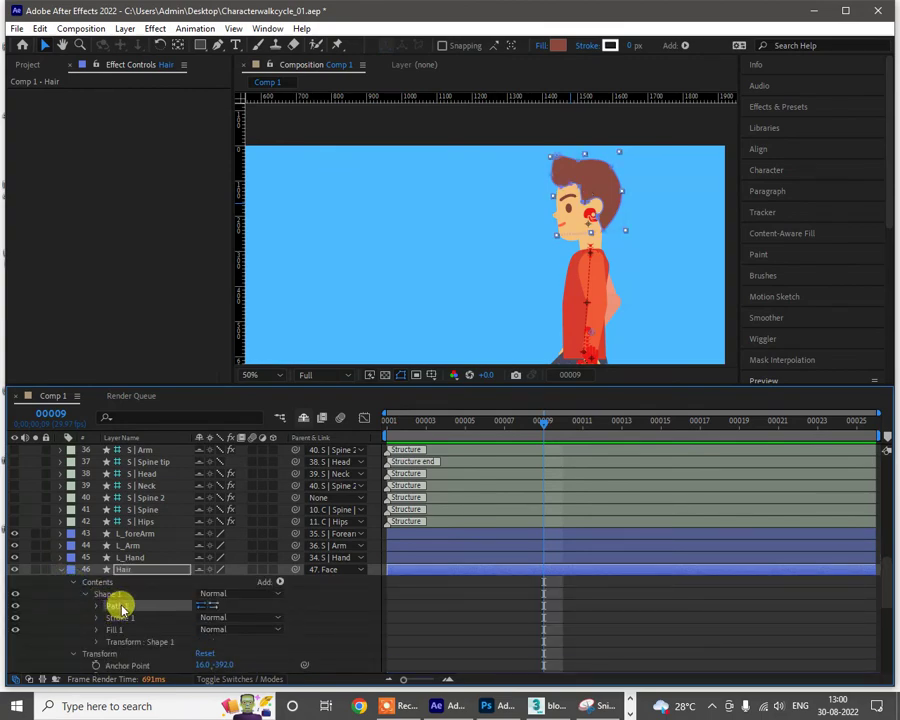
click(97, 606)
click(138, 618)
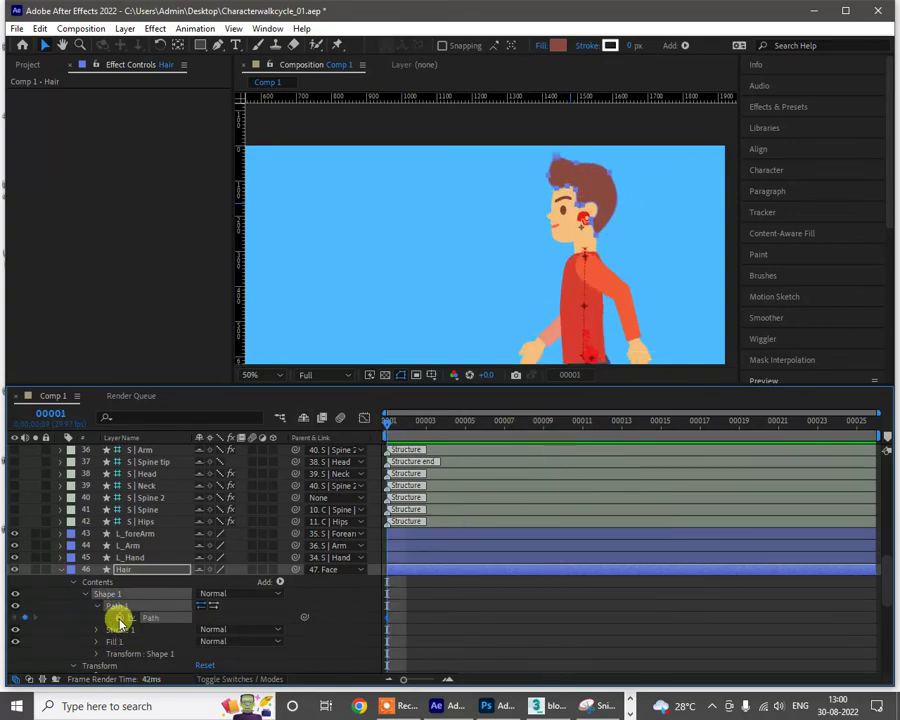
click(626, 428)
click(24, 617)
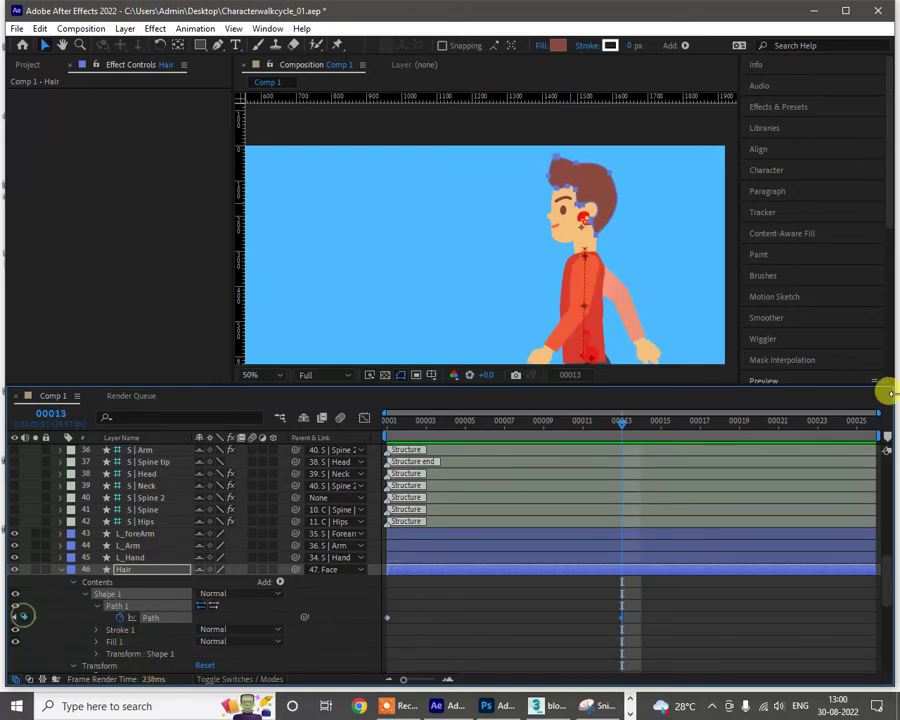
click(856, 426)
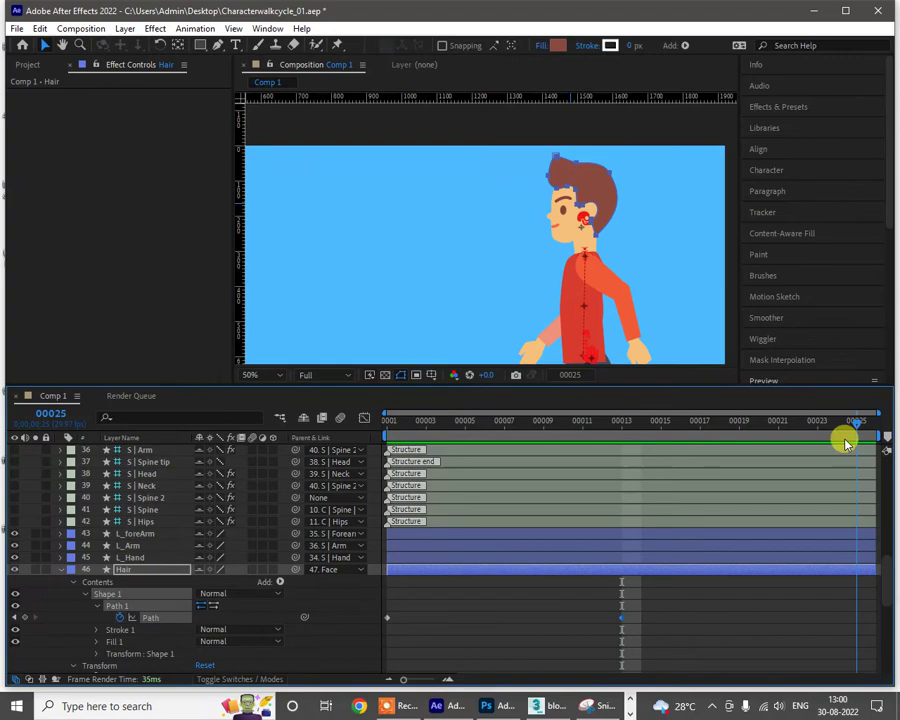
click(22, 617)
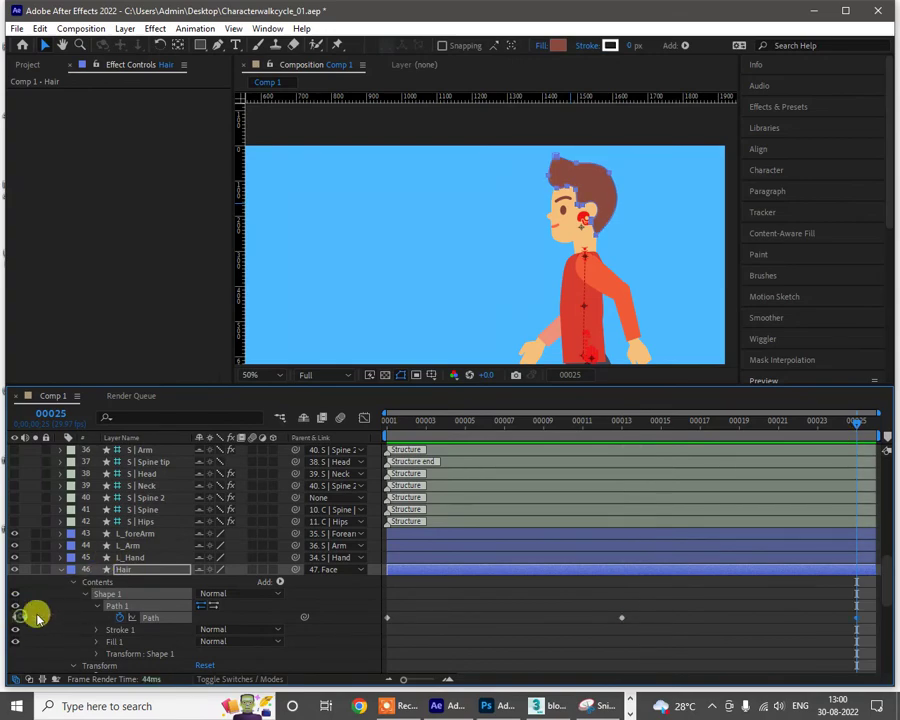
Step: Reshape the front tuft of the Hair path at frame 4 to add a Path keyframe there
click(450, 429)
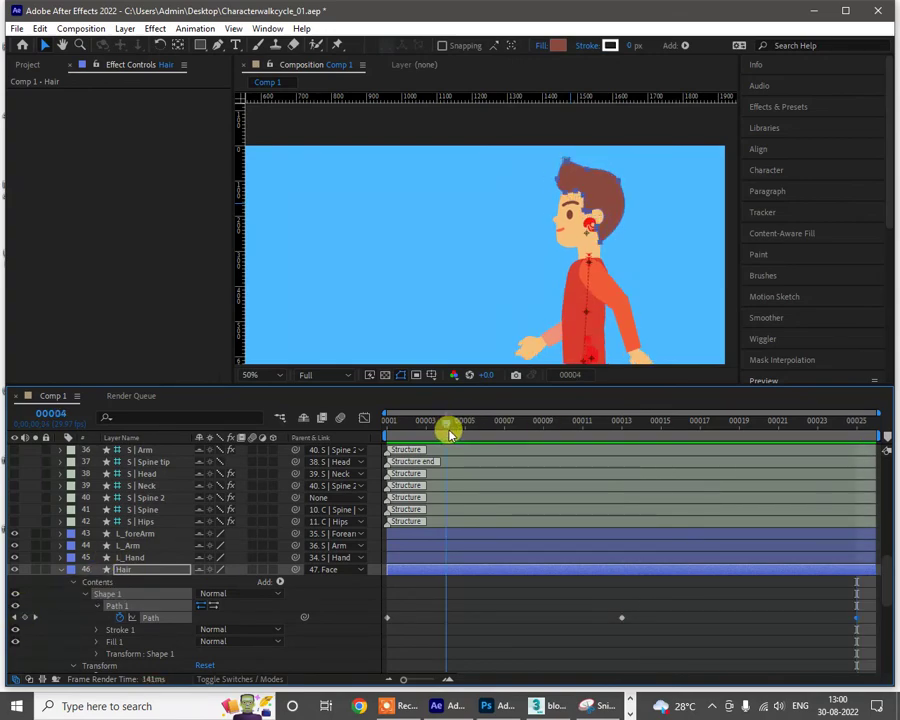
click(562, 229)
drag(580, 248, 574, 277)
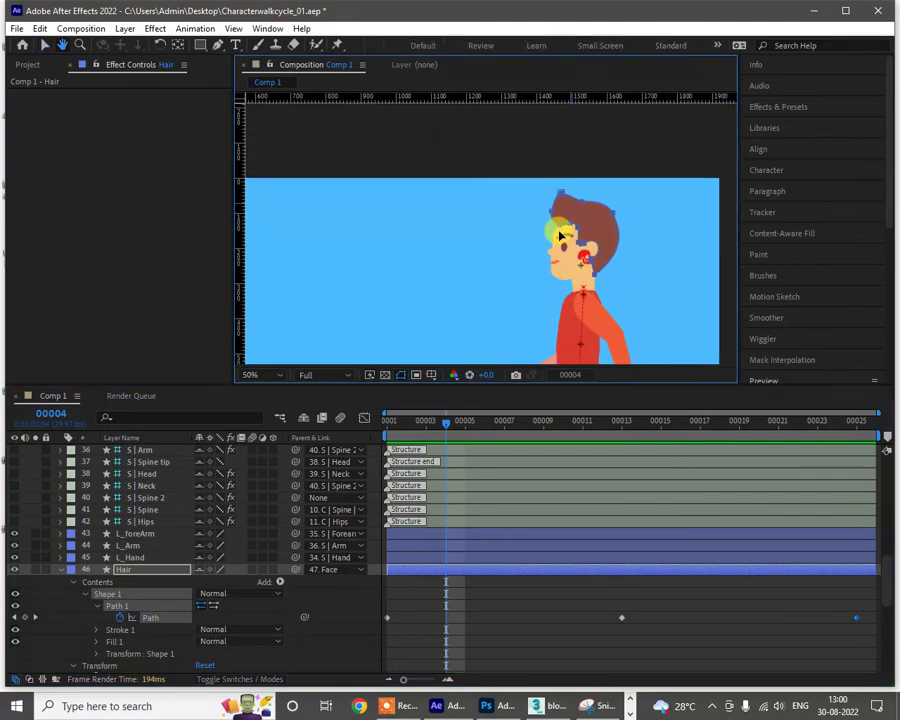
scroll(559, 211, up, 1)
drag(576, 211, 589, 237)
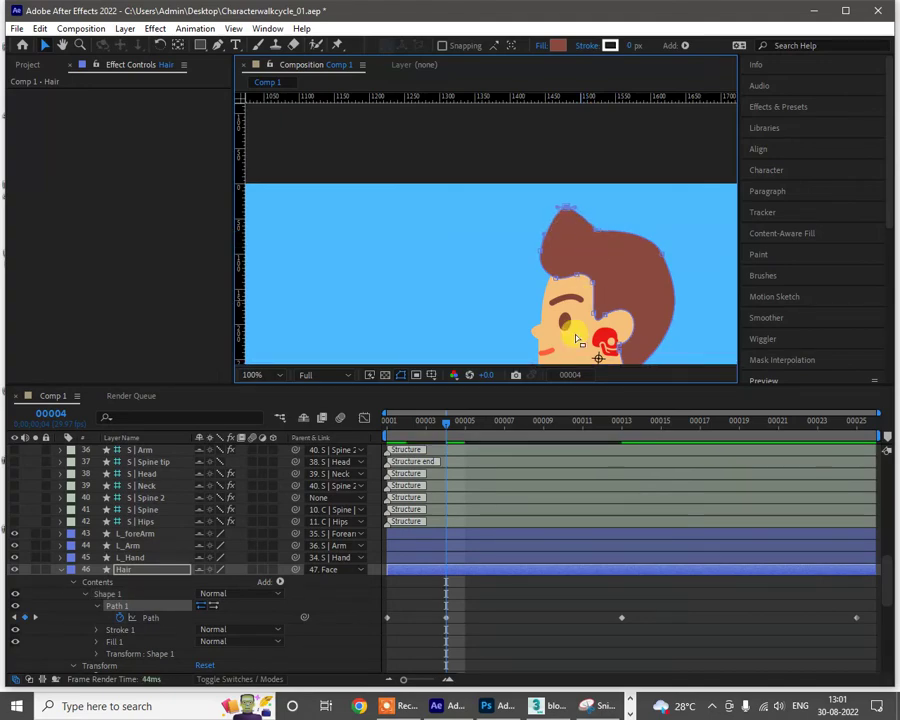
Step: Reshape the Hair path's front tuft forward and flatter at frame 9, and copy the frame 4 Path keyframe to frame 17
drag(437, 428, 548, 433)
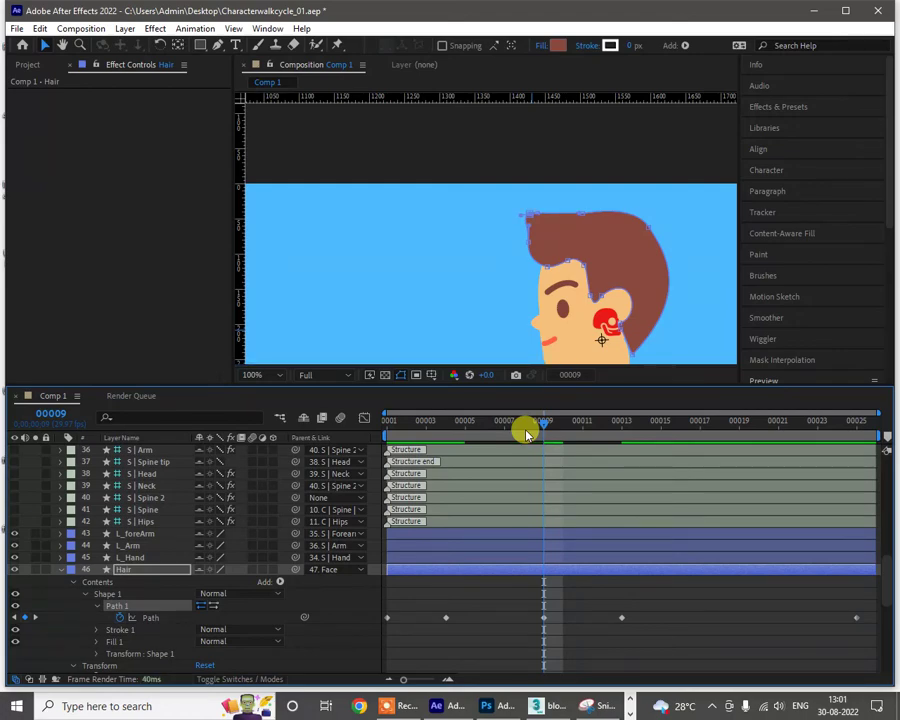
click(686, 424)
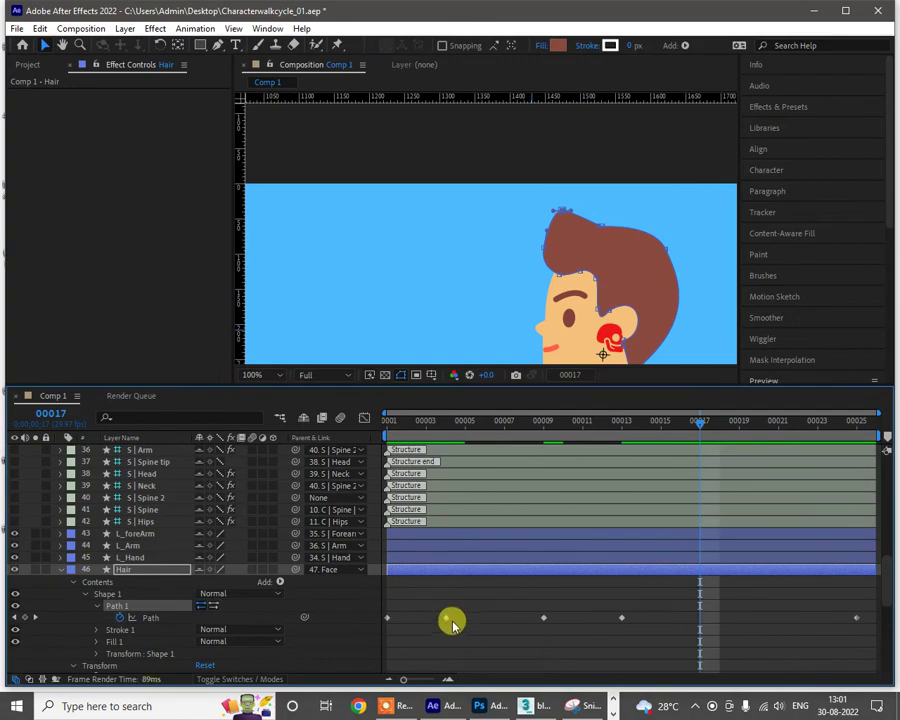
click(447, 620)
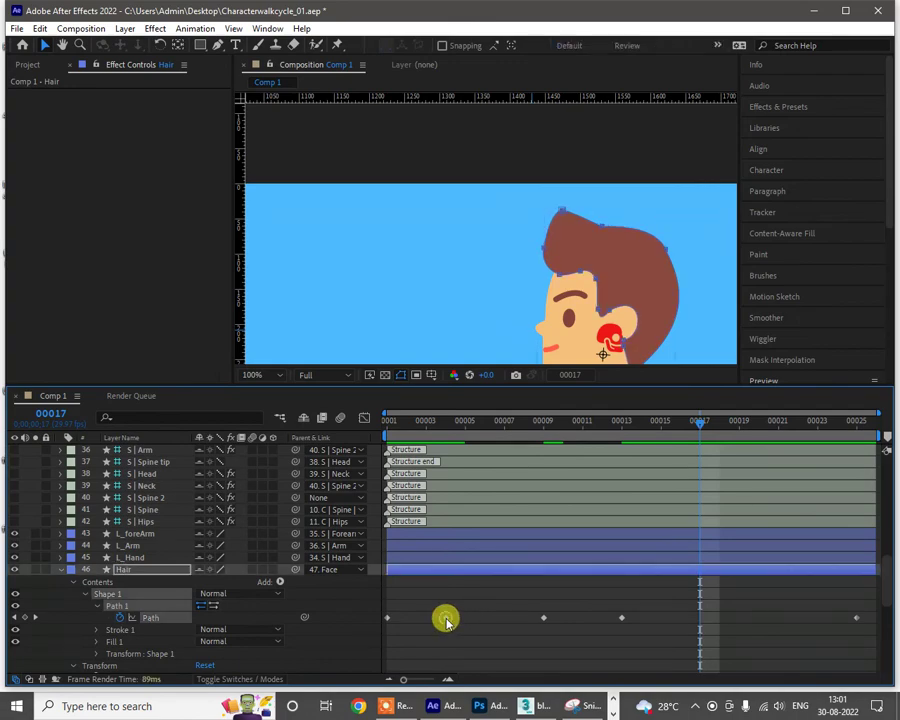
click(447, 620)
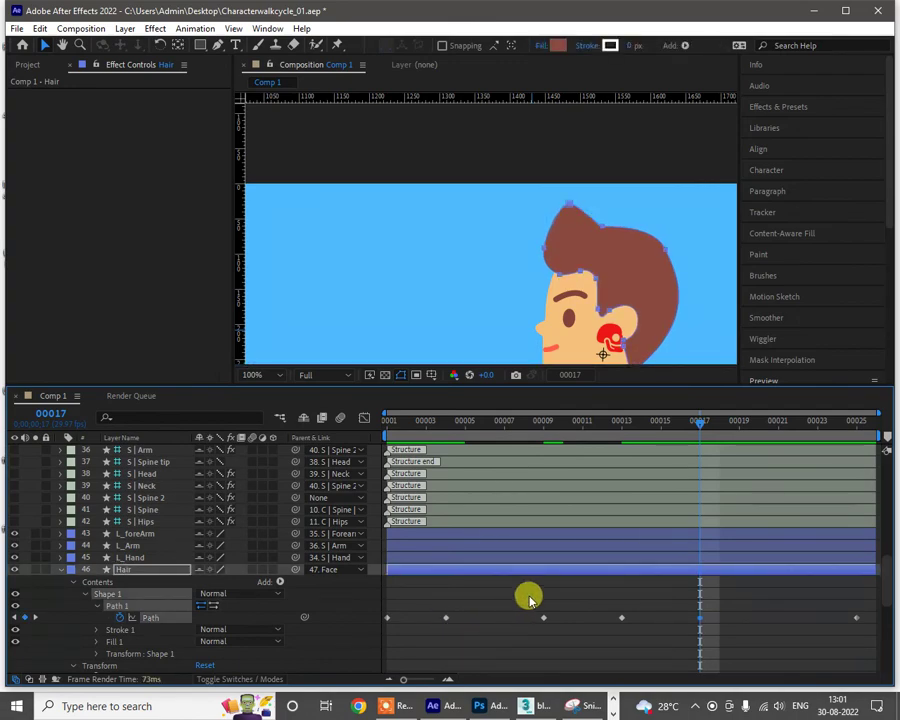
key(ctrl+c)
key(ctrl+v)
Step: Copy the Hair layer's Path keyframe from frame 9 to frame 23
click(545, 619)
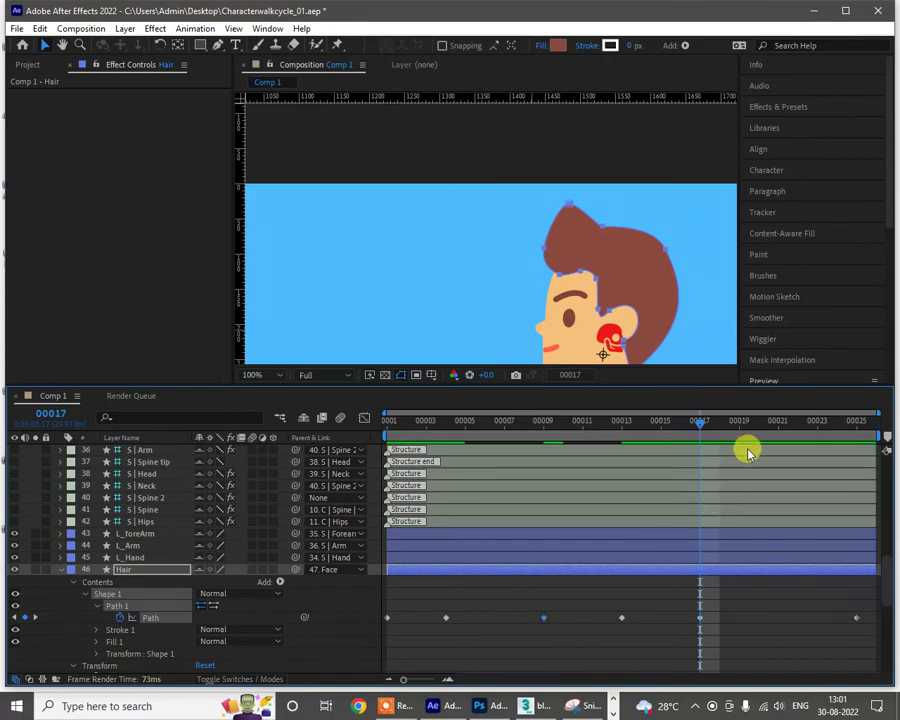
click(818, 420)
key(ctrl+c)
key(ctrl+v)
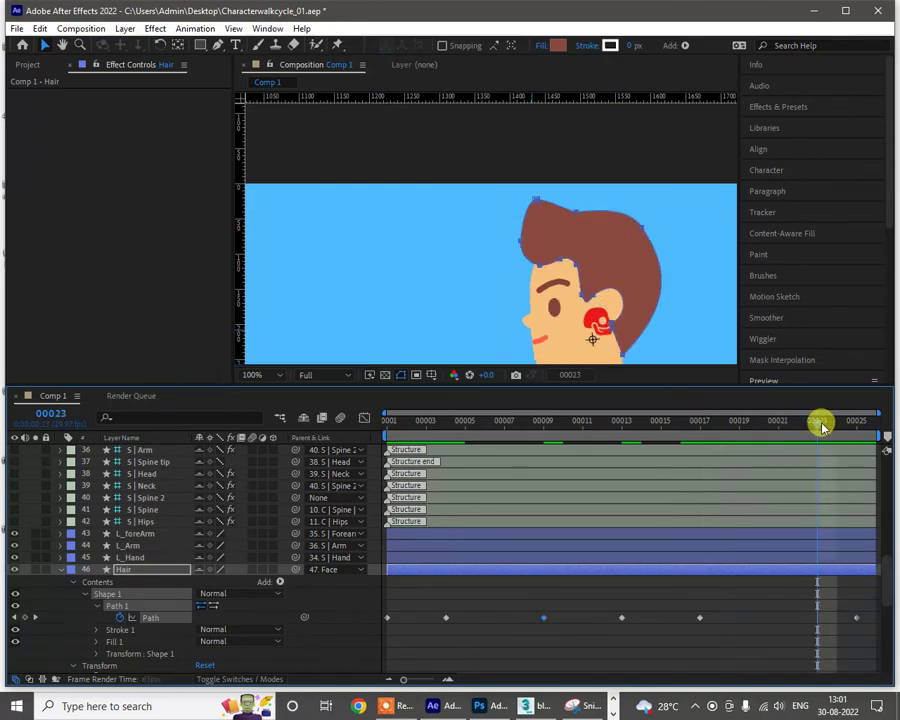
Step: Play back the walk cycle from frame 1 to review the hair's secondary motion
key(comma)
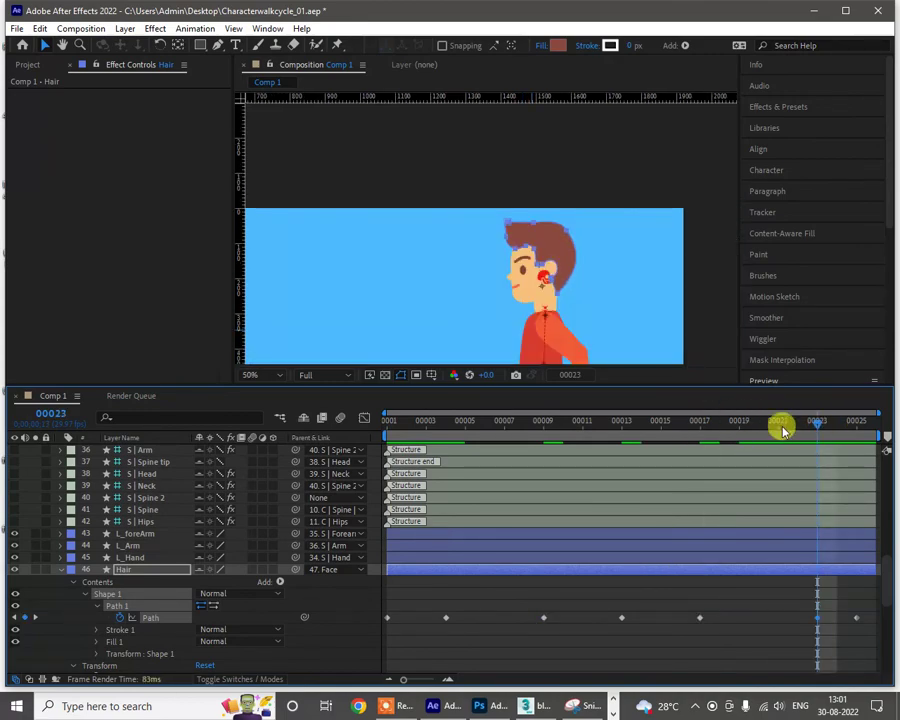
drag(781, 420, 358, 432)
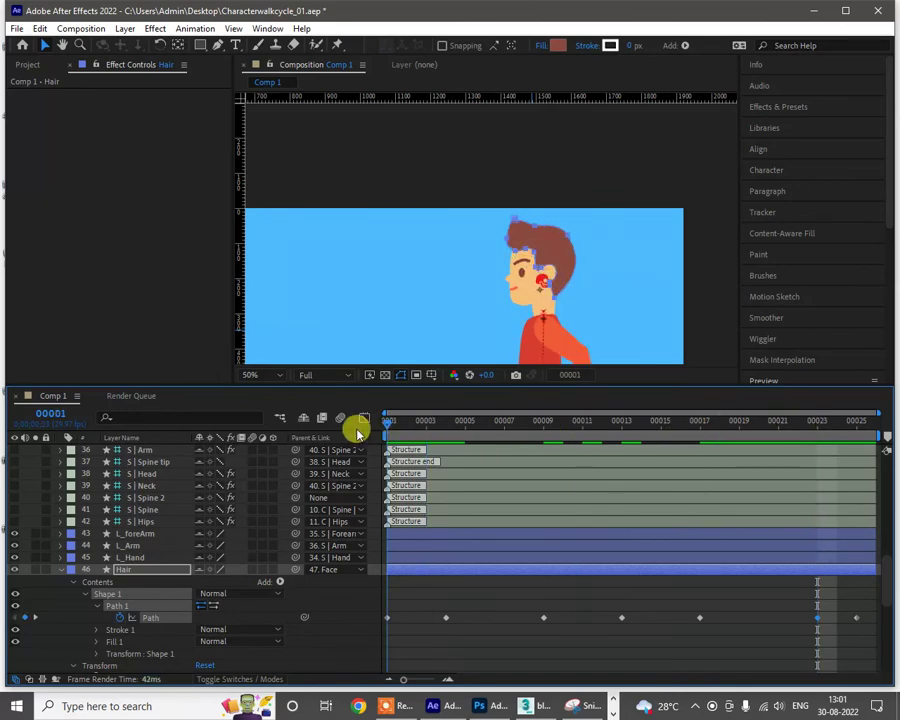
click(545, 648)
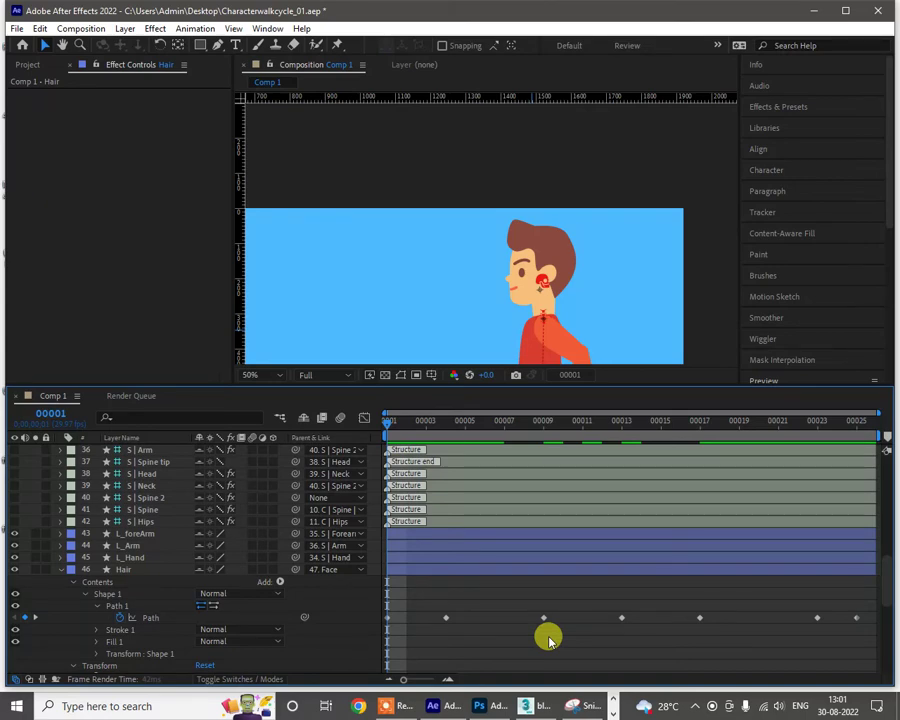
key(space)
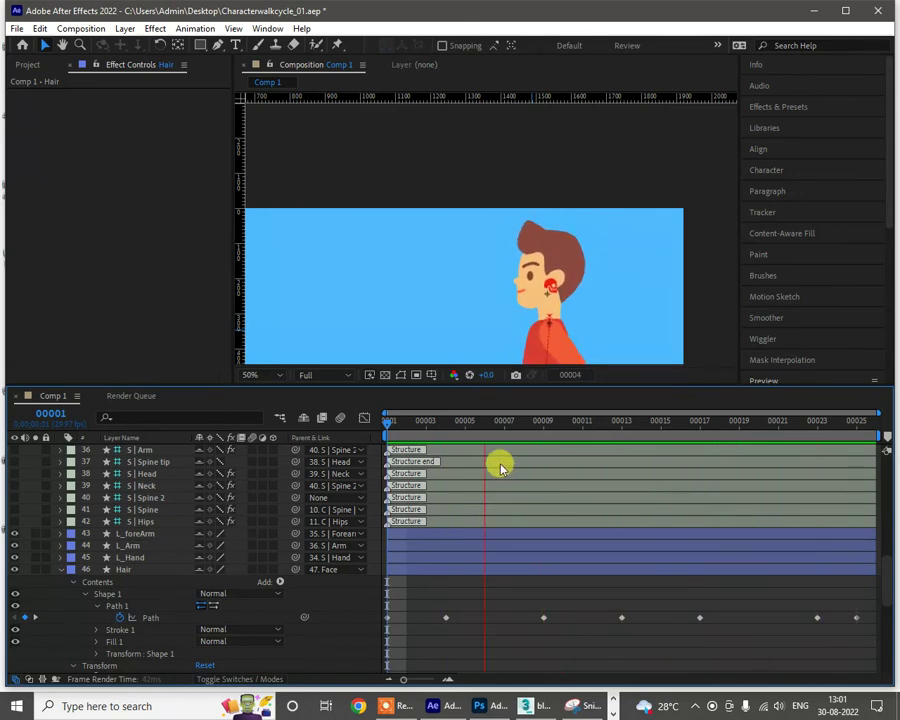
key(space)
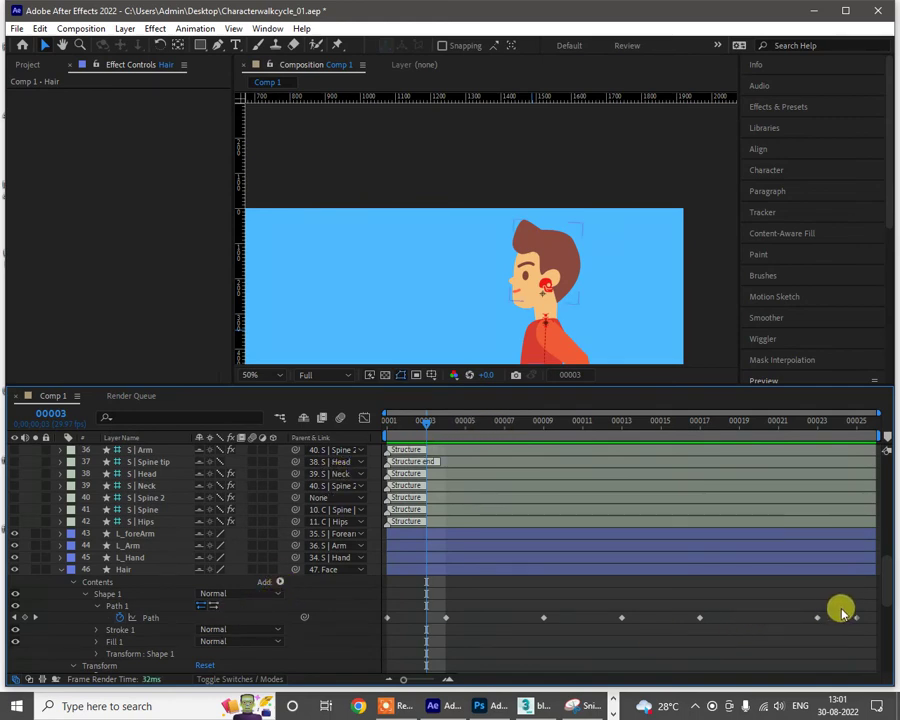
Step: Apply Easy Ease to all of the Hair layer's Path keyframes
drag(865, 606, 378, 635)
right_click(448, 618)
mouse_move(518, 606)
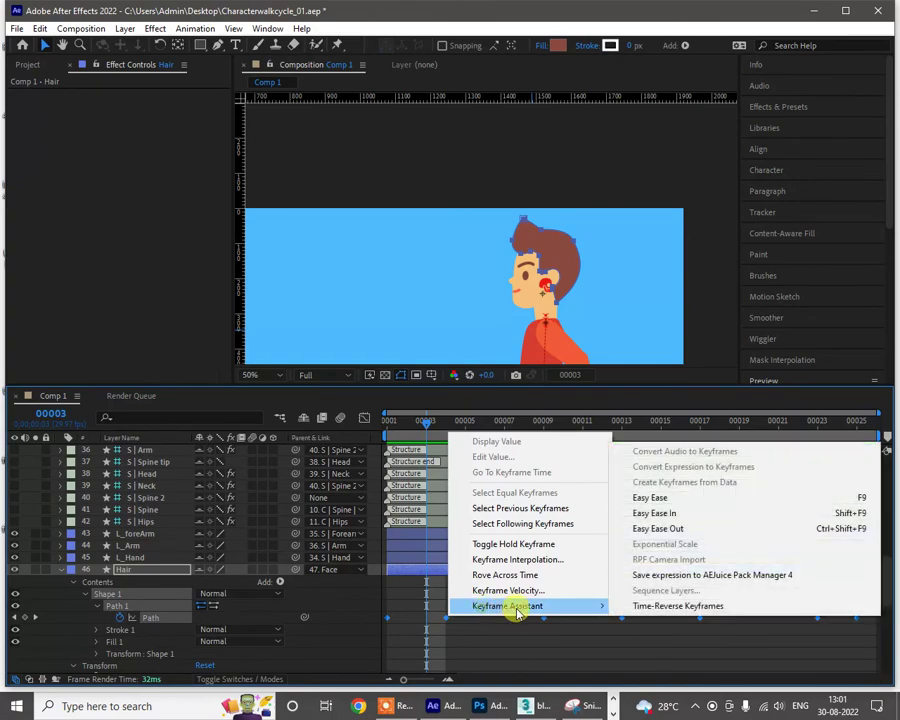
click(667, 501)
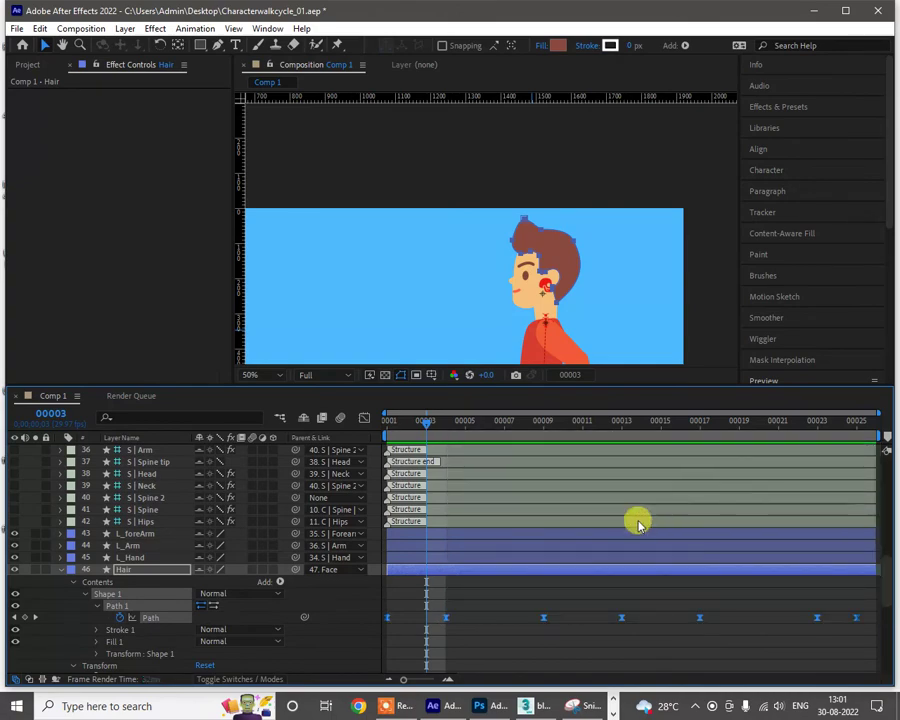
click(364, 419)
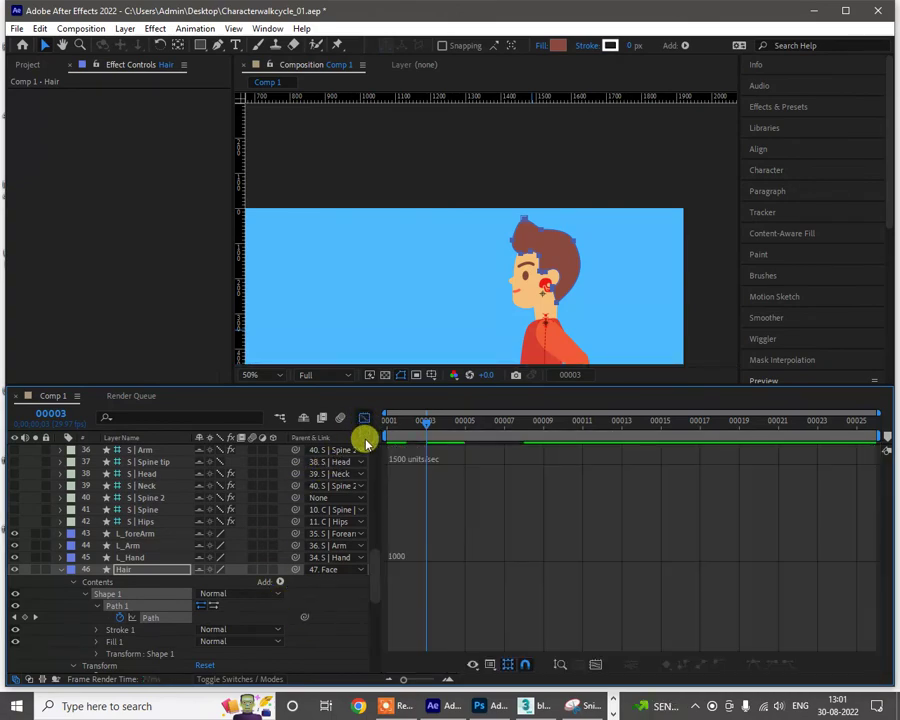
click(158, 618)
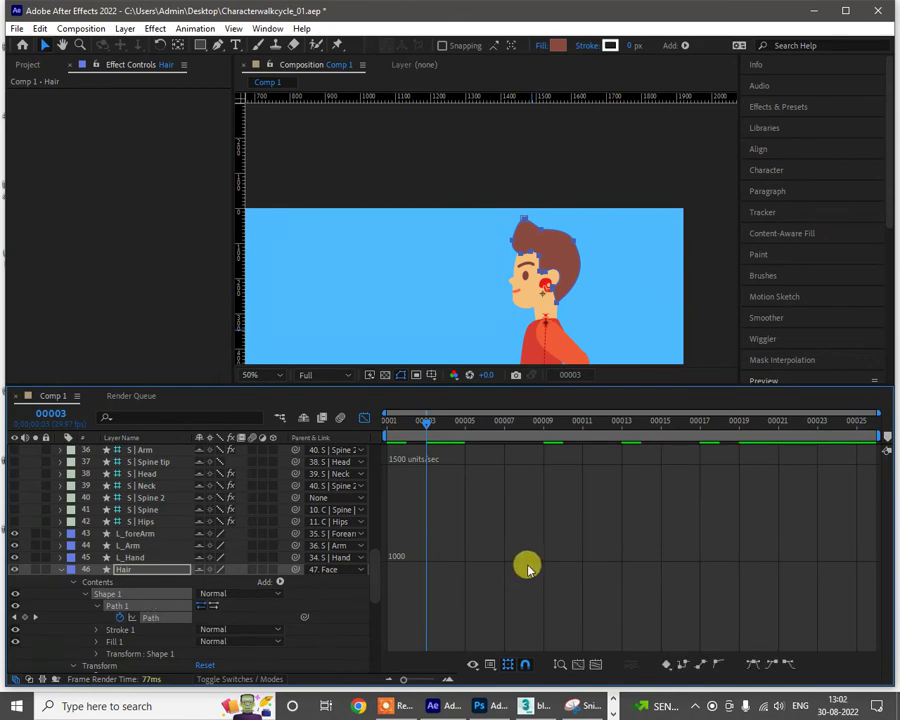
click(147, 630)
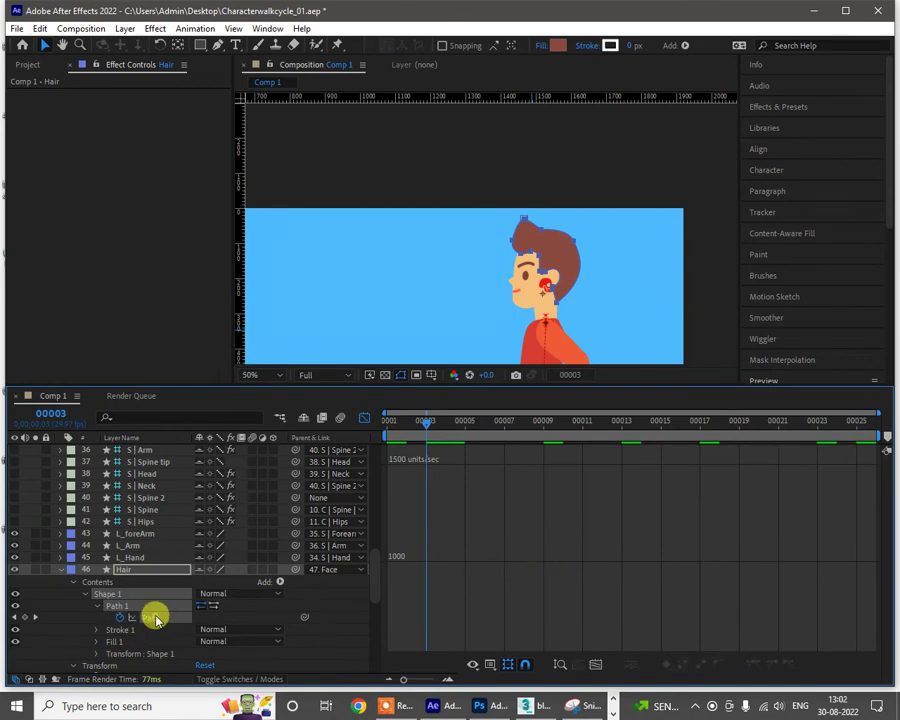
scroll(624, 568, down, 1)
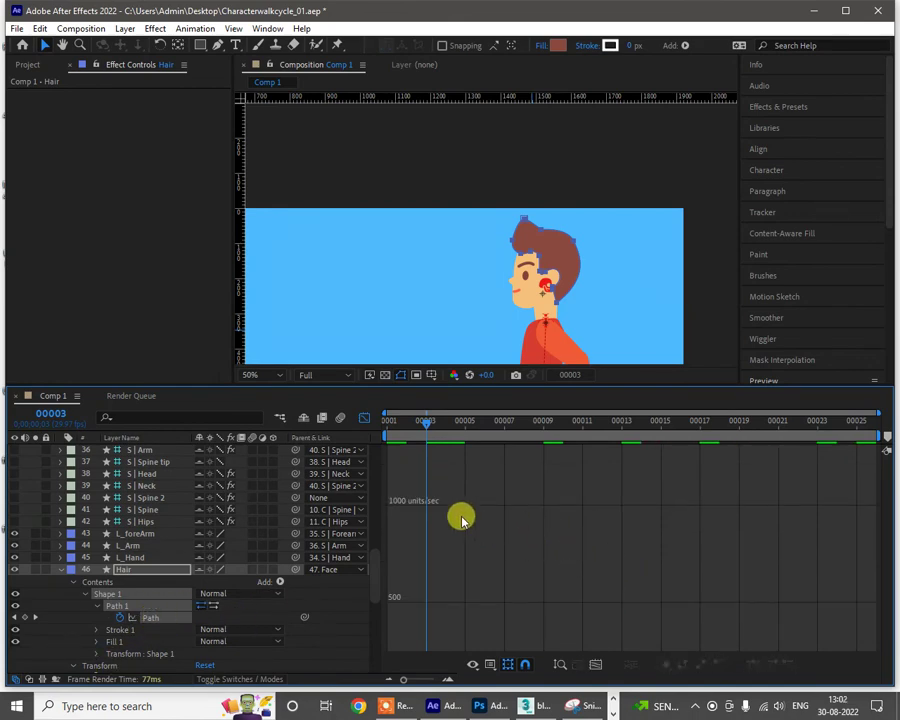
click(363, 418)
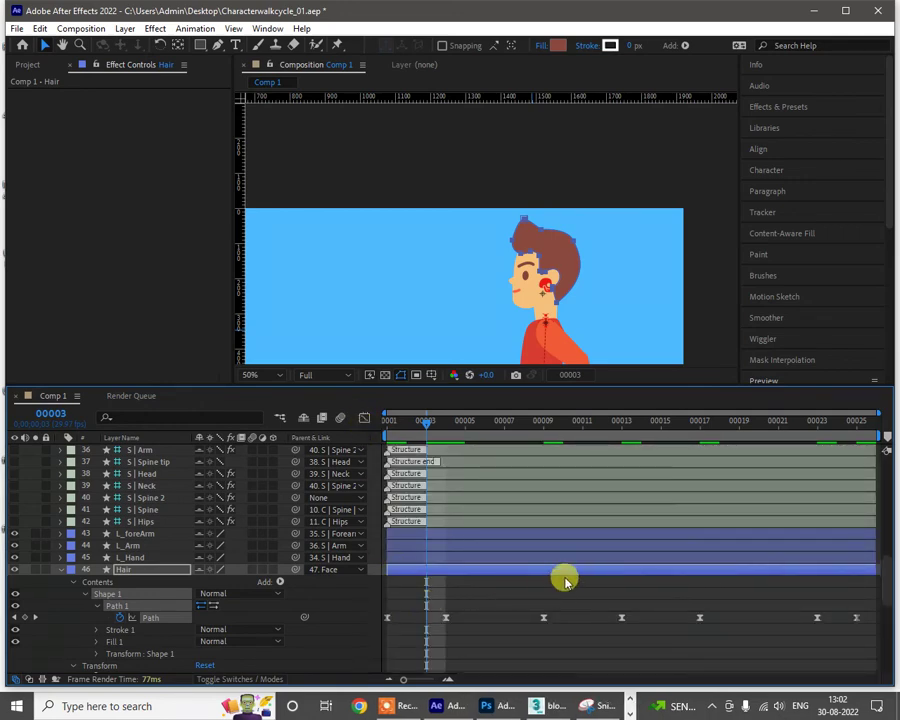
Step: Raise the tip of the Hair path's front tuft at frame 9 to soften the forward bend
click(866, 599)
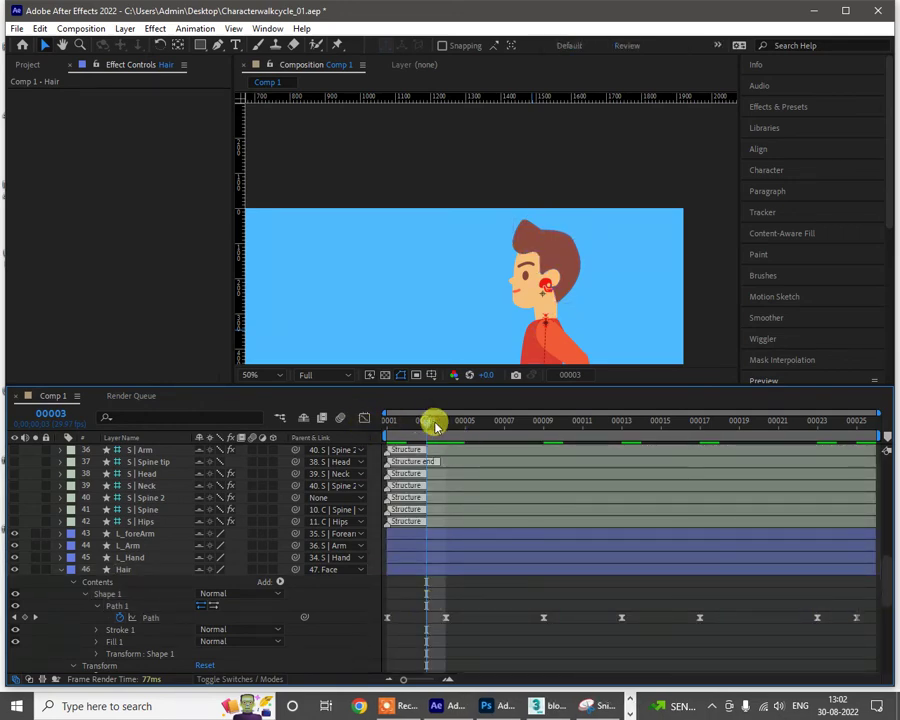
drag(435, 427, 541, 422)
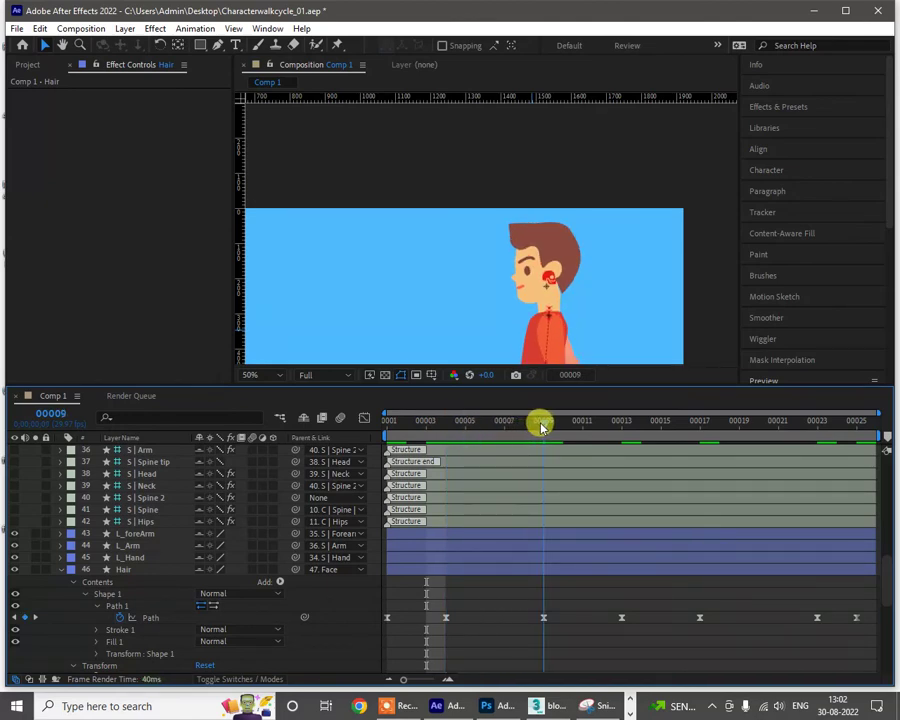
click(543, 620)
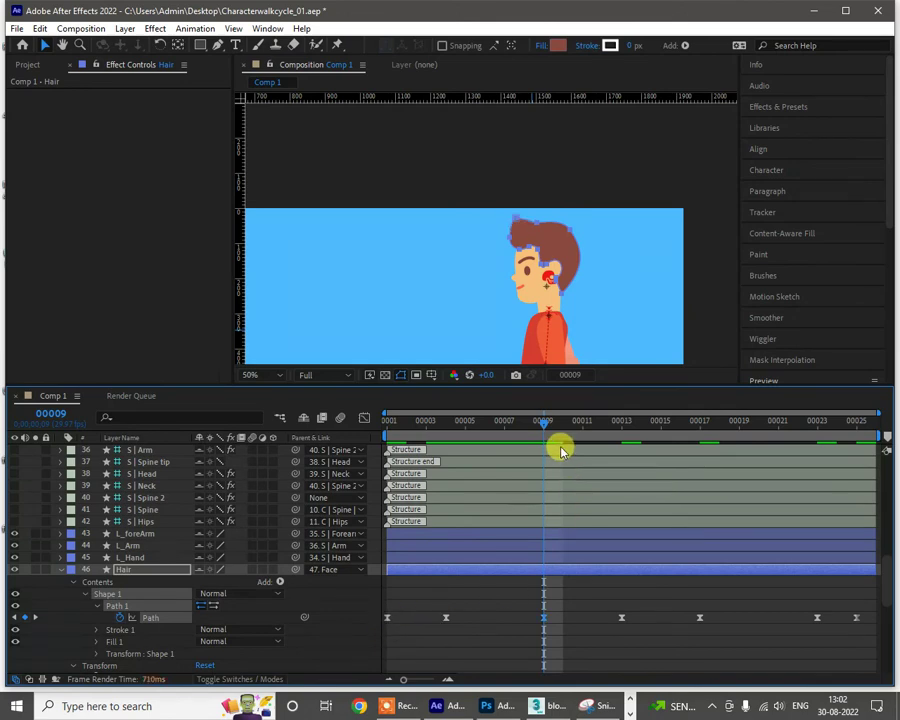
scroll(530, 212, up, 3)
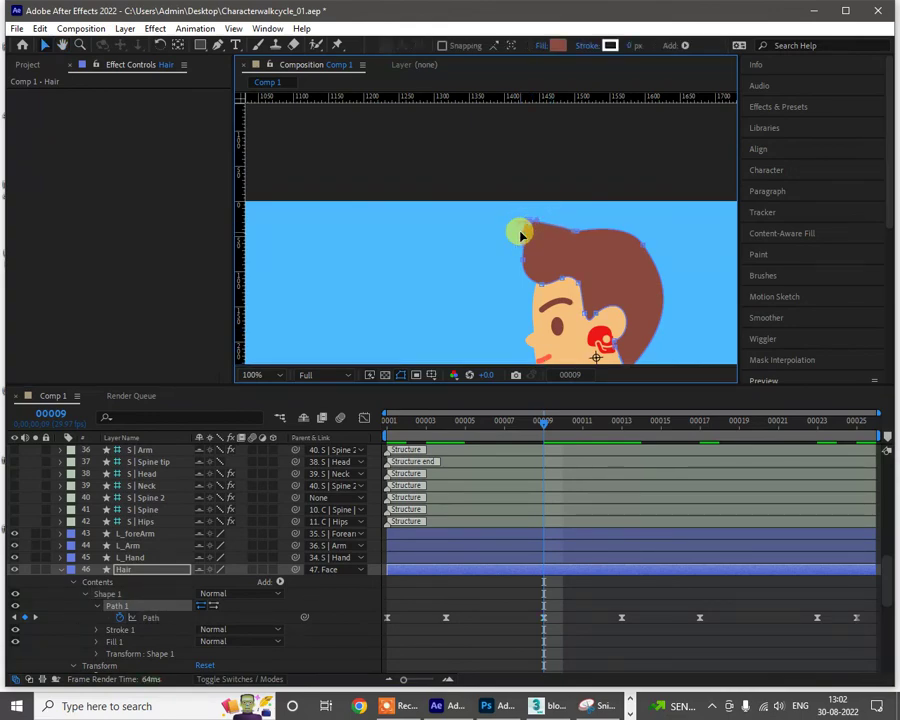
Step: Replace the Hair Path keyframe at frame 23 with a copy of the reshaped frame 9 keyframe
click(543, 618)
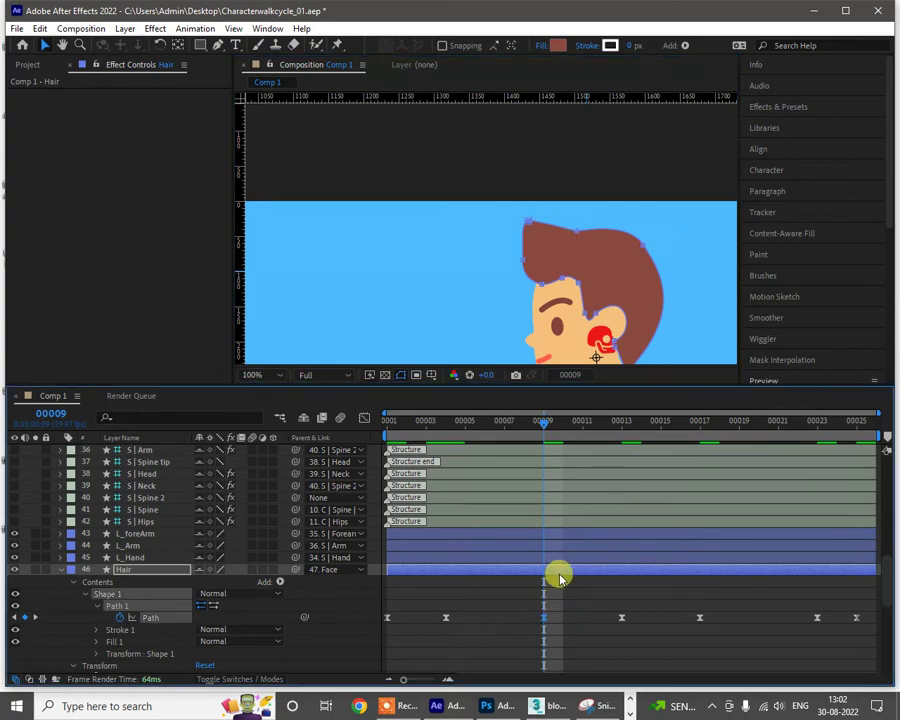
click(812, 426)
key(ctrl+v)
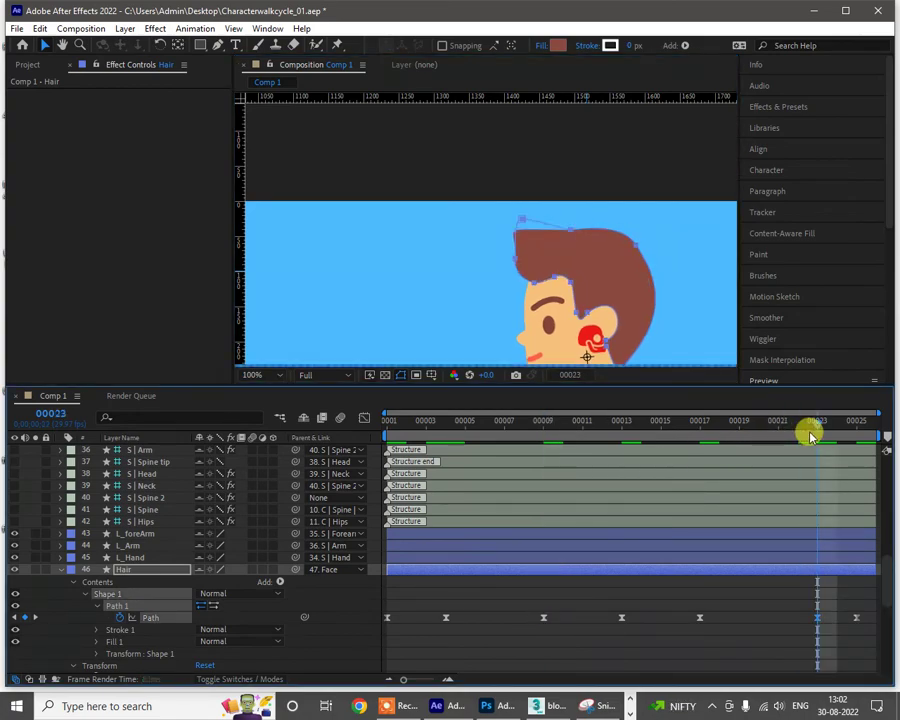
Step: Play back the walk cycle from frame 1 to review the eased, softened hair motion
drag(809, 431, 365, 452)
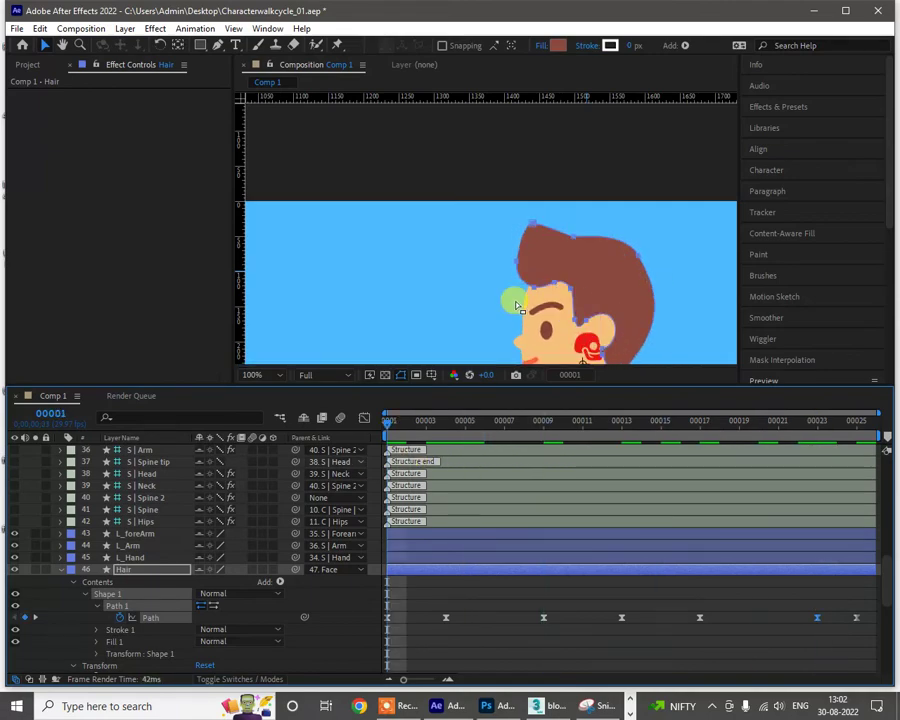
scroll(541, 273, down, 1)
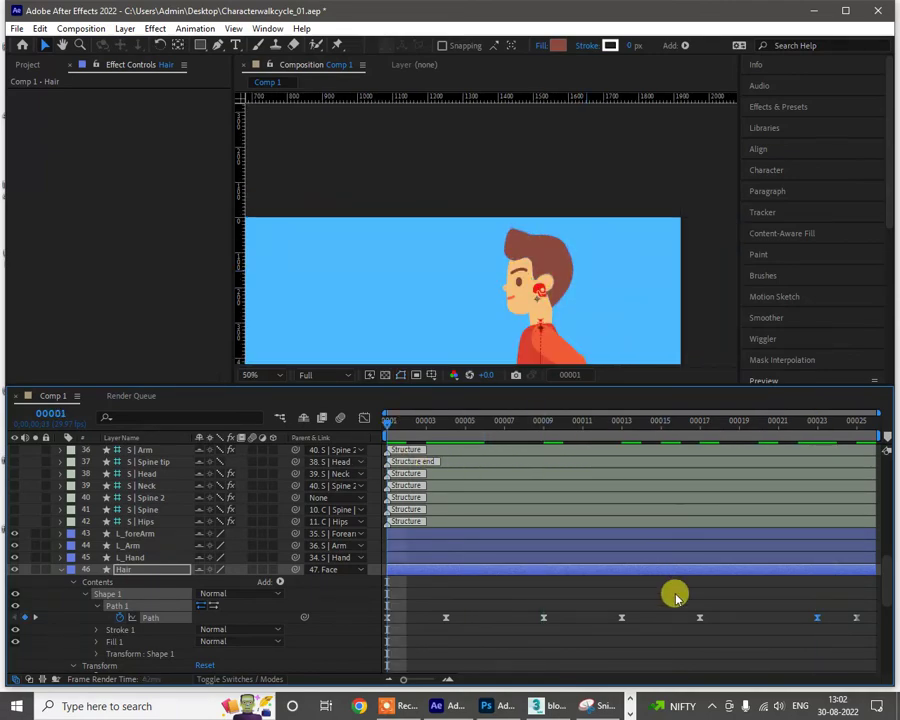
key(space)
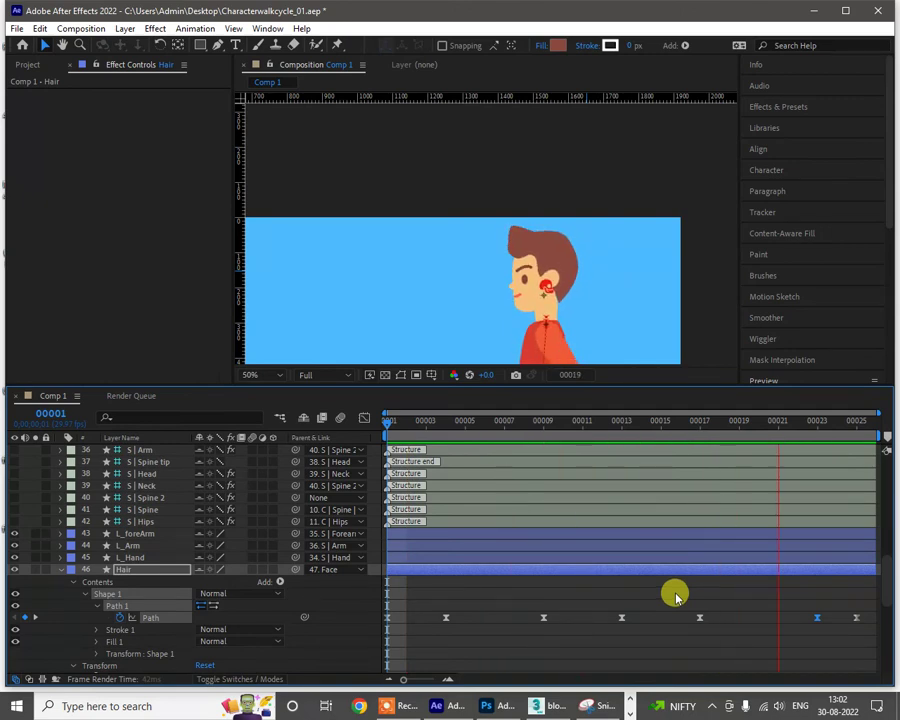
scroll(512, 290, down, 1)
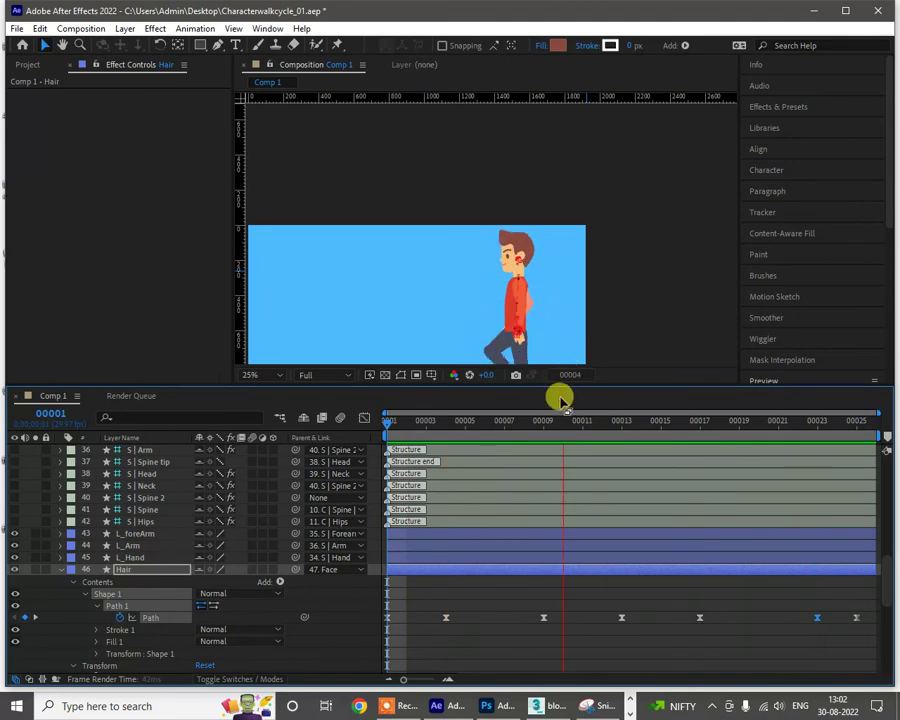
key(space)
Step: Lower the tip of the Hair path's front tuft at frame 4 and nudge it slightly toward the back of the head
drag(530, 427, 451, 447)
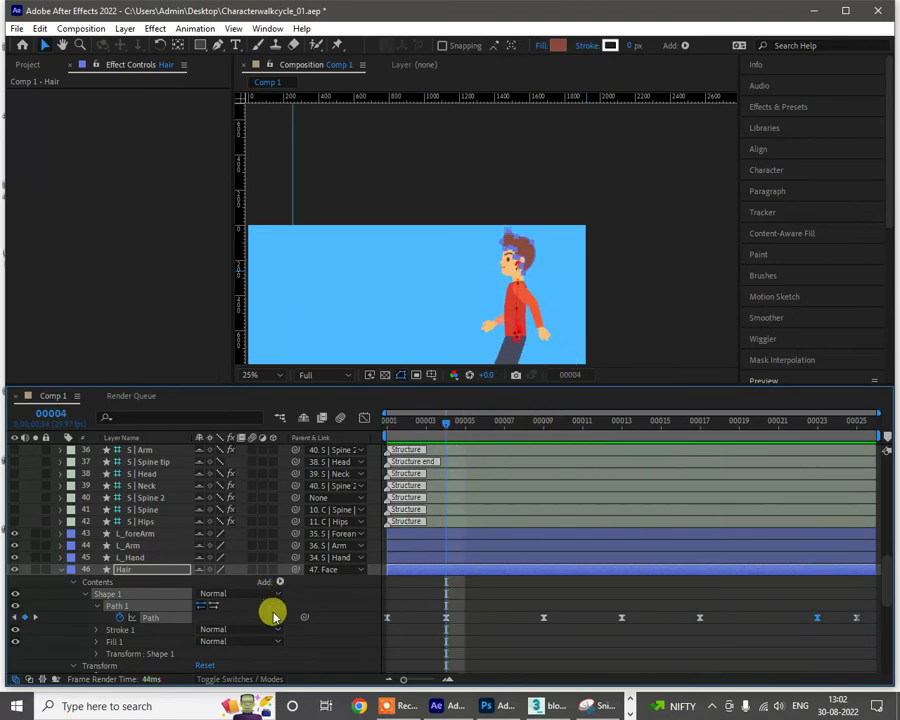
scroll(524, 222, up, 2)
scroll(566, 270, up, 2)
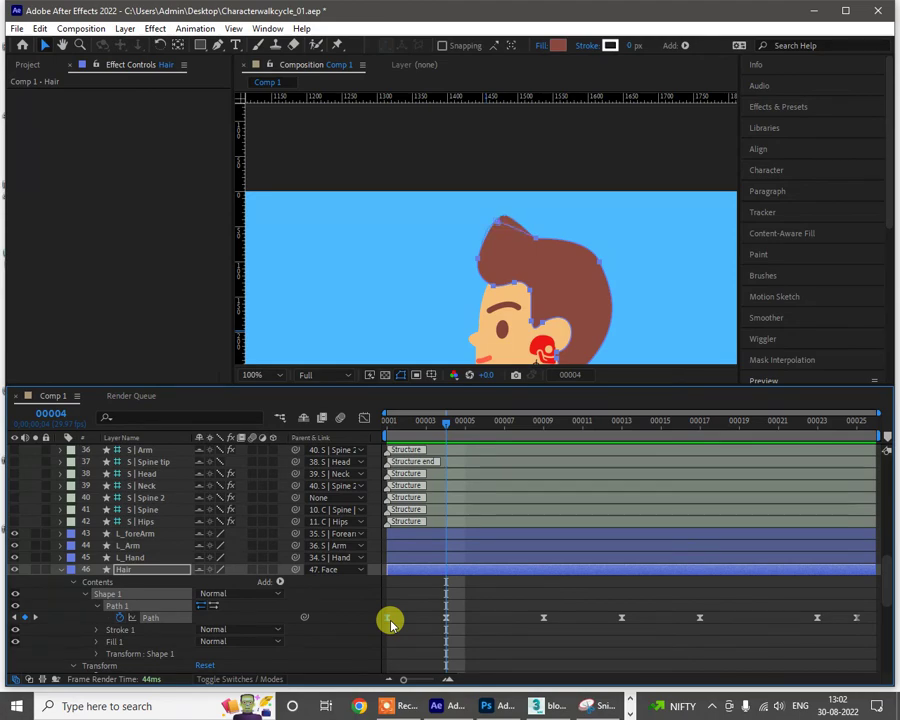
scroll(508, 237, up, 2)
key(h)
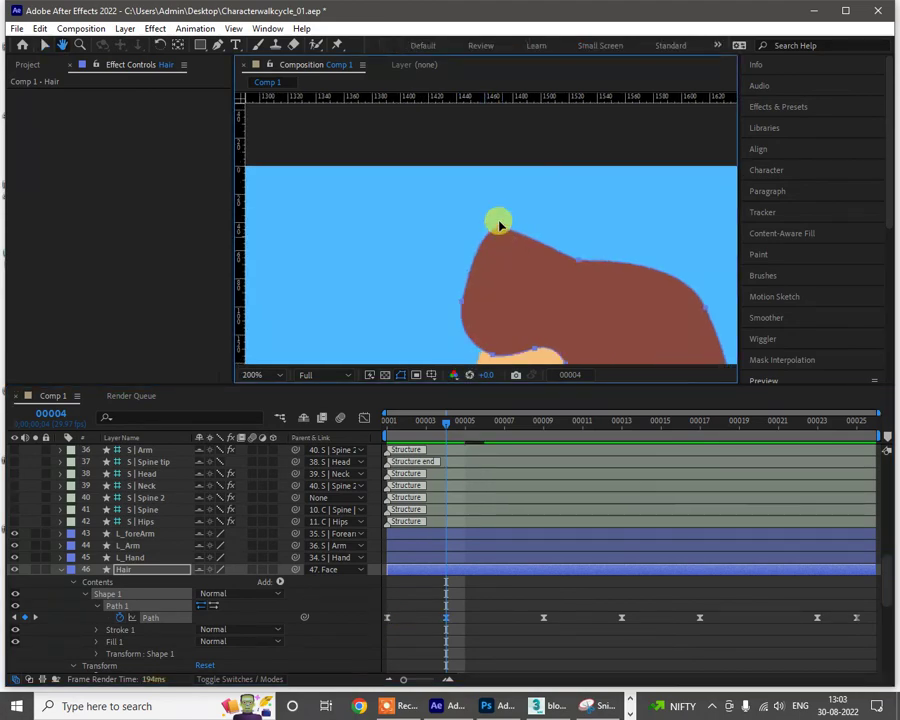
key(v)
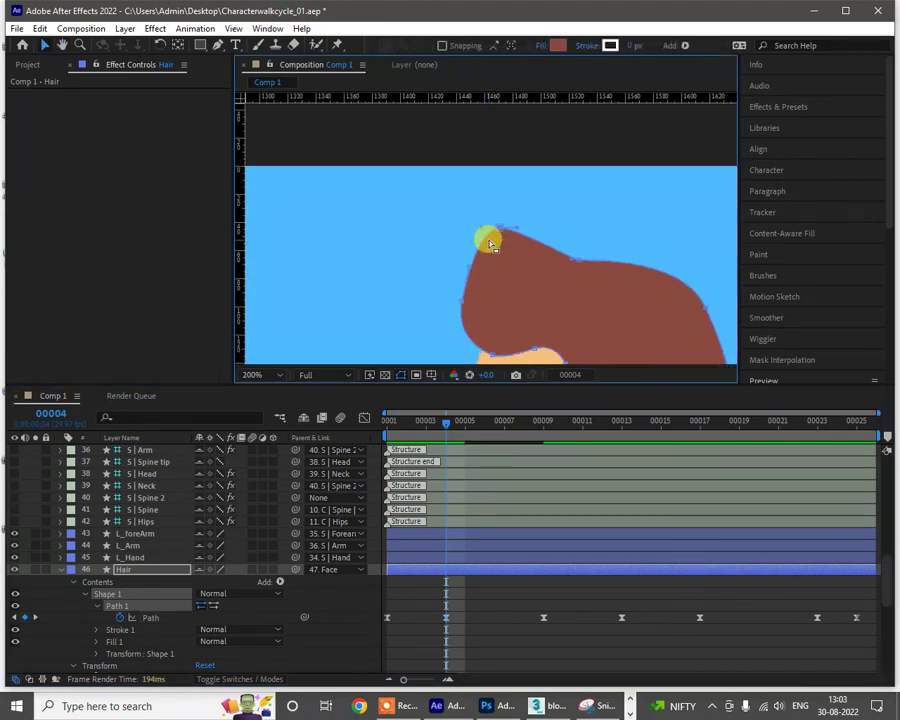
key(Right)
key(Right)
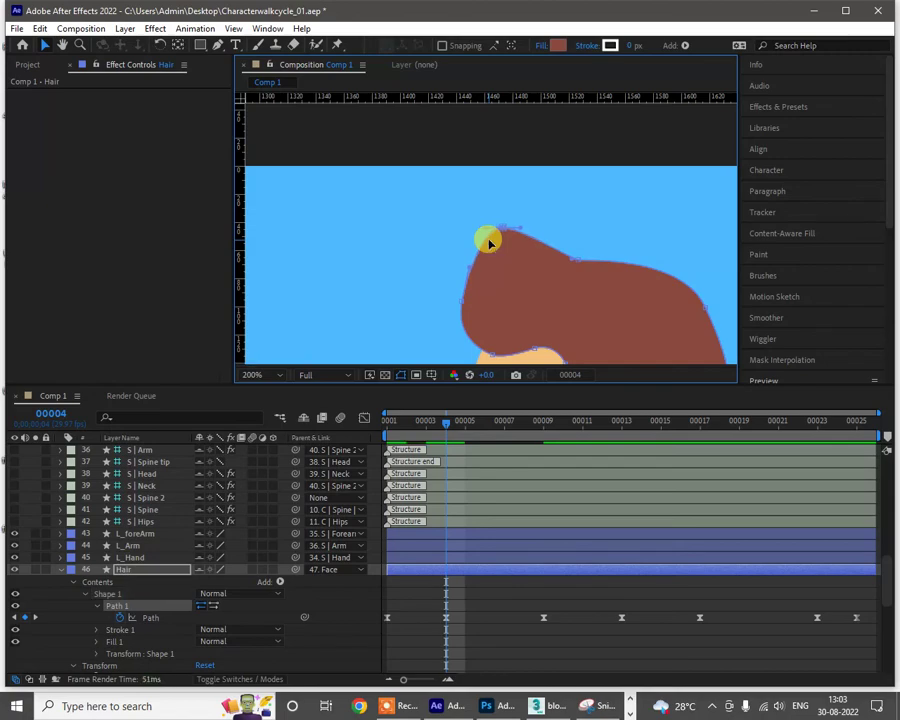
Step: Replace the Hair Path keyframe at frame 17 with a copy of the reshaped frame 4 keyframe
click(446, 619)
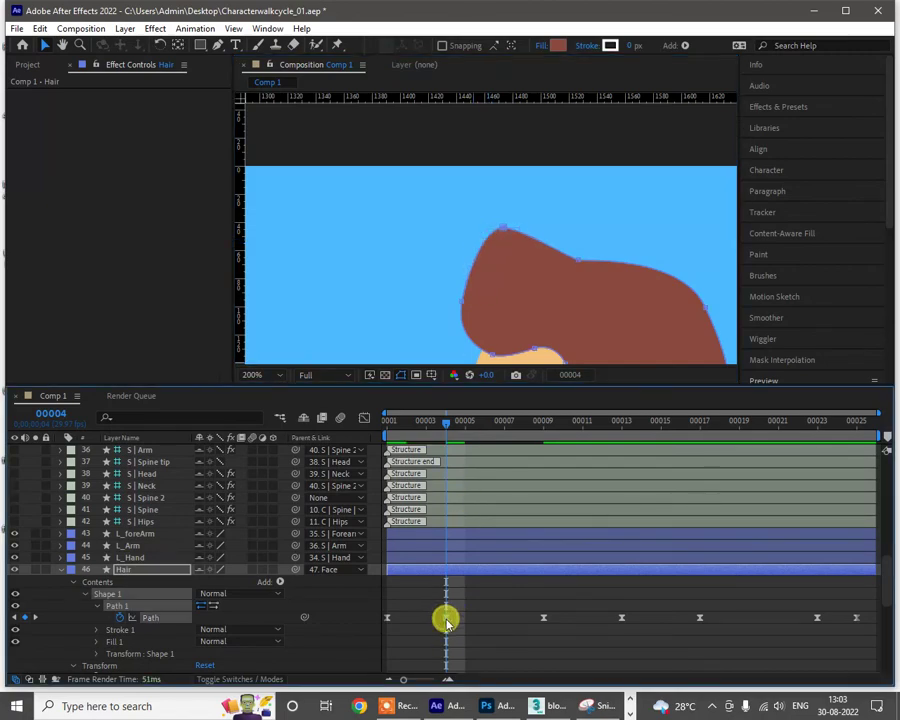
click(697, 427)
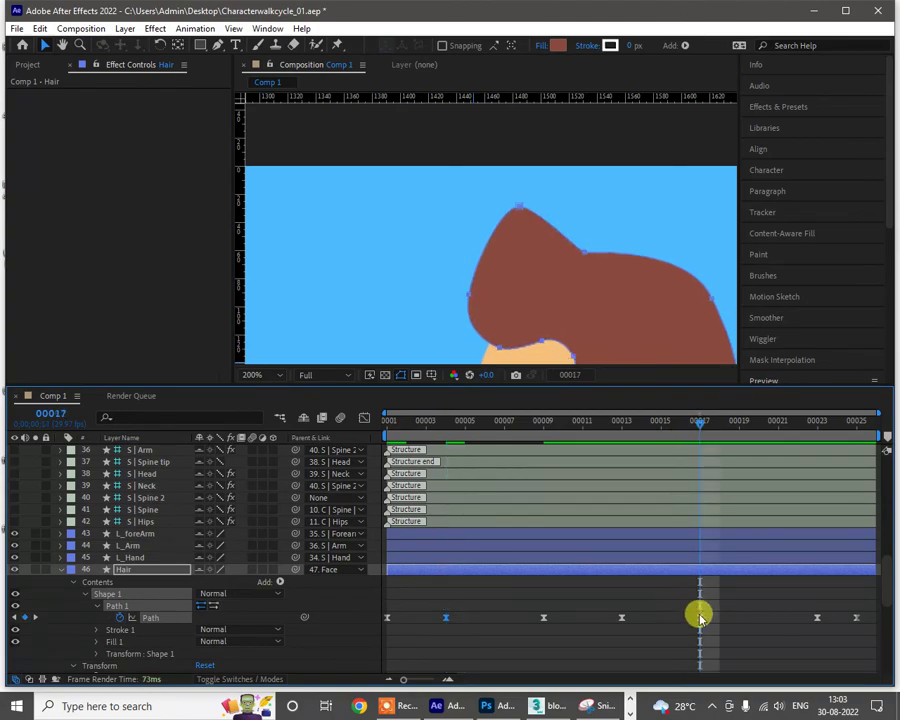
Step: Play back the walk cycle from frame 1 and scrub through it to review the hair motion against the whole body
scroll(628, 340, down, 2)
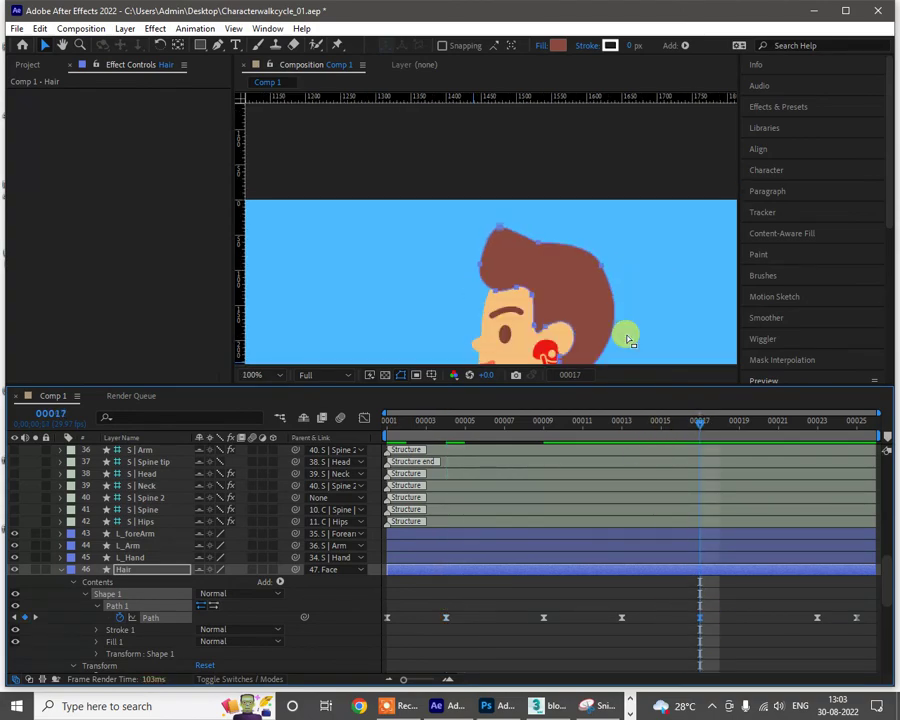
drag(474, 427, 311, 418)
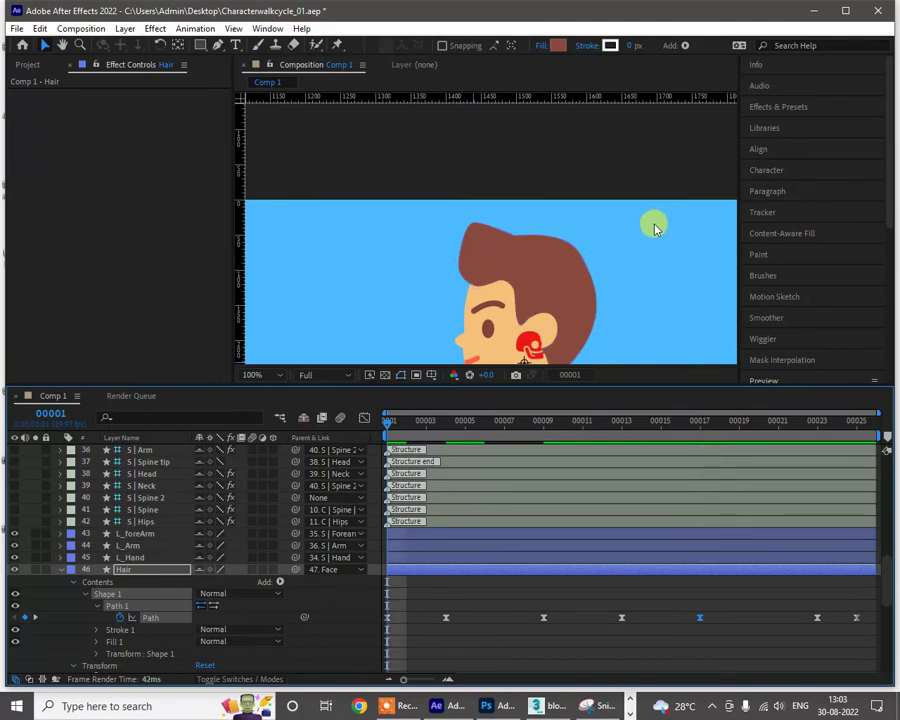
key(space)
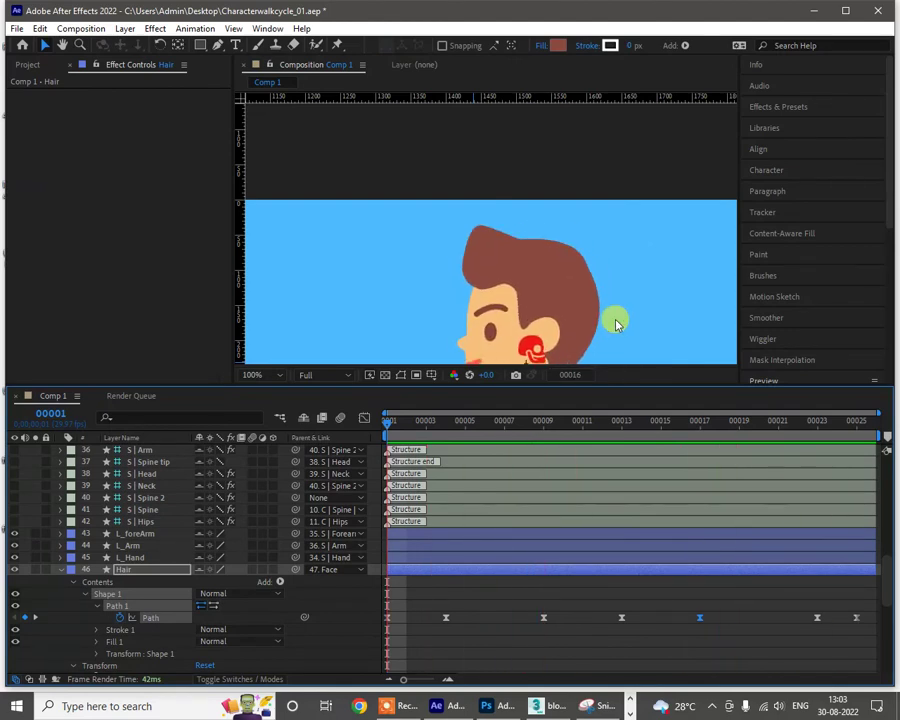
scroll(614, 320, down, 4)
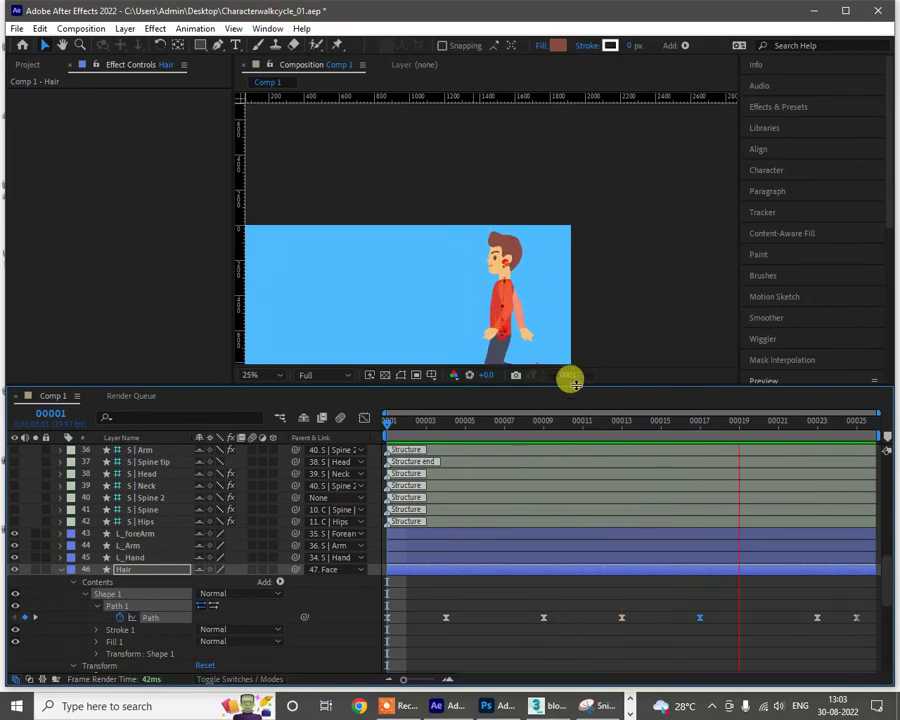
scroll(486, 341, up, 2)
drag(556, 300, 565, 169)
key(v)
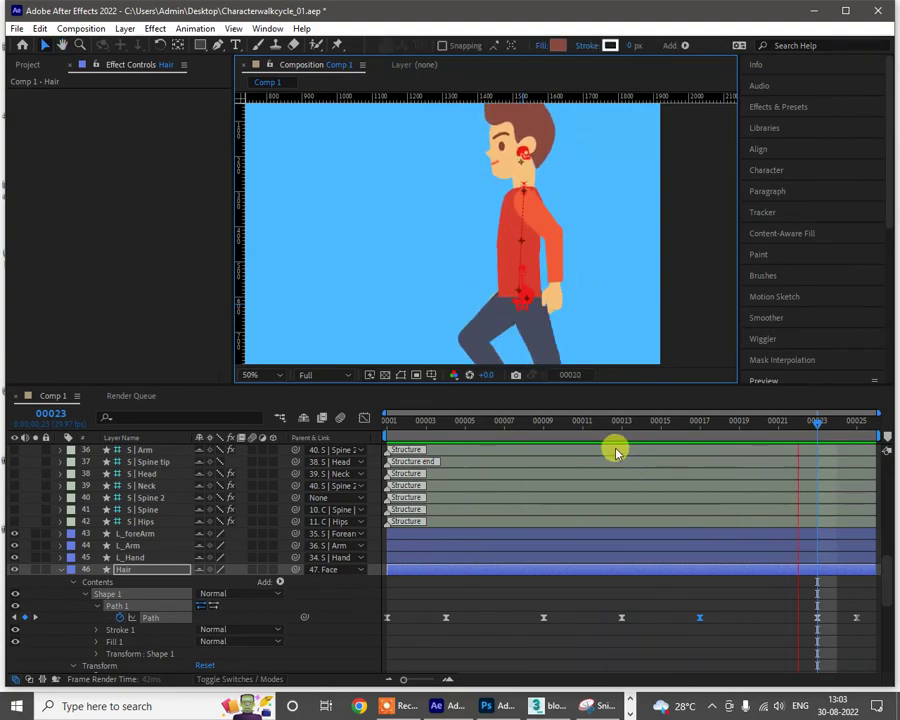
drag(625, 429, 508, 435)
click(485, 428)
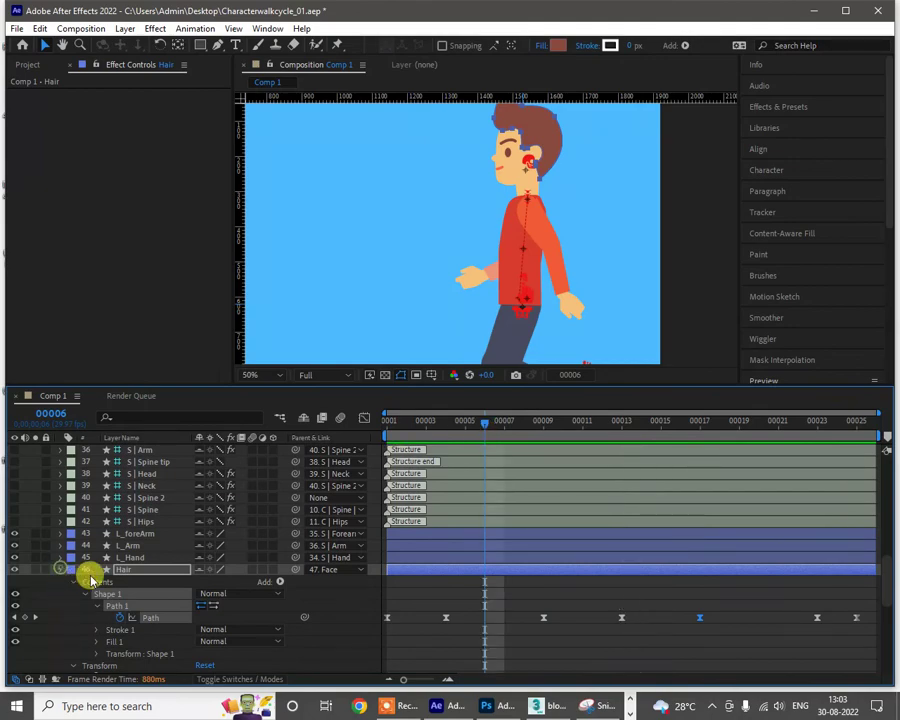
Step: Collapse the Hair layer's properties and select the Lowerbody layer
click(62, 570)
scroll(150, 630, down, 1)
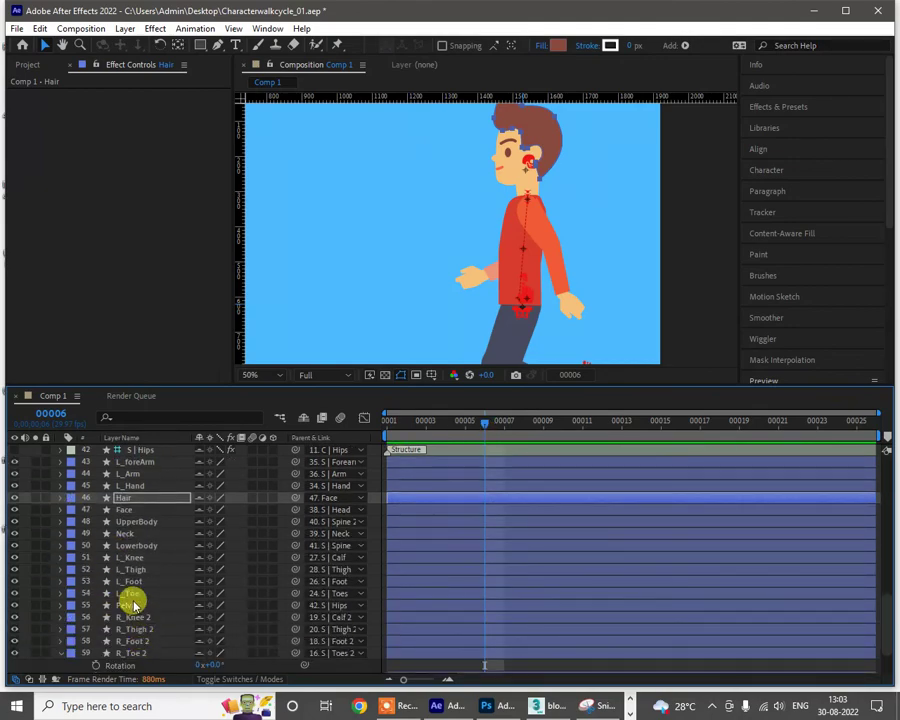
click(141, 569)
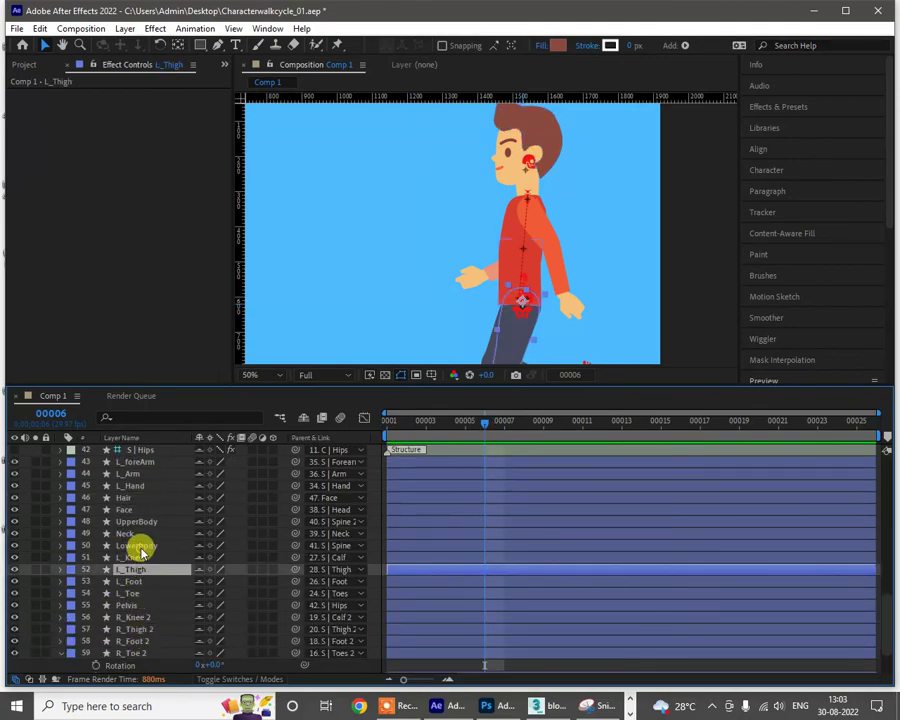
click(142, 546)
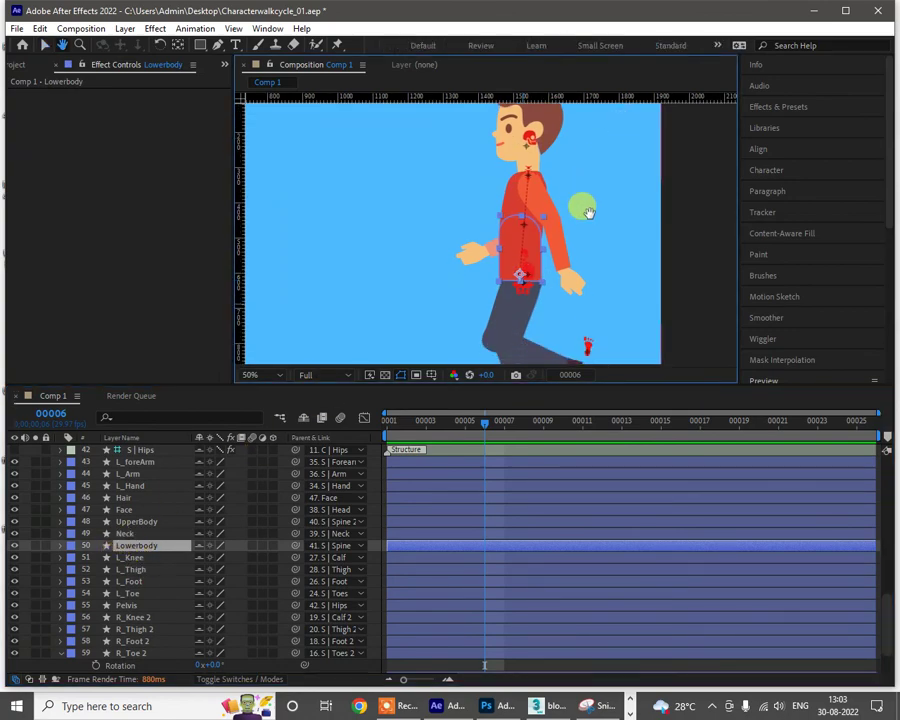
Step: Expand the Lowerbody layer down to its Path property and start keyframing the path at frame 1
drag(482, 421, 392, 428)
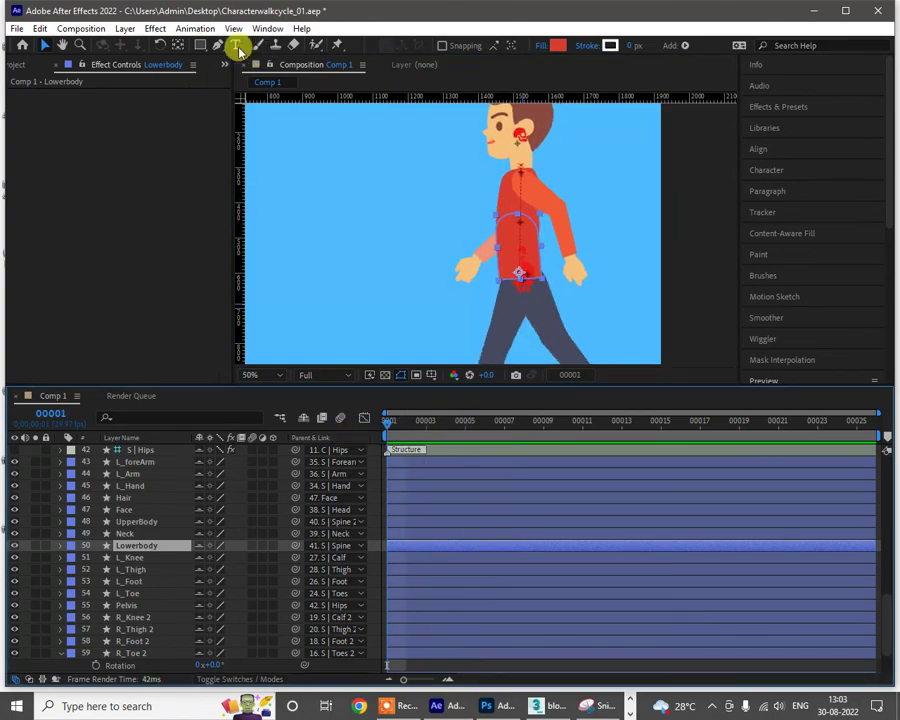
click(219, 47)
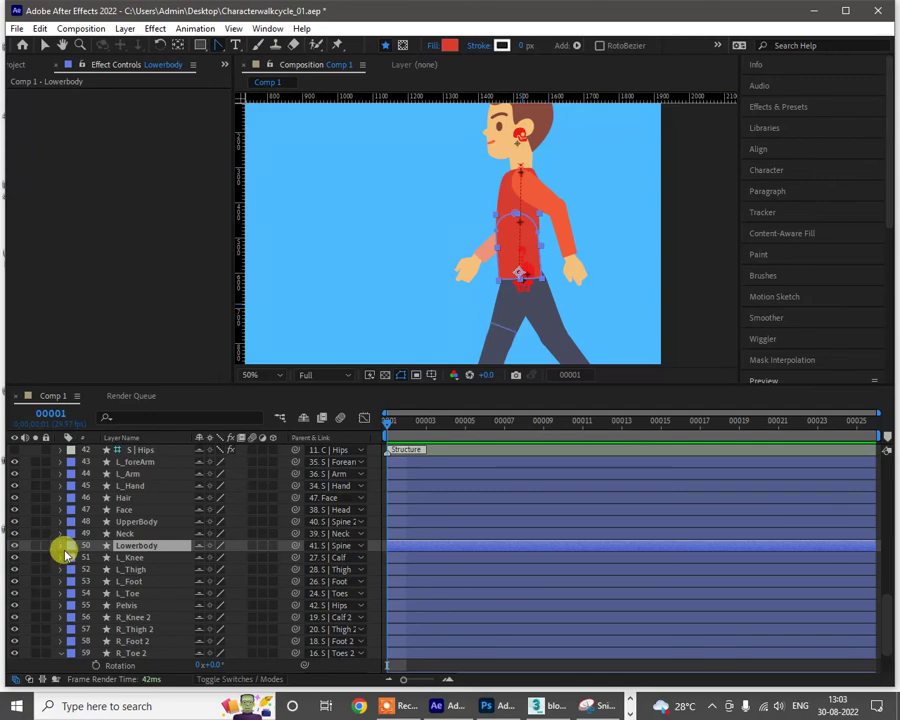
click(61, 546)
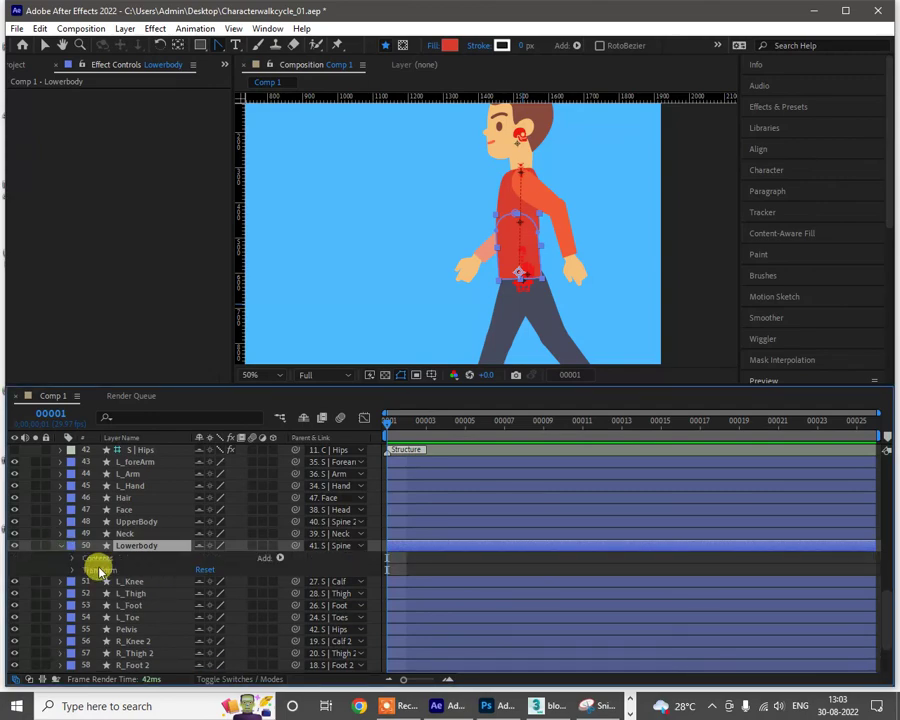
click(73, 558)
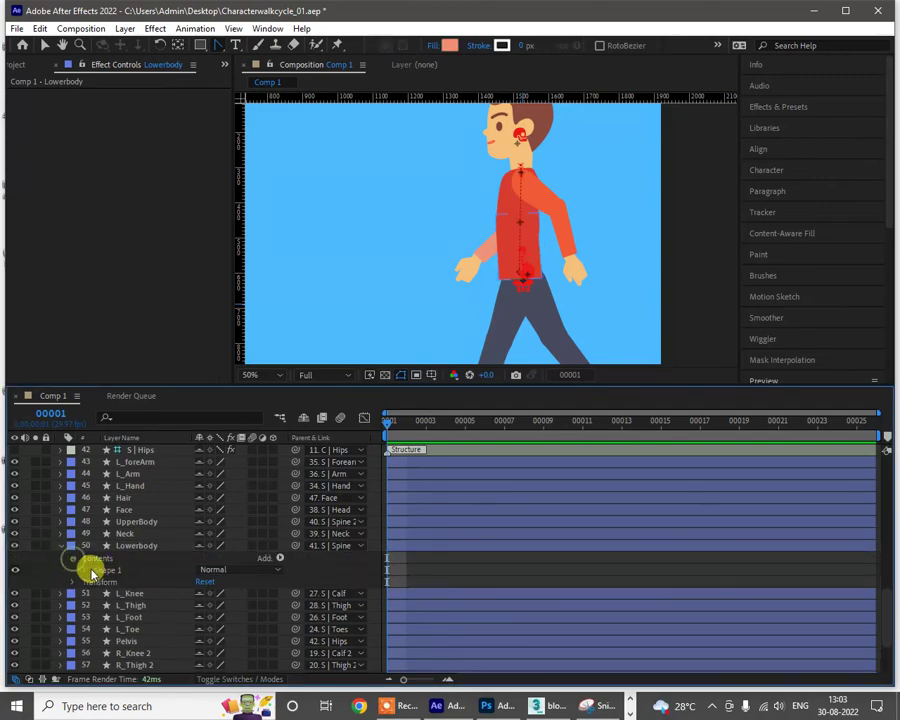
click(87, 571)
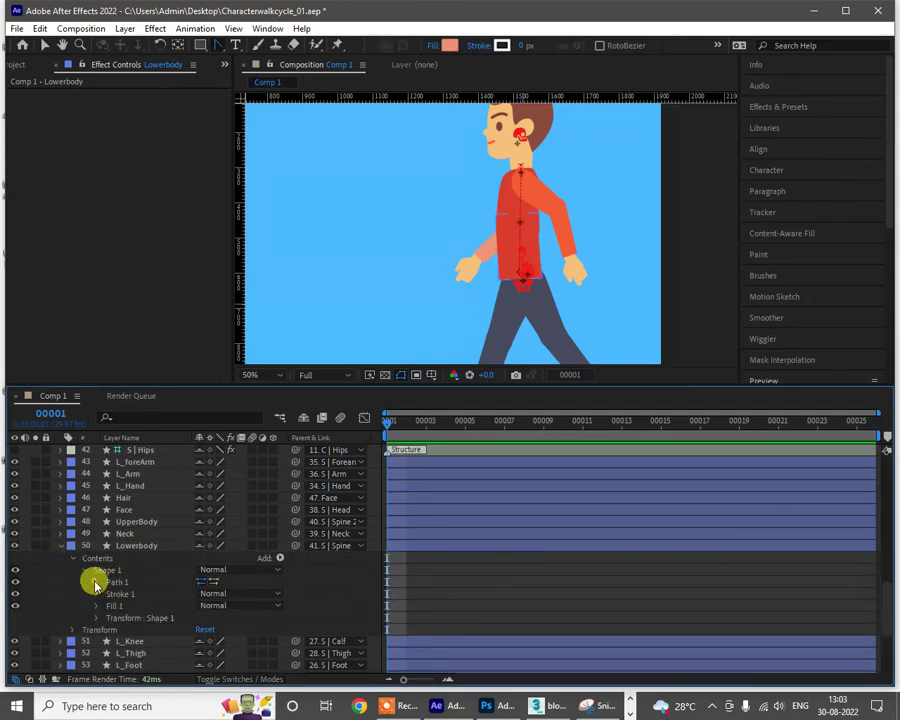
click(96, 582)
click(118, 596)
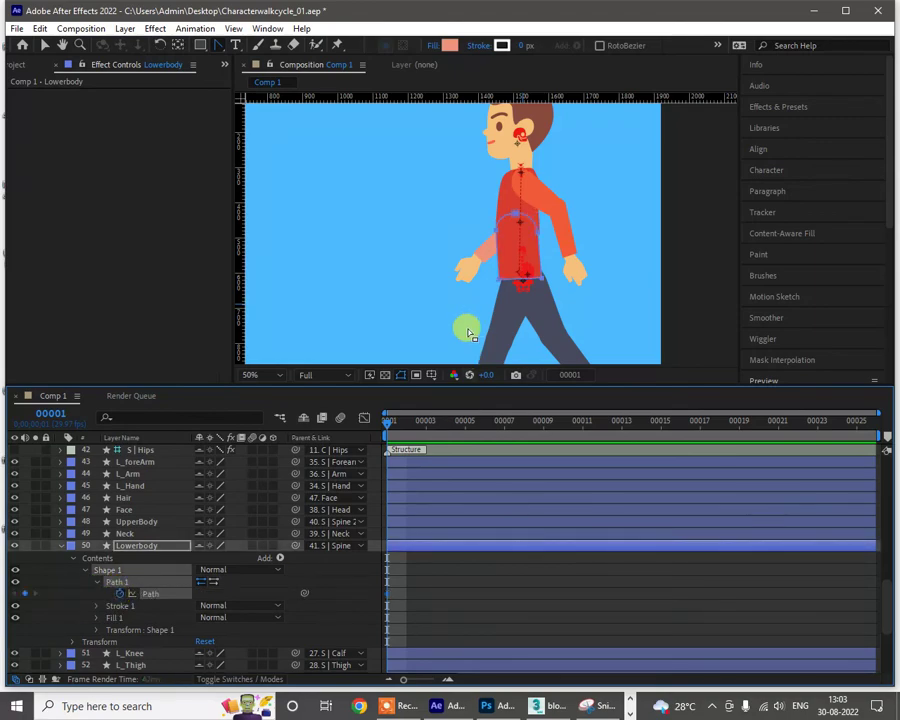
Step: Widen the shirt hem of the Lowerbody path at frame 1 by pulling its lower corners outward, and curve them with the Convert Vertex Tool
scroll(516, 290, up, 2)
drag(558, 250, 543, 215)
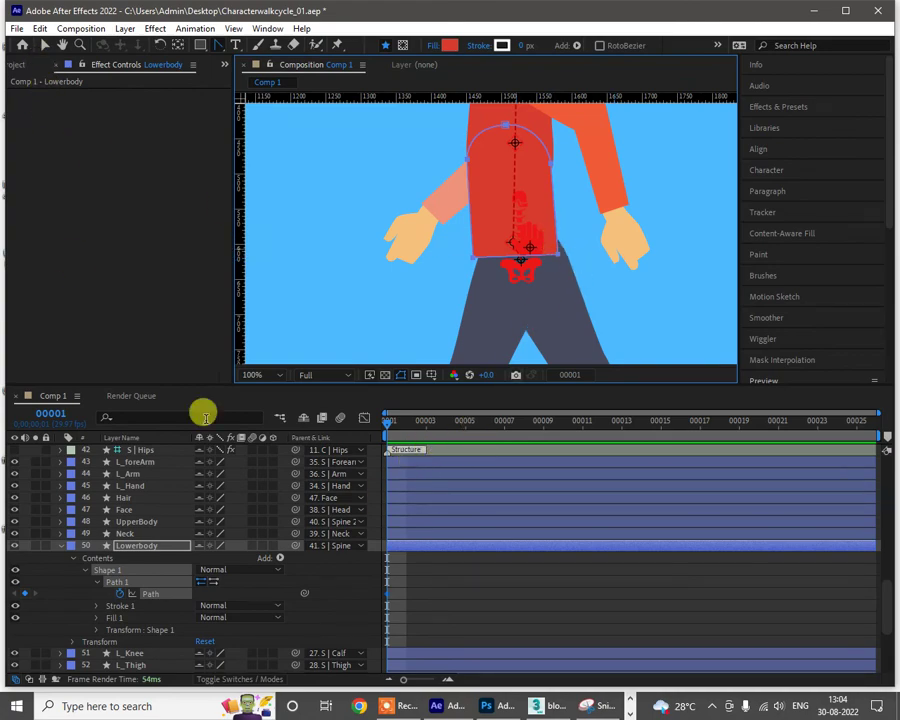
click(45, 47)
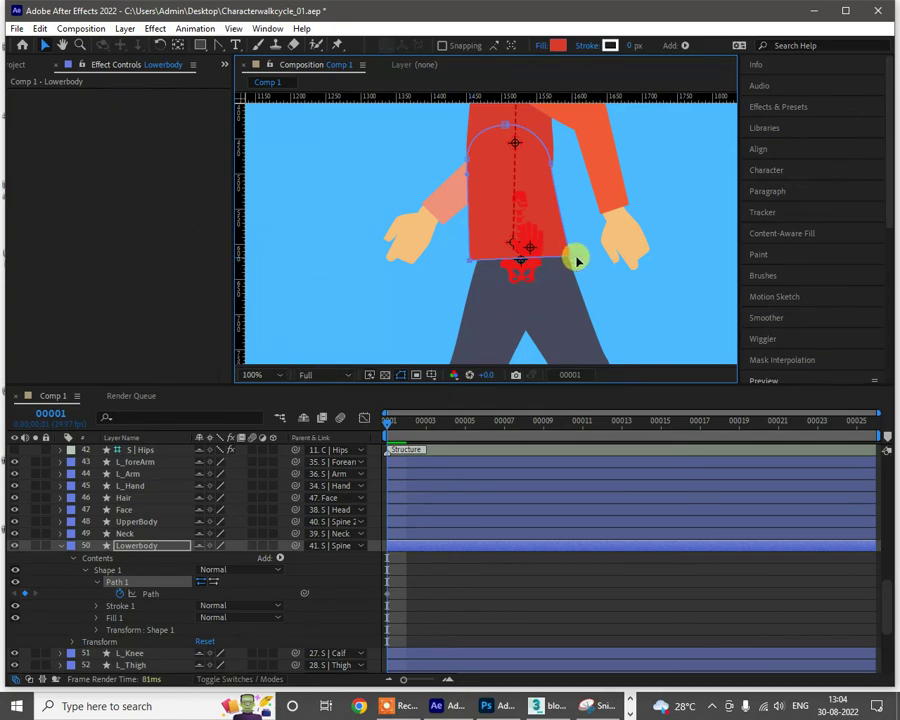
click(220, 45)
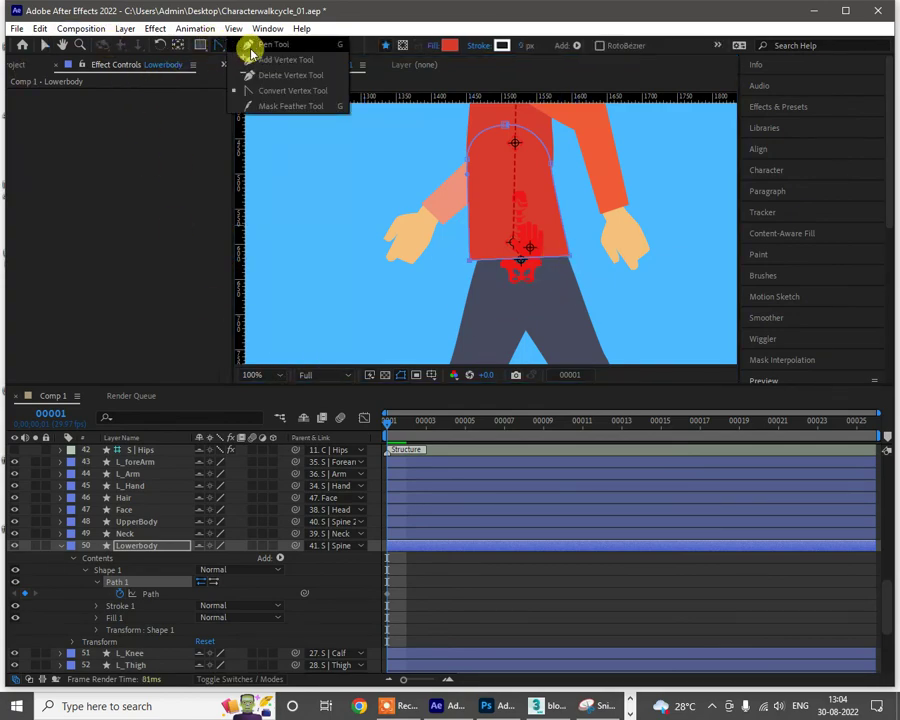
click(264, 91)
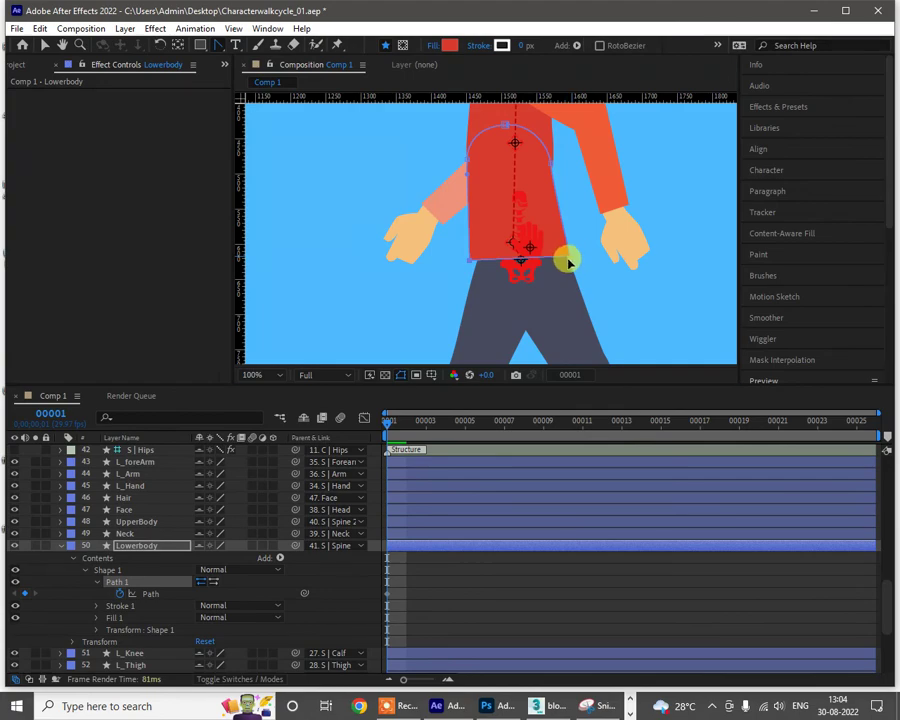
click(563, 258)
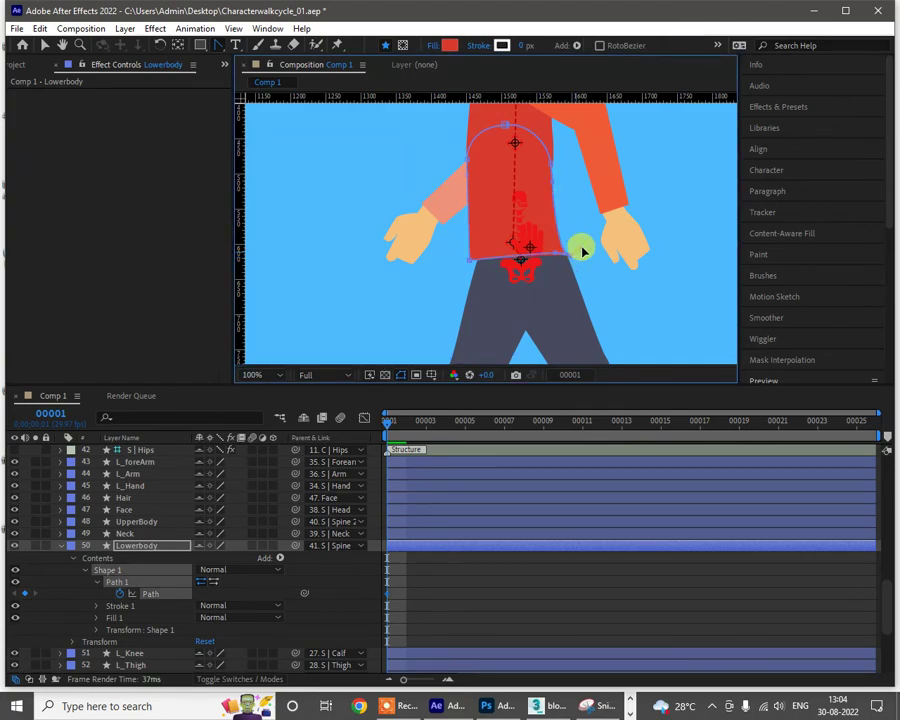
mouse_move(572, 250)
mouse_down()
mouse_move(571, 236)
mouse_move(569, 257)
mouse_up()
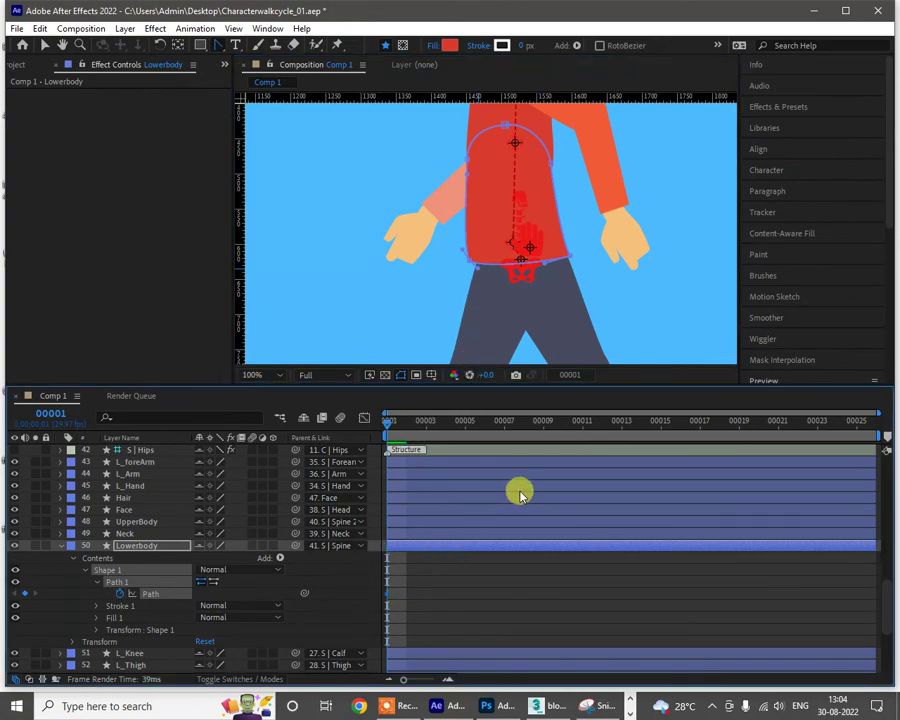
Step: Copy the Lowerbody Path keyframe from frame 1 to frames 13 and 25
click(623, 422)
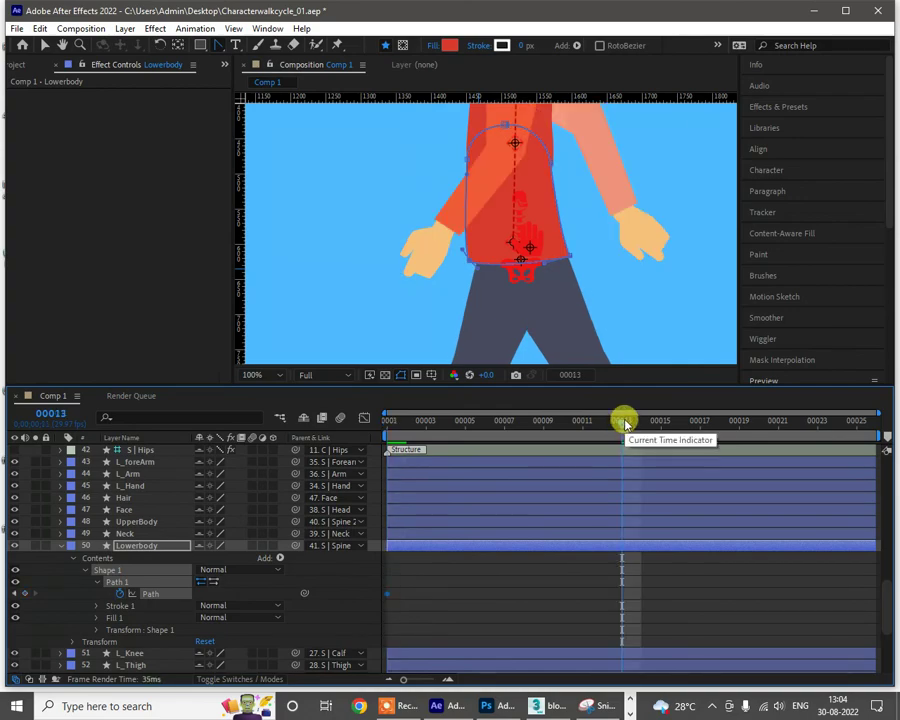
click(857, 421)
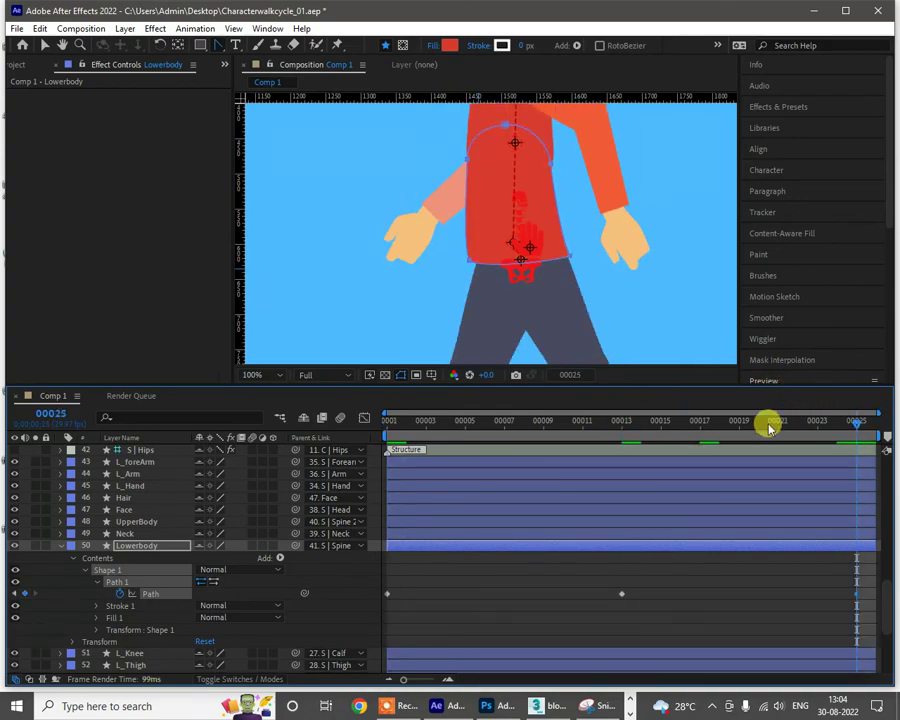
Step: Raise the rear corner of the Lowerbody shirt hem at frame 4 and shift it slightly outward
drag(767, 422, 450, 431)
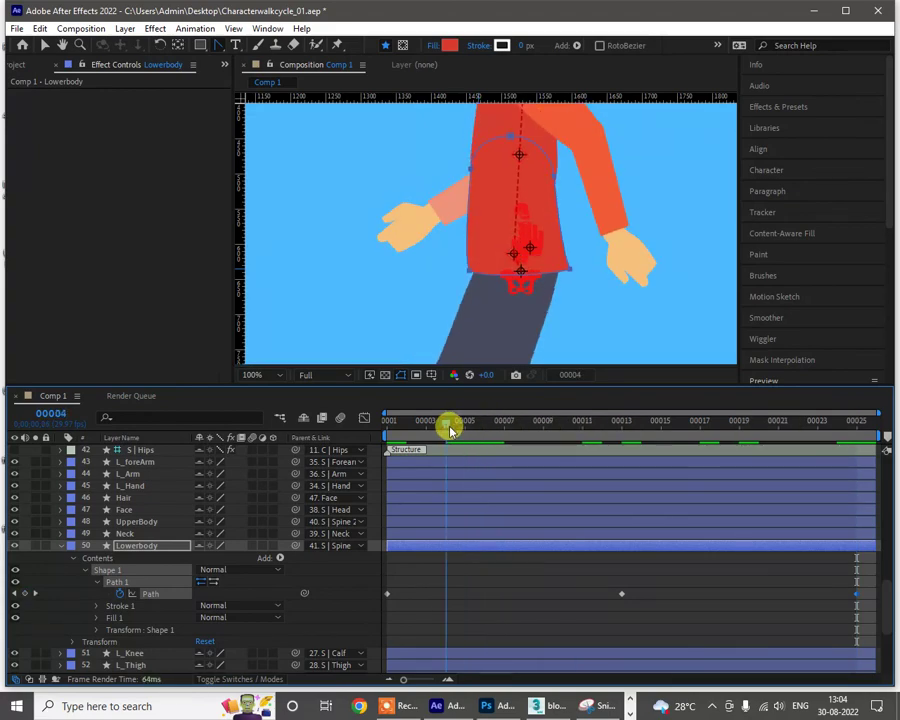
click(571, 272)
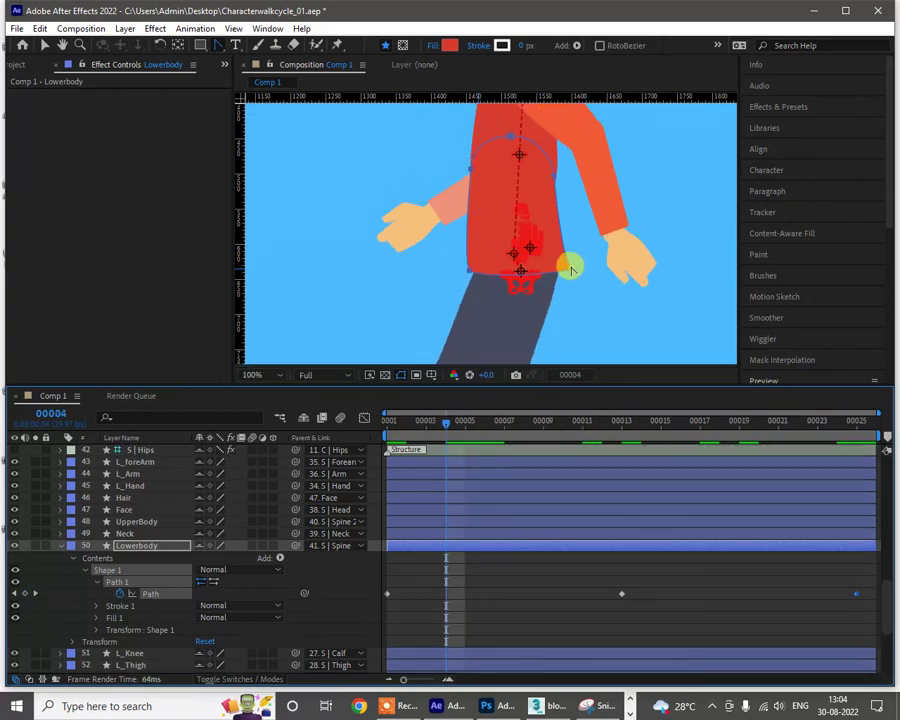
drag(571, 272, 577, 260)
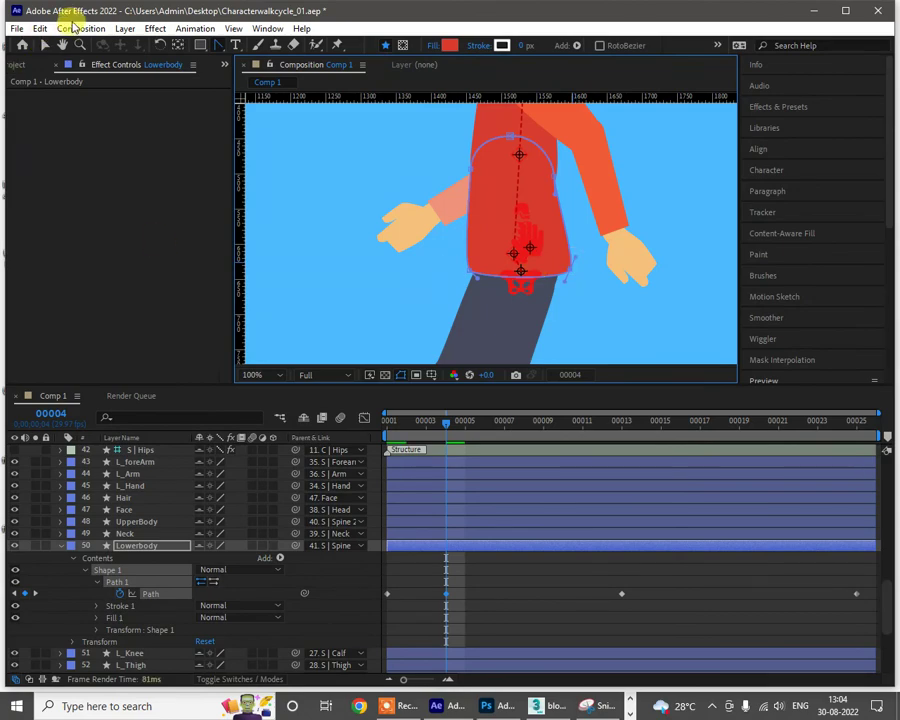
click(44, 45)
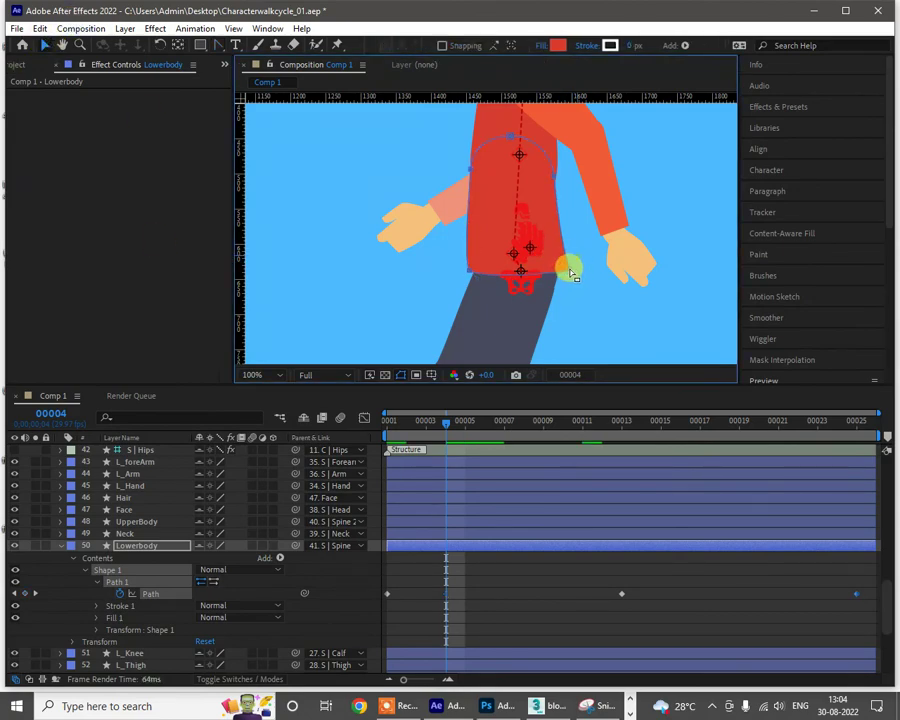
drag(566, 283, 575, 267)
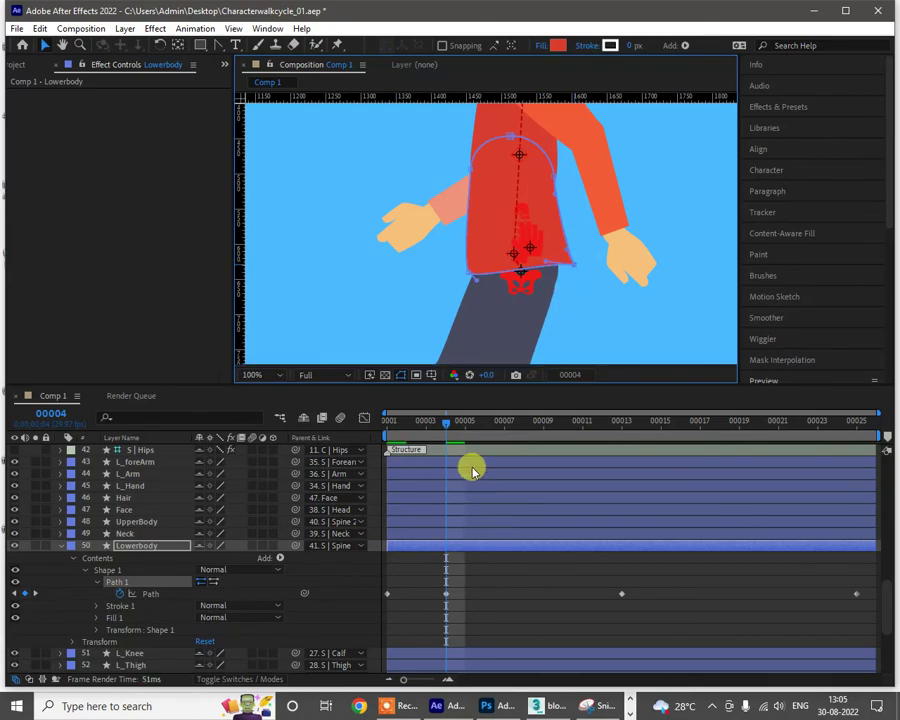
Step: Lower the rear corner of the Lowerbody shirt hem at frame 9 and pull its front corner outward
drag(446, 423, 539, 425)
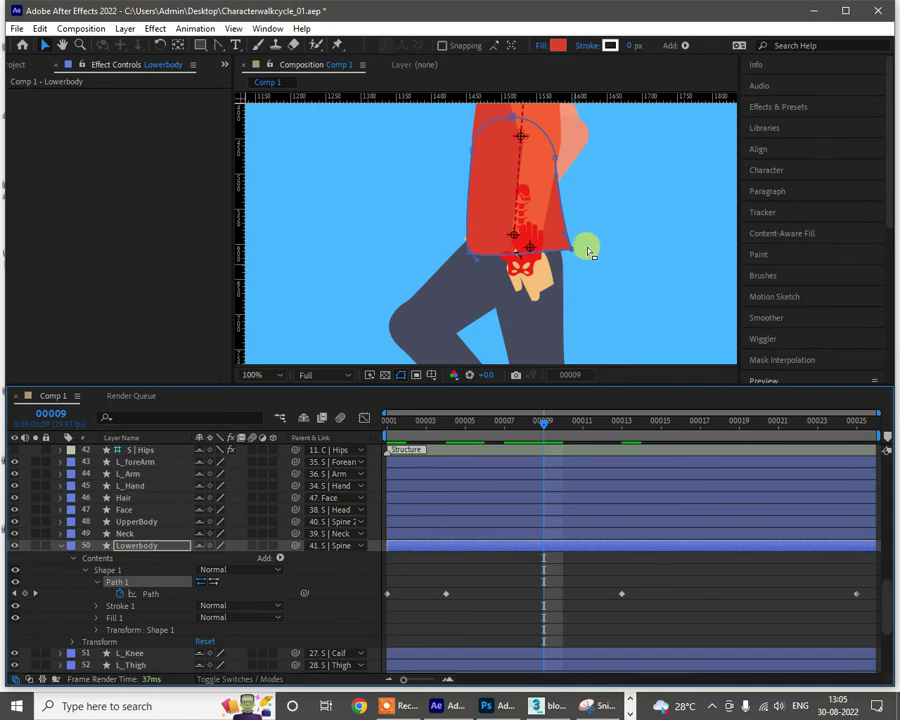
drag(572, 258, 470, 258)
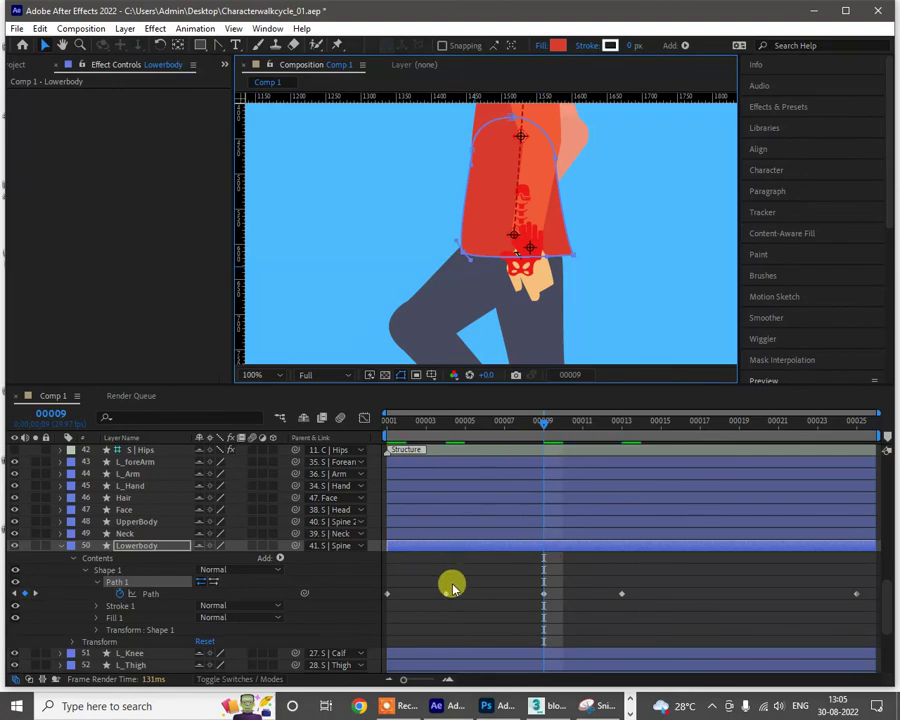
Step: Copy the Lowerbody Path keyframe from frame 4 to frame 16
click(442, 600)
click(445, 594)
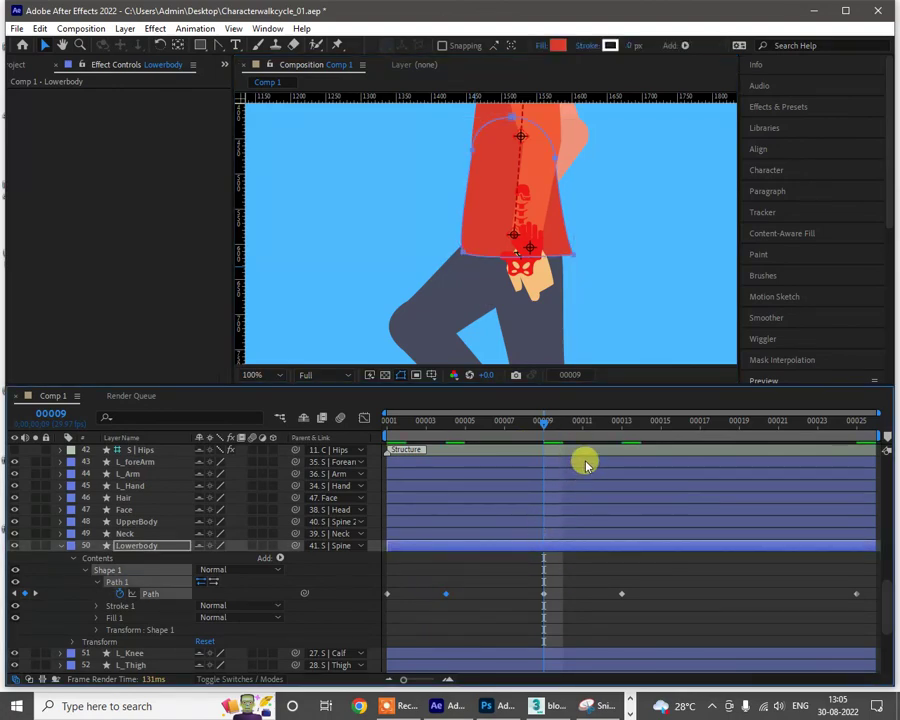
click(674, 420)
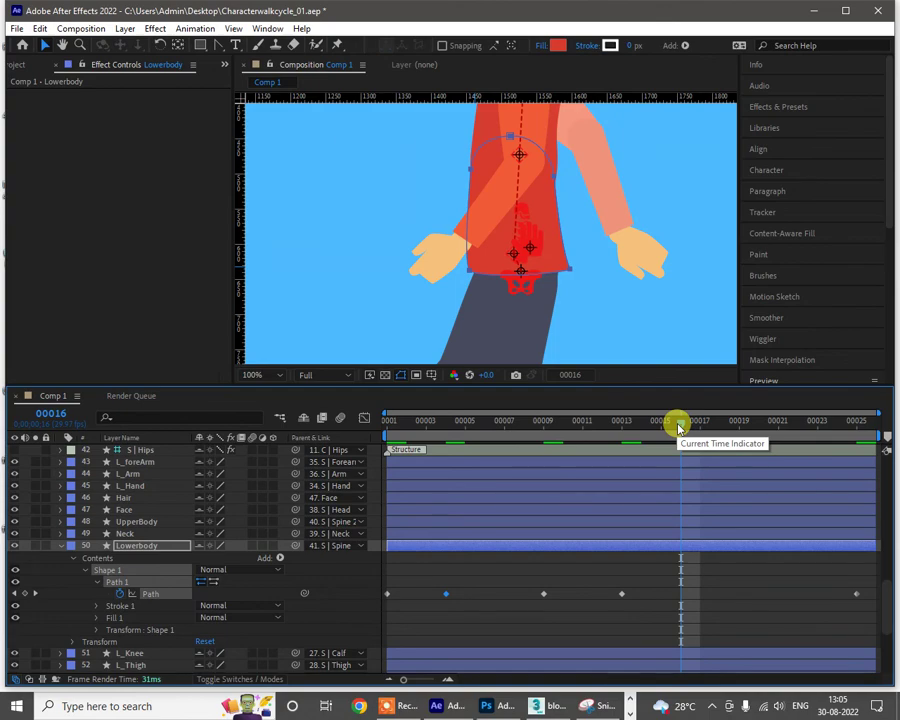
key(ctrl+v)
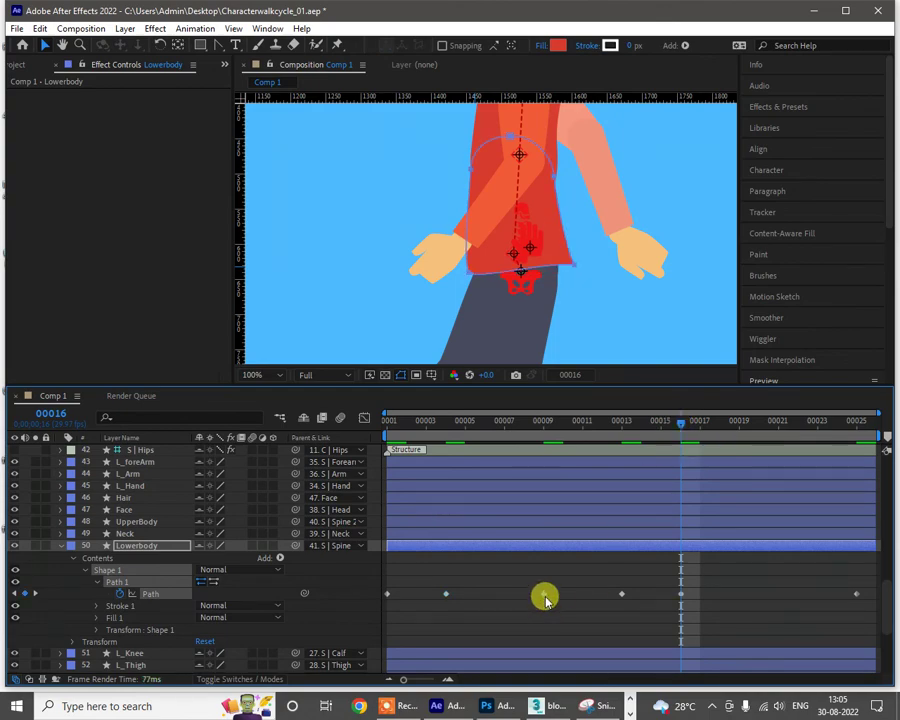
Step: Copy the Lowerbody Path keyframe from frame 9 to frame 22
click(544, 594)
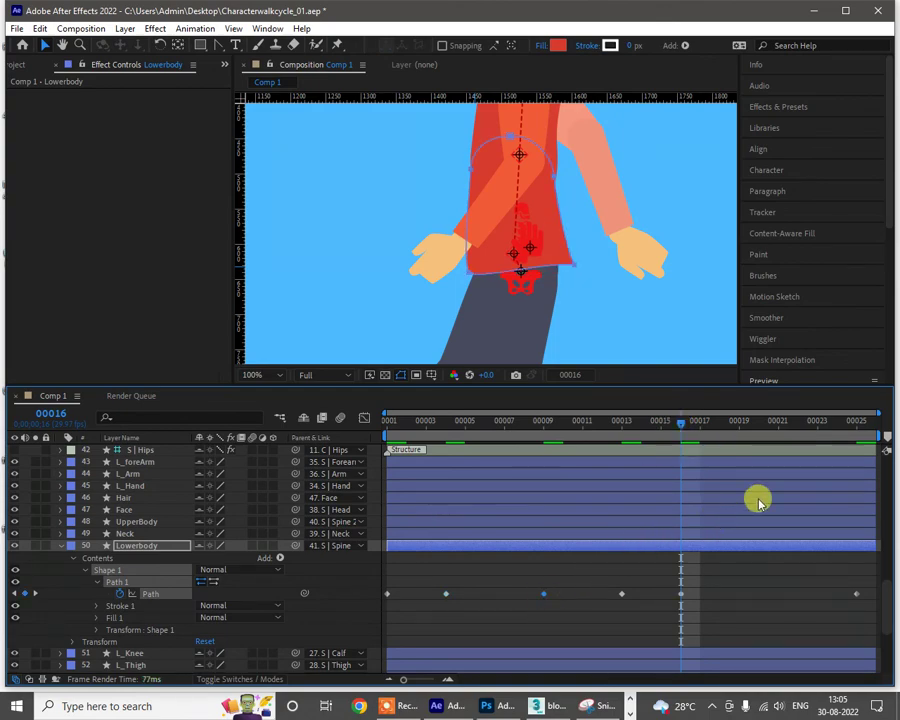
click(796, 424)
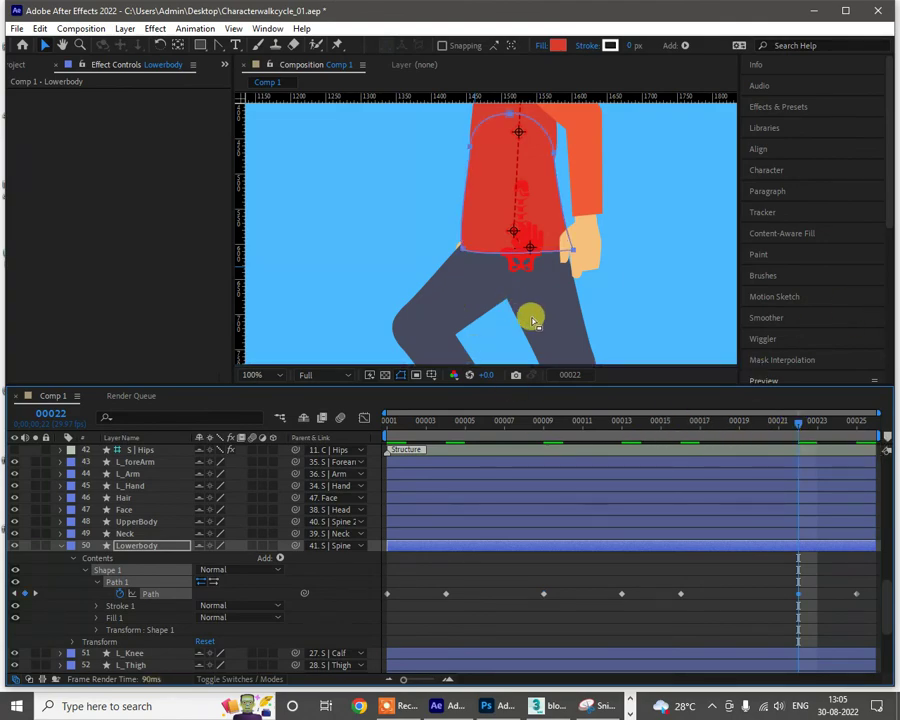
scroll(536, 322, down, 2)
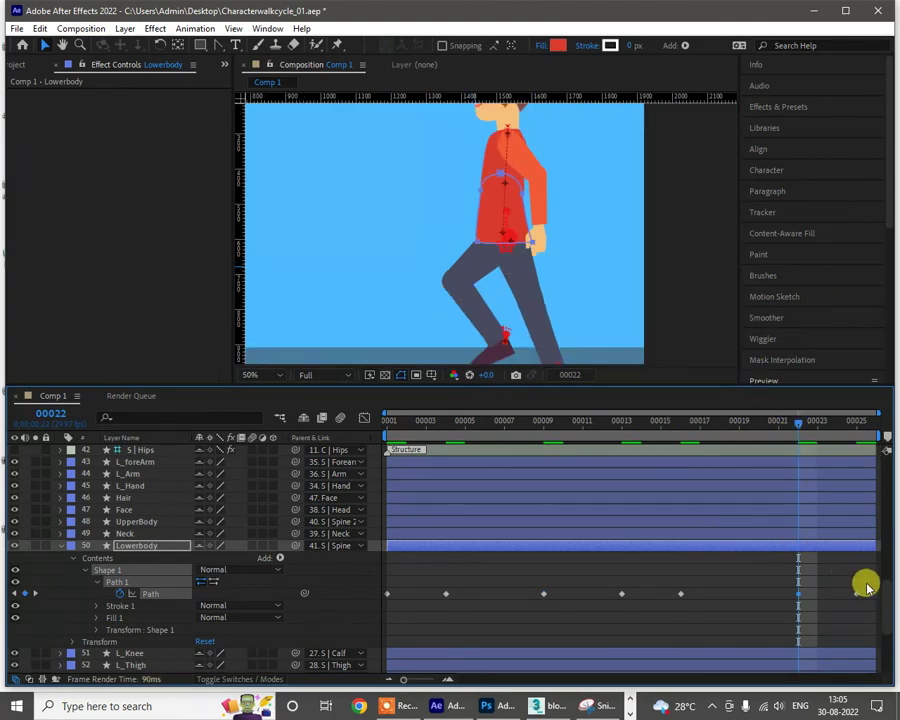
Step: Apply Easy Ease to all of the Lowerbody Path keyframes
drag(866, 580, 394, 615)
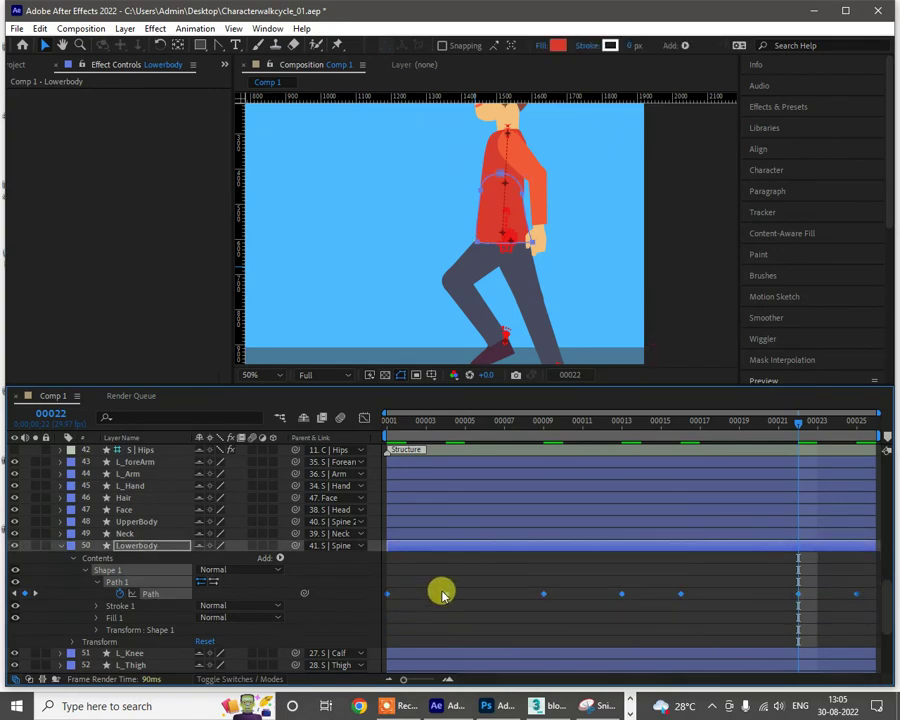
right_click(446, 598)
mouse_move(540, 583)
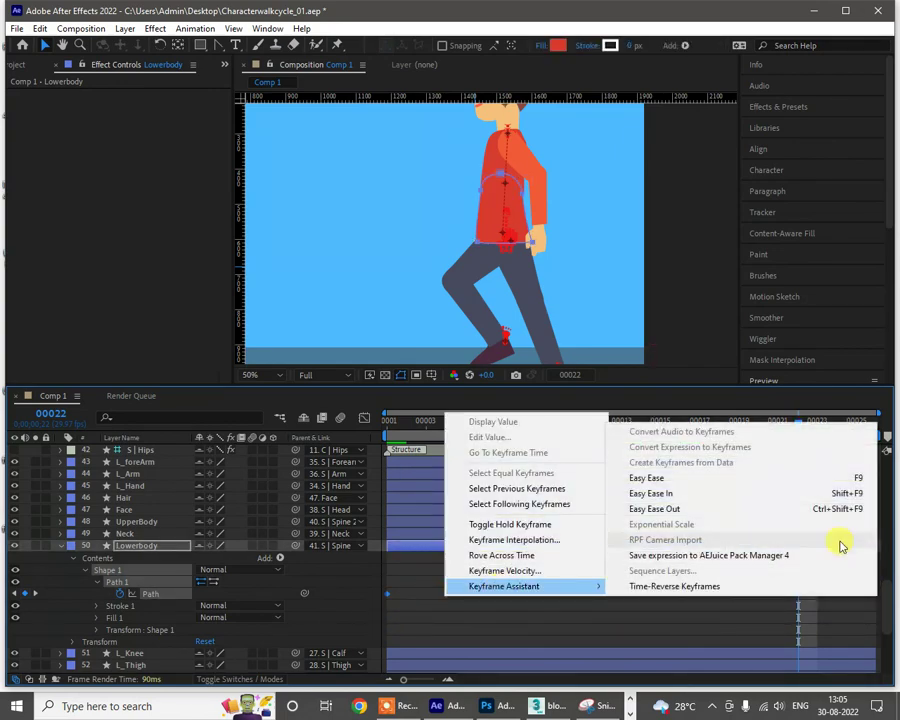
click(685, 480)
Step: Play the walk cycle from frame 1 and examine the shirt hem's motion up close and at full figure
scroll(418, 168, down, 2)
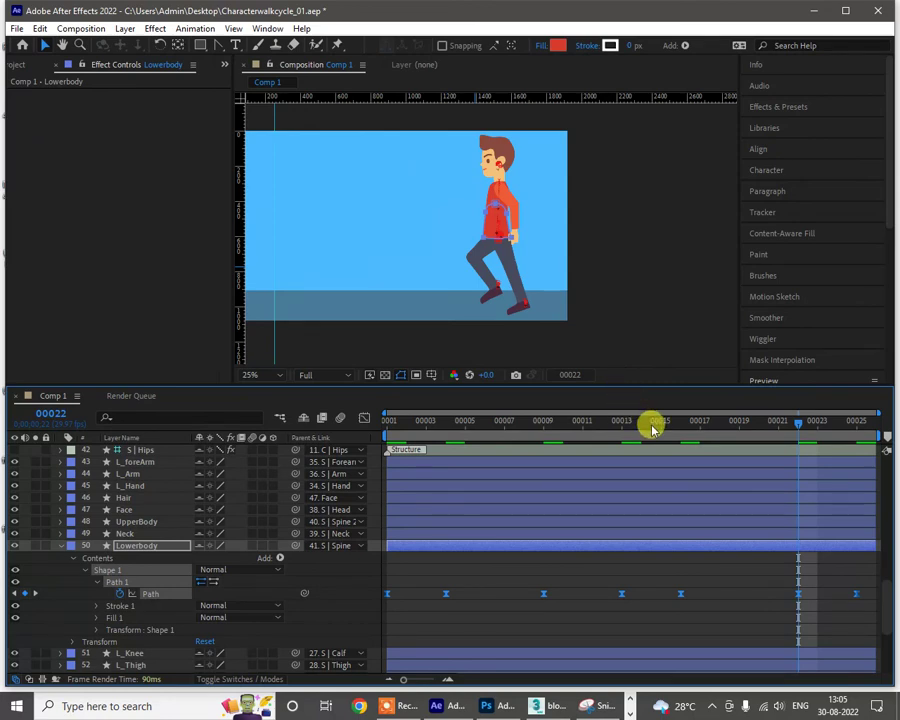
drag(653, 424, 357, 422)
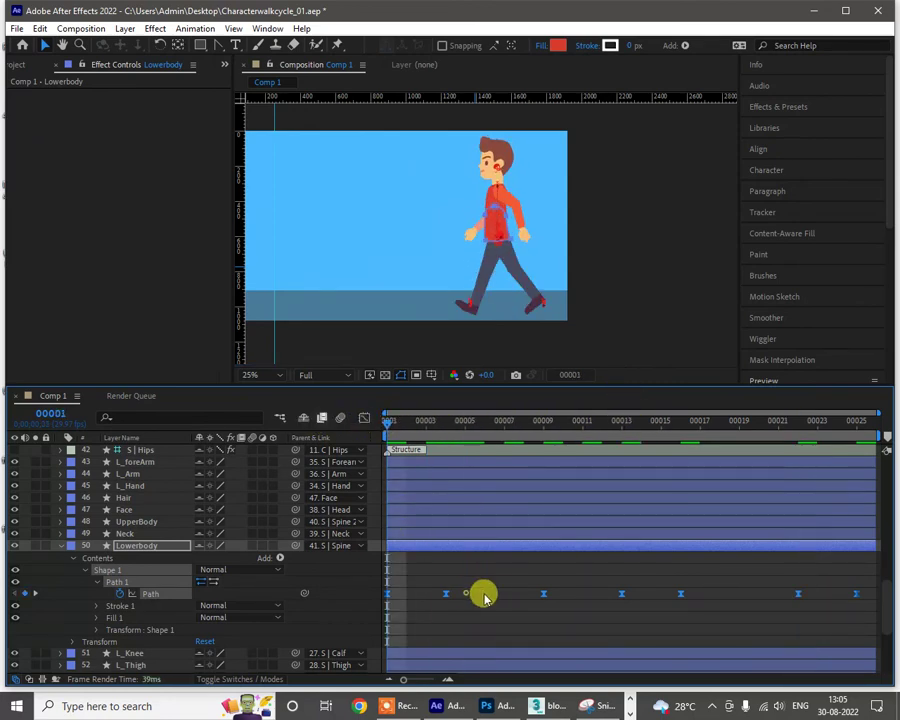
click(510, 576)
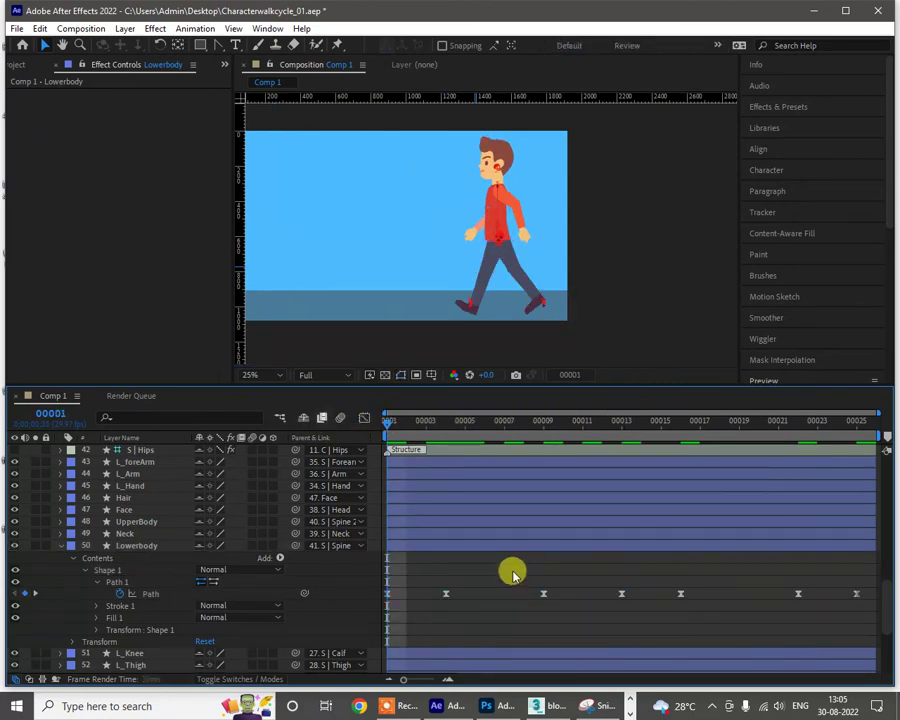
key(space)
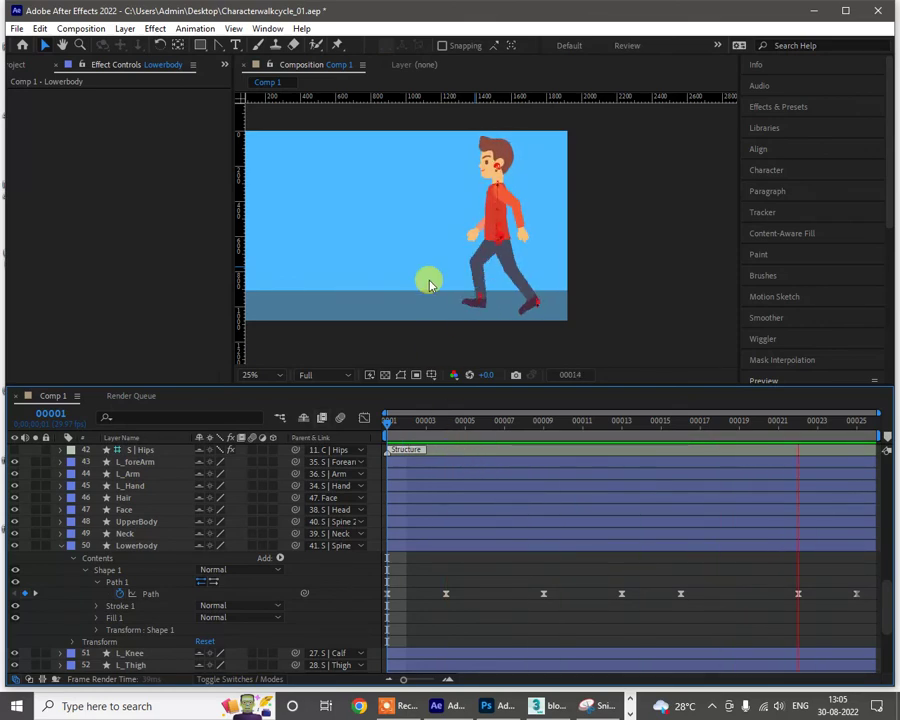
scroll(515, 257, up, 2)
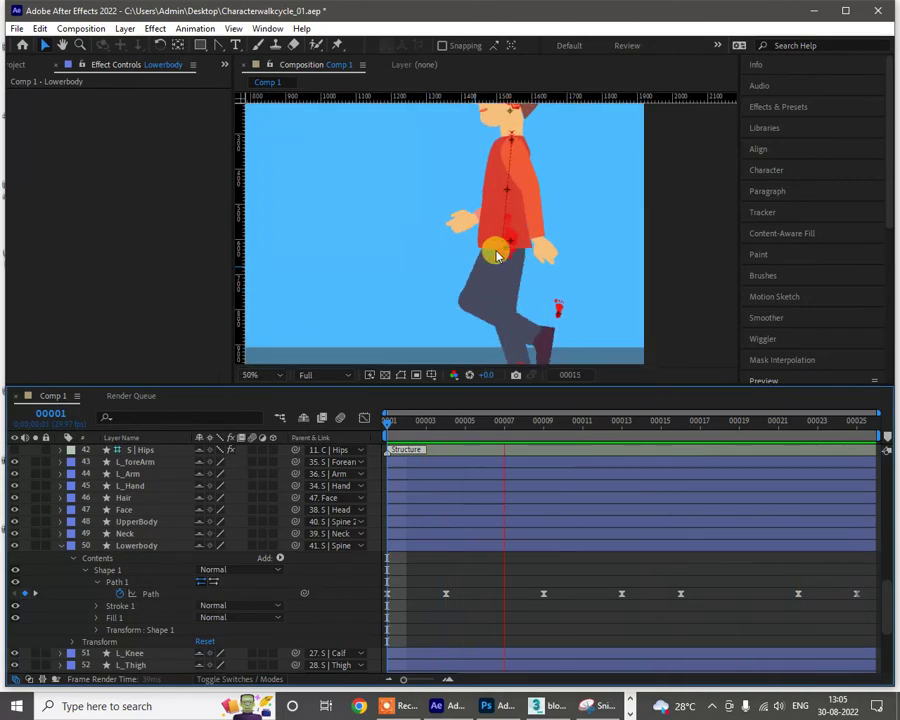
scroll(497, 257, up, 4)
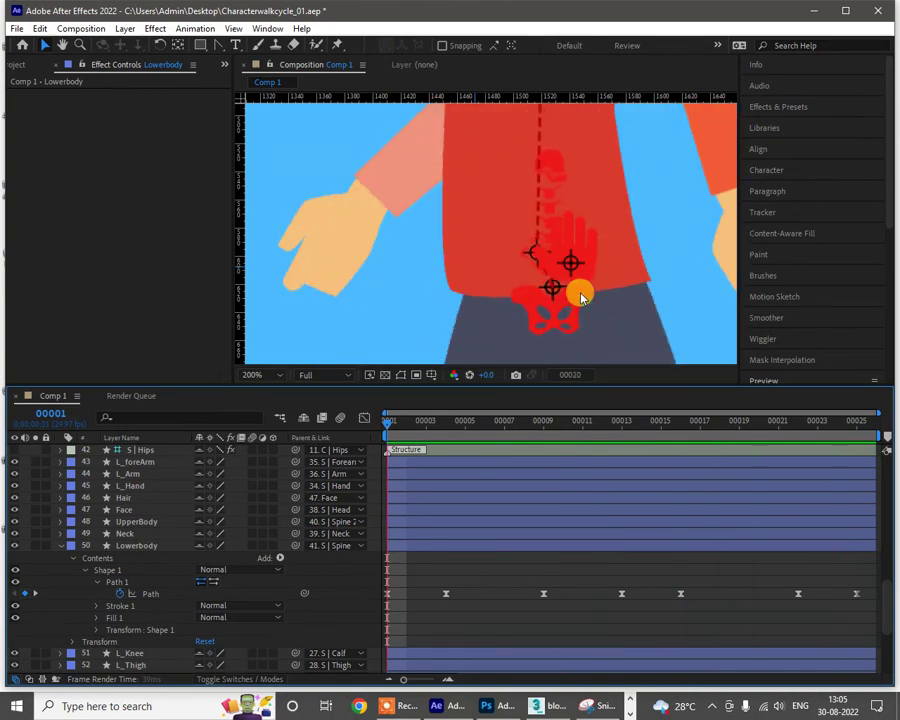
scroll(591, 297, down, 2)
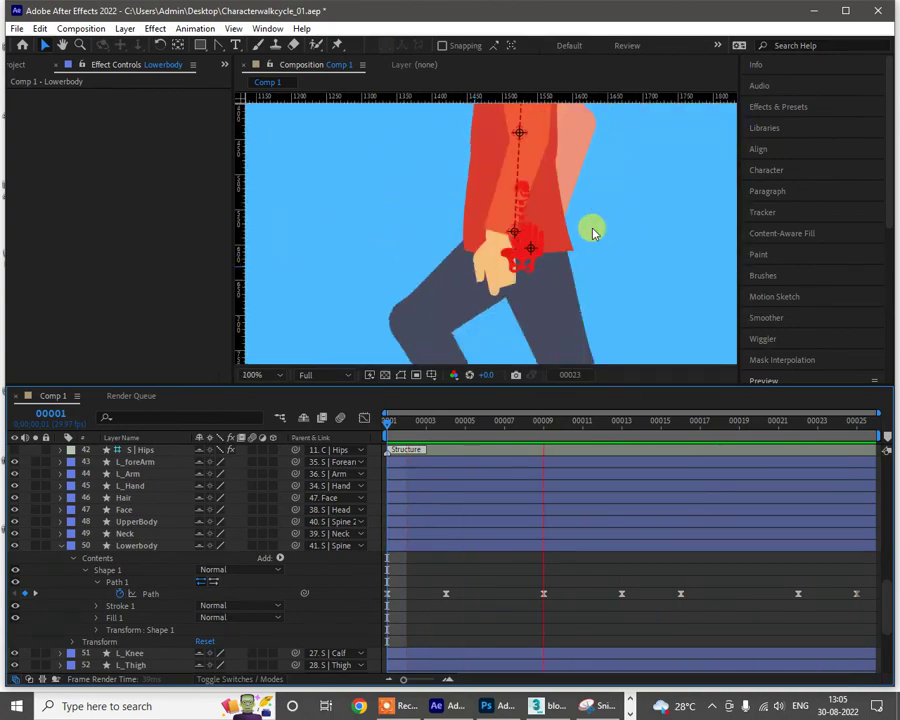
scroll(584, 283, down, 4)
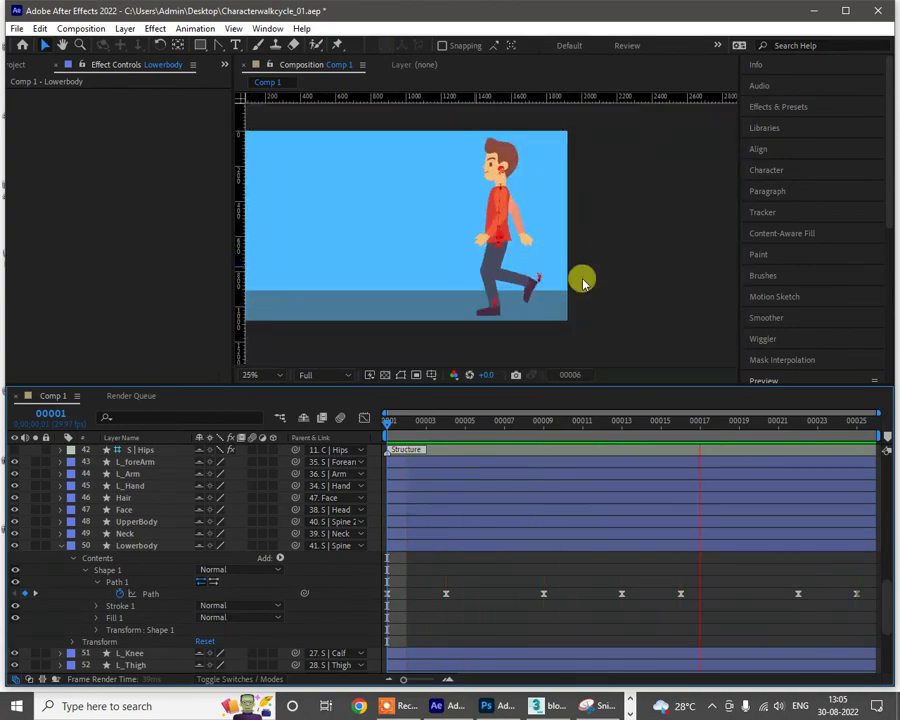
scroll(514, 316, up, 2)
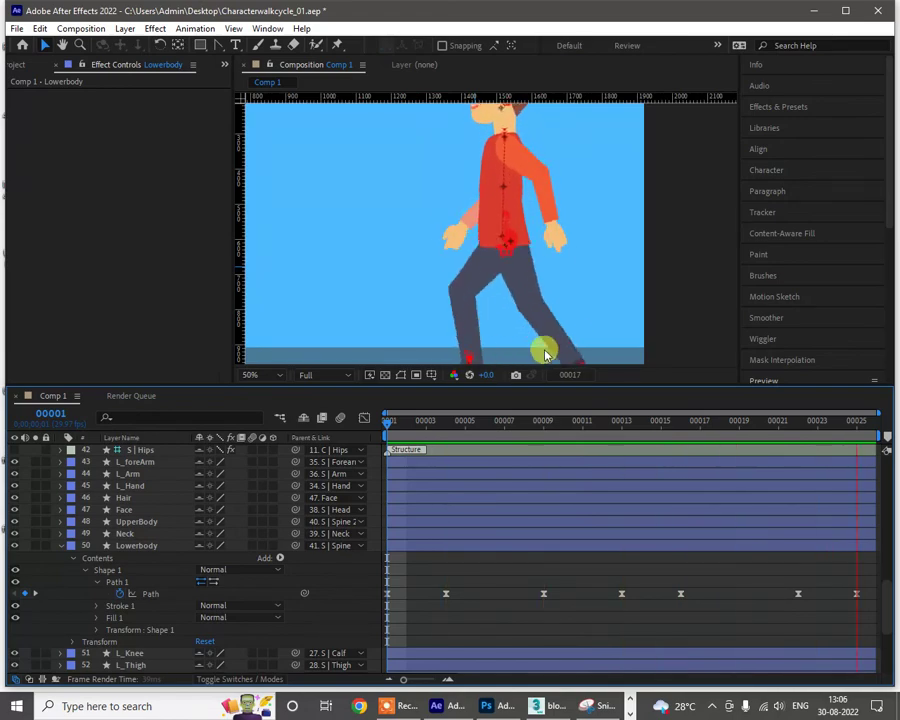
scroll(526, 265, down, 4)
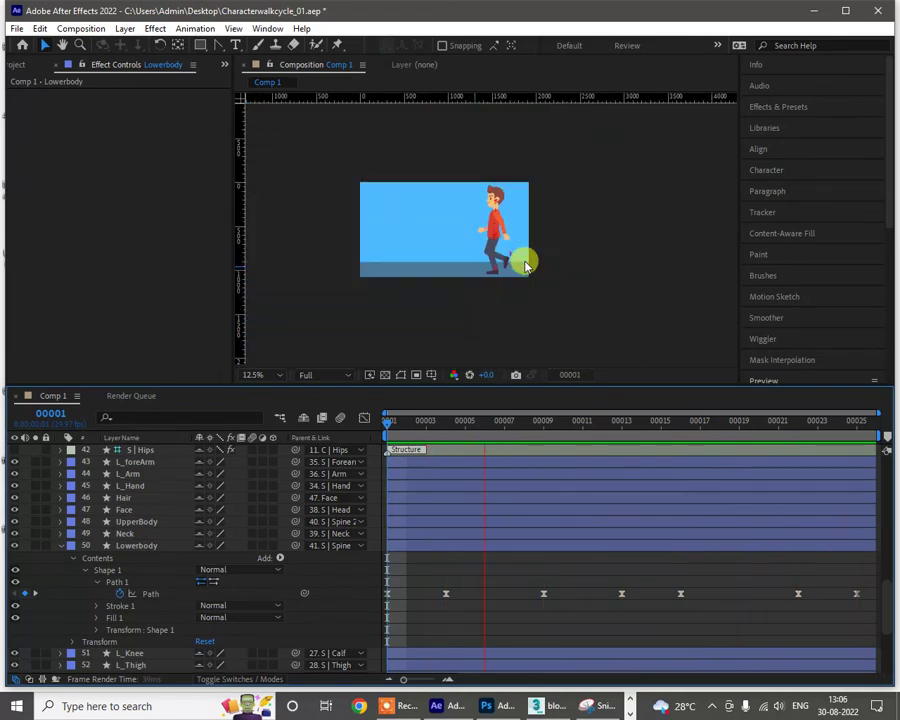
scroll(495, 225, up, 2)
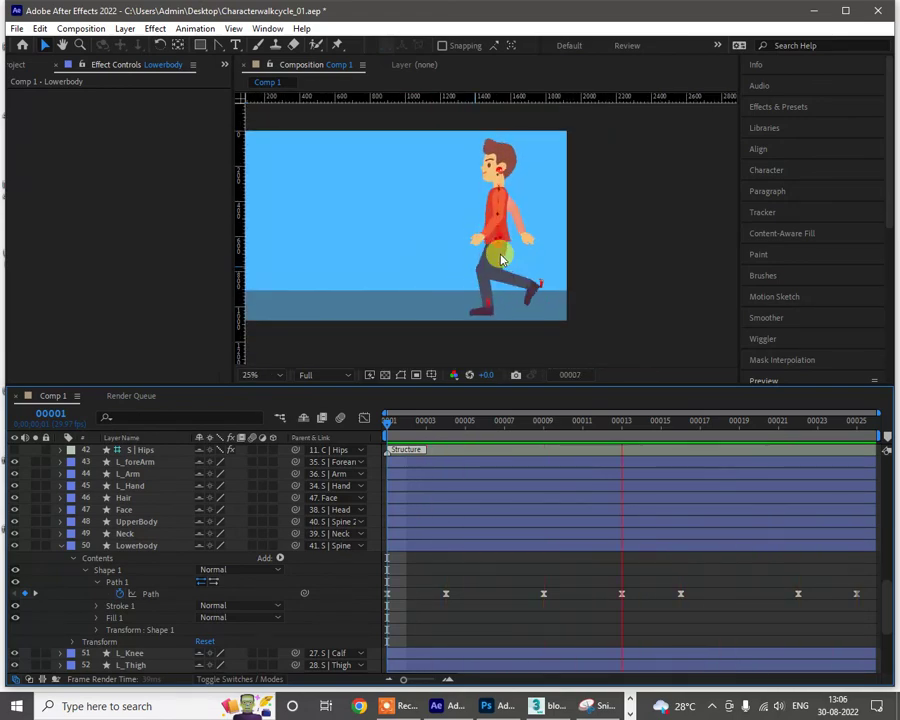
scroll(507, 250, up, 2)
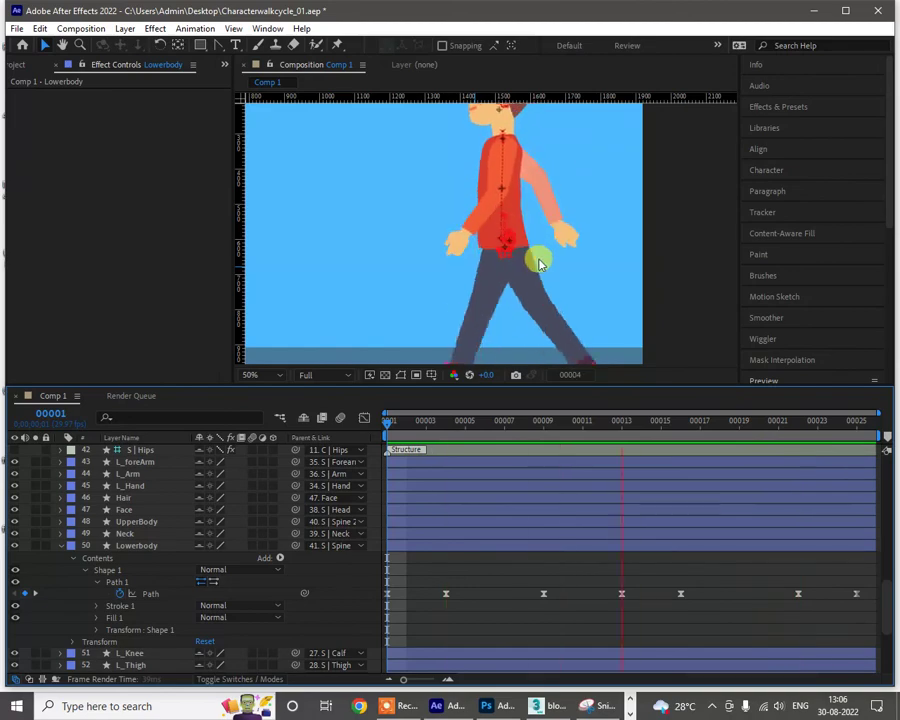
Step: Stop the preview, save the project and return to frame 1
drag(448, 434, 452, 430)
key(ctrl+s)
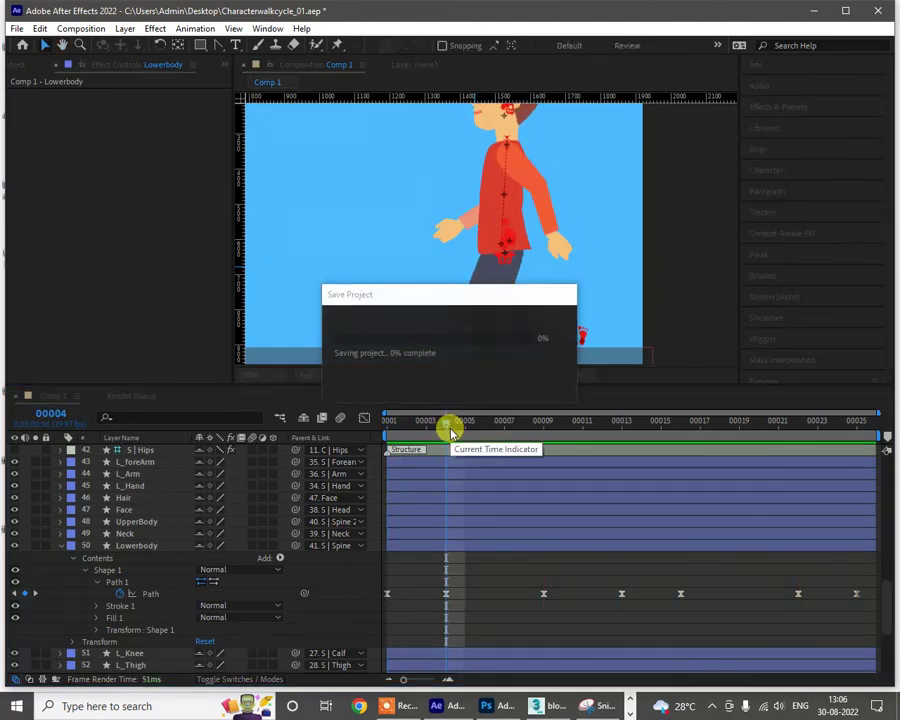
drag(438, 422, 386, 418)
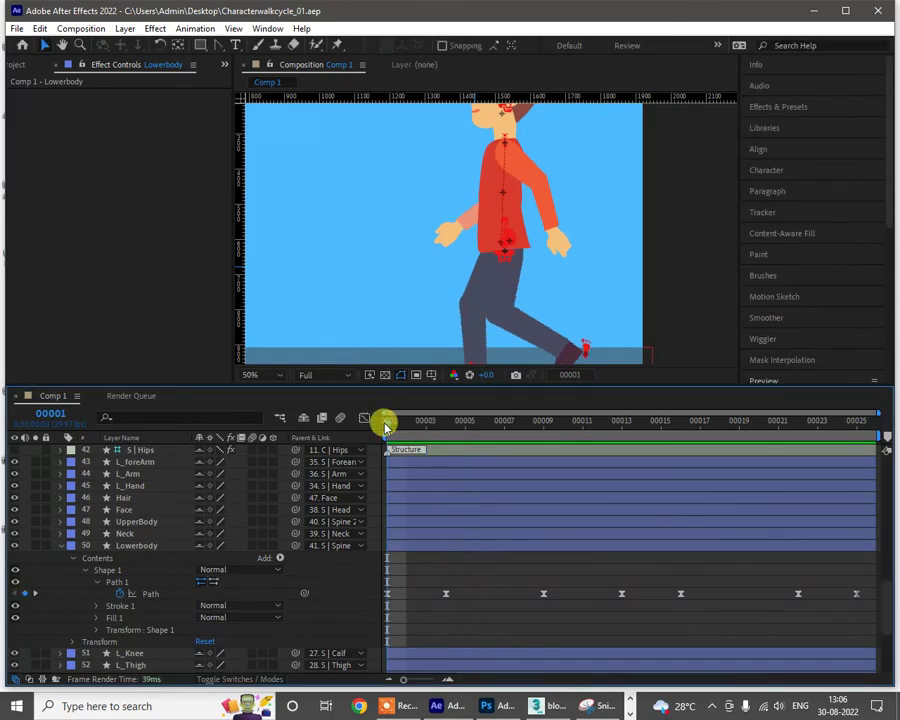
Step: Bring the character's head into view, collapse the Lowerbody layer and expand the Face layer's contents
key(h)
drag(479, 250, 470, 334)
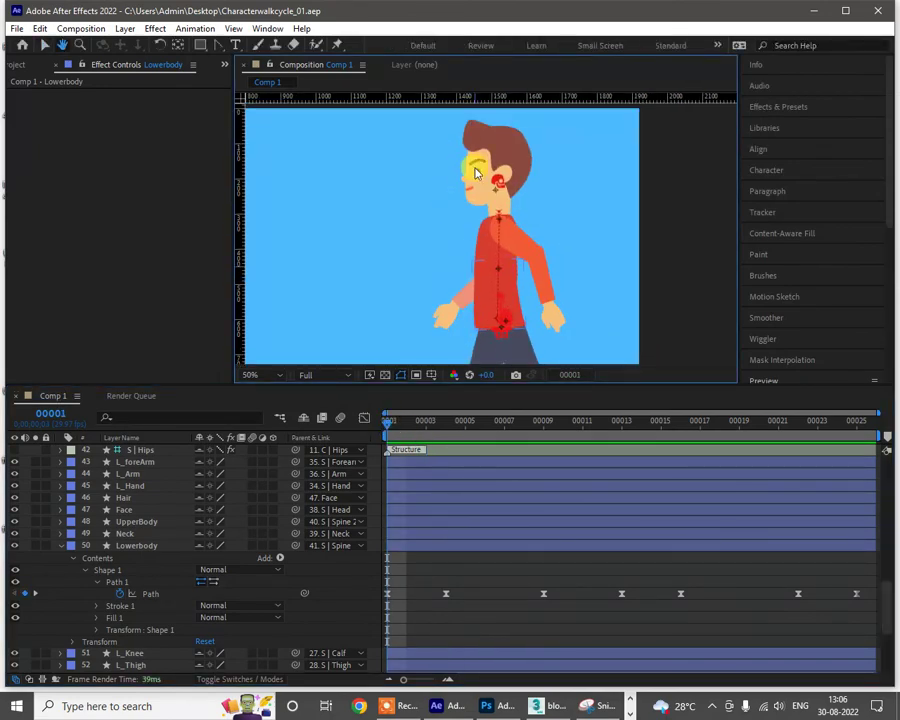
key(v)
click(60, 545)
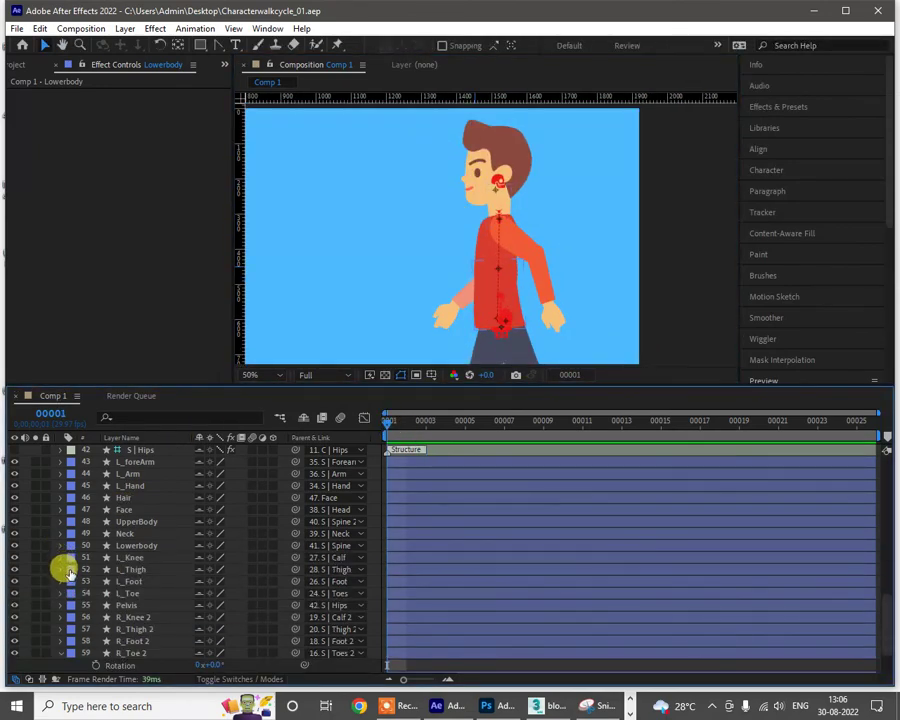
click(141, 598)
scroll(143, 606, down, 2)
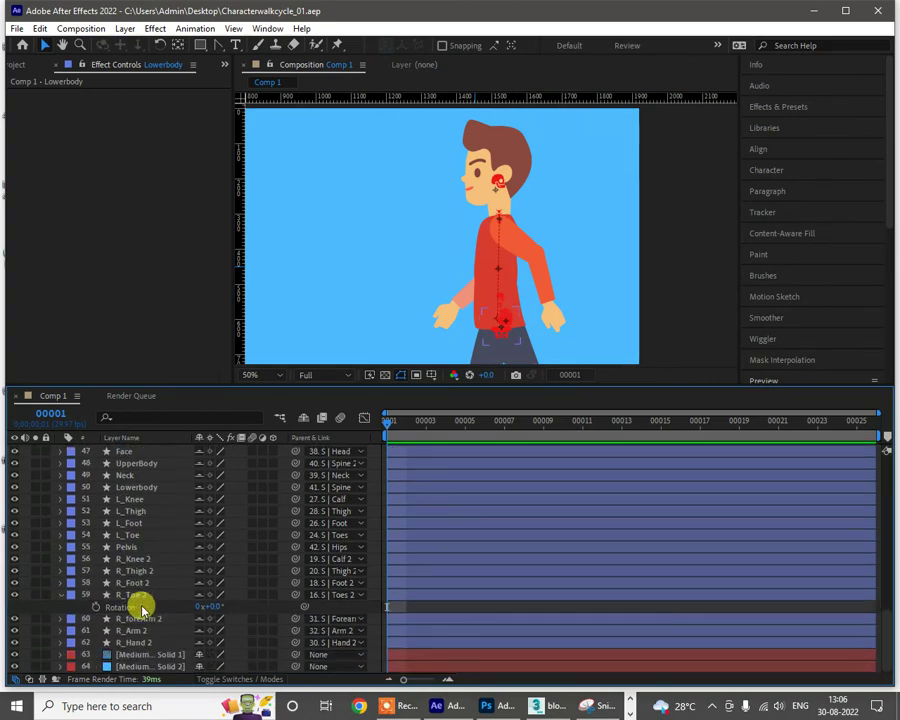
click(131, 523)
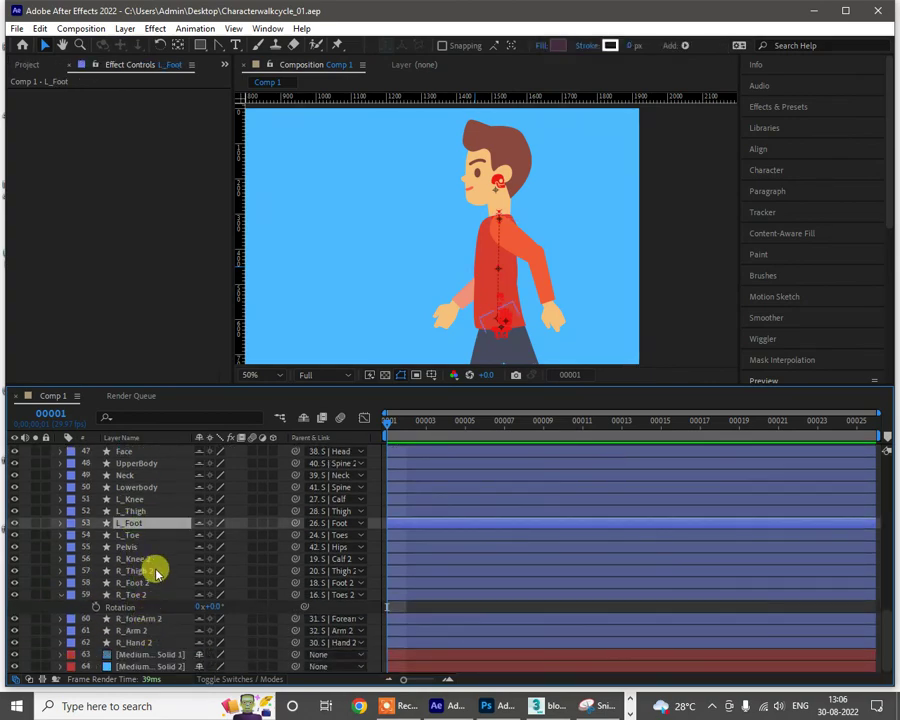
scroll(155, 571, up, 4)
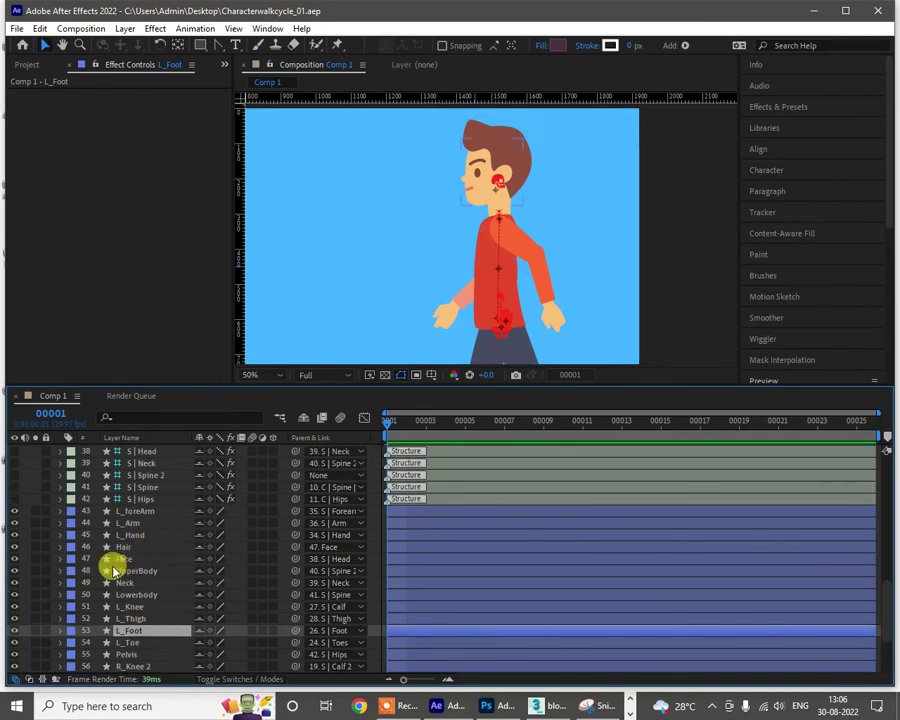
click(112, 559)
click(60, 559)
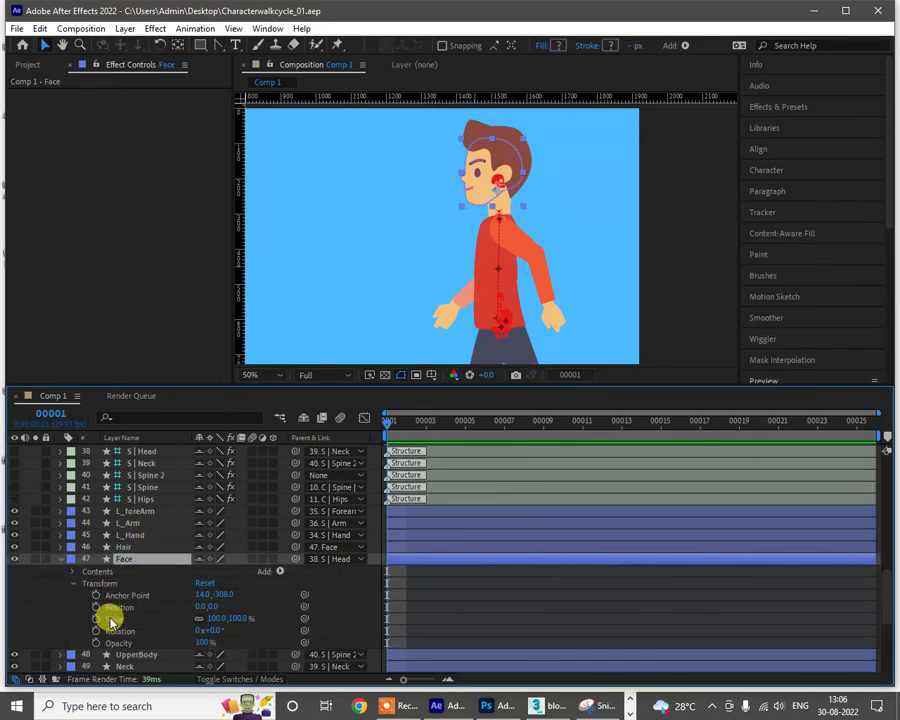
click(73, 571)
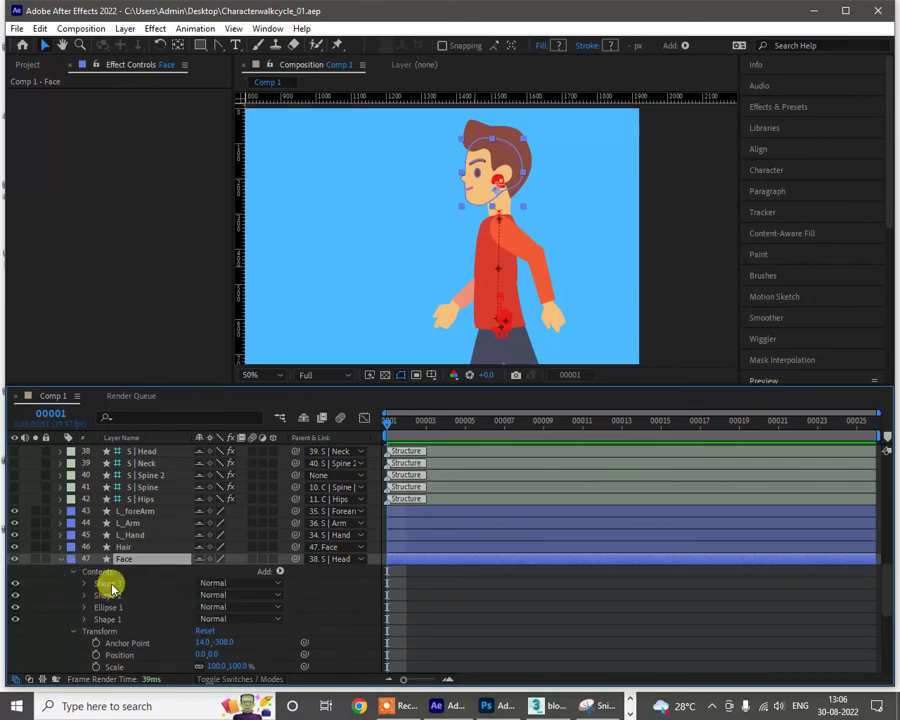
Step: Add a Scale keyframe to the eye, Ellipse 1 of the Face layer, at frame 1 and unlink its scale proportions
click(112, 584)
click(117, 608)
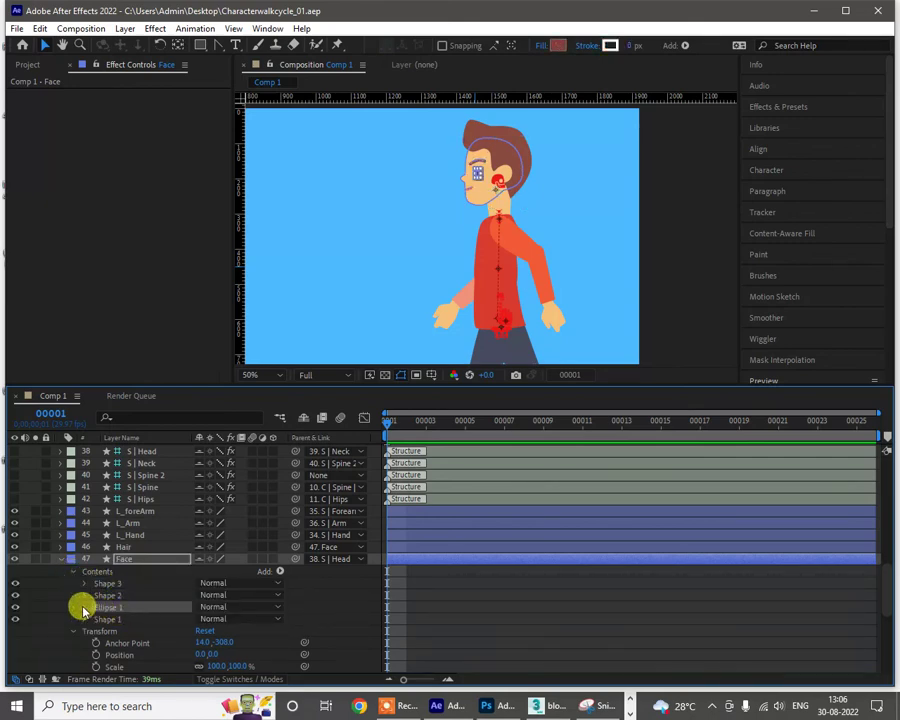
click(84, 607)
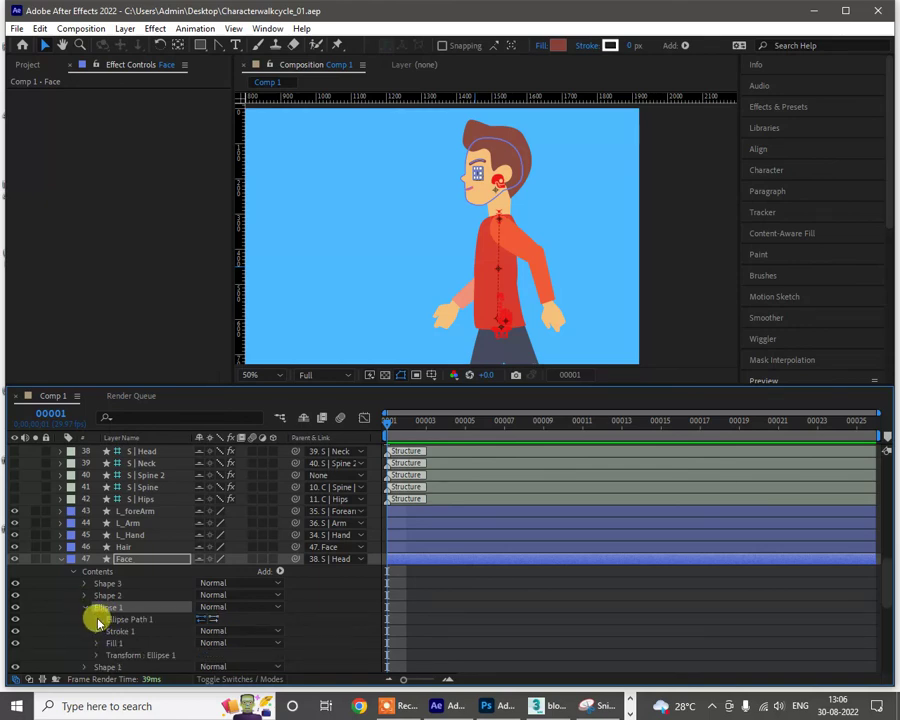
click(96, 655)
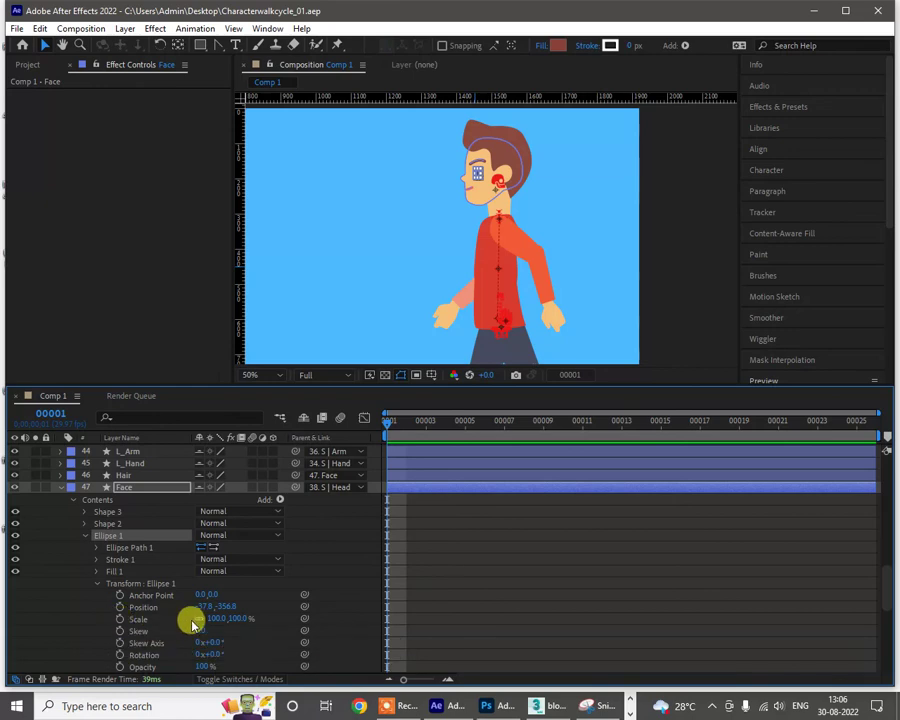
click(120, 620)
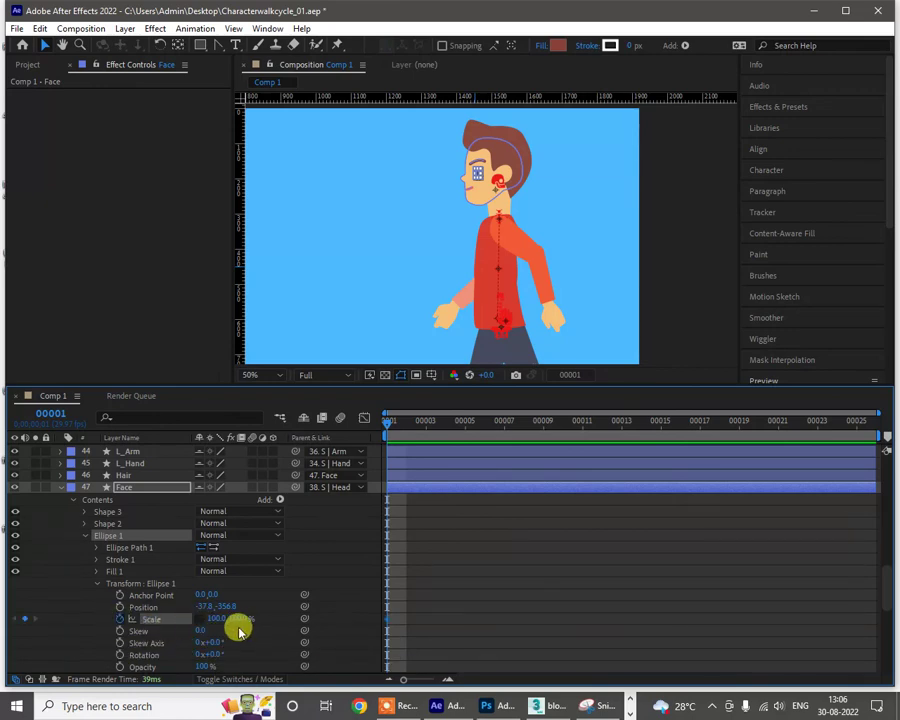
Step: Keyframe Ellipse 1's Scale to 100, 1% at frame 5 and to 100, 100% at frame 10
drag(408, 419, 466, 424)
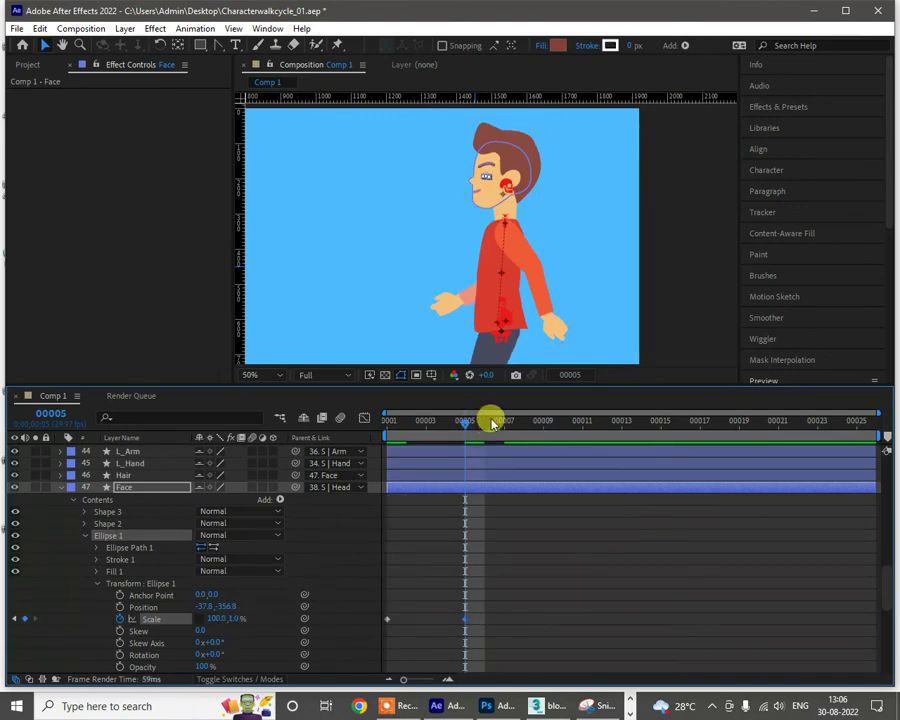
click(564, 428)
click(244, 619)
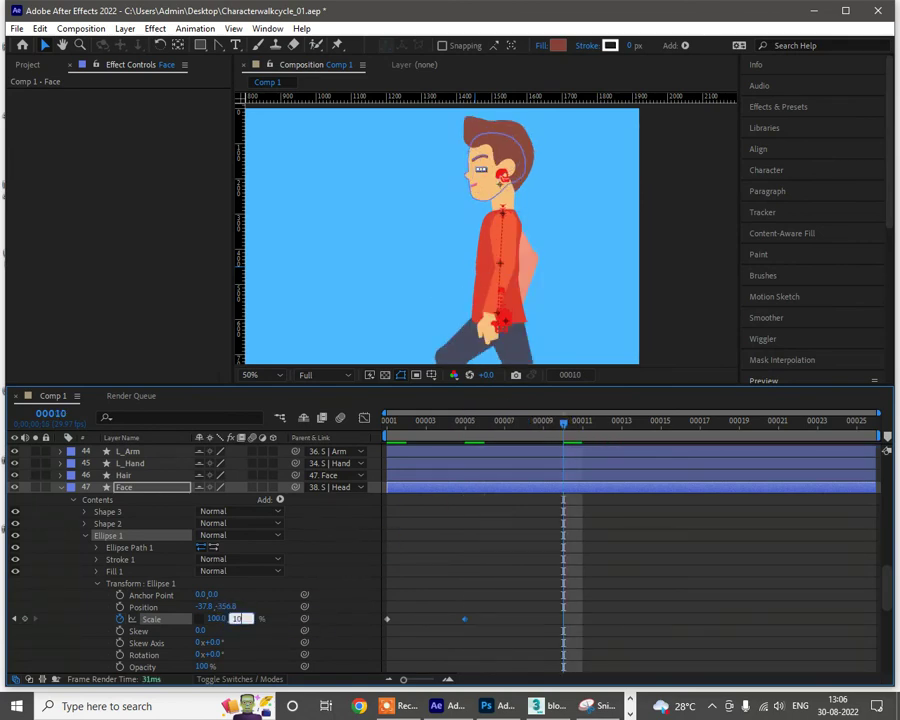
text(100)
key(Return)
Step: Deselect the Face layer and preview the eye blink within the walk cycle
click(704, 600)
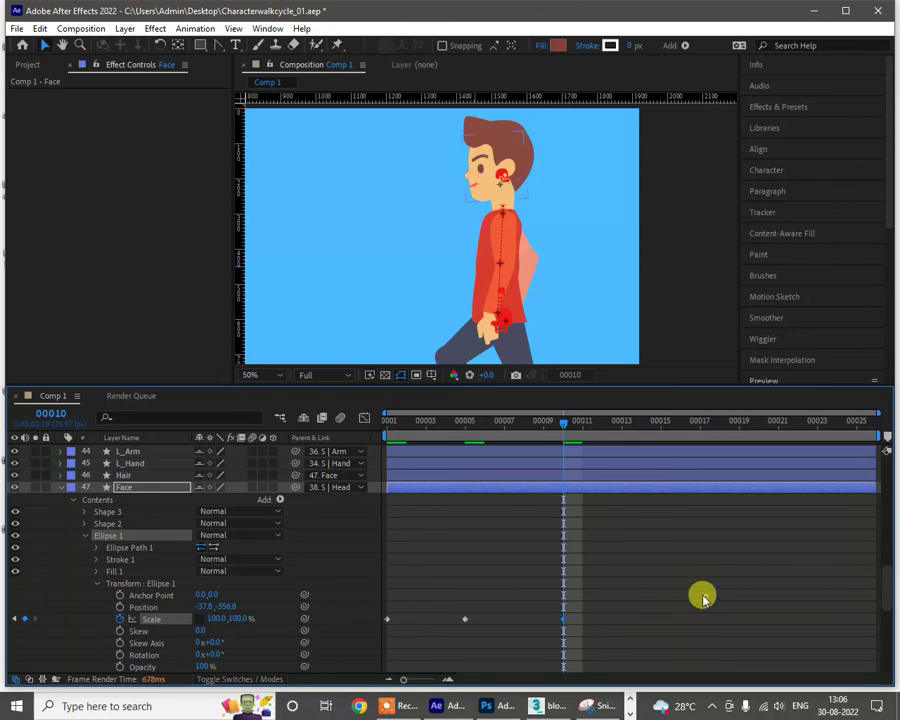
key(space)
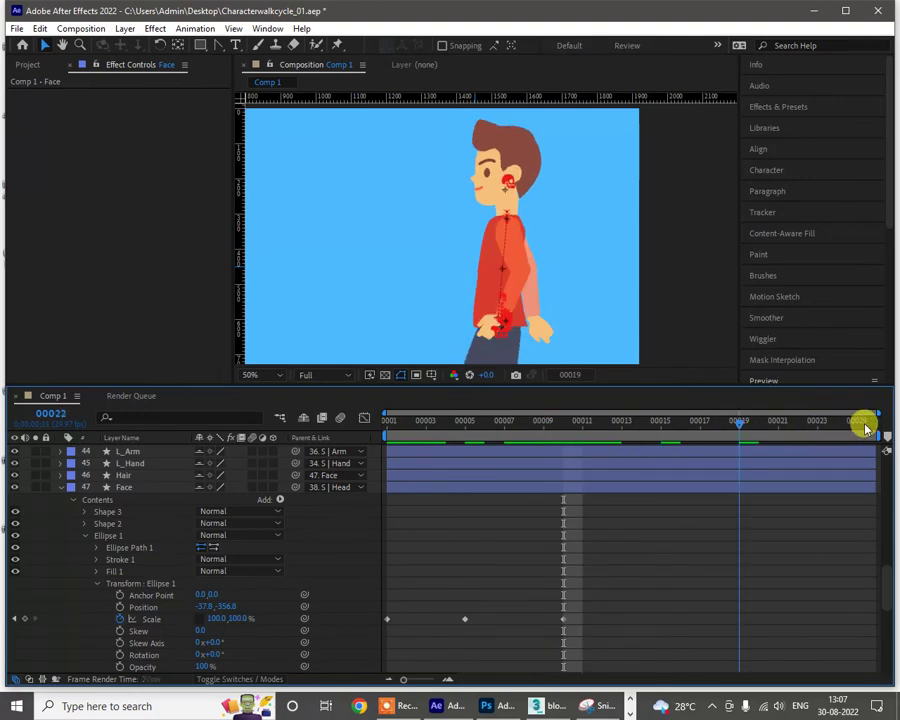
key(space)
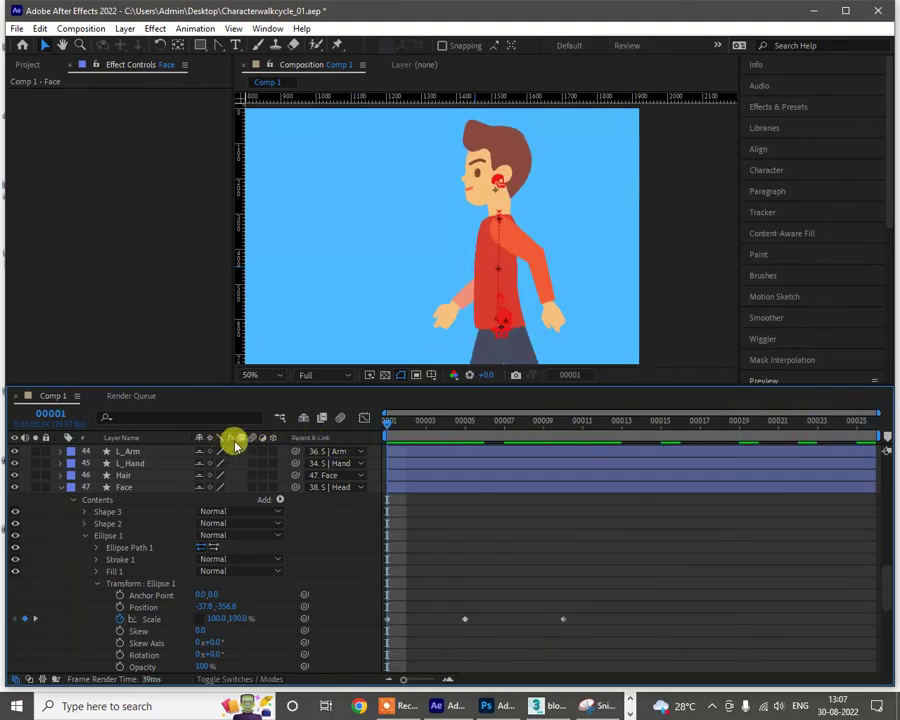
Step: Play back the walk cycle with the whole character in view, stop the preview and save the project
scroll(489, 249, down, 2)
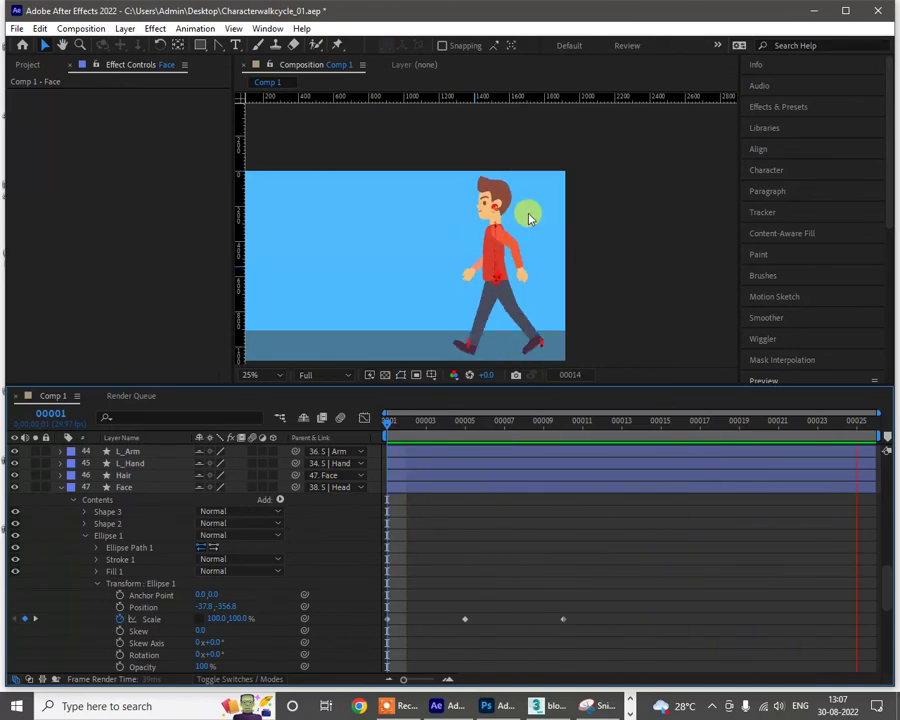
scroll(517, 210, up, 2)
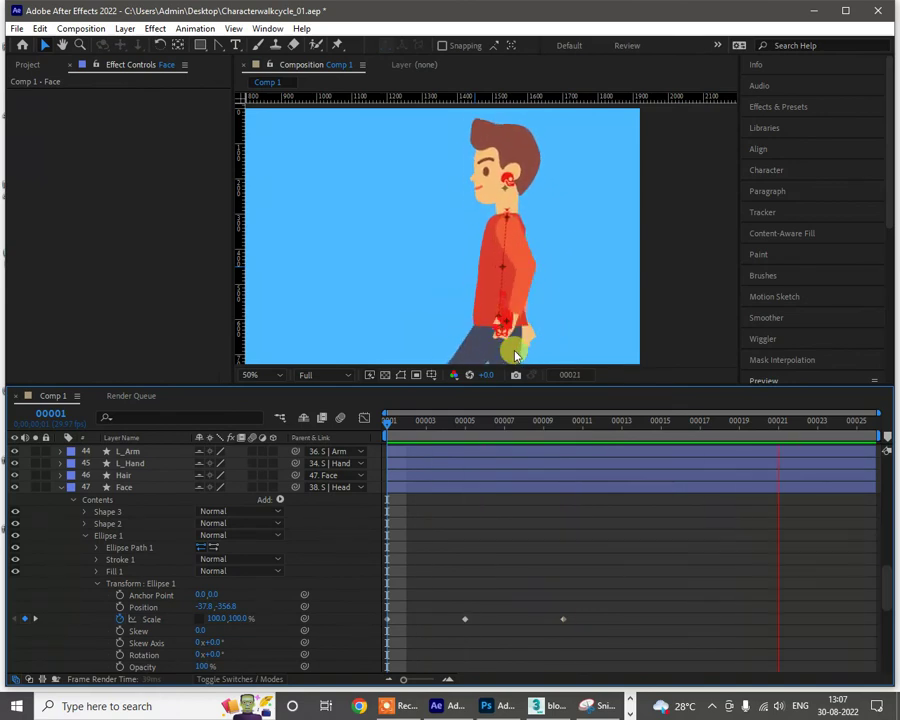
scroll(513, 268, down, 1)
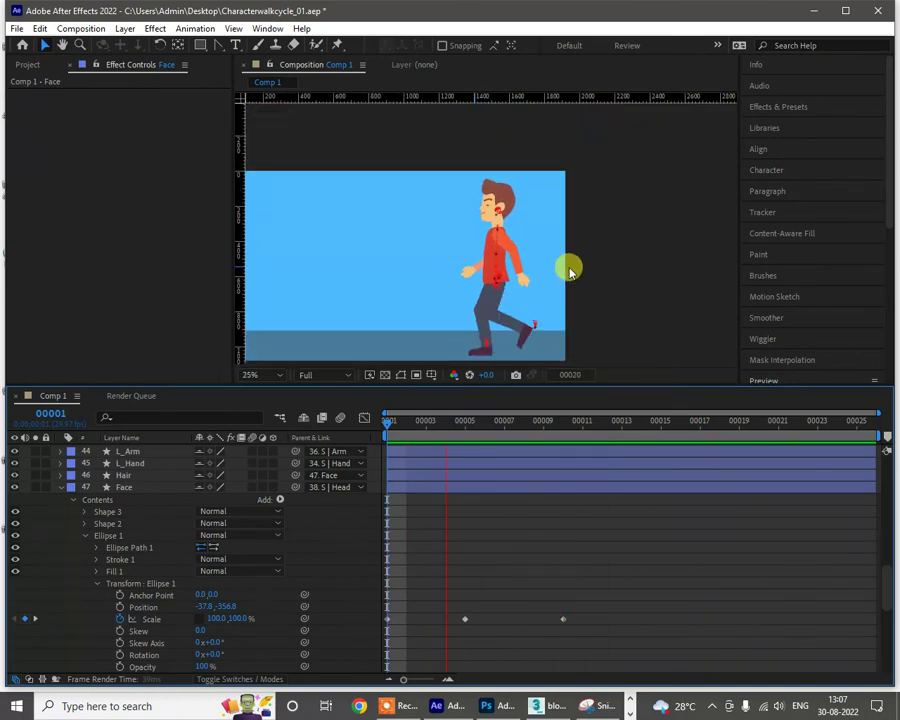
drag(569, 268, 631, 223)
key(space)
key(space)
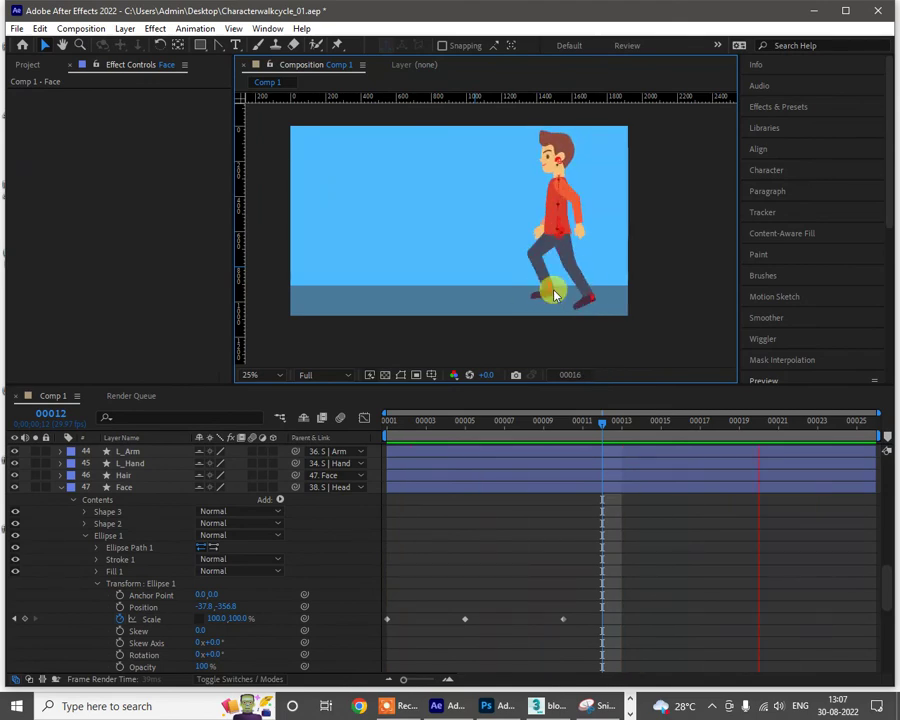
key(space)
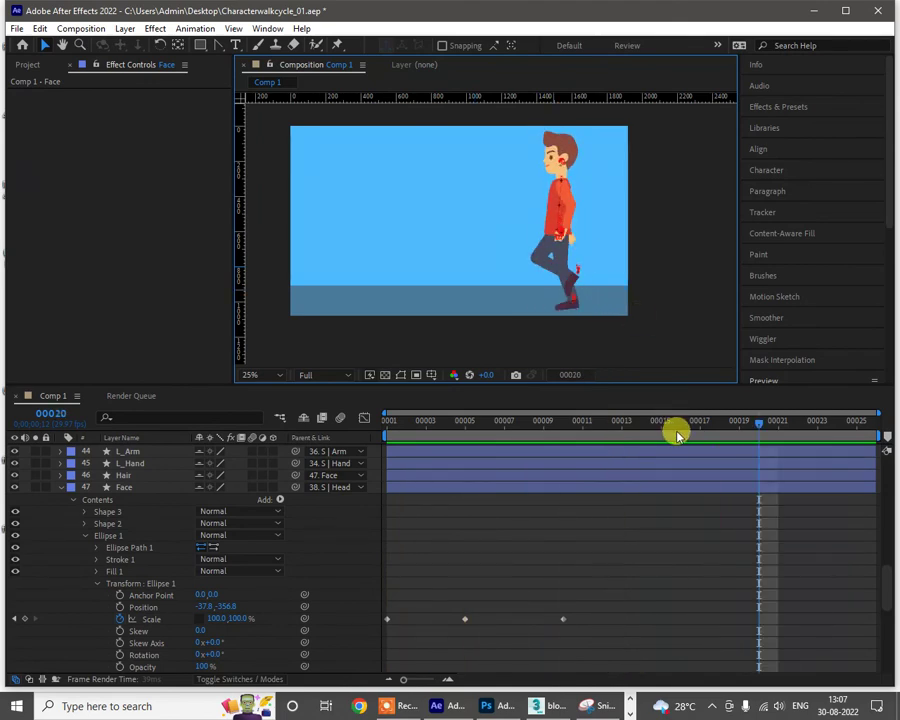
key(ctrl+s)
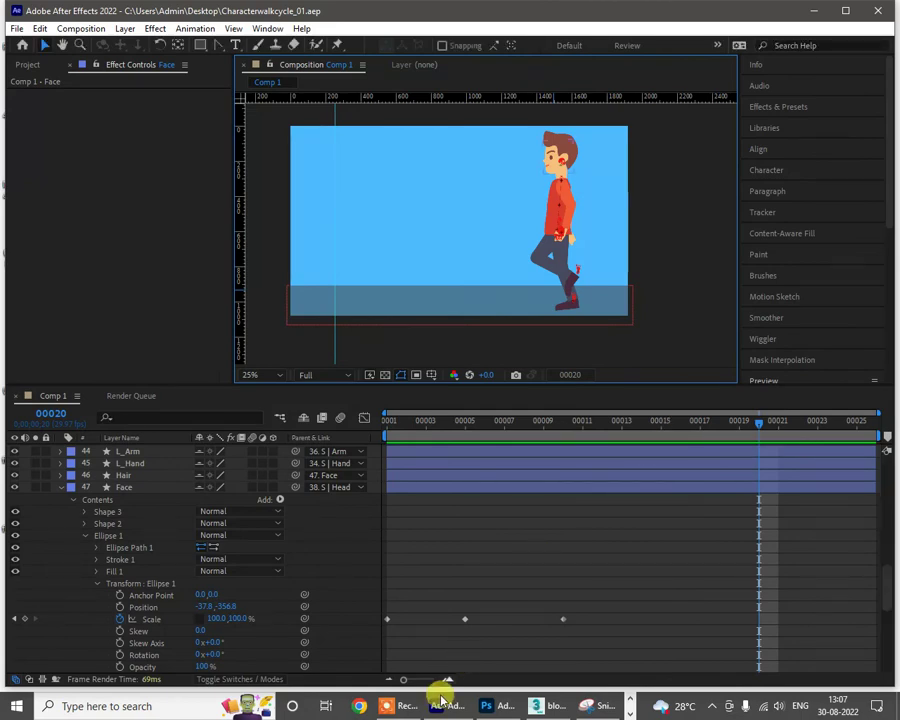
click(403, 708)
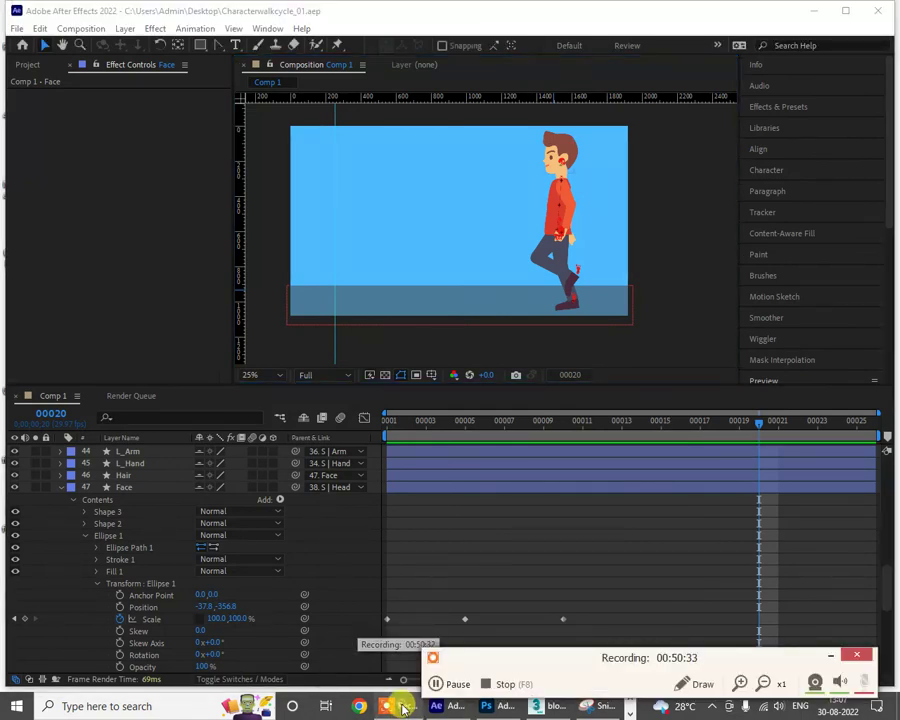